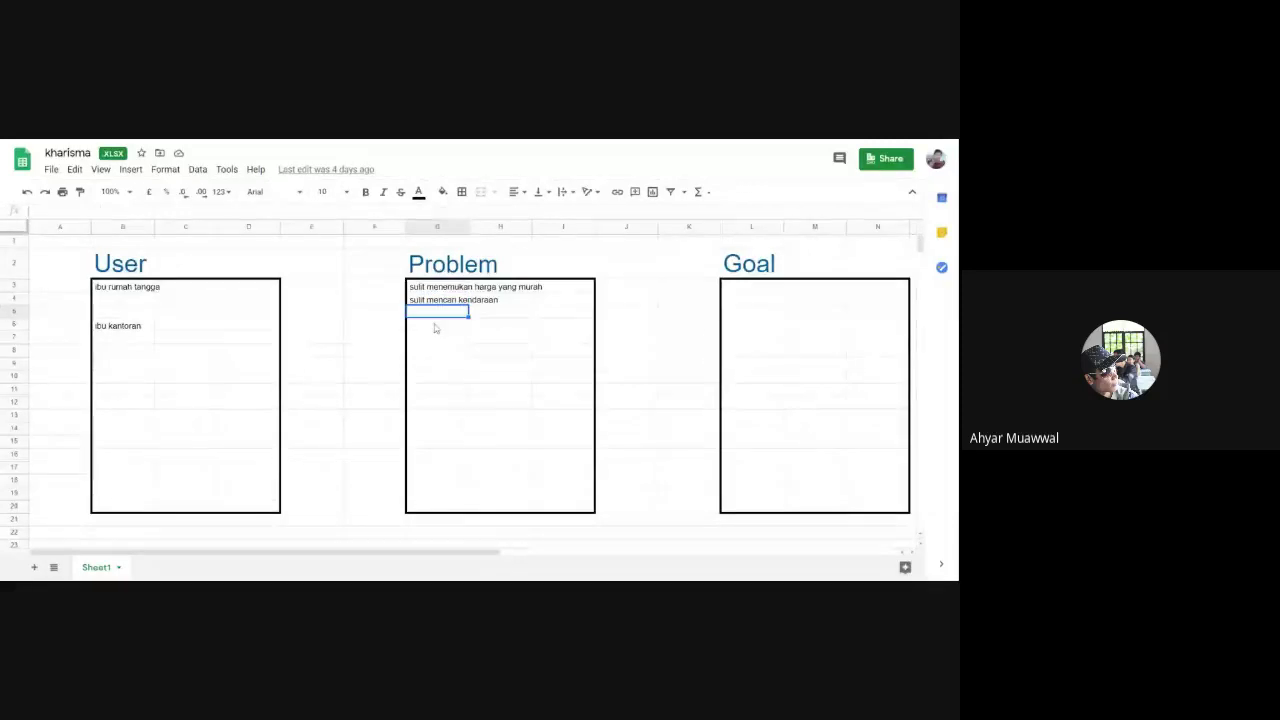
Insert a blank row below row 4, the row containing "sulit mencari kendaraan".
click(7, 298)
right_click(7, 298)
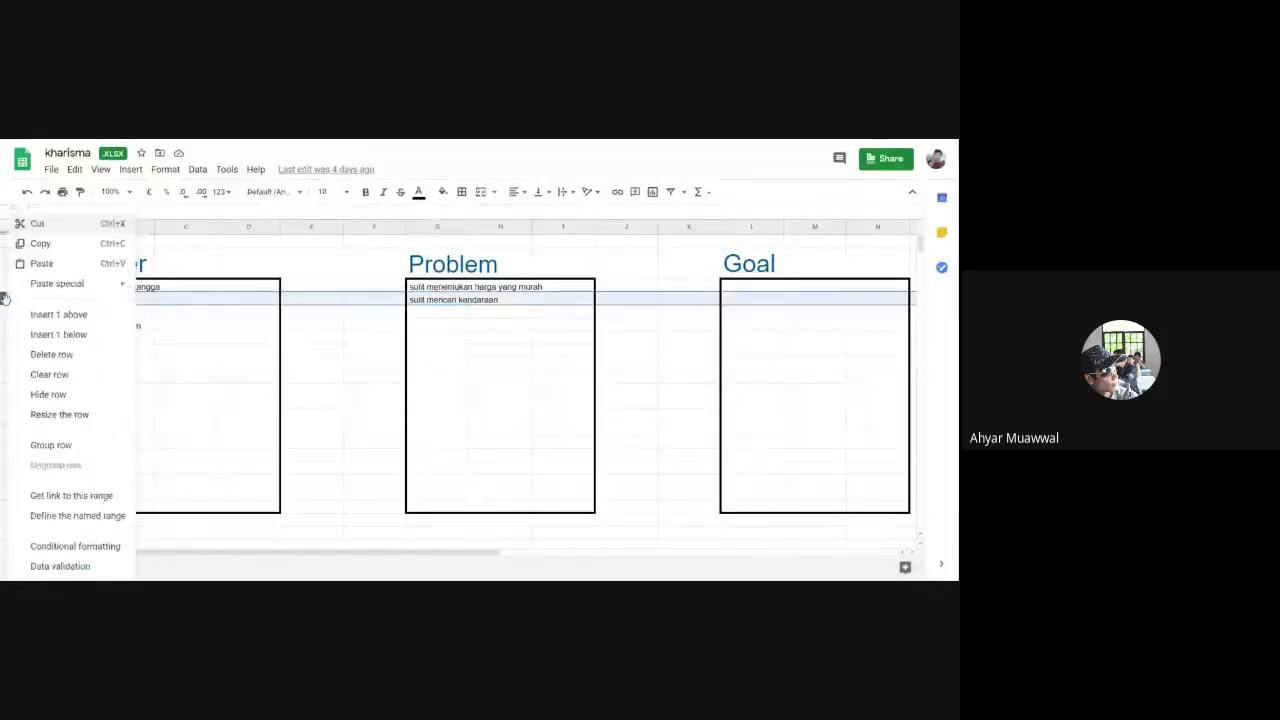
click(60, 334)
click(458, 436)
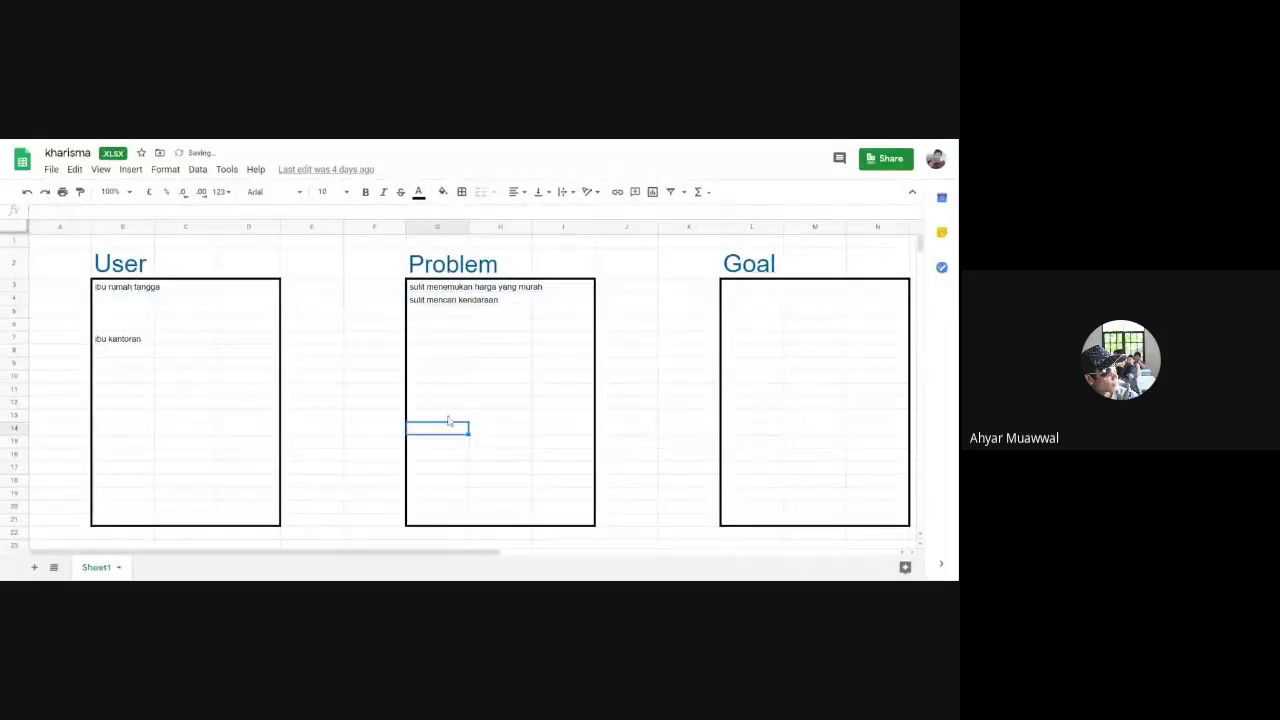
click(146, 290)
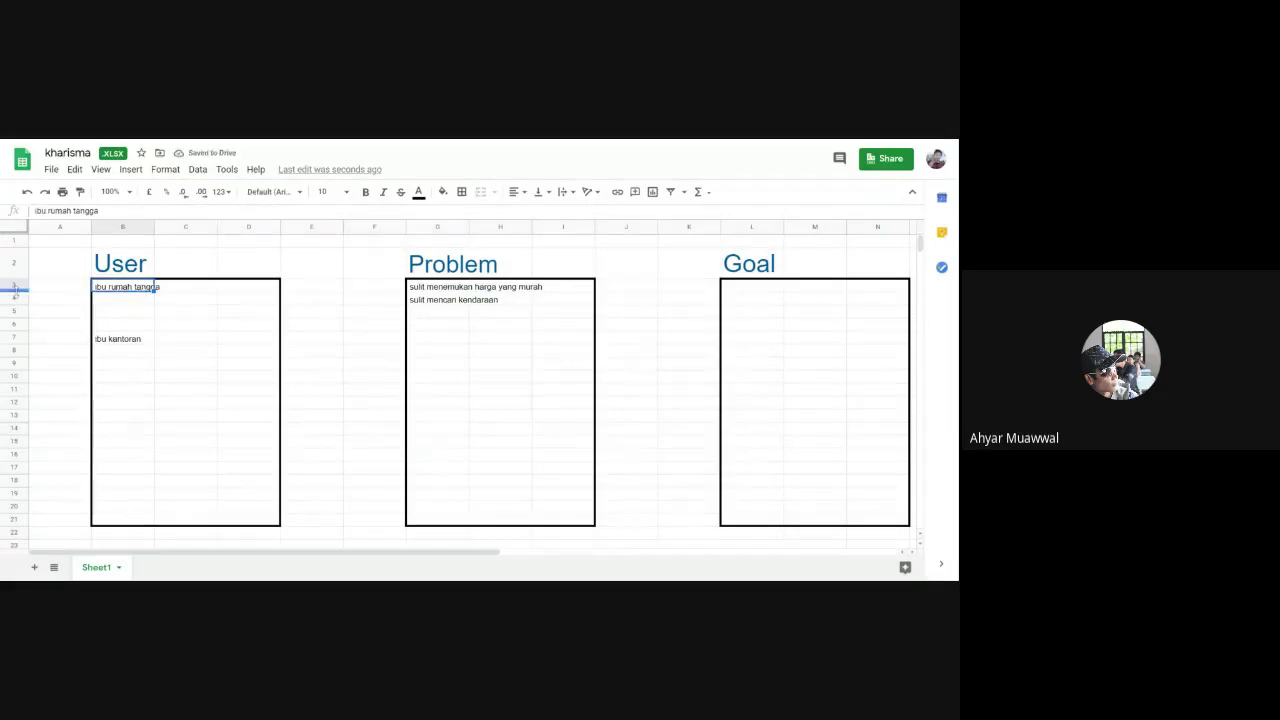
right_click(122, 290)
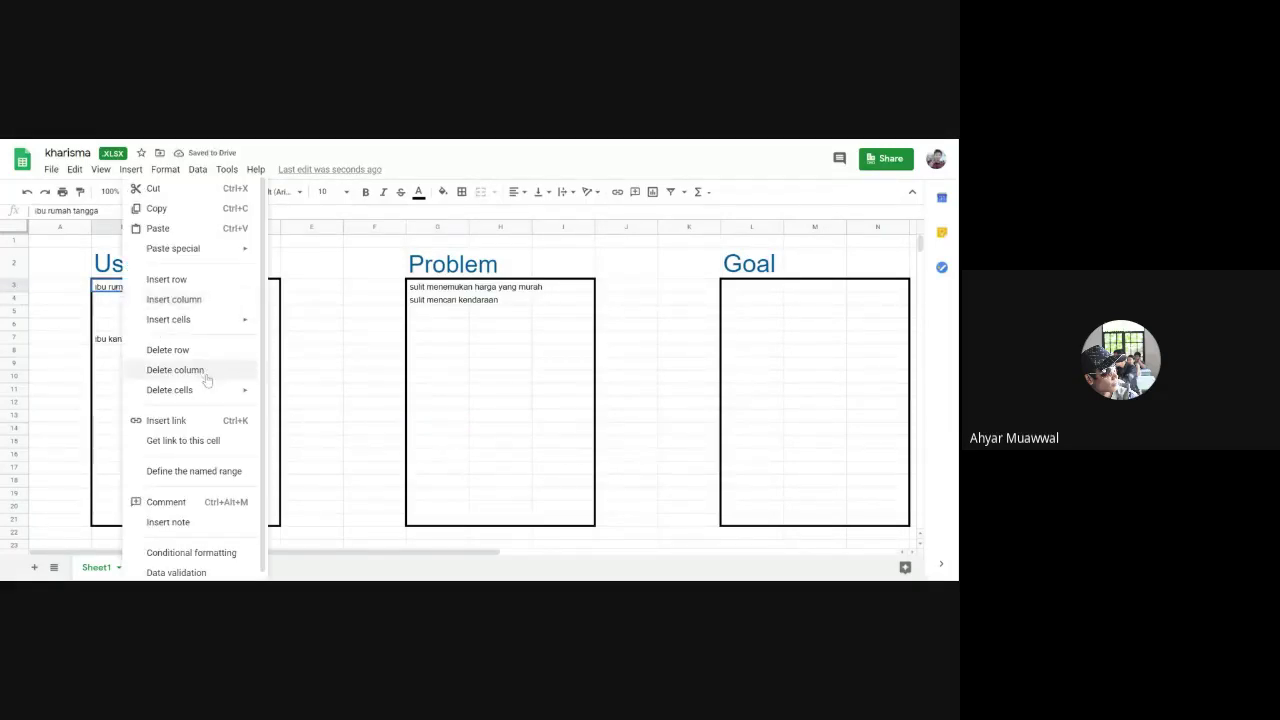
click(217, 284)
key(ctrl+z)
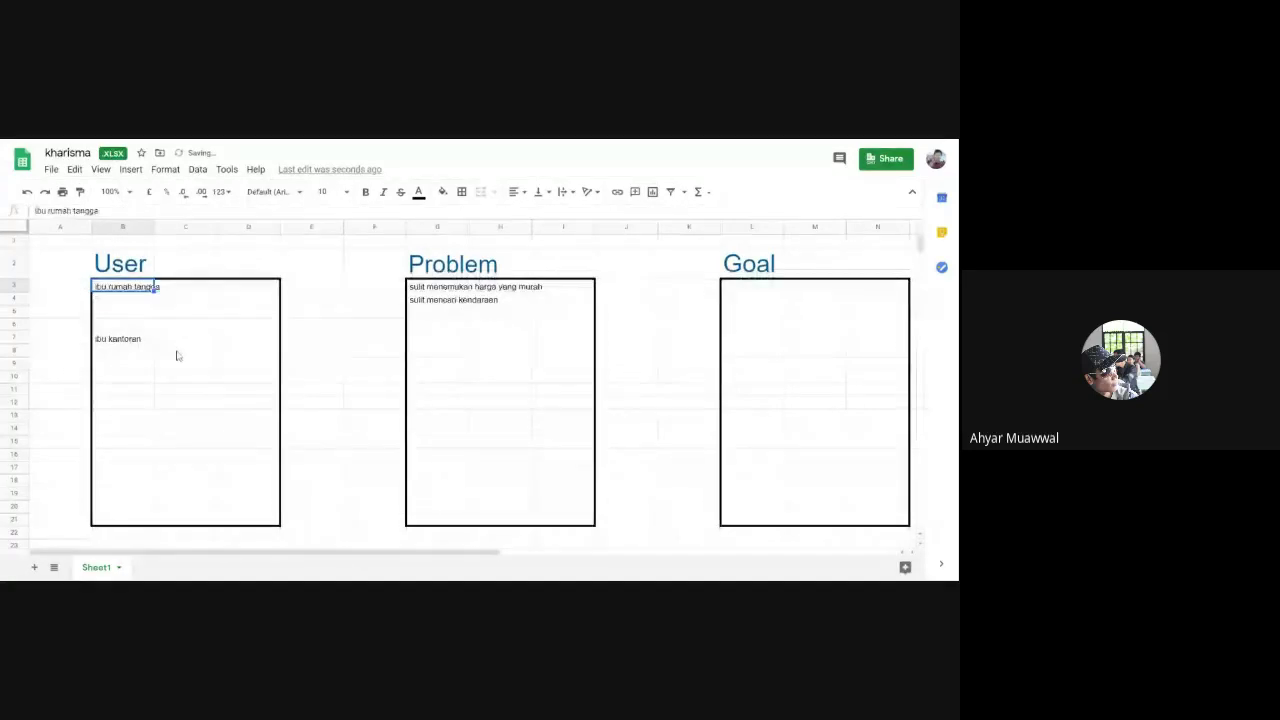
Insert a blank row below row 3, directly under "ibu rumah tangga".
click(14, 286)
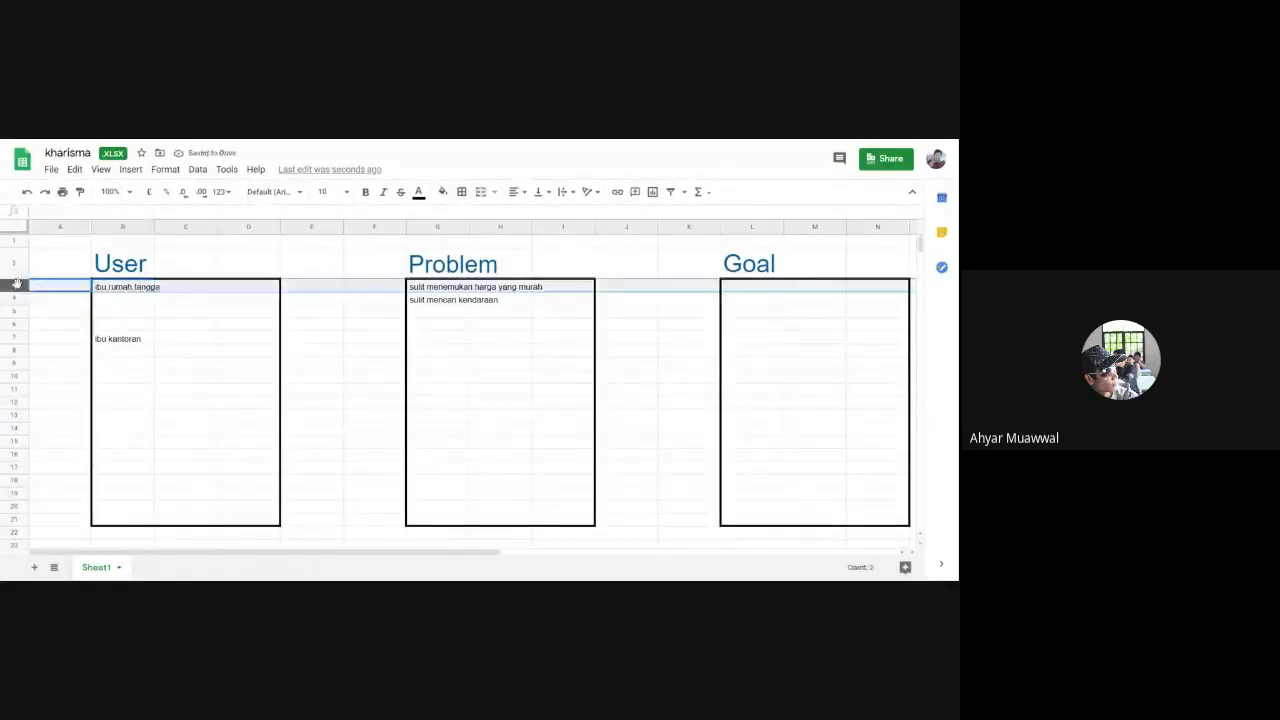
right_click(15, 288)
click(70, 334)
click(189, 371)
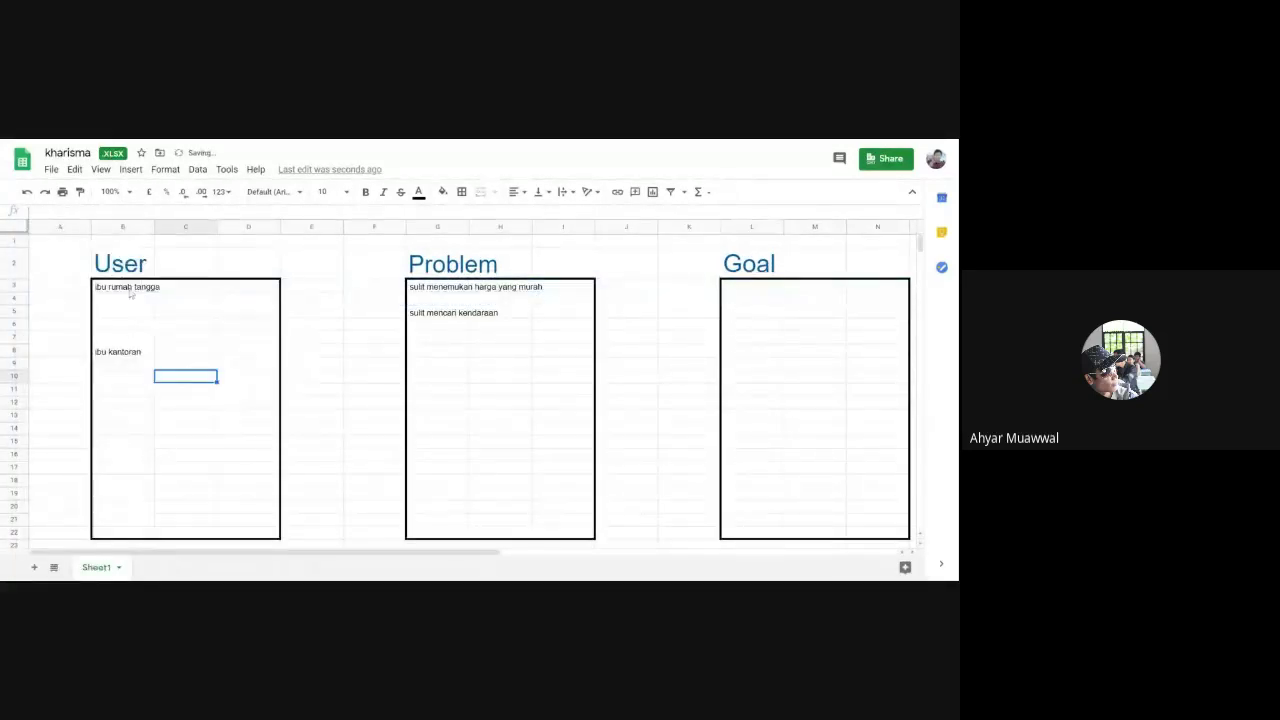
Fill the empty cell B4 below "ibu rumah tangga" with yellow and reselect it.
click(126, 300)
click(232, 324)
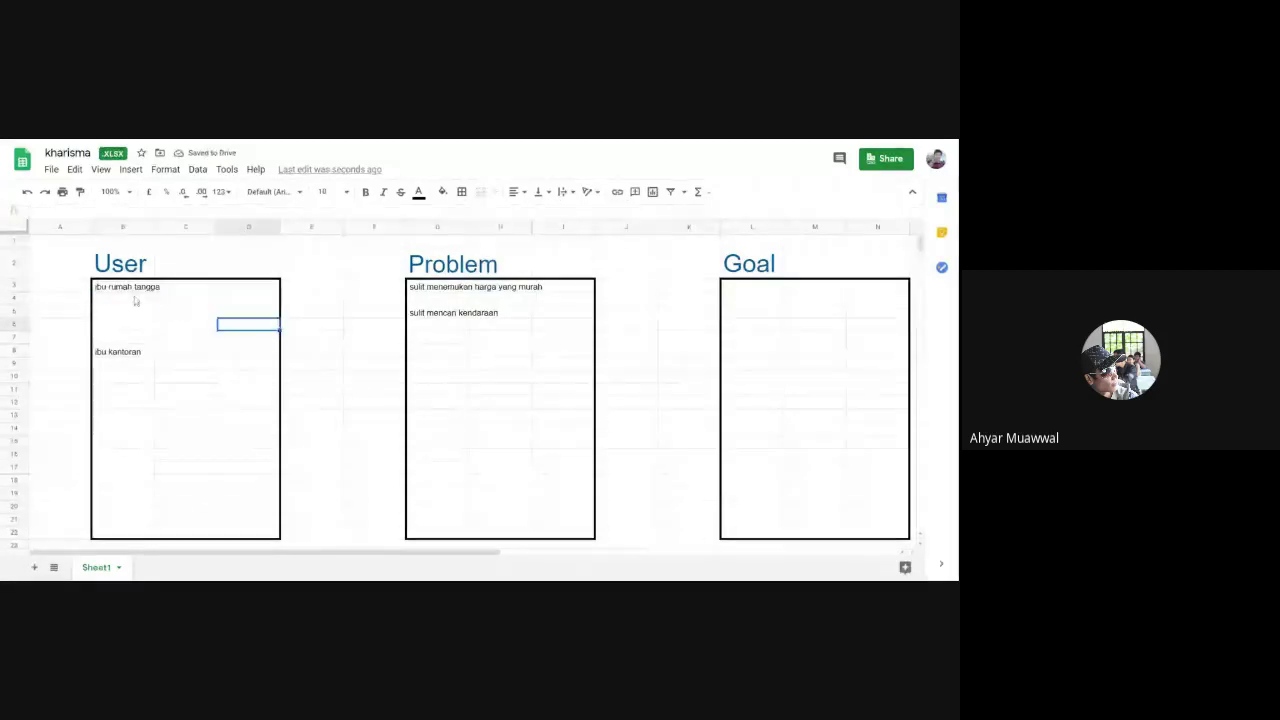
click(126, 300)
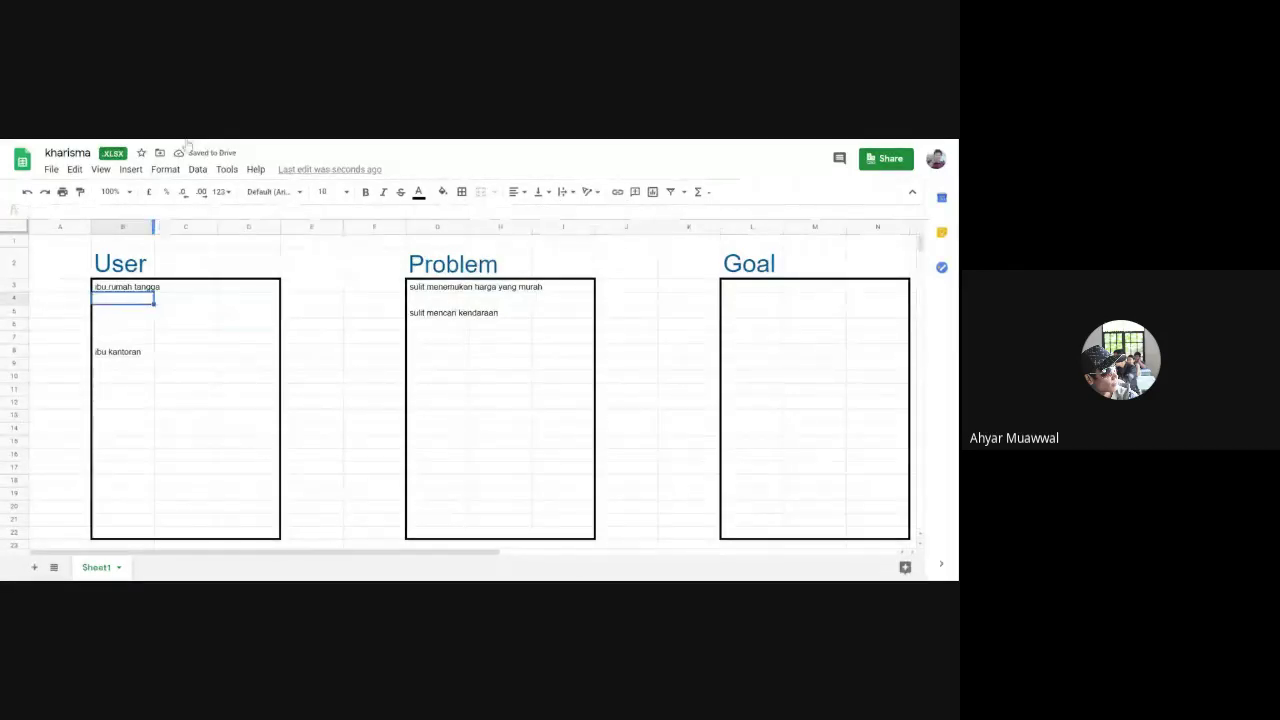
click(443, 191)
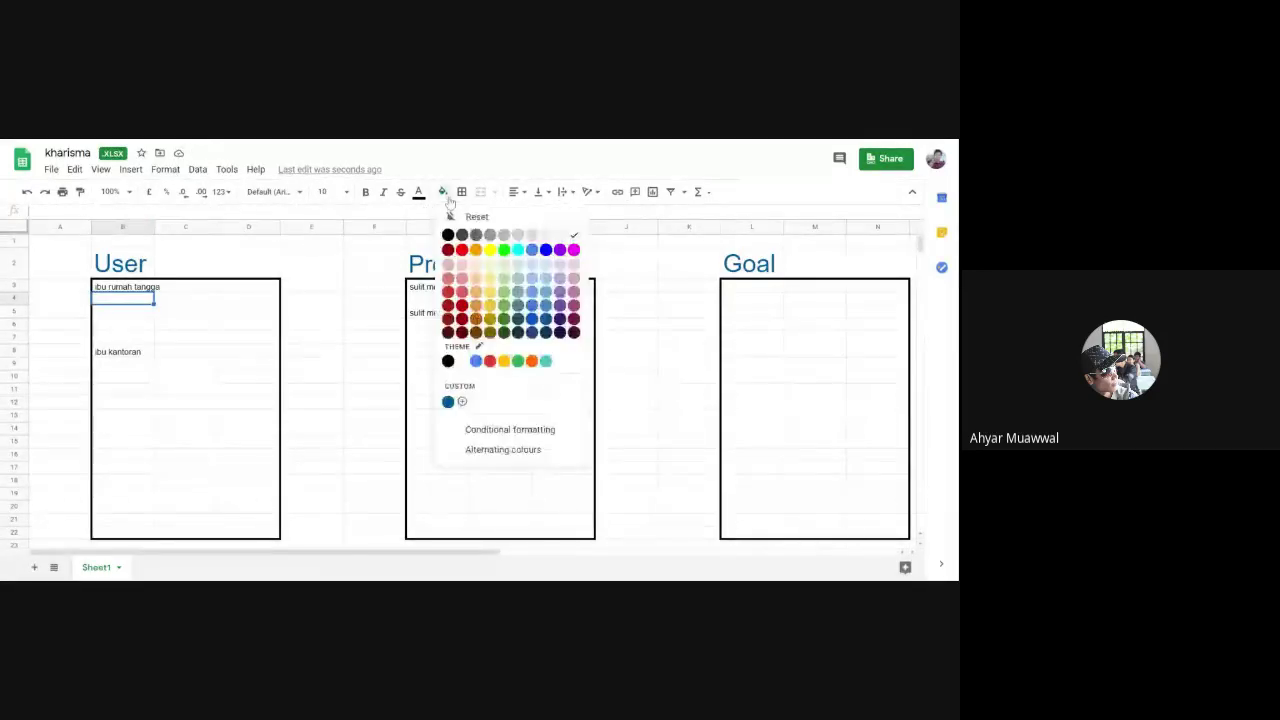
click(490, 250)
click(200, 392)
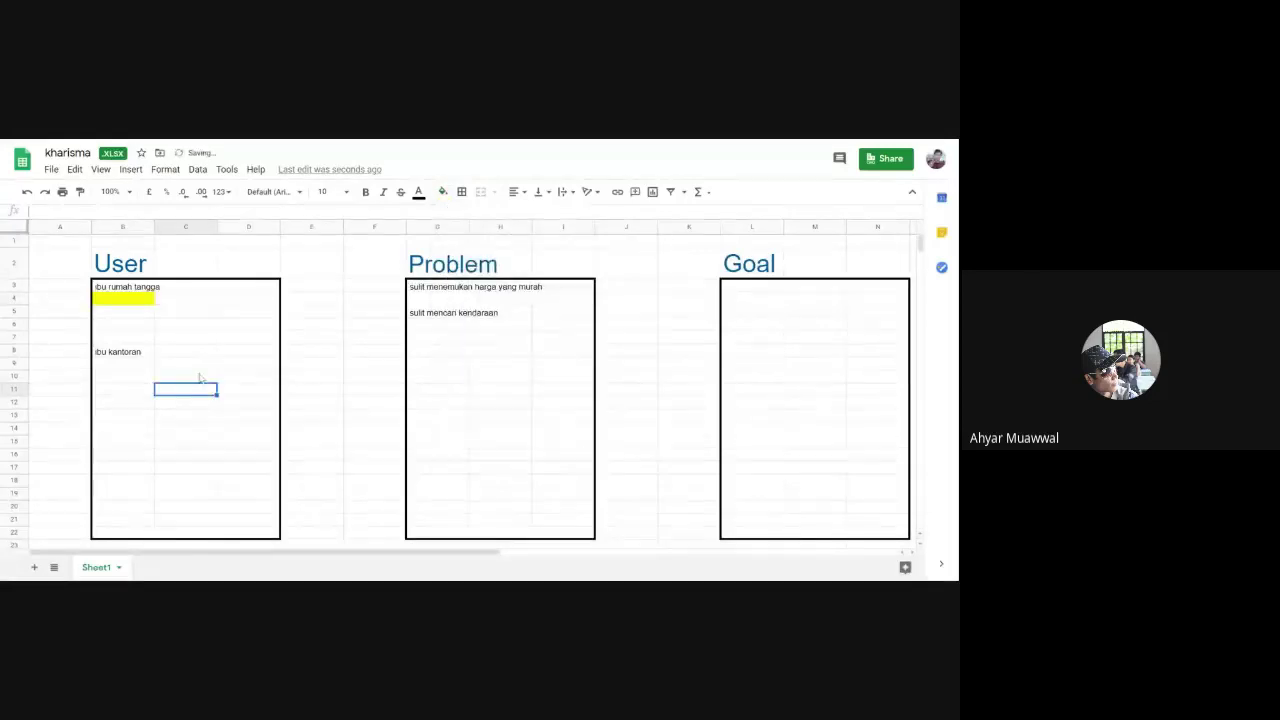
click(190, 300)
click(136, 299)
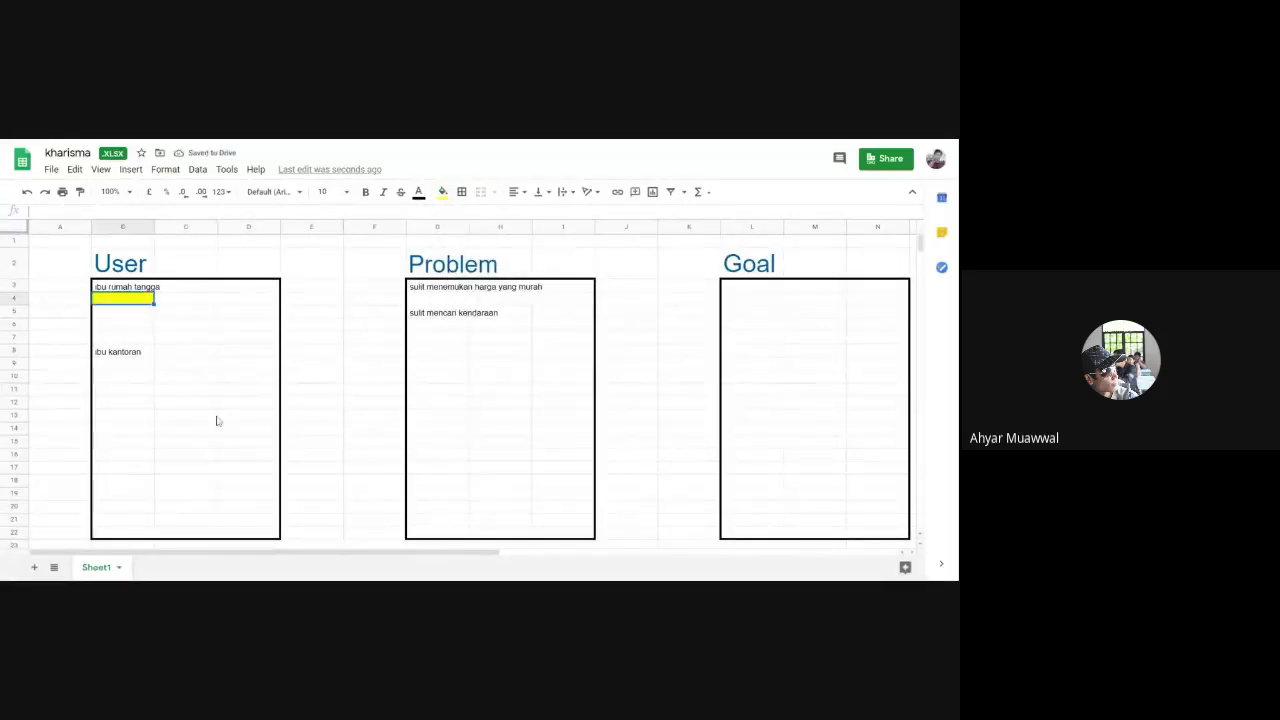
text(bagaimana)
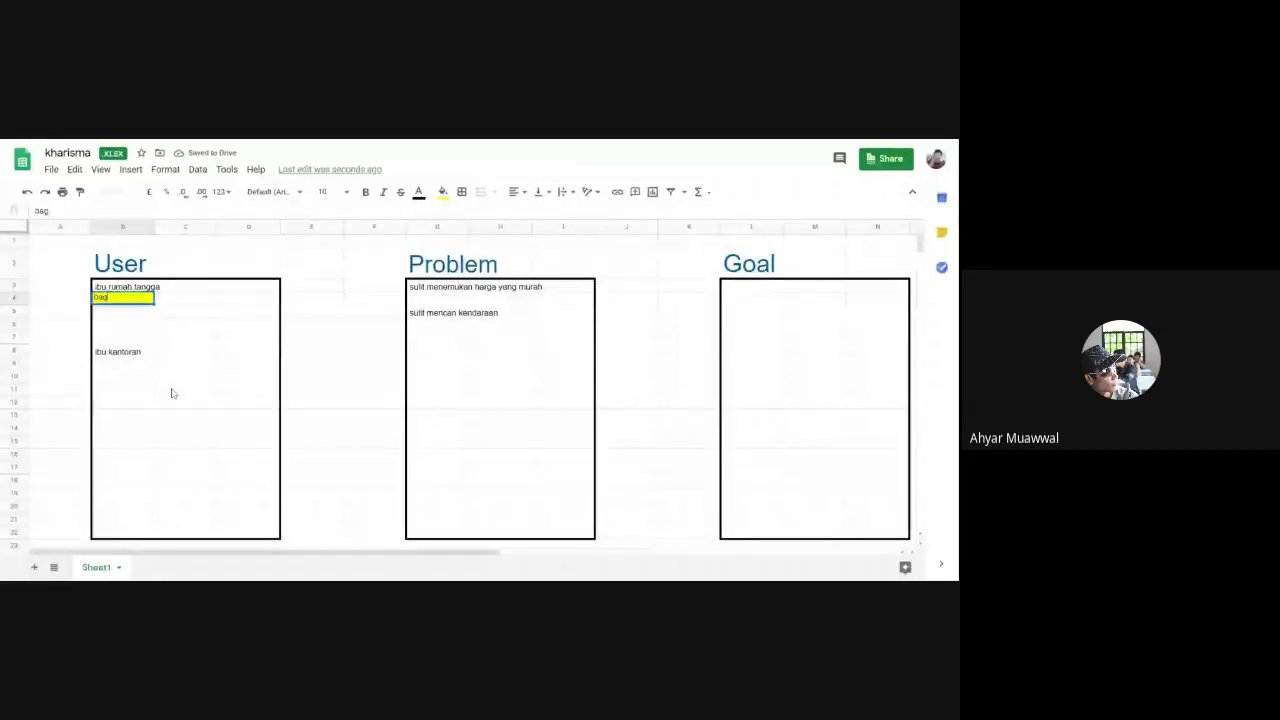
key(BackSpace)
key(BackSpace)
key(BackSpace)
key(BackSpace)
key(BackSpace)
key(BackSpace)
key(BackSpace)
key(BackSpace)
key(BackSpace)
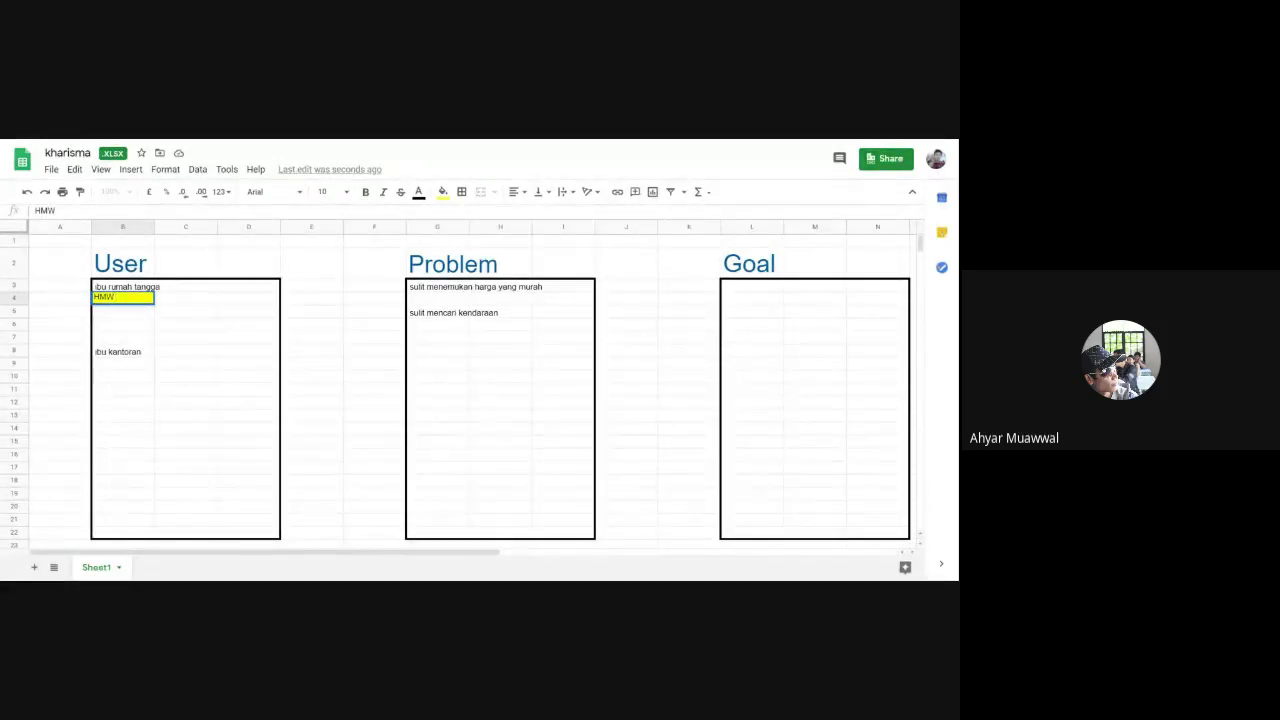
text(menampilkan)
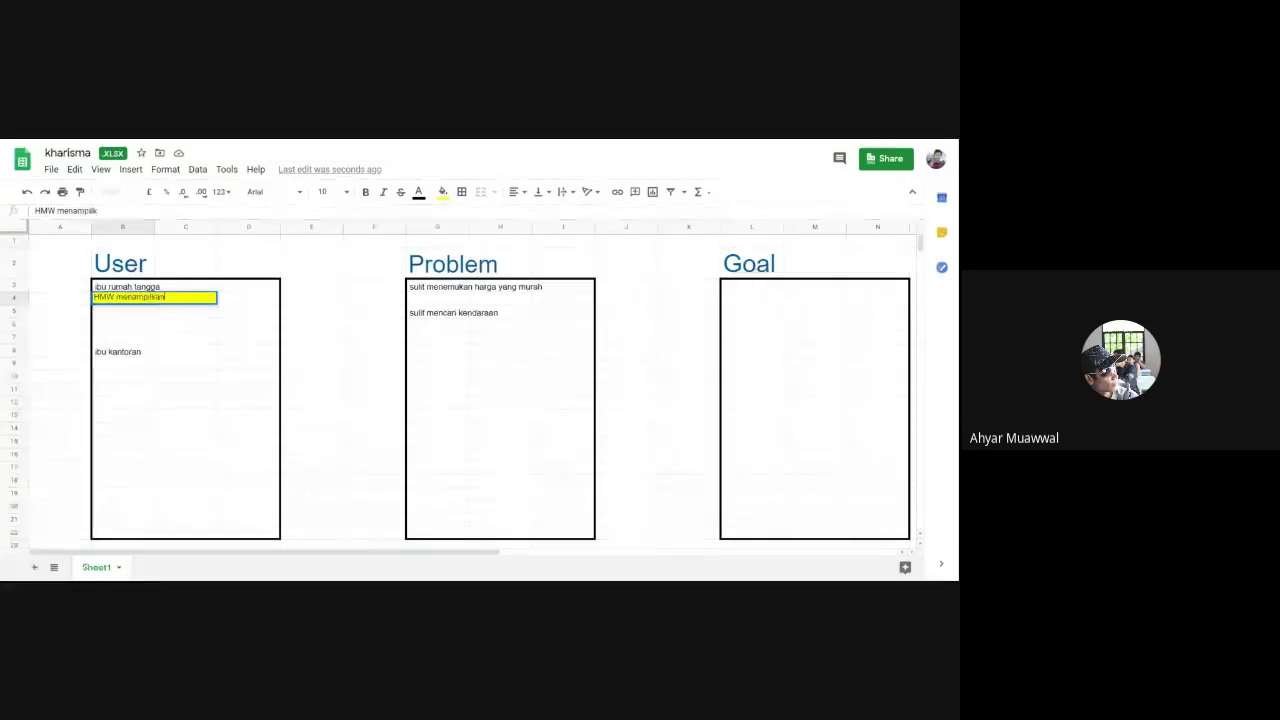
text( pesan pemb)
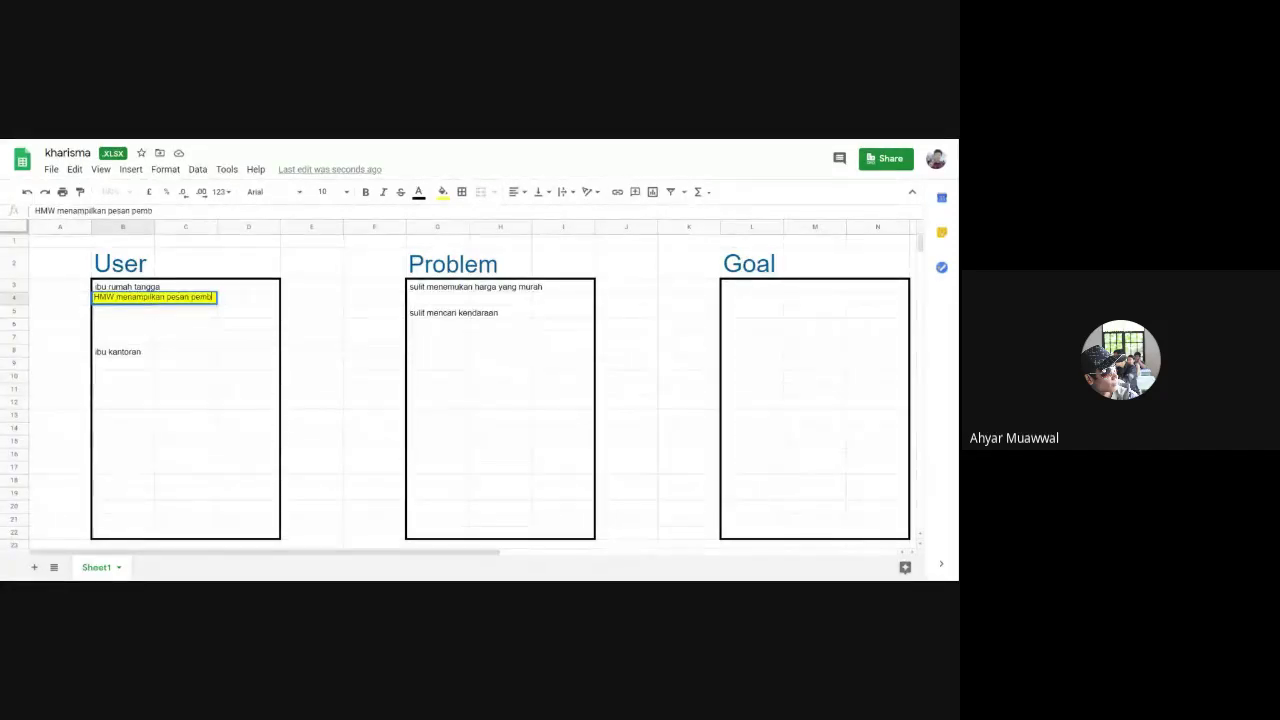
key(BackSpace)
key(BackSpace)
key(BackSpace)
key(BackSpace)
key(BackSpace)
key(BackSpace)
key(BackSpace)
key(BackSpace)
key(BackSpace)
key(BackSpace)
key(BackSpace)
key(BackSpace)
key(BackSpace)
key(BackSpace)
key(BackSpace)
key(BackSpace)
key(BackSpace)
key(BackSpace)
key(BackSpace)
key(BackSpace)
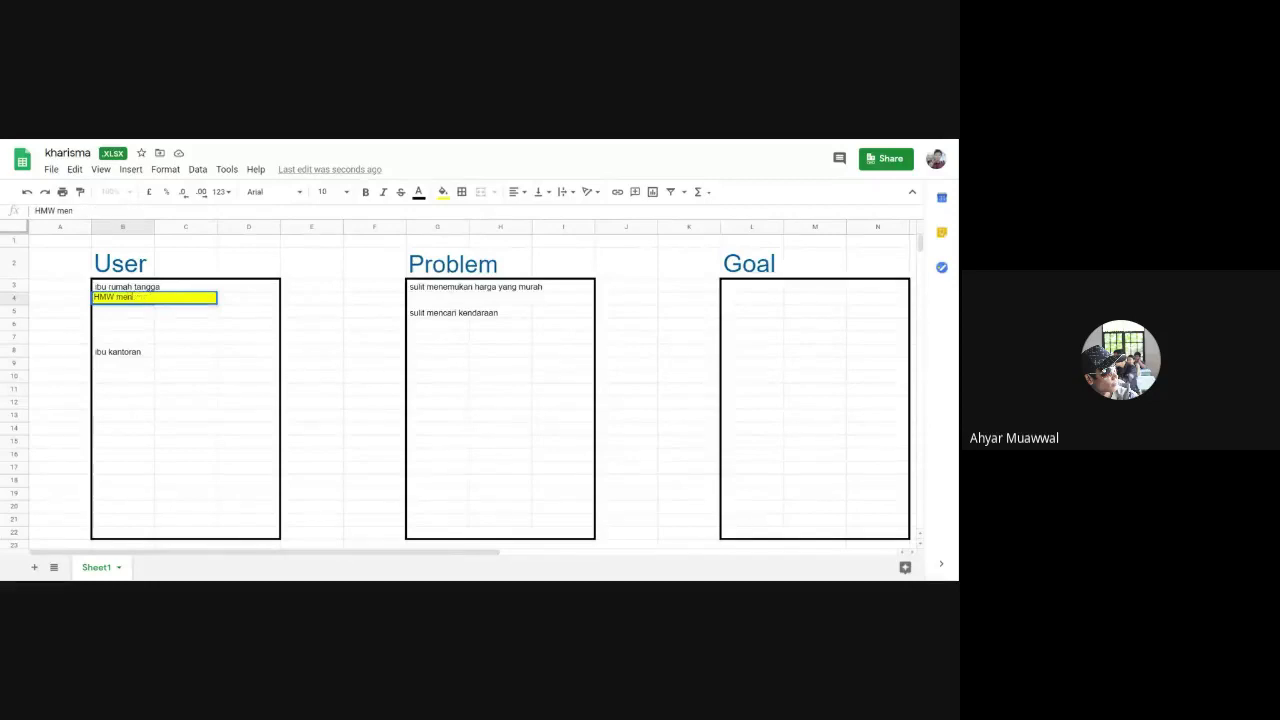
Enter "HMW daftar dalam aplikasi ?" in the yellow cell B4 under "ibu rumah tangga".
text(daftar)
text( dalam aplok)
text(kasi)
text( ?)
key(Return)
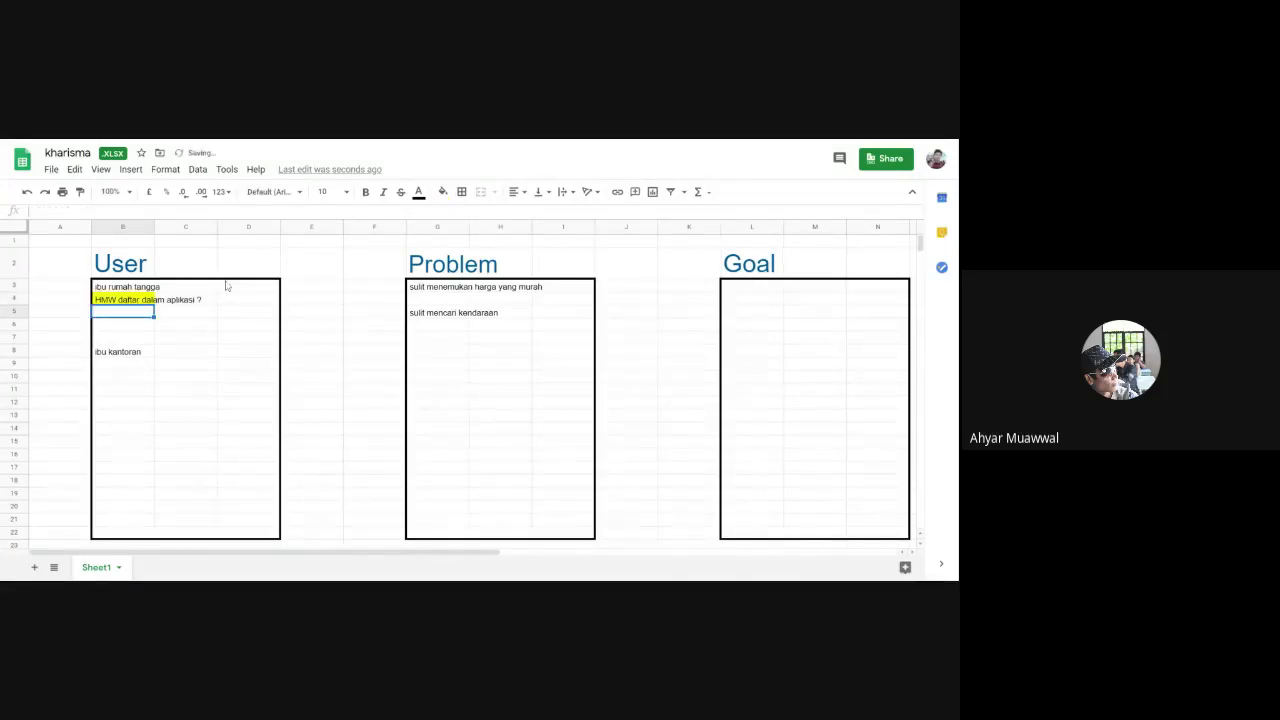
click(141, 303)
click(141, 309)
click(138, 303)
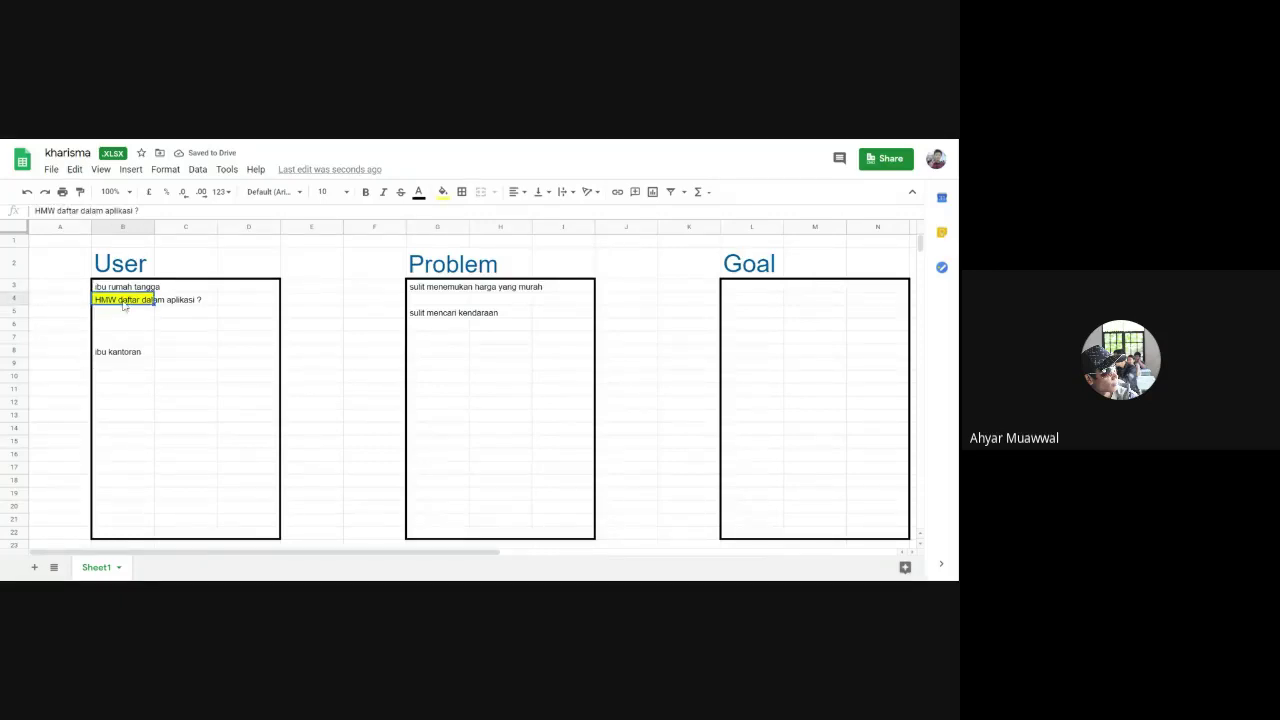
click(185, 305)
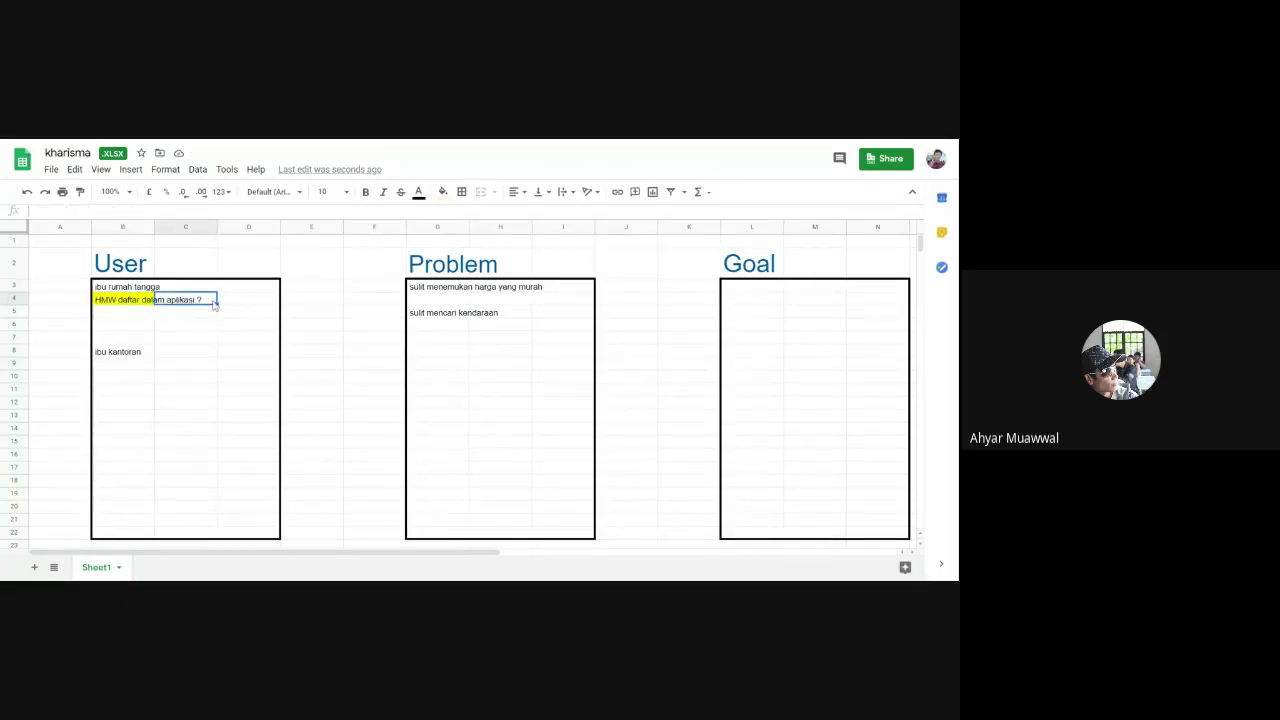
click(257, 308)
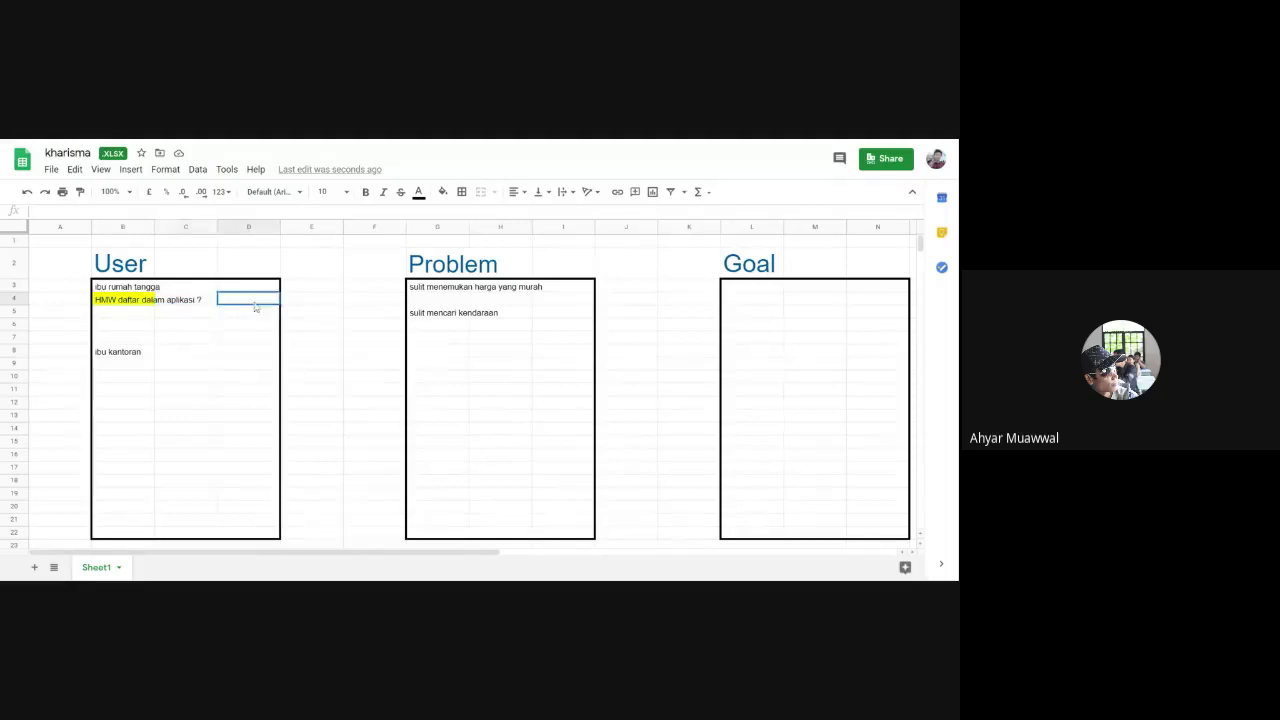
click(186, 310)
click(134, 289)
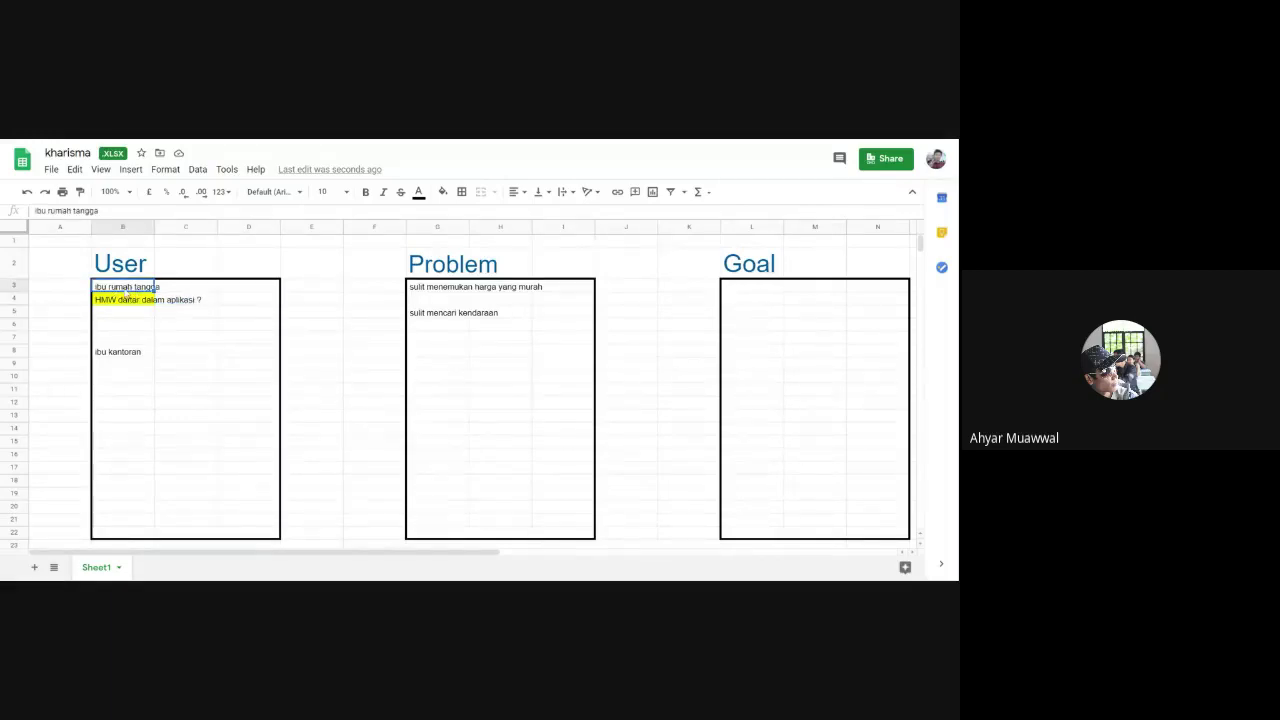
click(232, 302)
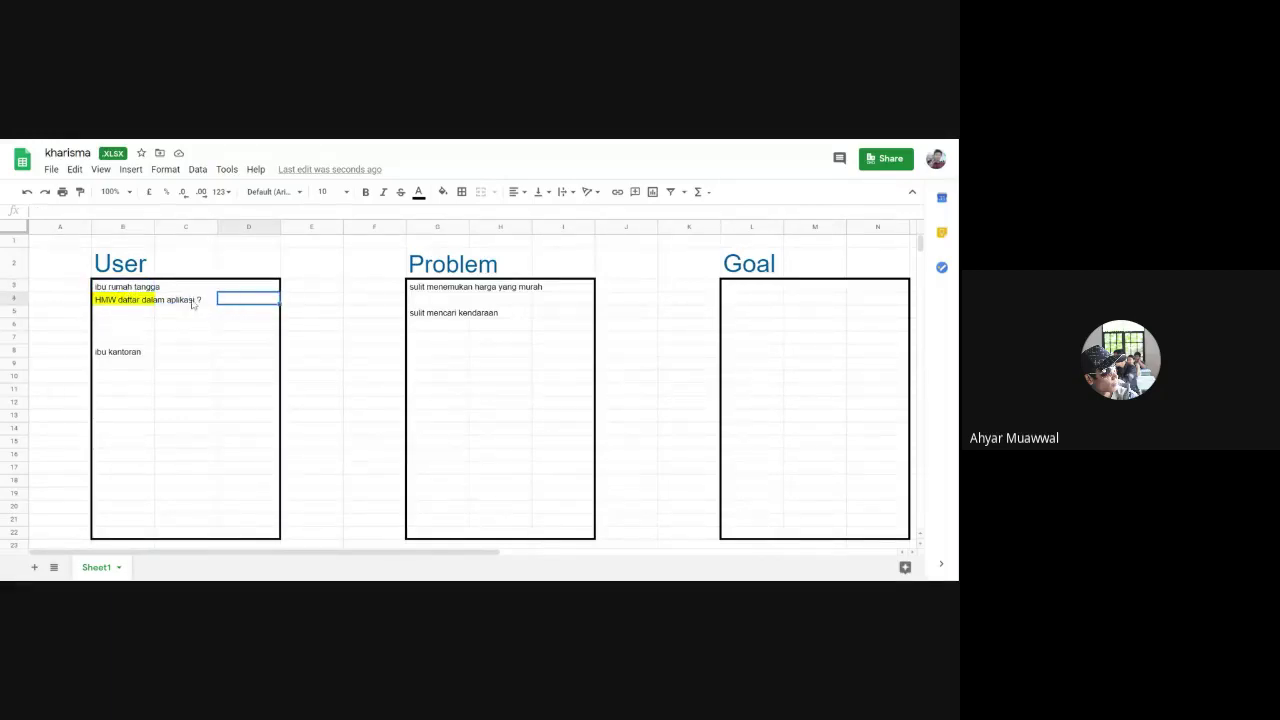
click(194, 302)
click(258, 306)
click(195, 302)
click(130, 288)
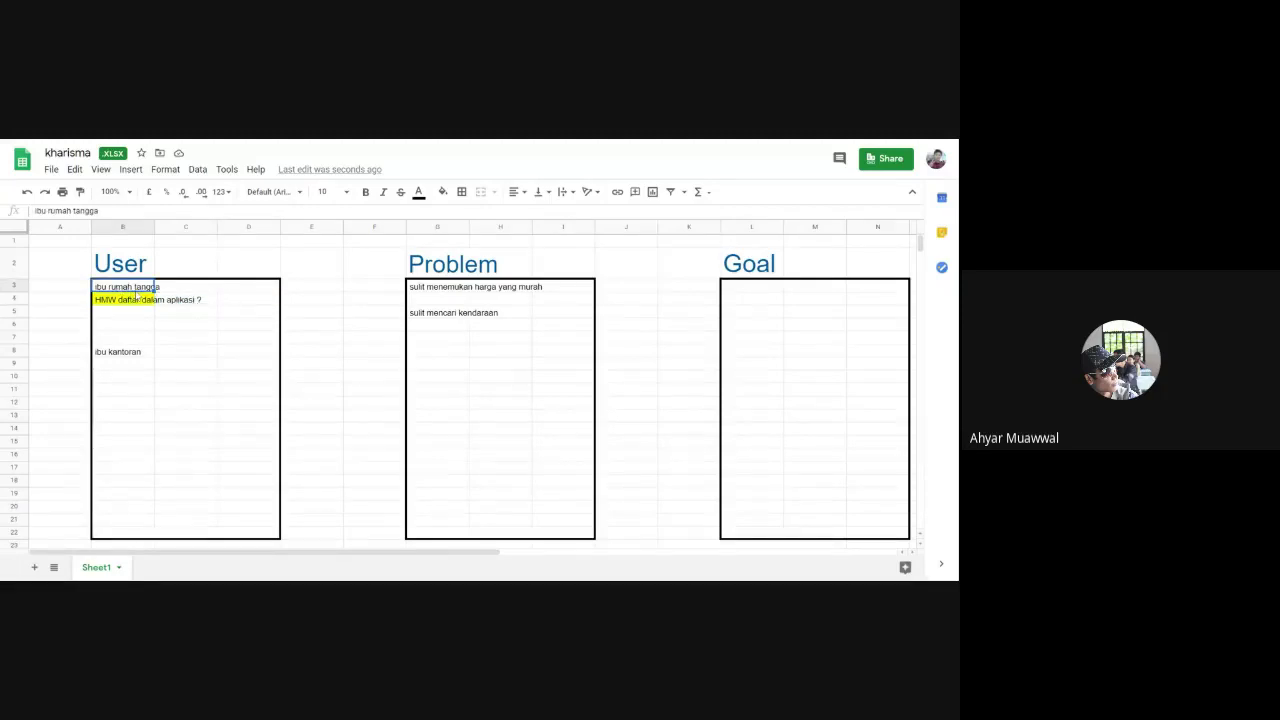
click(195, 302)
click(255, 300)
Insert one blank column to the right of column D, at the edge of the User box.
right_click(318, 228)
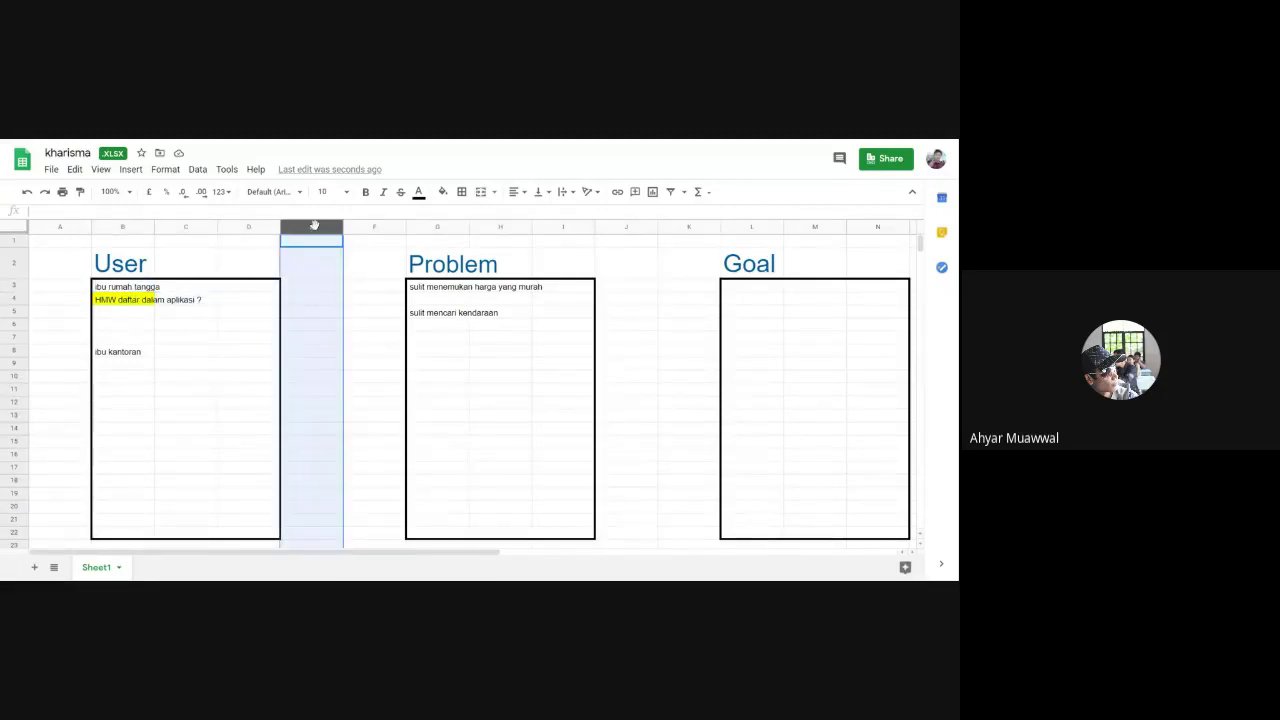
click(266, 229)
right_click(256, 228)
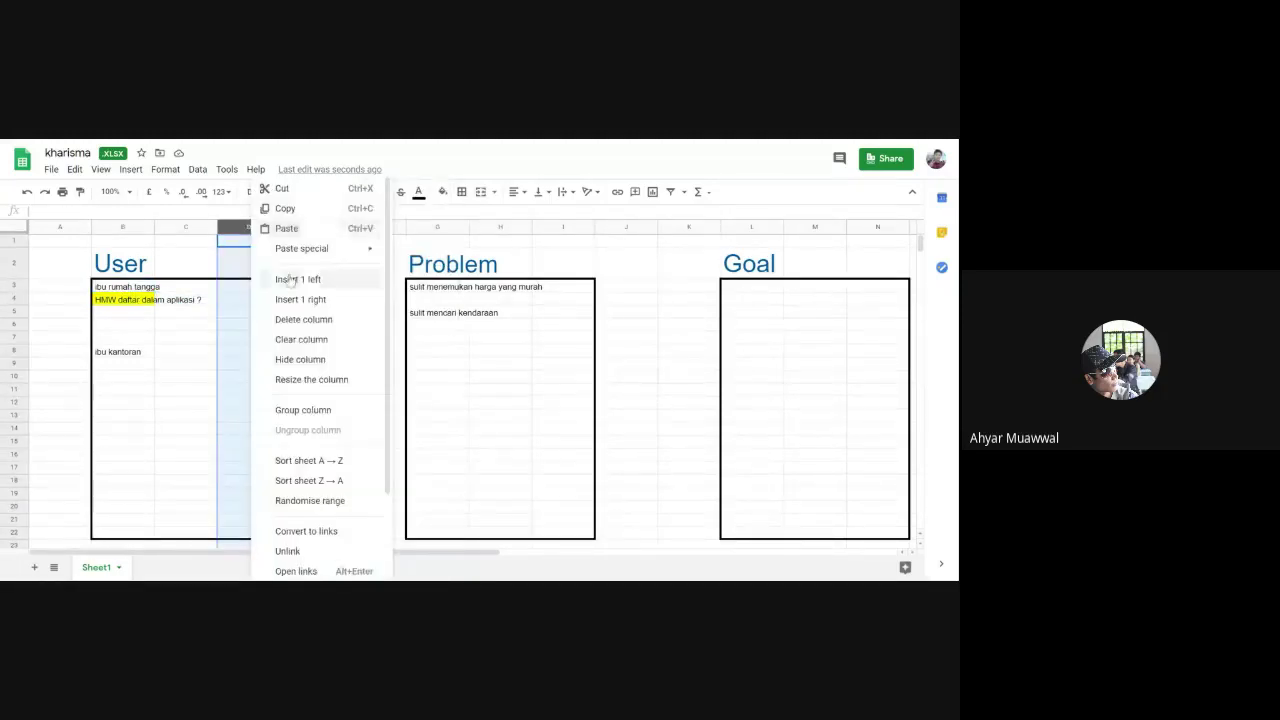
click(334, 304)
click(298, 299)
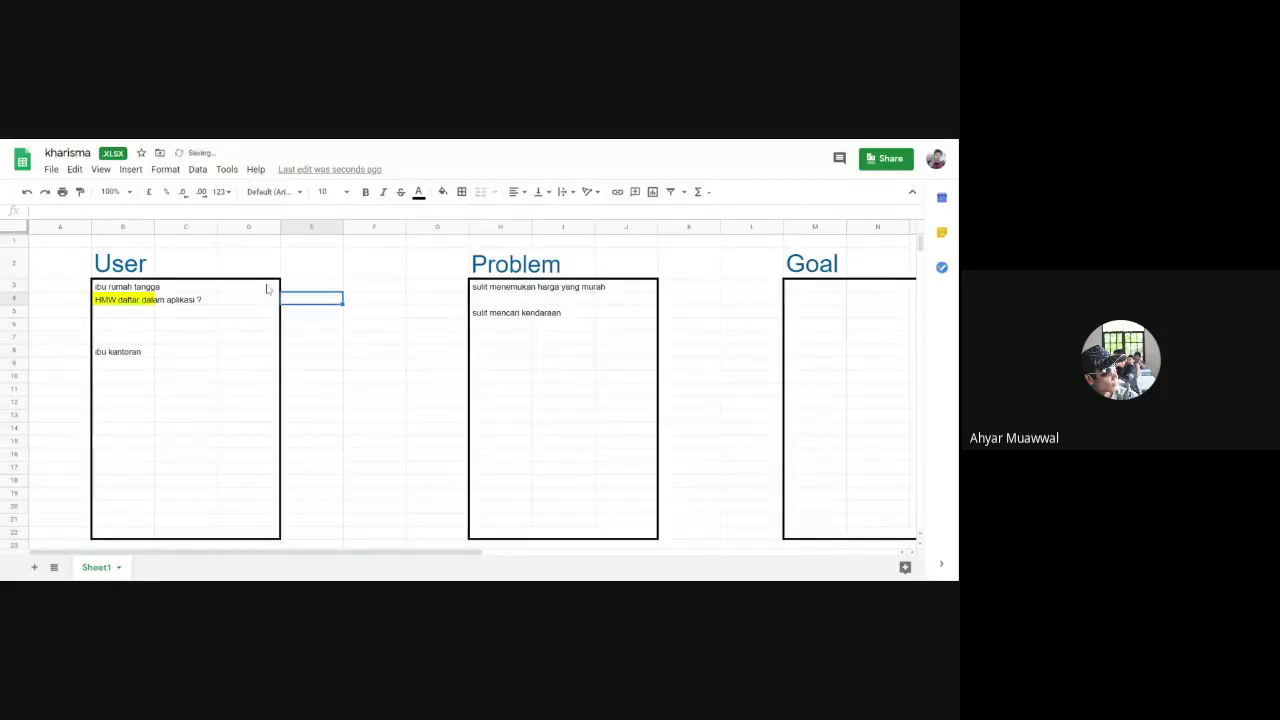
Add a right border to the range D3:E22 beside the User box.
drag(269, 286, 326, 500)
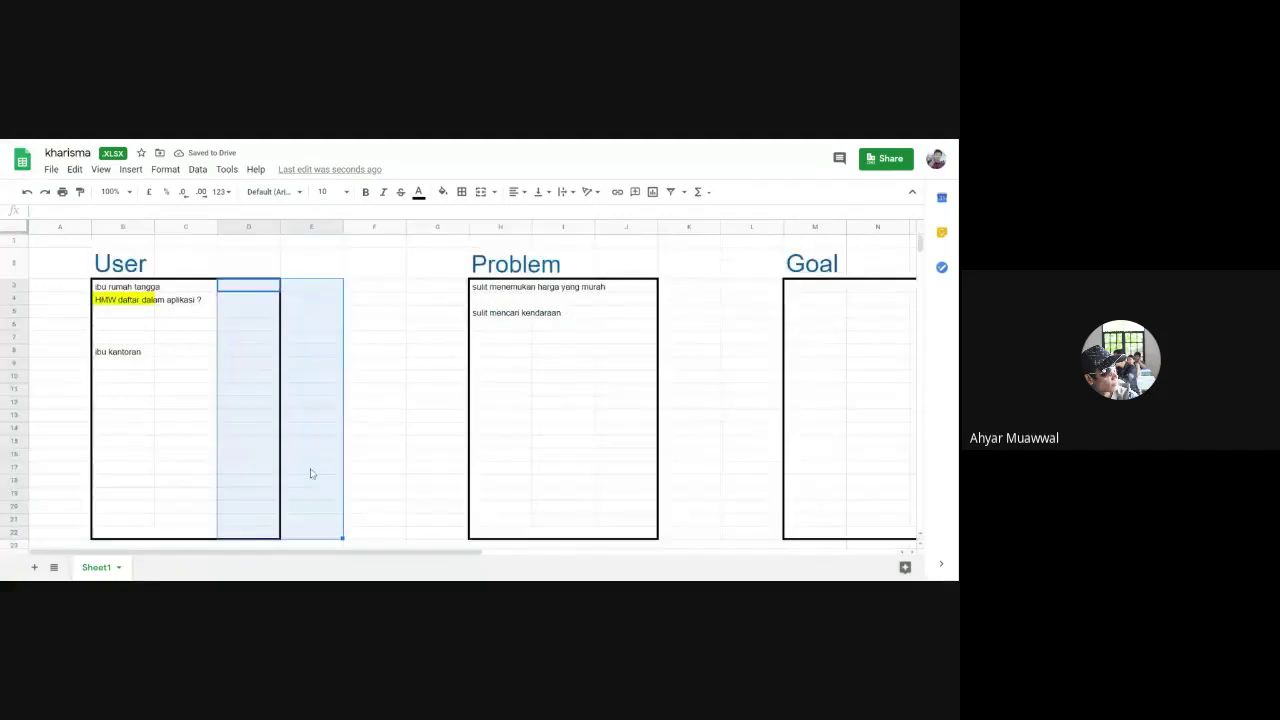
click(464, 193)
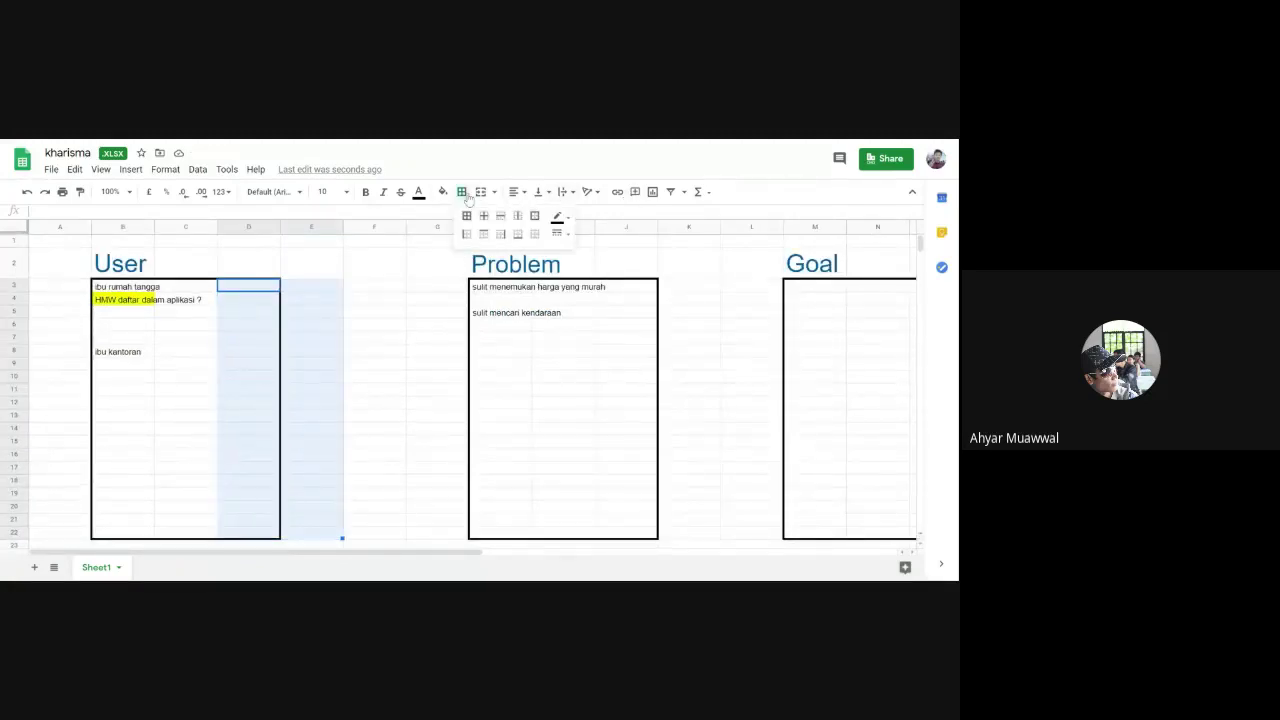
click(501, 233)
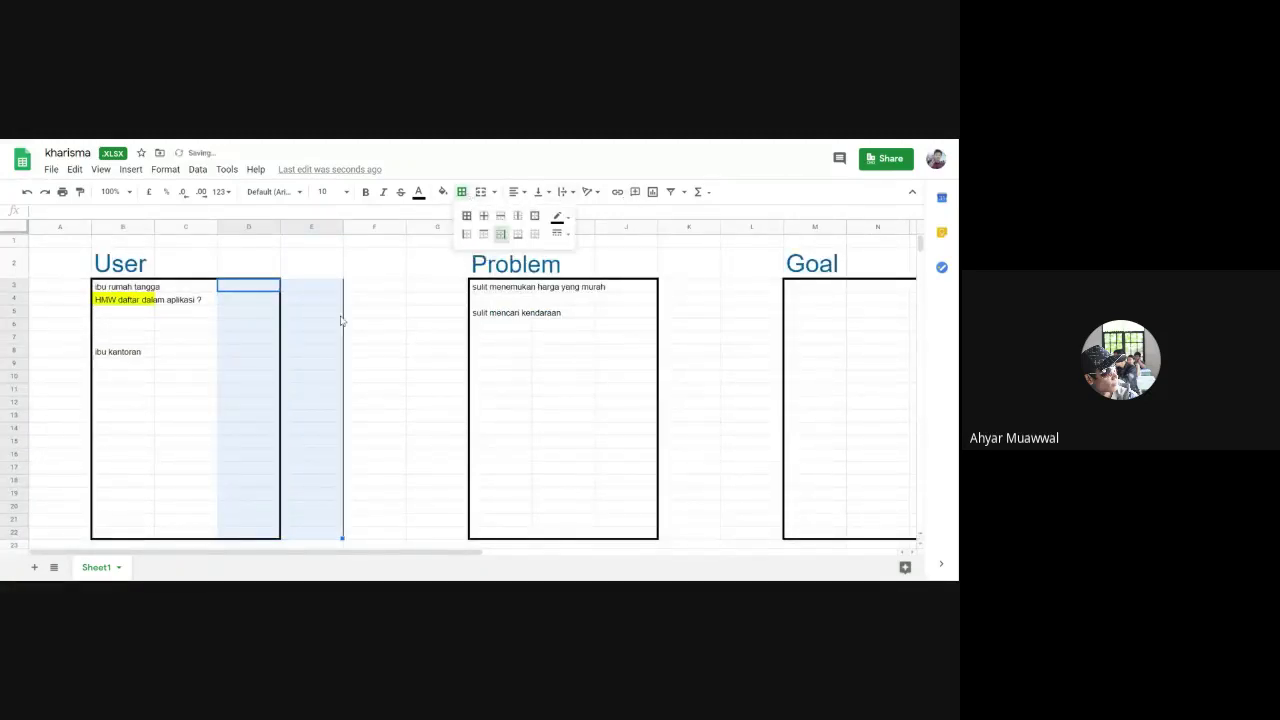
click(557, 218)
click(302, 360)
click(207, 301)
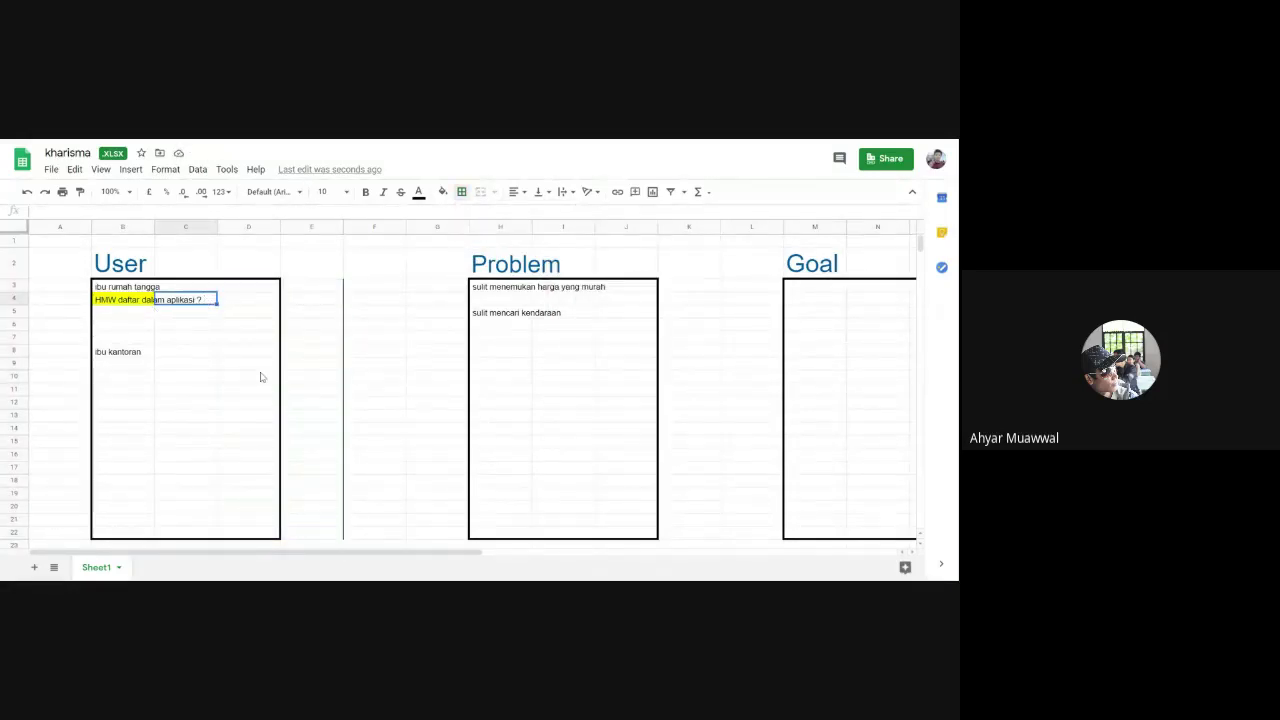
text(HMW)
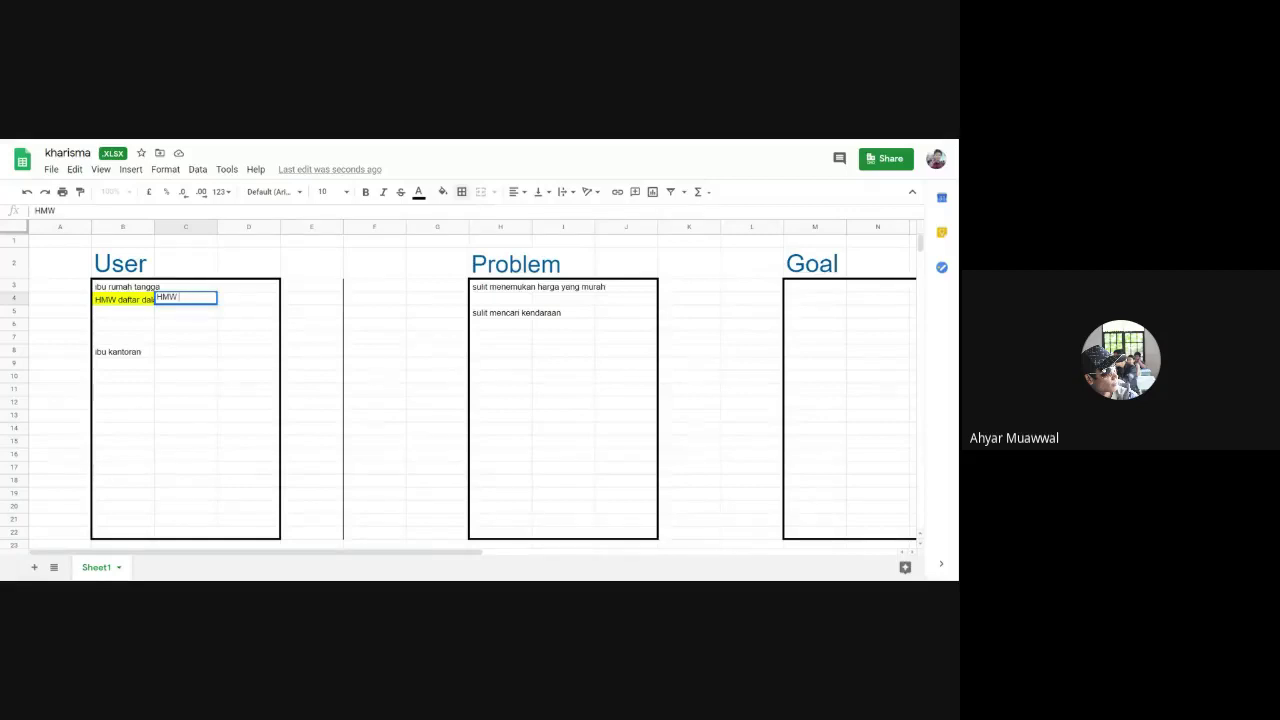
key(BackSpace)
key(BackSpace)
drag(248, 376, 263, 365)
Enter "HMW memberikan rekomendasi harga murah ?" in cell H4 under the first Problem entry.
click(120, 302)
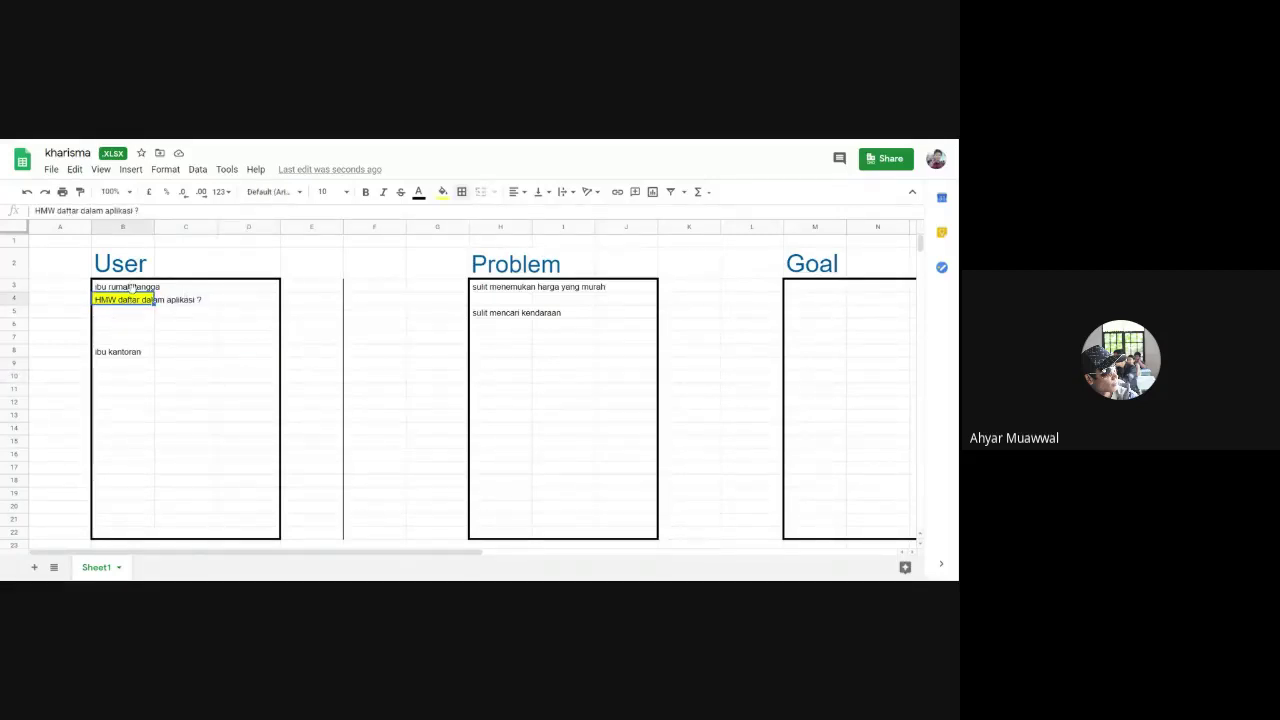
click(628, 363)
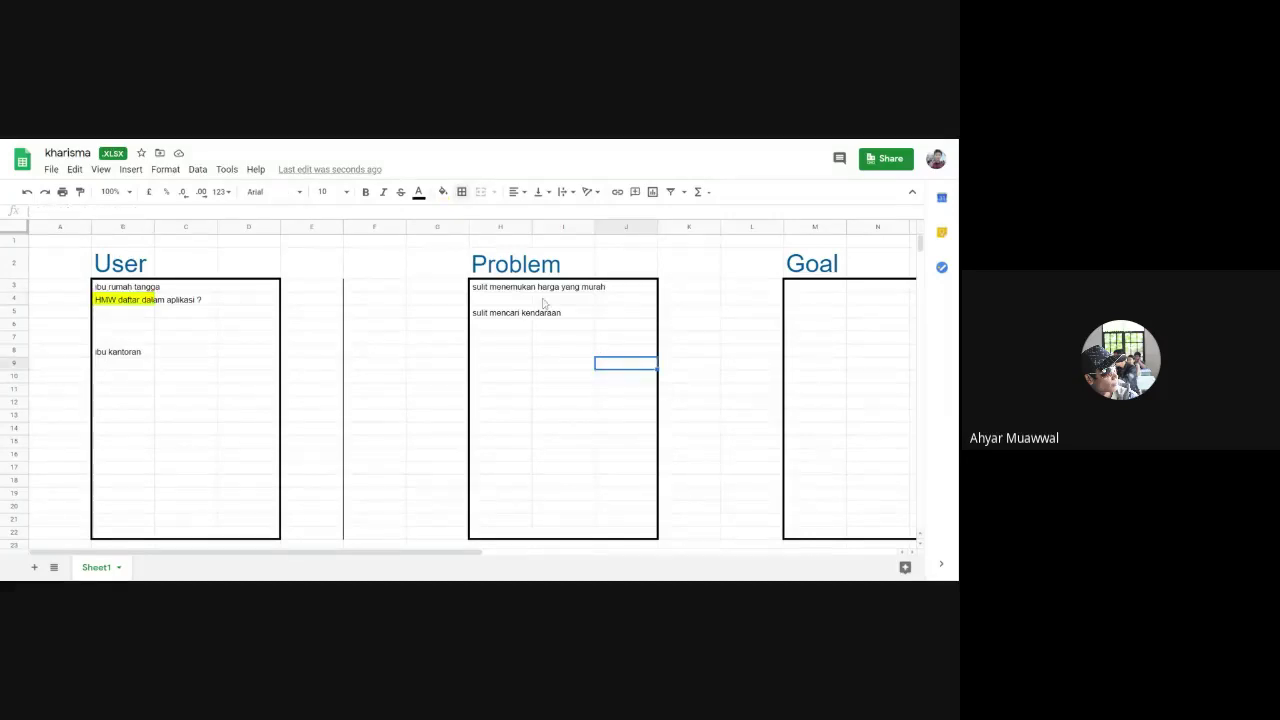
click(496, 303)
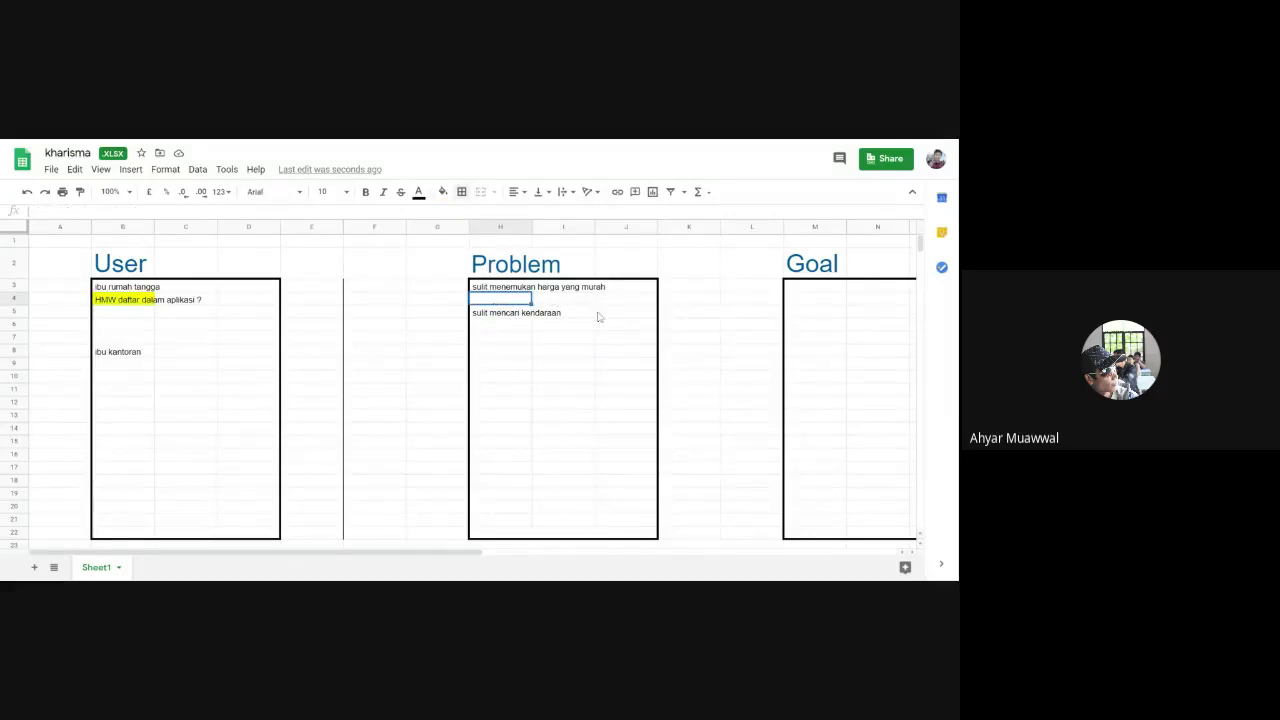
text(HMW membe)
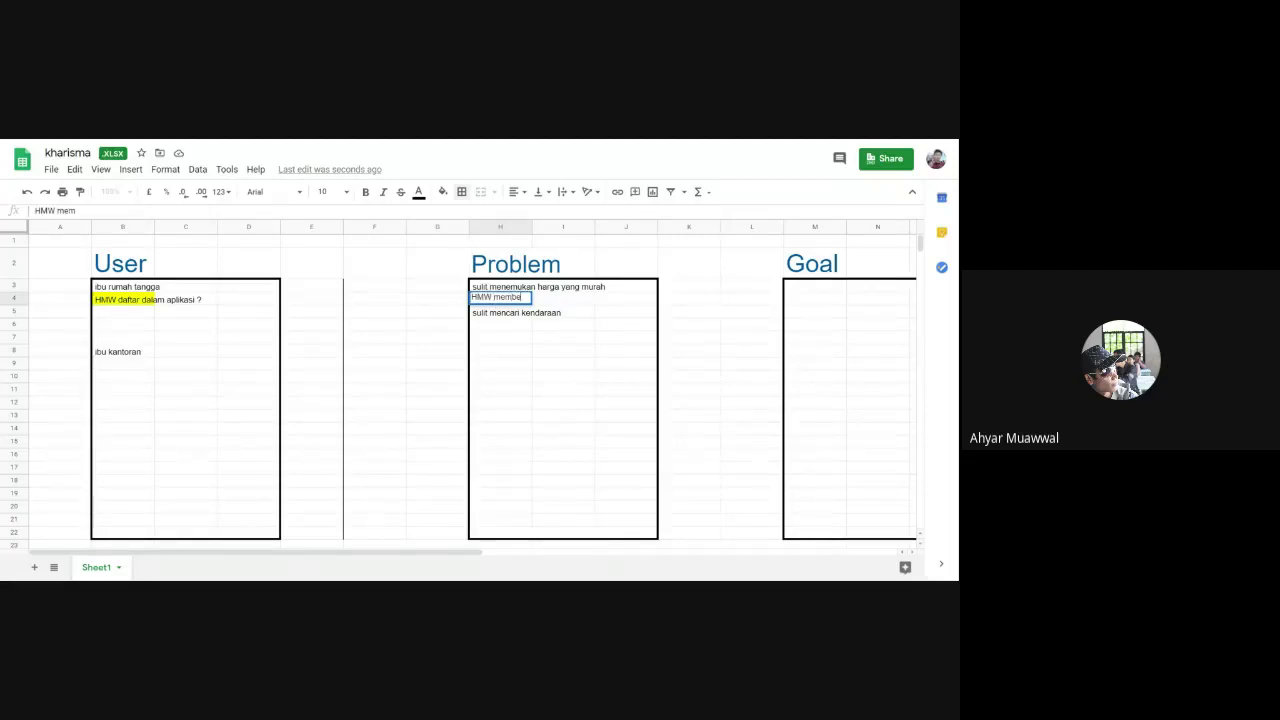
text(rikan iekomenda)
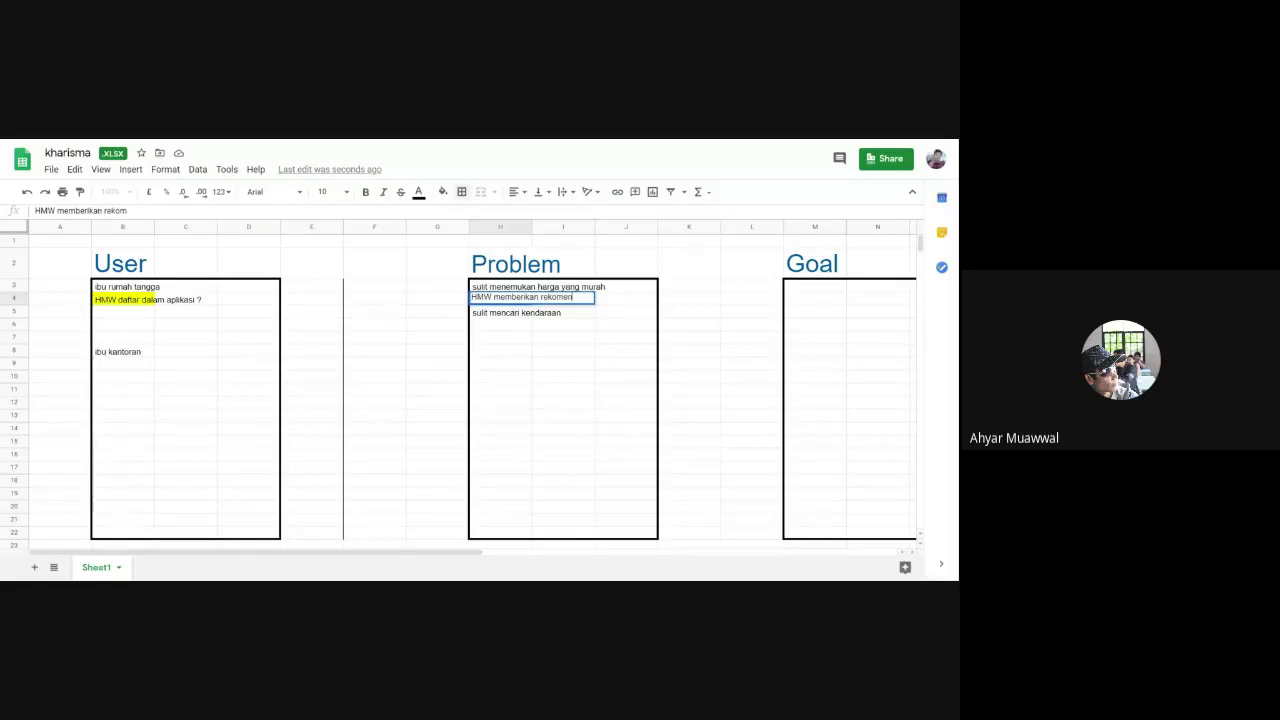
text(si ha)
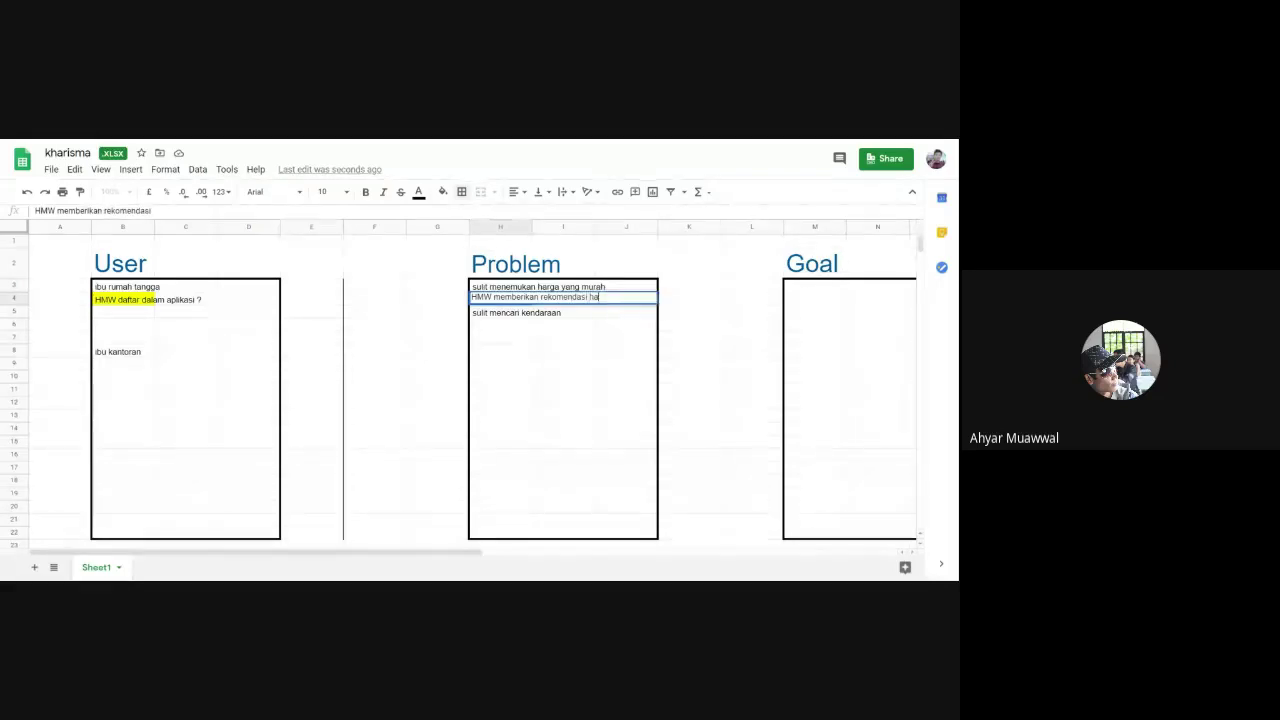
text(rga murah ?)
key(Return)
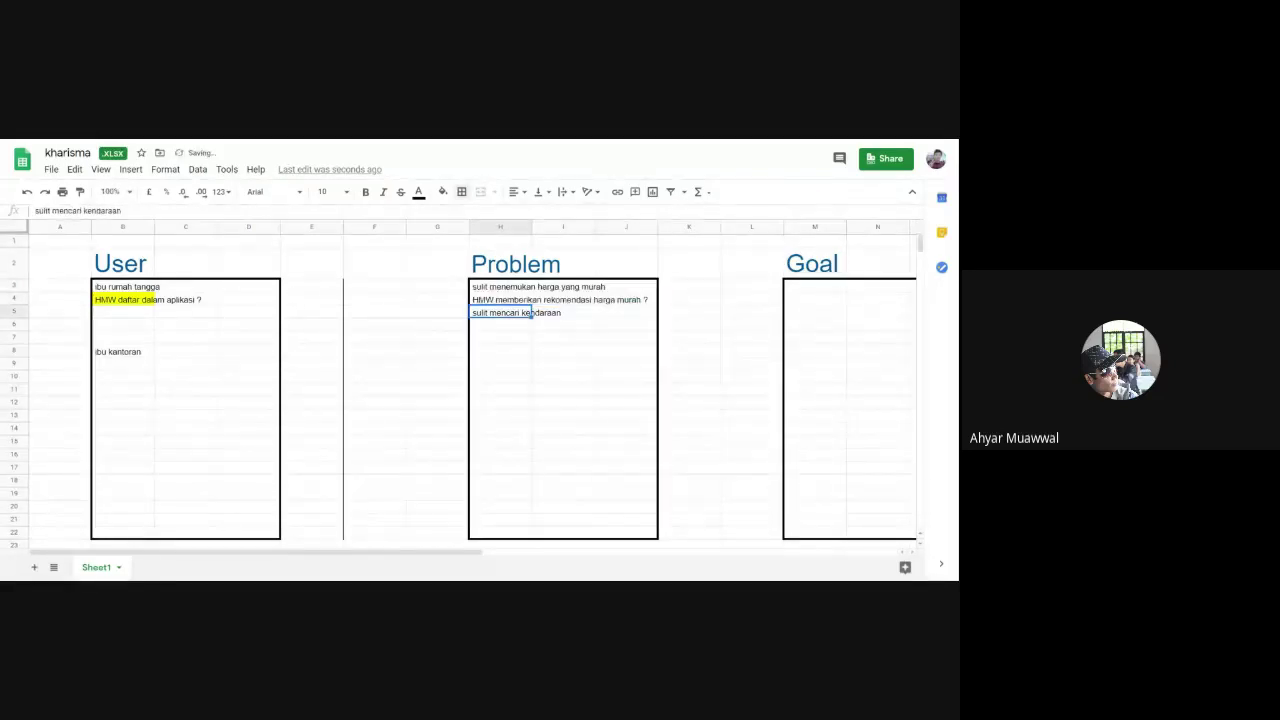
Fill cell H4, containing the price recommendation question, with yellow.
key(Up)
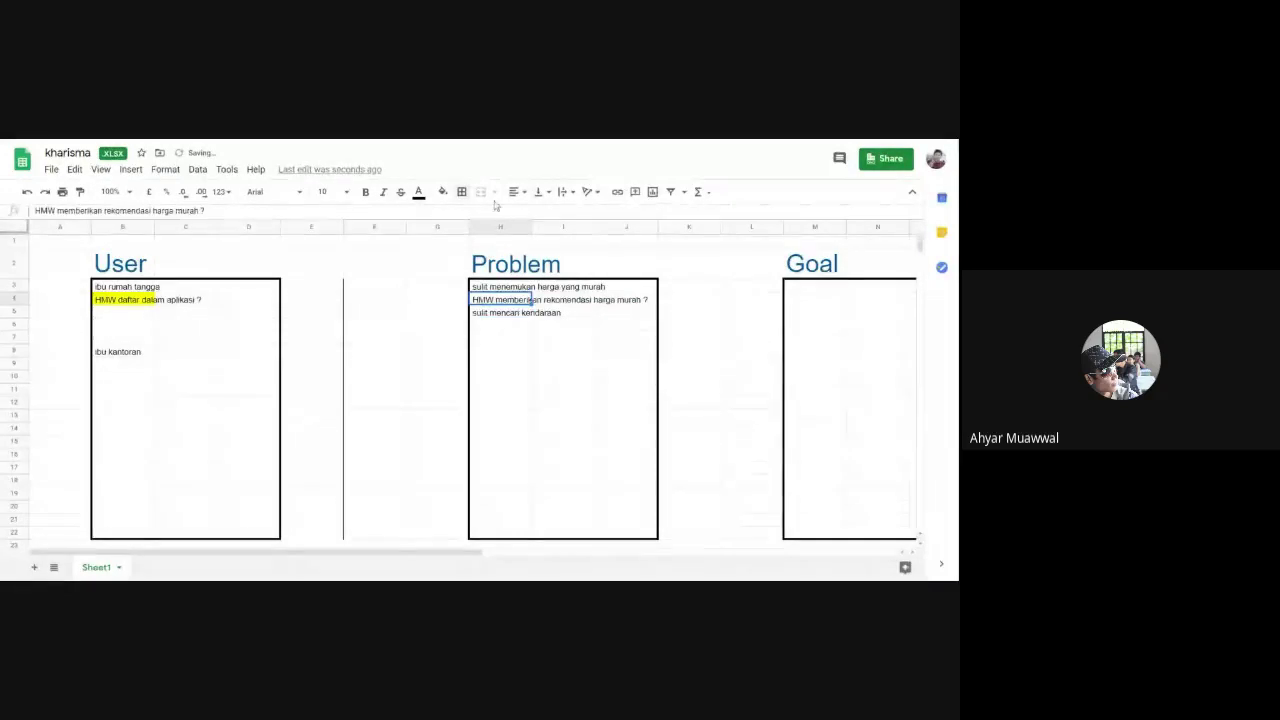
click(444, 195)
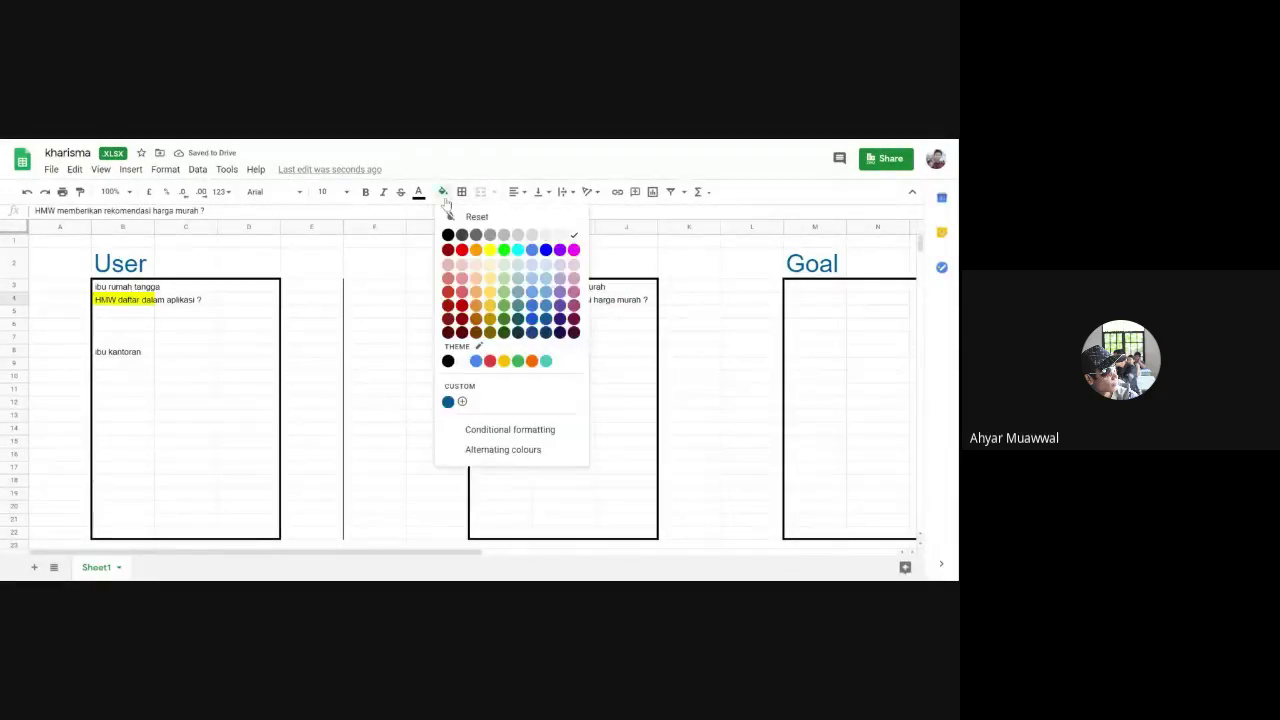
click(490, 249)
click(437, 325)
Enter "HMW memberikan informasi harga murah ke harga pling mahal ?" in cell I4 beside the first Problem question.
click(563, 299)
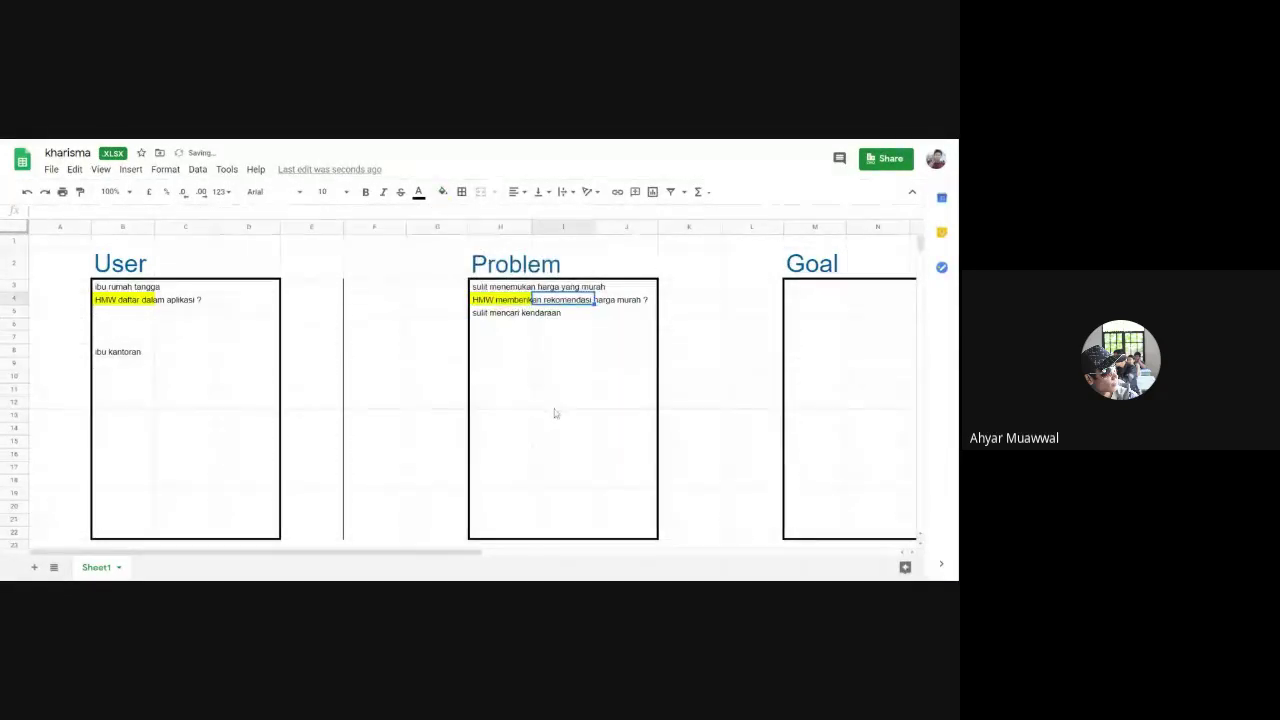
text(HMW)
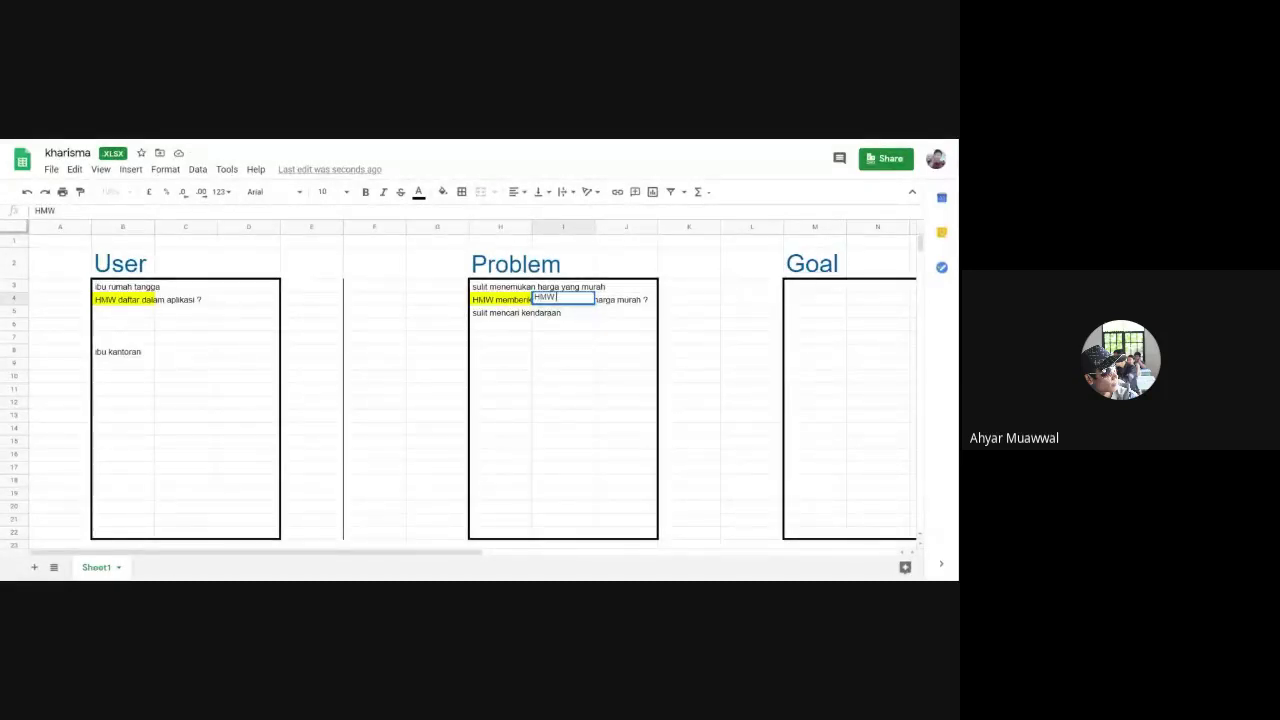
text( memberikan)
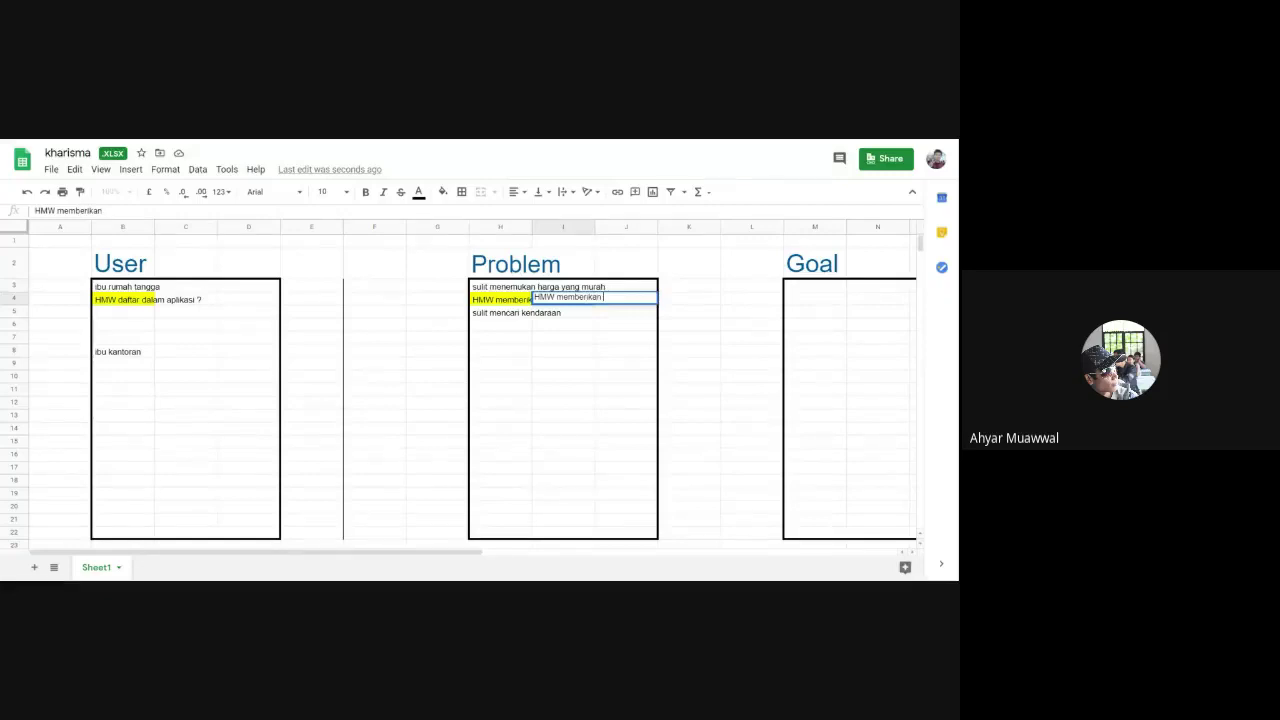
text( informas)
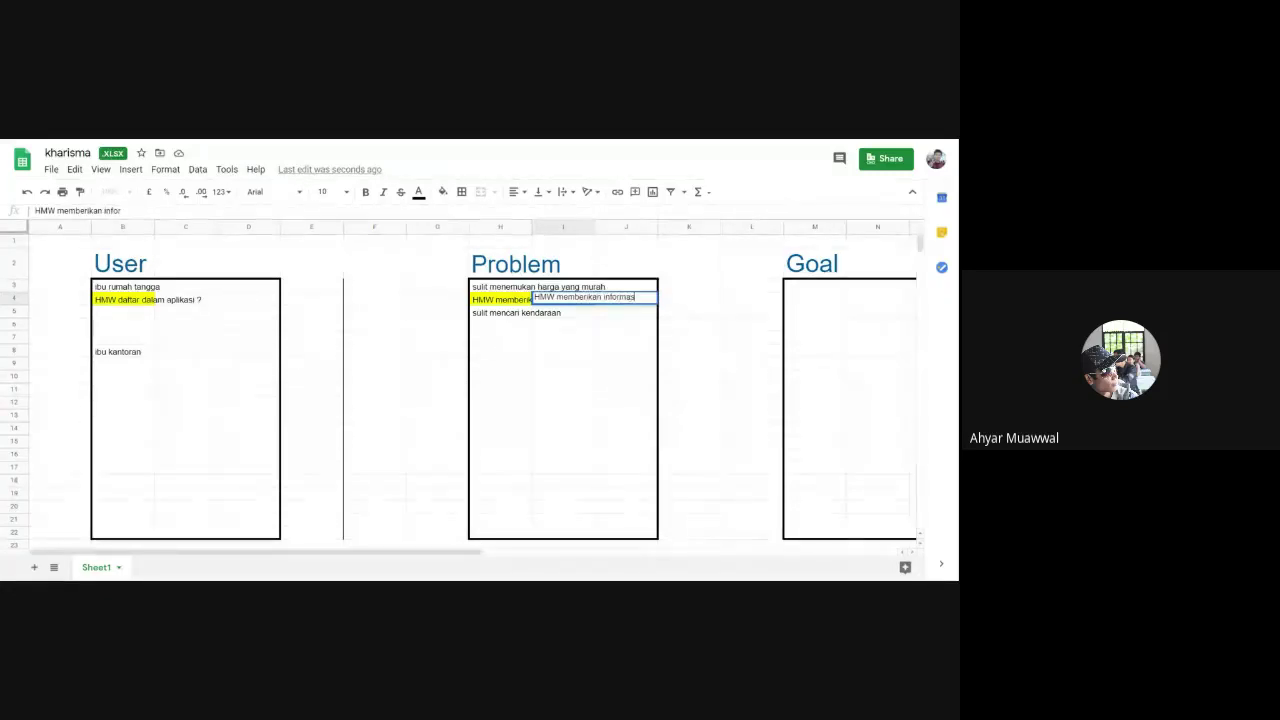
text(i harga murah)
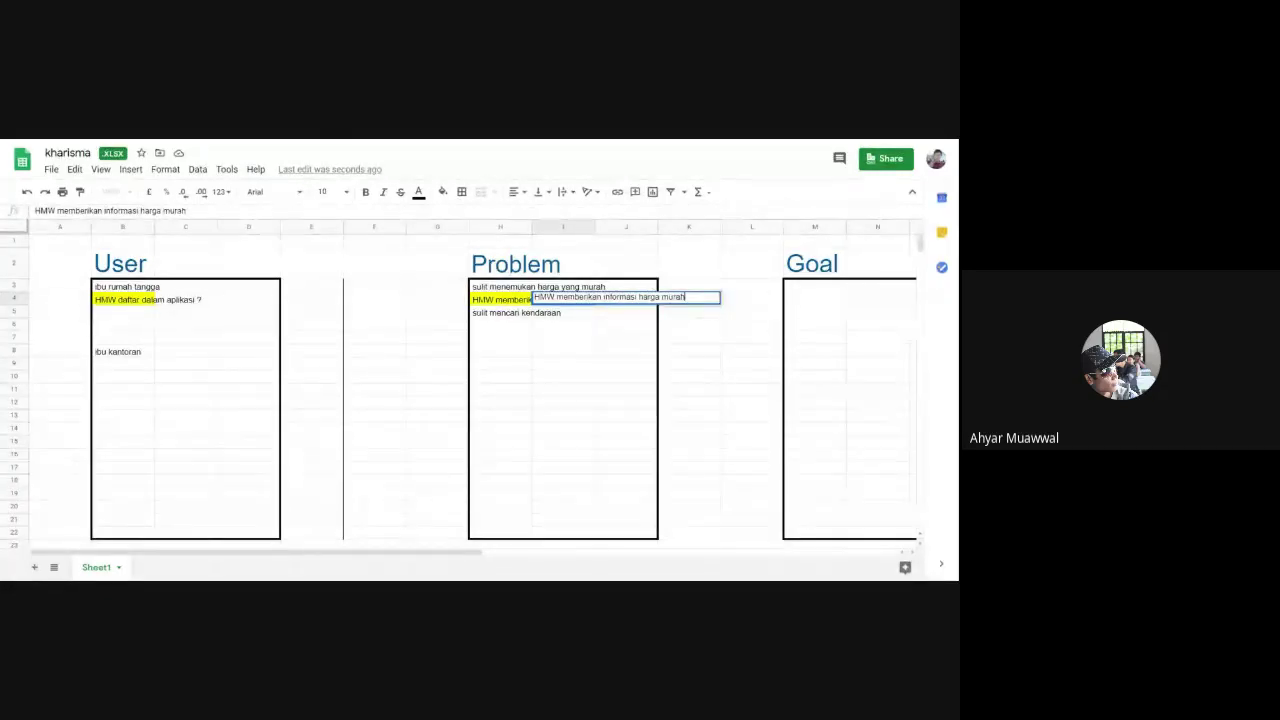
text( ke)
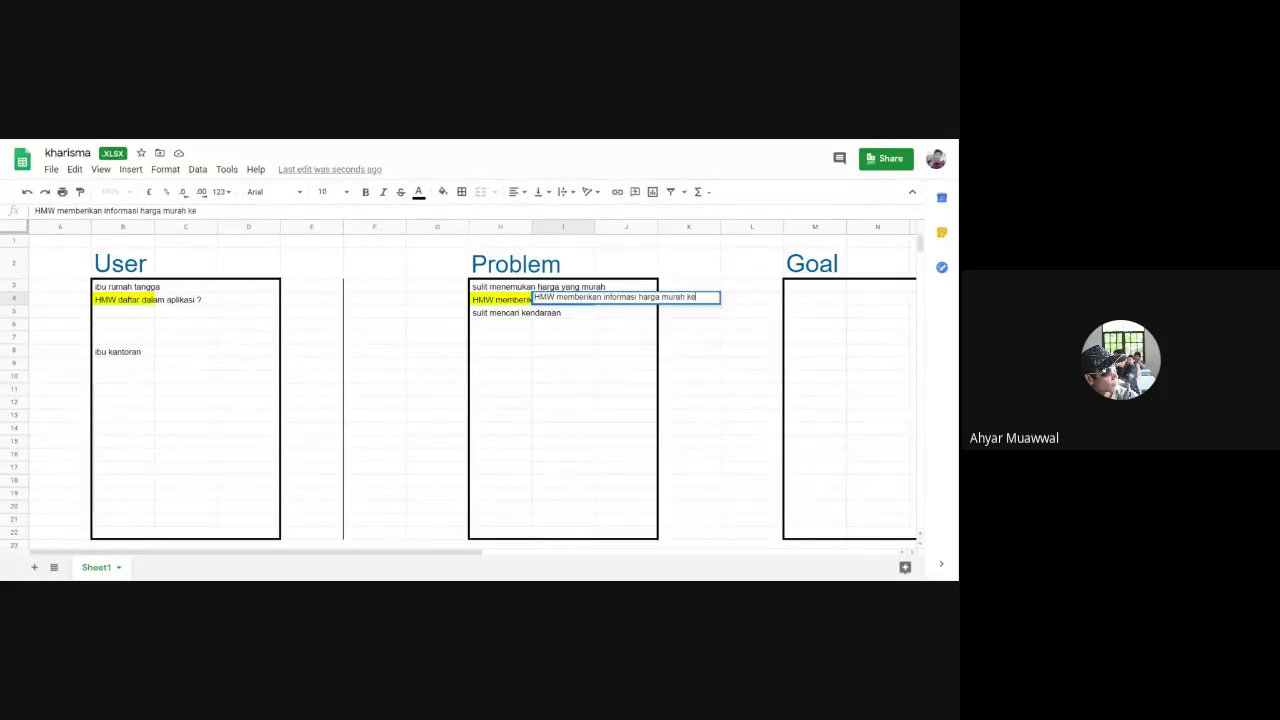
text( harga pling)
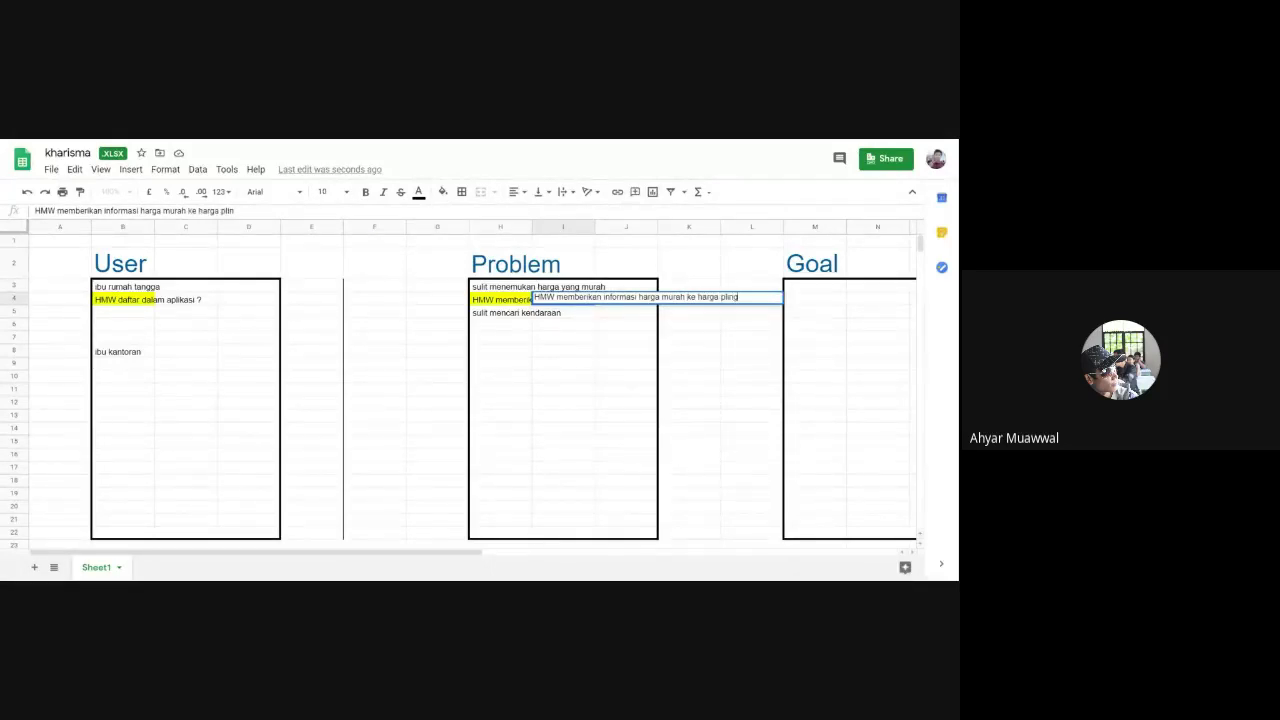
text( mahal ?)
key(Return)
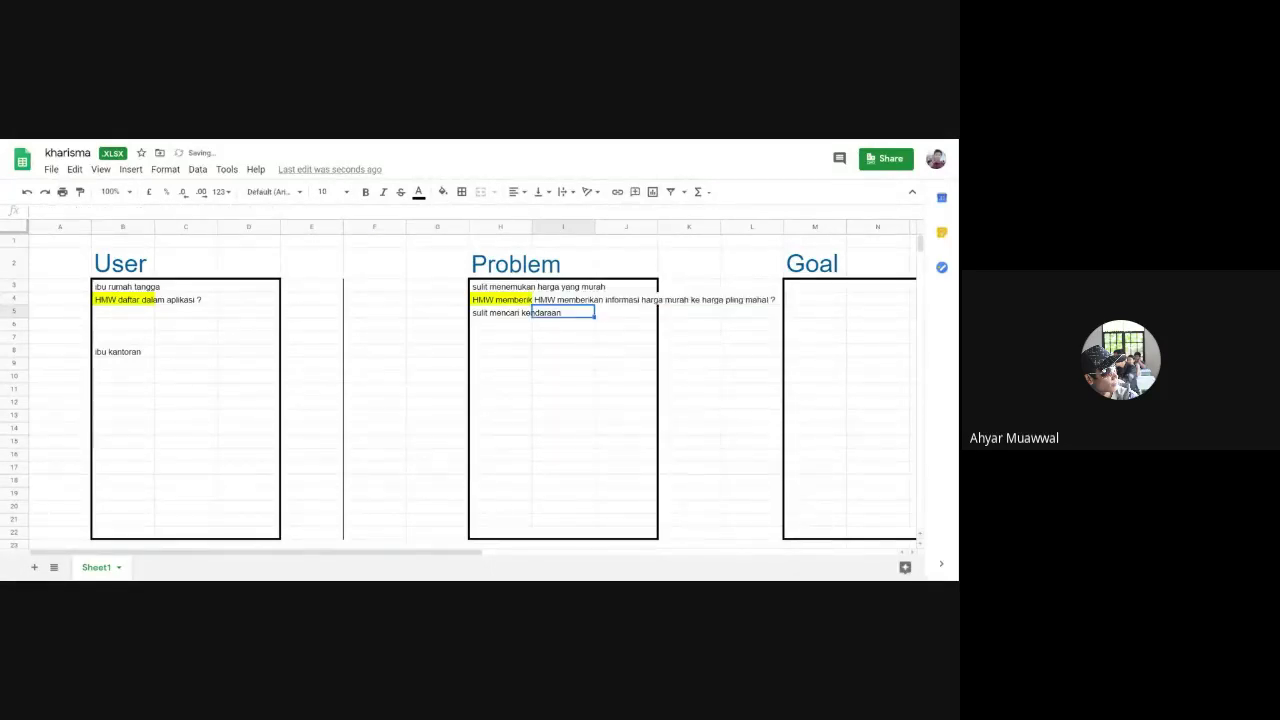
Fill cell I4, containing the price information question, with yellow.
click(580, 302)
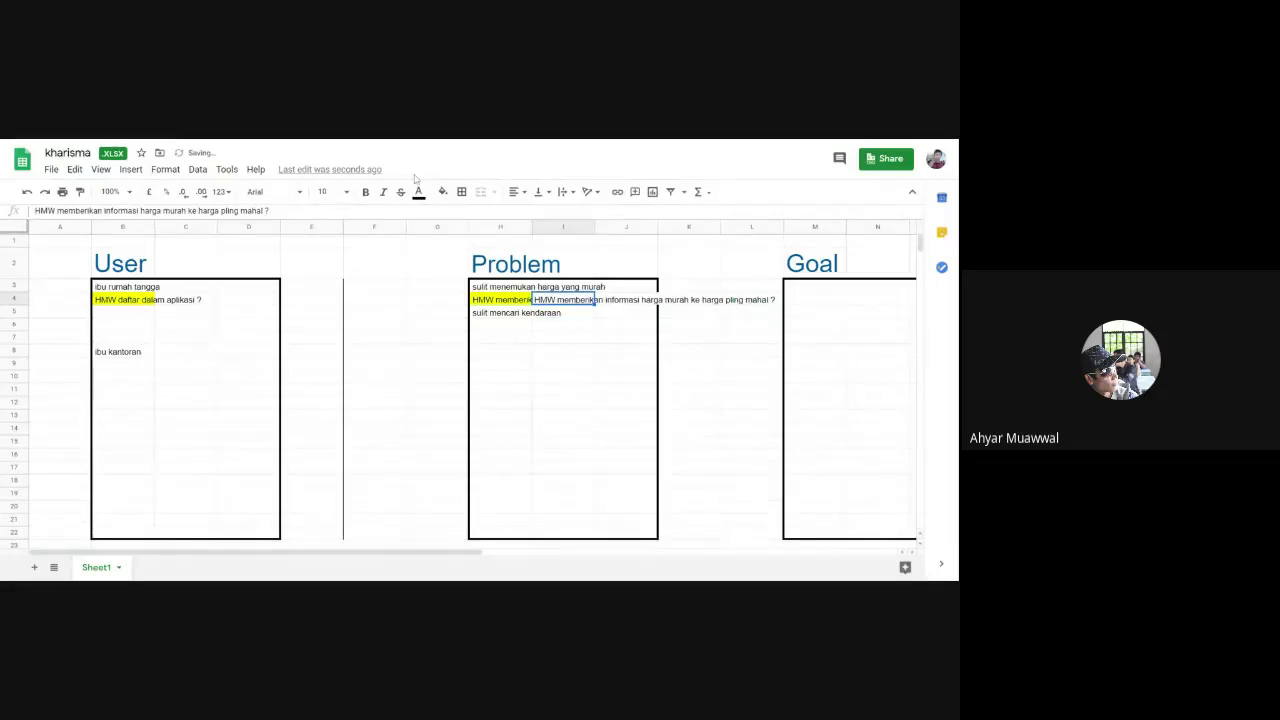
click(443, 191)
click(494, 254)
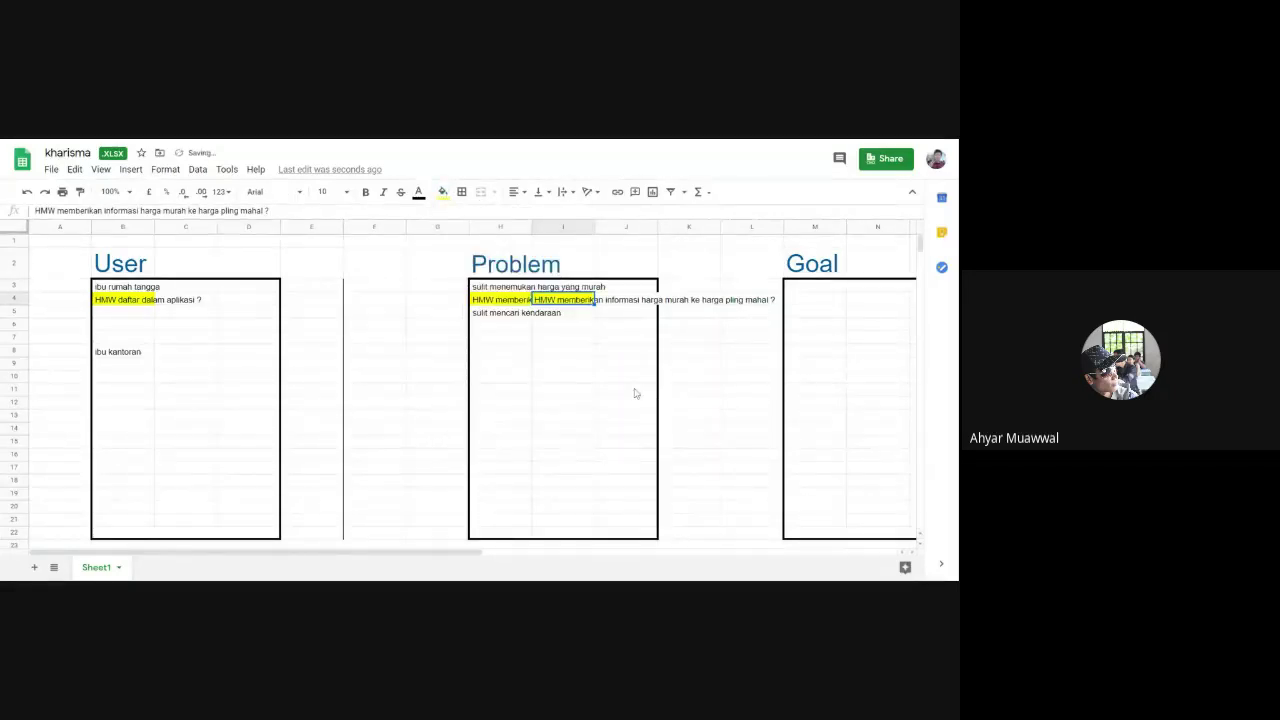
click(634, 391)
Compare the two highlighted HMW questions in cells H4 and I4 of the Problem box.
click(518, 303)
click(534, 303)
click(520, 303)
click(555, 303)
click(520, 303)
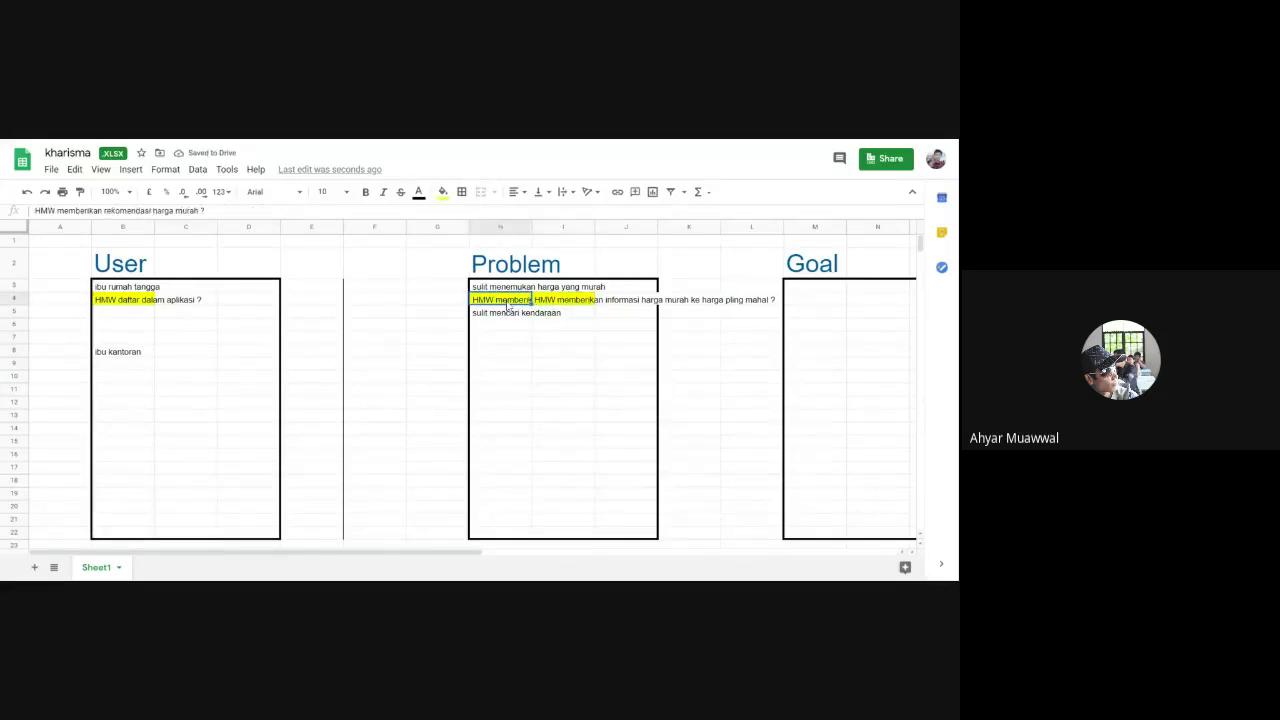
click(555, 303)
click(505, 303)
click(500, 300)
click(505, 303)
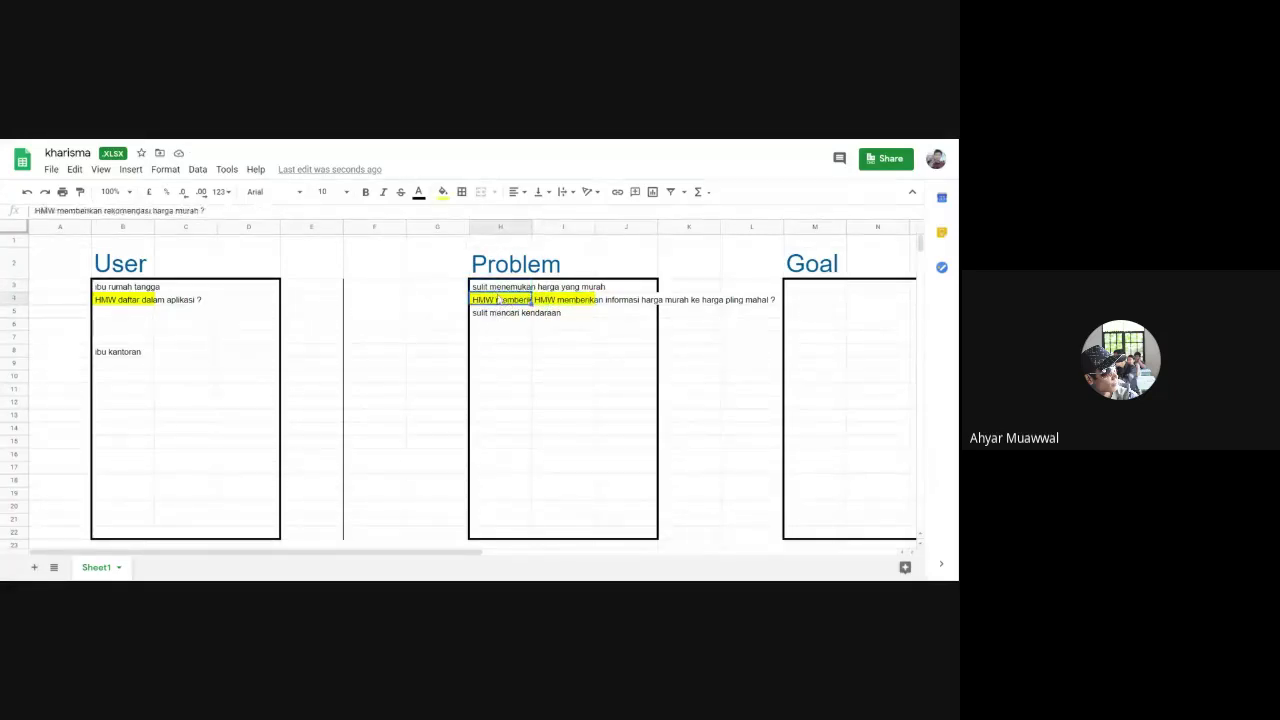
click(540, 303)
click(505, 303)
click(556, 303)
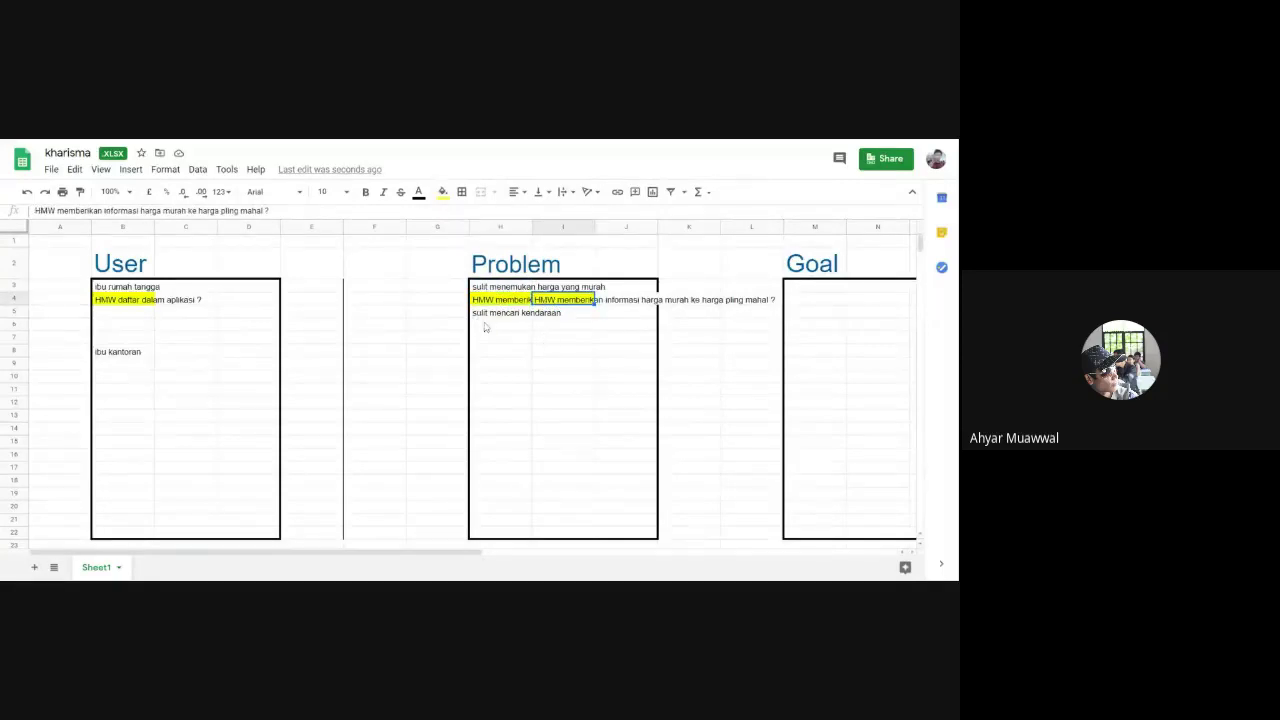
click(485, 327)
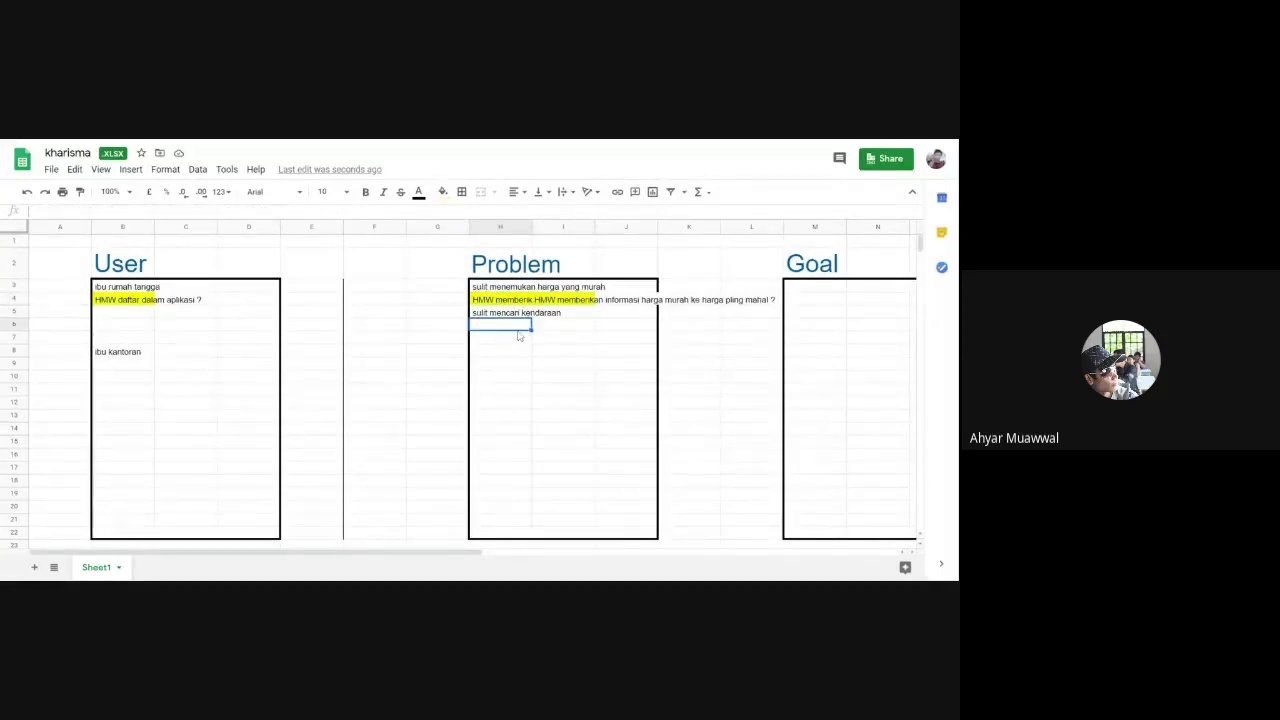
click(617, 328)
click(565, 328)
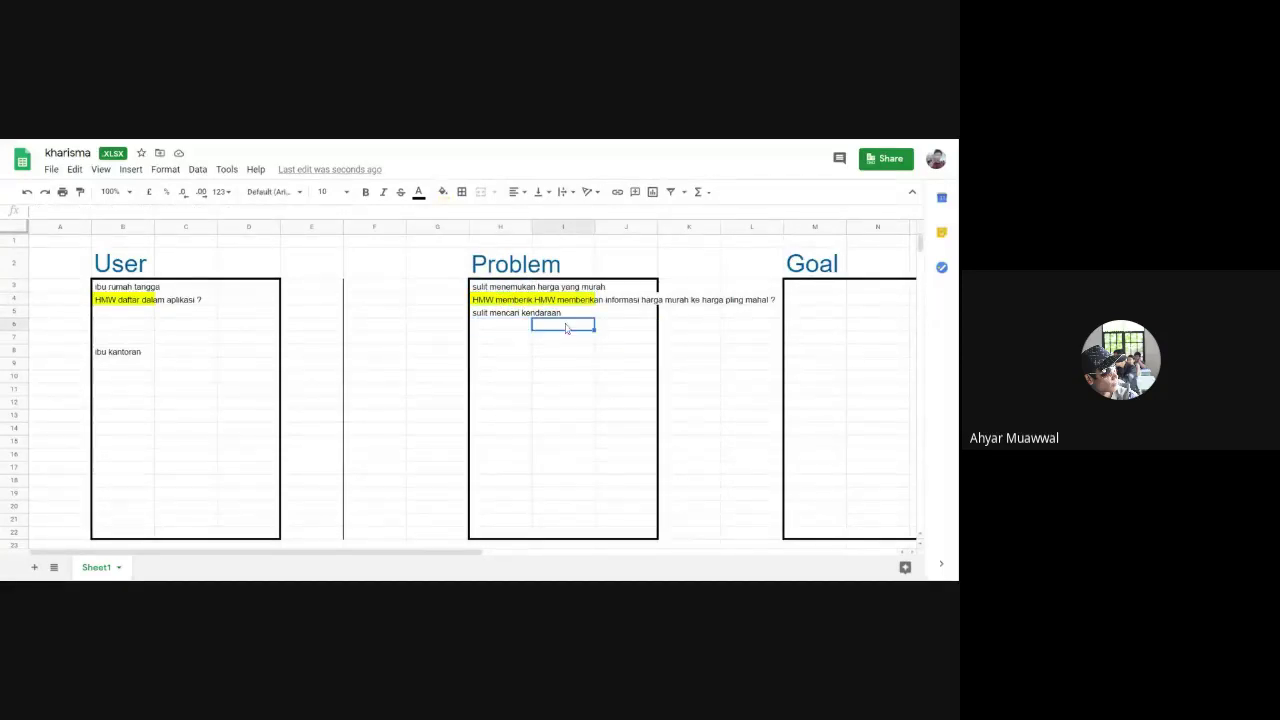
click(492, 325)
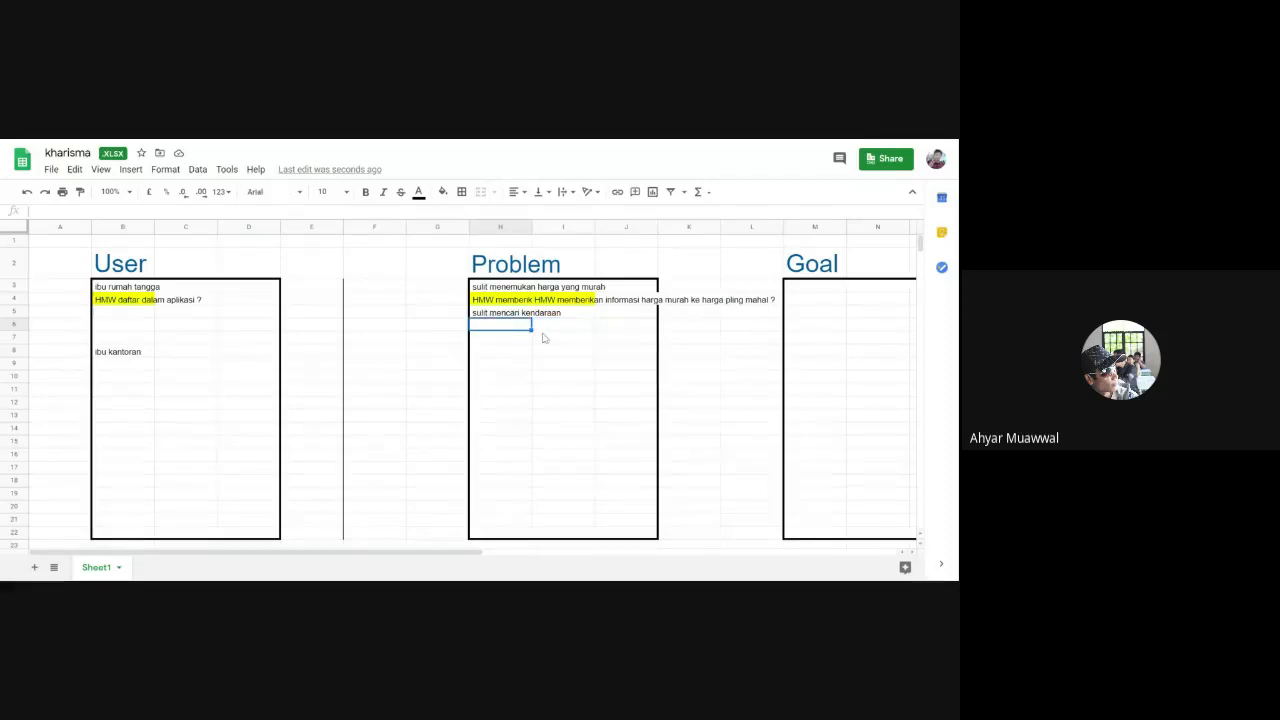
click(546, 333)
click(626, 324)
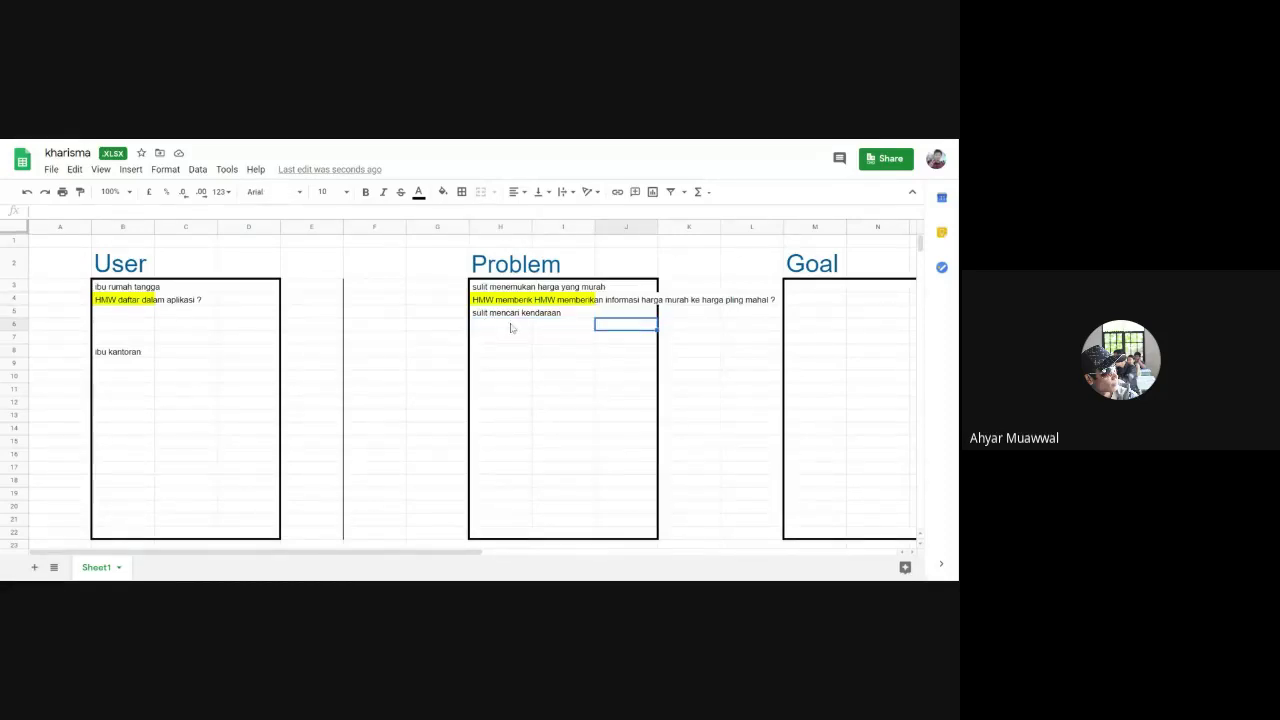
click(506, 327)
click(548, 330)
click(625, 330)
click(680, 331)
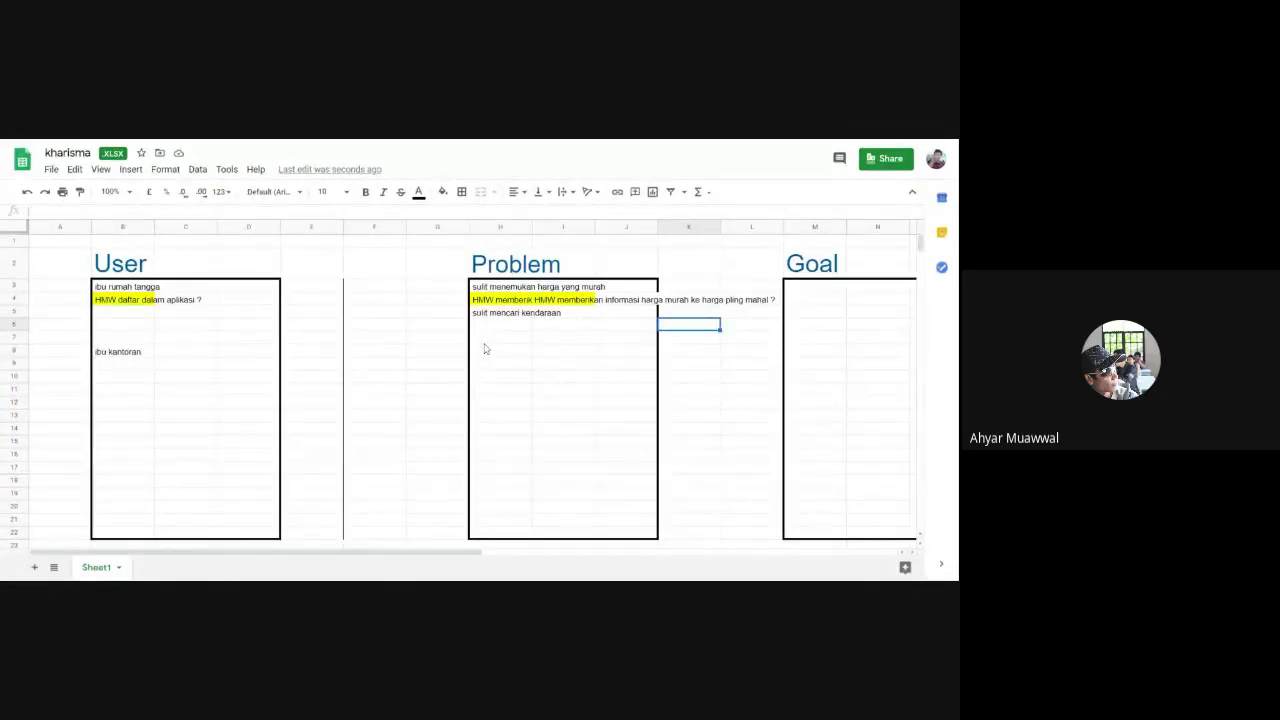
drag(486, 339, 634, 350)
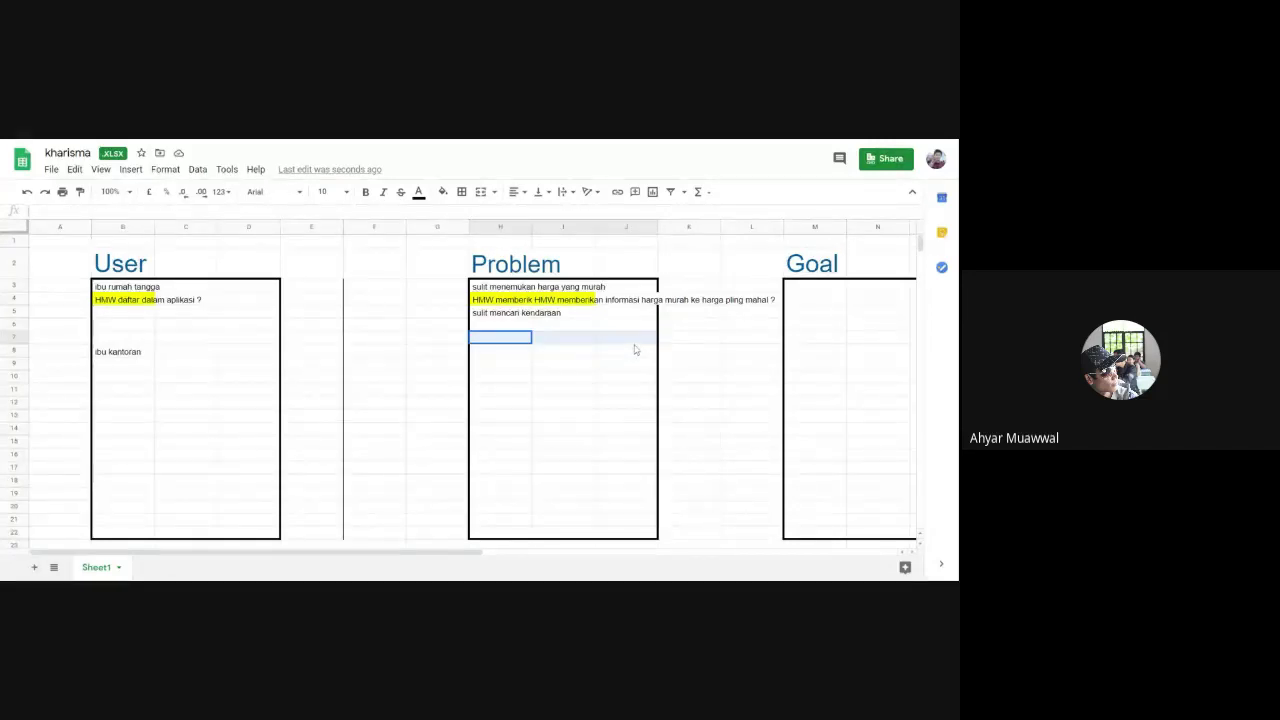
drag(480, 382, 522, 380)
click(501, 418)
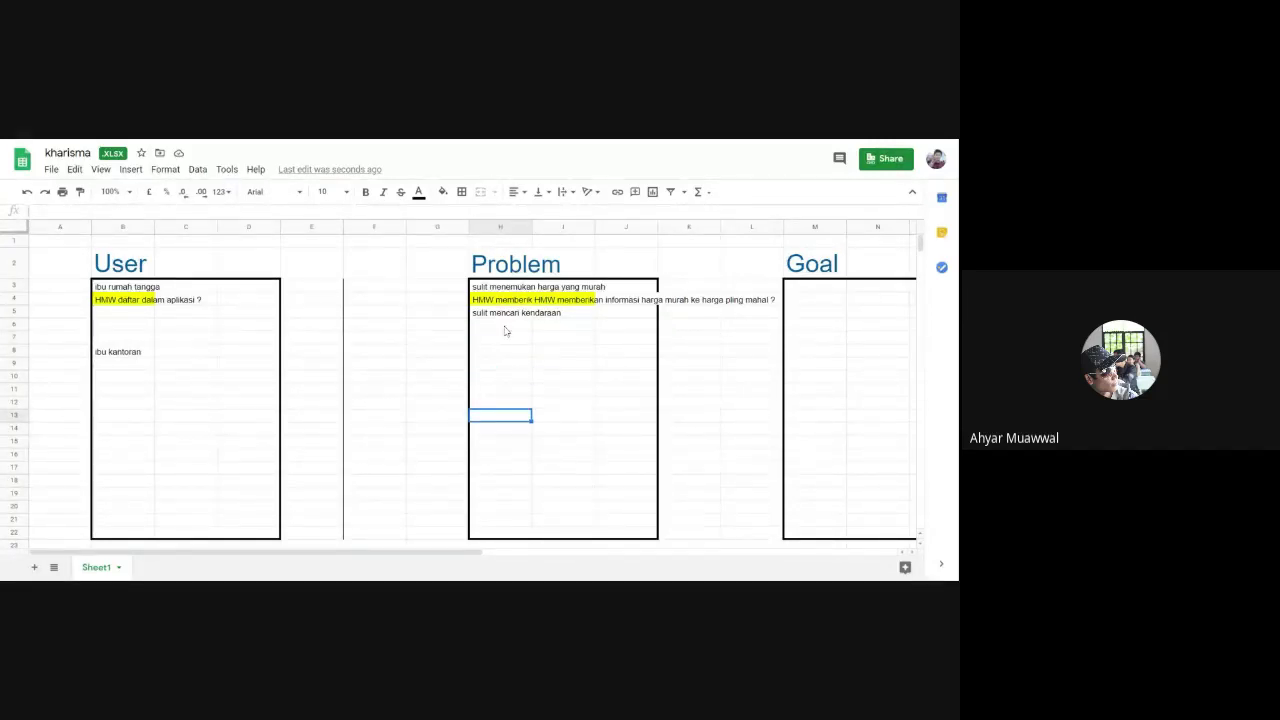
click(508, 327)
click(551, 327)
click(641, 325)
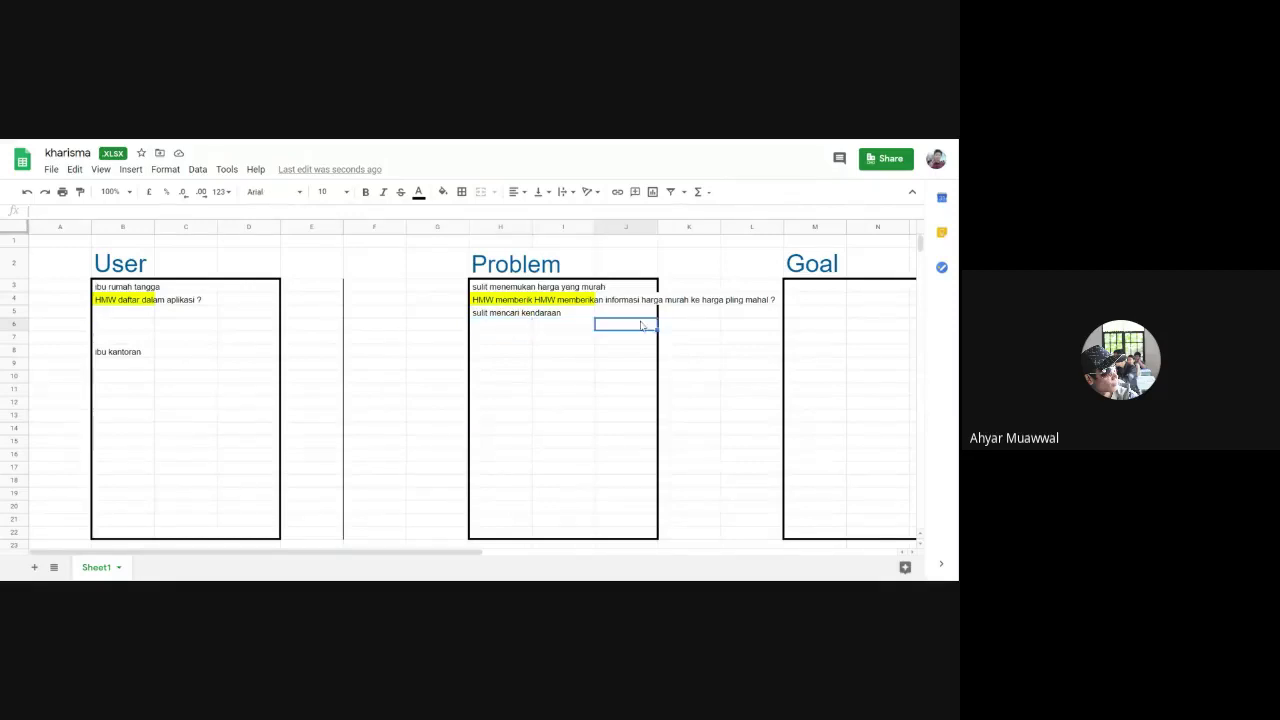
click(687, 328)
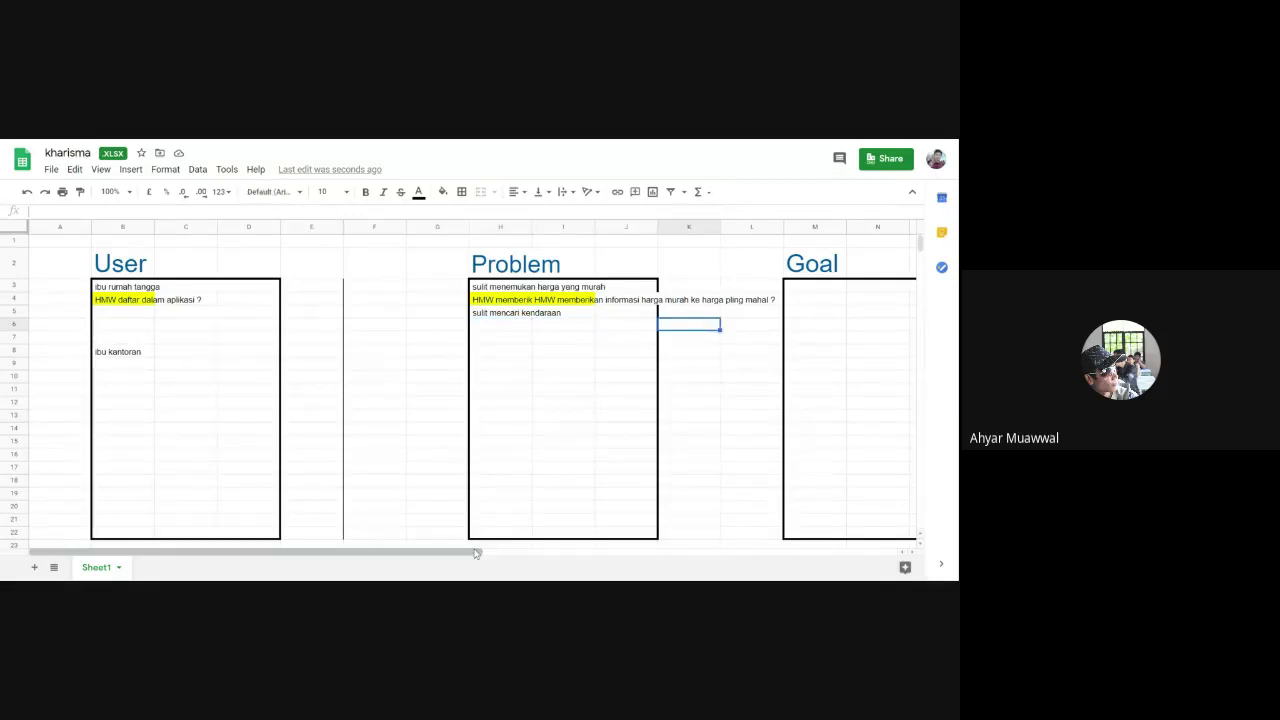
drag(488, 556, 528, 556)
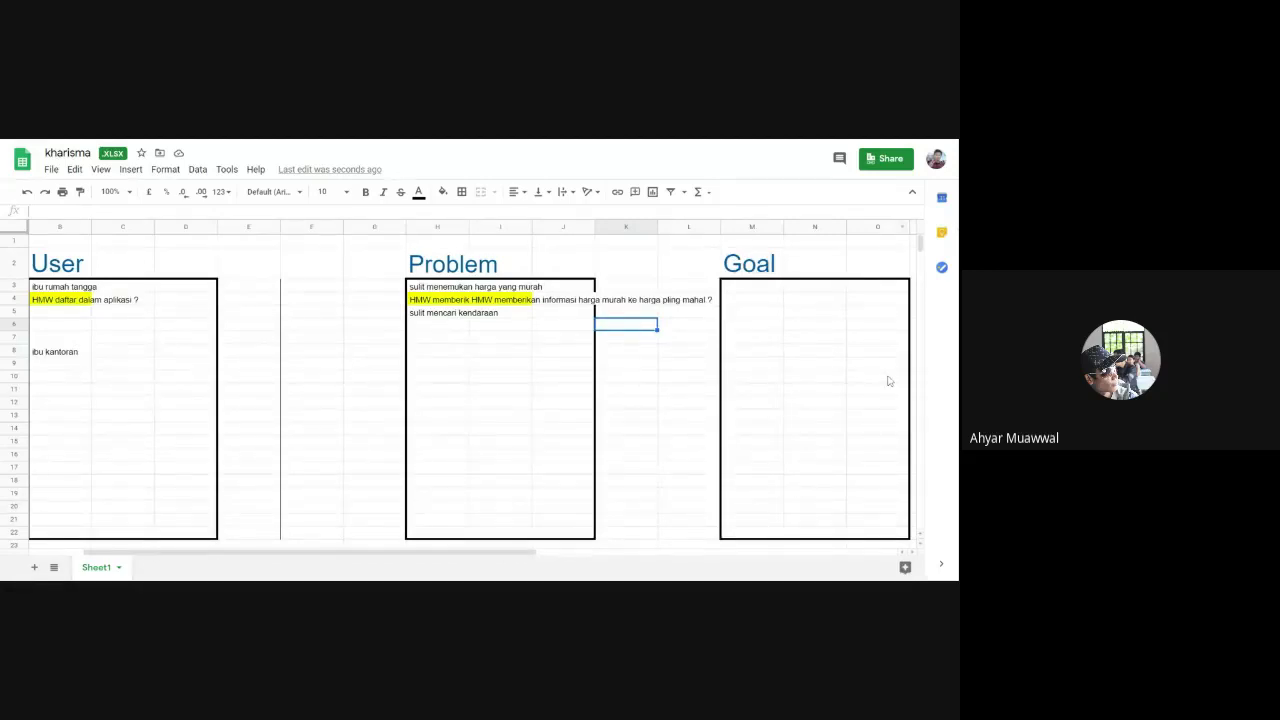
drag(757, 262, 870, 530)
right_click(850, 516)
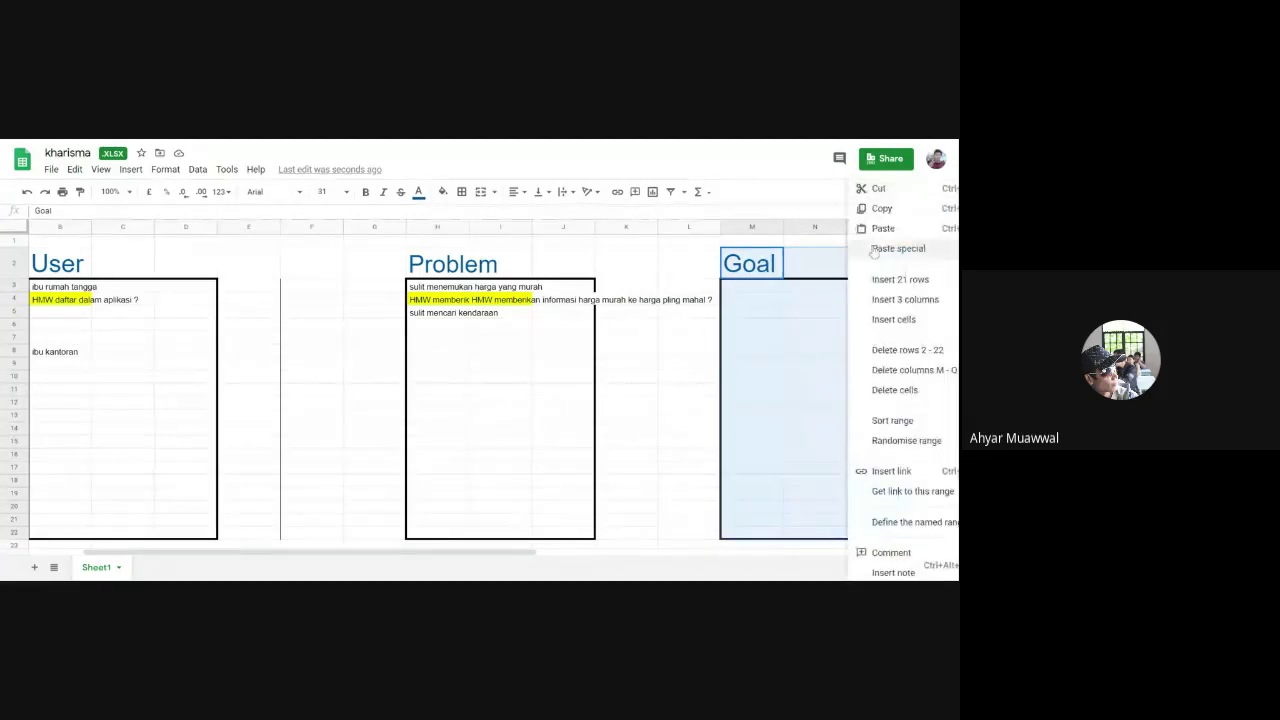
click(882, 208)
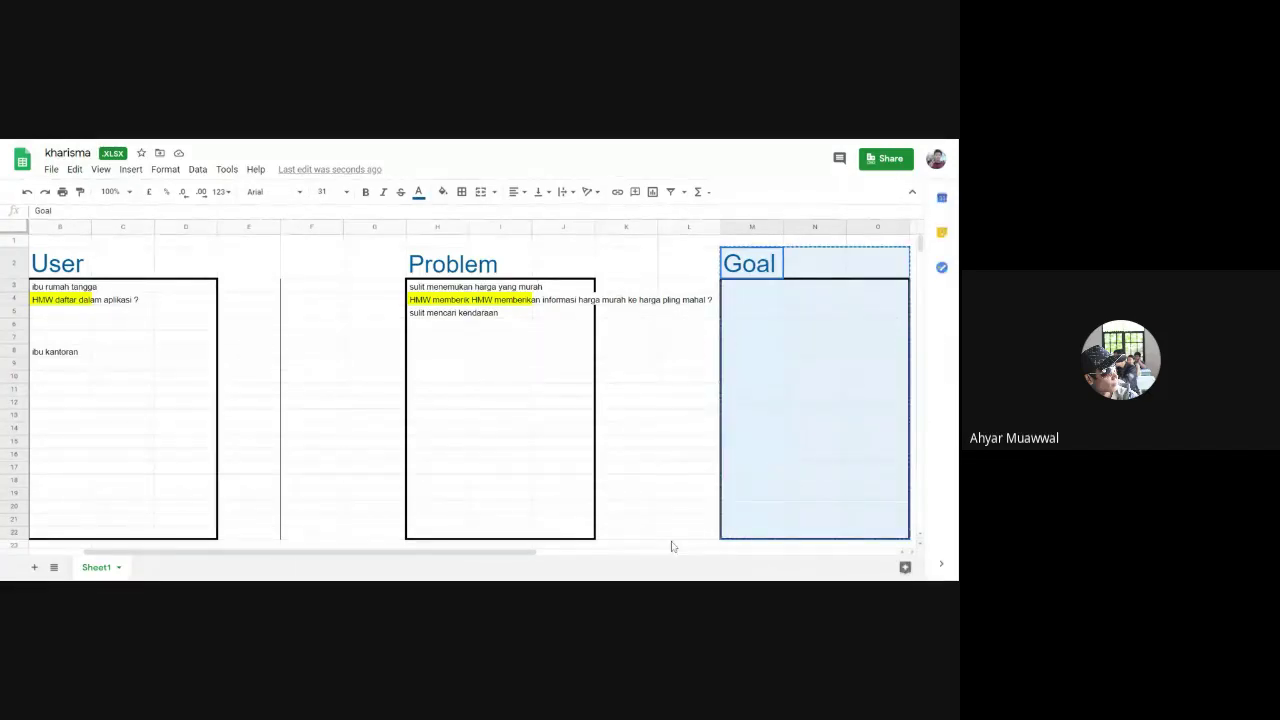
click(688, 311)
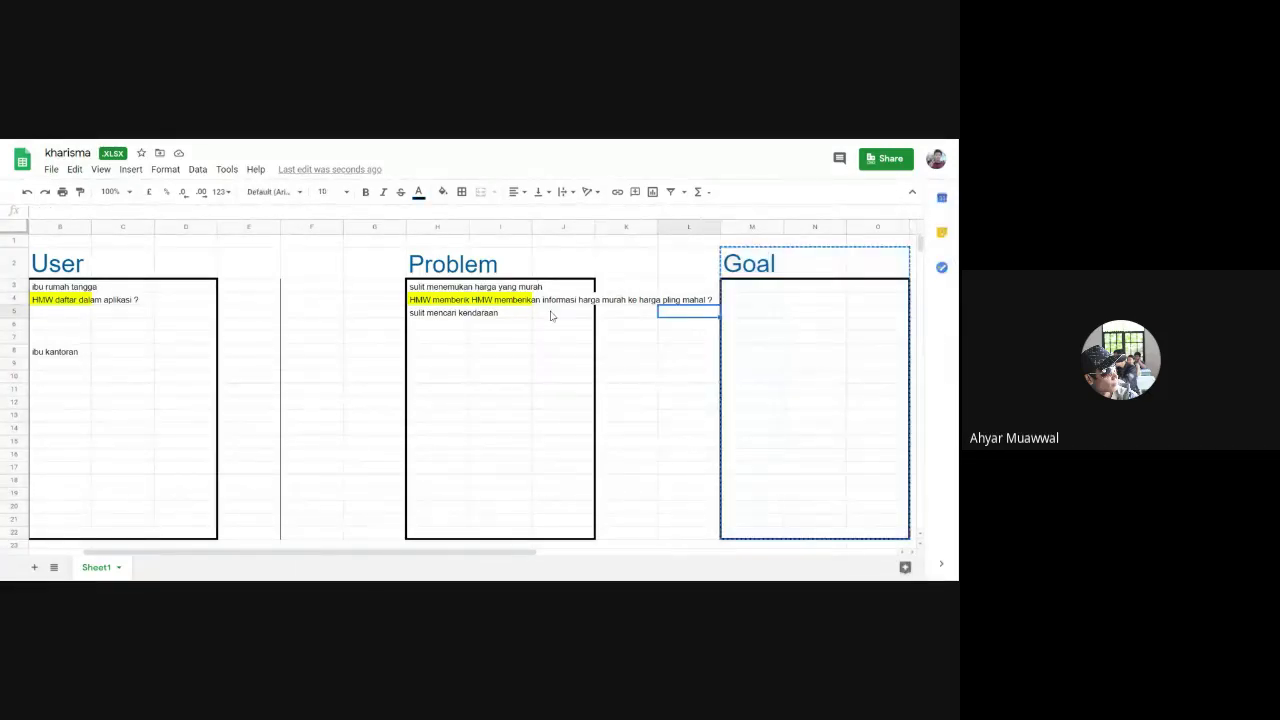
Change the fill of cell I4, containing the price information question, to green.
click(445, 302)
click(486, 304)
click(445, 302)
click(486, 304)
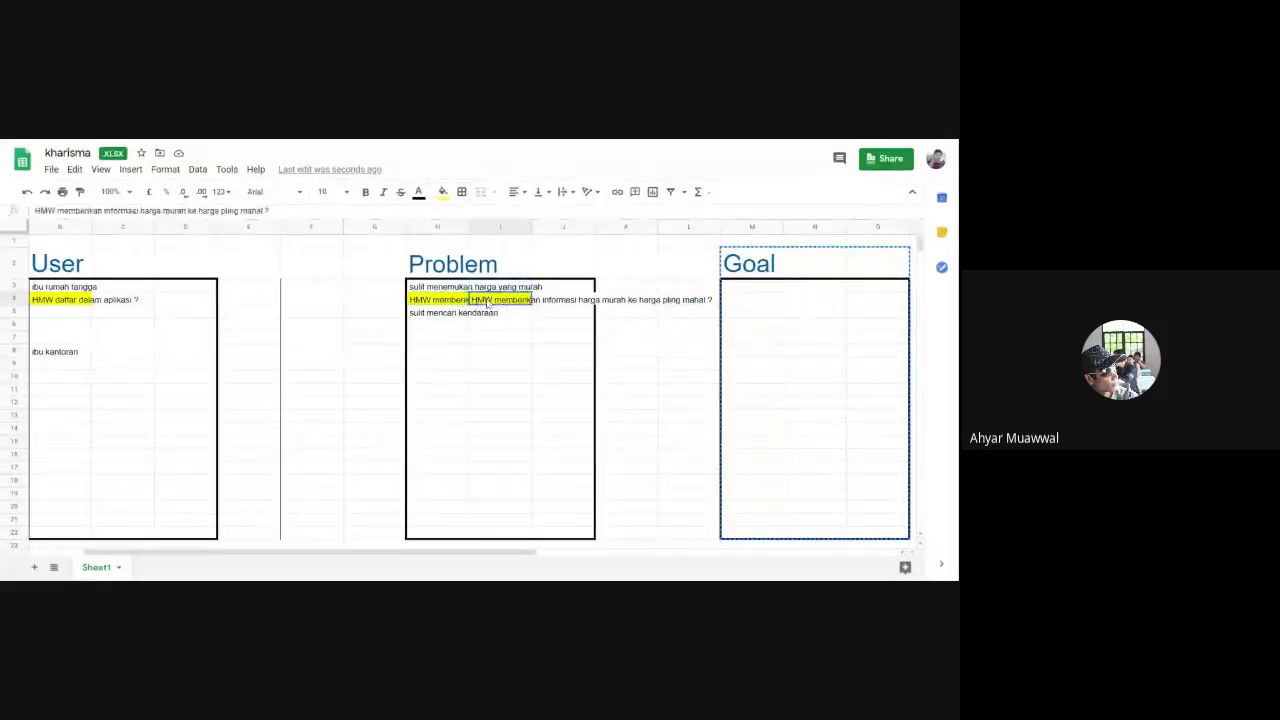
click(445, 303)
click(486, 304)
click(445, 302)
click(486, 304)
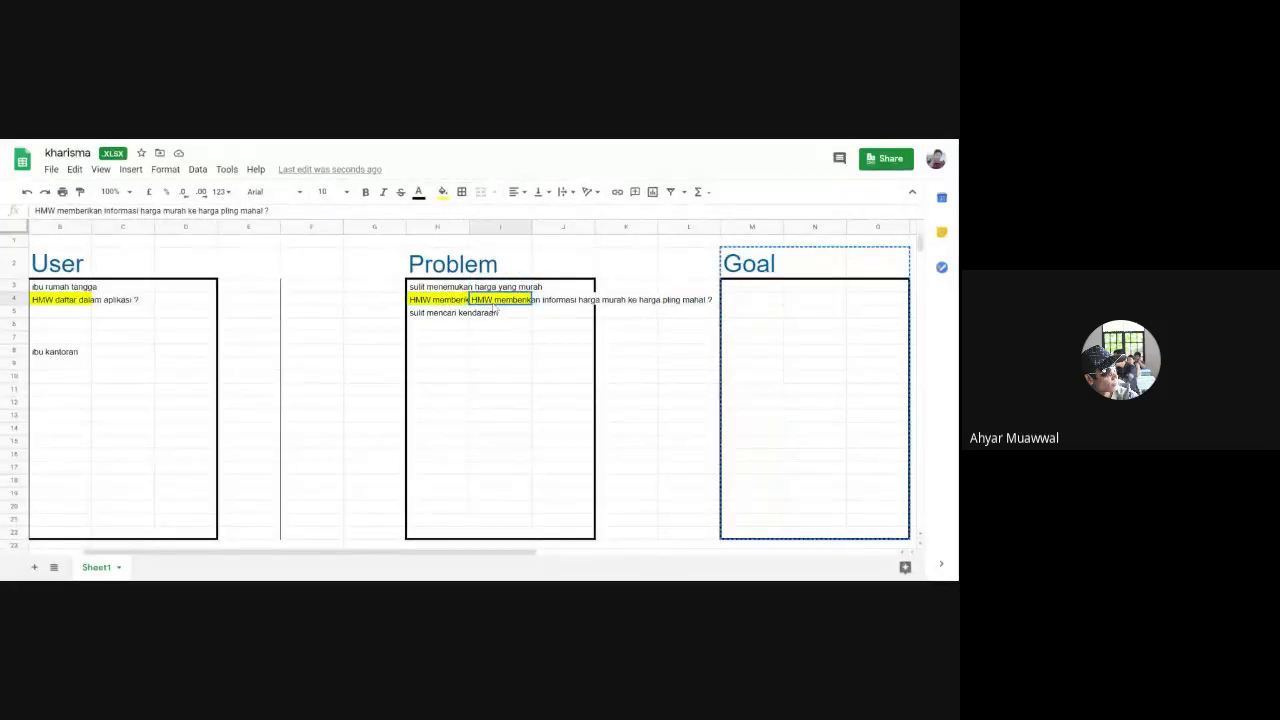
click(442, 191)
click(495, 261)
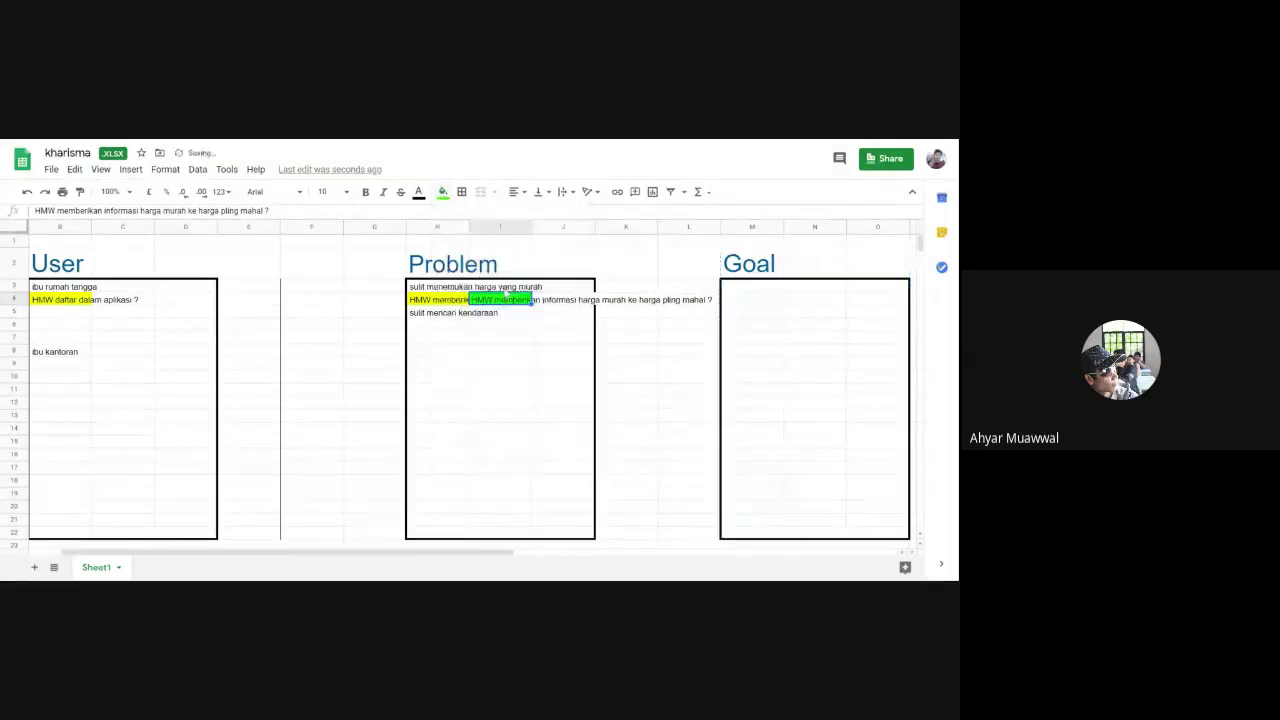
click(559, 366)
Enter "HMW memberikan informasi potongan harga dari barang mjurah ?" in cell J4 of the Problem box.
click(563, 303)
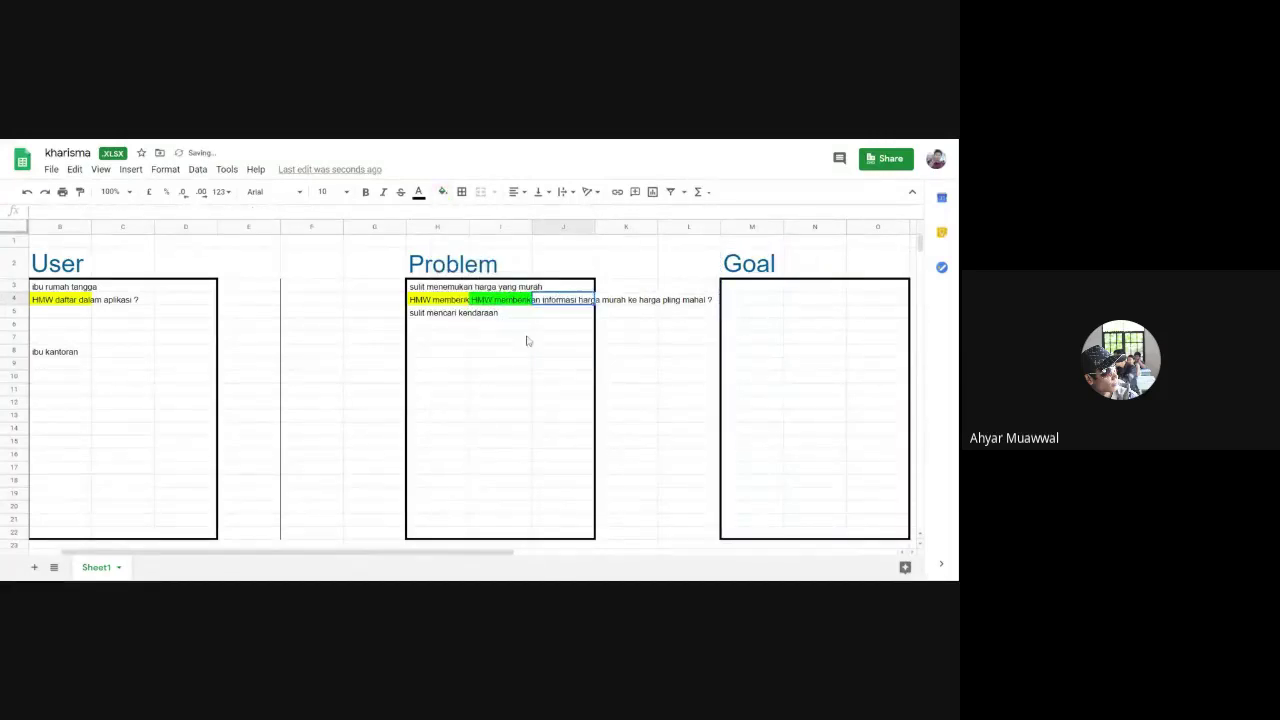
click(468, 305)
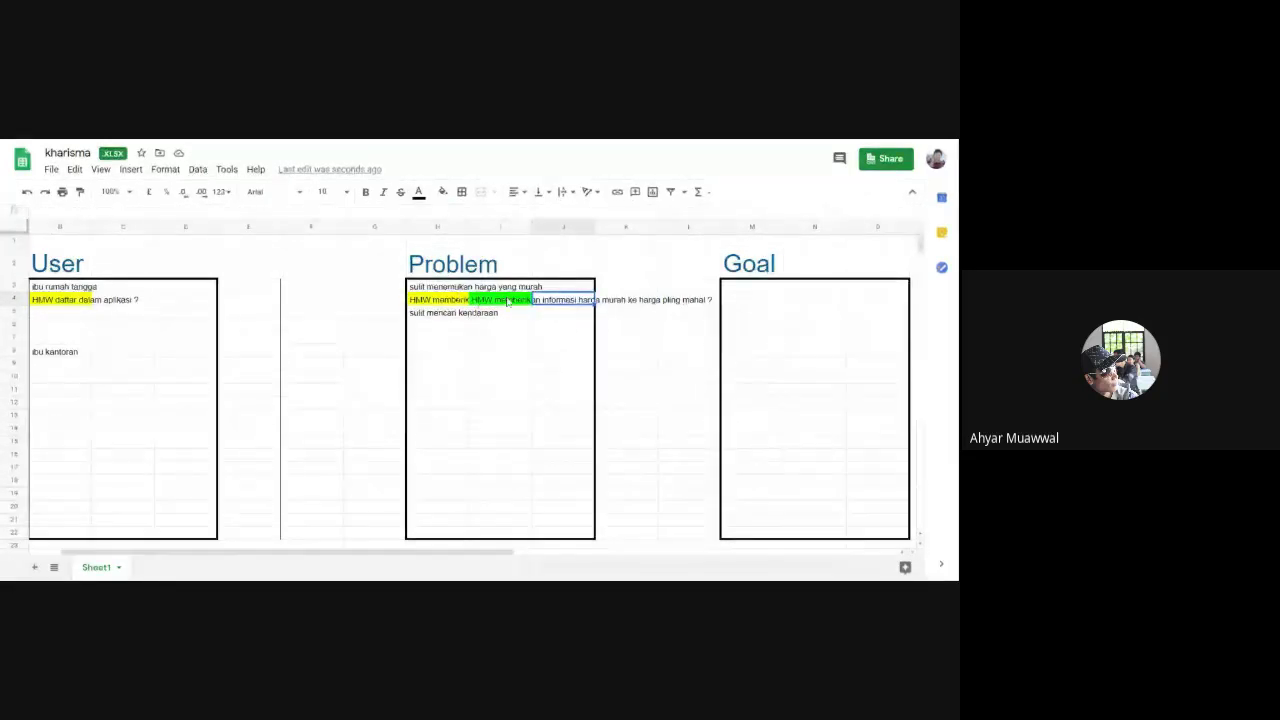
text(HMW)
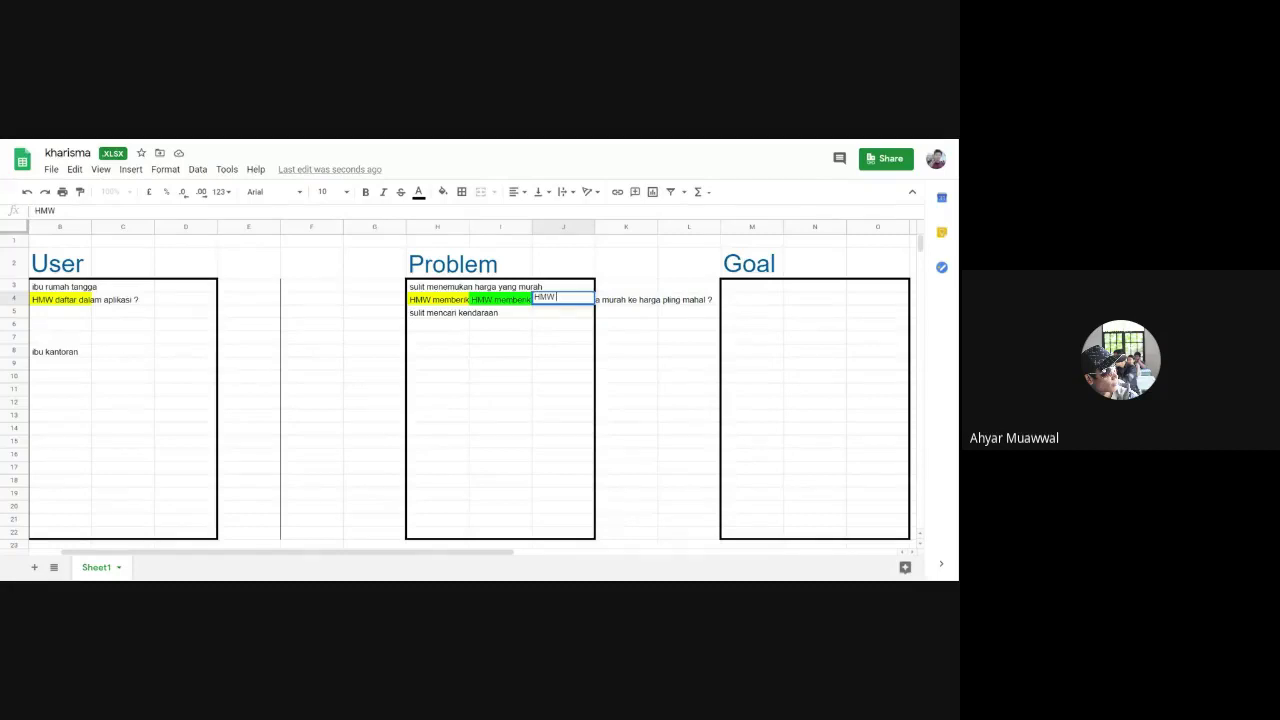
text(memberikan i)
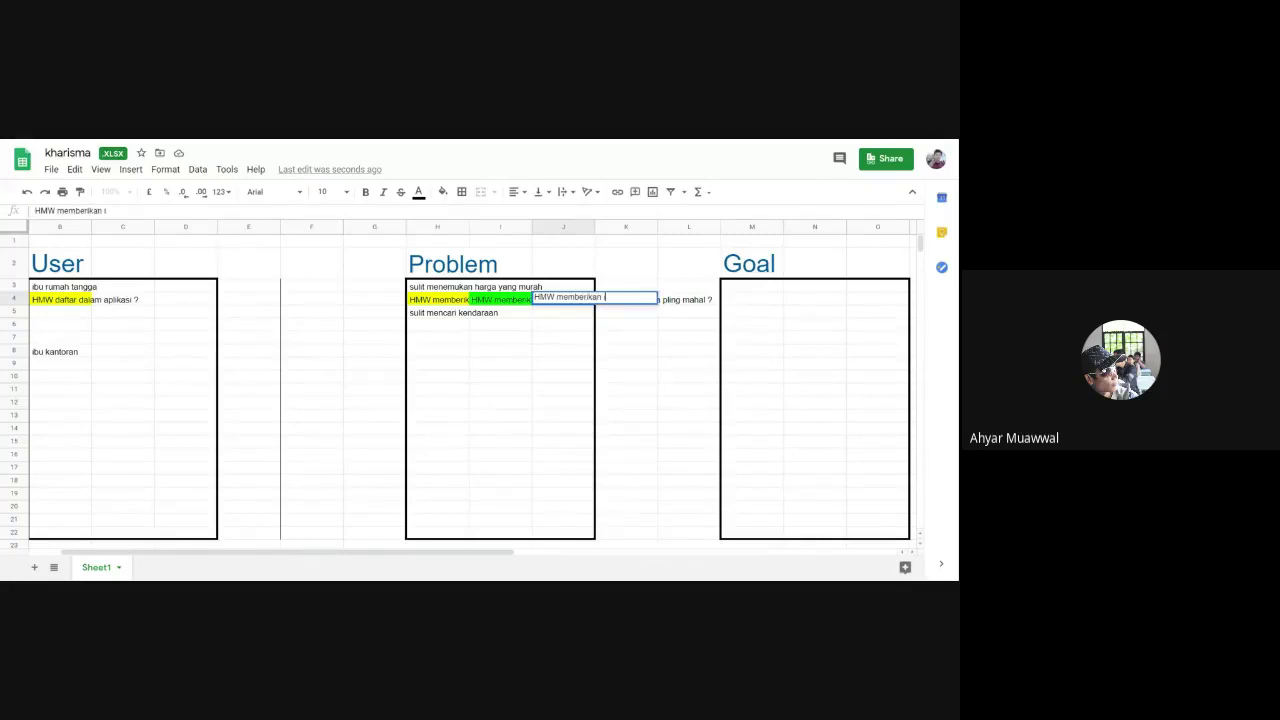
text(nformasi pembayaran)
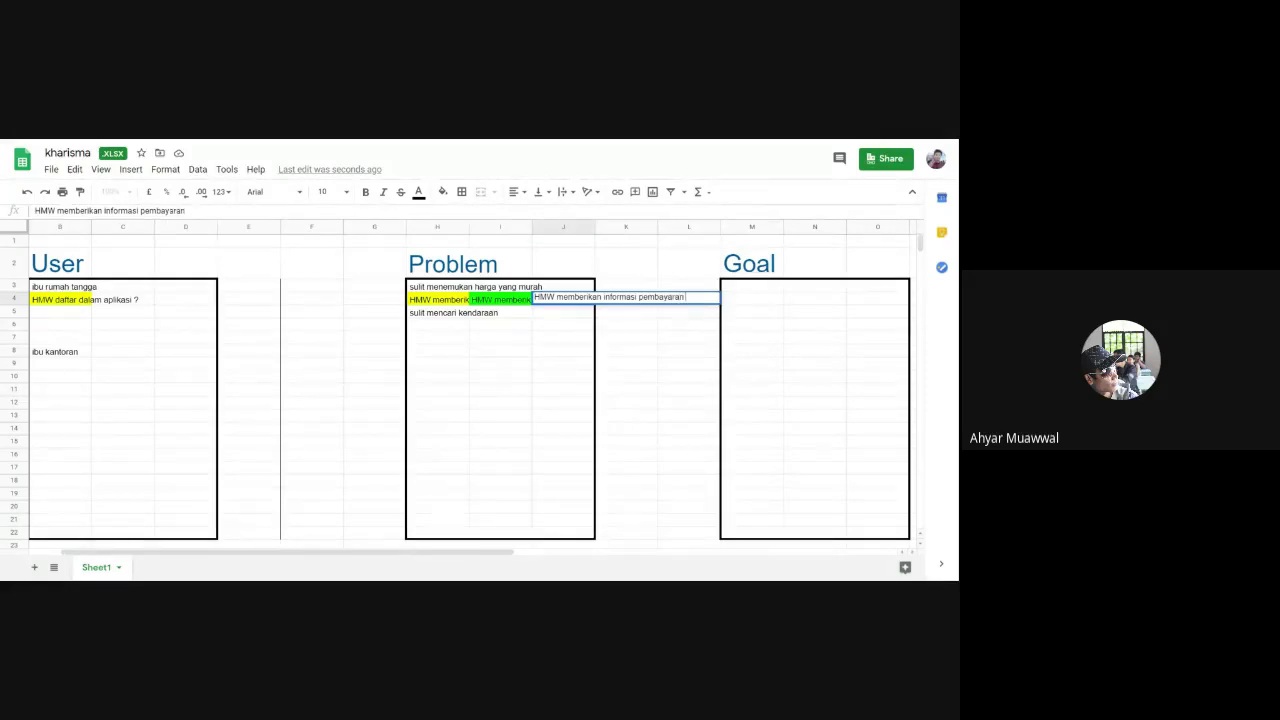
key(BackSpace)
key(BackSpace)
key(BackSpace)
key(BackSpace)
key(BackSpace)
key(BackSpace)
key(BackSpace)
key(BackSpace)
key(BackSpace)
text(potongan harga dari barang)
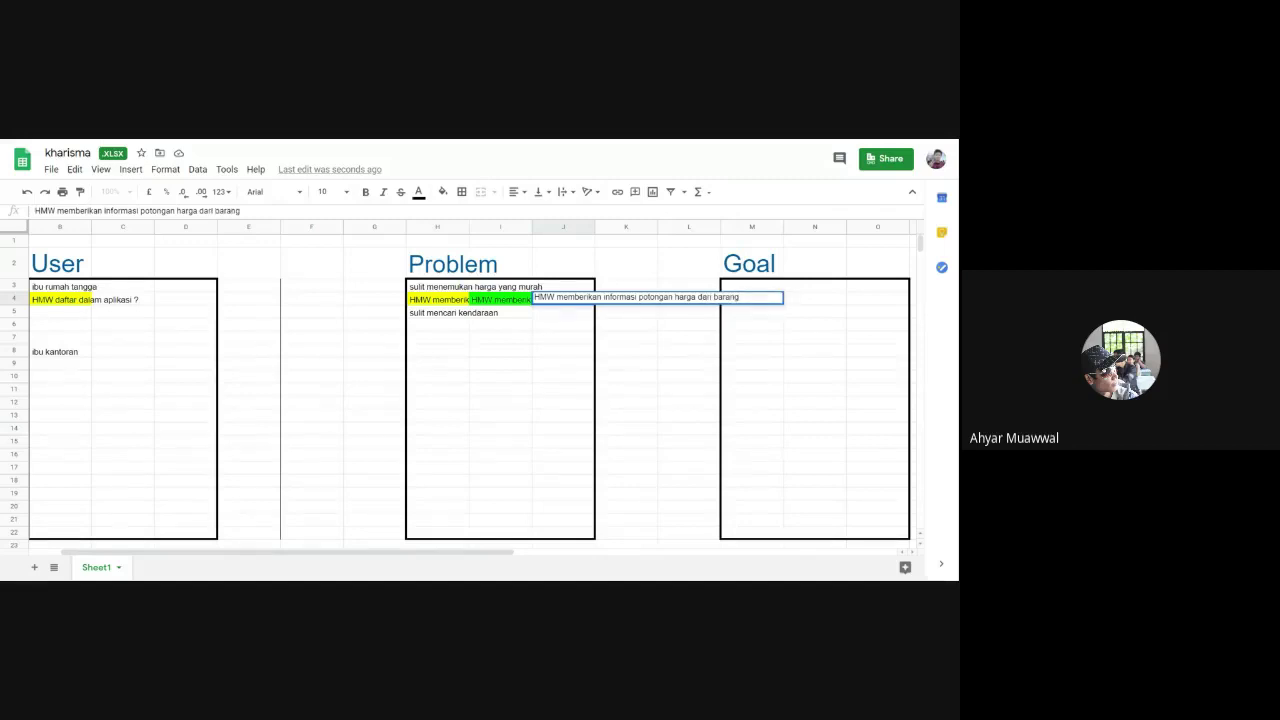
text( mjurah ?)
key(Return)
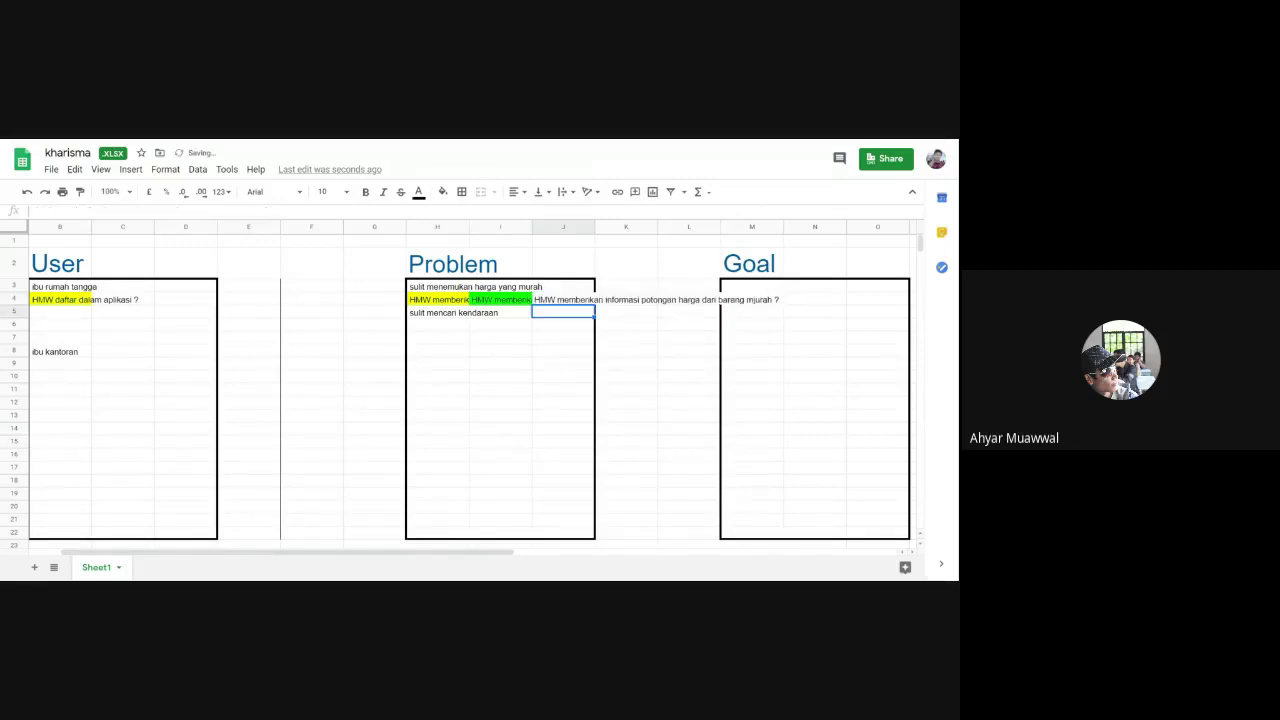
Fill cell J4, containing the price discount question, with cyan.
click(553, 302)
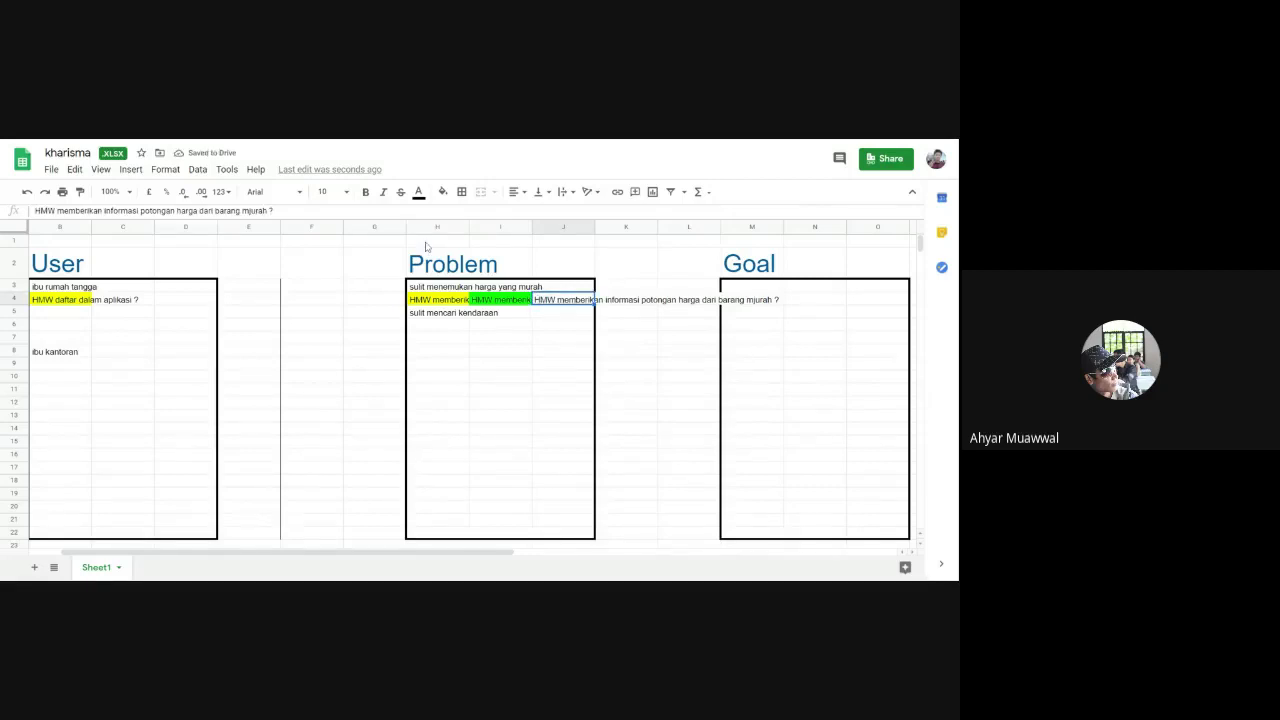
click(442, 191)
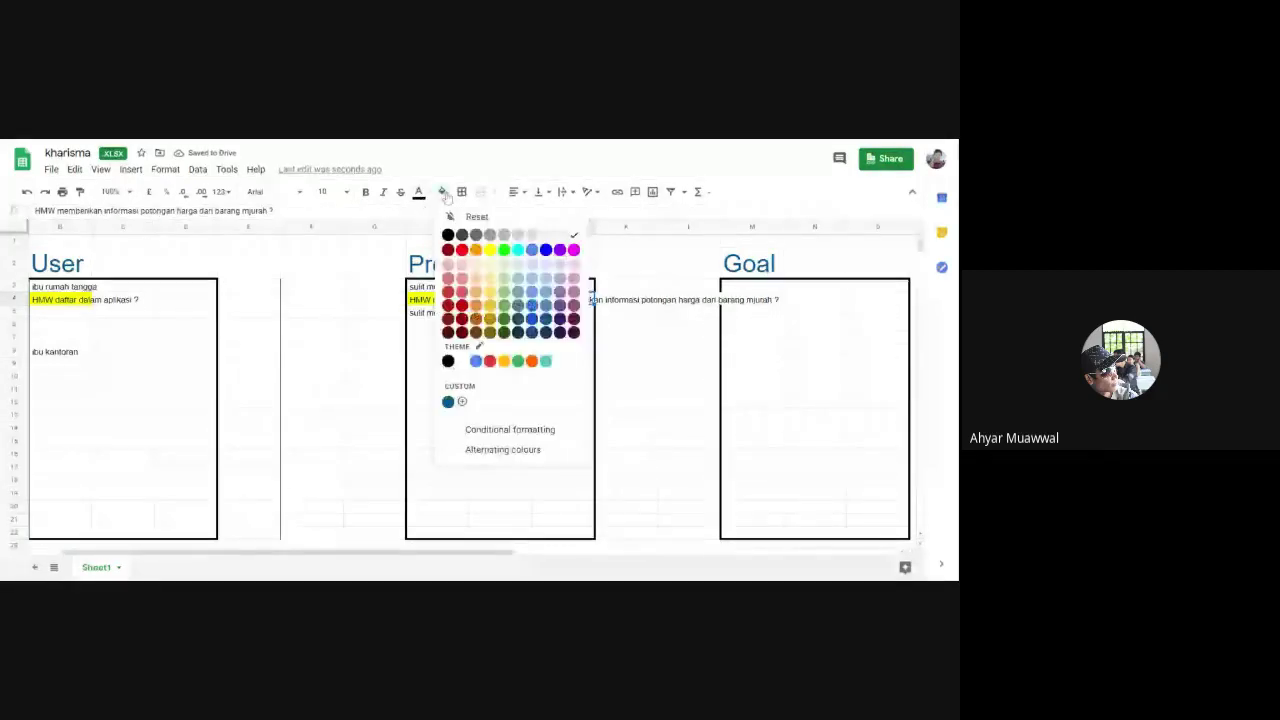
click(527, 247)
click(562, 414)
Review the three coloured HMW questions in cells H4 to J4 against the problem statement in H3.
click(440, 300)
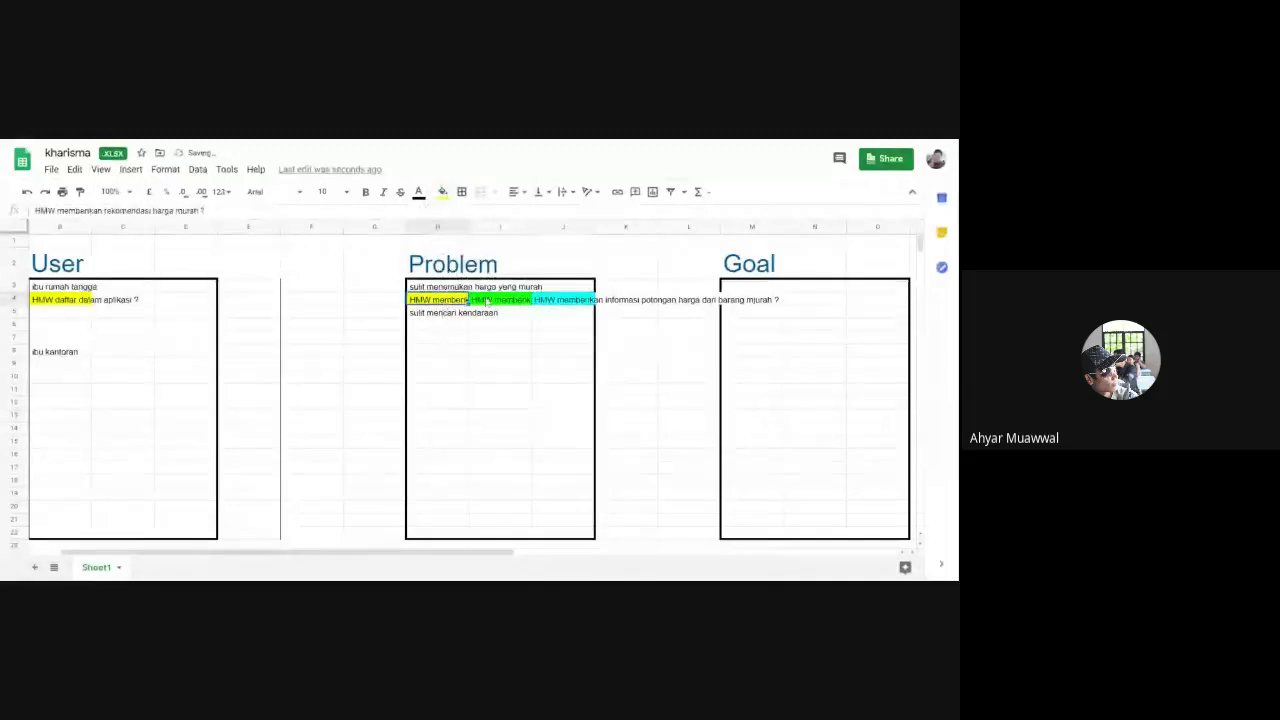
click(500, 300)
click(548, 300)
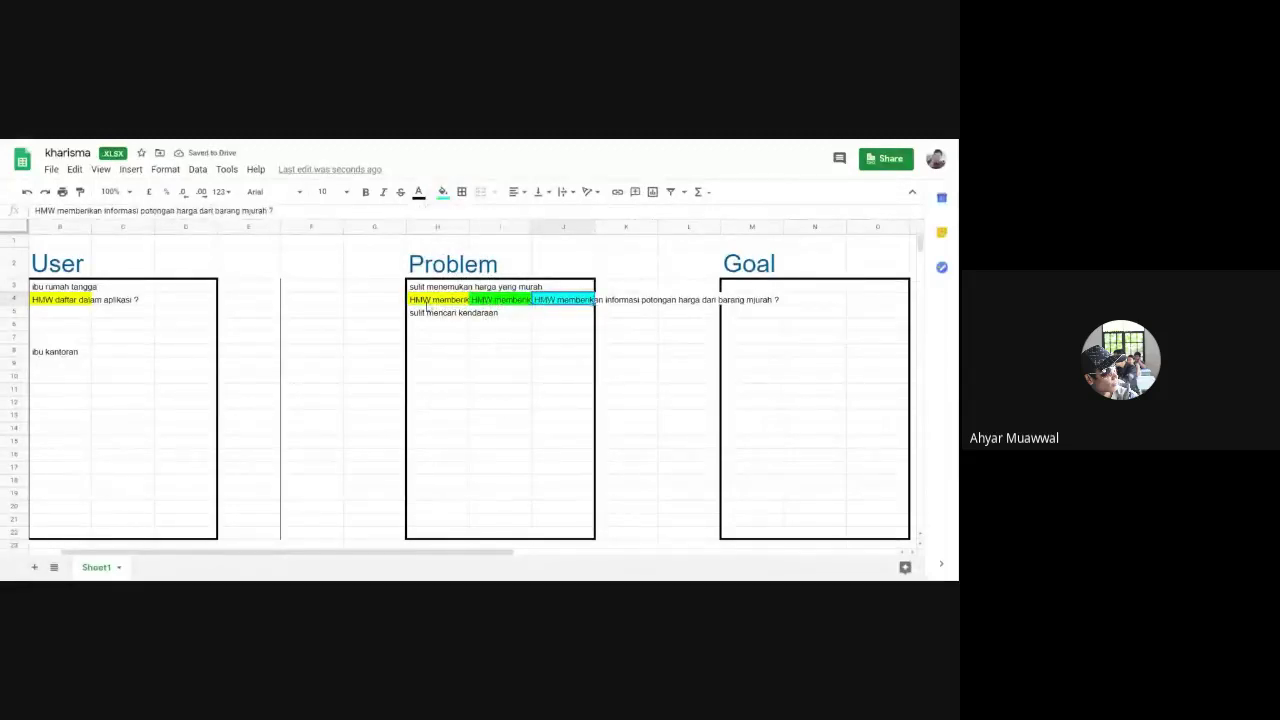
drag(430, 300, 565, 300)
click(420, 289)
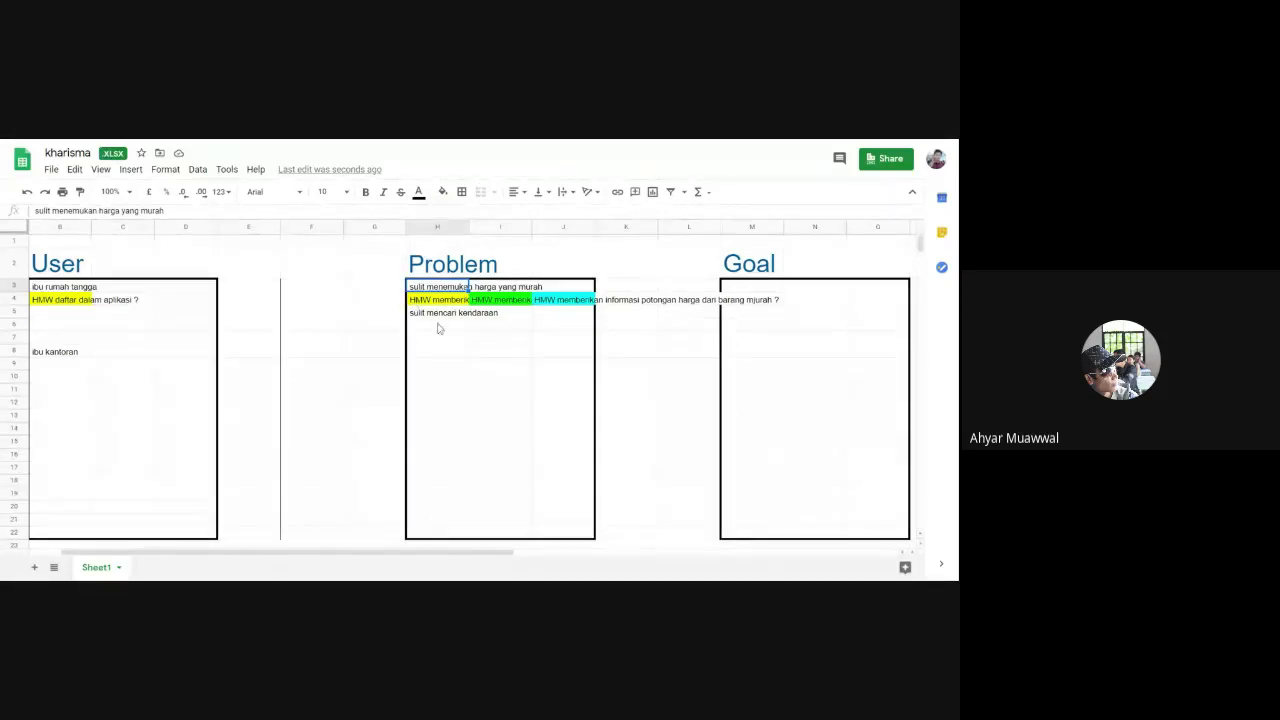
click(437, 326)
click(374, 455)
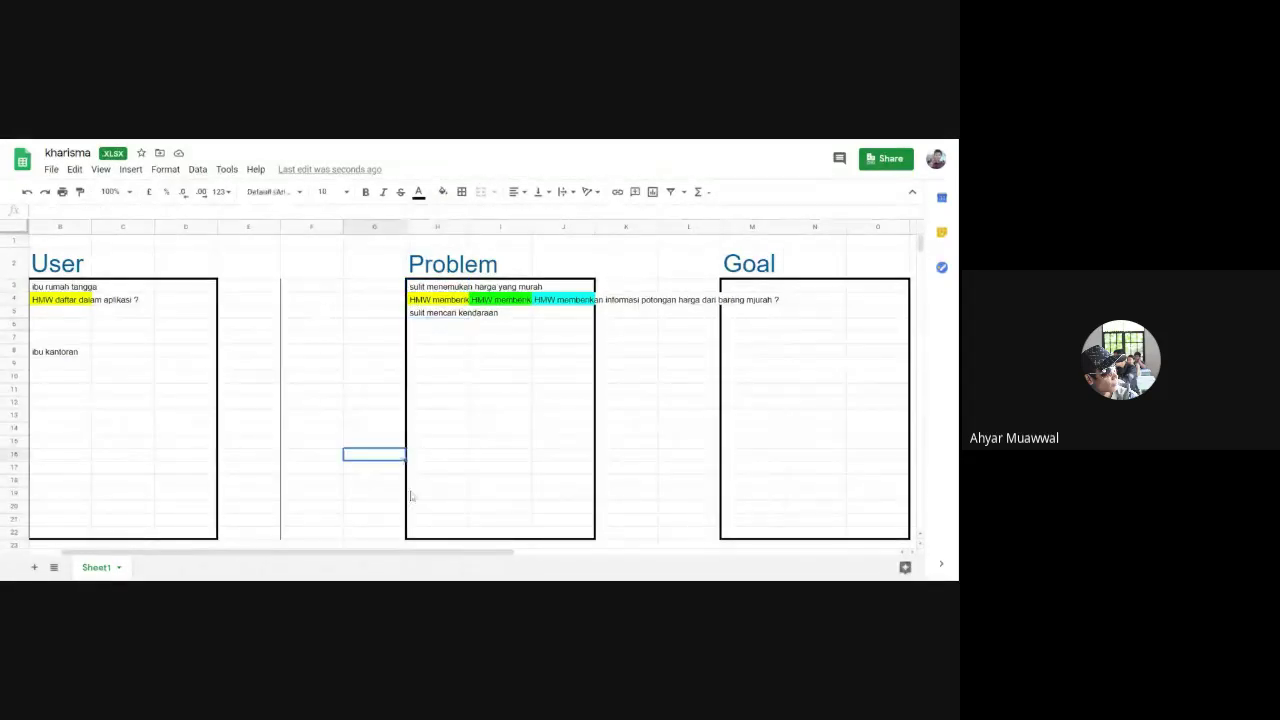
click(372, 481)
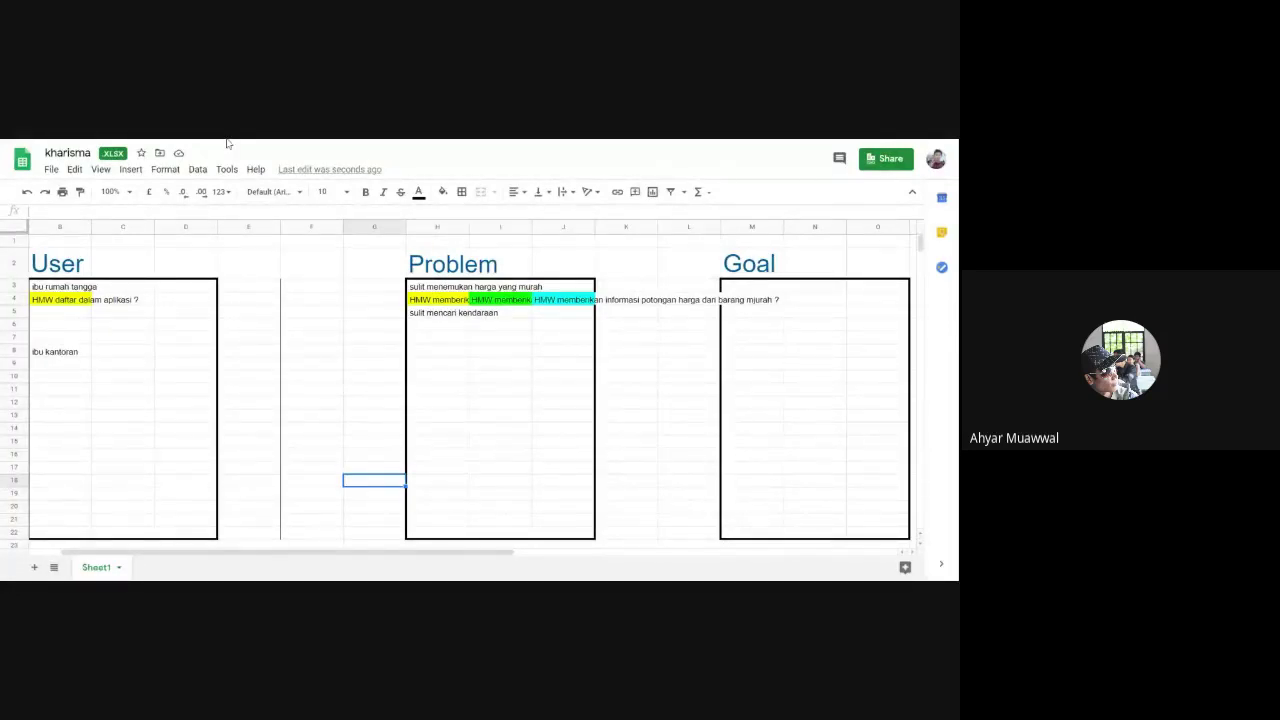
Close the kharisma spreadsheet and return to the Hasil Desain sprint folder in Google Drive.
key(ctrl+w)
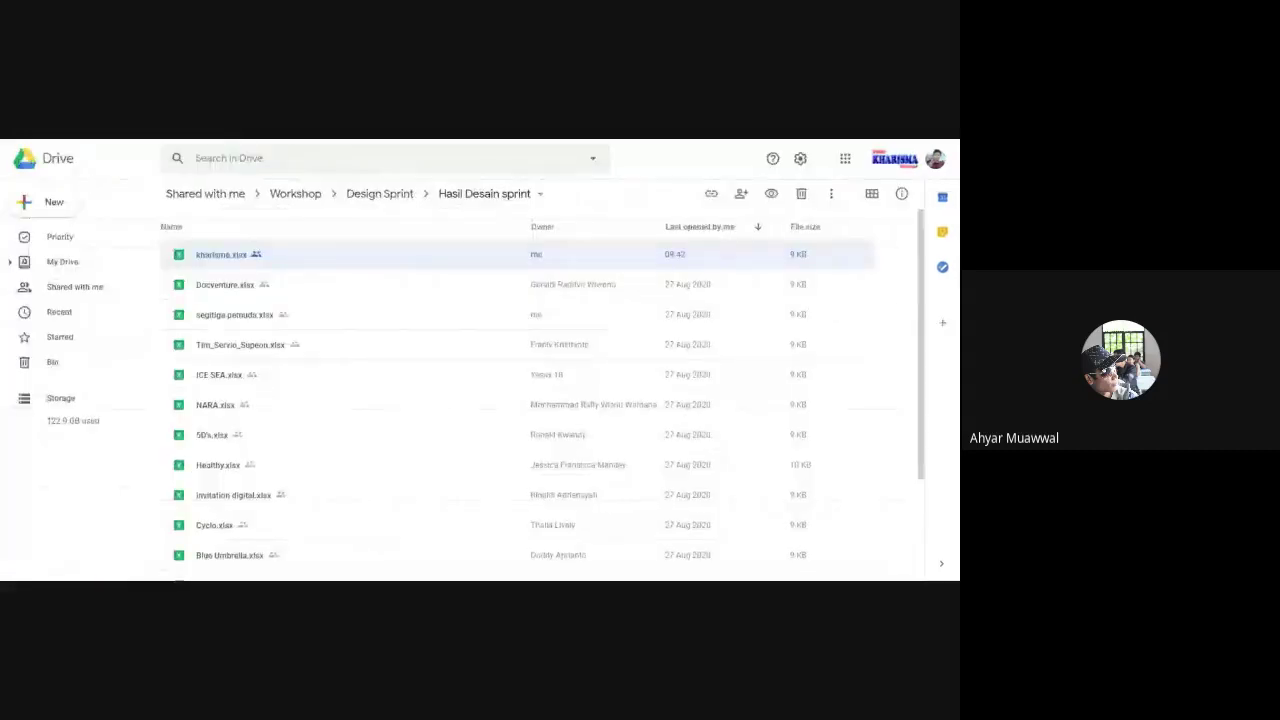
click(362, 296)
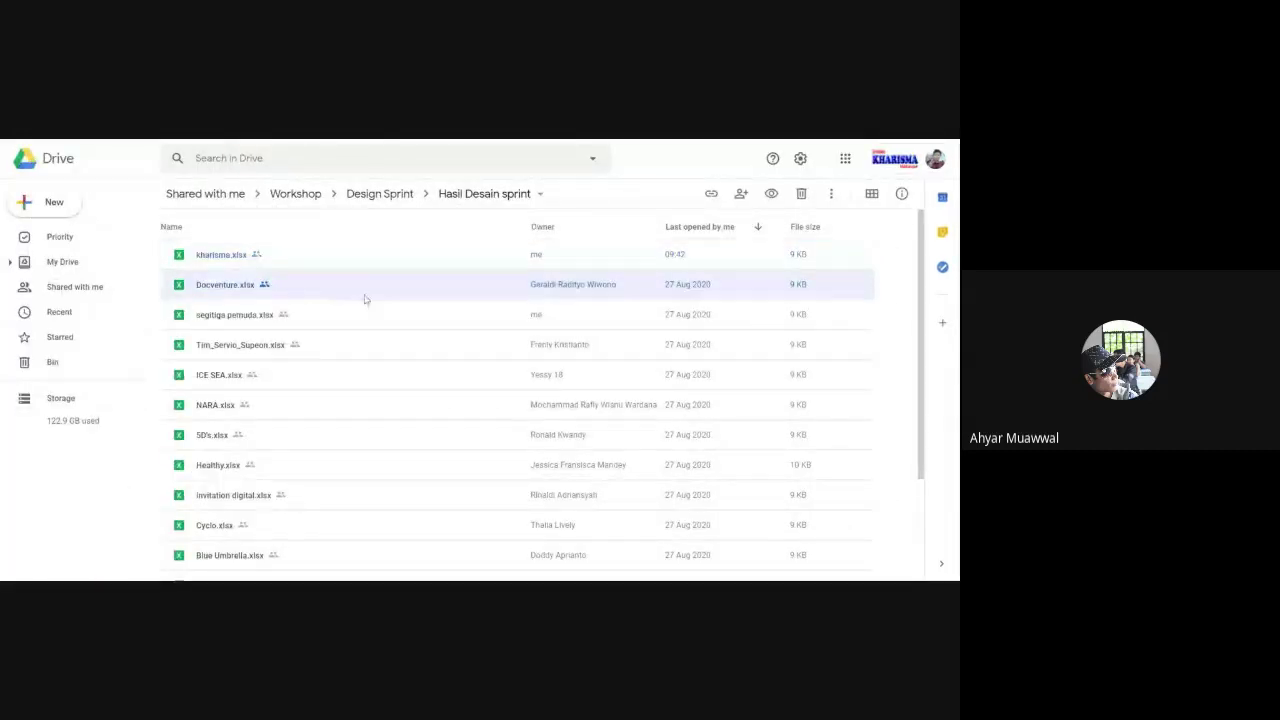
click(363, 318)
click(355, 349)
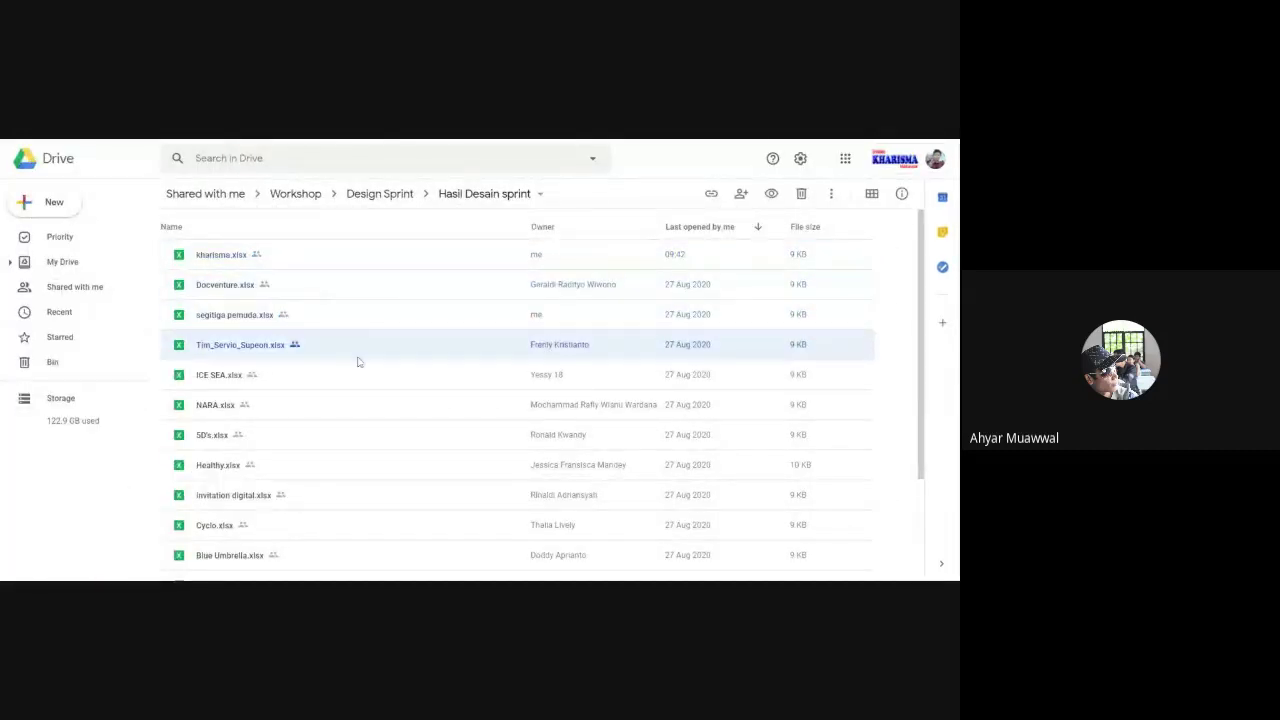
click(75, 287)
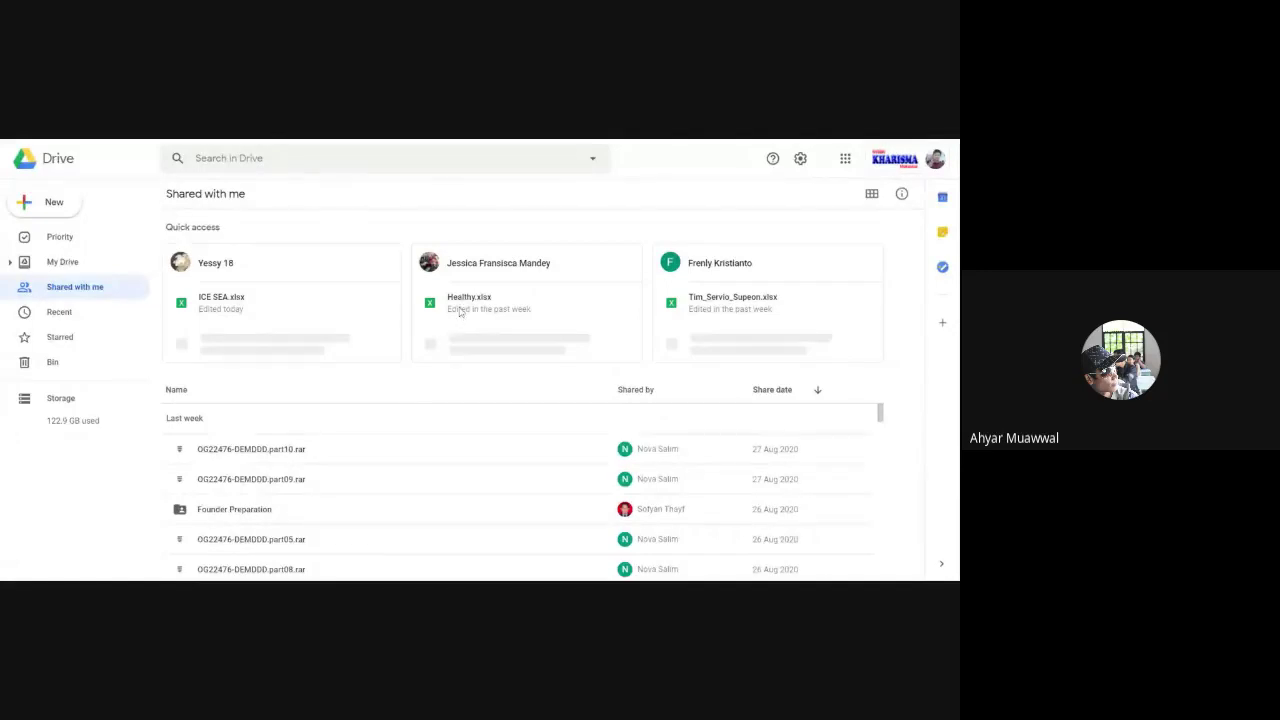
click(272, 302)
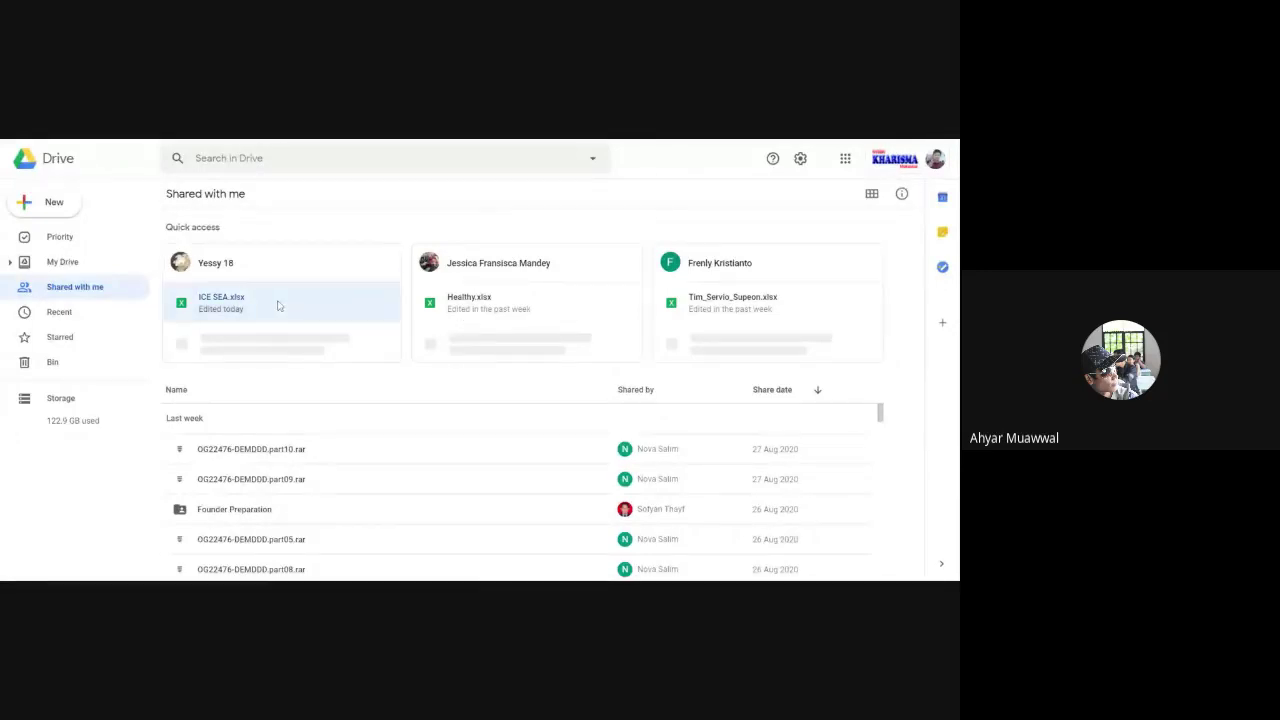
right_click(274, 302)
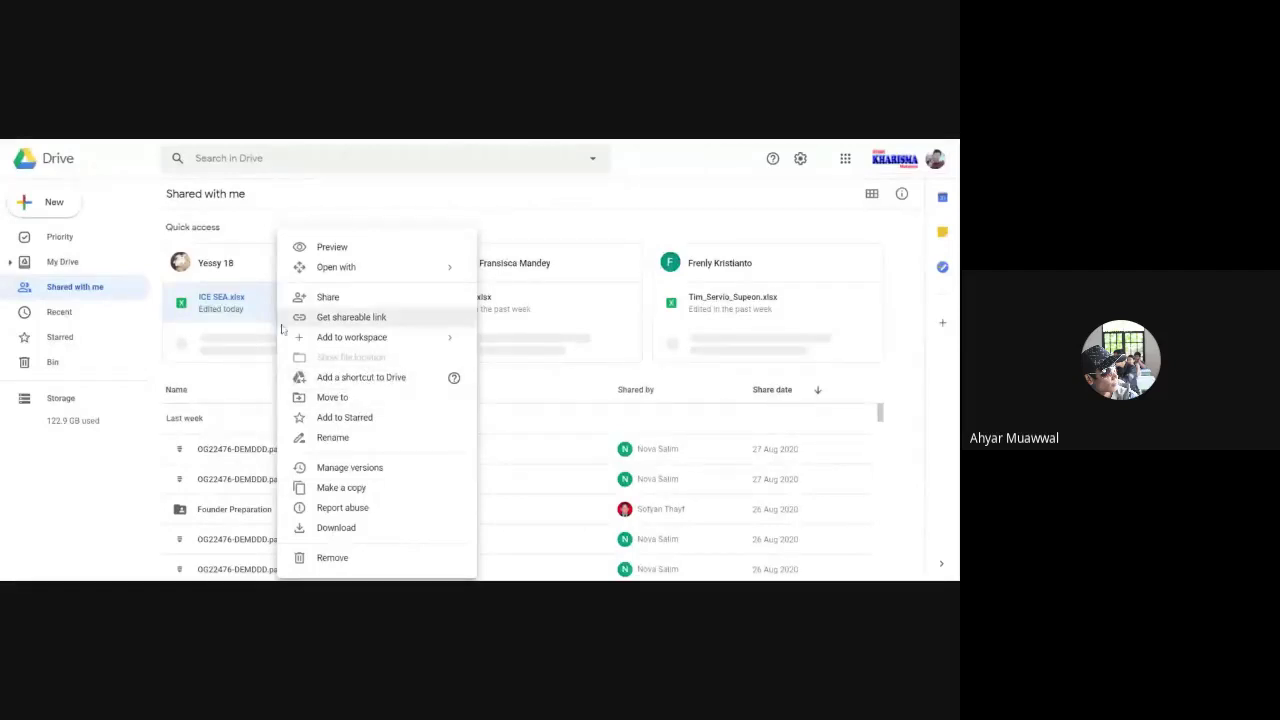
Show the location of the second suggested file in My Drive and open the Hasil Desain sprint folder inside Design Sprint.
click(90, 266)
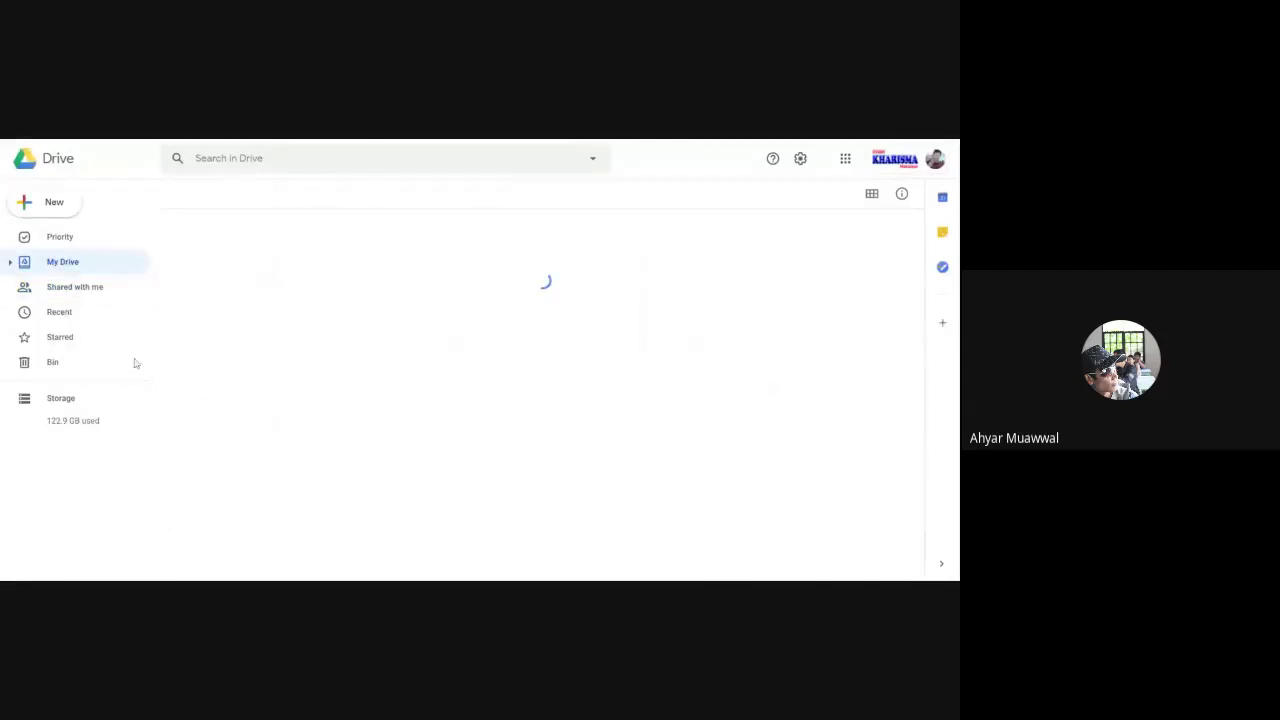
right_click(368, 343)
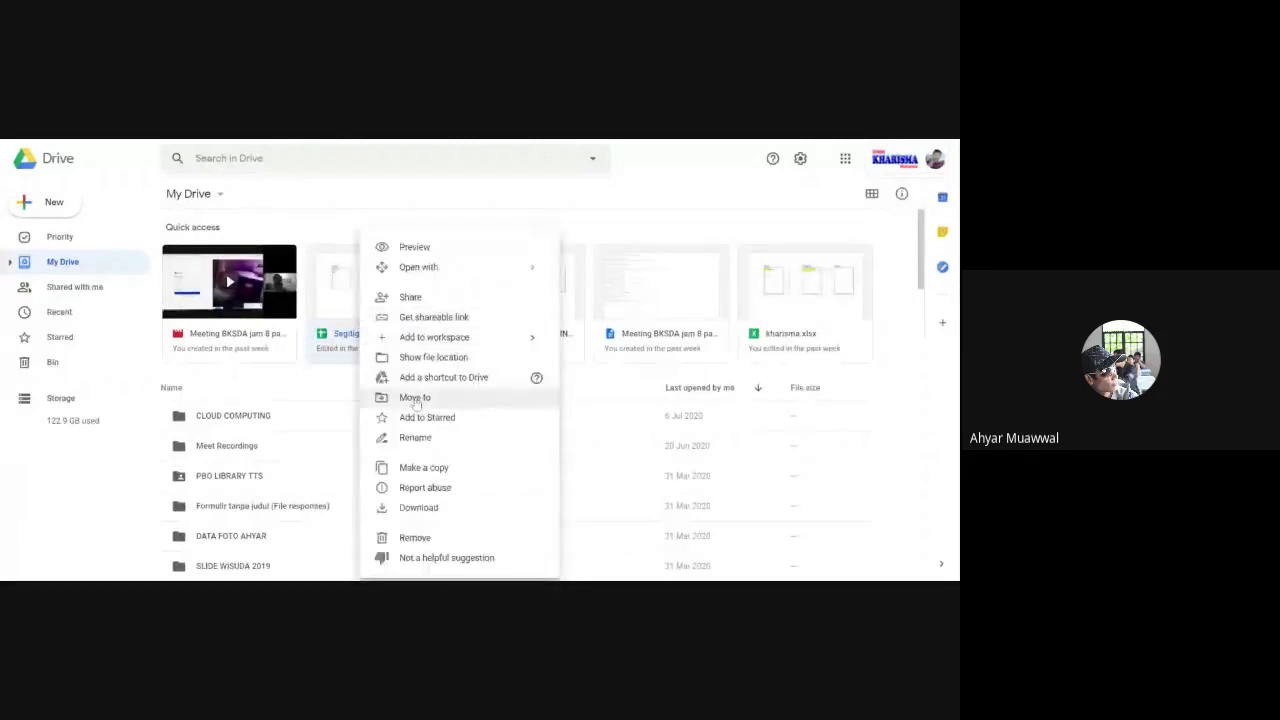
click(410, 357)
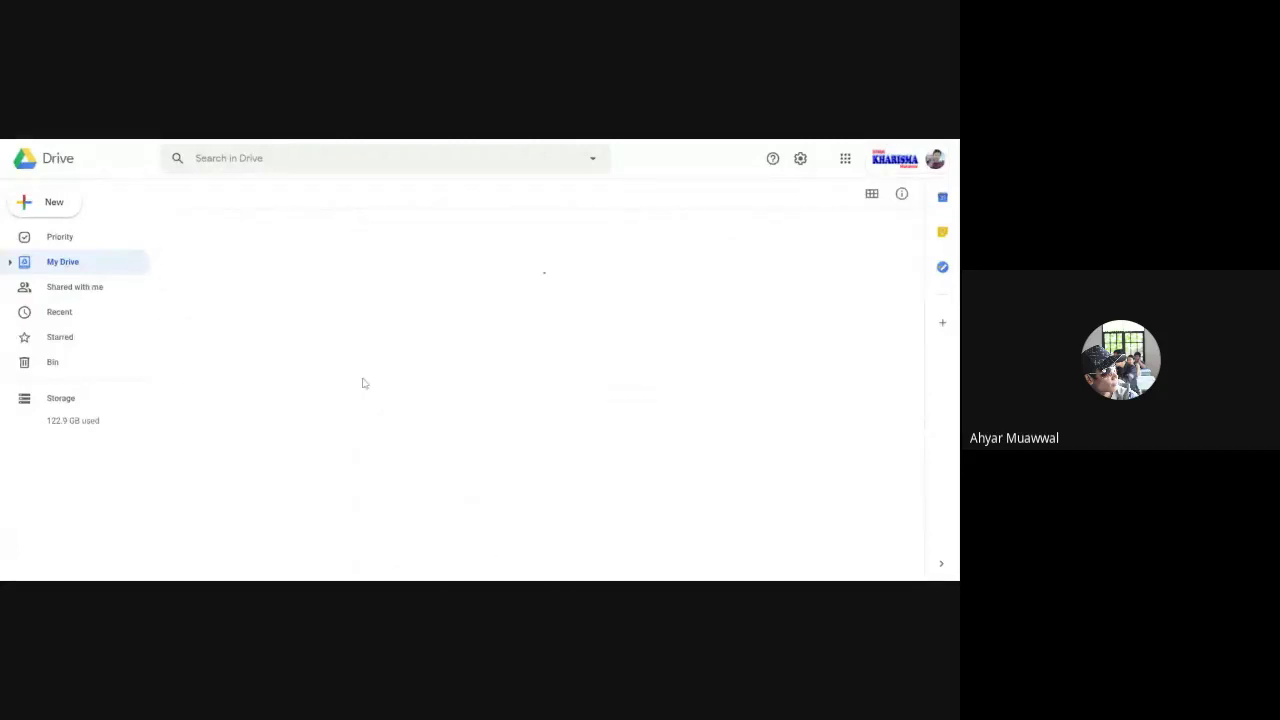
click(387, 194)
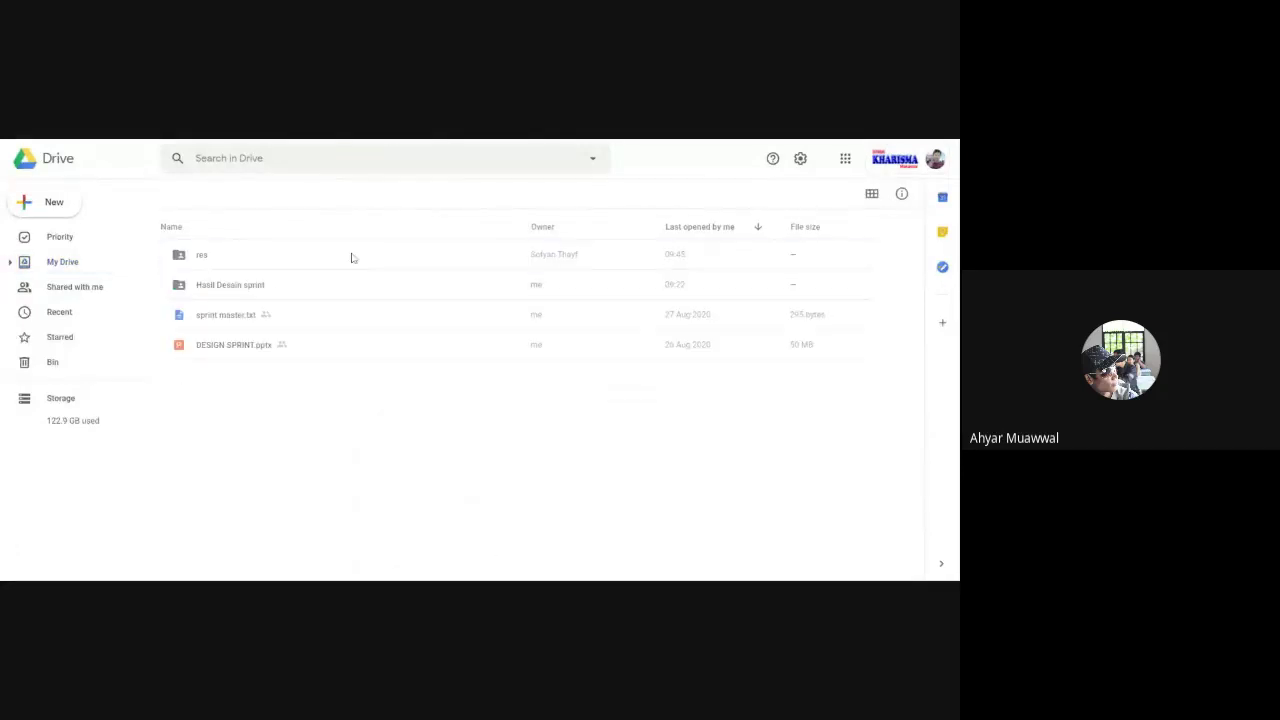
click(356, 196)
click(271, 434)
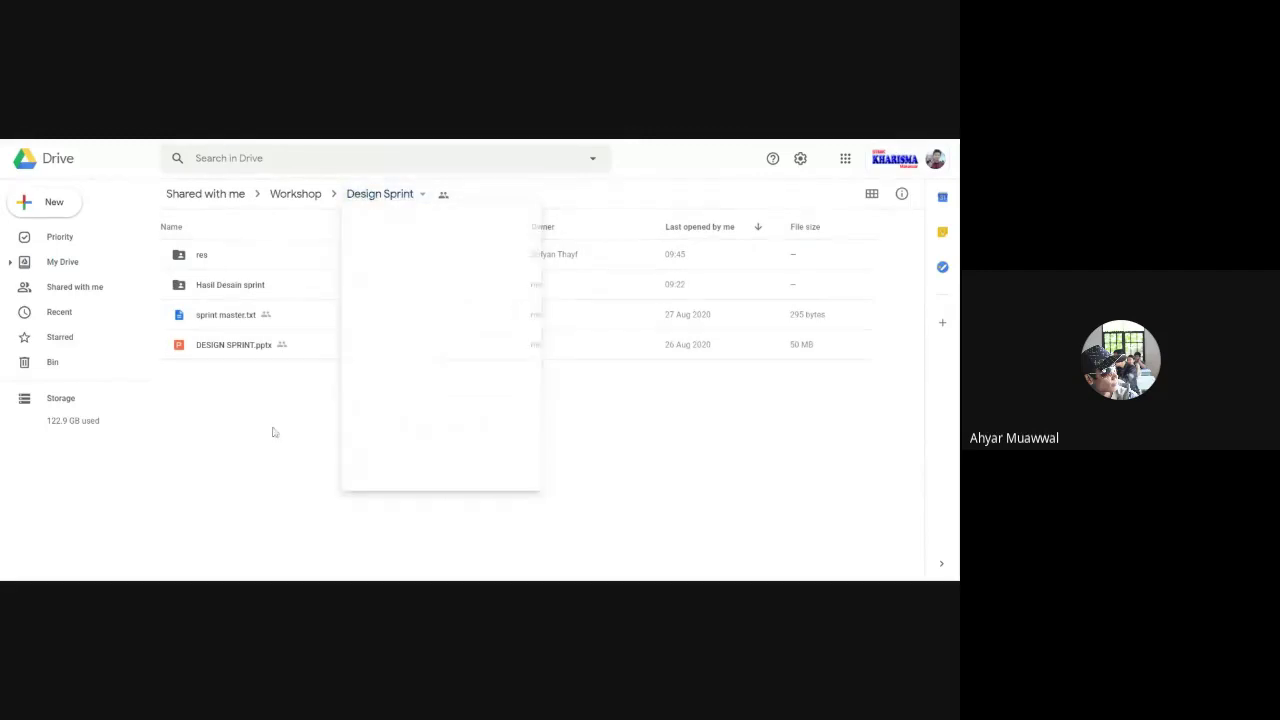
double_click(289, 289)
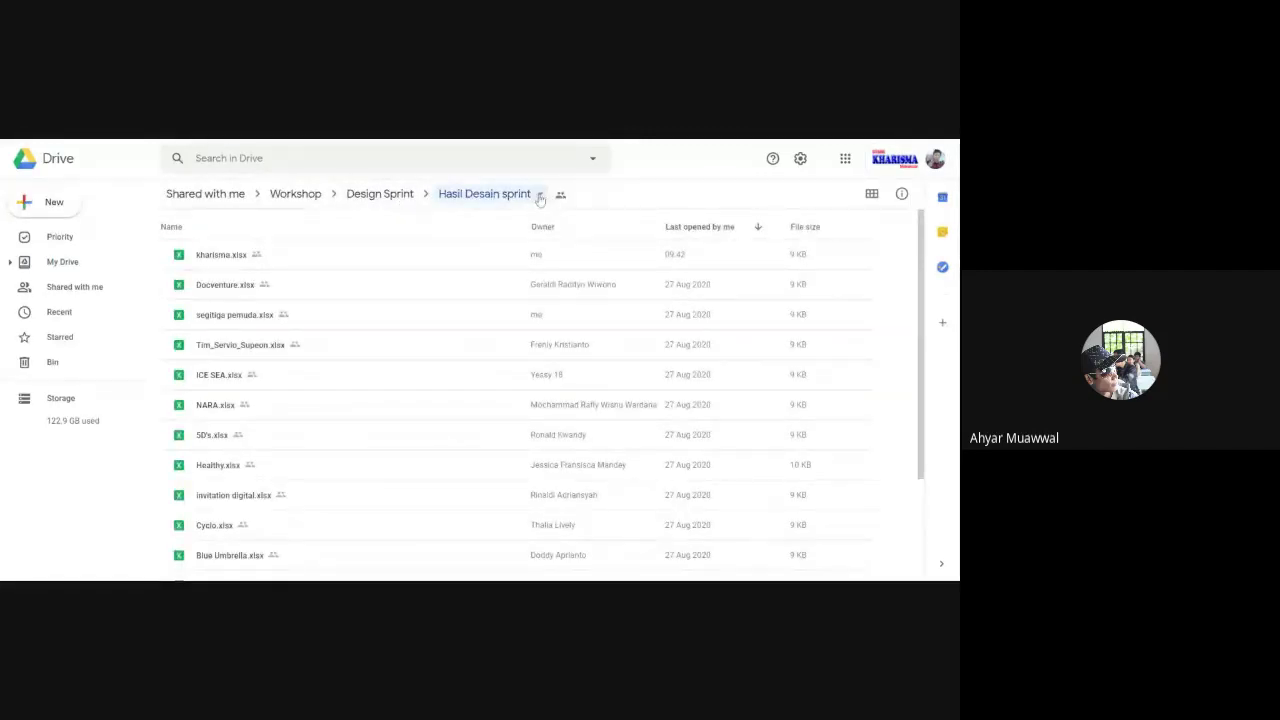
Copy the sharing link of the Hasil Desain sprint folder and close its sharing settings.
click(536, 194)
click(538, 294)
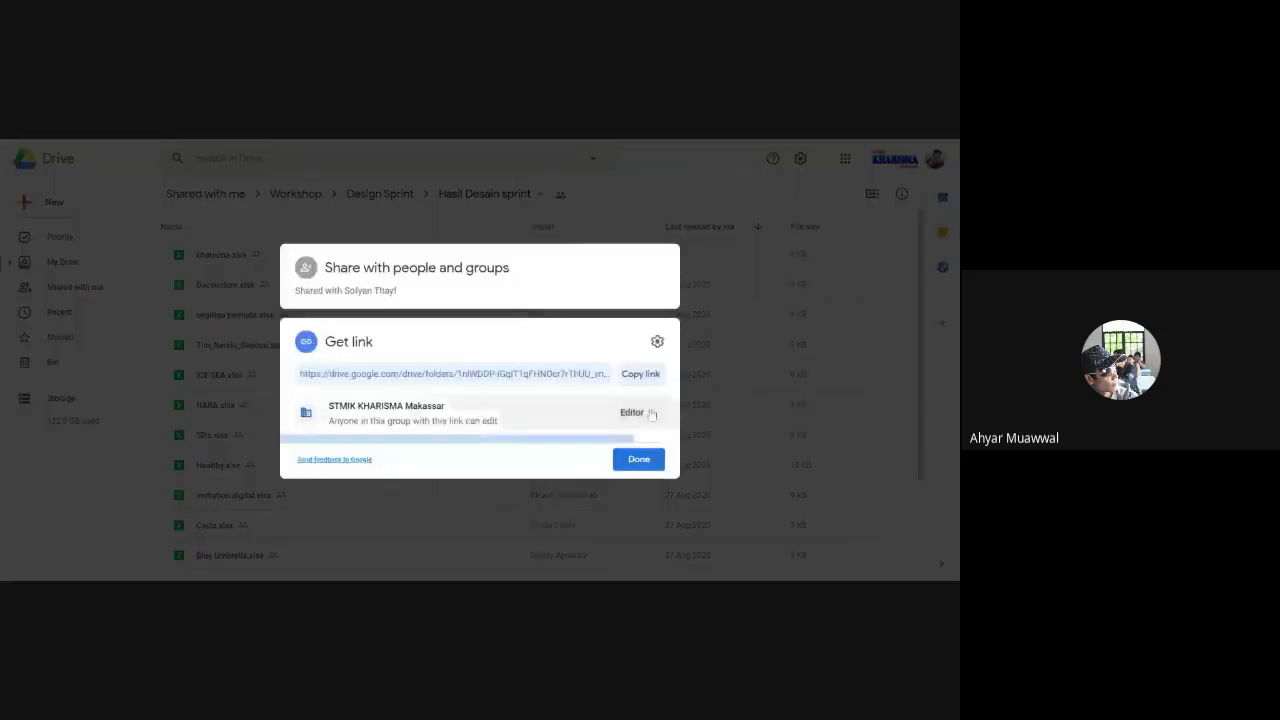
click(632, 376)
click(618, 456)
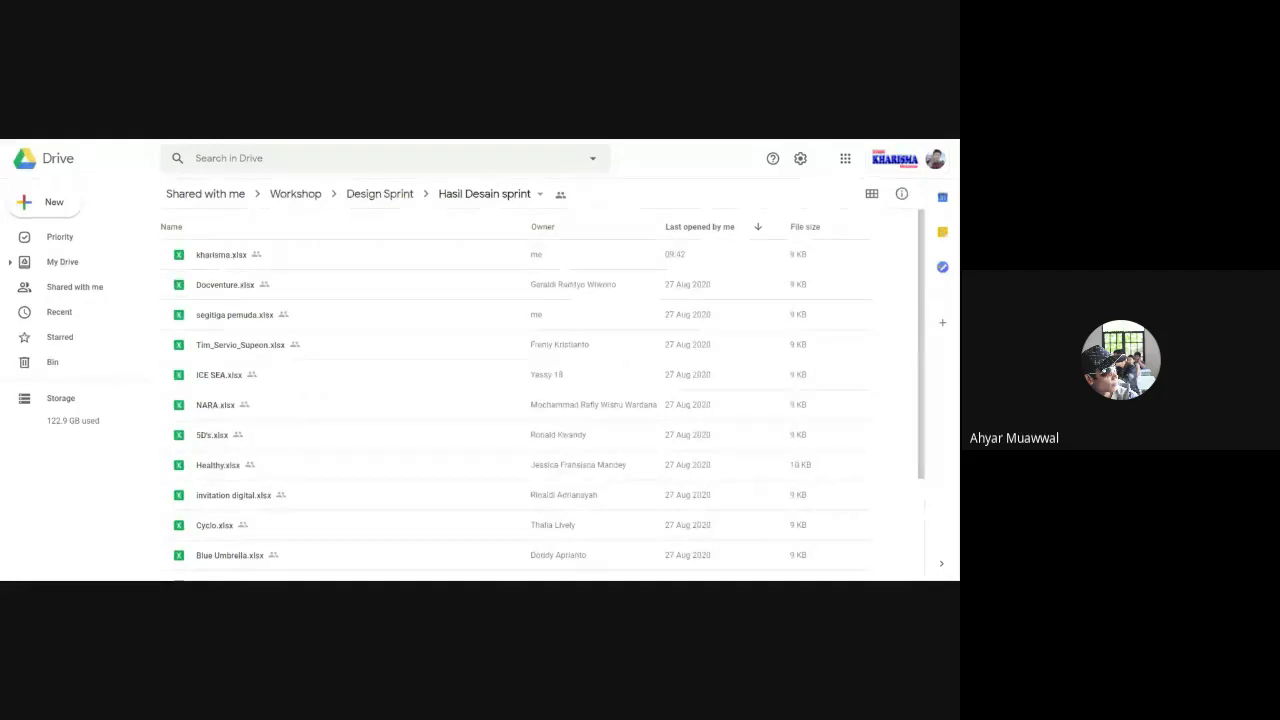
Set the online countdown timer to 30 minutes 00 seconds and start it.
key(ctrl+Tab)
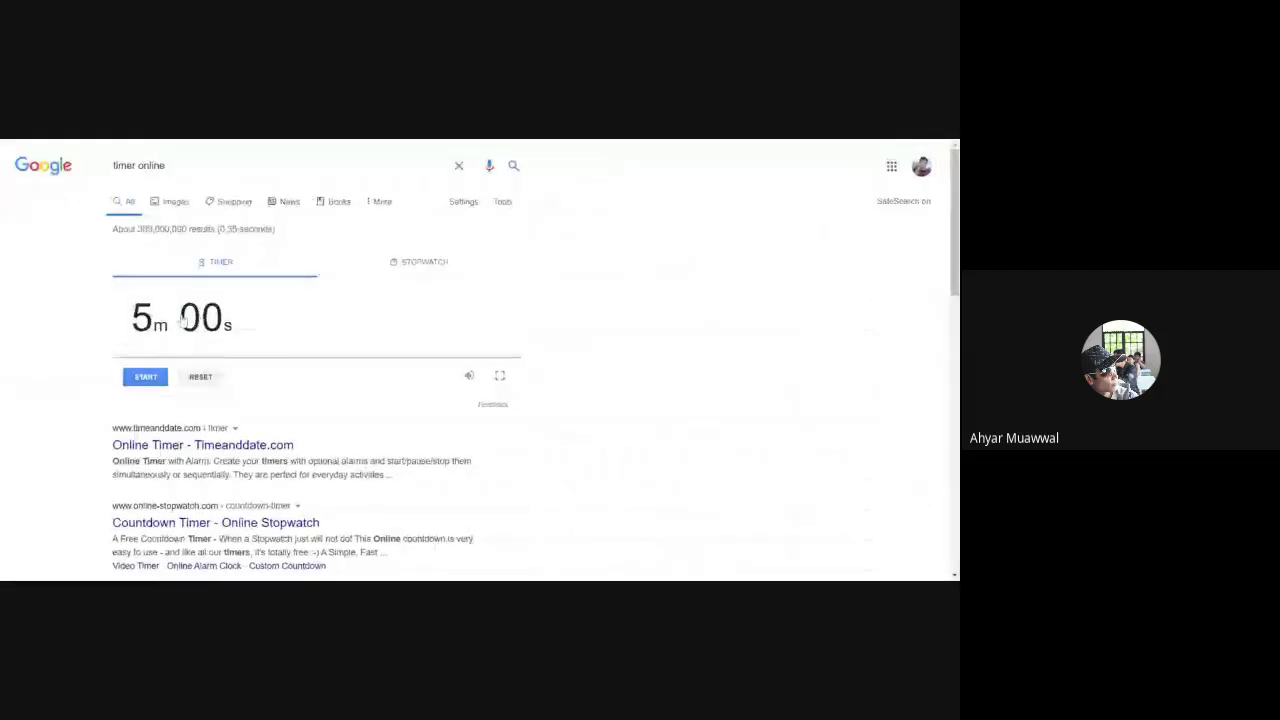
click(158, 322)
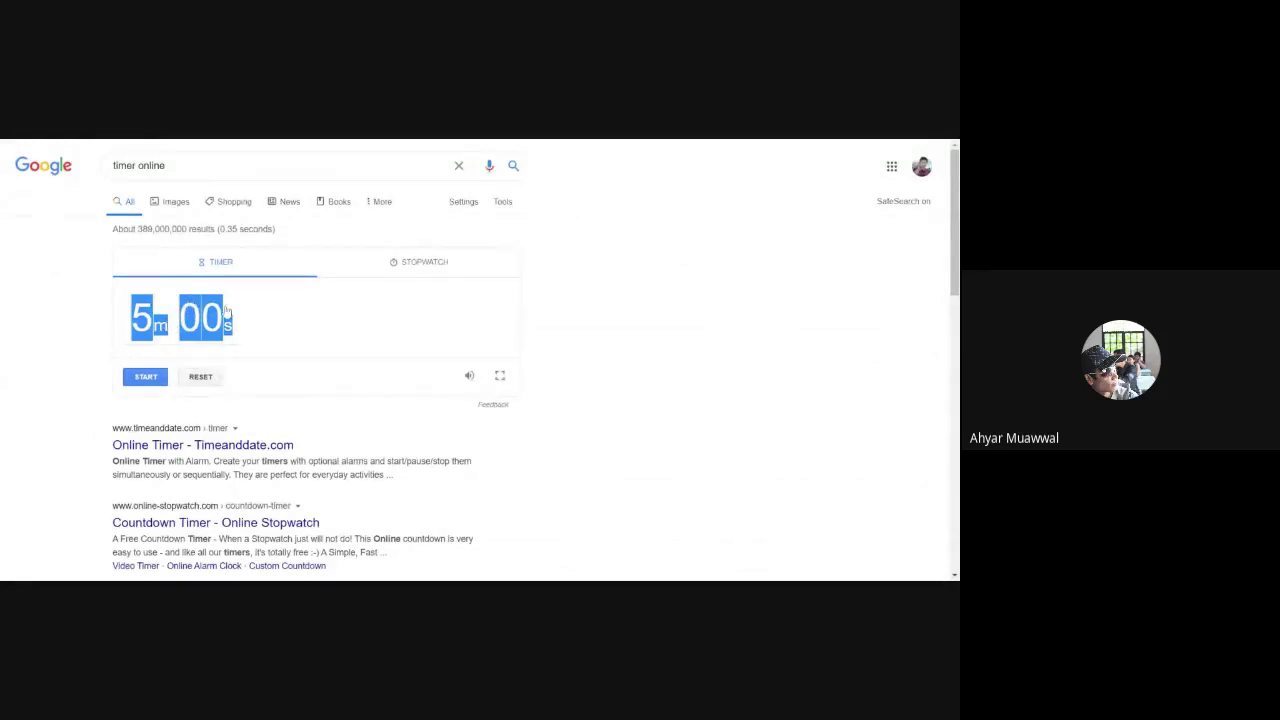
click(226, 312)
click(151, 334)
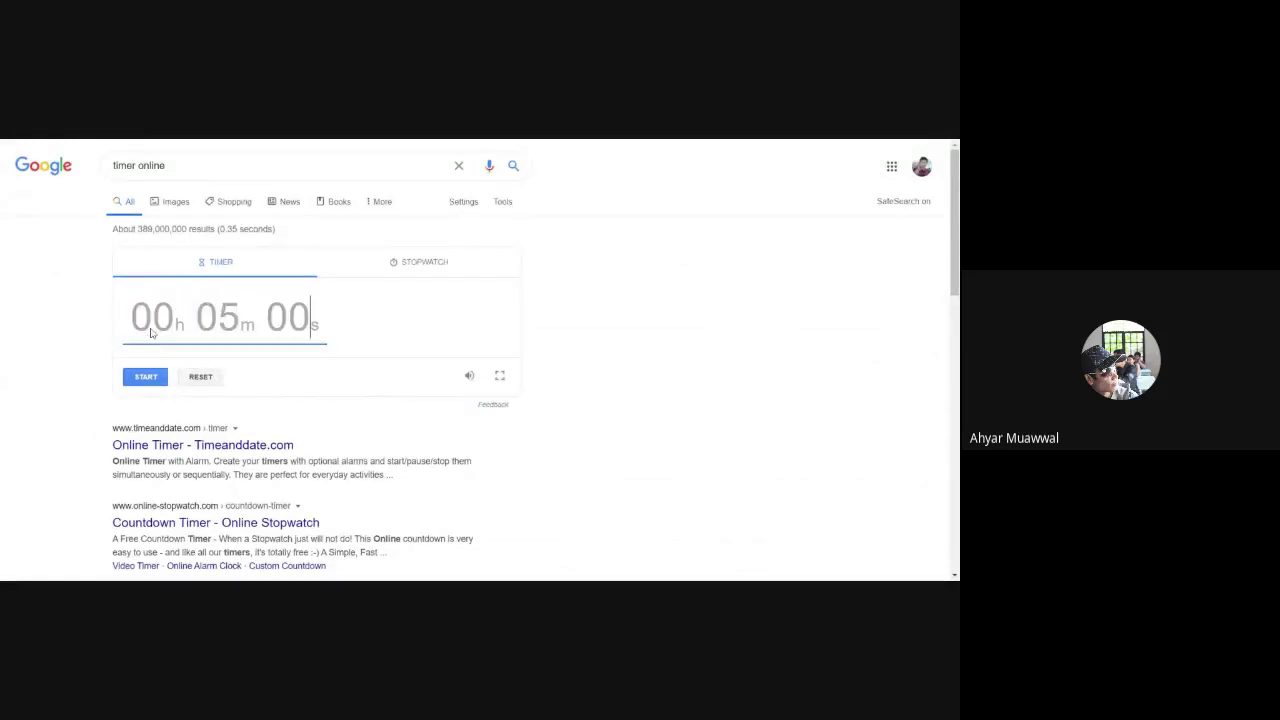
text(3000)
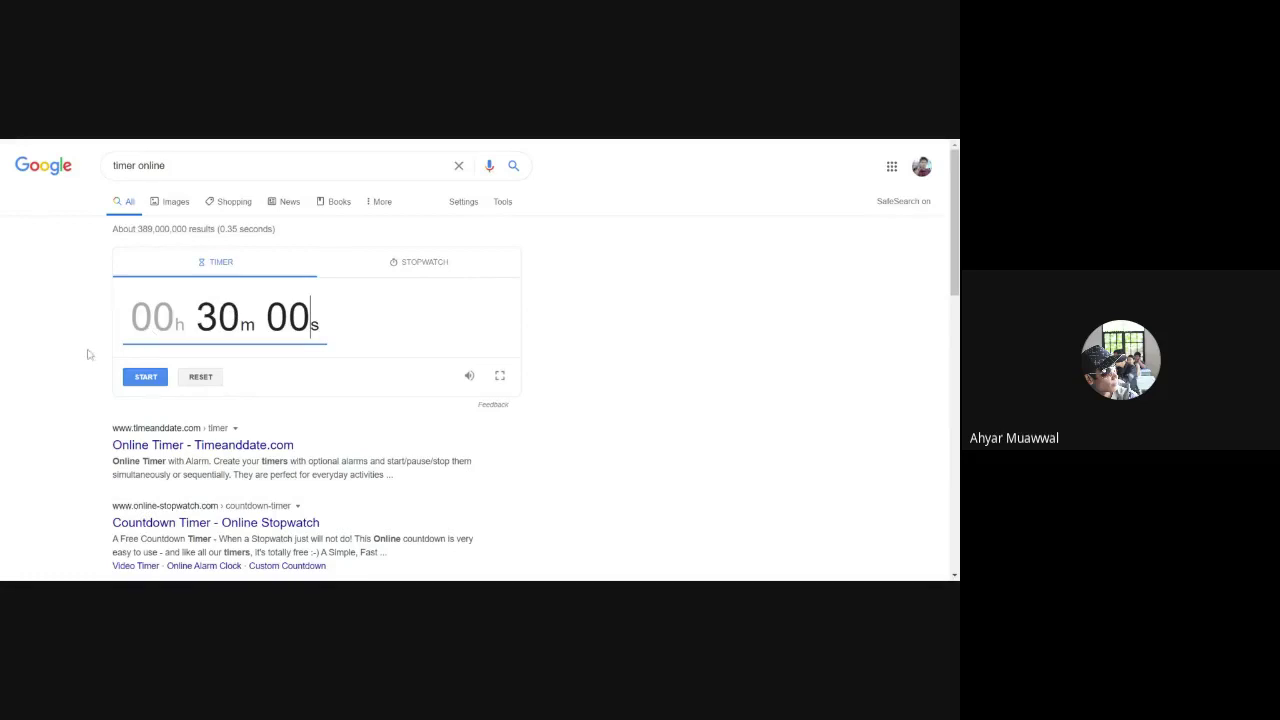
click(136, 381)
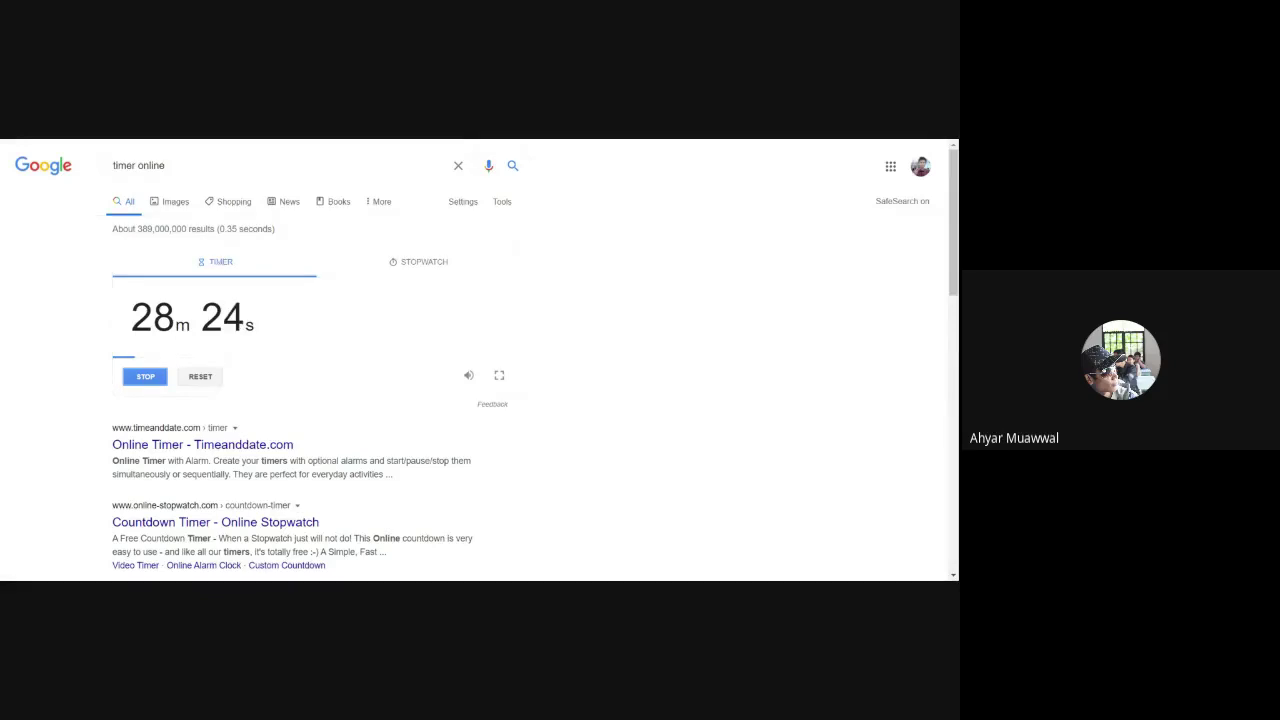
Review the GUSAN spreadsheet's User, Problem and Goal table, check its file name and folder, and close it.
click(465, 143)
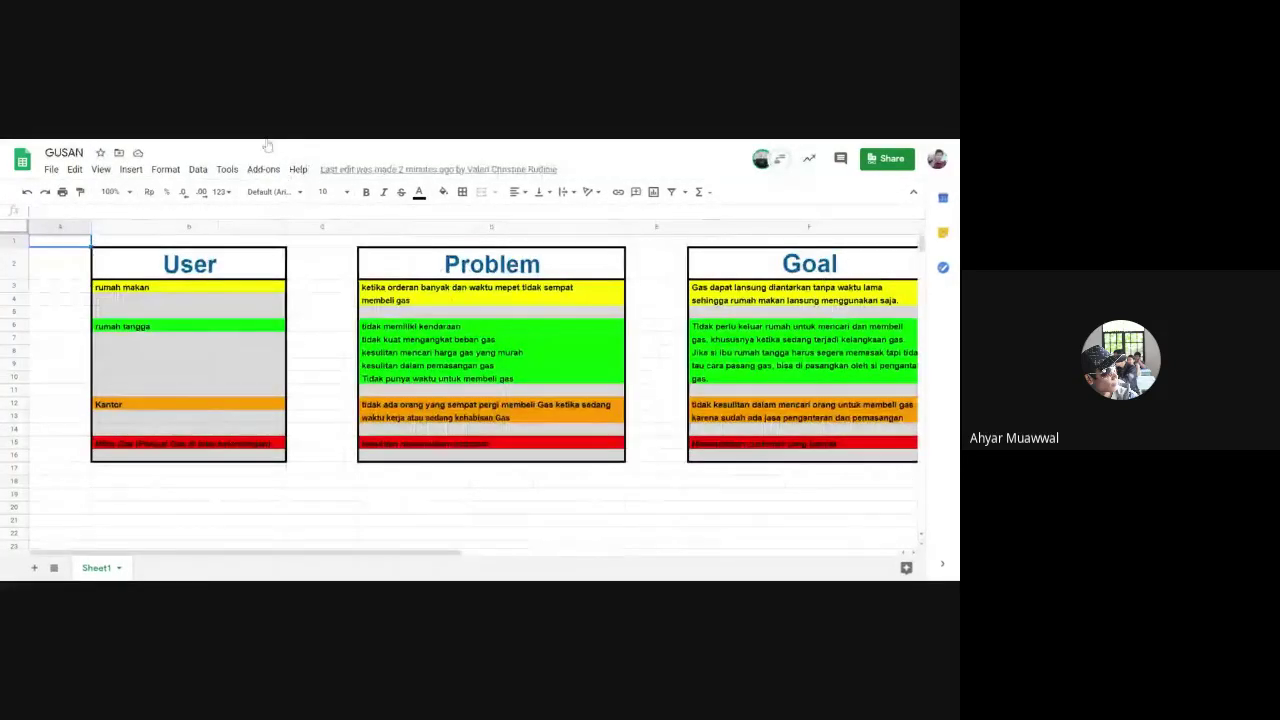
click(440, 312)
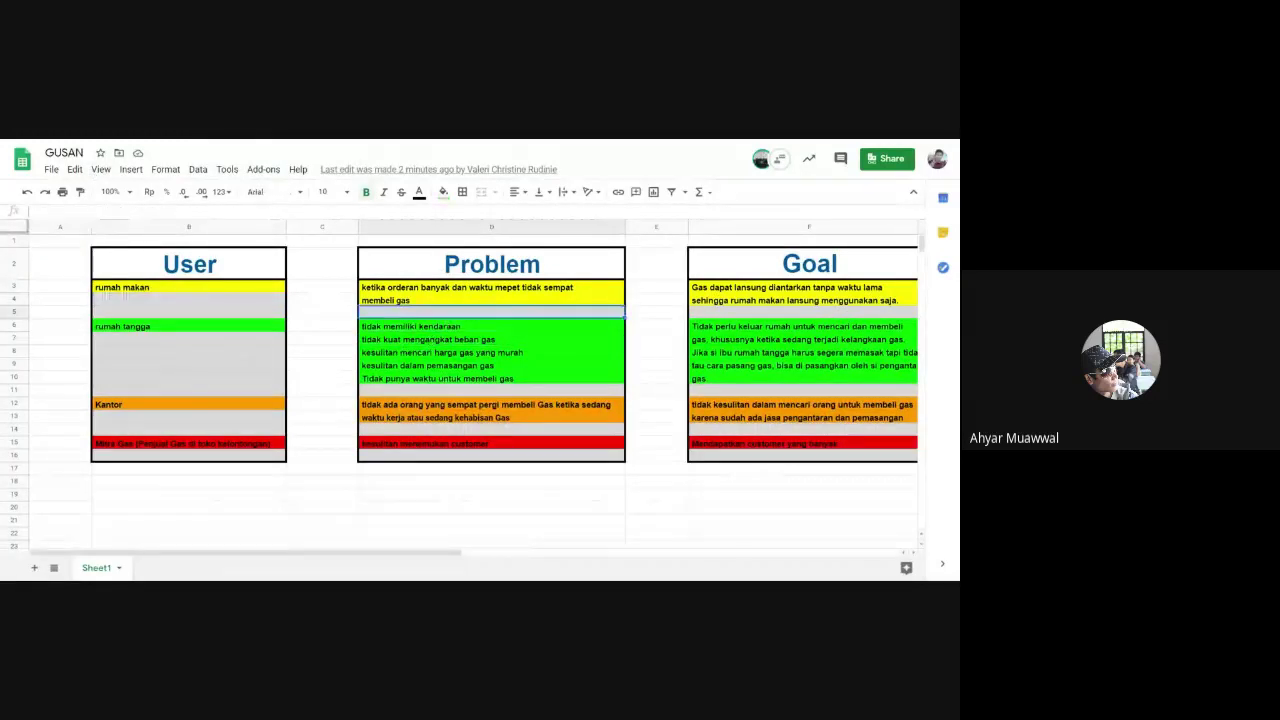
click(65, 154)
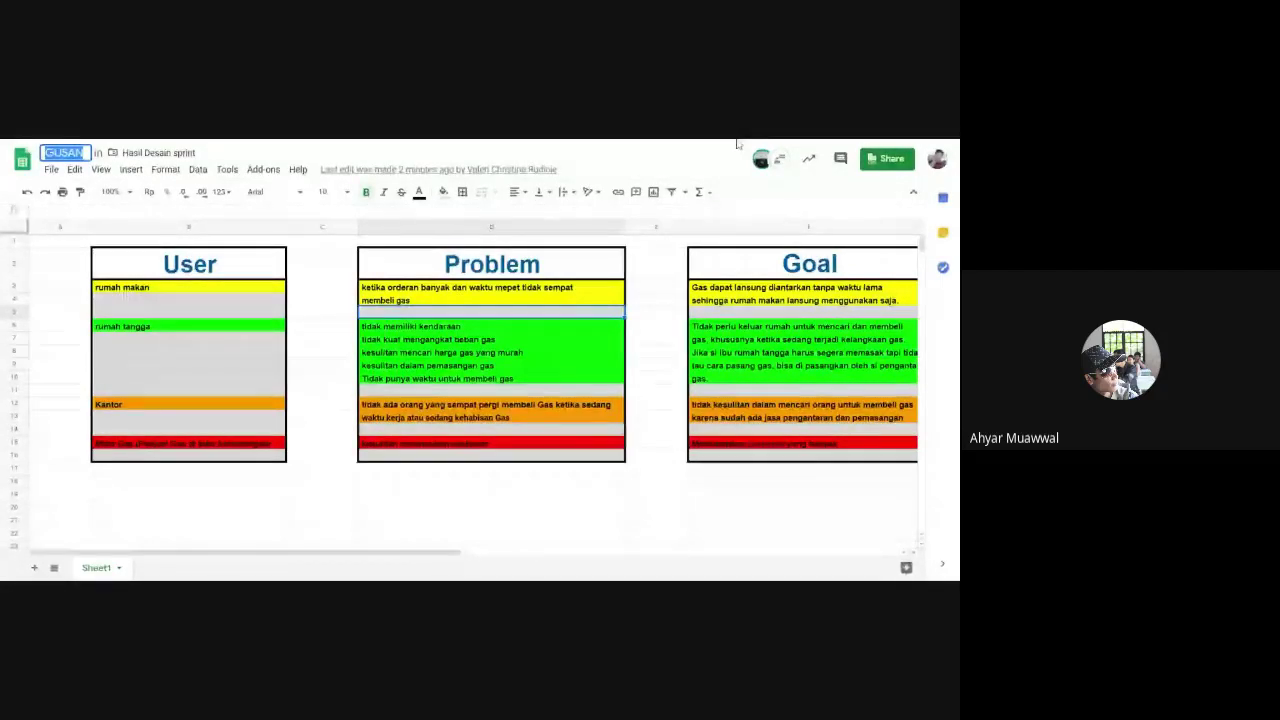
key(Return)
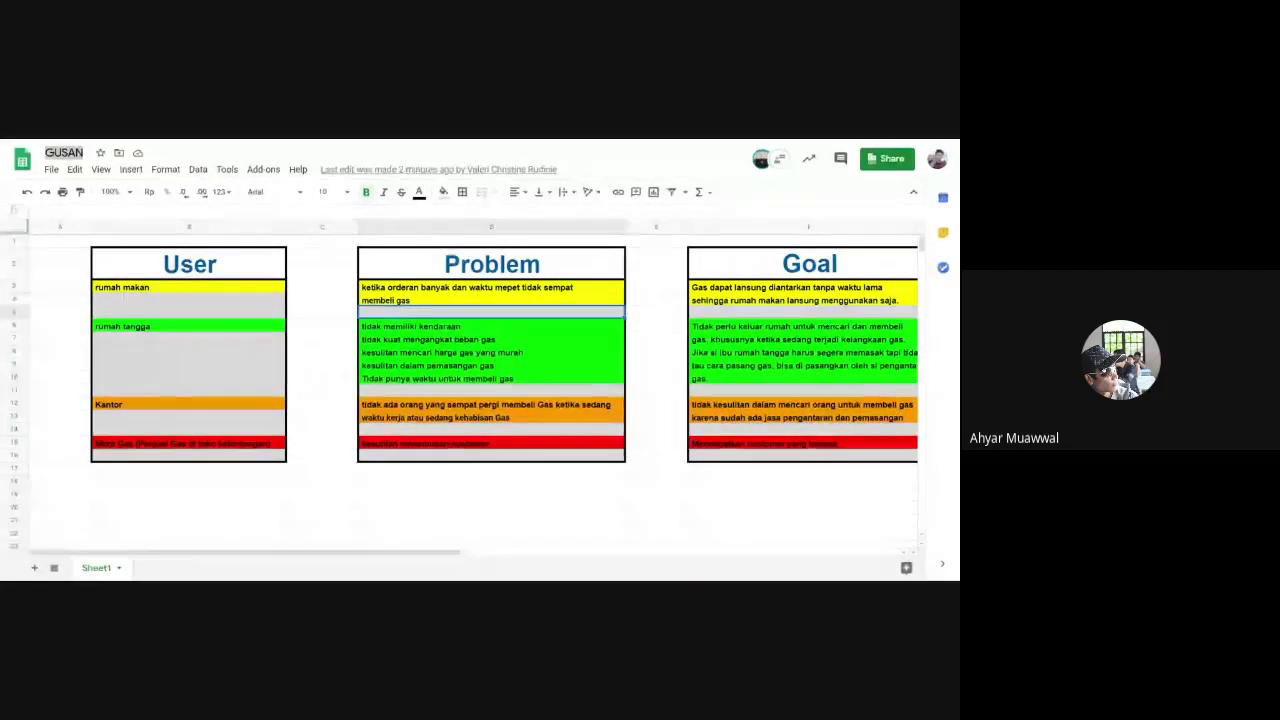
key(ctrl+w)
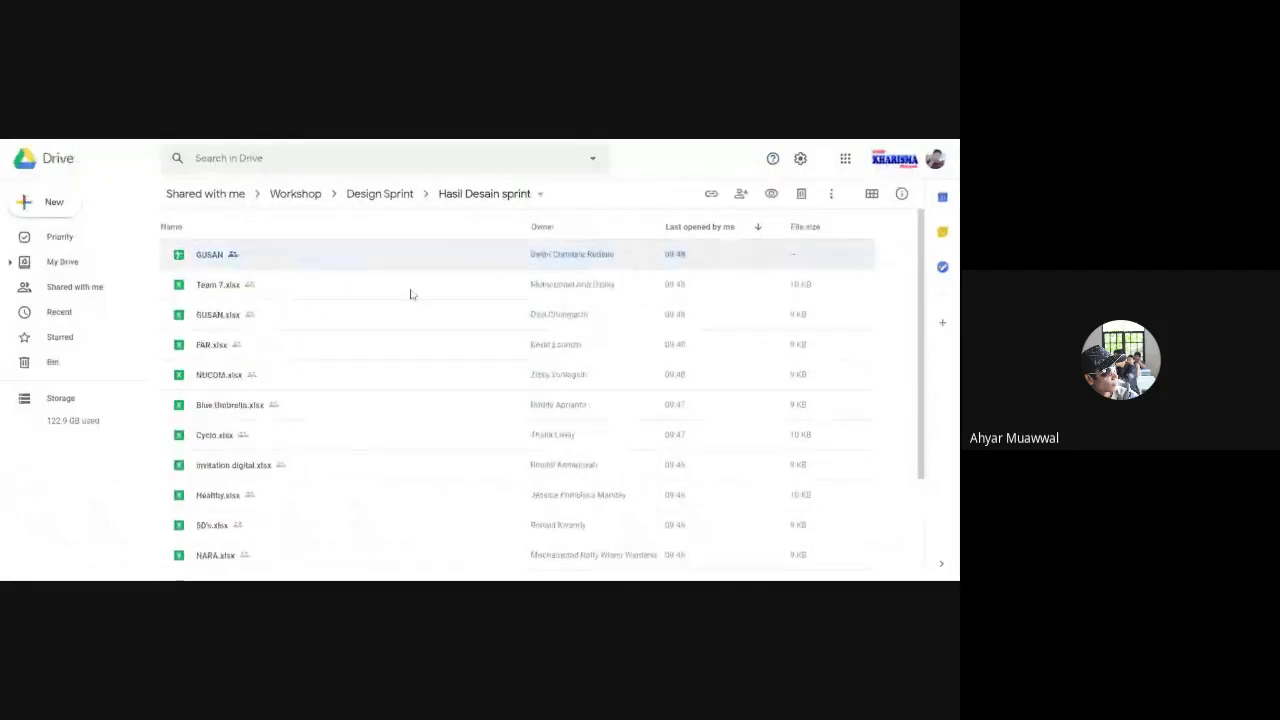
Reopen the GUSAN spreadsheet from the Hasil Desain sprint folder, return to the file list and check the running timer.
double_click(273, 252)
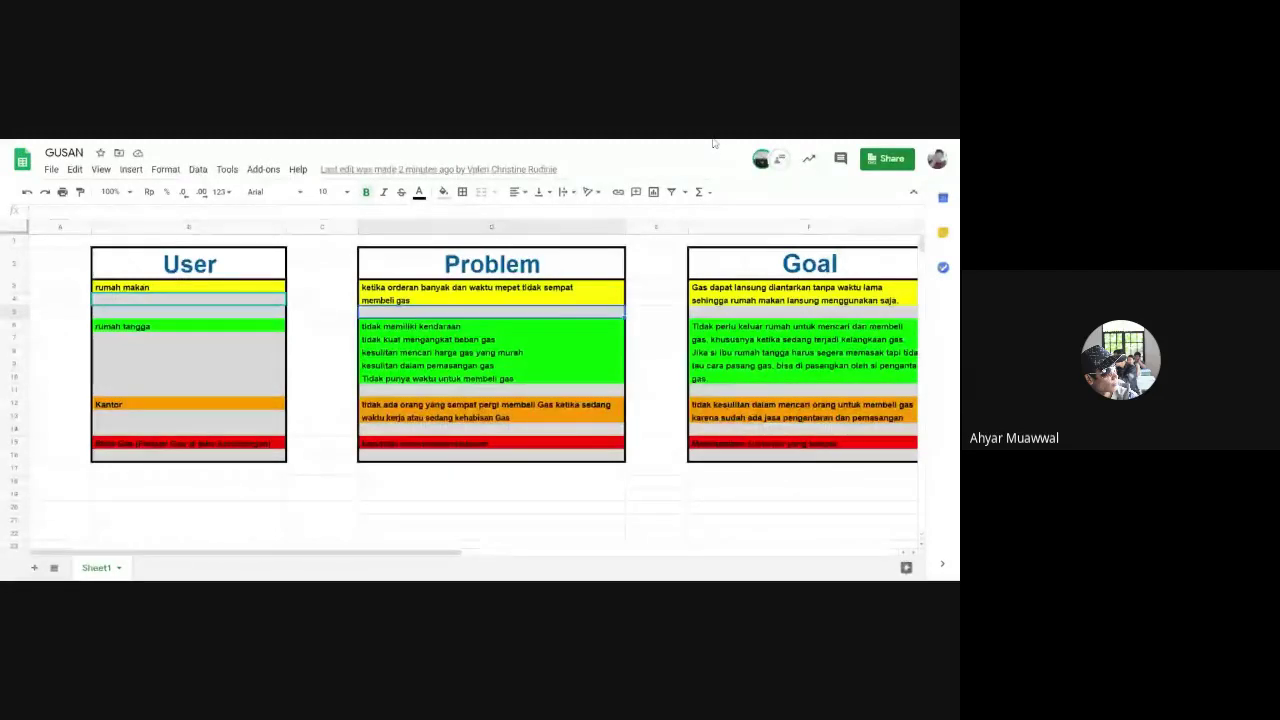
key(ctrl+Tab)
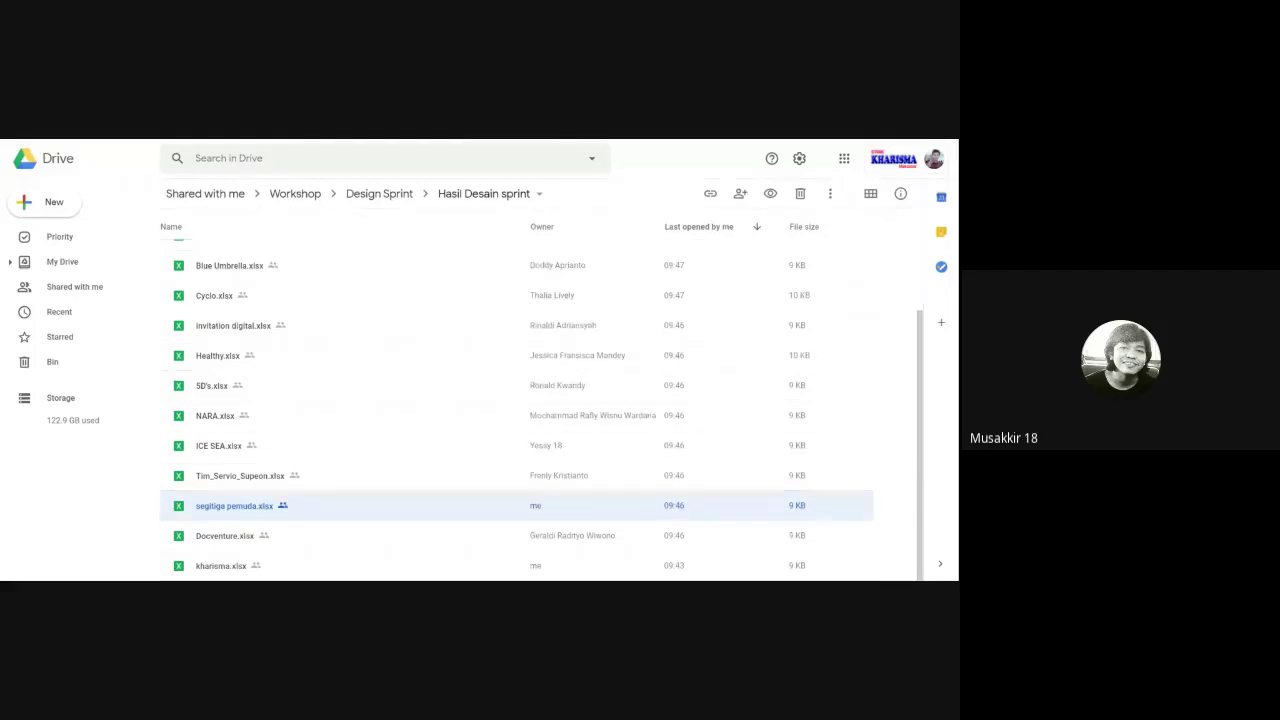
key(alt+Tab)
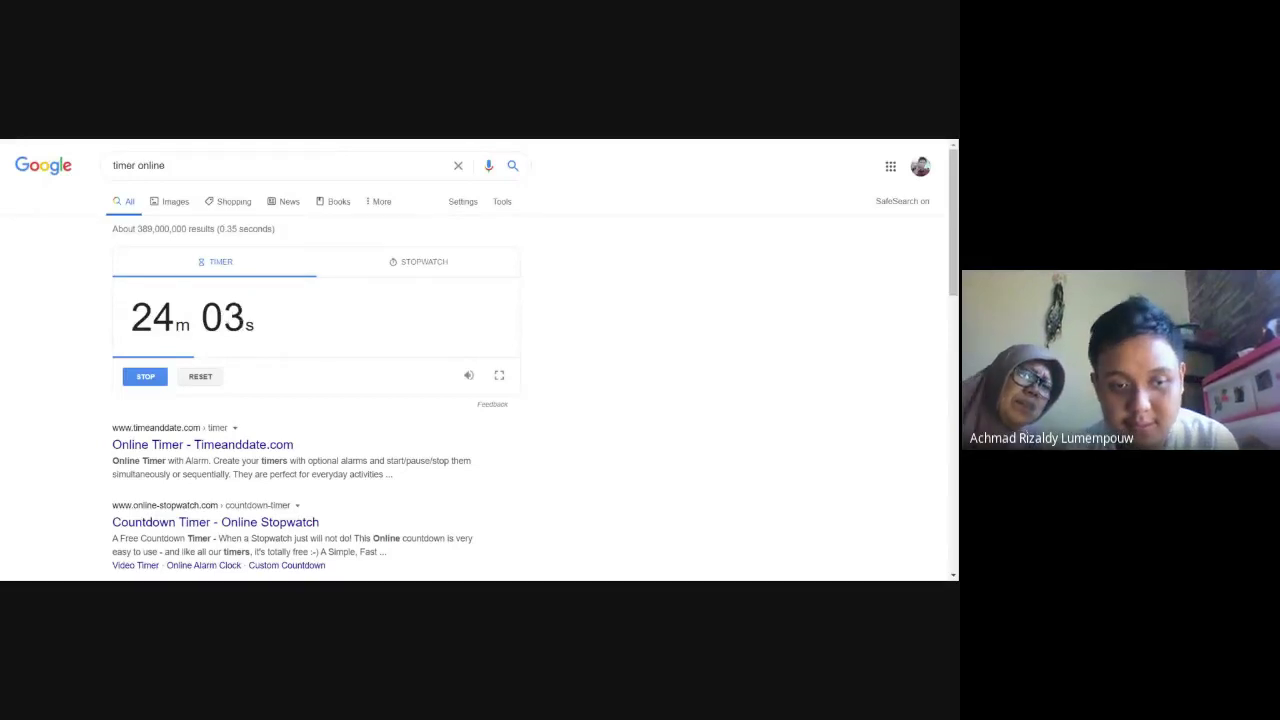
Switch to the NUCOM laundry spreadsheet and examine the Wanita Karier problems in row 4 and the HMV question in row 6.
key(ctrl+Tab)
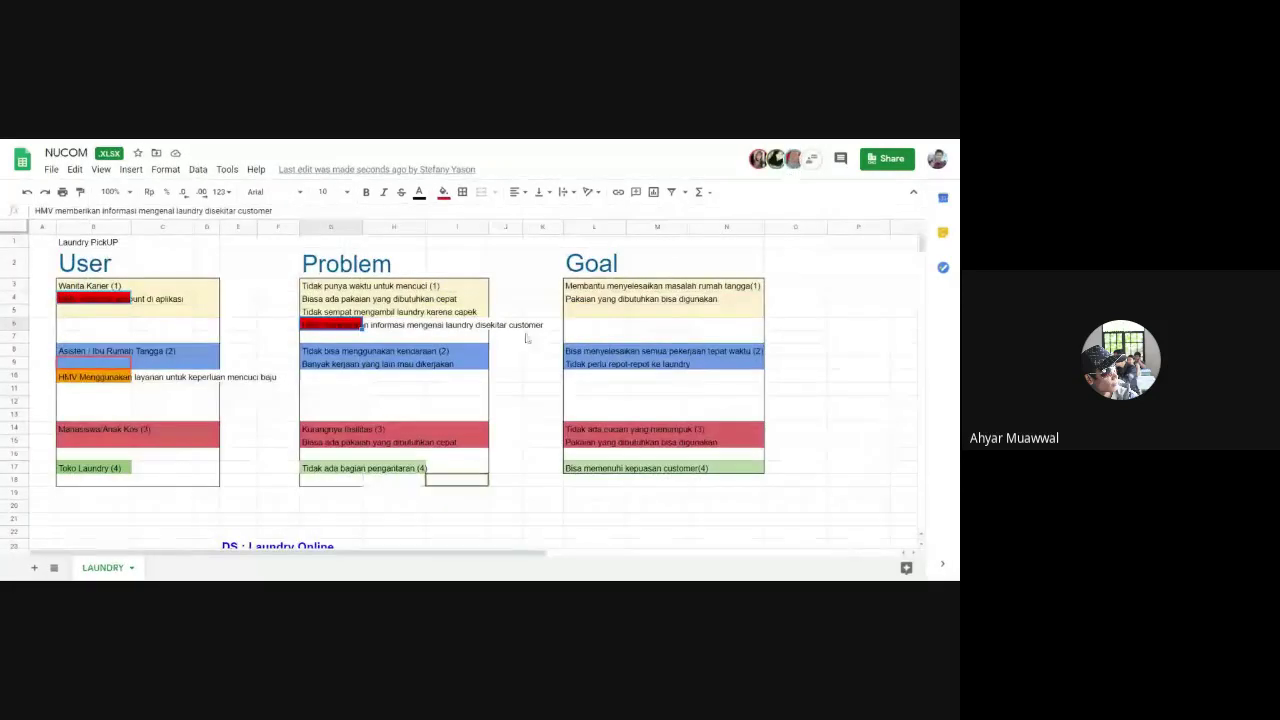
click(395, 326)
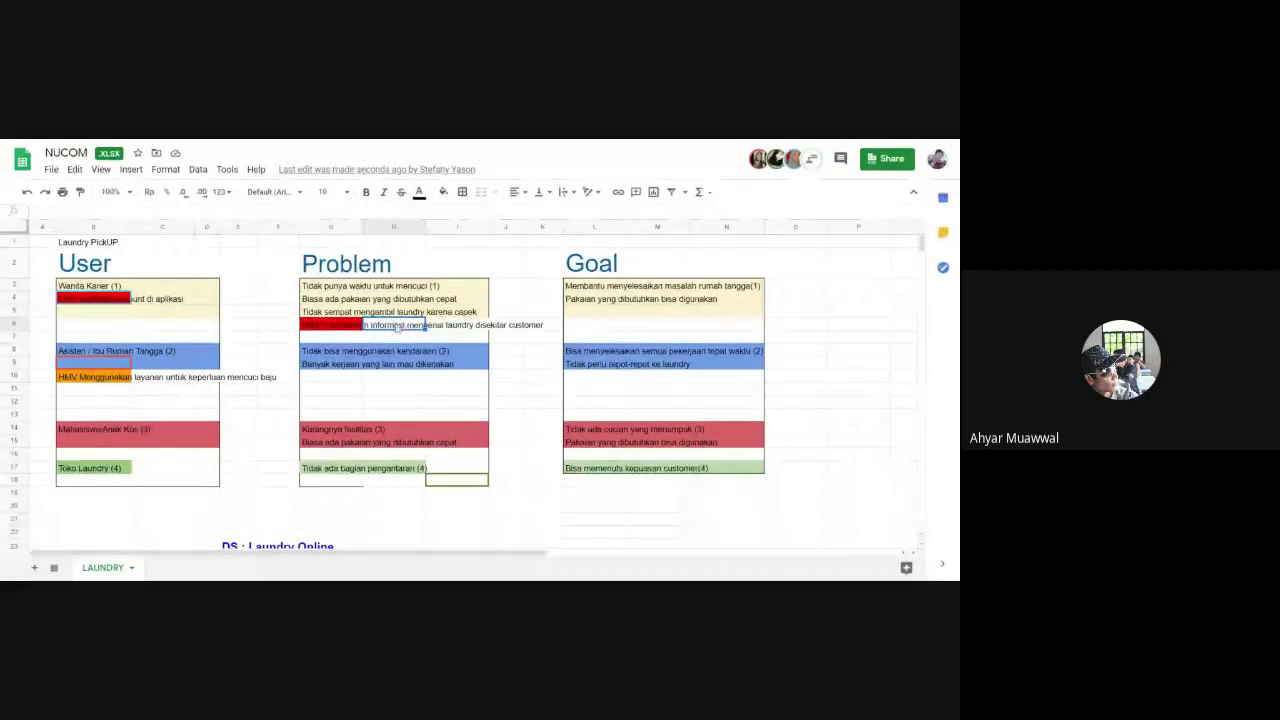
click(335, 302)
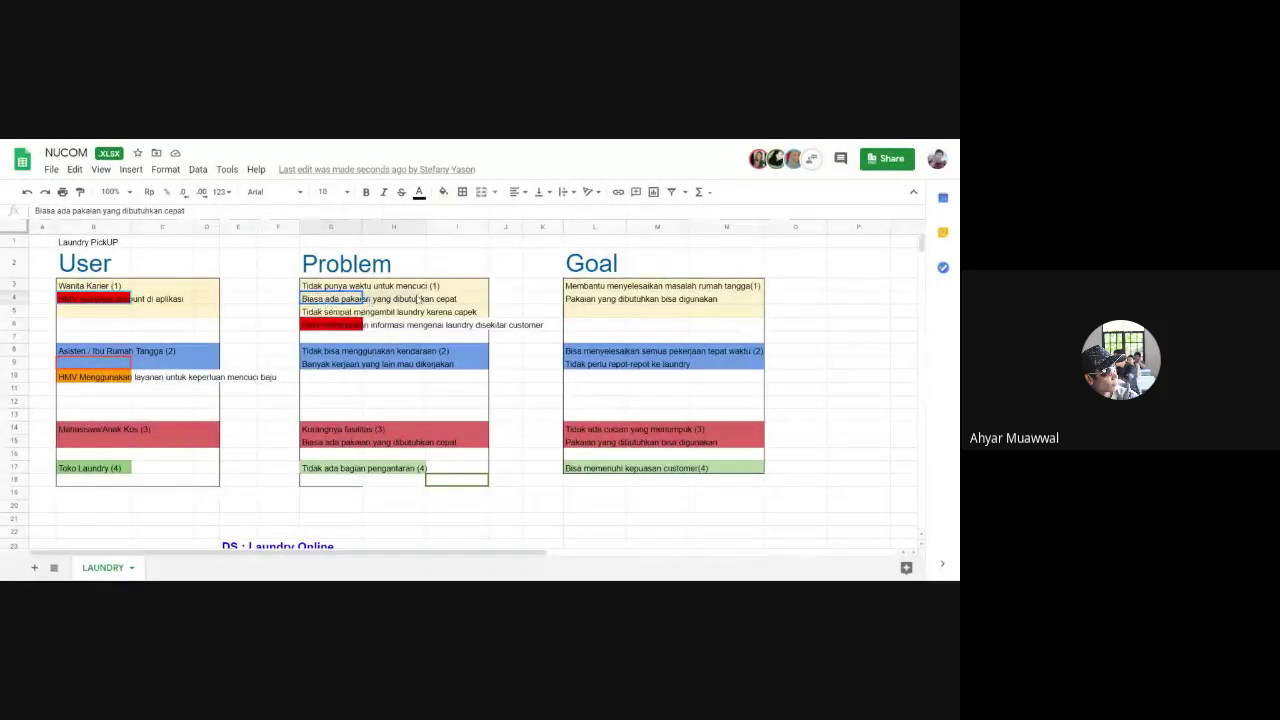
shift+click(452, 302)
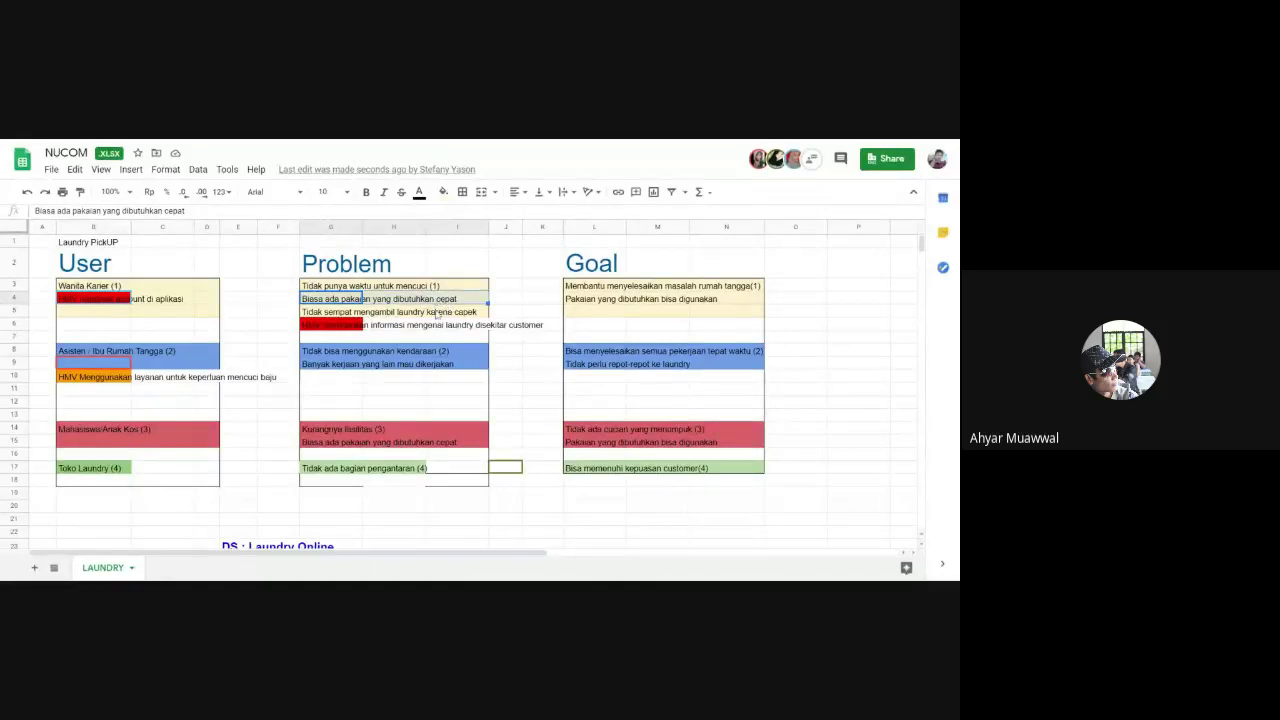
click(285, 322)
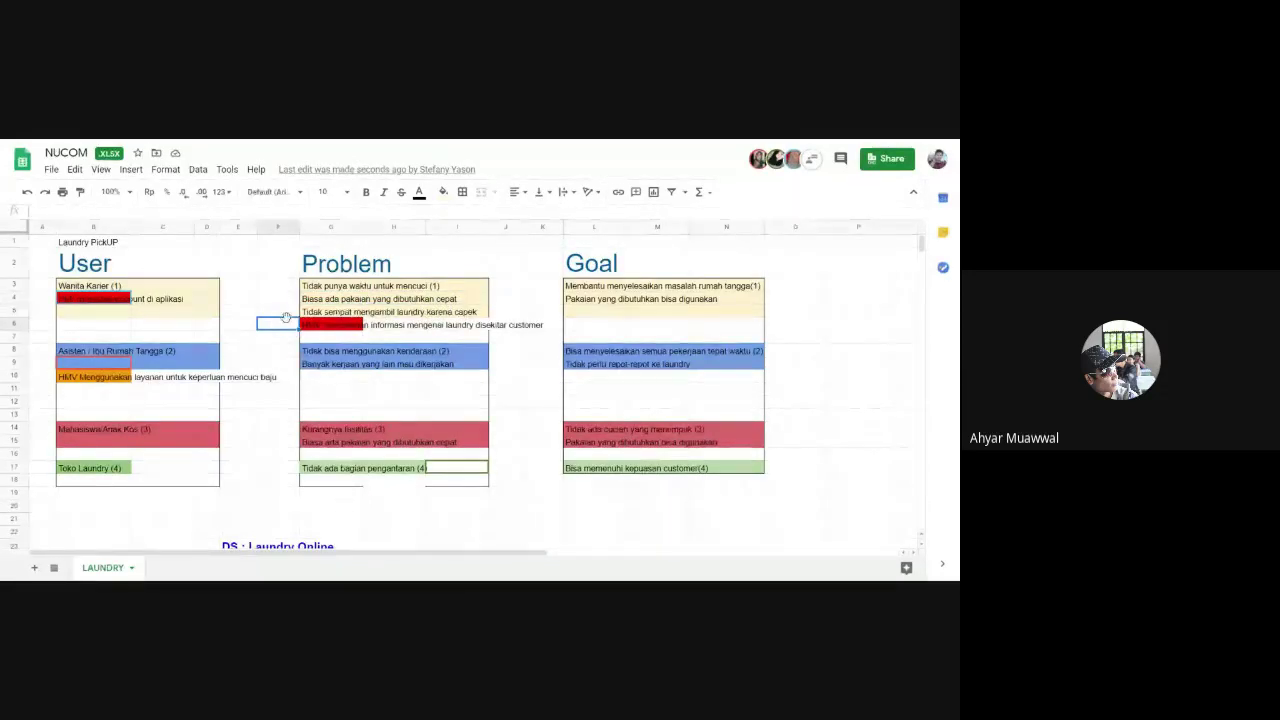
click(318, 299)
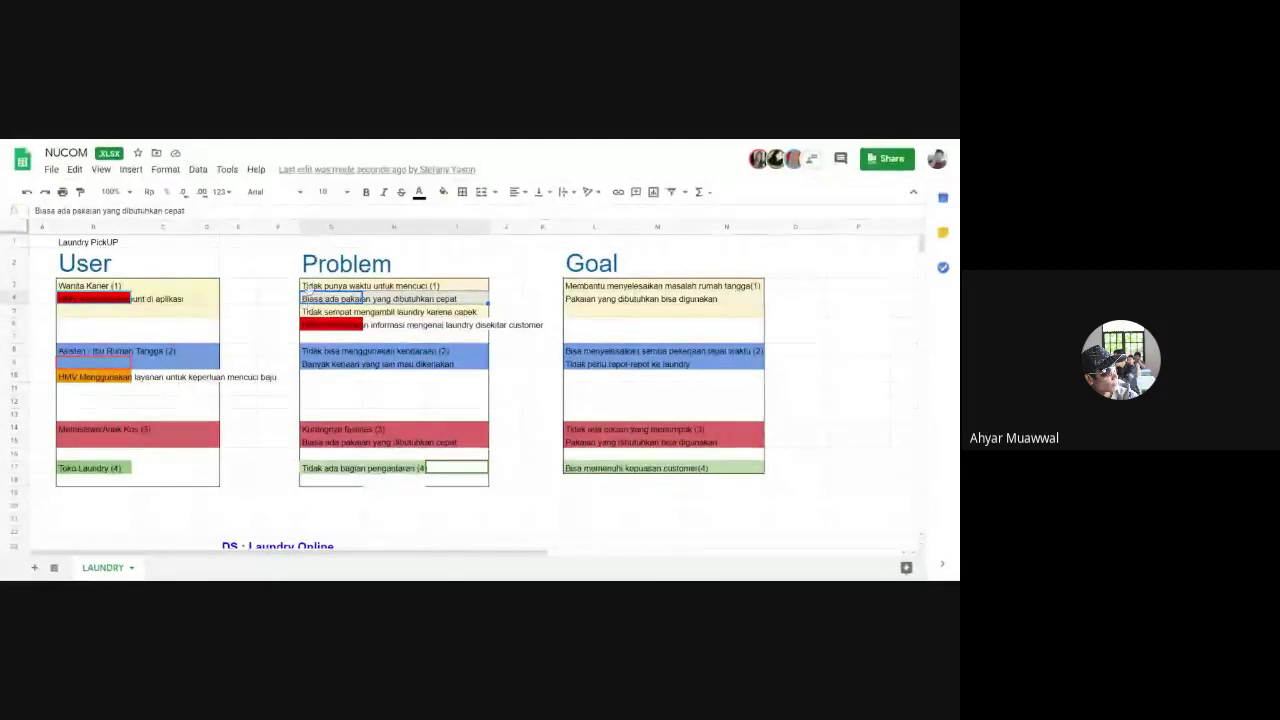
key(ctrl+z)
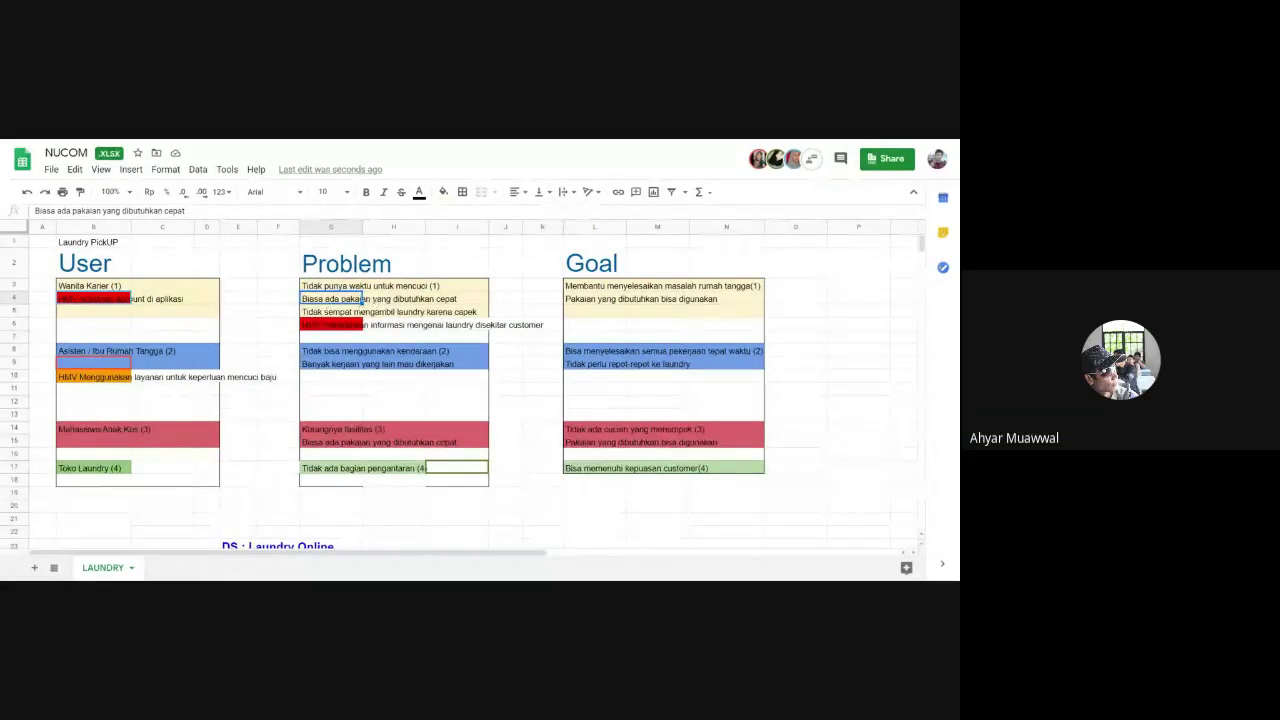
Examine the red HMV cells under Wanita Karier and the blank rows between its problems in the Problem column.
click(116, 316)
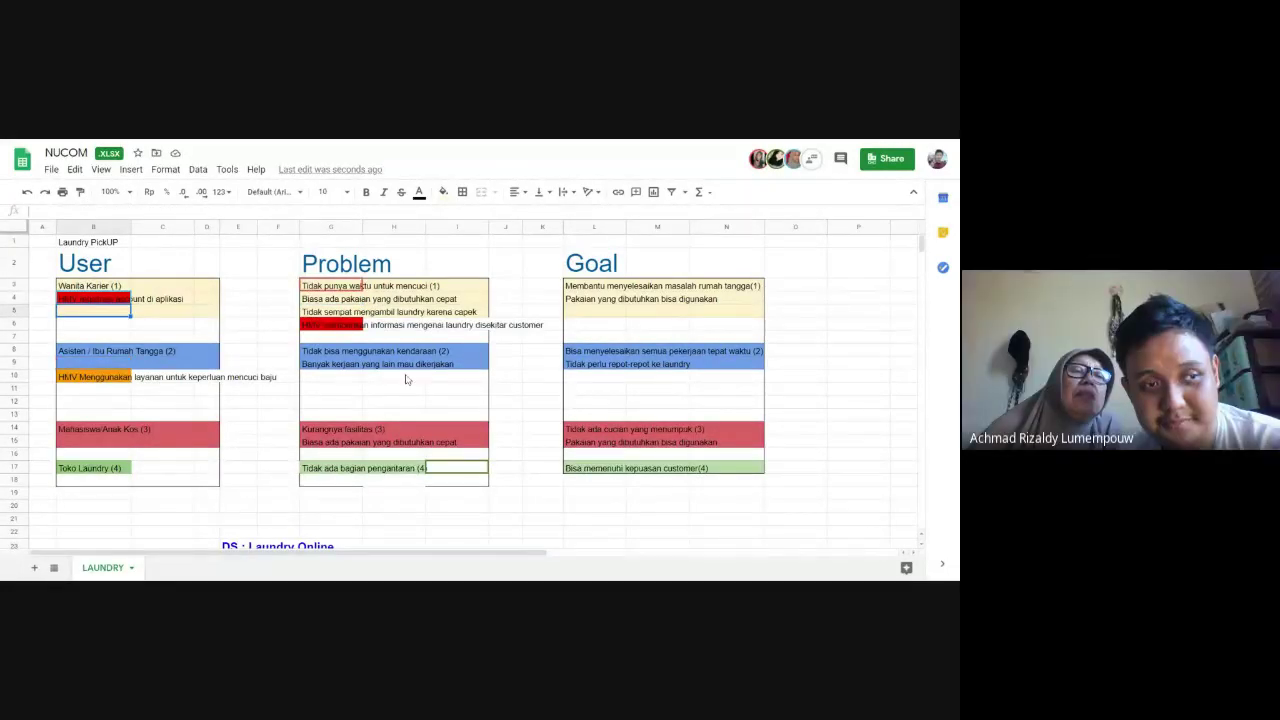
click(336, 366)
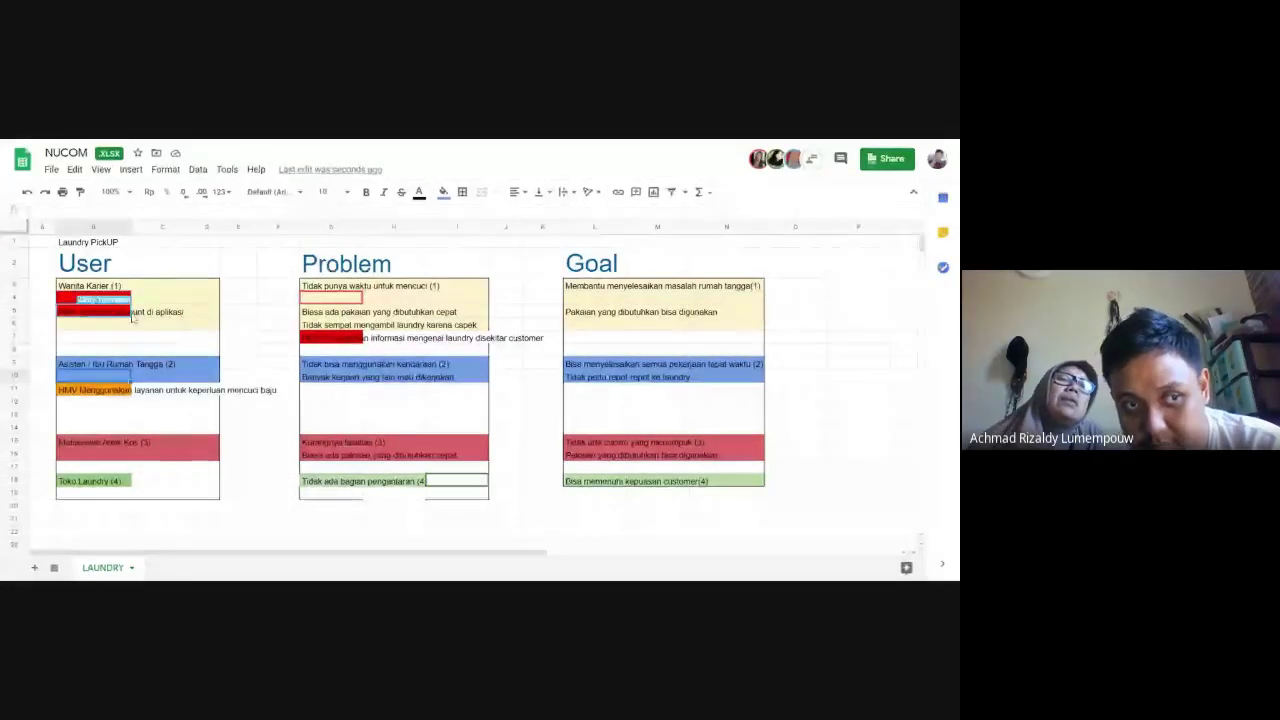
click(77, 300)
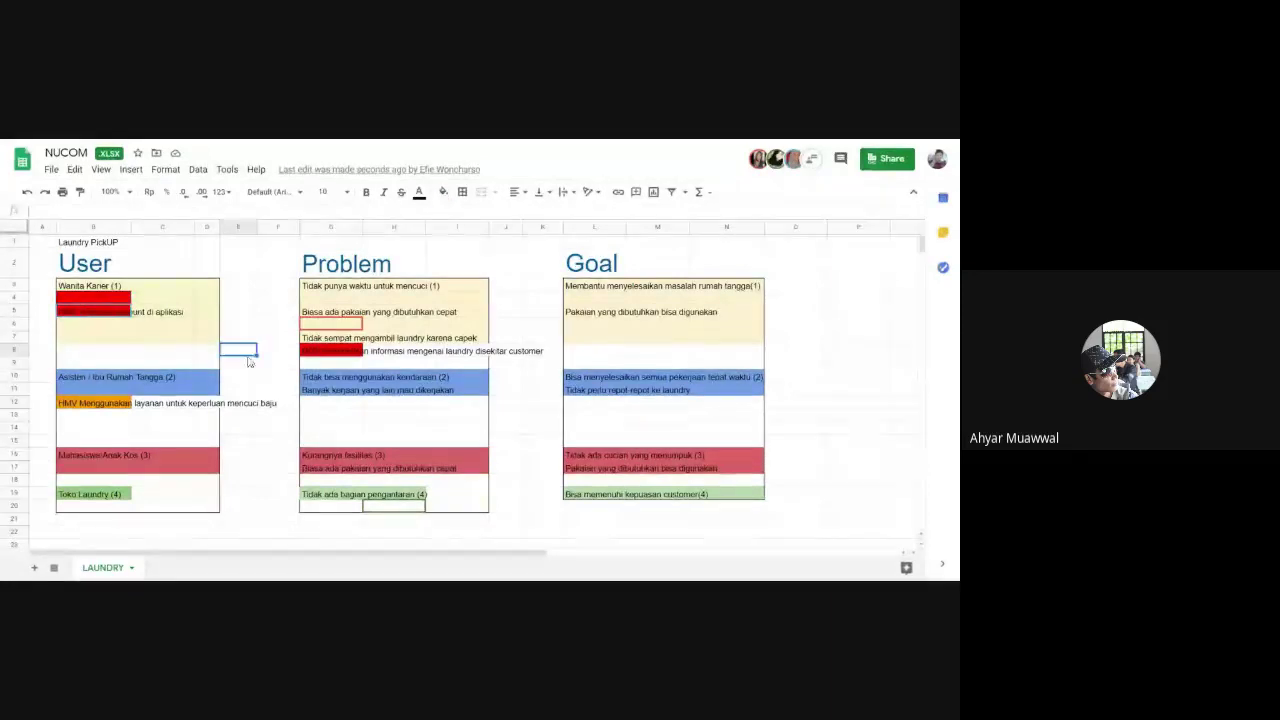
click(337, 354)
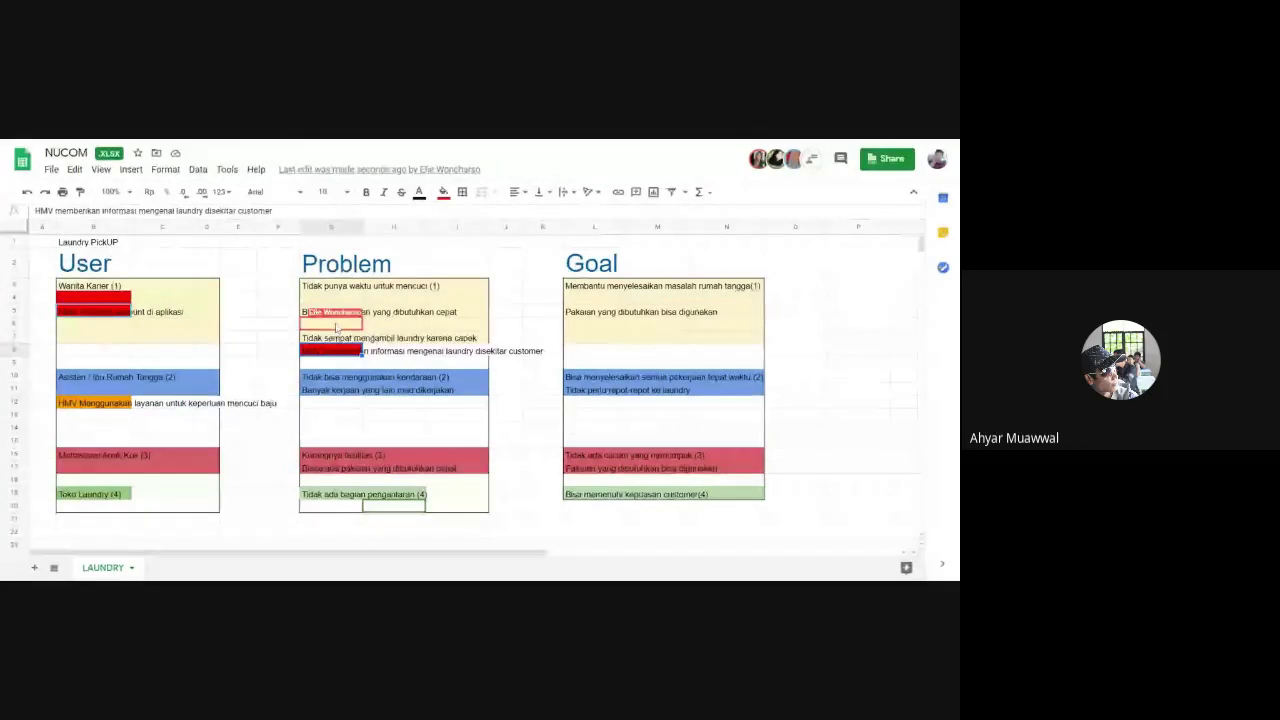
click(418, 324)
click(444, 326)
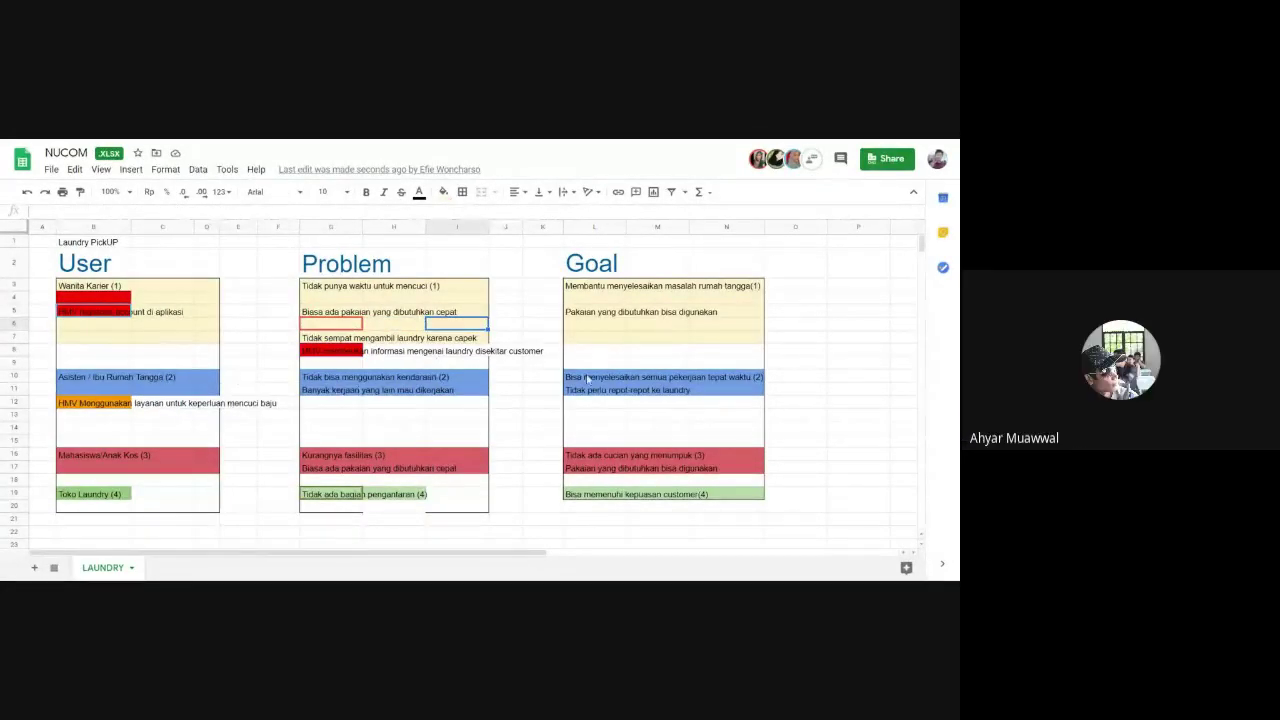
Insert a blank row above row 11 and move the question "HMV Menggunakan layanan untuk keperluan mencuci baju" from B13 to B11.
click(16, 390)
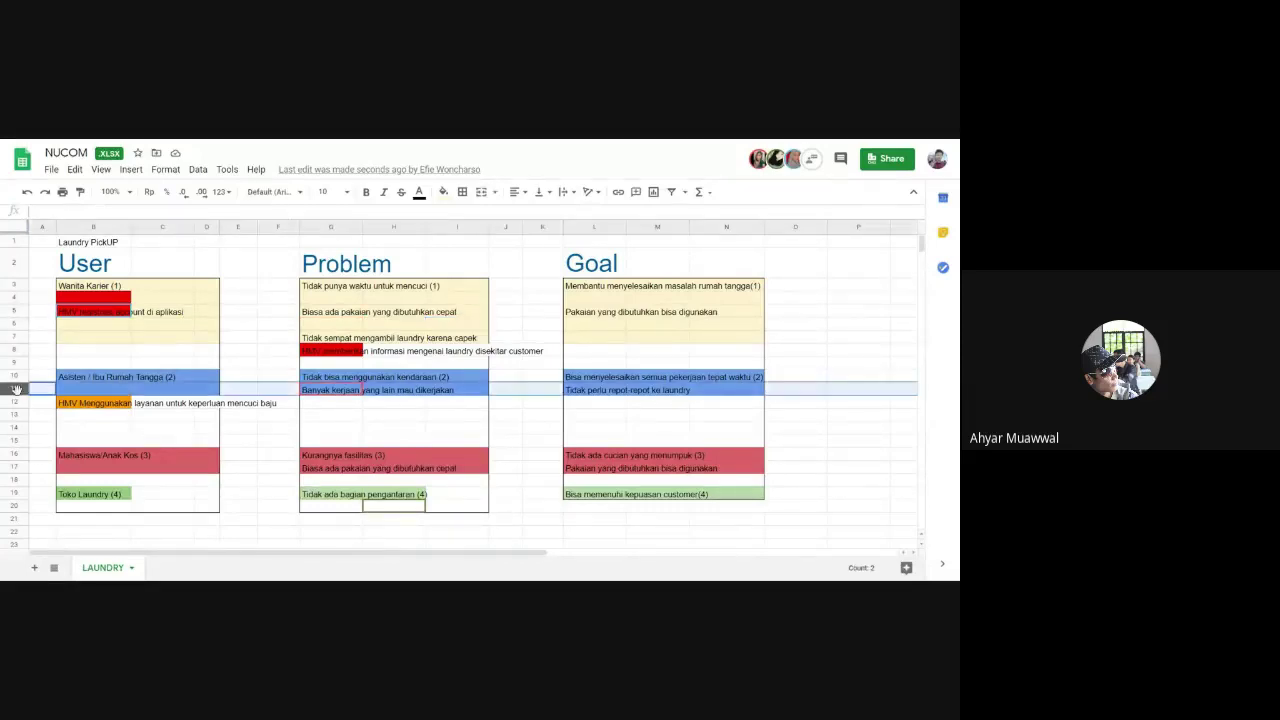
key(ctrl+alt+equal)
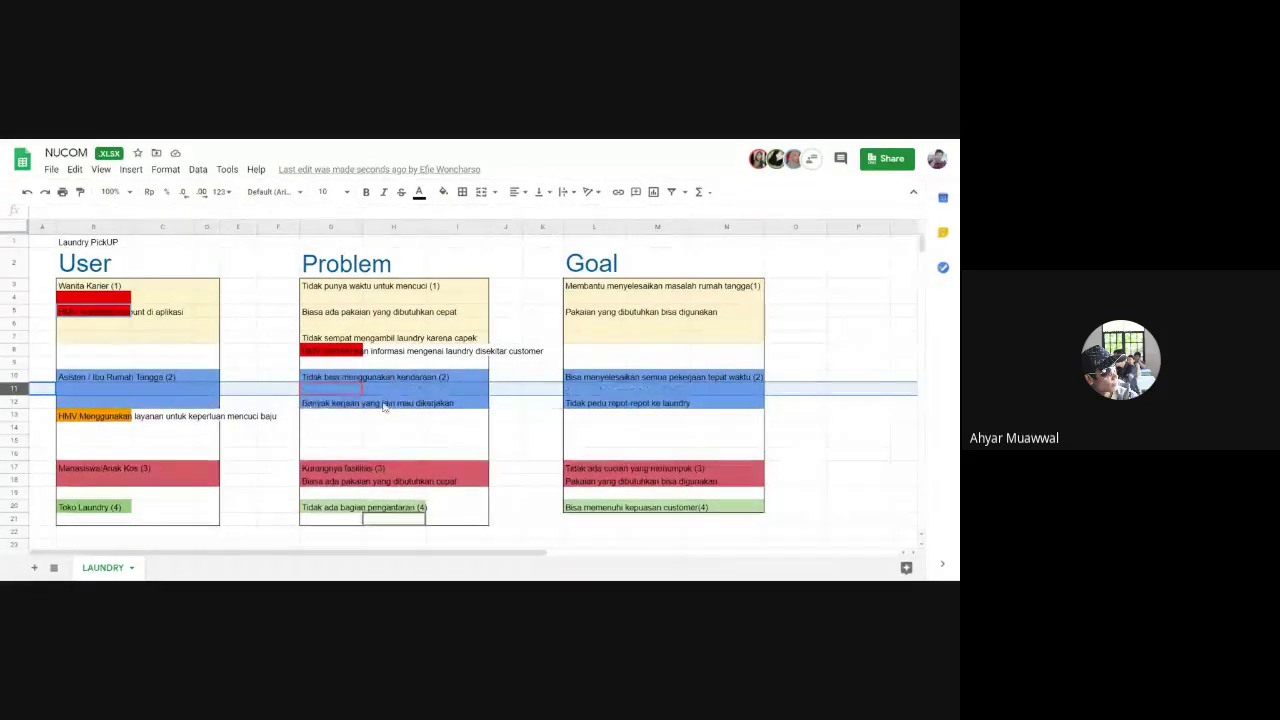
click(103, 418)
click(87, 394)
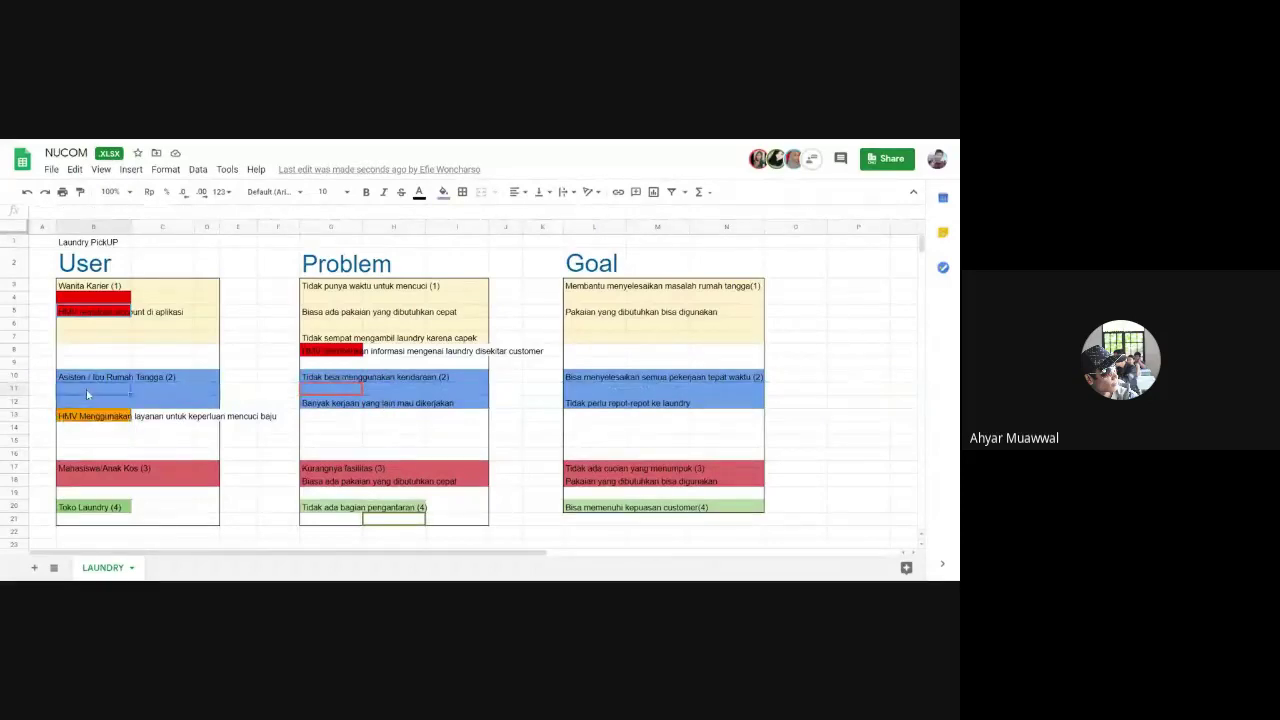
click(89, 419)
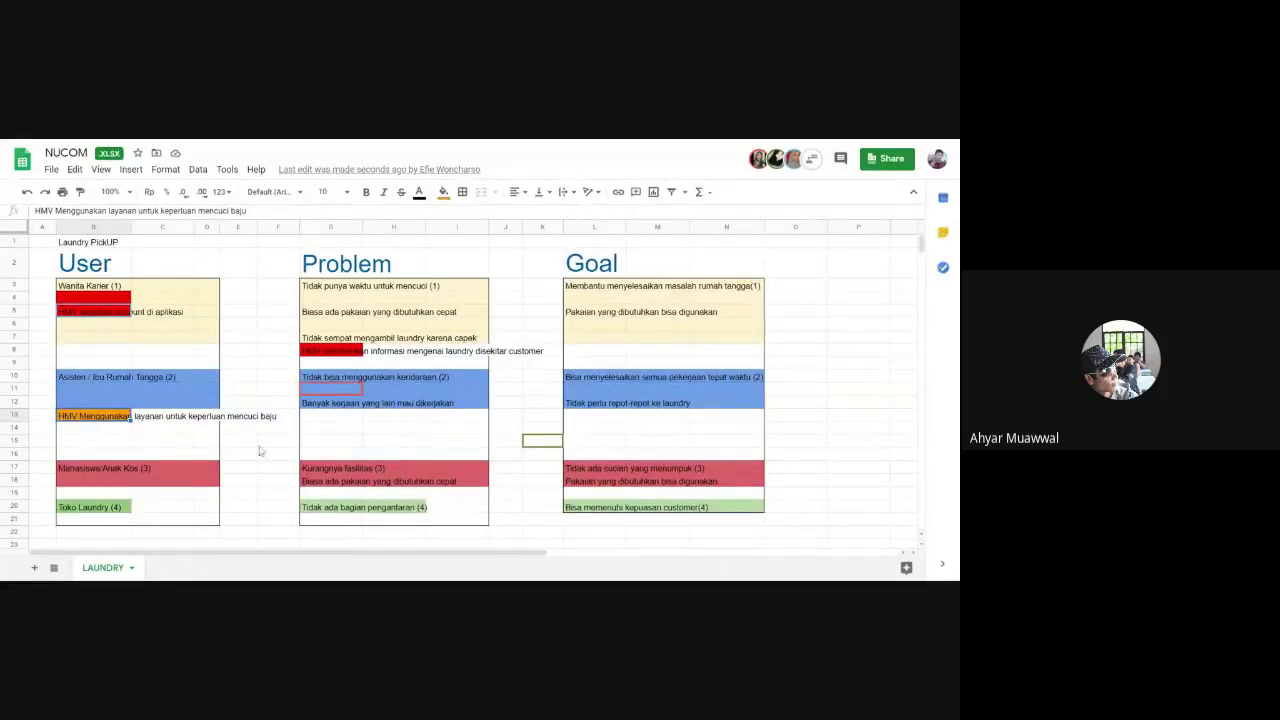
drag(238, 428, 55, 405)
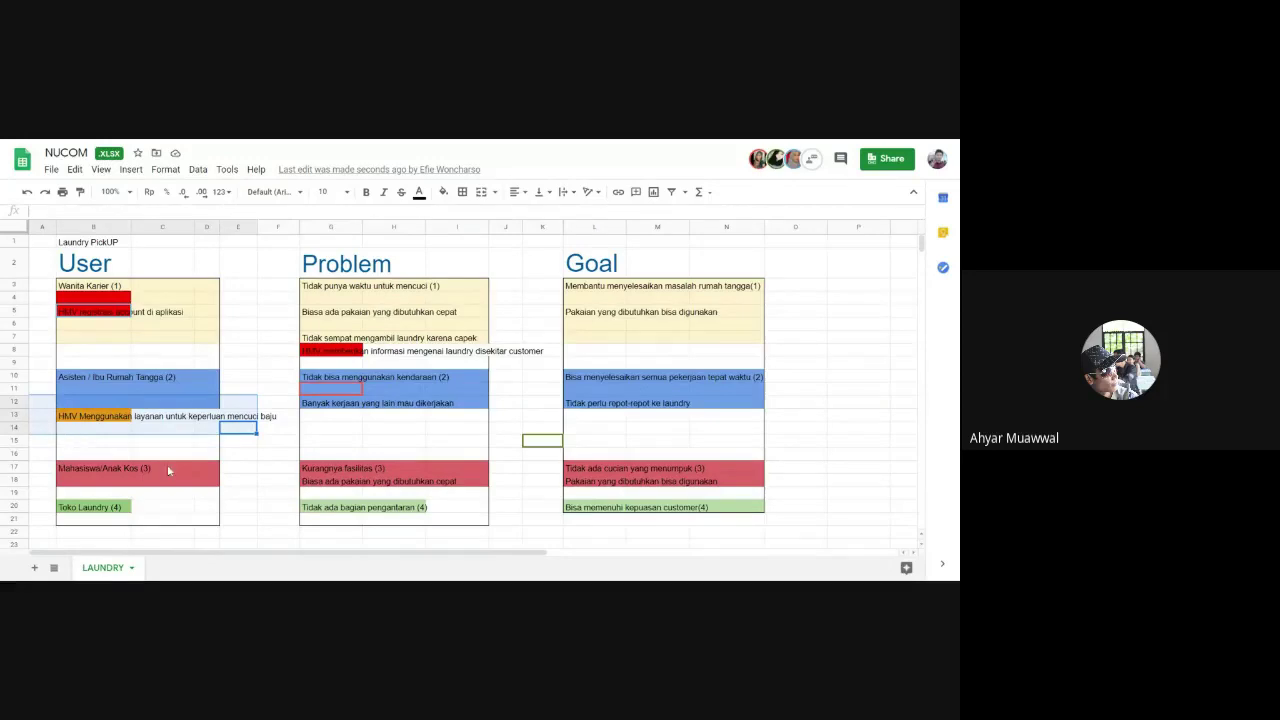
click(104, 420)
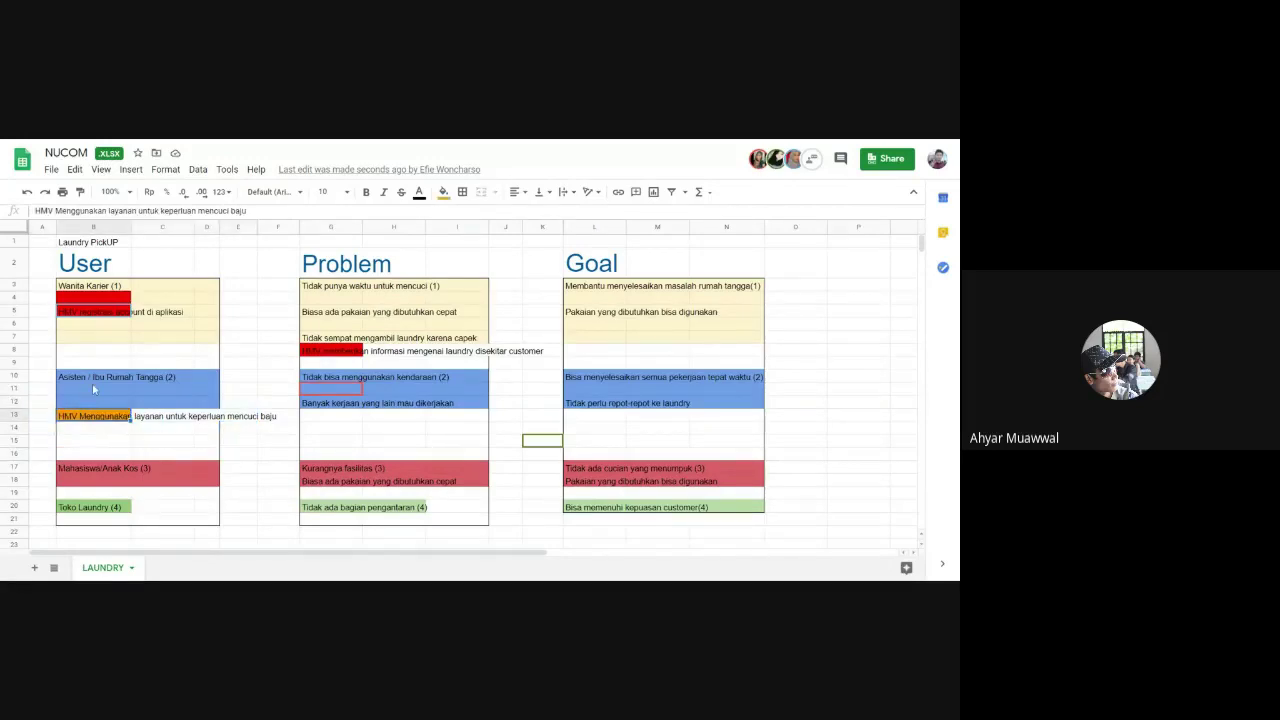
click(96, 389)
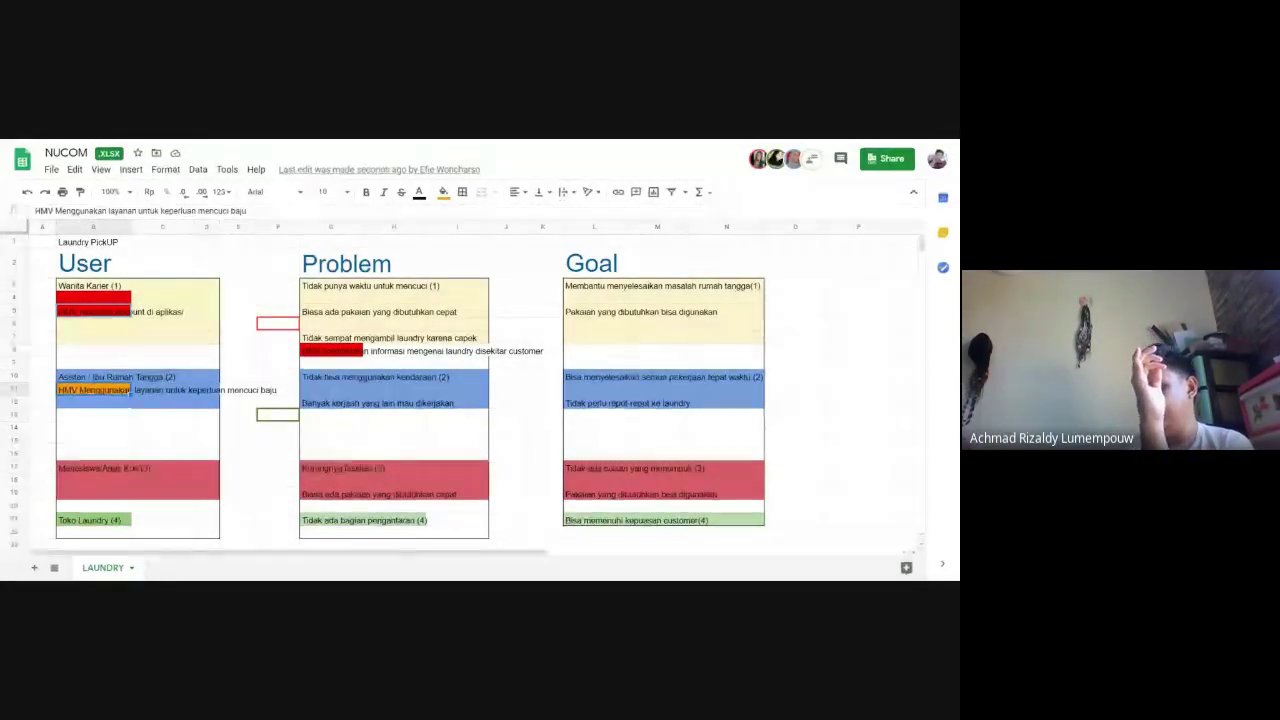
Examine the Problem and Goal entries side by side for the Wanita Karier and Asisten / Ibu Rumah Tangga groups.
click(505, 414)
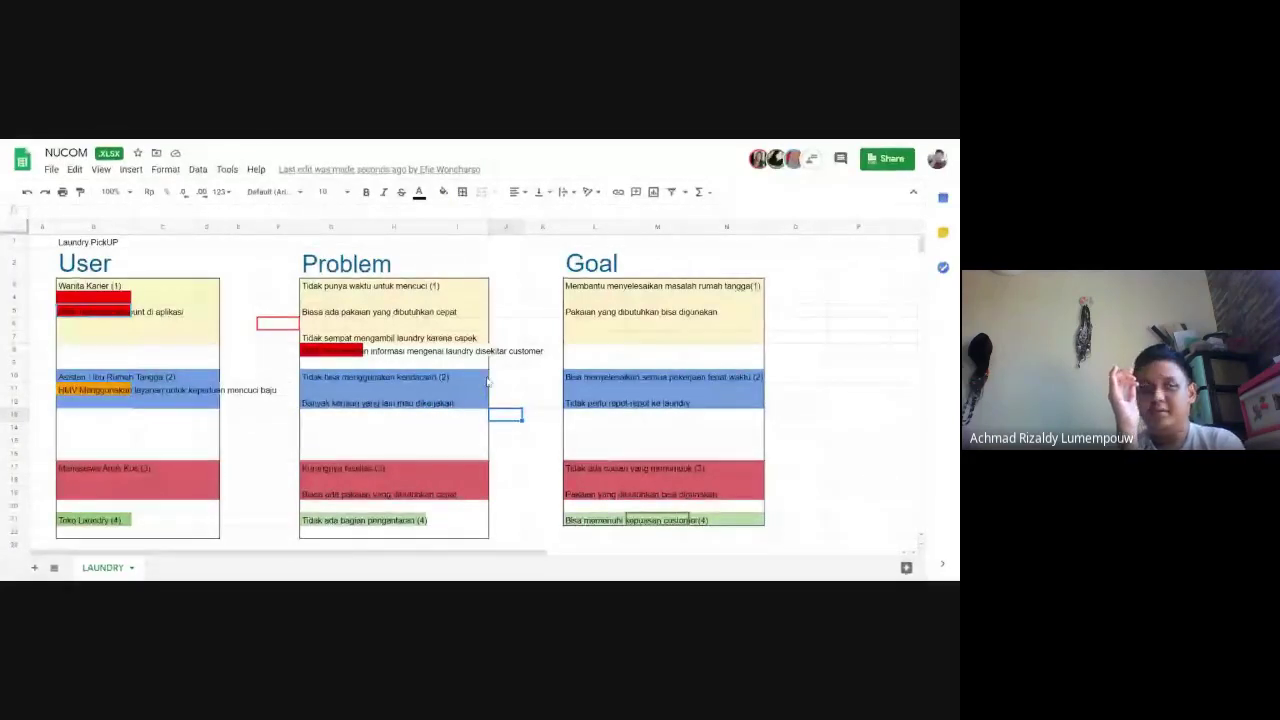
click(530, 413)
click(527, 379)
click(542, 323)
click(542, 311)
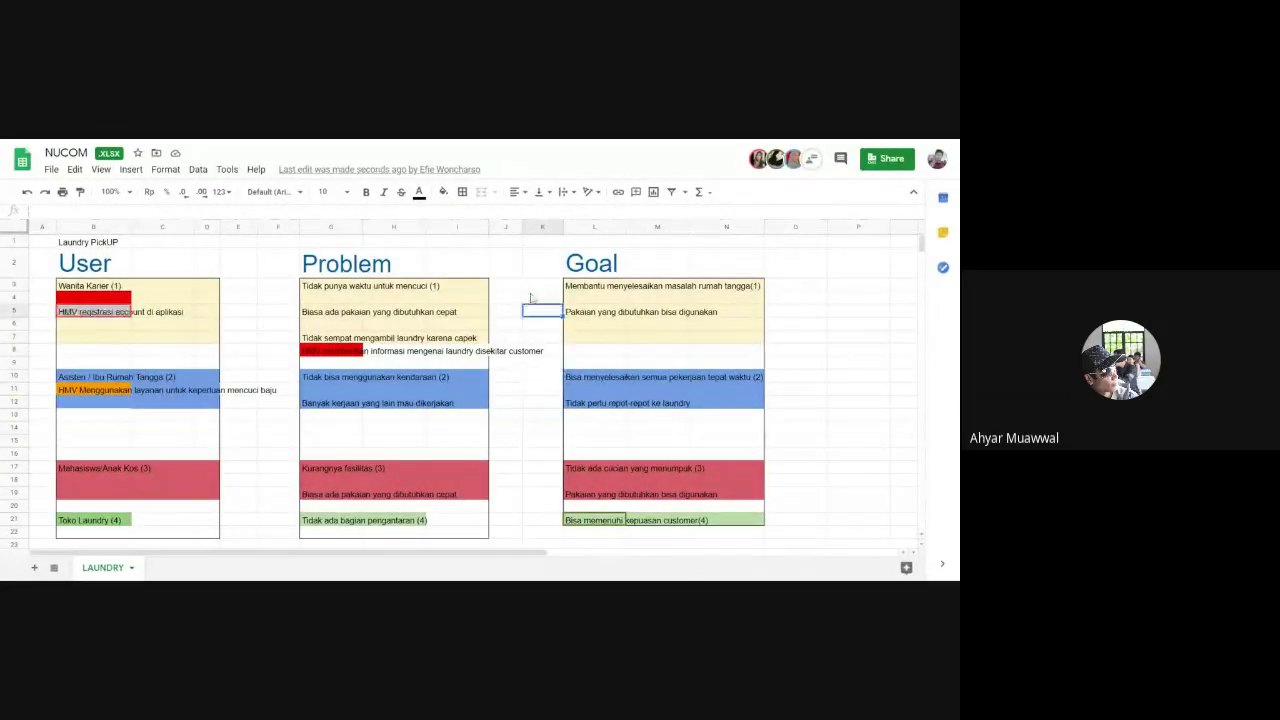
click(542, 287)
click(542, 401)
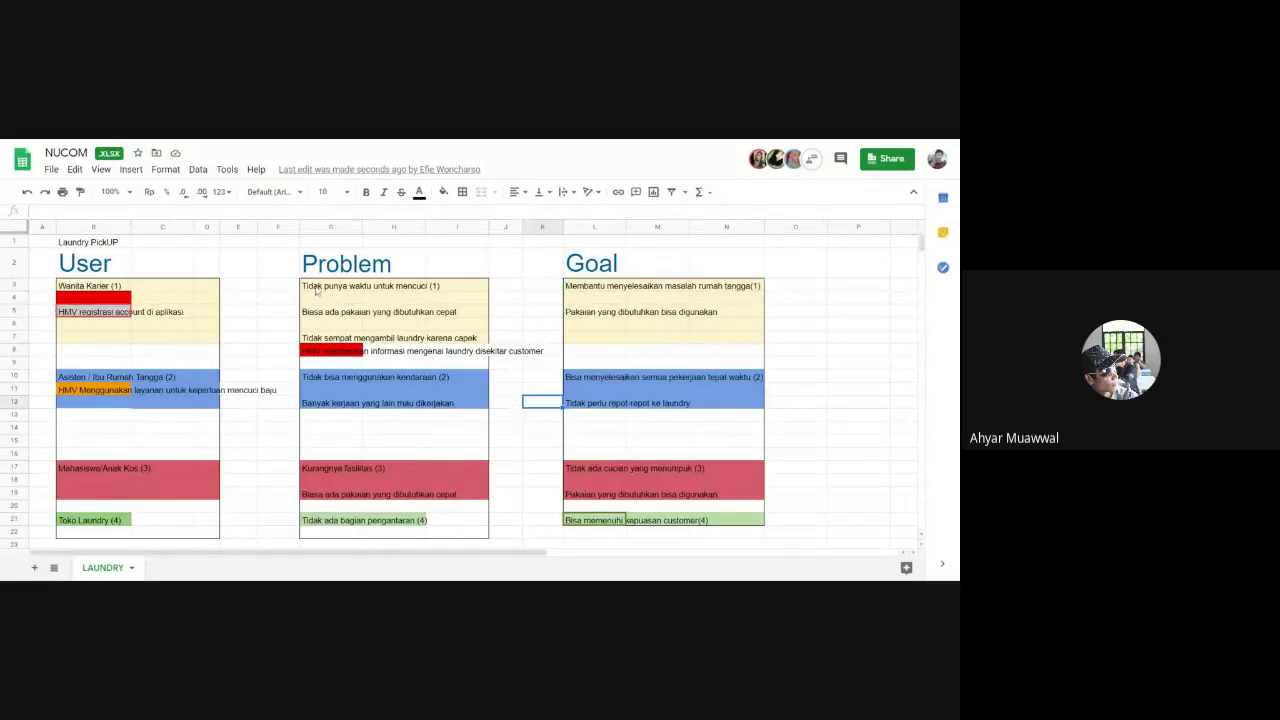
click(311, 288)
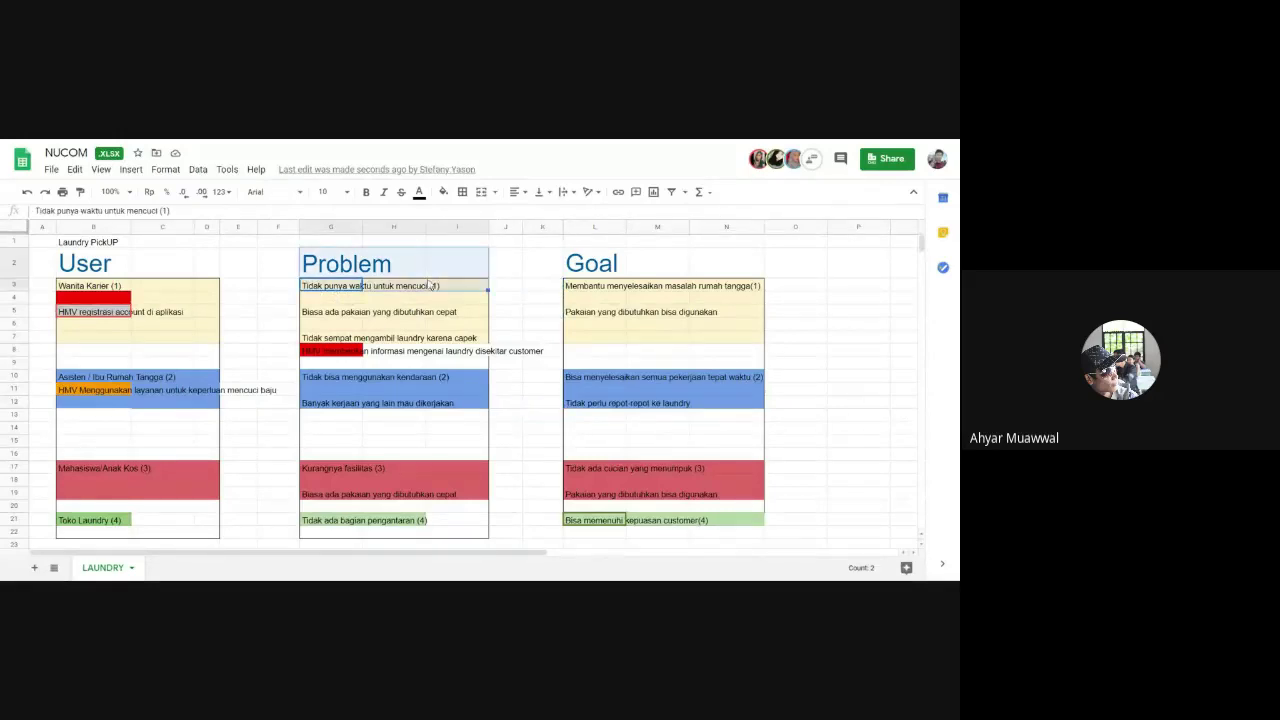
click(505, 262)
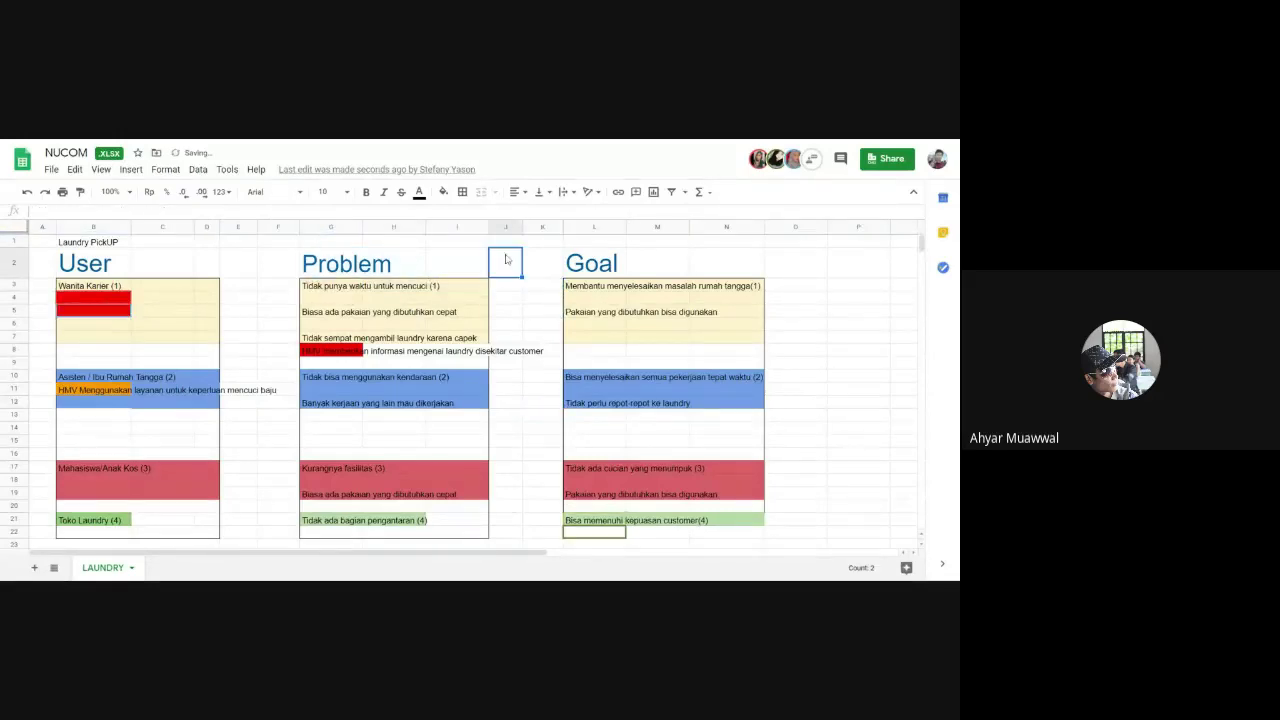
click(324, 292)
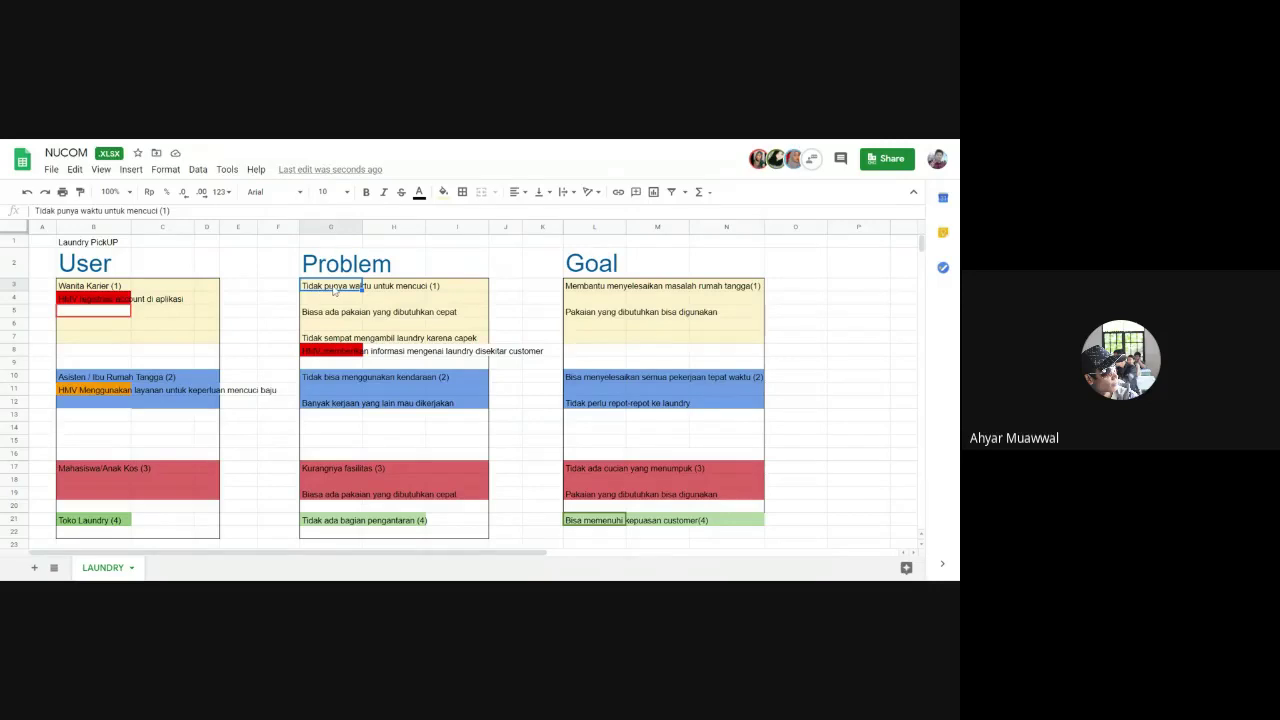
key(Right)
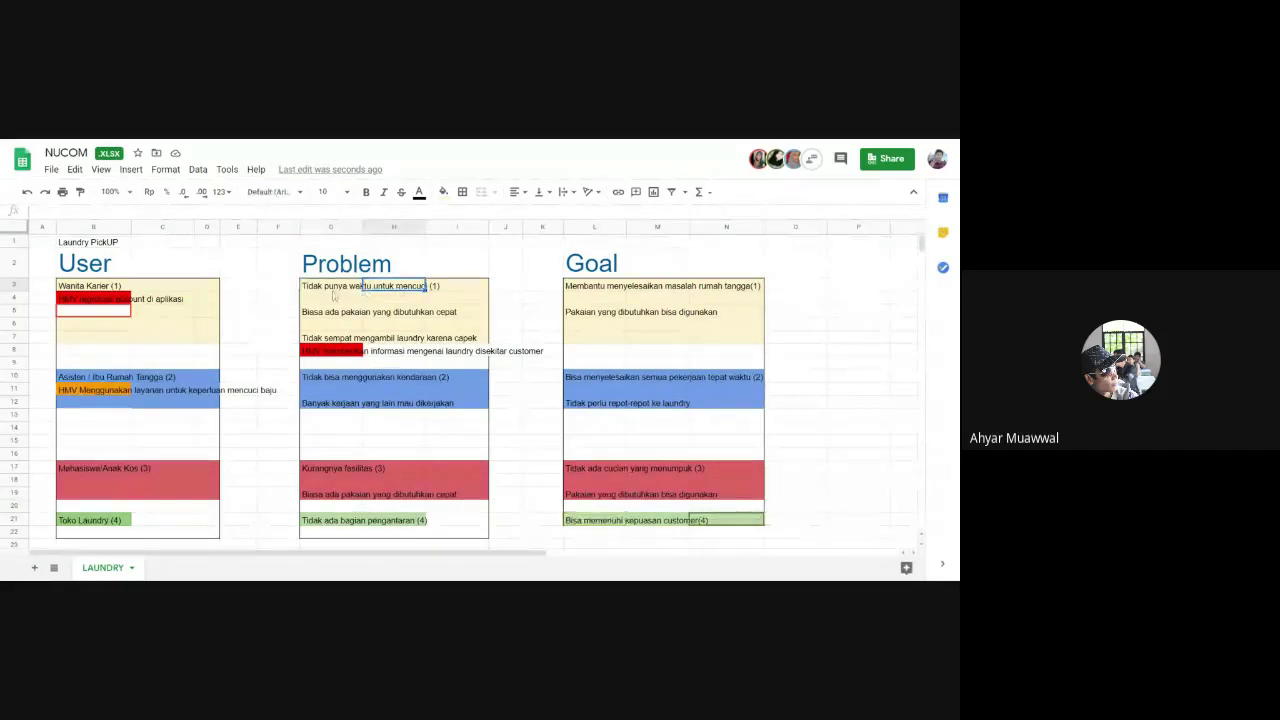
Enter the question "HMW mengingatkan pengguna mencuci pakaiannya ?" in G4 under the problem "Tidak punya waktu untuk mencuci (1)".
click(337, 300)
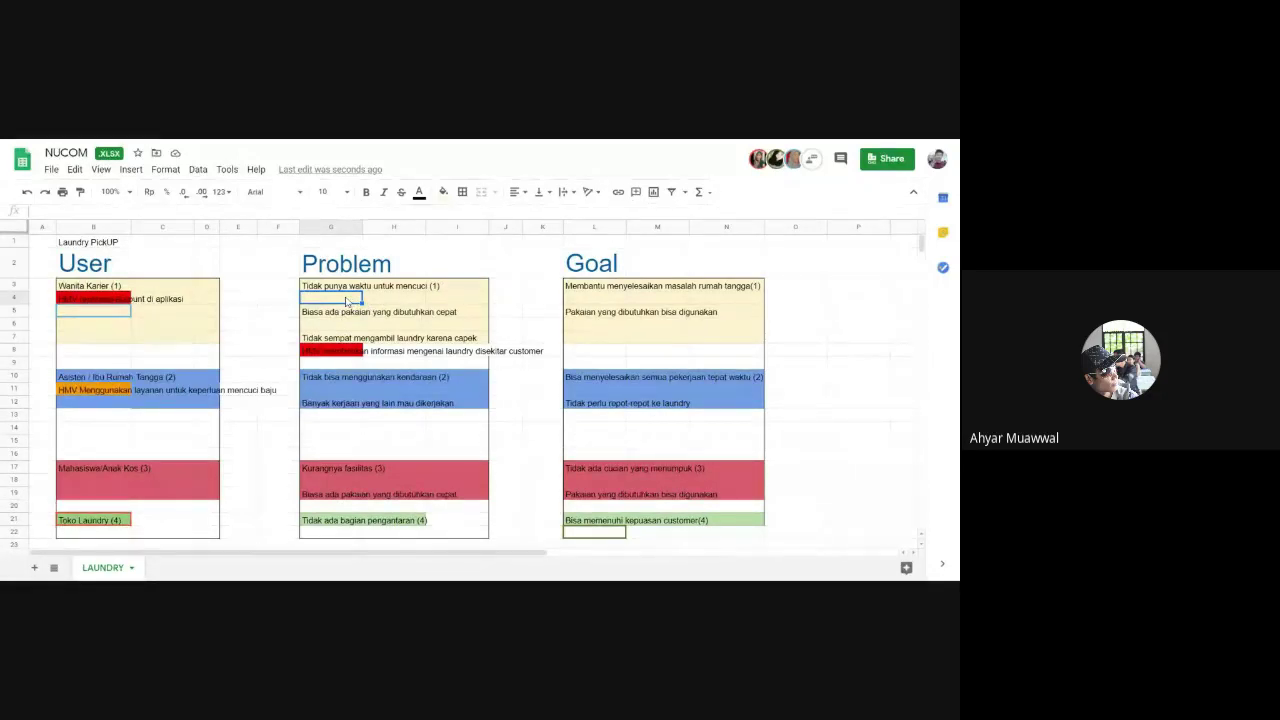
text(HMW mel)
text(gingatk)
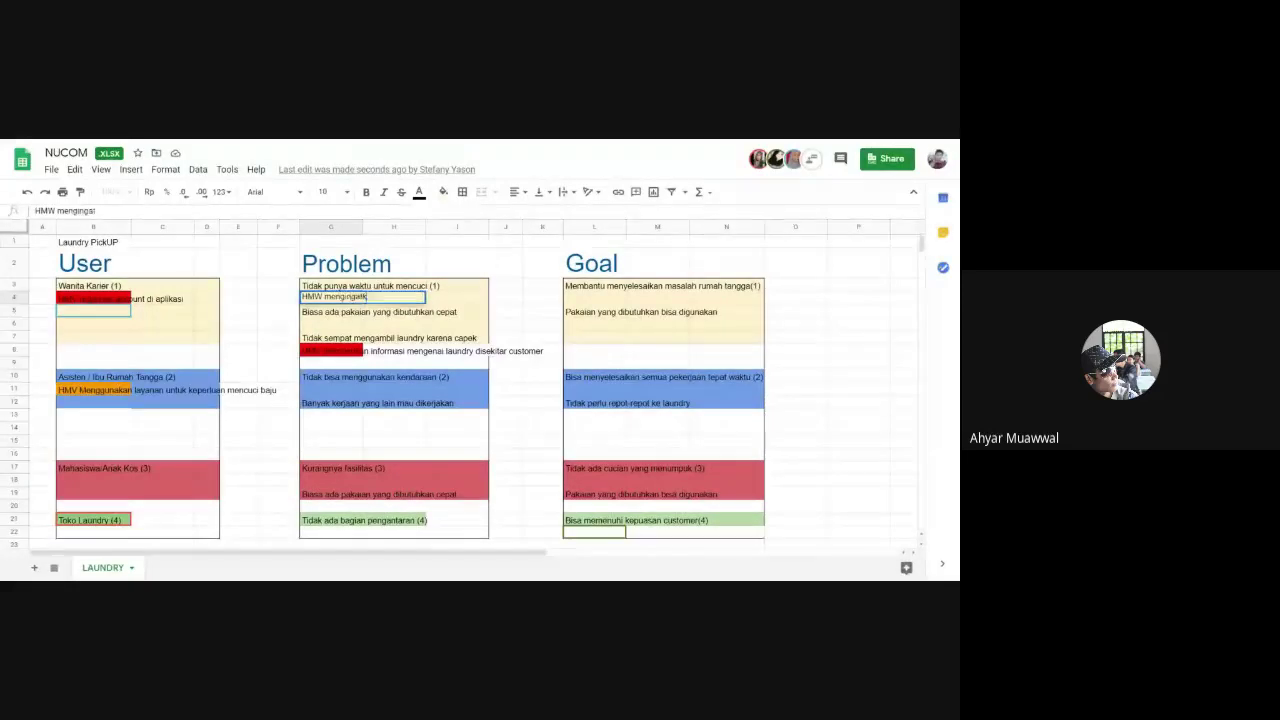
text(an pengguna da)
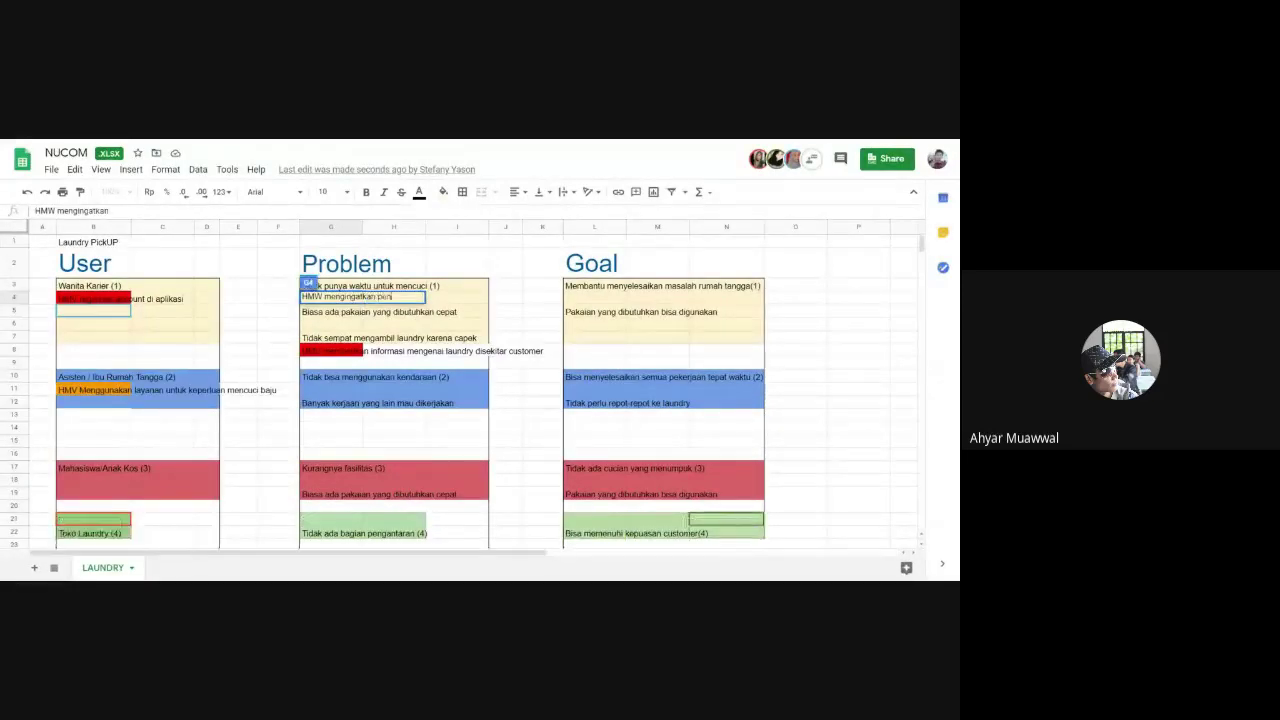
key(BackSpace)
key(BackSpace)
text(m)
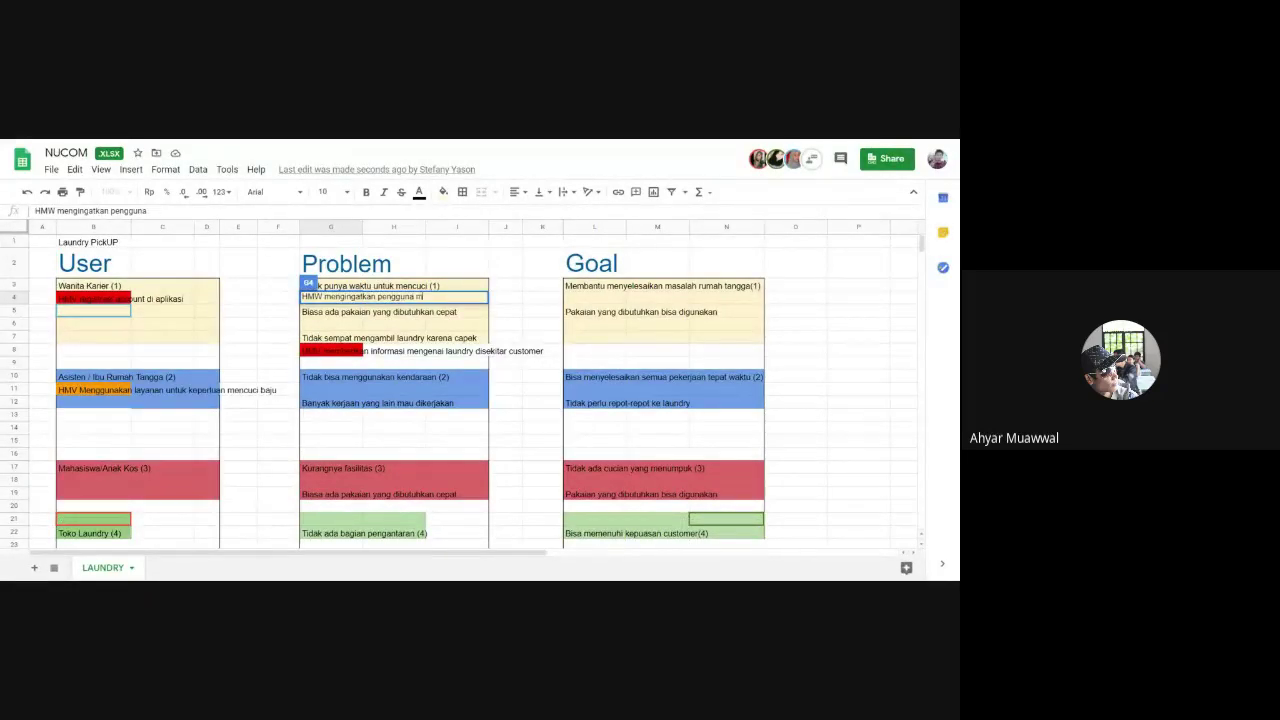
text(encuci pakaiannya)
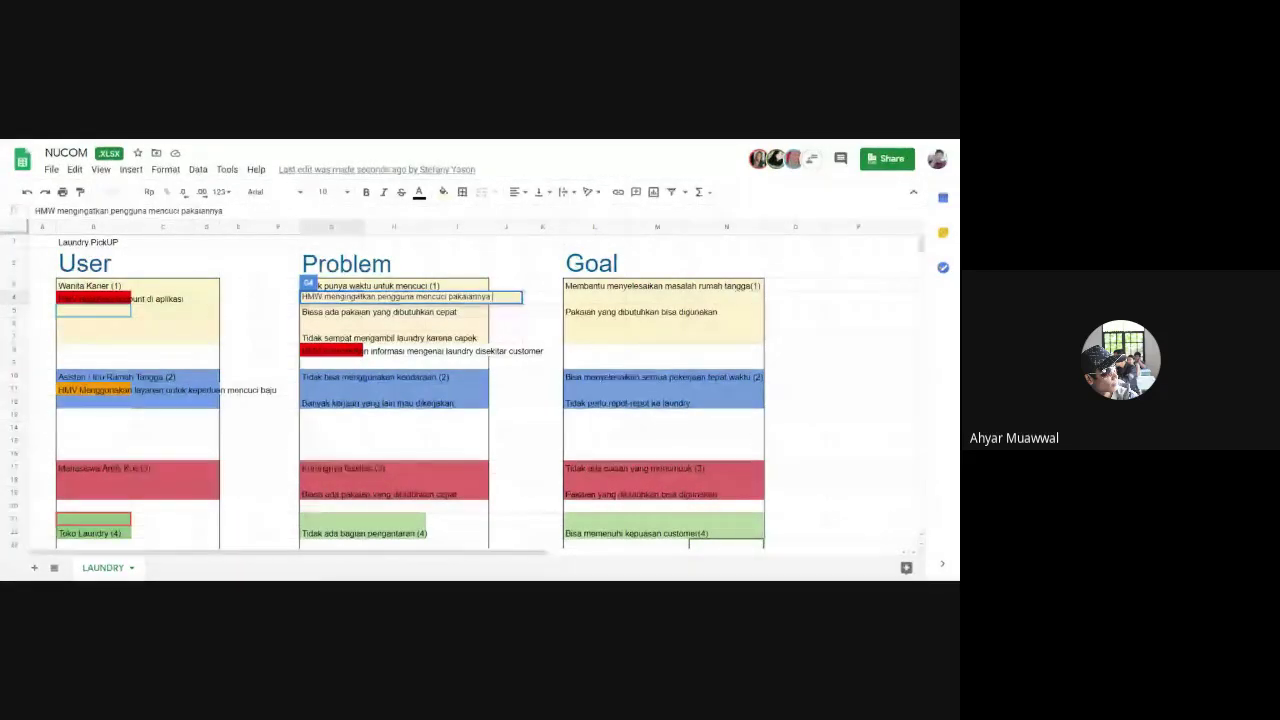
text( ?)
key(Return)
click(336, 299)
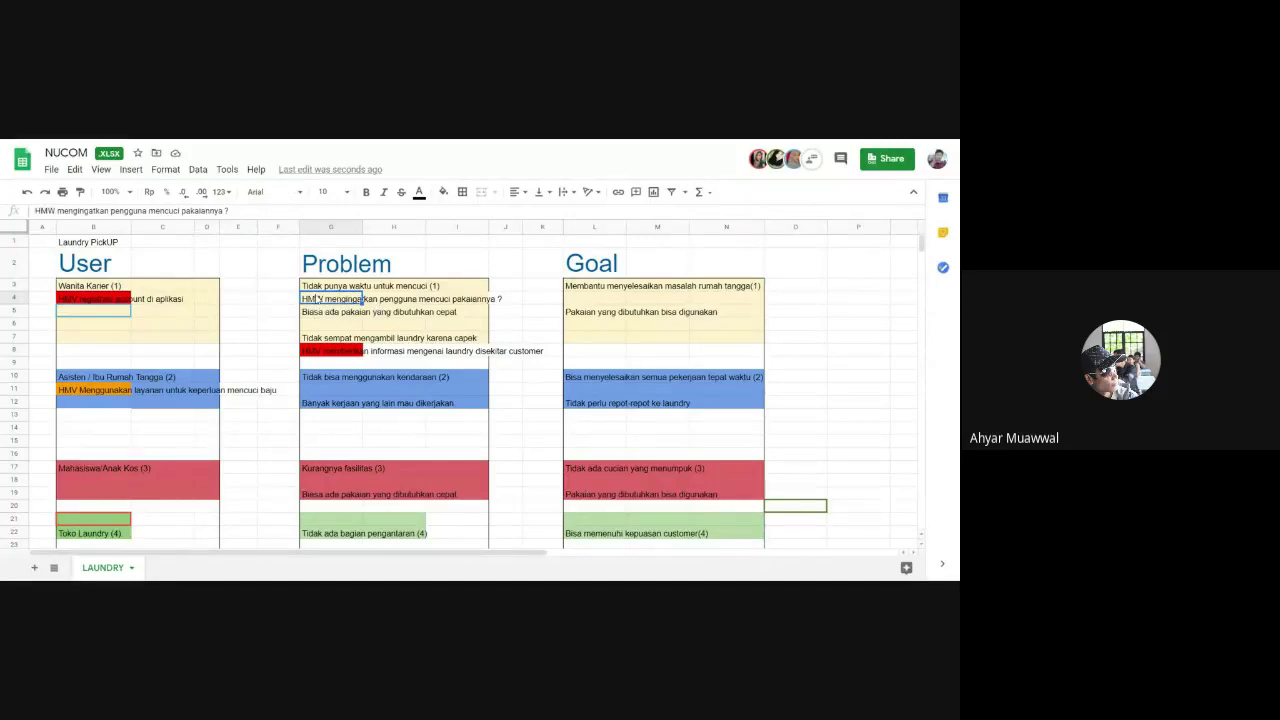
Add a second question for the same problem, "HMW memutar alarm pengingat waktu mencuci", in the adjacent cell H4.
drag(314, 287, 484, 289)
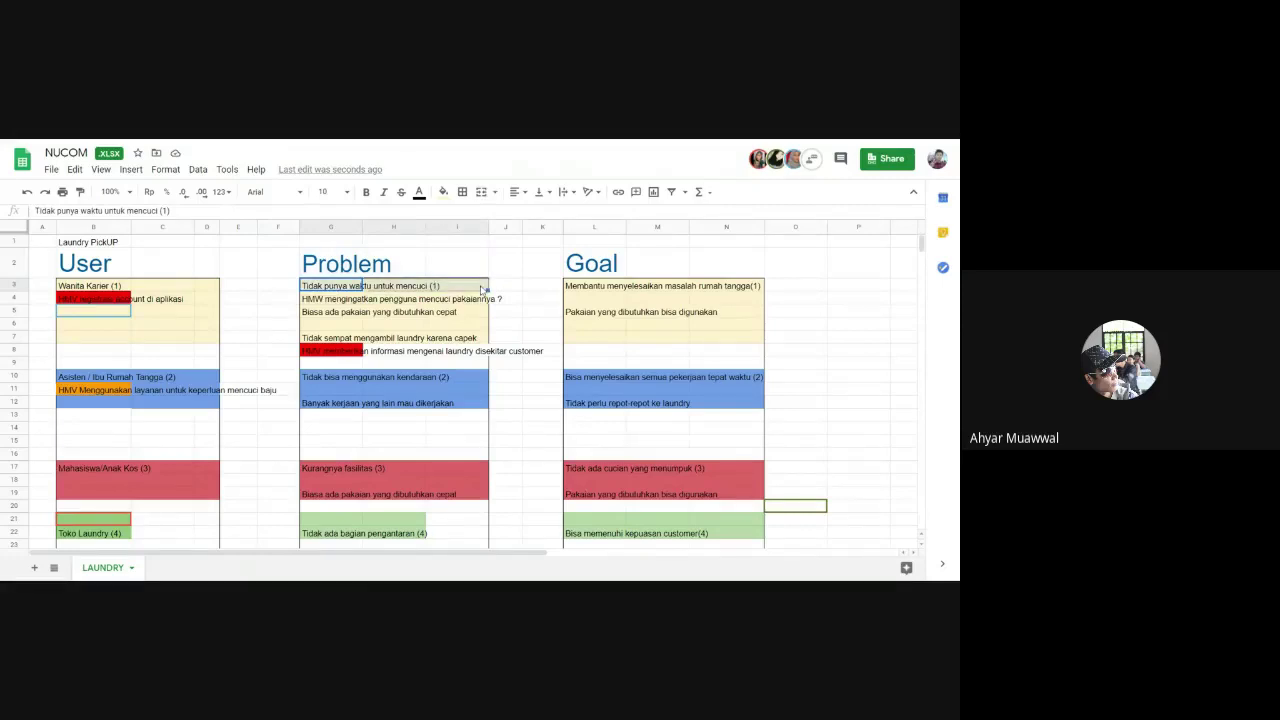
click(377, 303)
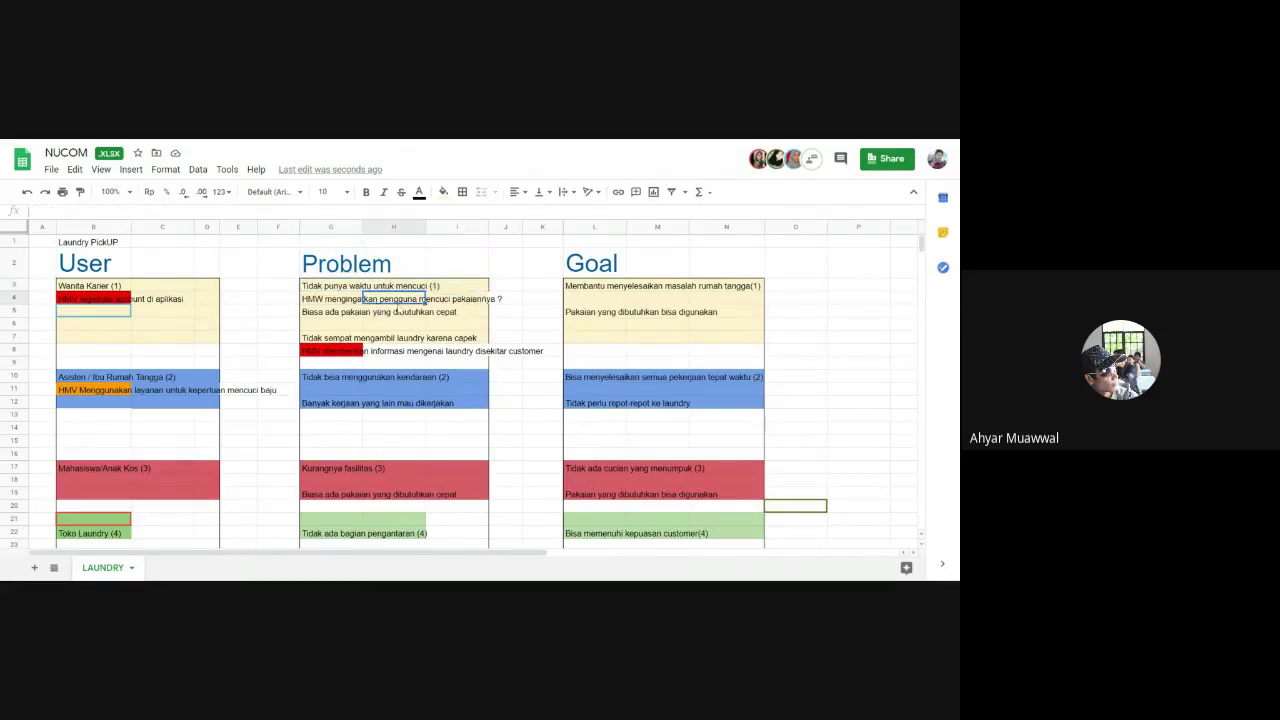
click(447, 301)
click(391, 302)
text(HMW)
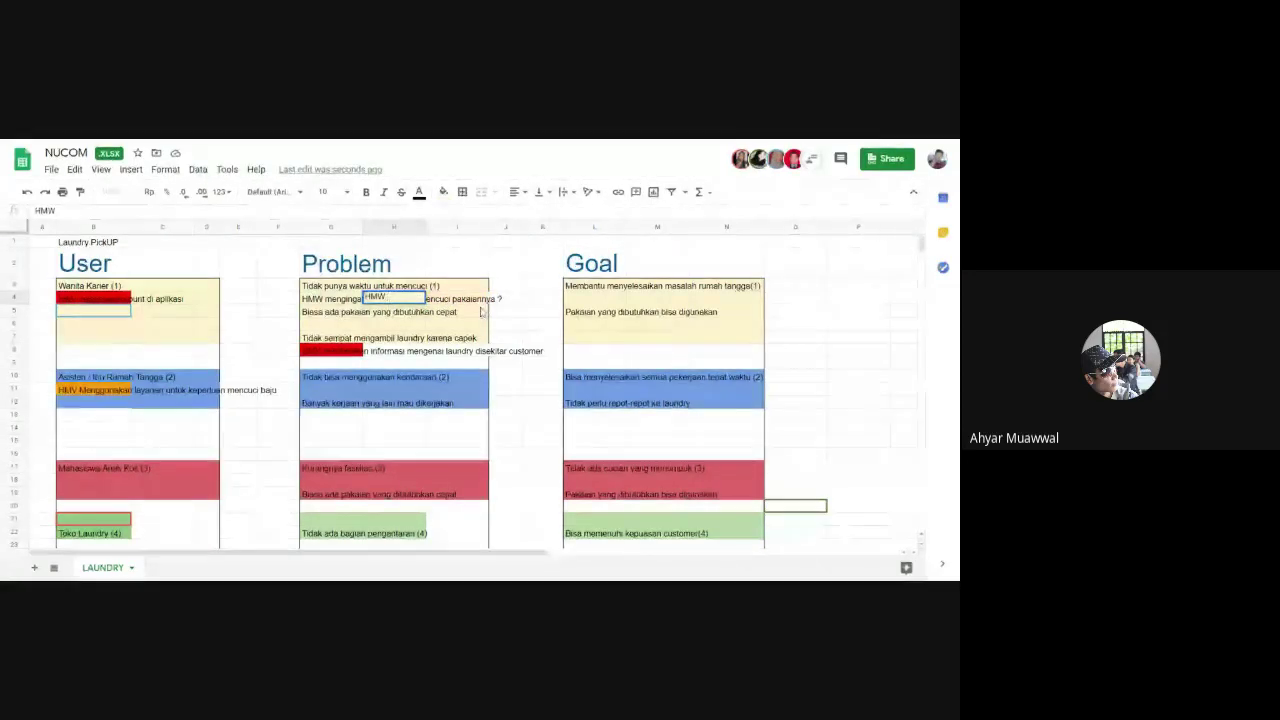
text( a)
key(BackSpace)
text(mem)
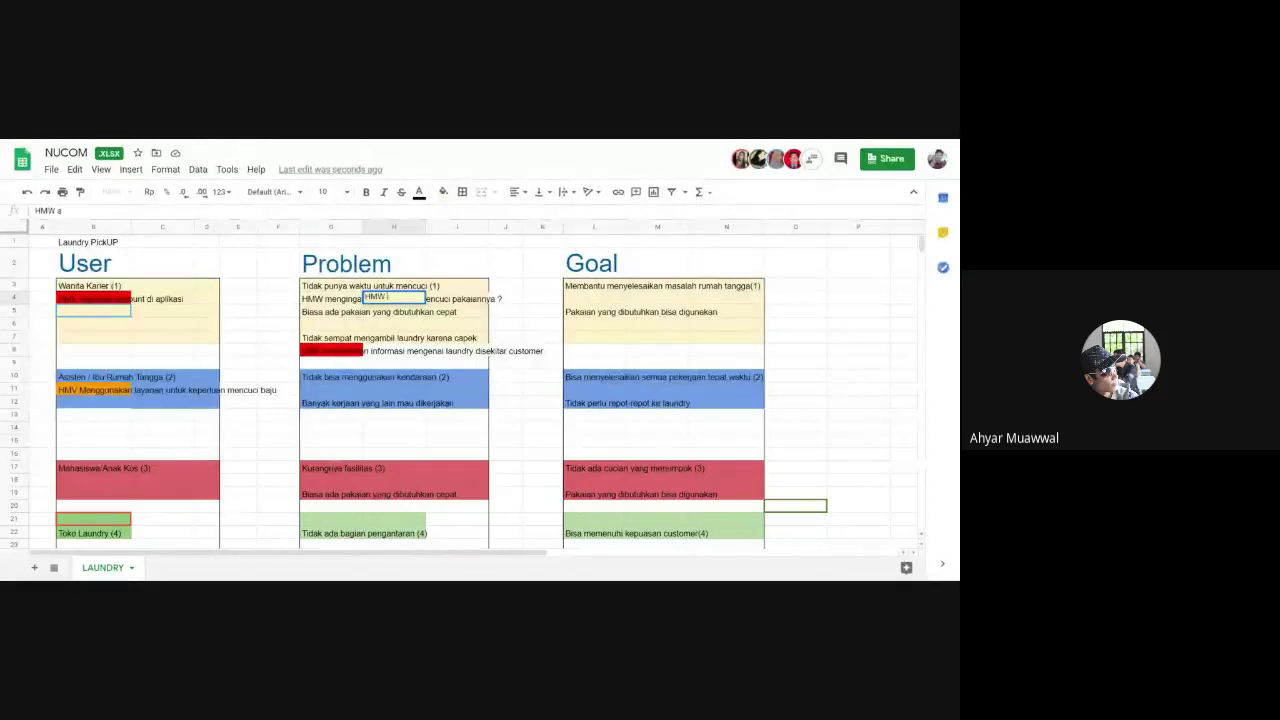
text(utar a)
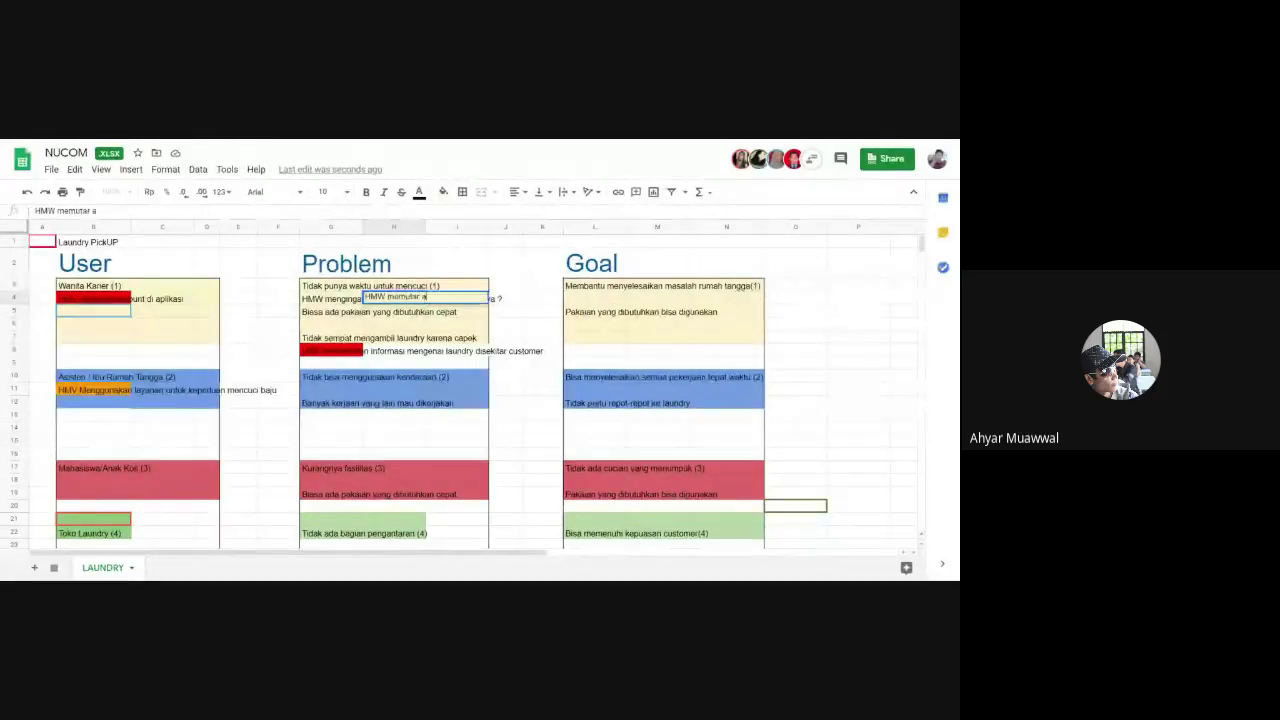
text(lat)
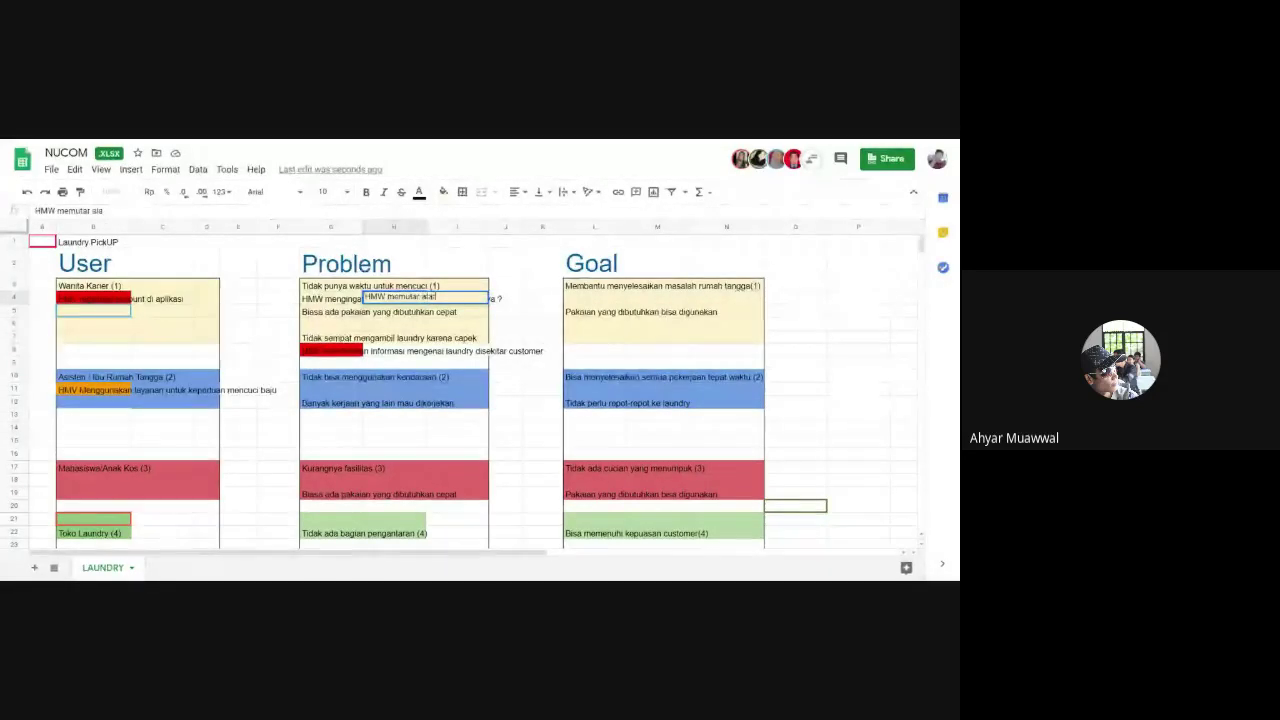
text(m pengingat)
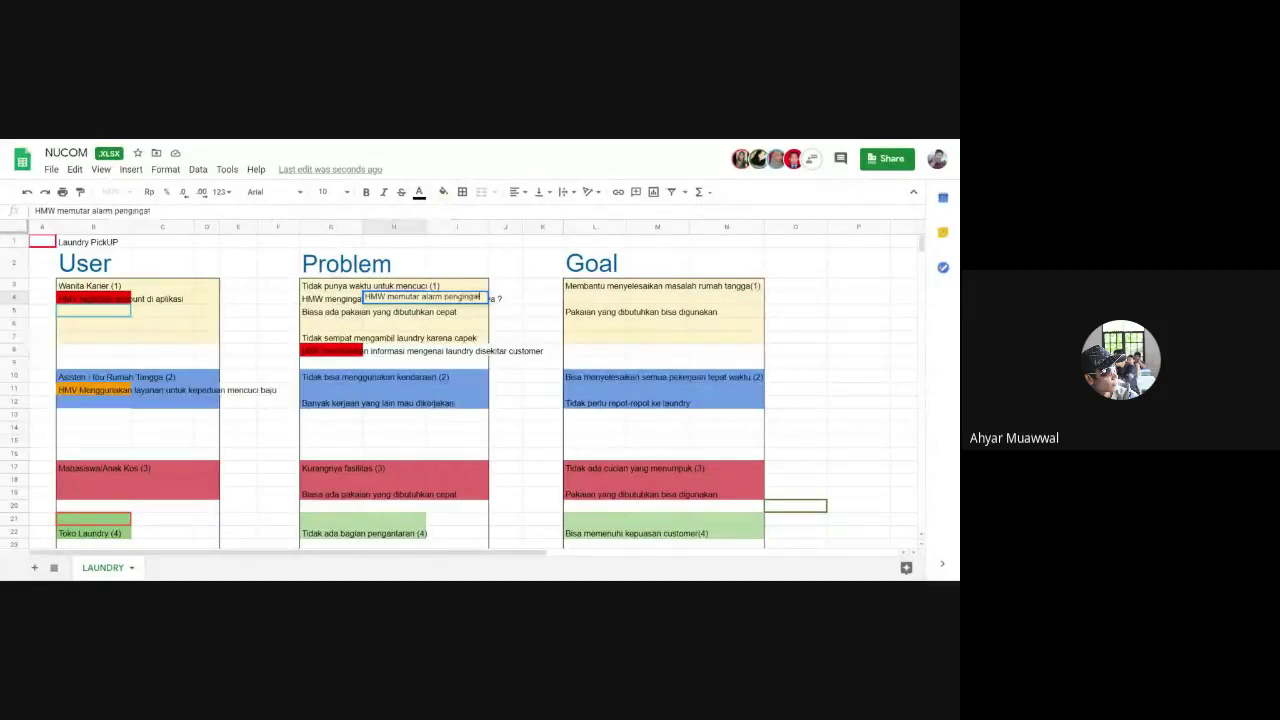
text(waktu mencucu)
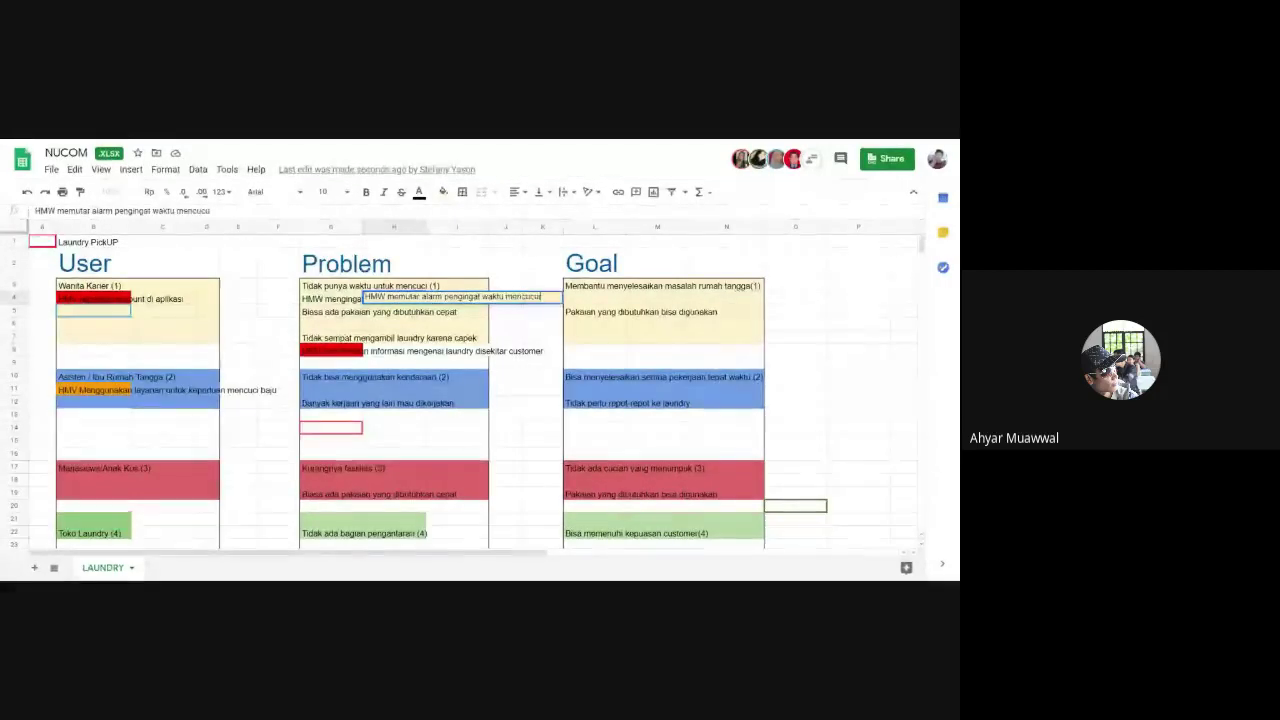
key(BackSpace)
text(i)
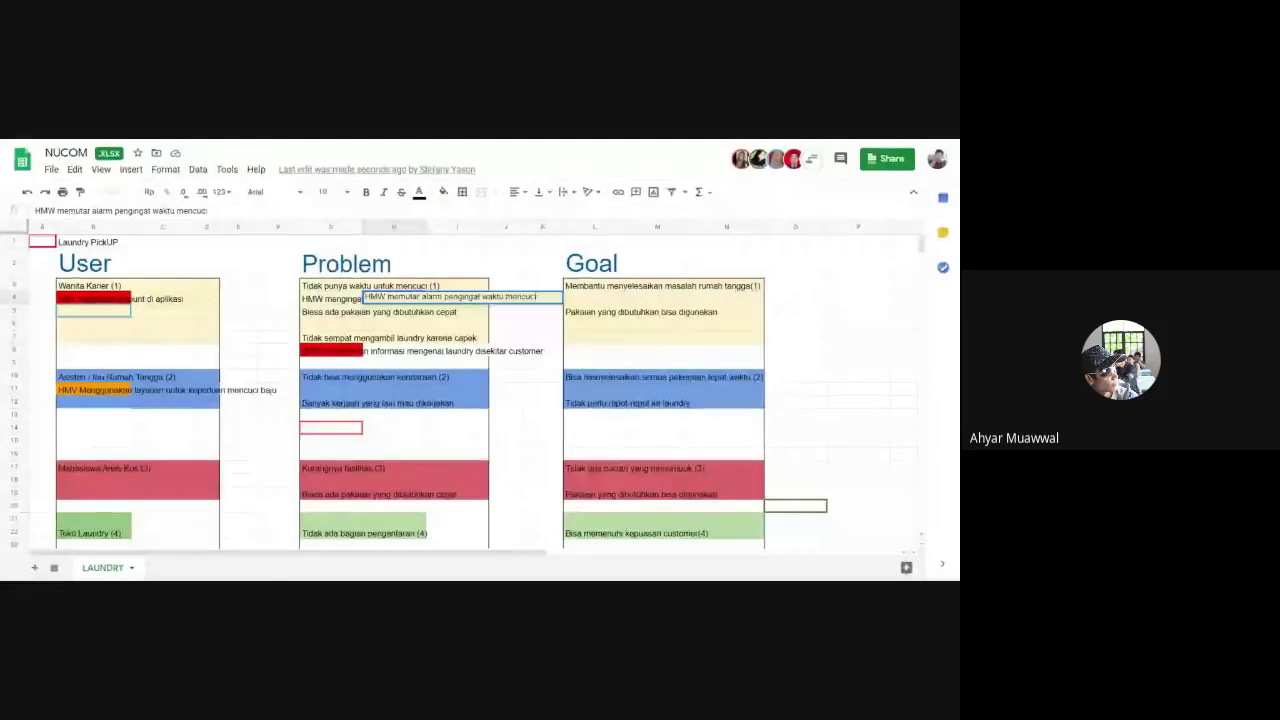
key(Return)
Examine the two HMW questions in G4 and H4 against the problem in row 3 above them.
key(Up)
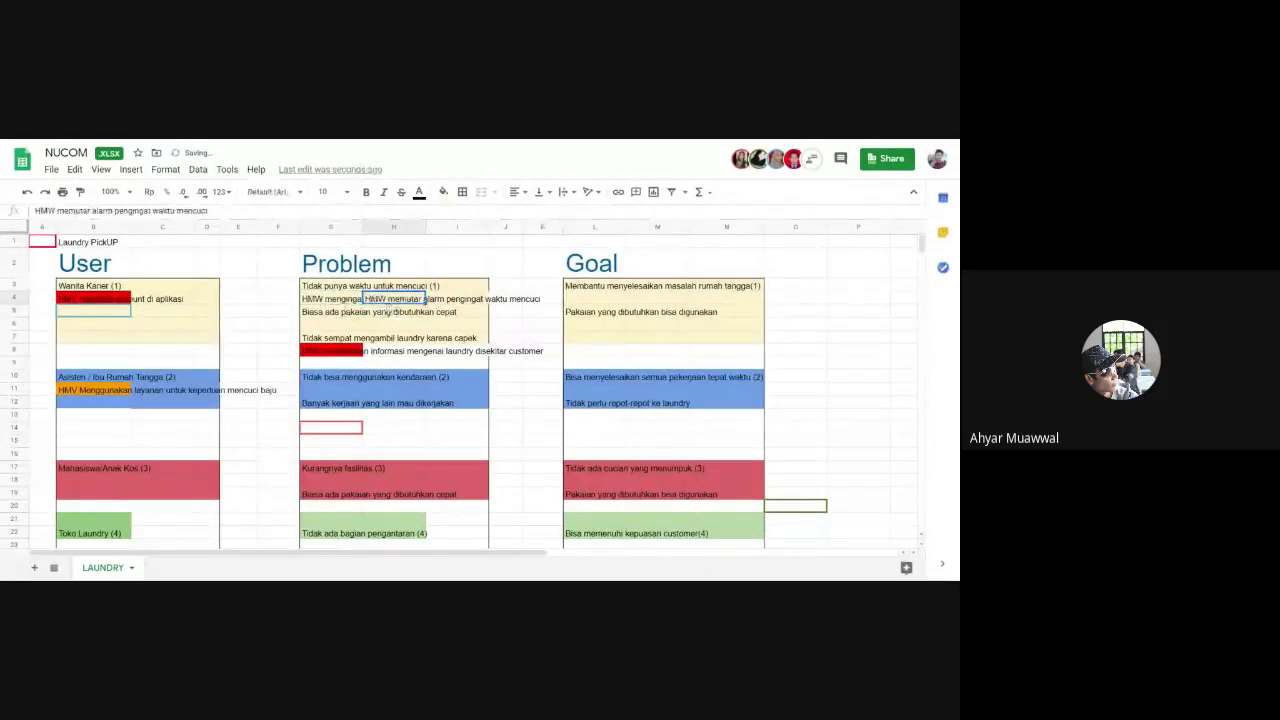
key(Left)
key(Right)
key(Left)
key(Right)
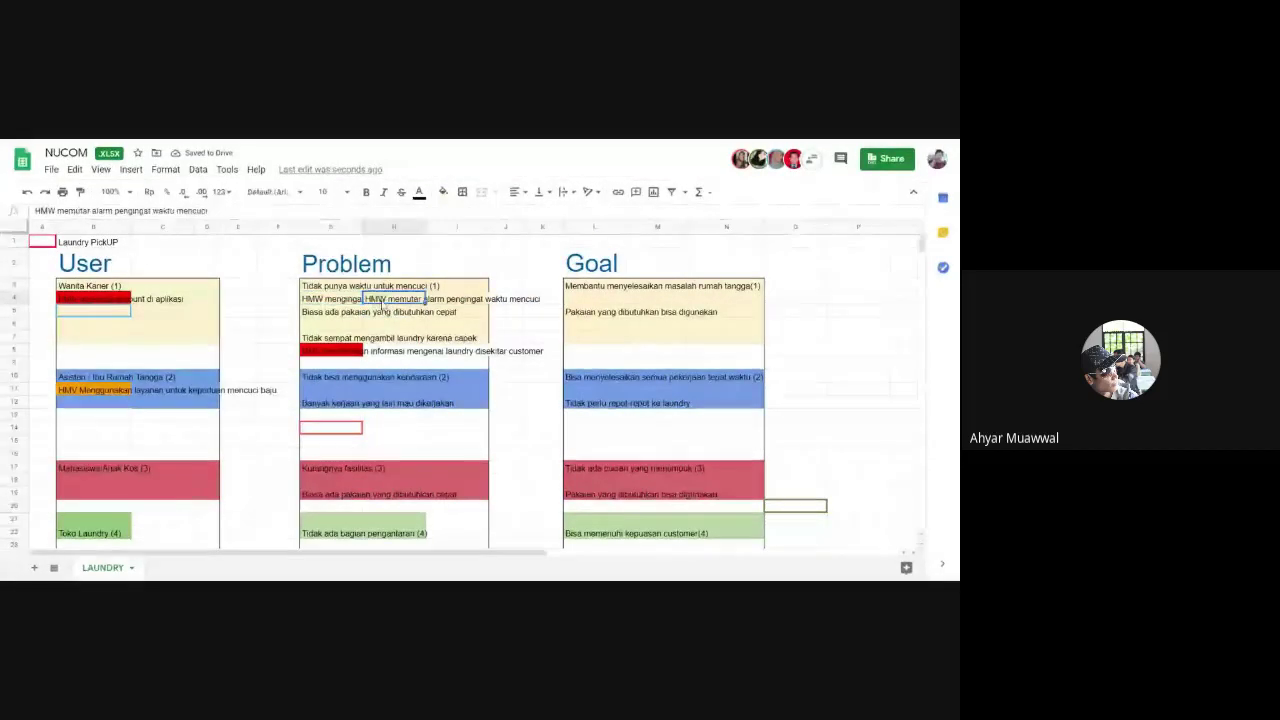
click(352, 300)
drag(340, 286, 450, 287)
click(342, 302)
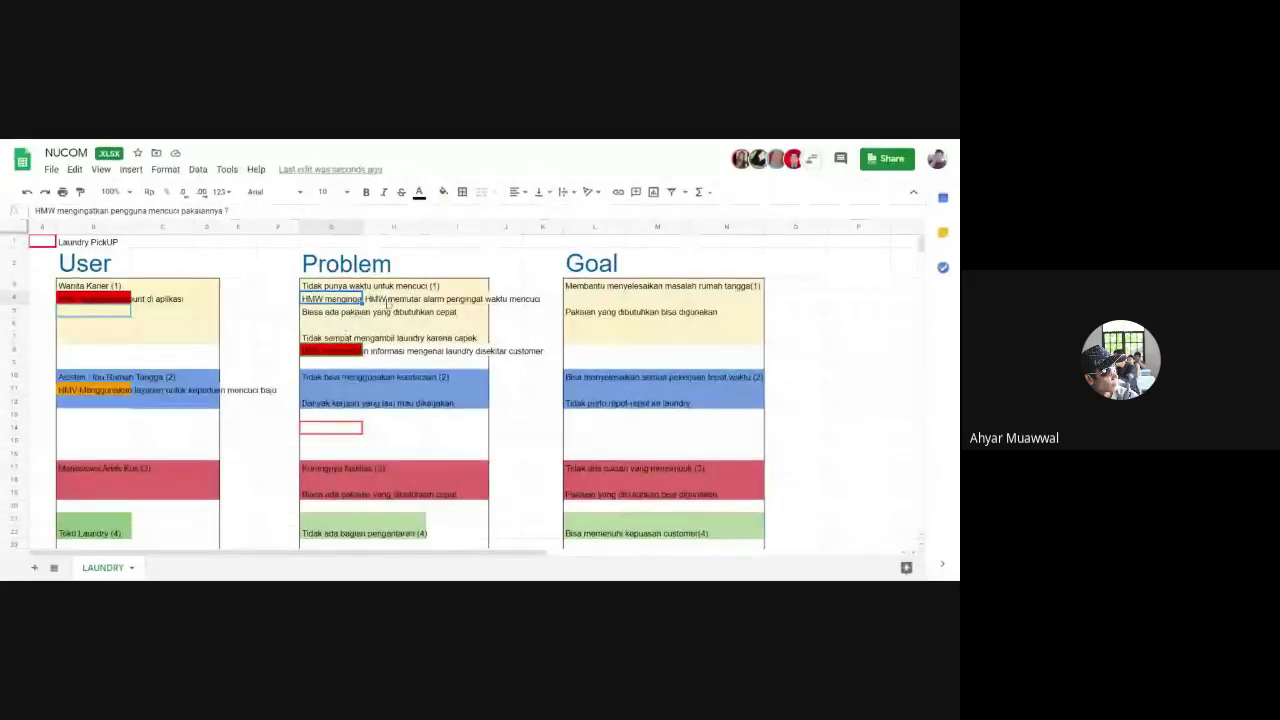
click(387, 302)
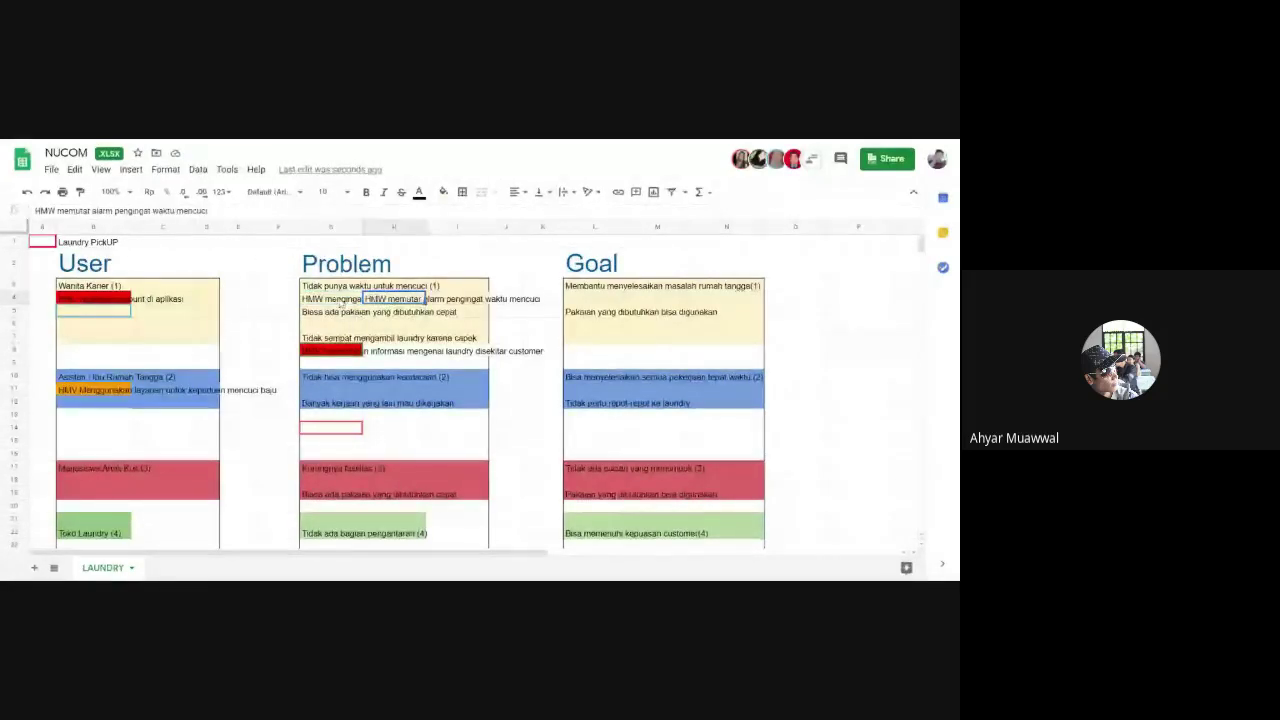
Delete the sample HMW questions from G4 and H4.
click(339, 303)
key(Delete)
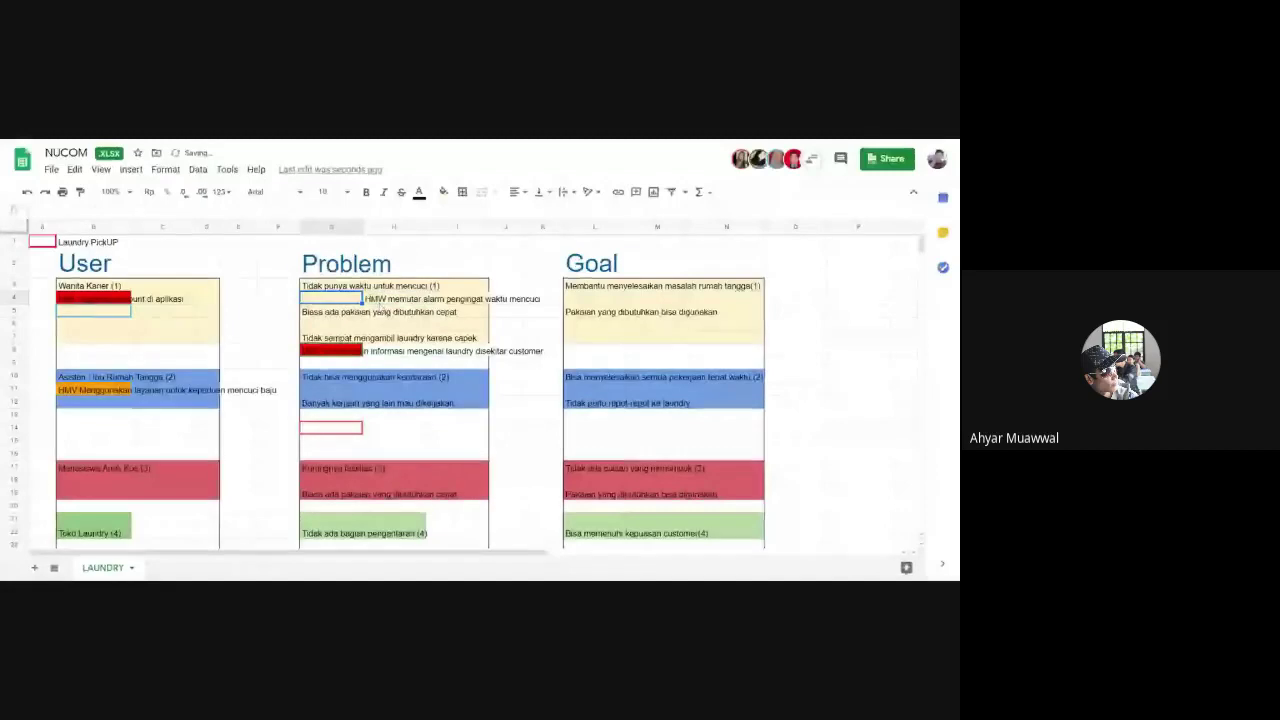
click(385, 300)
key(Delete)
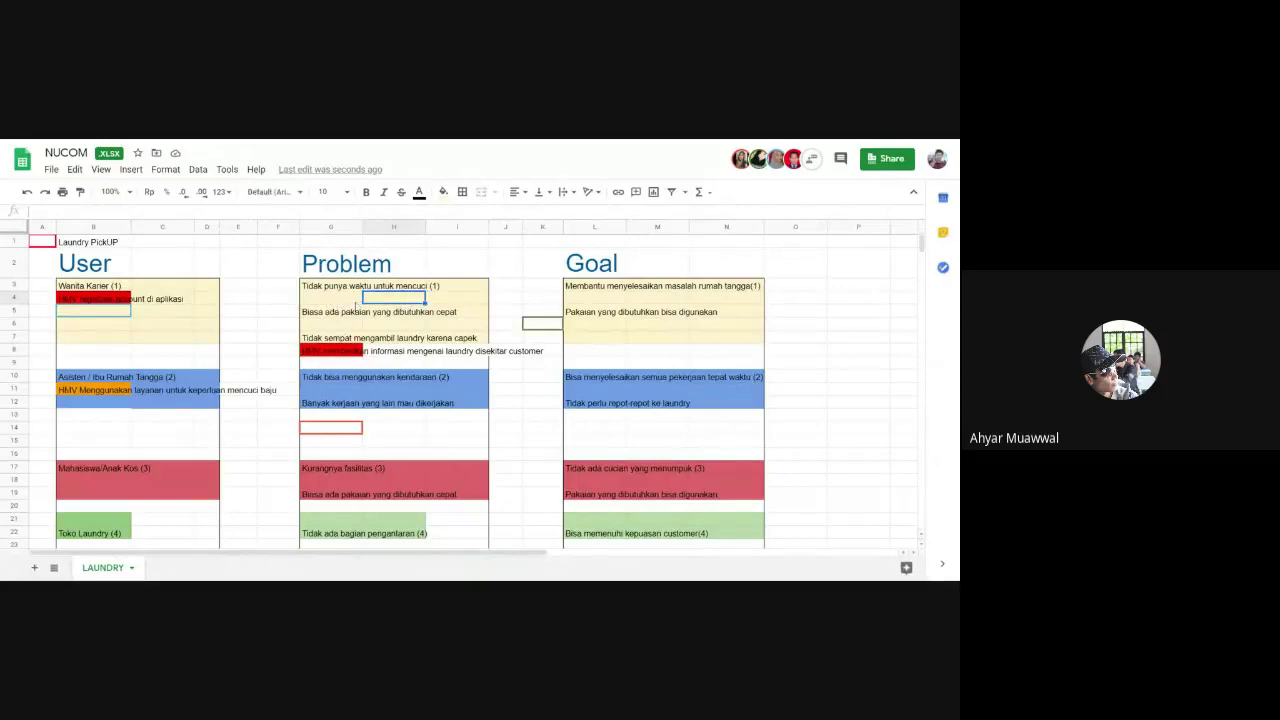
click(450, 302)
click(345, 300)
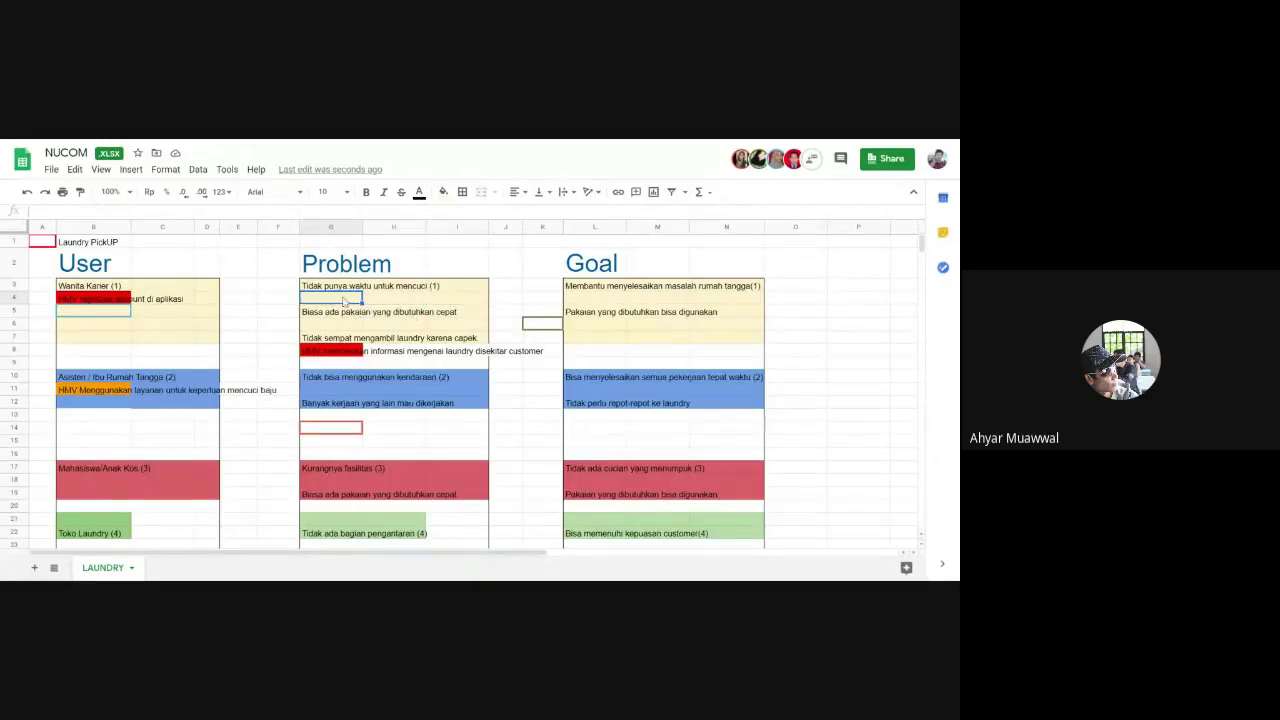
click(395, 298)
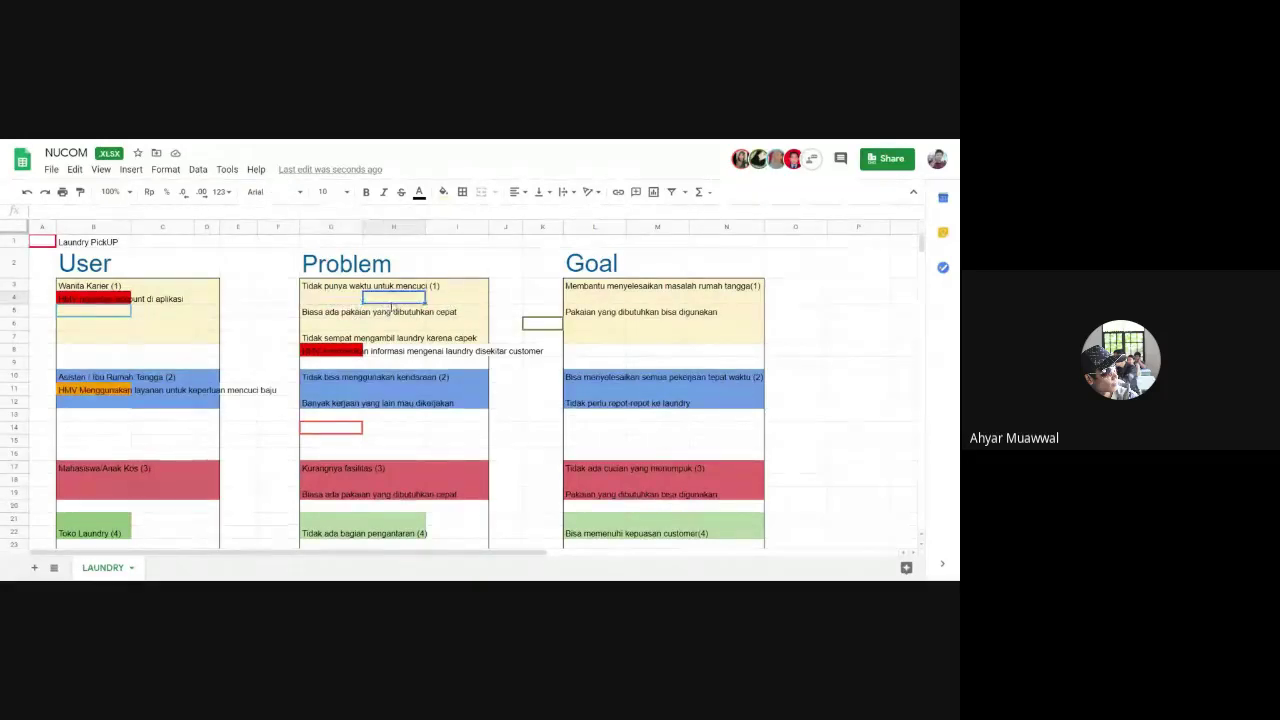
click(450, 288)
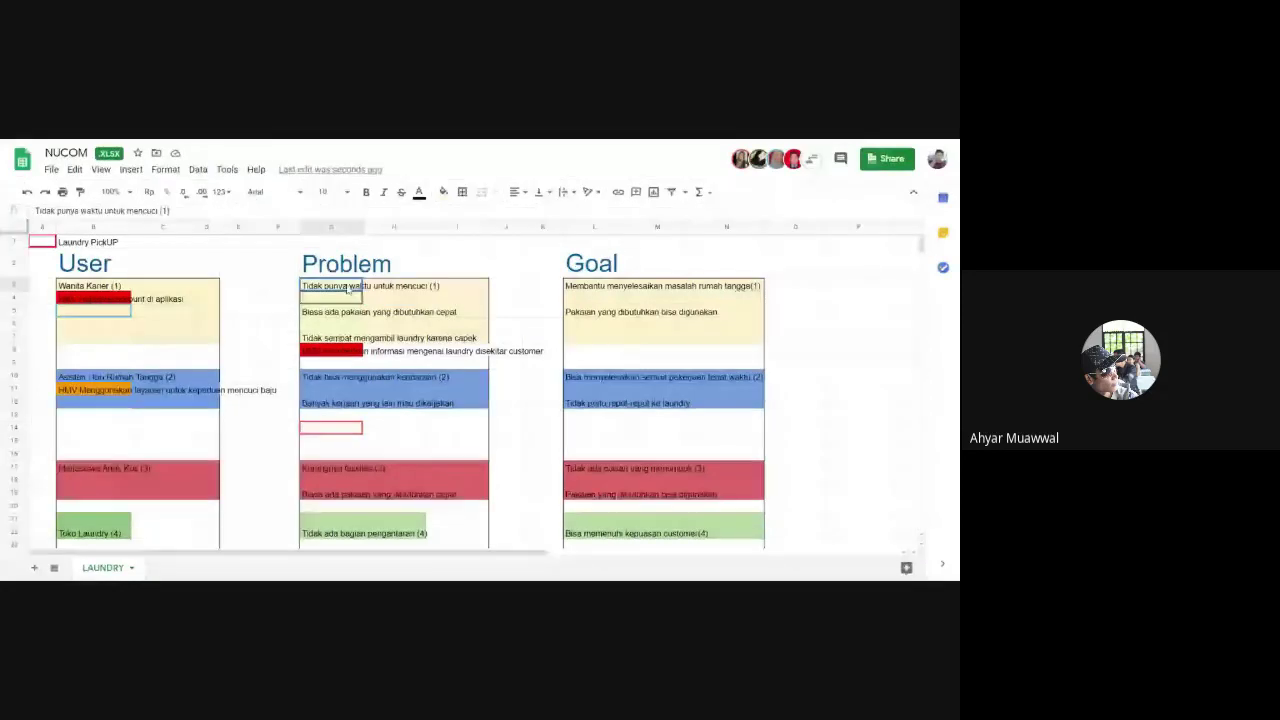
click(505, 298)
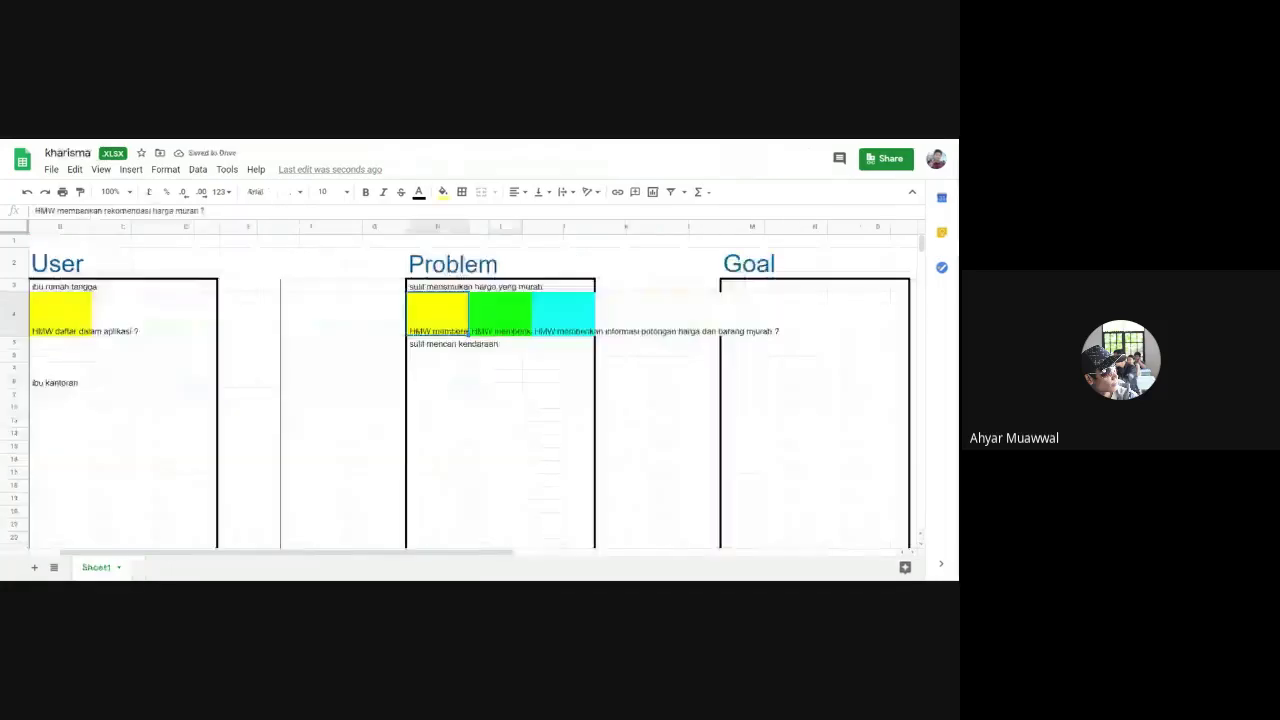
Wrap the text of the yellow, green and cyan HMW cells H4, I4 and J4 in the kharisma Problem column.
click(566, 192)
click(580, 213)
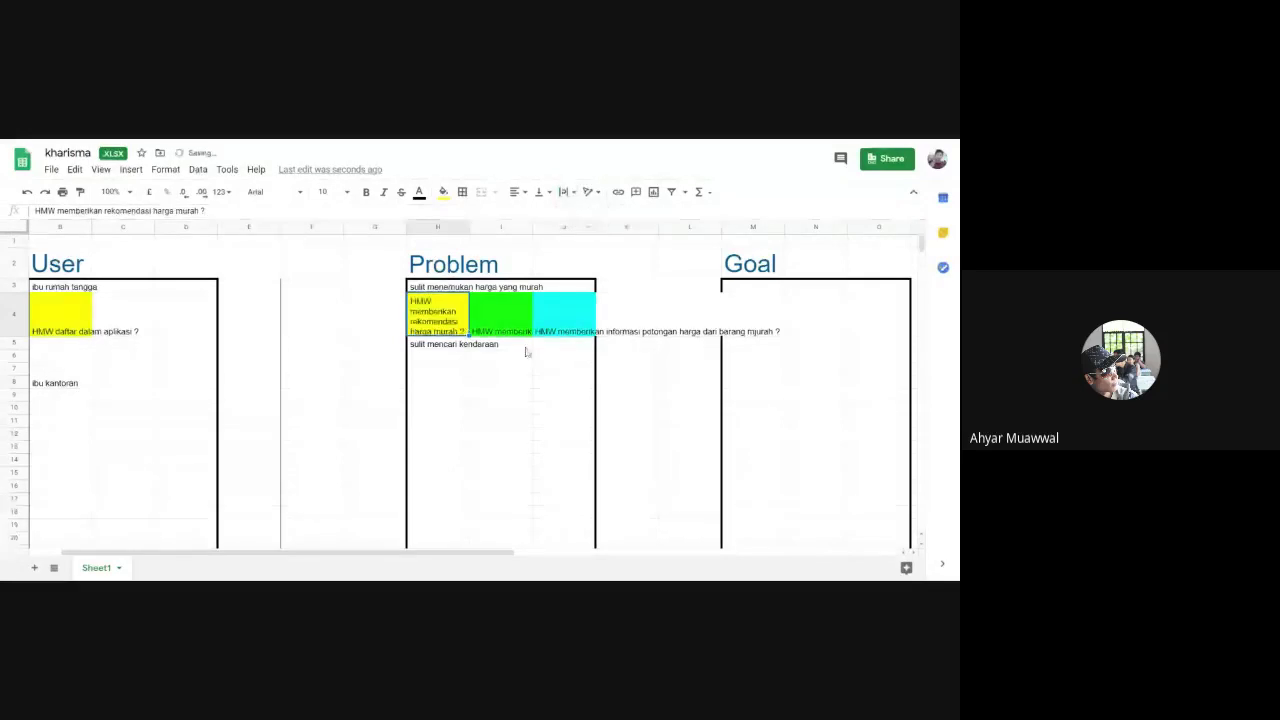
click(505, 322)
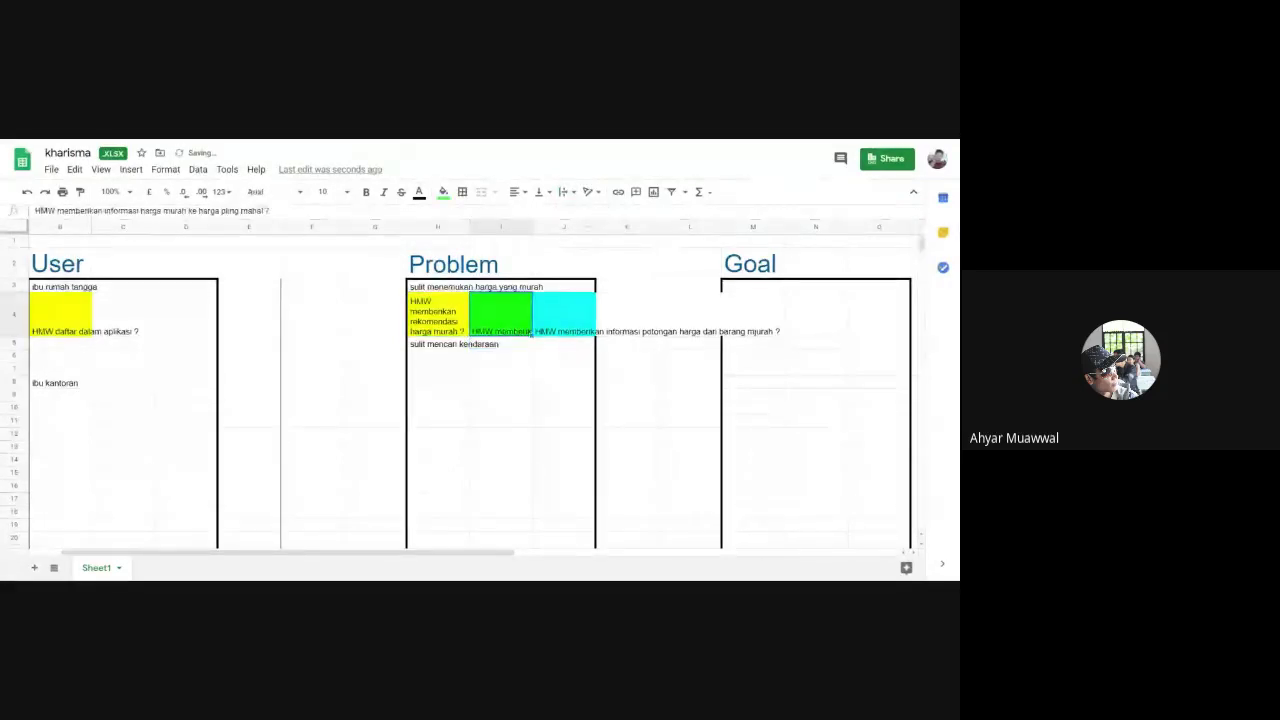
click(566, 192)
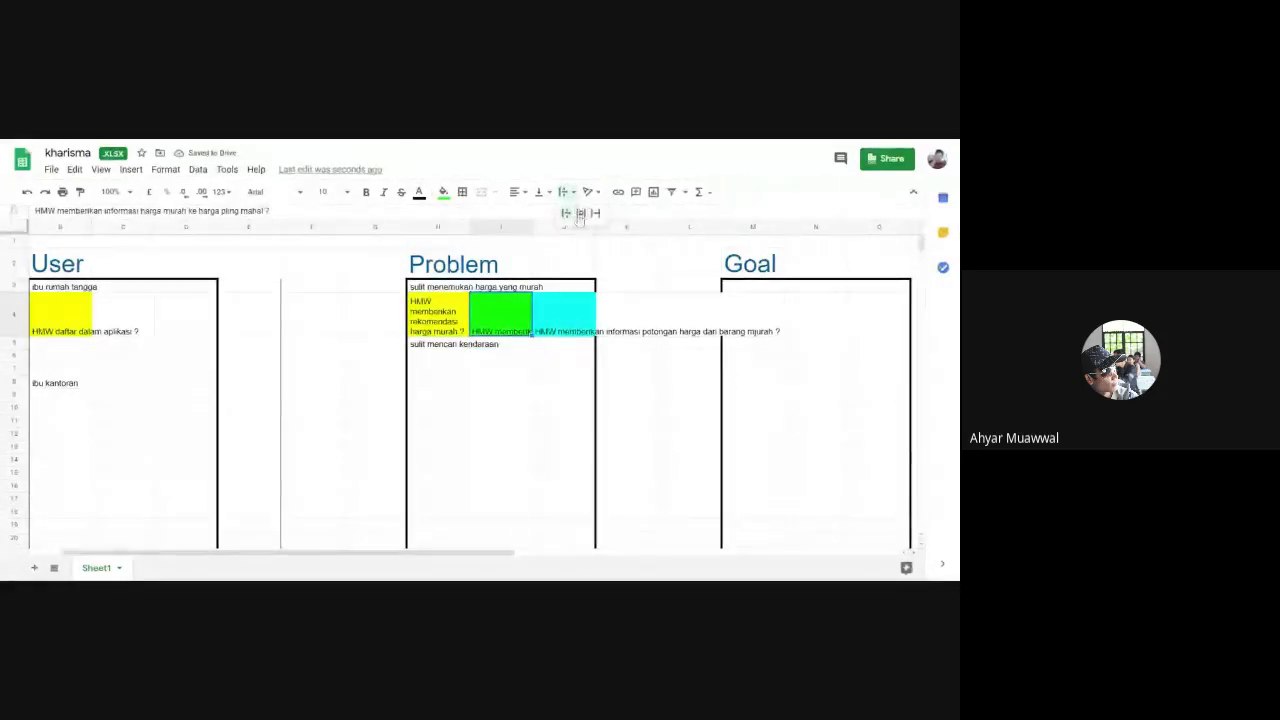
click(580, 213)
click(565, 315)
click(566, 192)
click(580, 213)
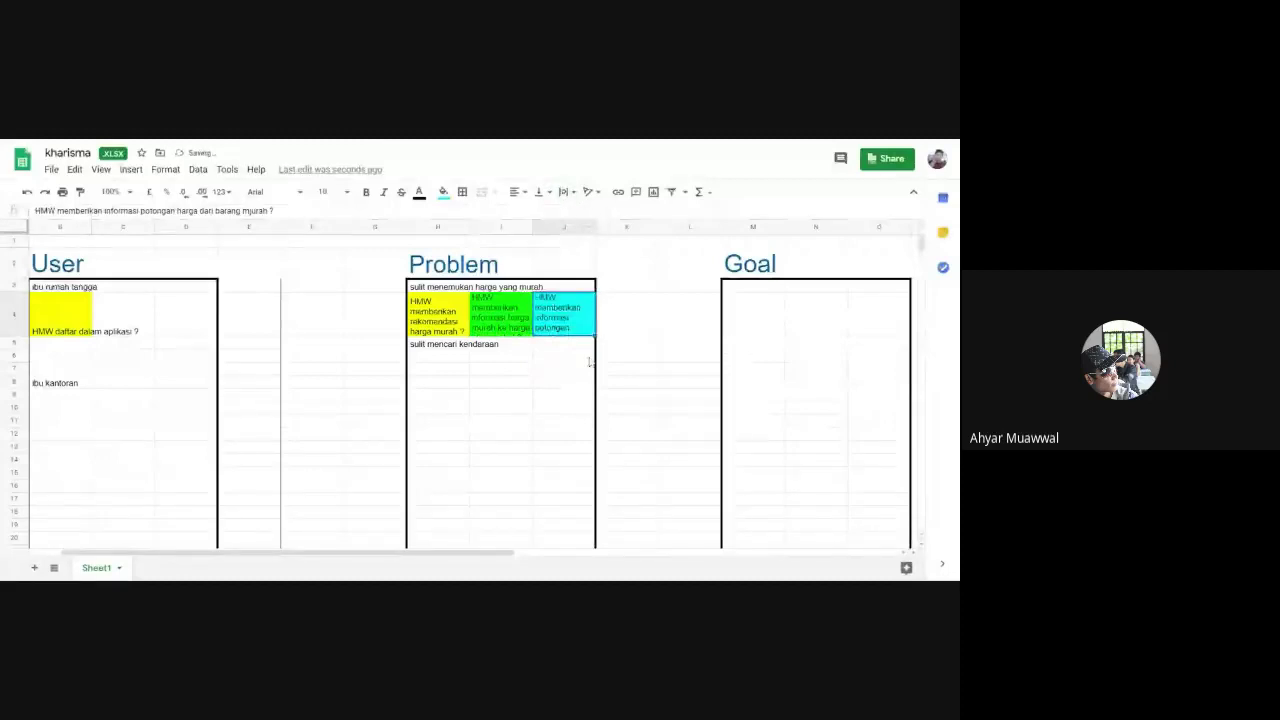
Increase the height of row 4 slightly to fit more of the wrapped HMW questions.
click(627, 343)
click(24, 312)
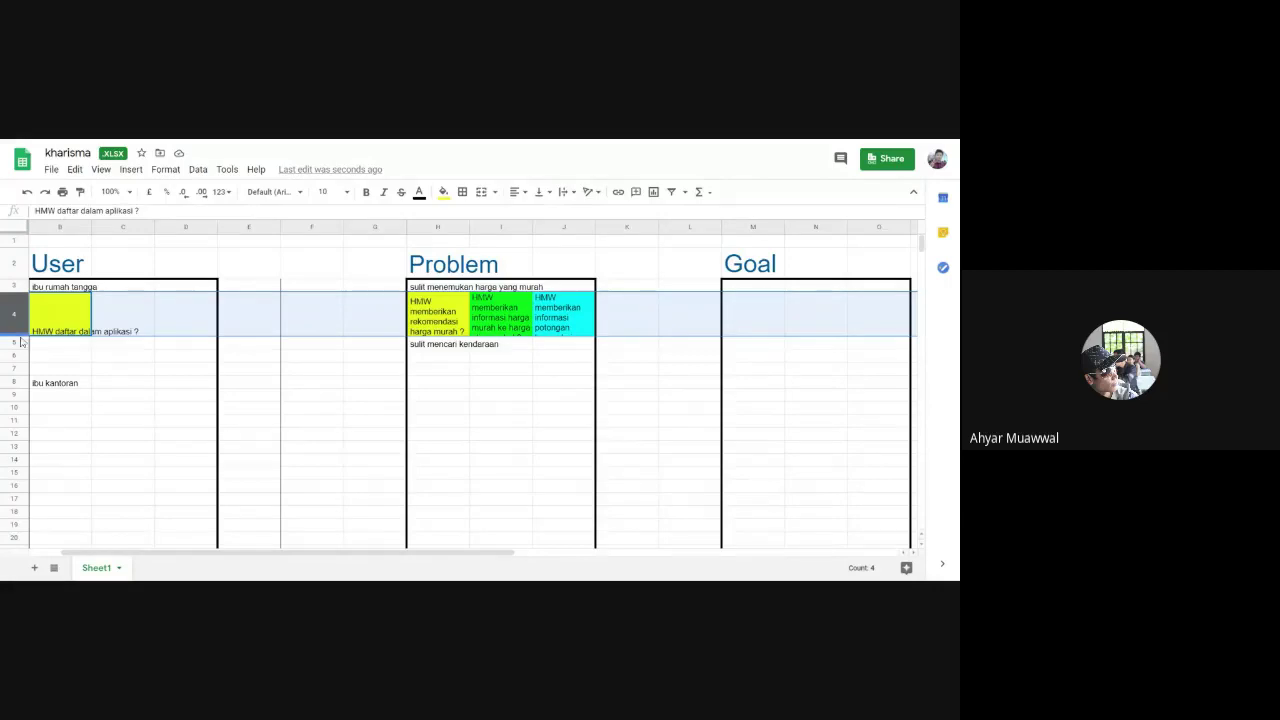
drag(18, 336, 26, 345)
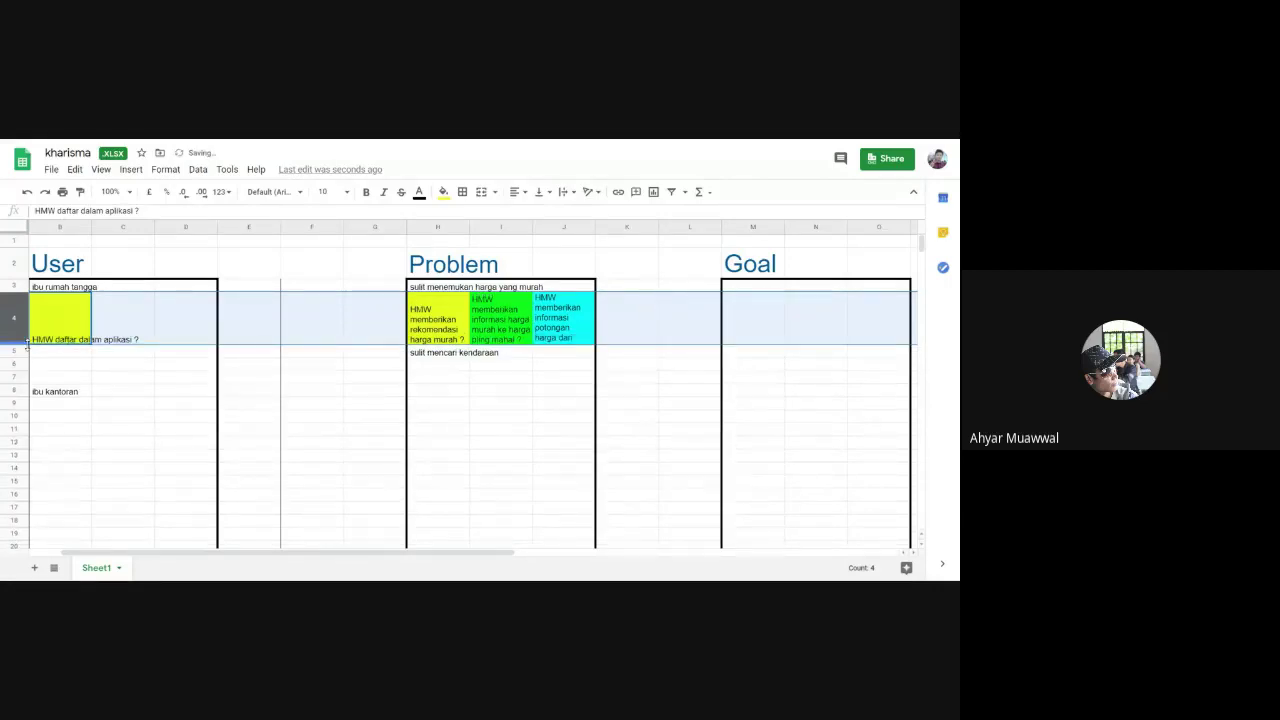
Enlarge row 4 of the kharisma sheet until the full wrapped HMW questions in H4, I4 and J4 fit.
click(488, 326)
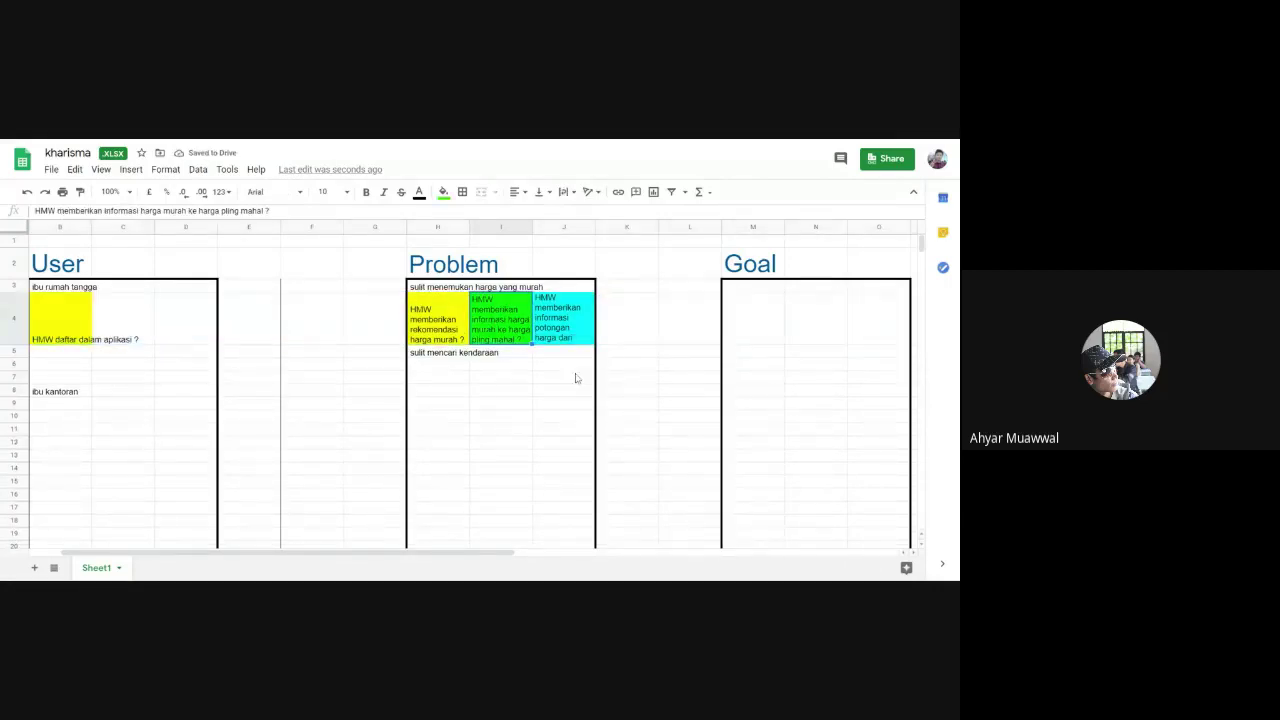
drag(18, 344, 22, 364)
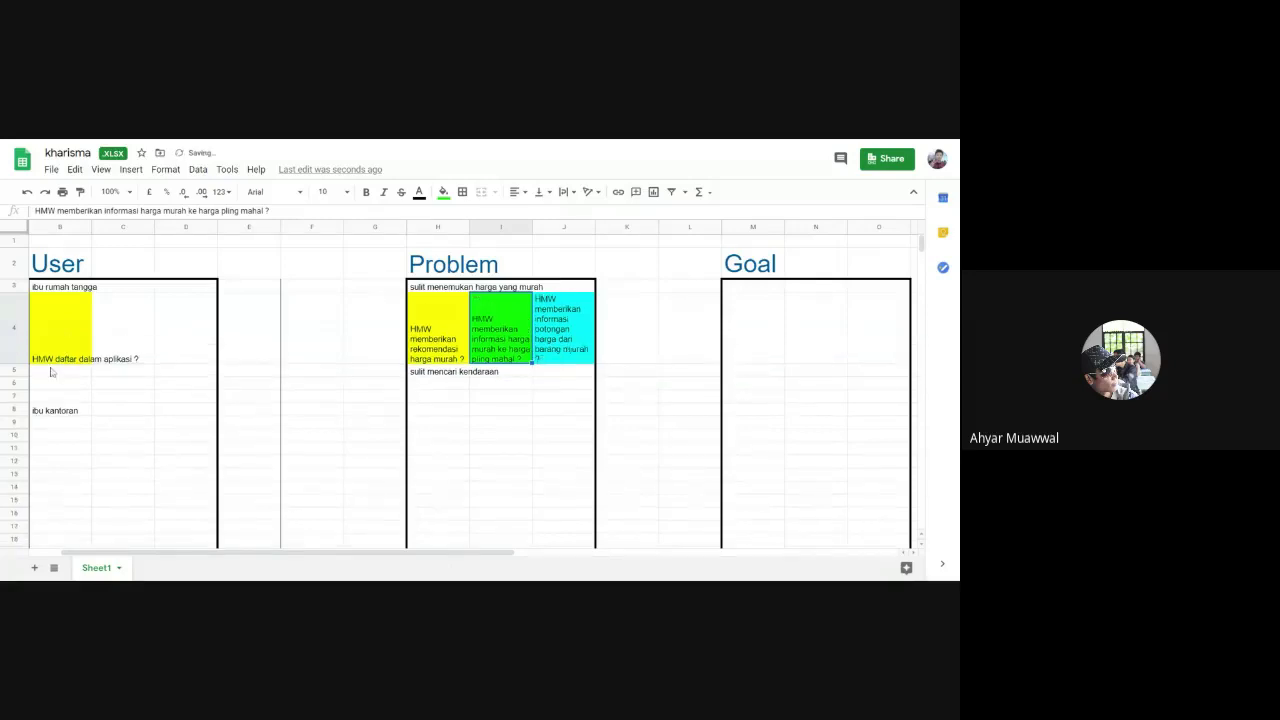
click(627, 434)
click(456, 300)
drag(446, 290, 566, 326)
click(438, 288)
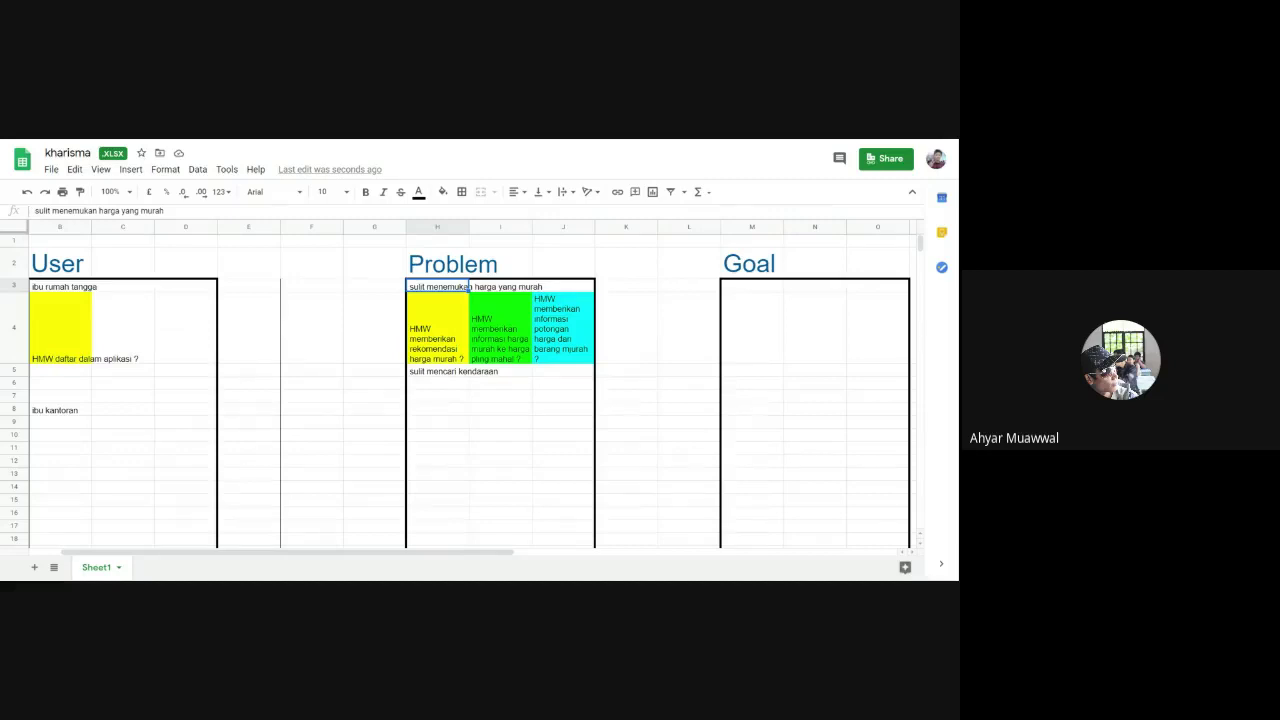
Check the online countdown timer, and in the SEGITIGA PEMUDA sheet compare the three problems in G3 to G5 with the first users in column B.
key(ctrl+Tab)
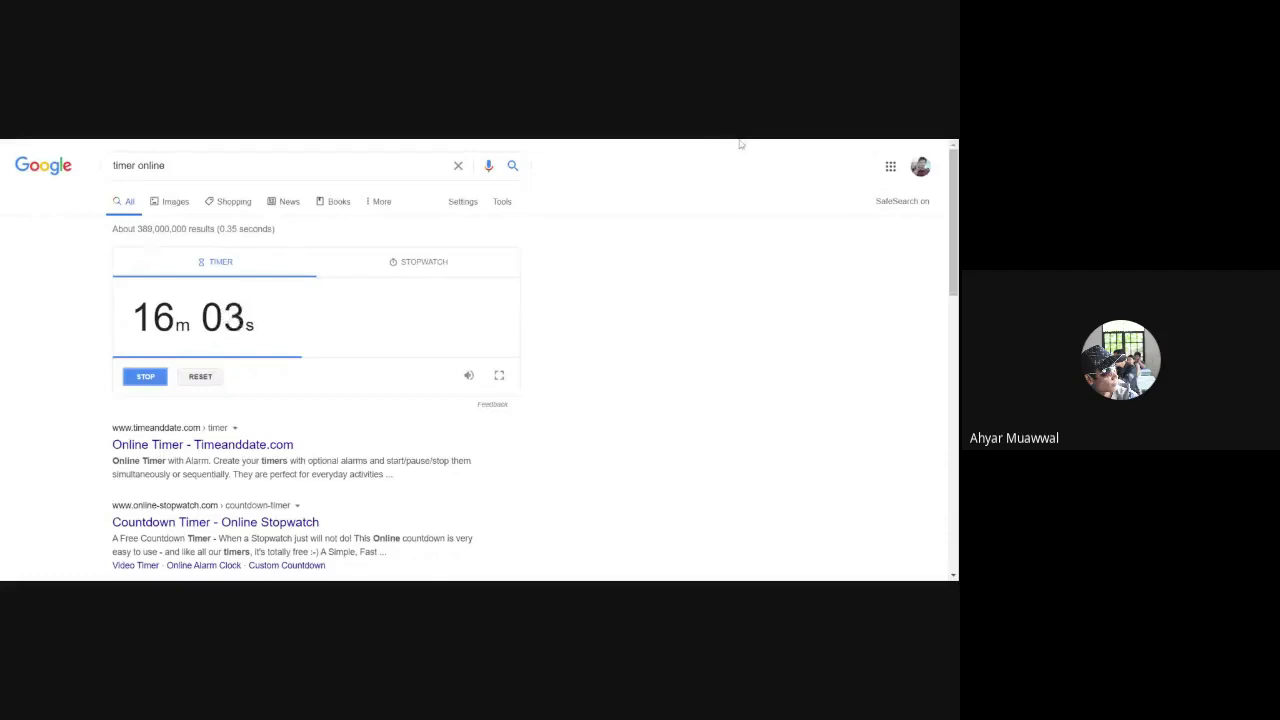
key(ctrl+Tab)
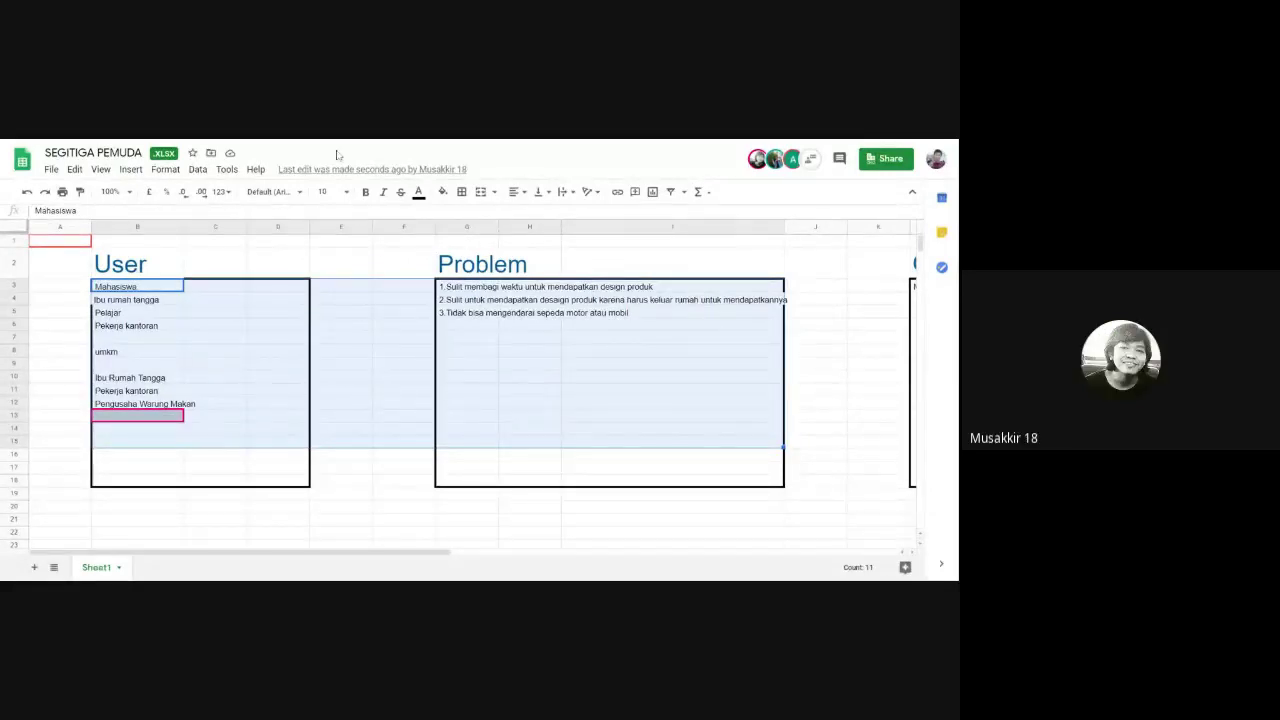
click(485, 304)
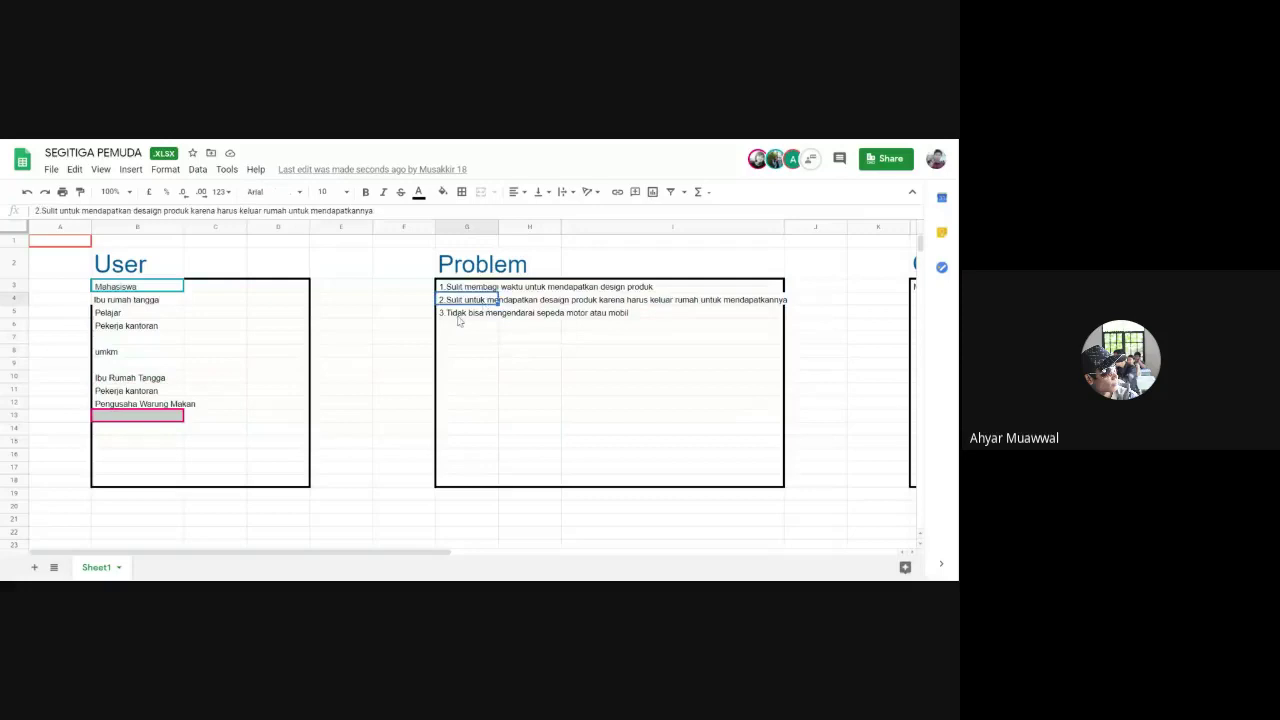
click(458, 316)
click(472, 335)
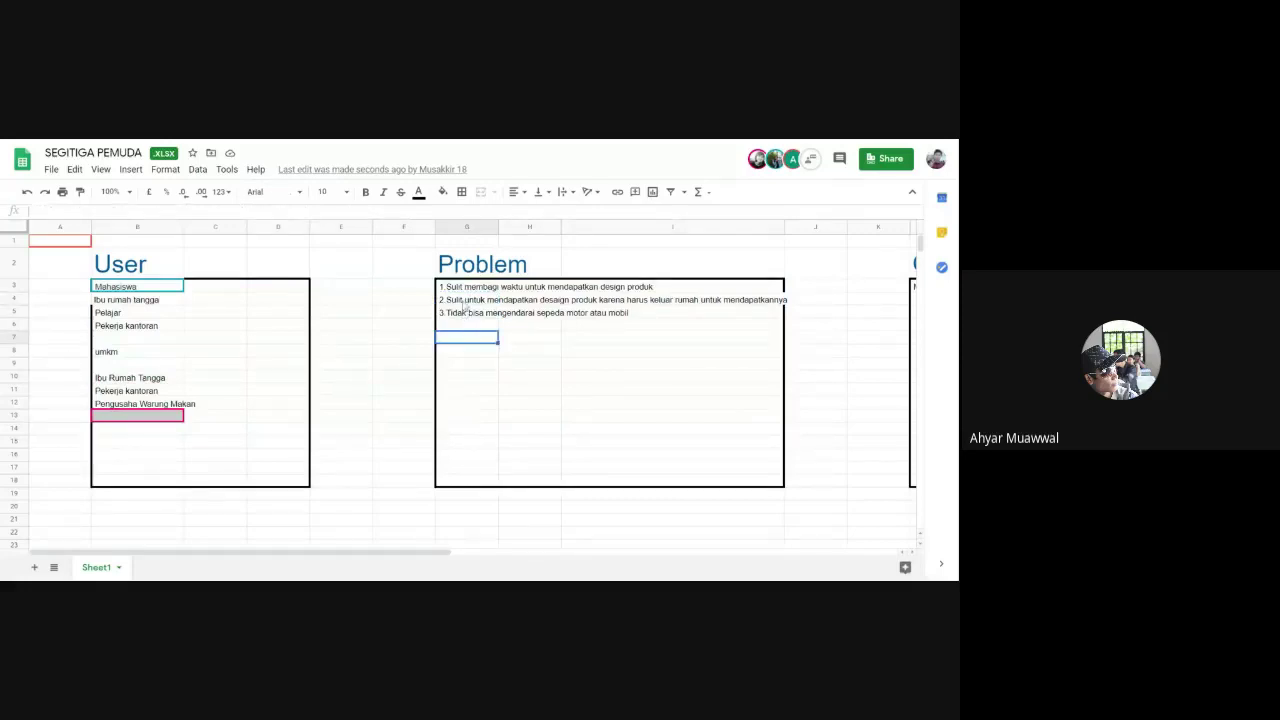
click(467, 326)
click(465, 313)
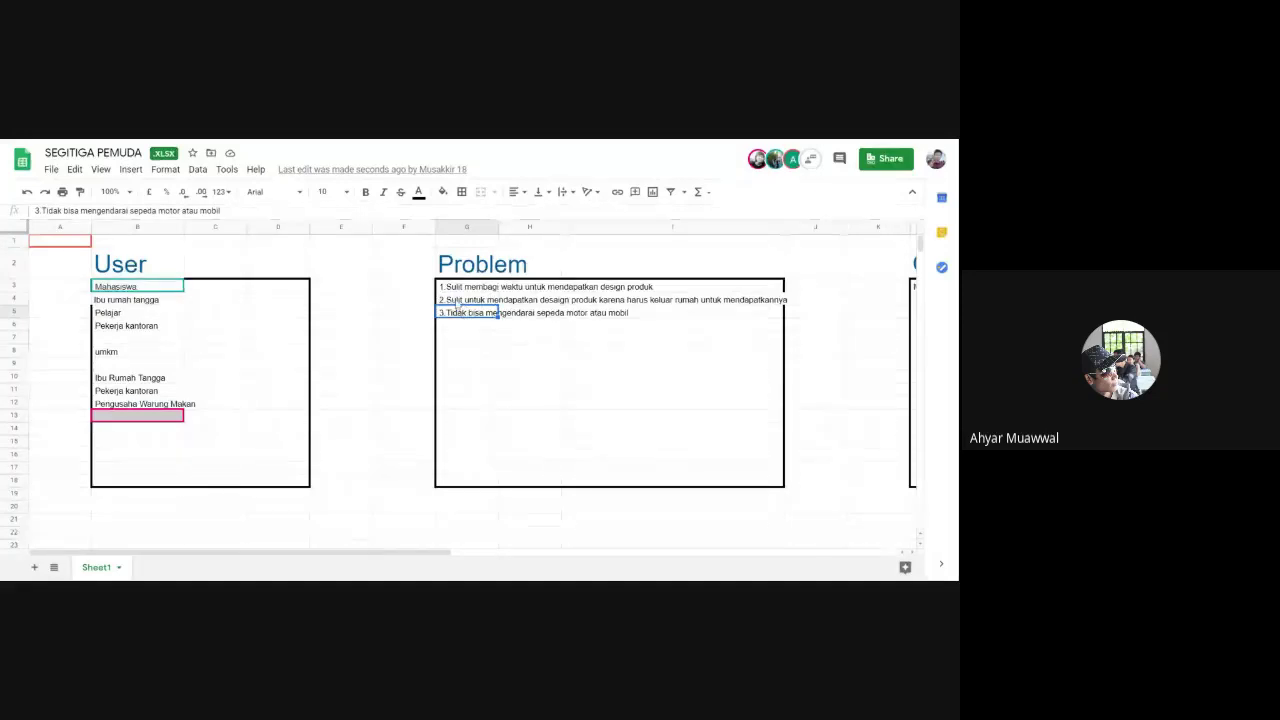
click(618, 290)
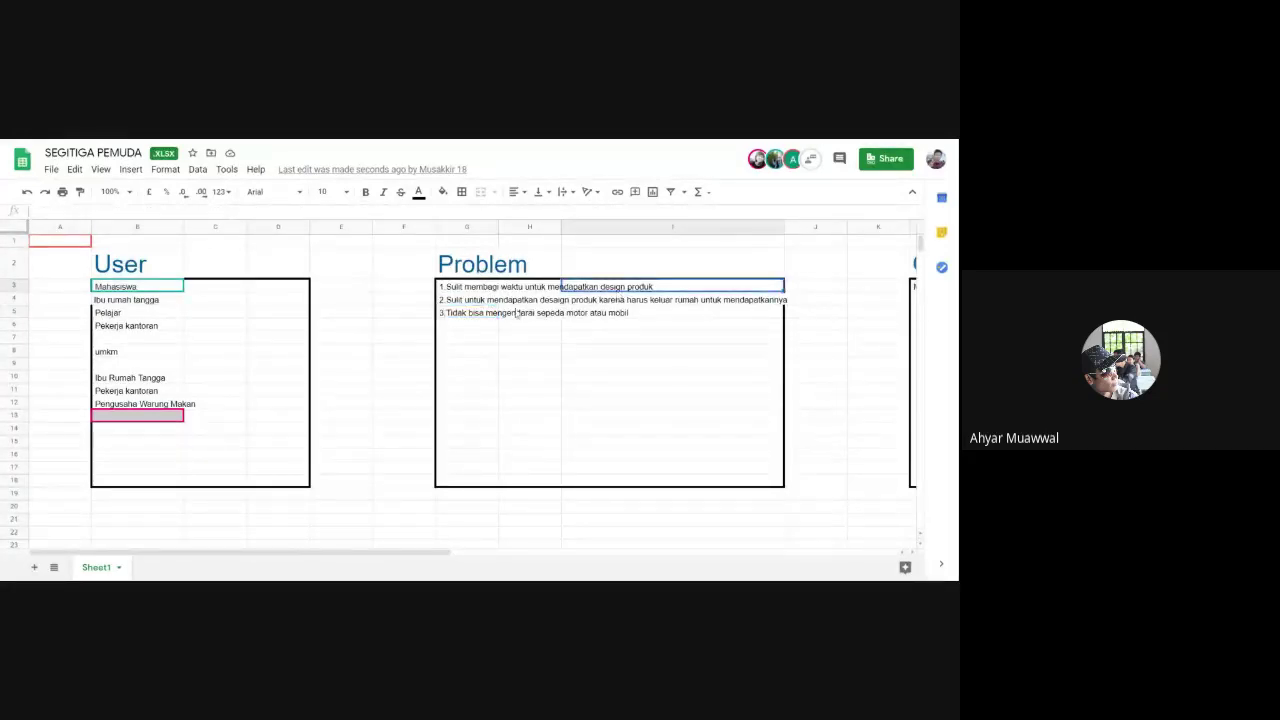
click(487, 290)
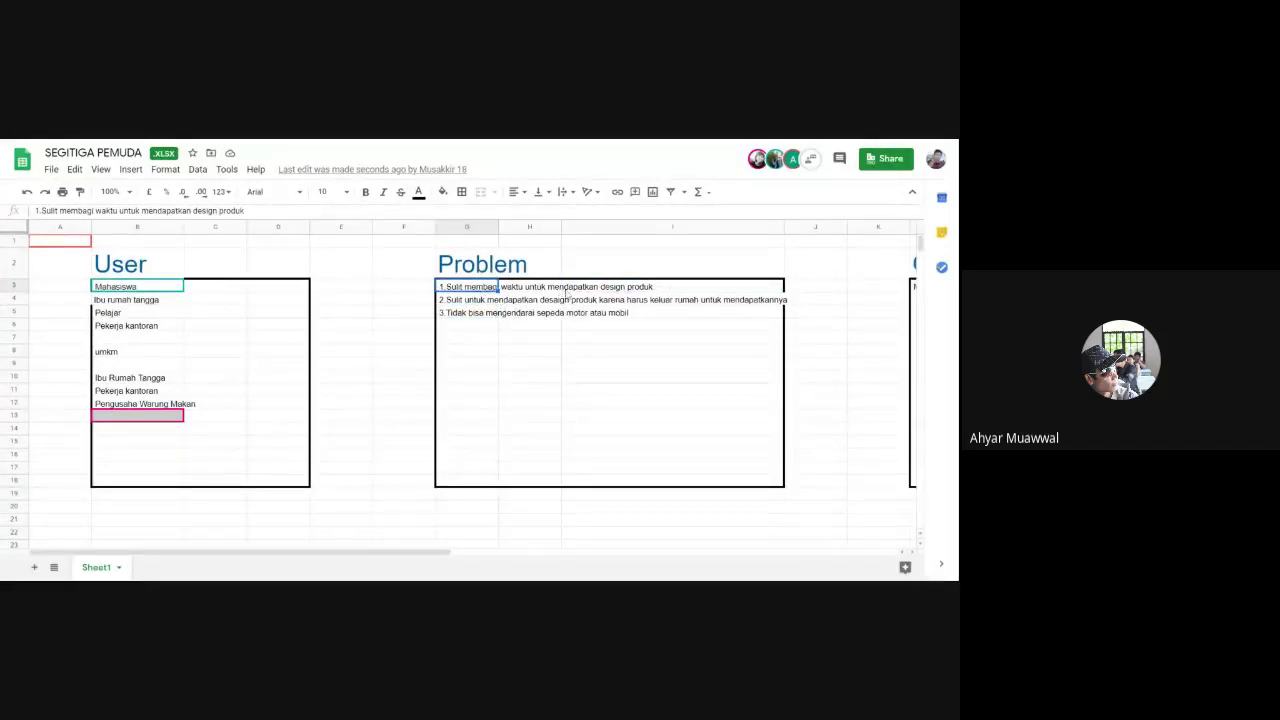
click(128, 300)
click(135, 287)
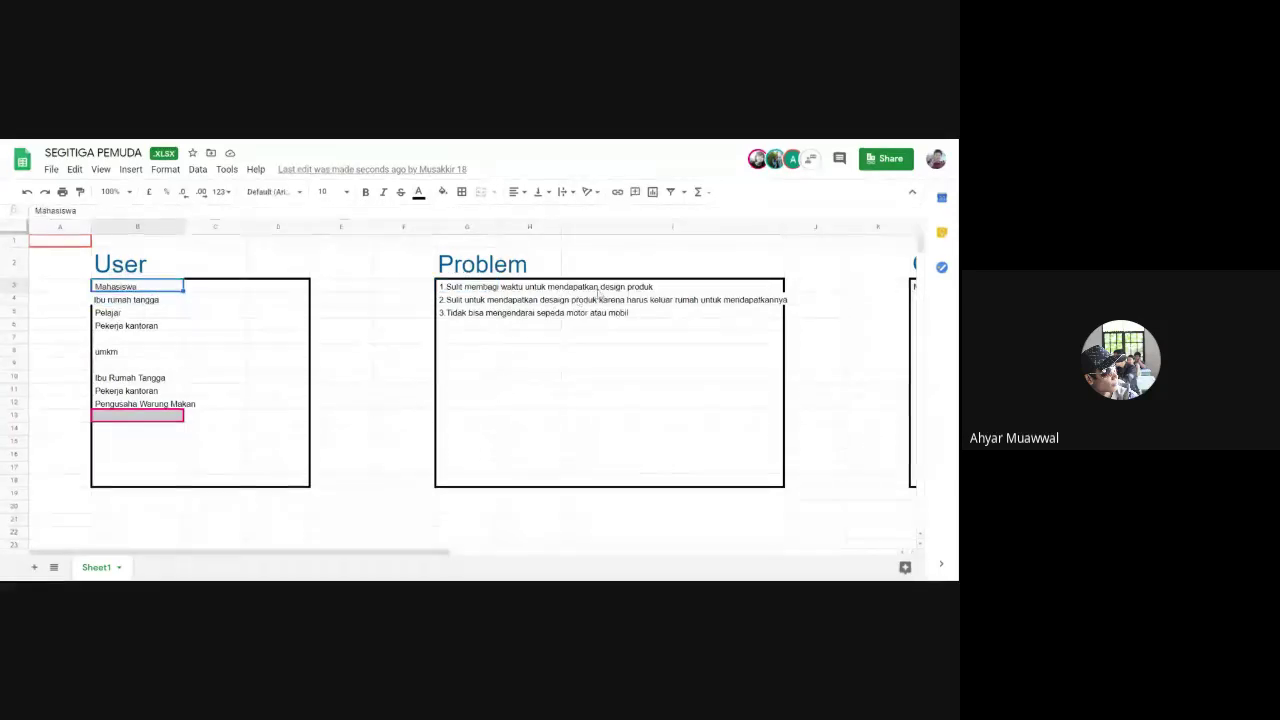
click(466, 302)
click(476, 290)
click(477, 304)
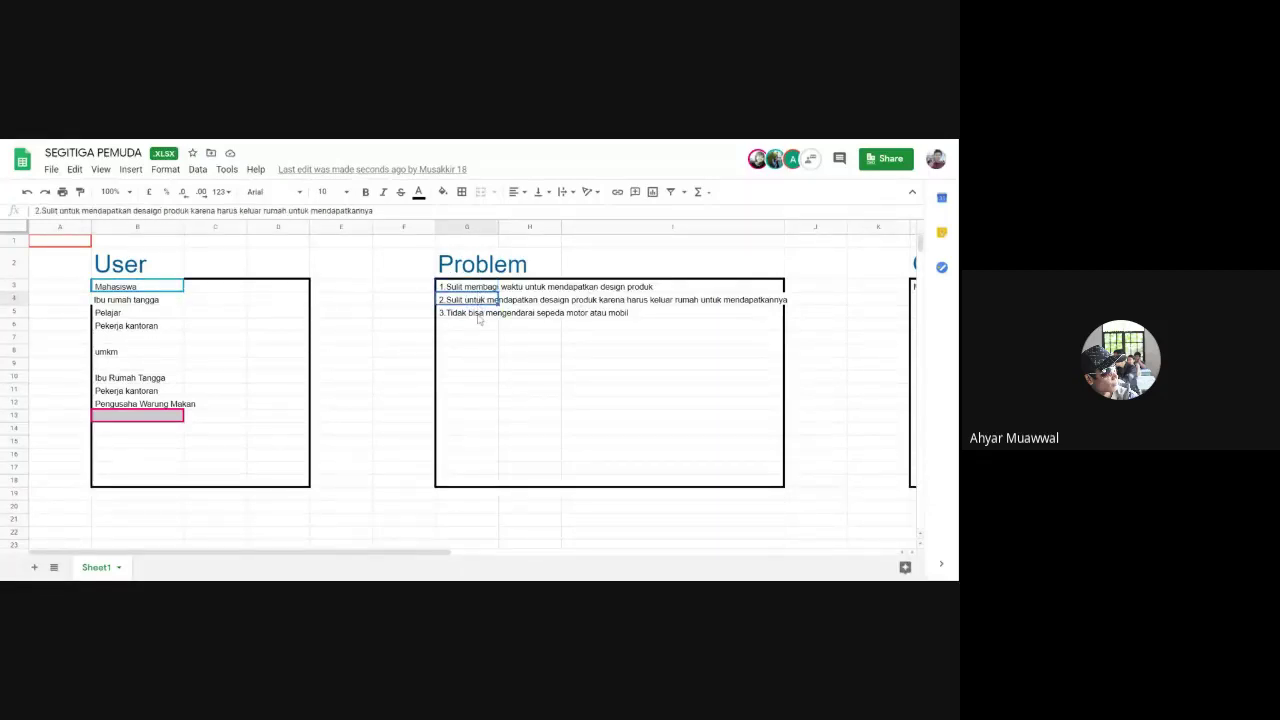
click(478, 314)
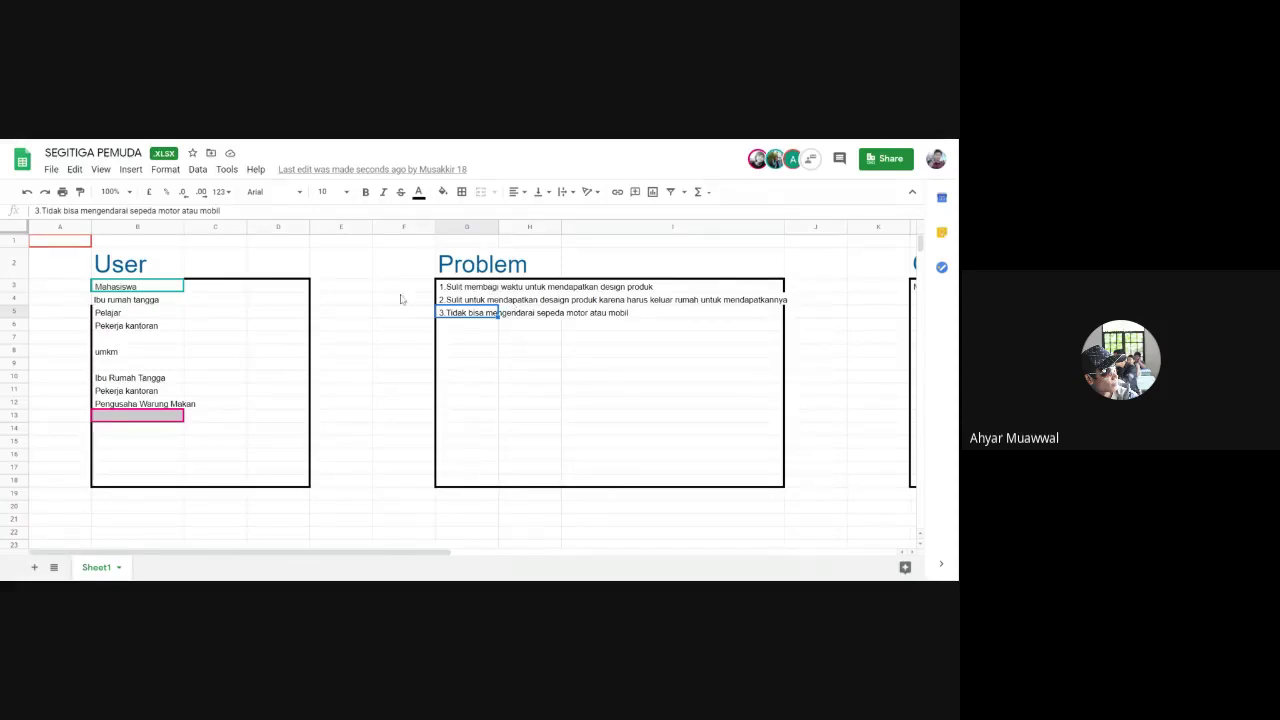
Examine the Problem box in the SEGITIGA PEMUDA sheet as a whole and its three numbered problems alongside the User box.
click(137, 286)
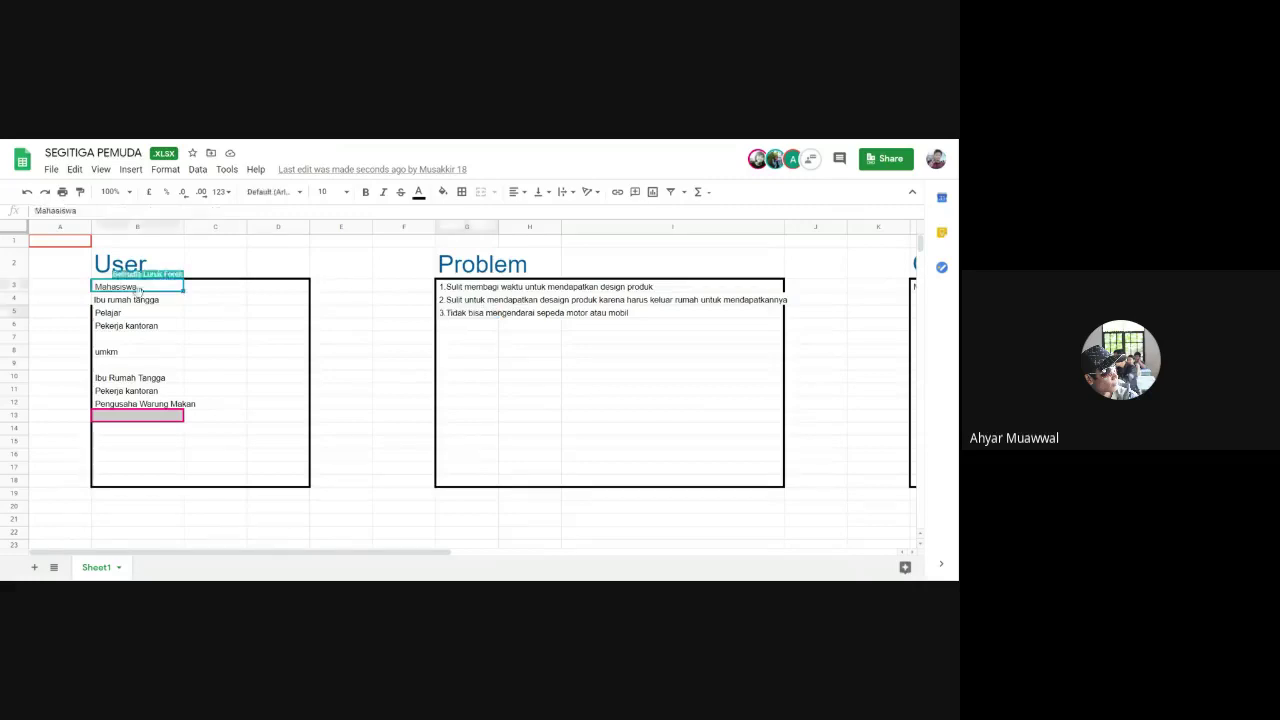
click(386, 429)
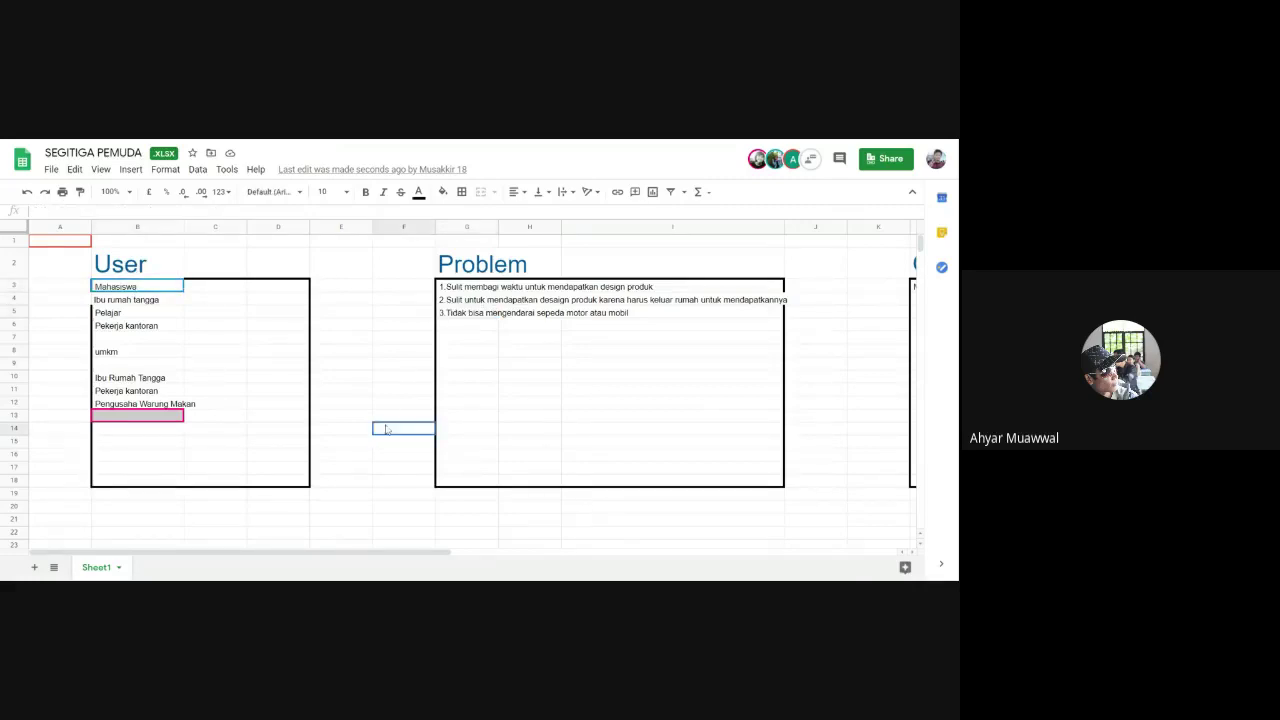
click(663, 258)
click(456, 266)
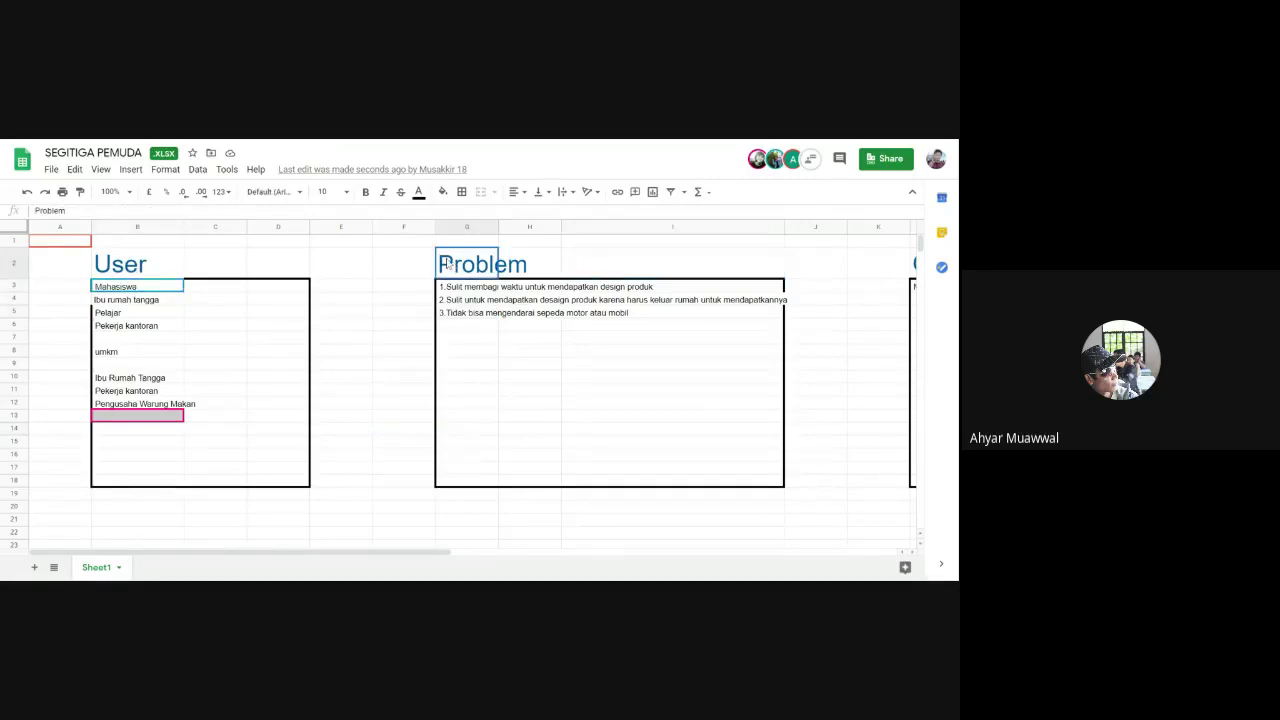
drag(421, 271, 807, 550)
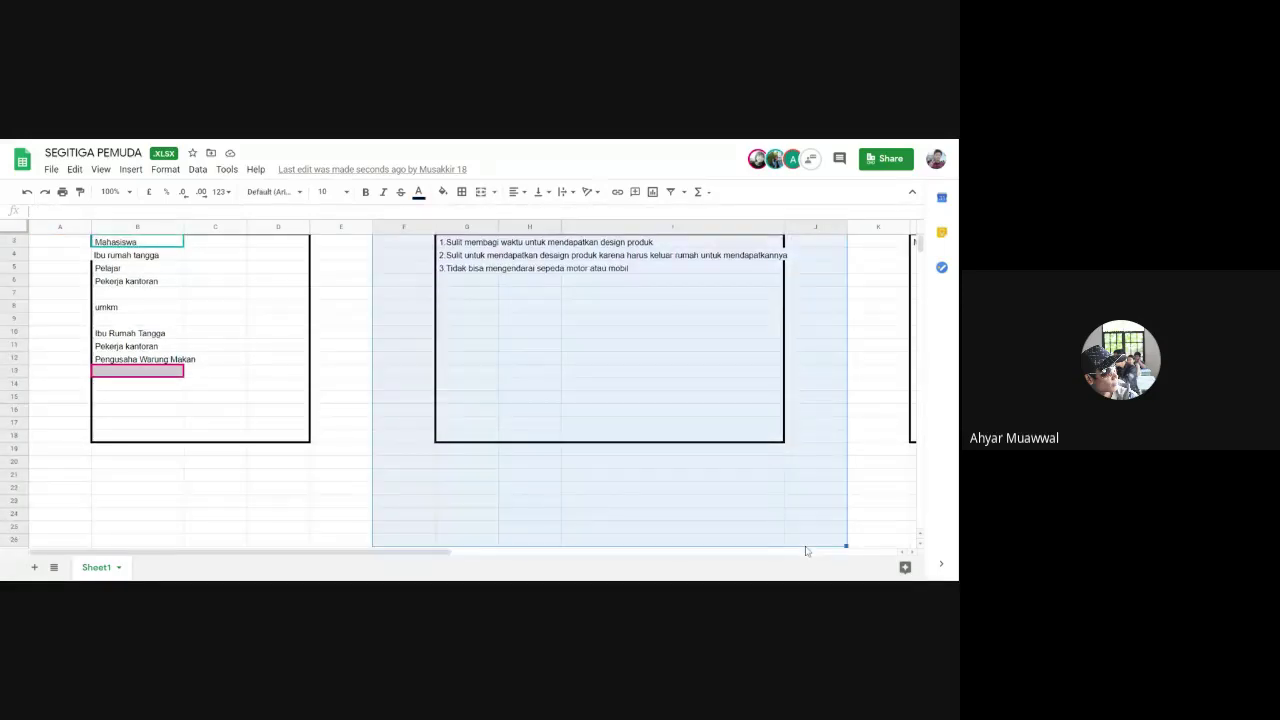
scroll(830, 450, up, 1)
click(840, 351)
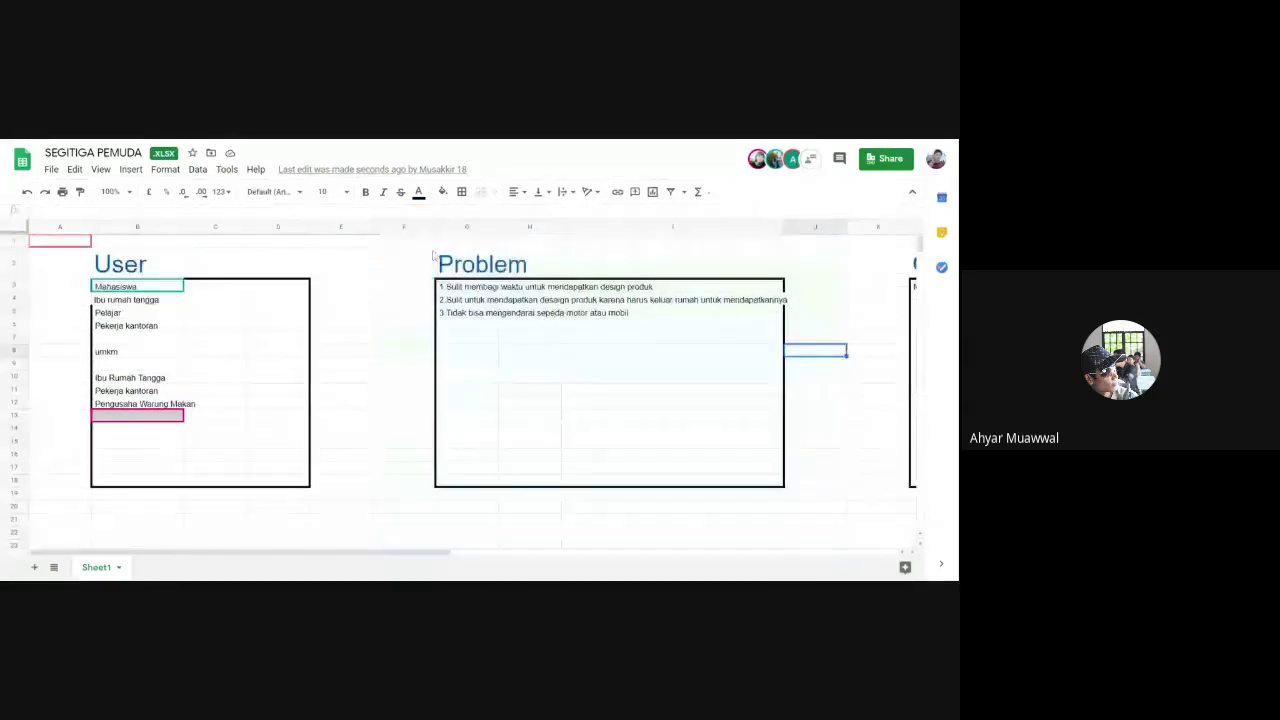
click(658, 241)
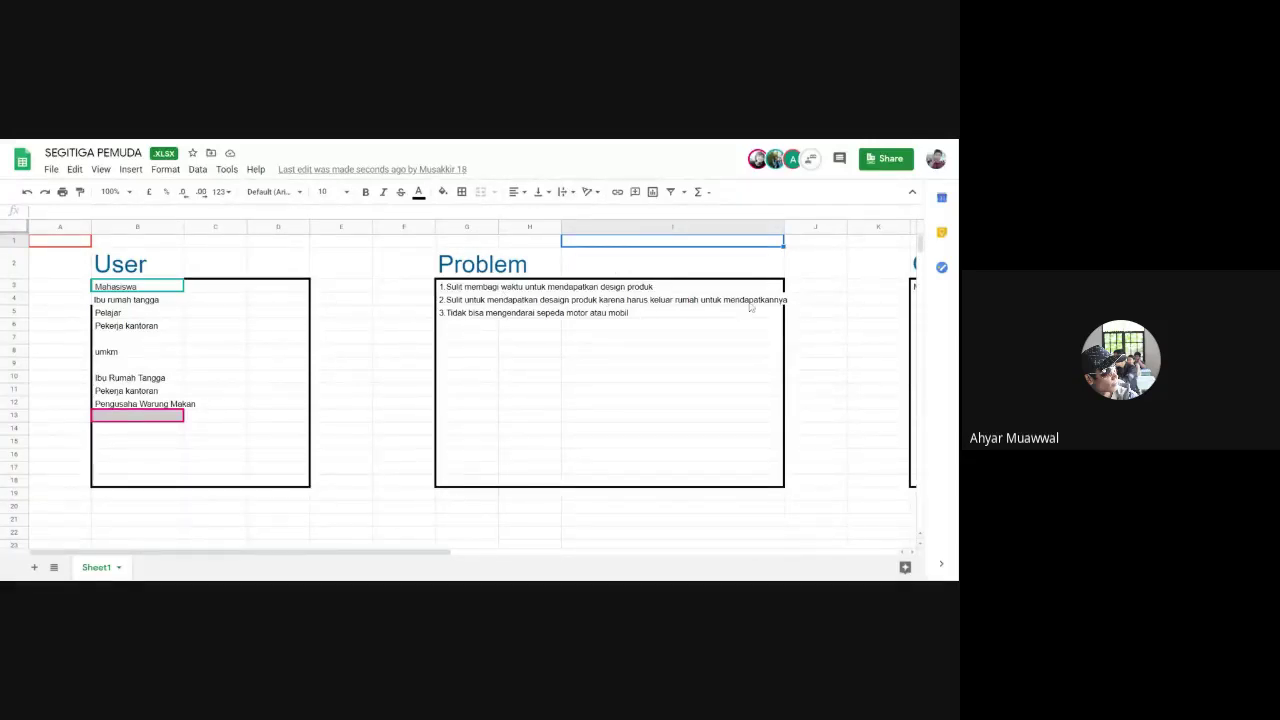
click(349, 262)
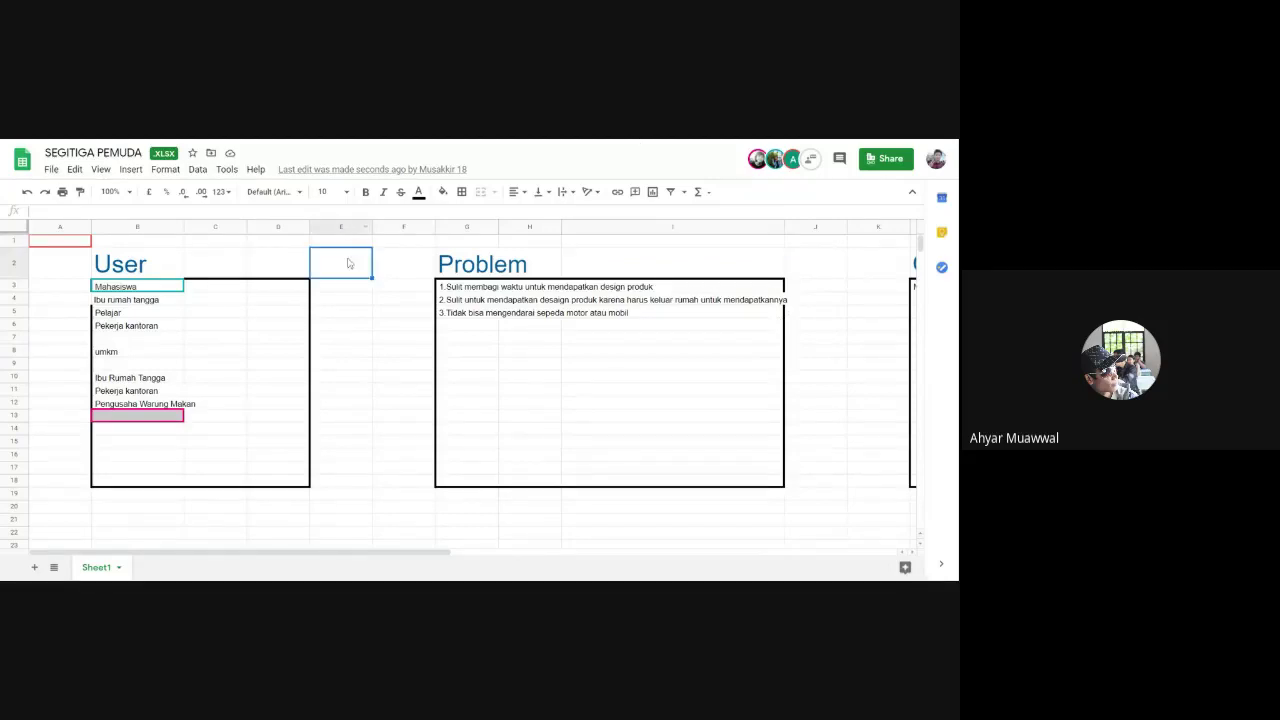
click(470, 291)
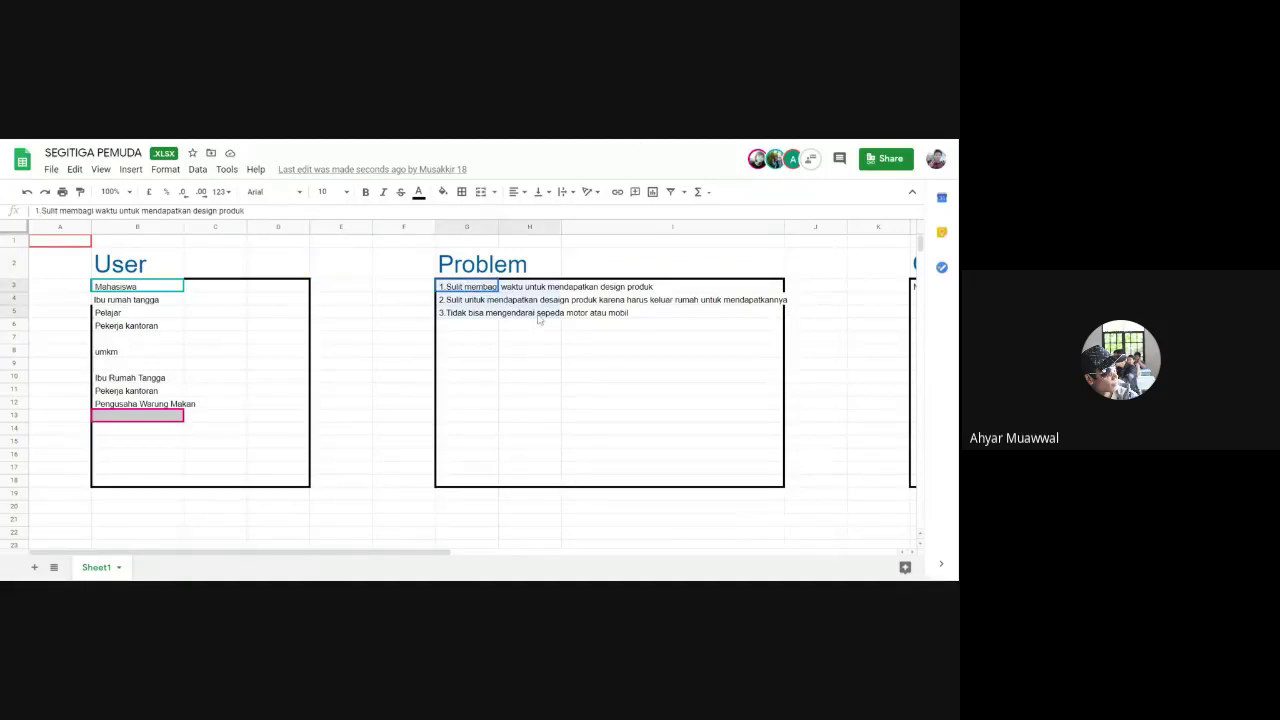
click(350, 336)
drag(470, 290, 470, 315)
click(410, 366)
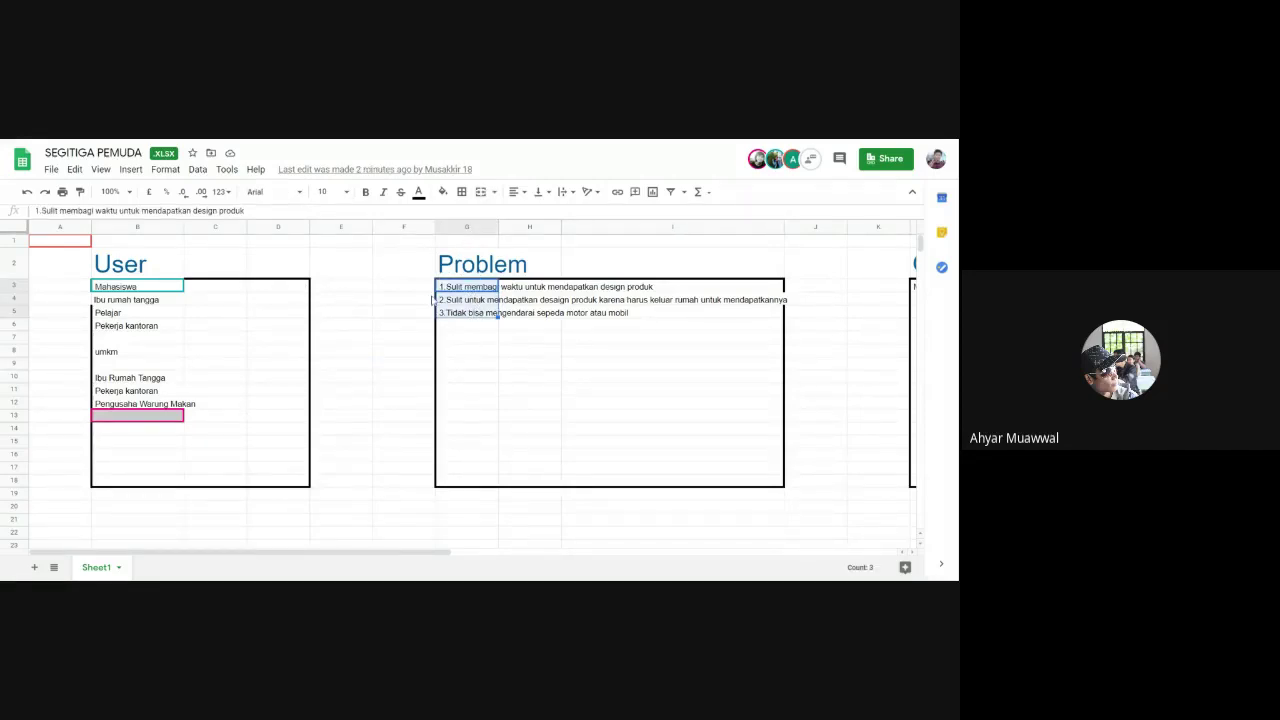
click(286, 290)
click(542, 299)
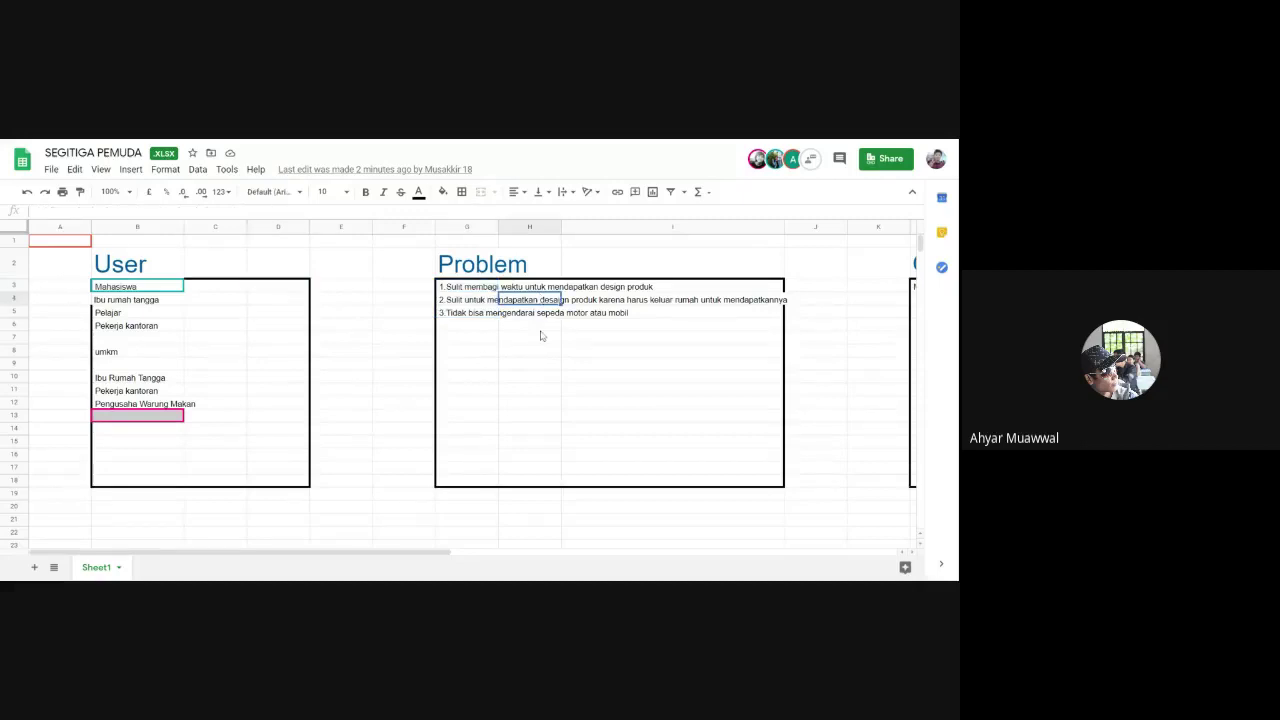
Switch back to the kharisma sheet and enter the title PASAR ONLINE in D1 above the User table.
mouse_move(400, 555)
mouse_down()
mouse_move(628, 560)
mouse_move(630, 577)
mouse_move(380, 563)
mouse_up()
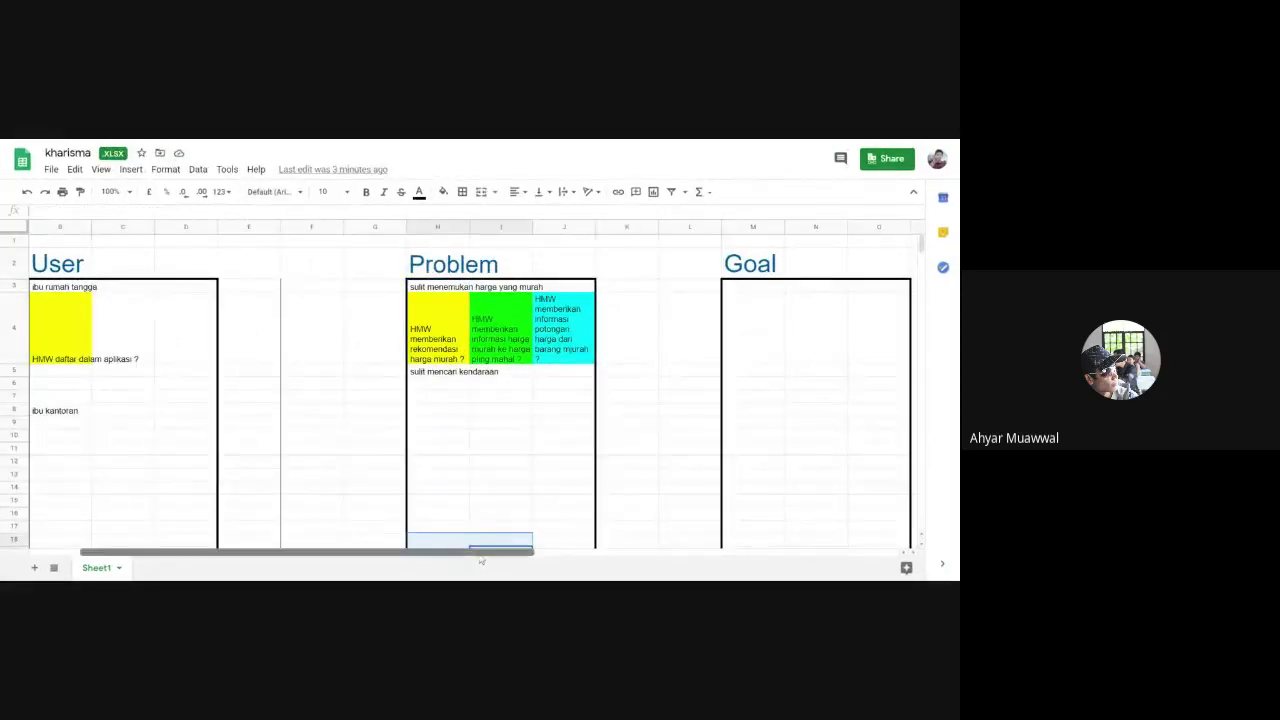
drag(457, 553, 308, 545)
click(107, 290)
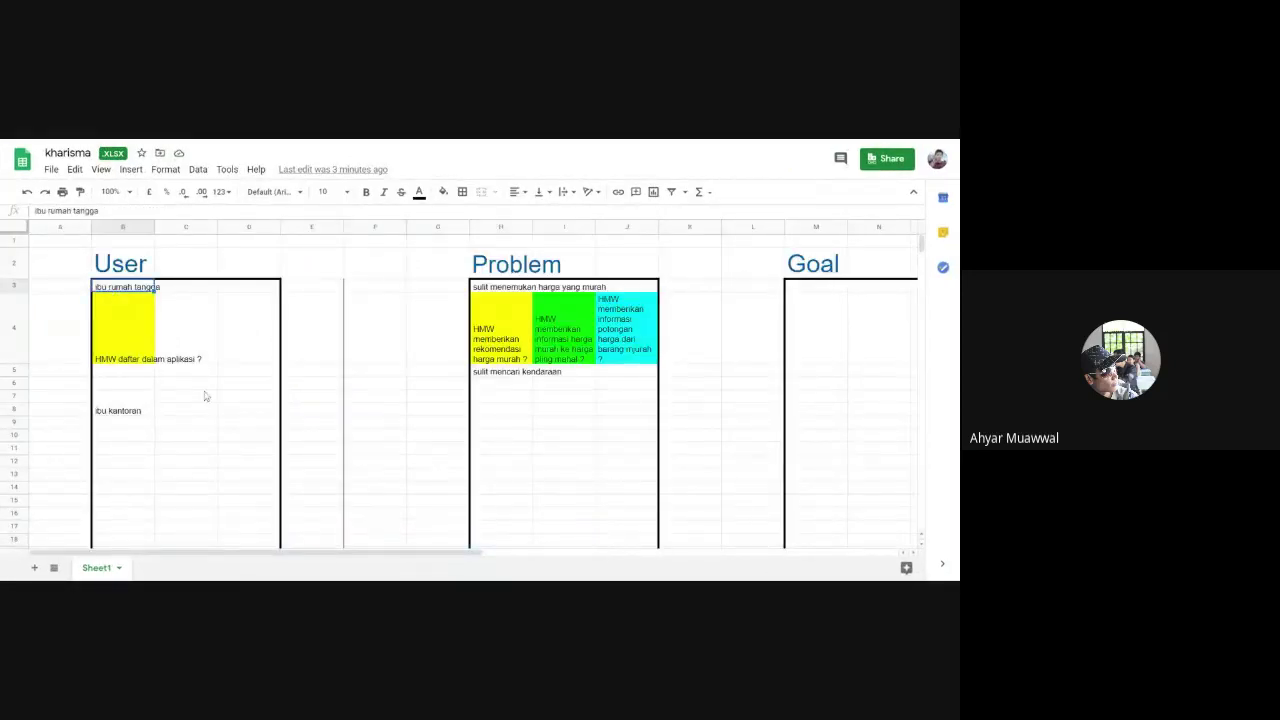
click(270, 238)
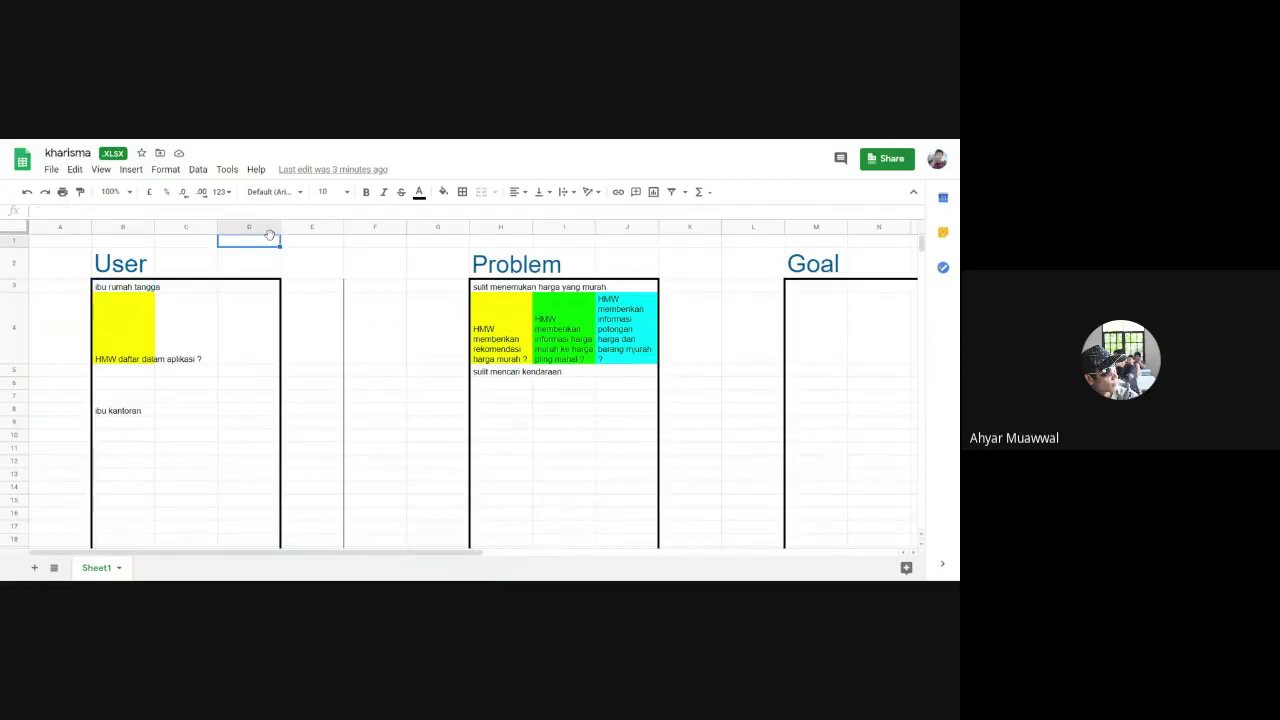
text(PASAR ONLI)
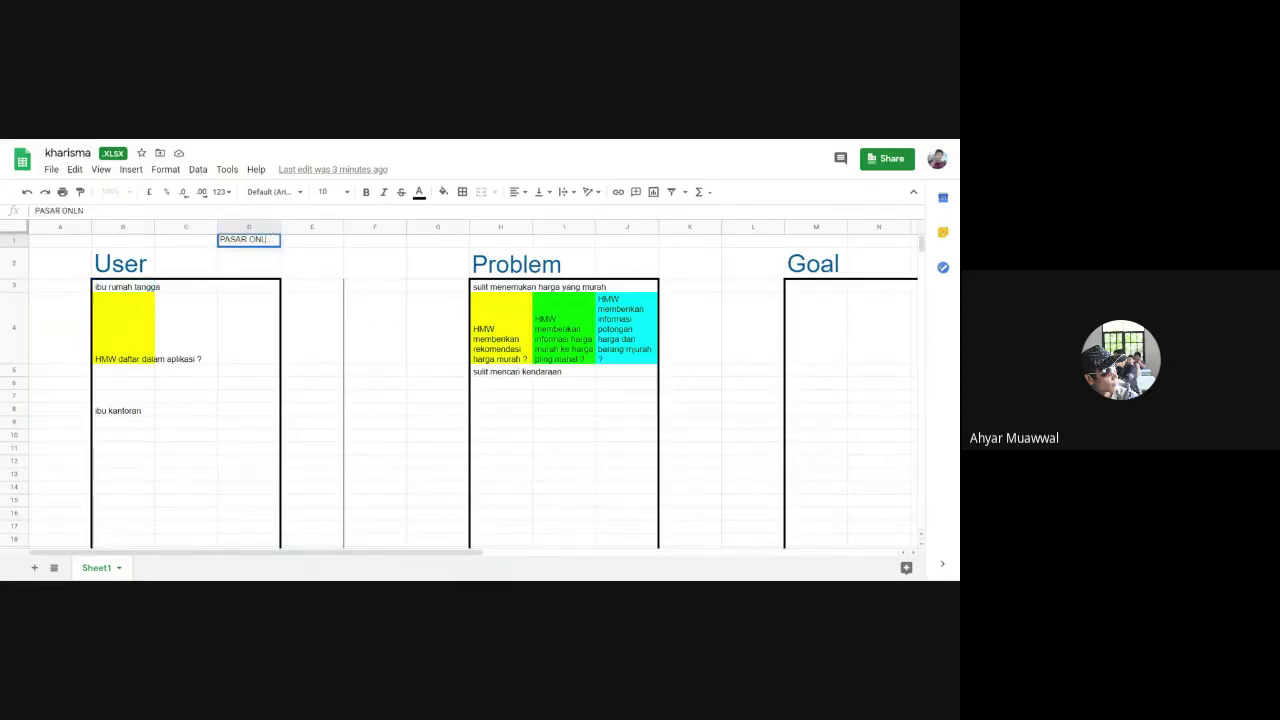
text(NE)
click(450, 260)
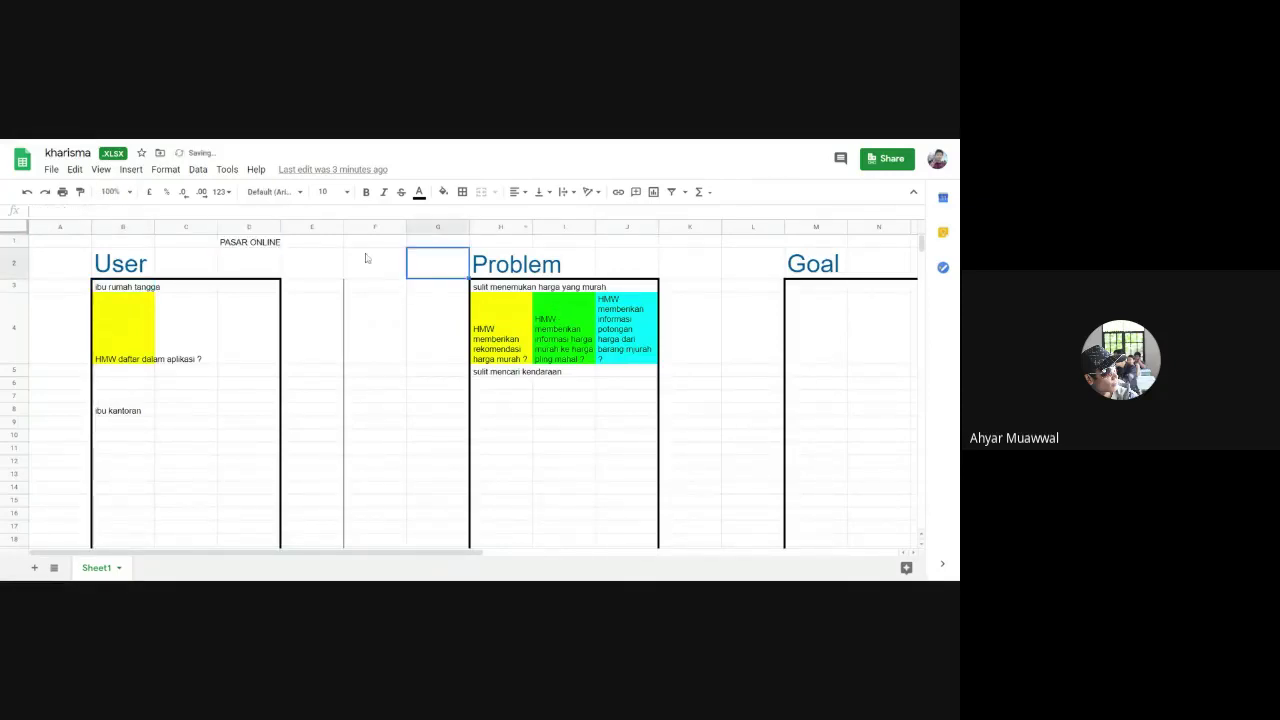
click(309, 263)
click(262, 241)
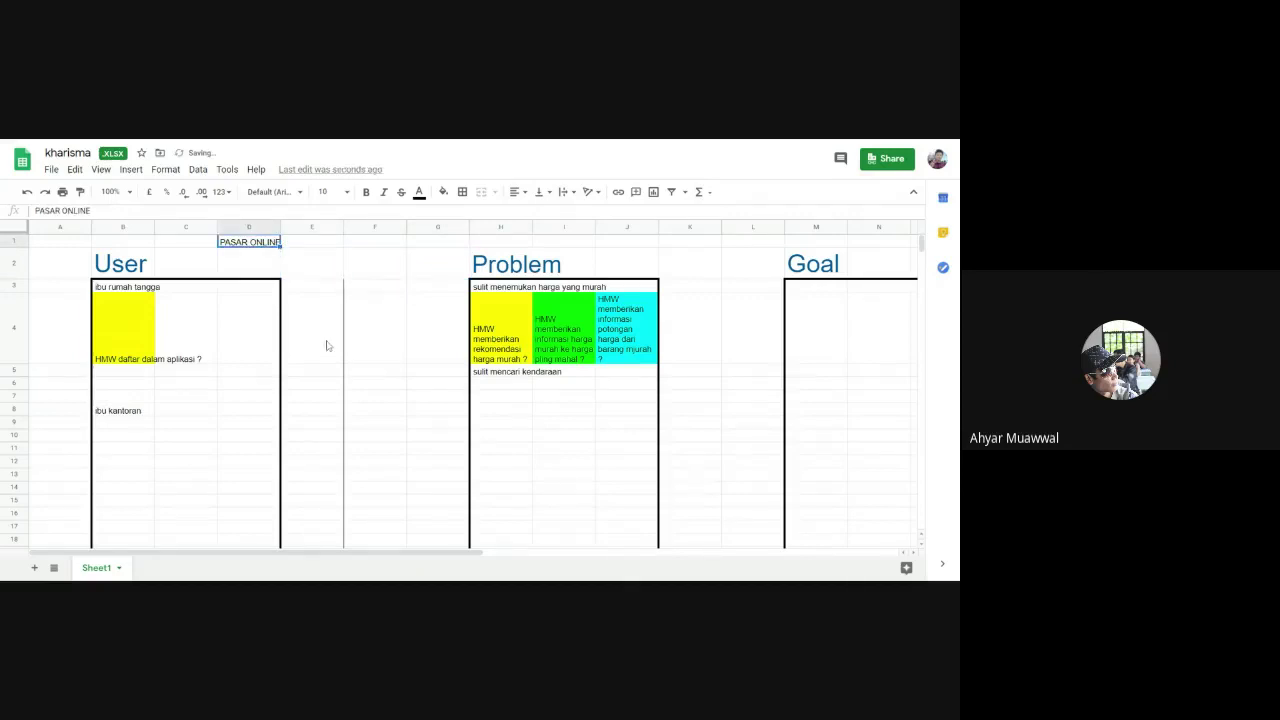
click(125, 290)
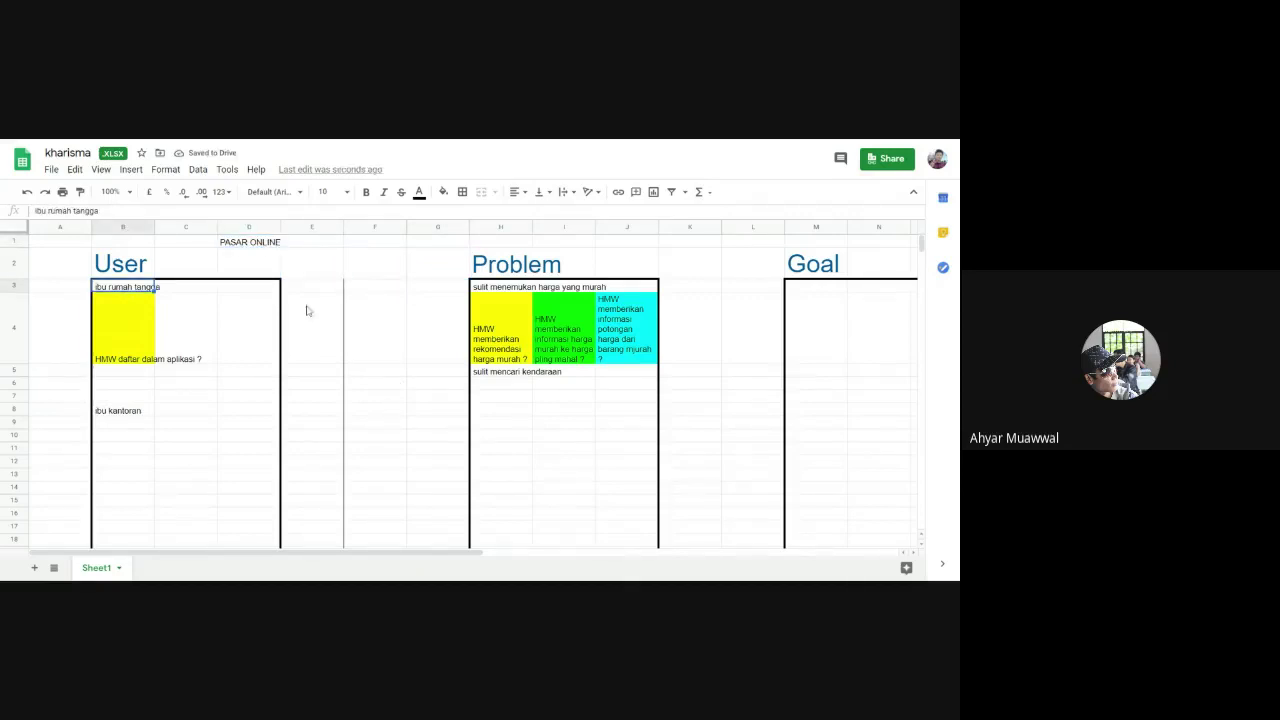
click(242, 241)
Replace the user "ibu kantoran" in B8 with IBU GURU.
click(131, 413)
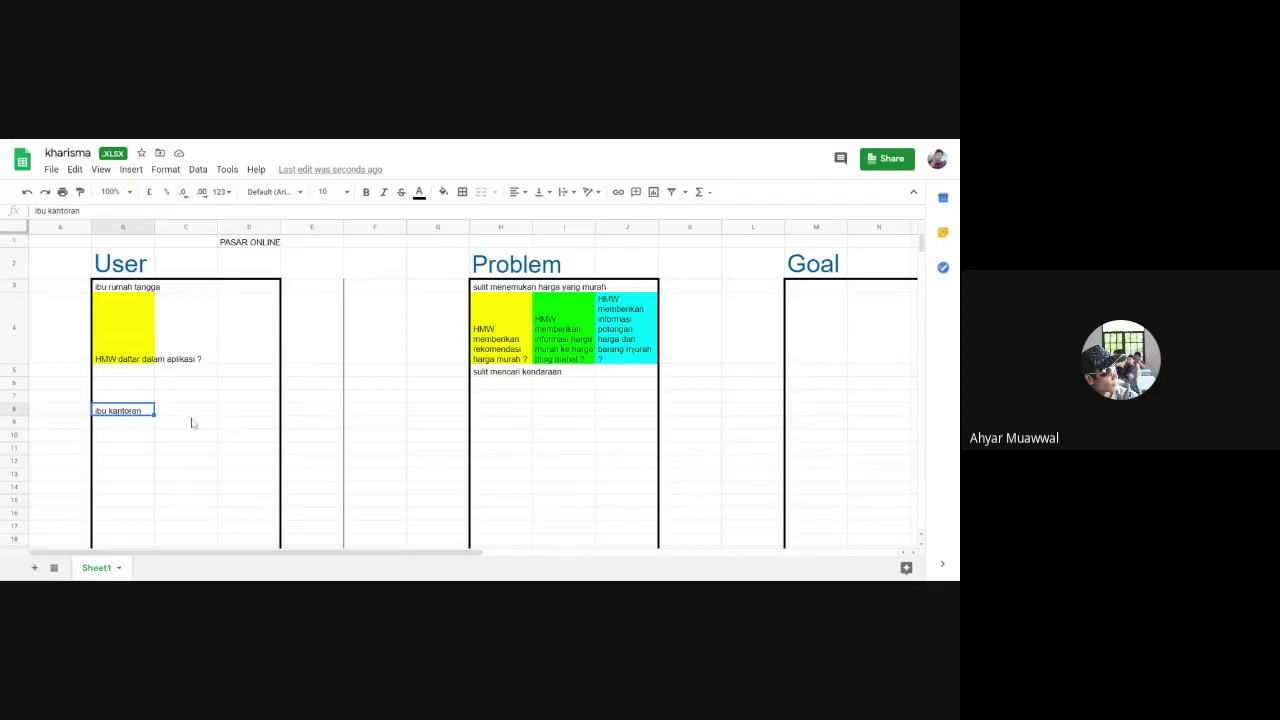
text(IBU GUU)
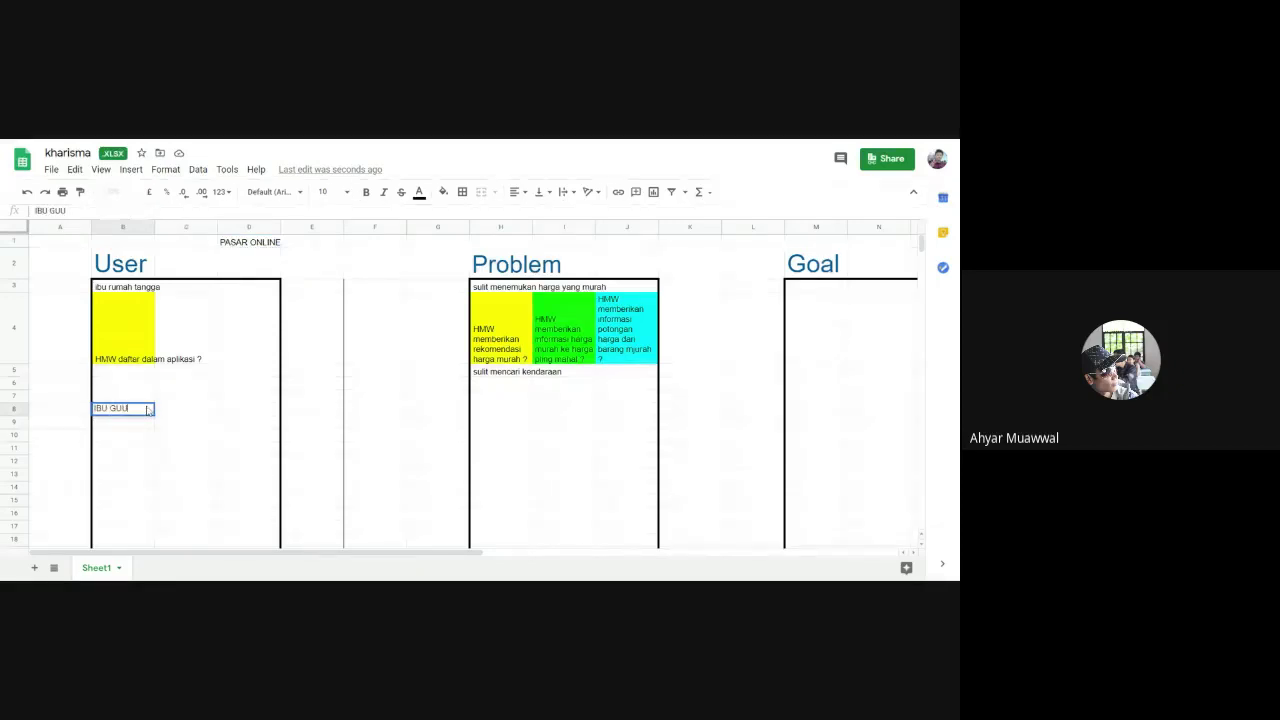
key(BackSpace)
key(BackSpace)
key(BackSpace)
key(BackSpace)
key(BackSpace)
key(BackSpace)
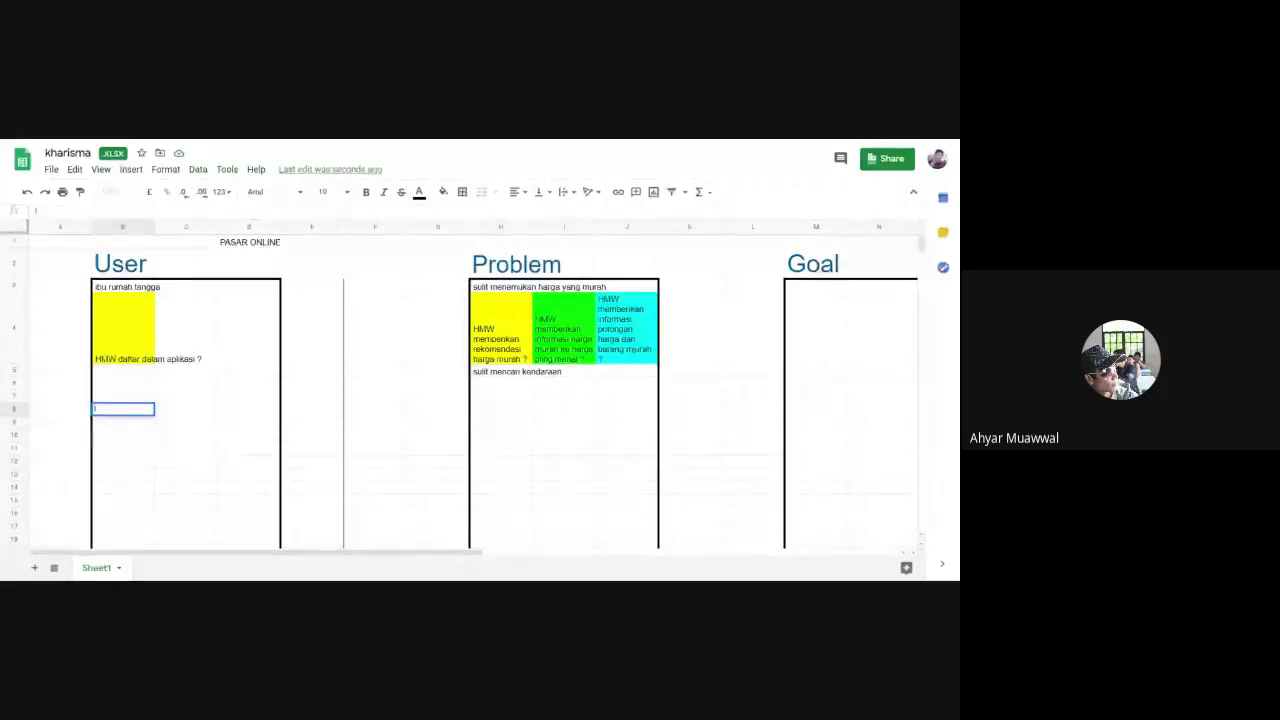
text(BU GURU)
key(Return)
Add ORANG KANTORAN as another user in B11, leaving blank rows below IBU GURU.
key(Return)
key(Return)
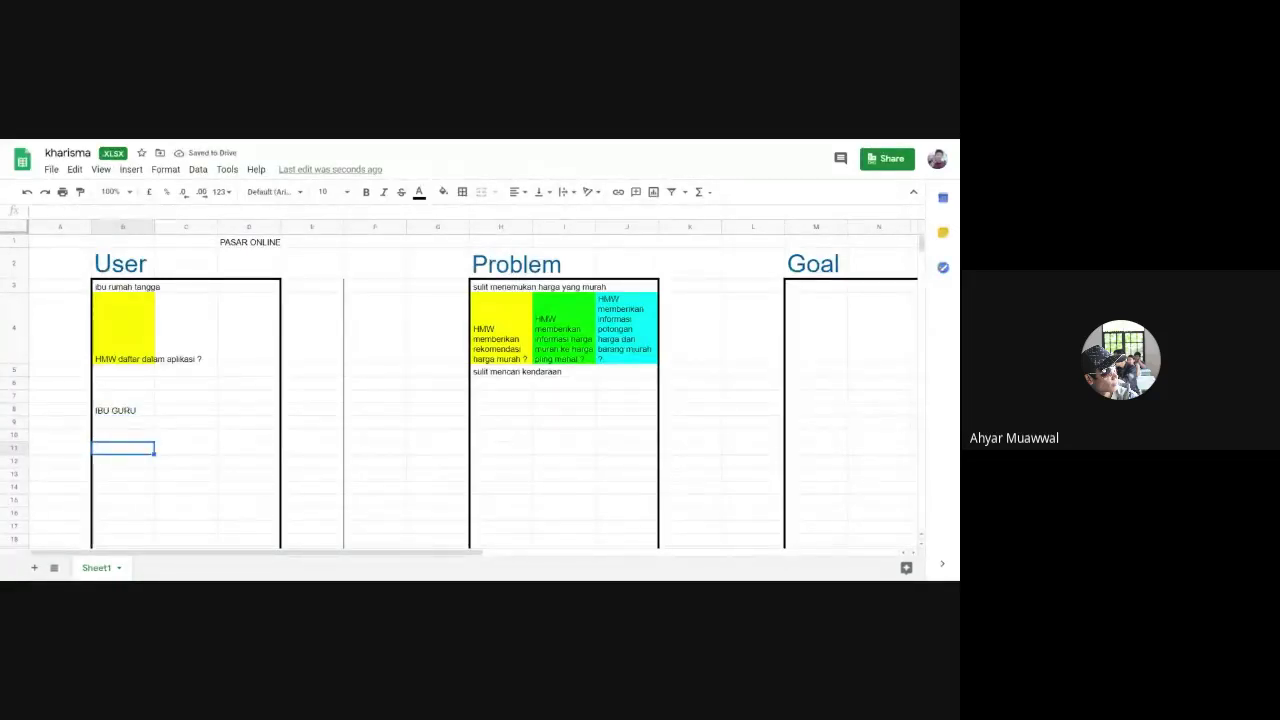
text(ORANG KAN)
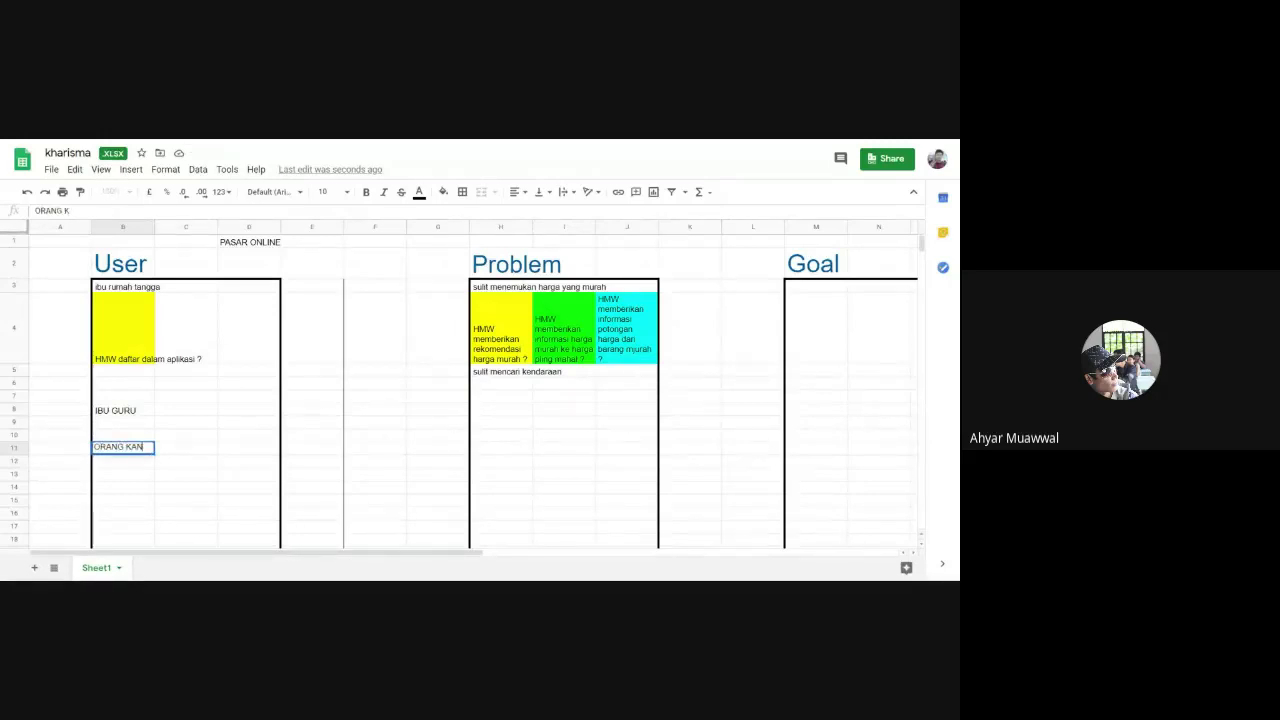
text(TO)
text(RAN)
key(Return)
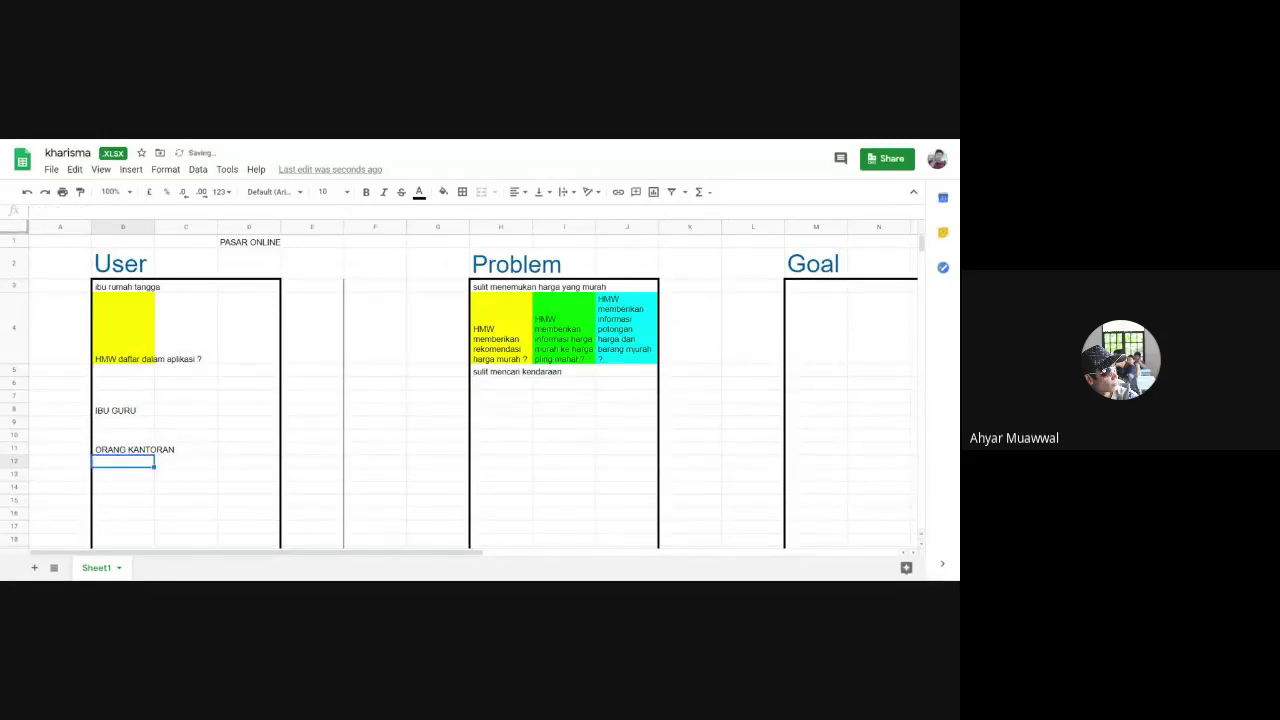
Enter the problem SUSAH CARI HARGA MURAH in H8, in the same row as IBU GURU.
click(441, 398)
click(510, 385)
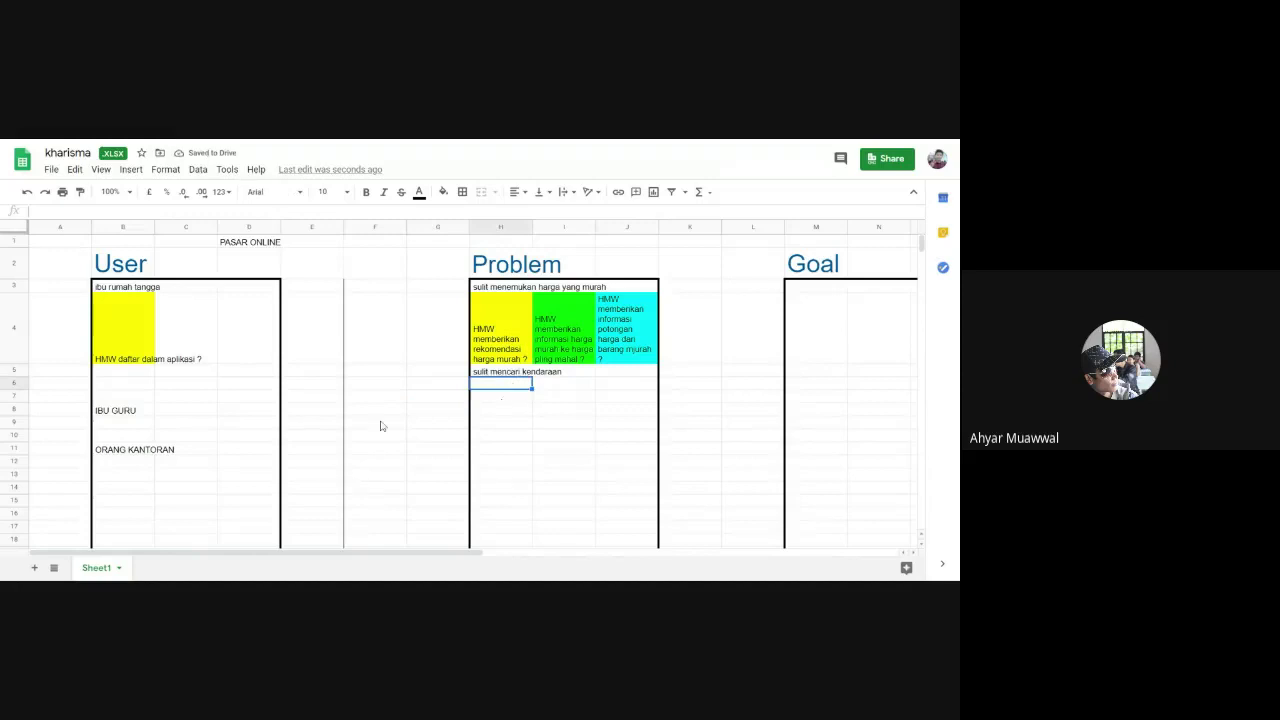
click(150, 412)
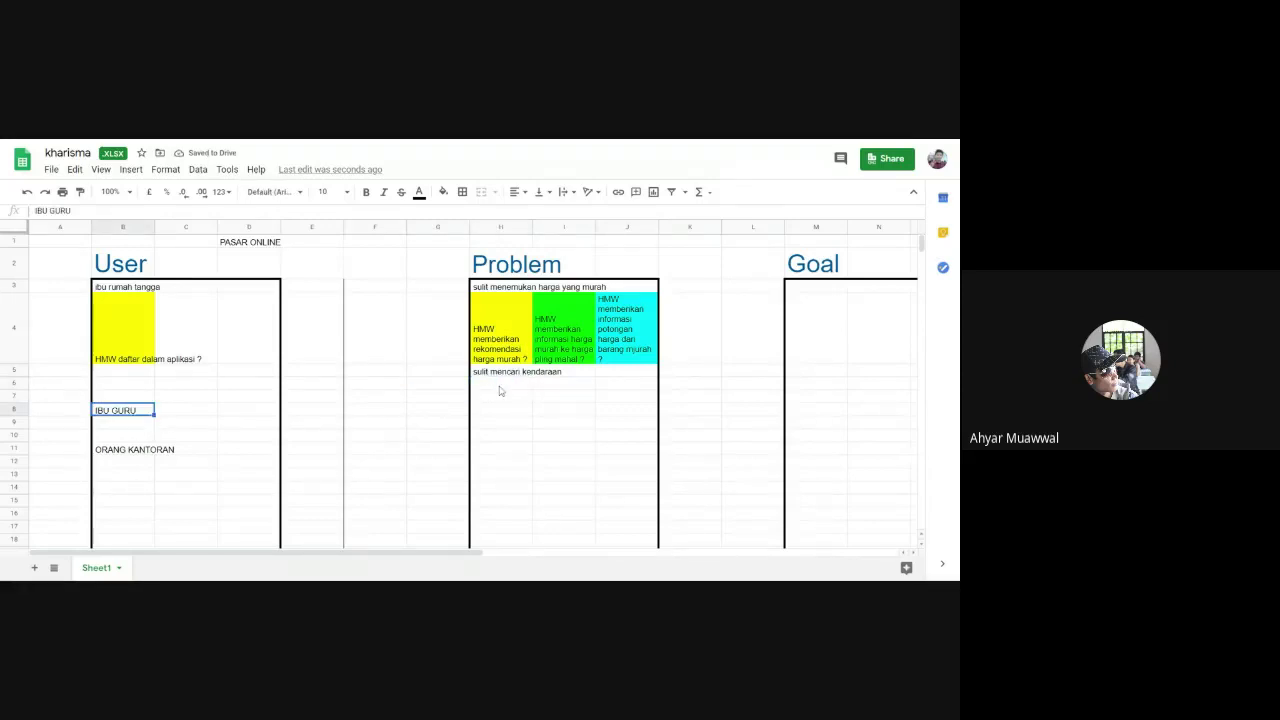
click(261, 243)
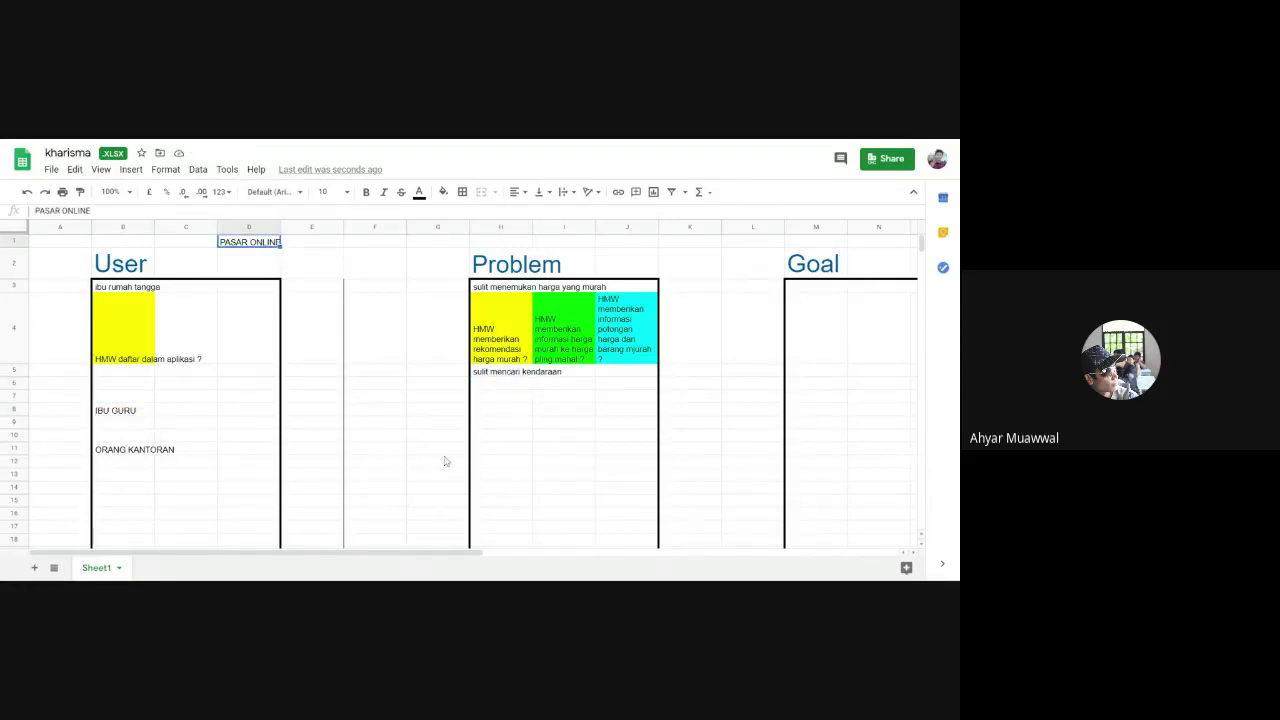
click(496, 398)
click(6, 410)
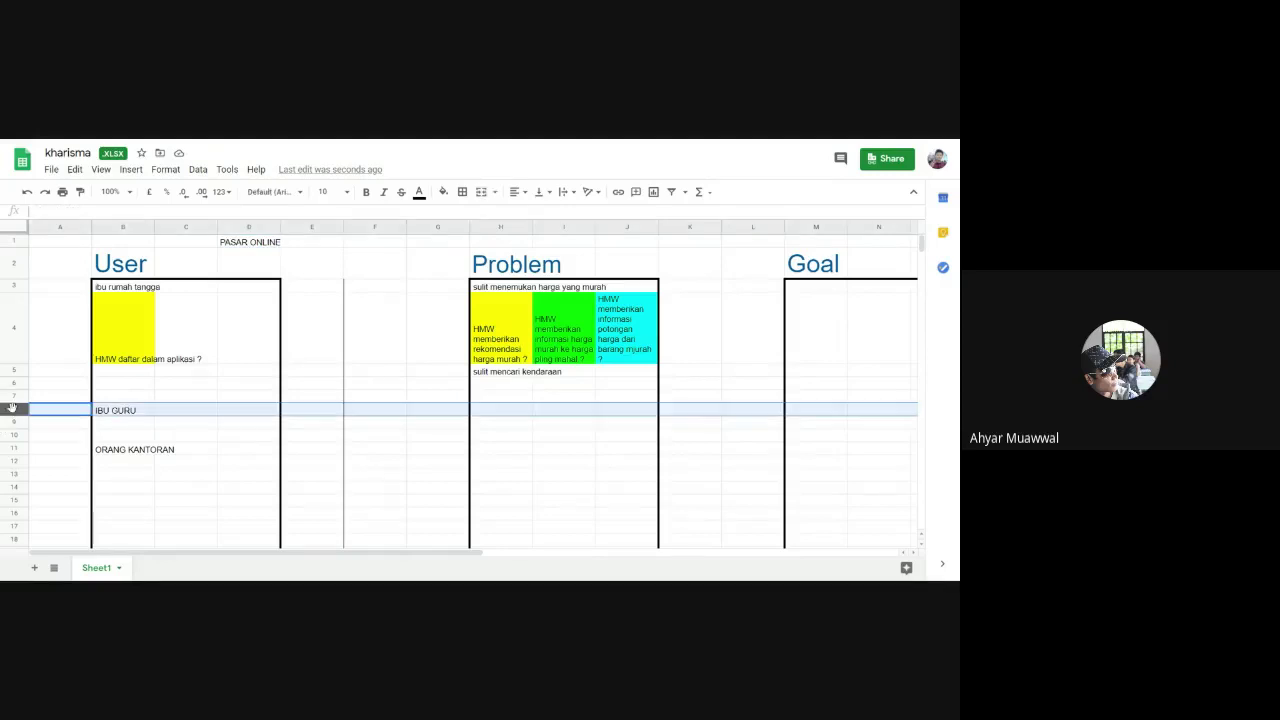
click(506, 414)
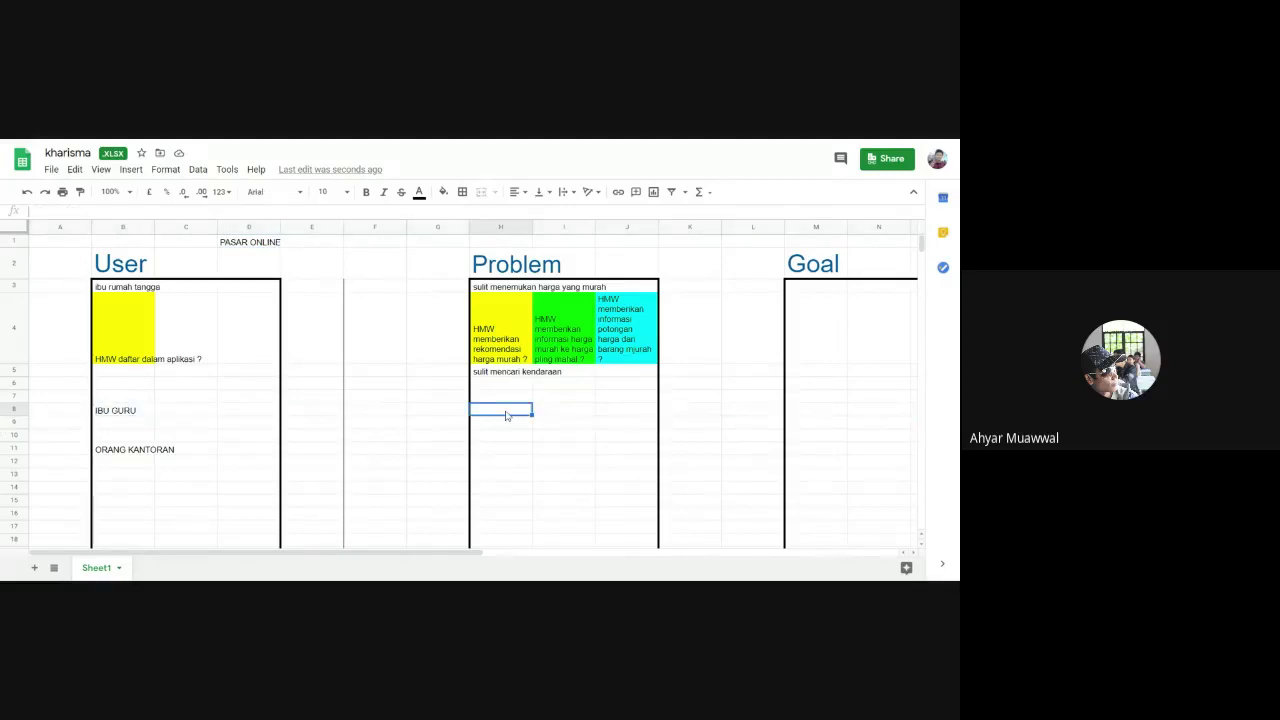
text(SUSAH CARI)
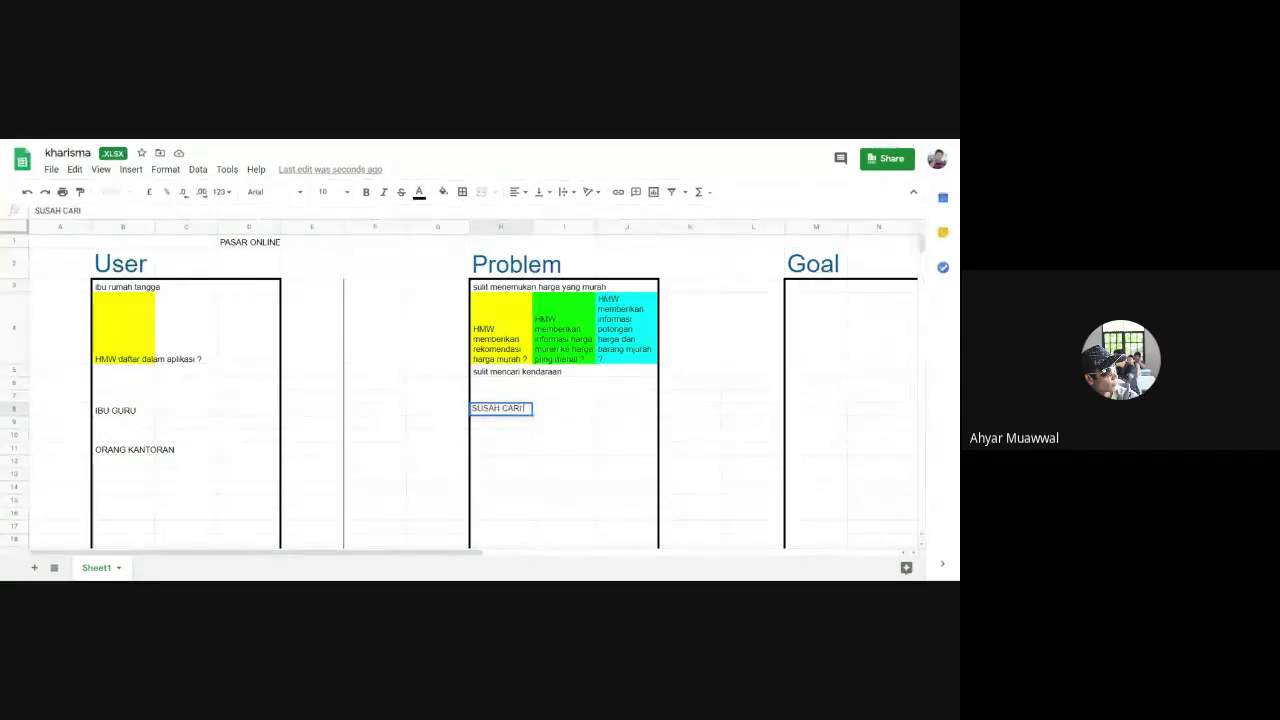
text( HARGA MURA)
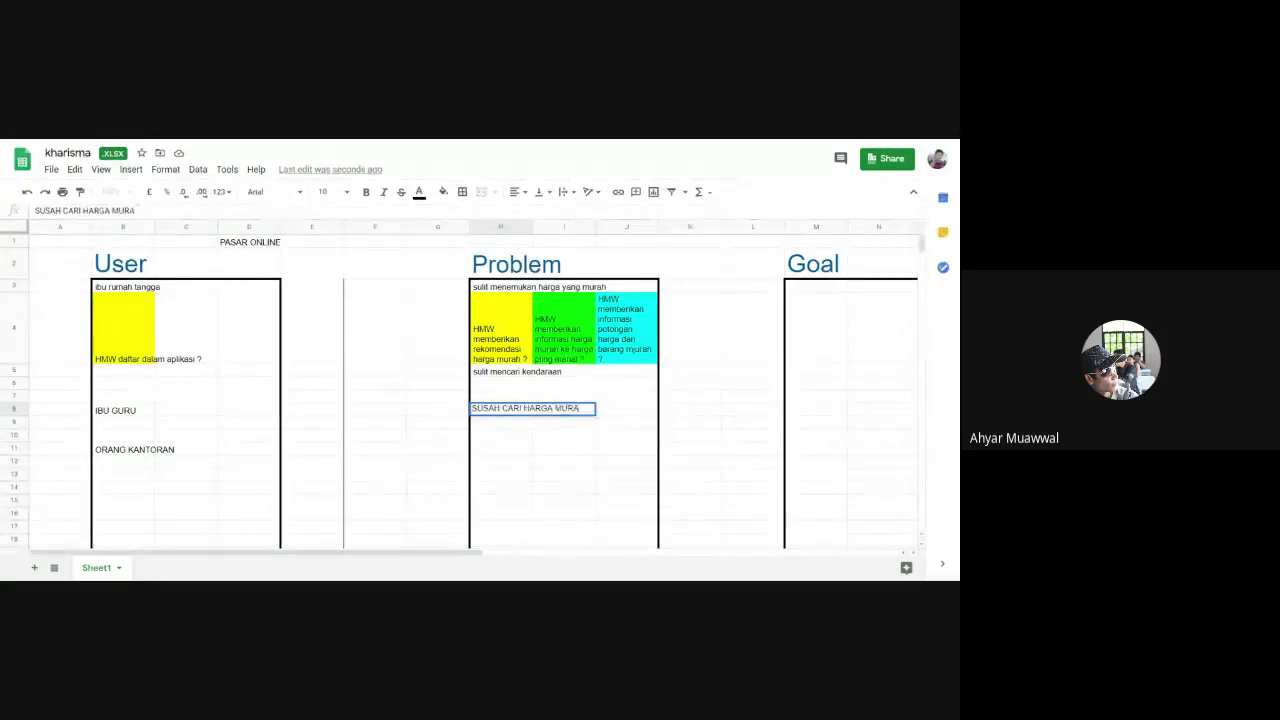
text(H)
key(Return)
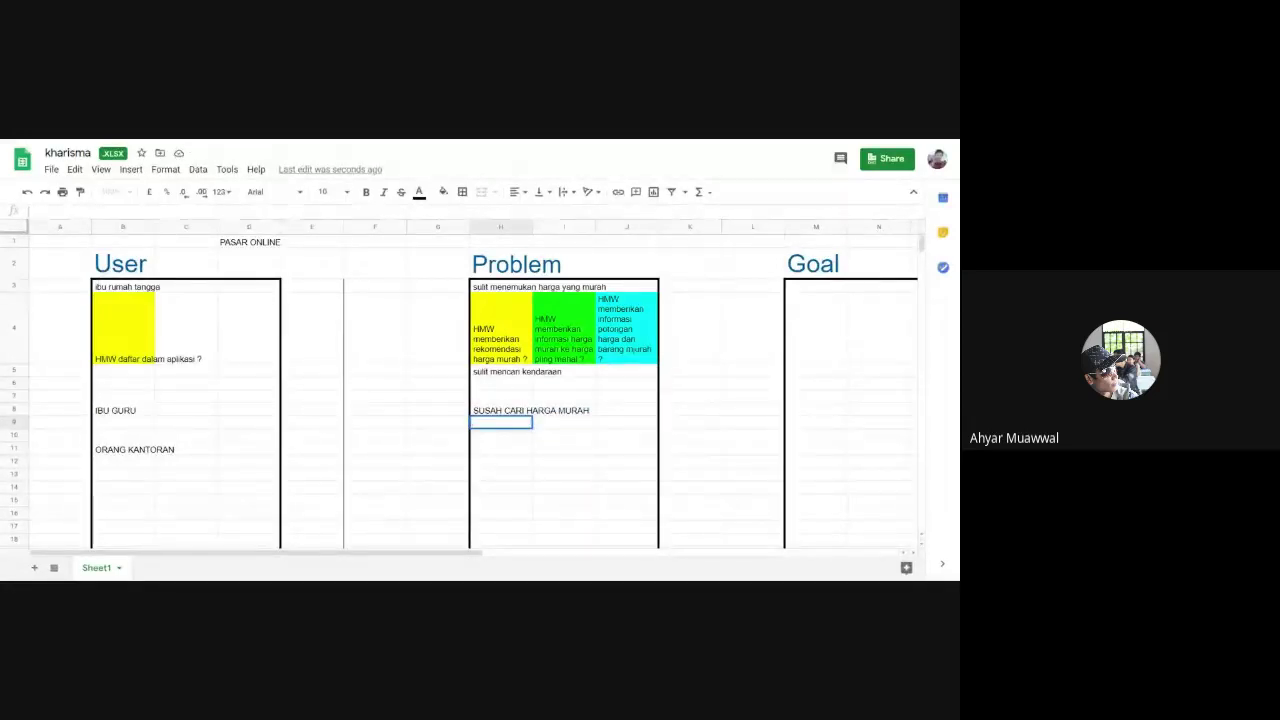
Enter a second problem for IBU GURU, SUSAH BAWA BARANG BELANJAANNYA, in H9.
text(SUSAH)
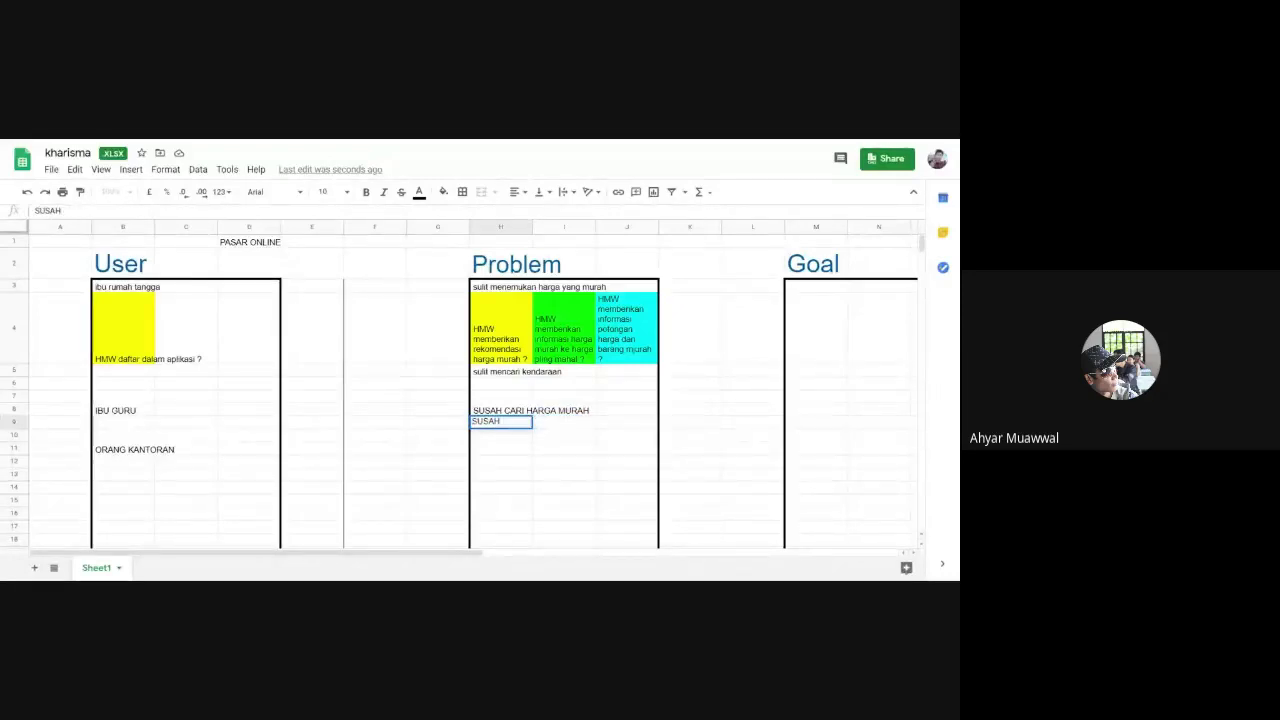
text( NY BAWA BAR)
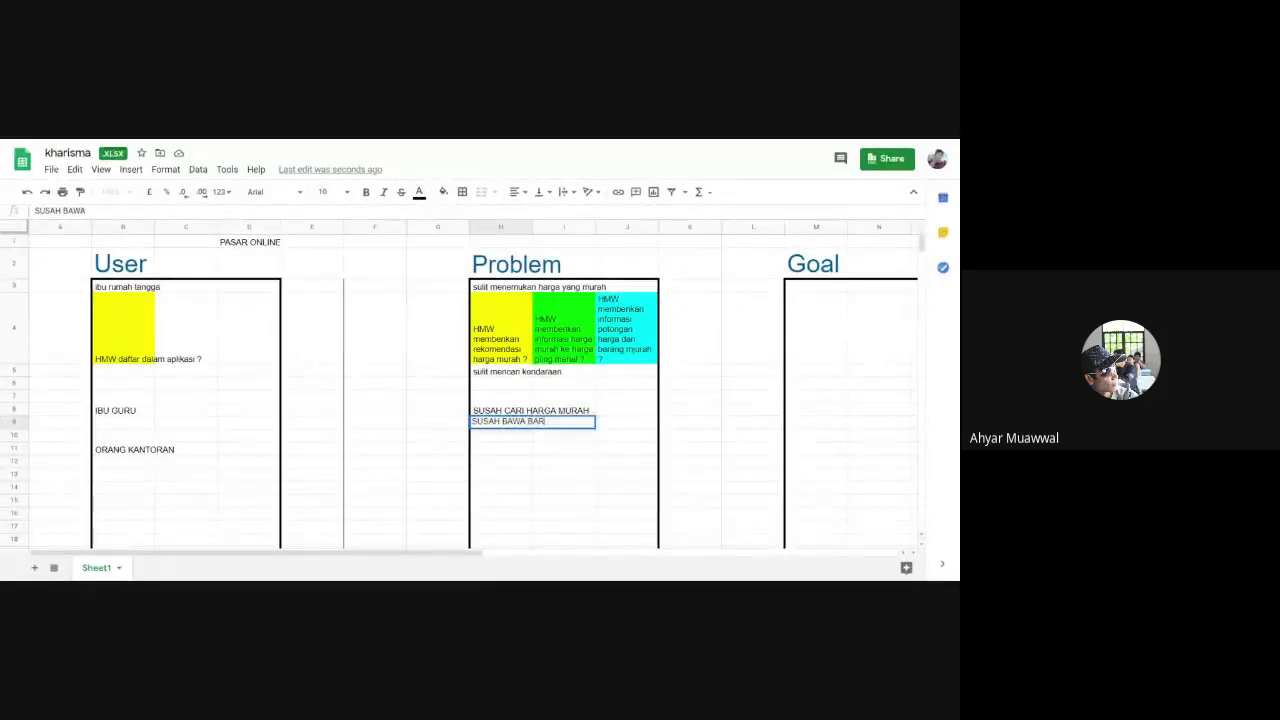
text(ANG BELA)
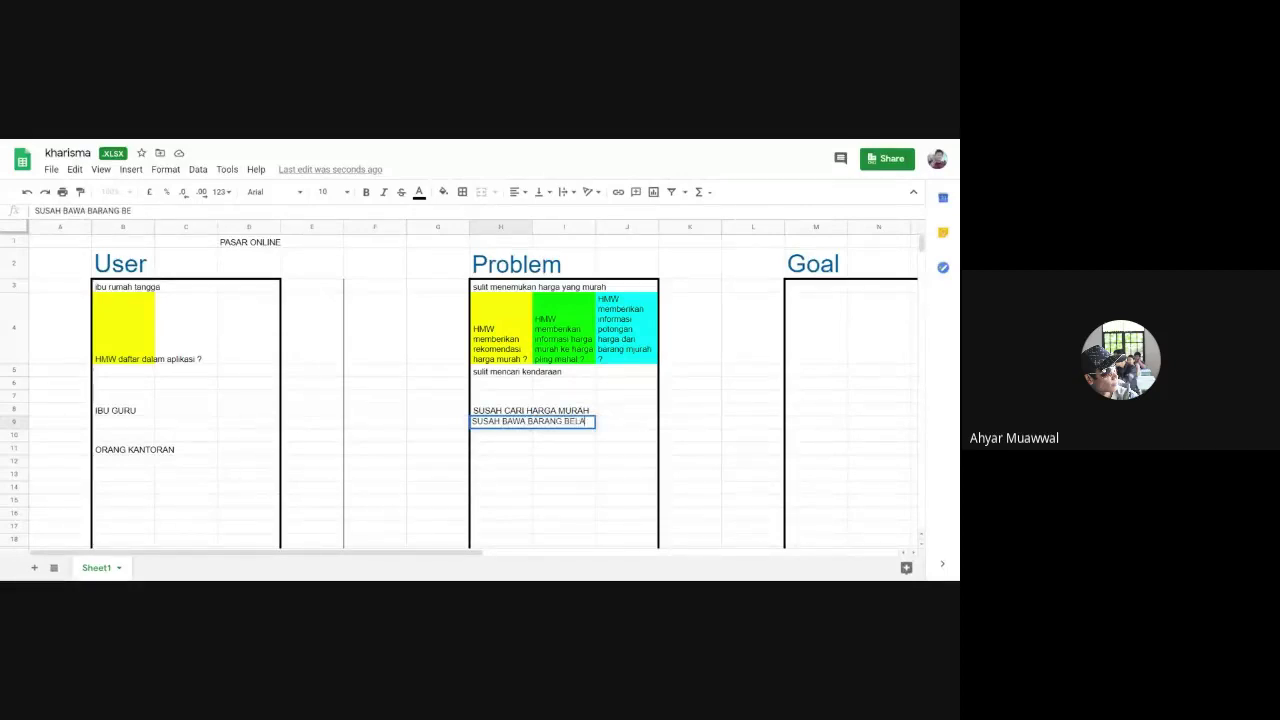
text(NJAANNYA)
key(Return)
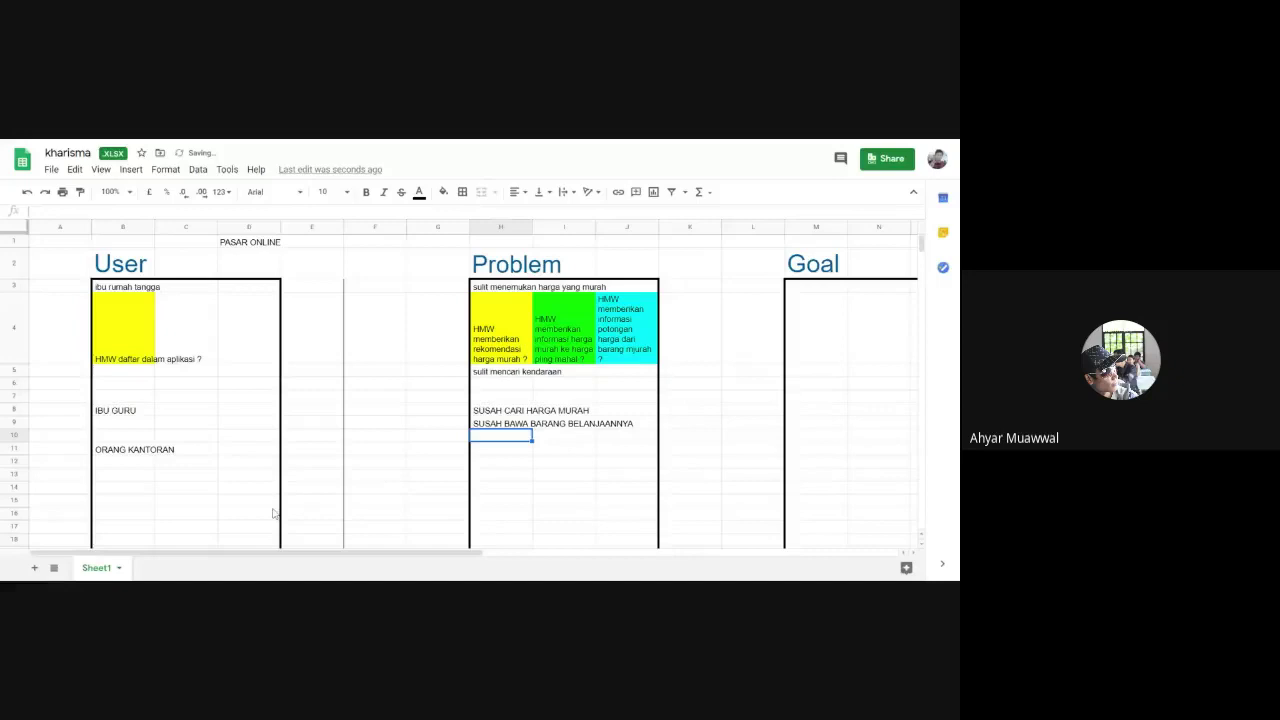
Insert one blank row below and one above row 9 to space out the SUSAH BAWA BARANG BELANJAANNYA problem.
click(14, 423)
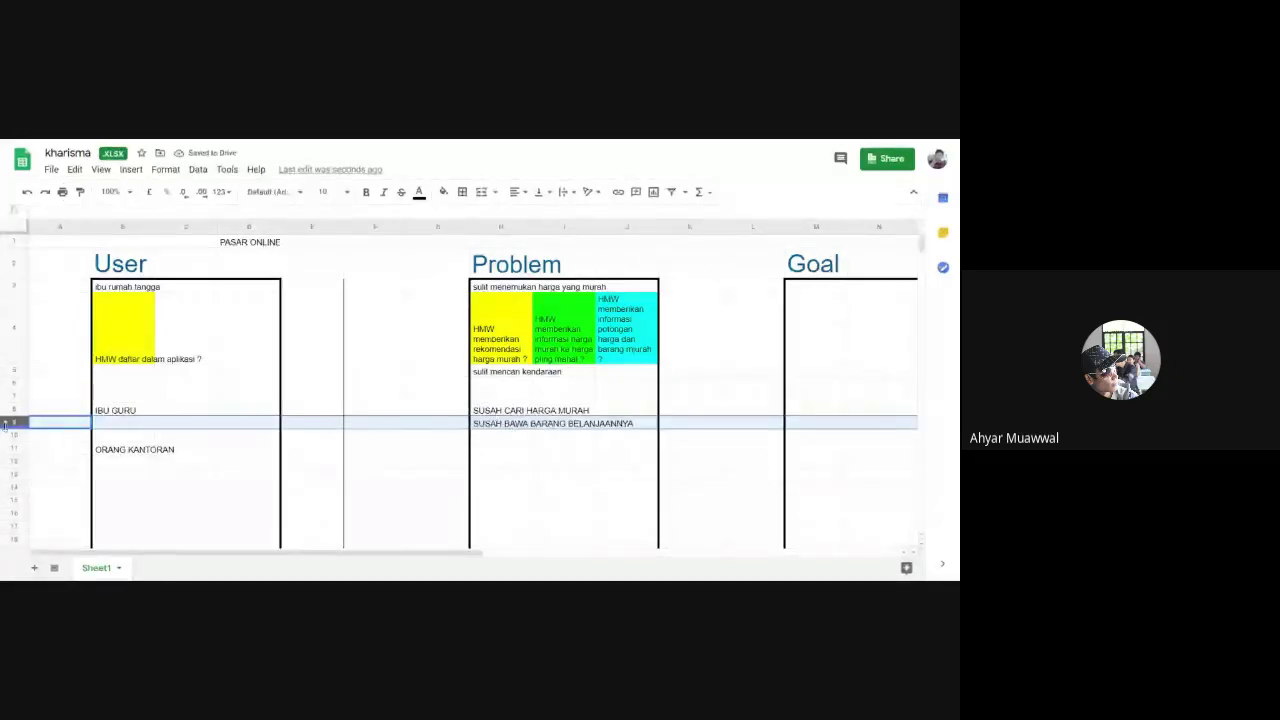
right_click(12, 423)
click(84, 338)
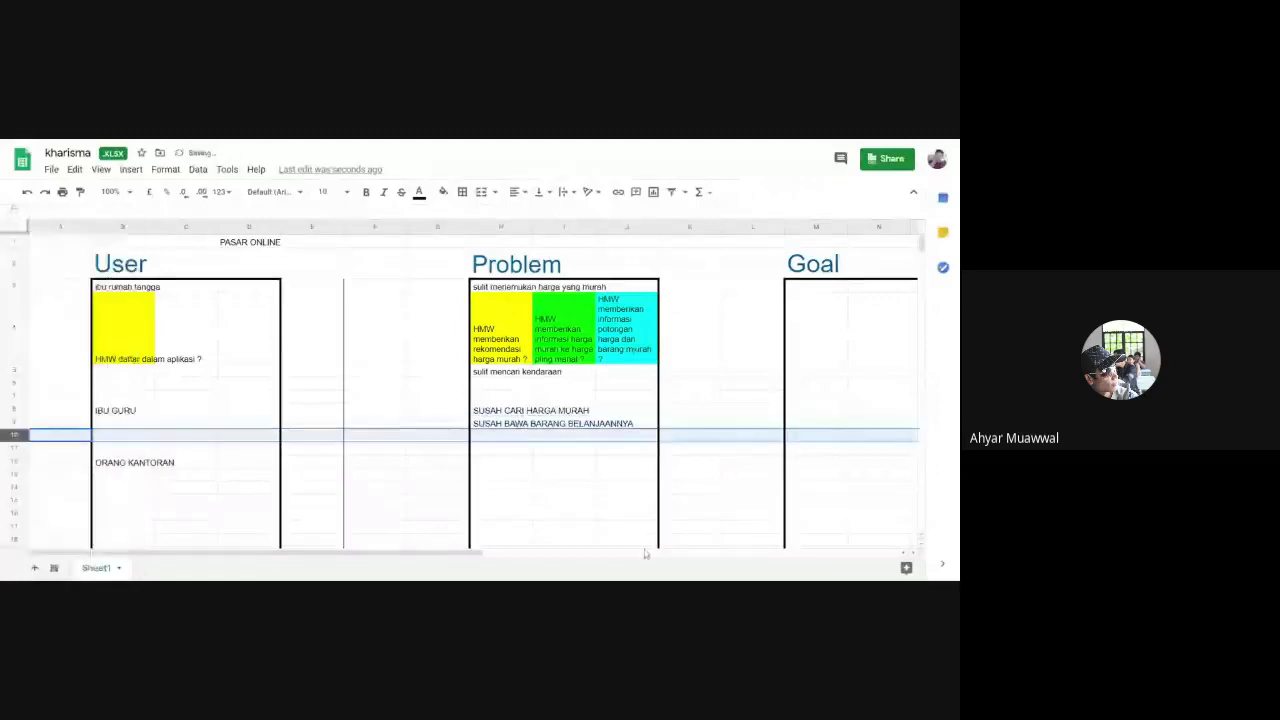
right_click(14, 423)
click(62, 314)
click(505, 450)
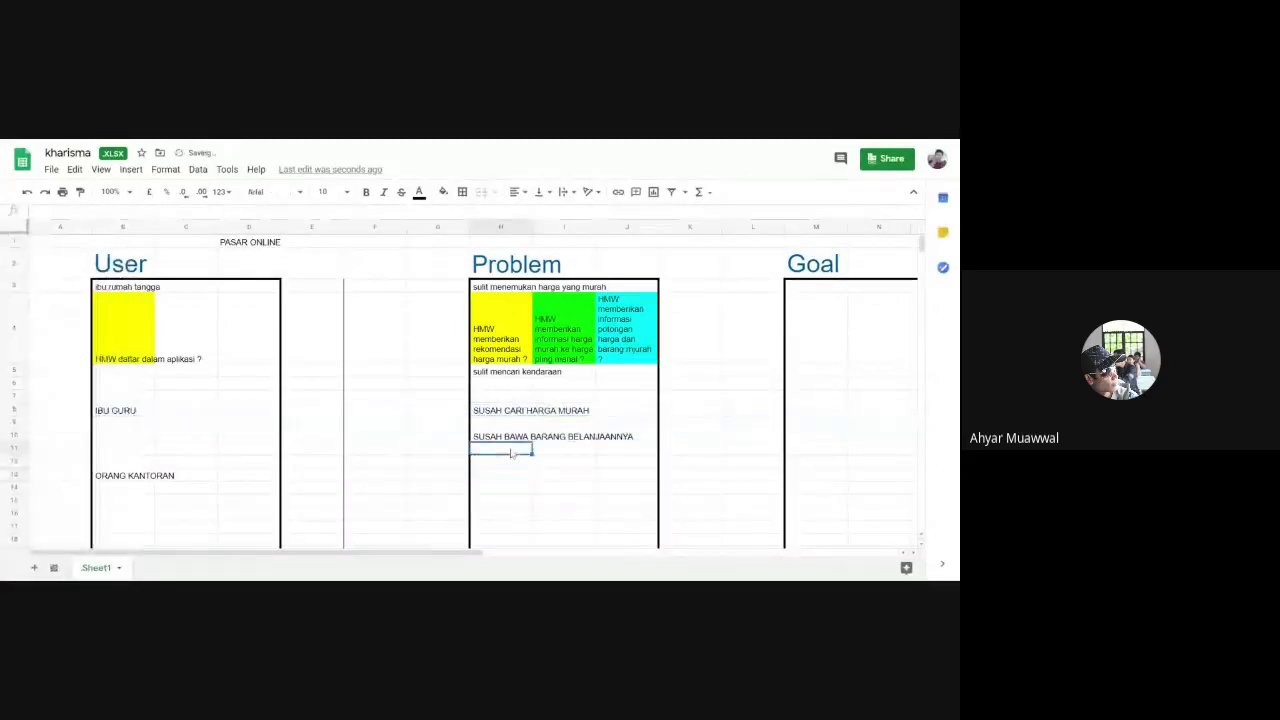
Enter "HMW memberikan rekomendasi pengiriman barang belanjaan" in H11, under the SUSAH BAWA BARANG BELANJAANNYA problem.
click(504, 437)
click(502, 452)
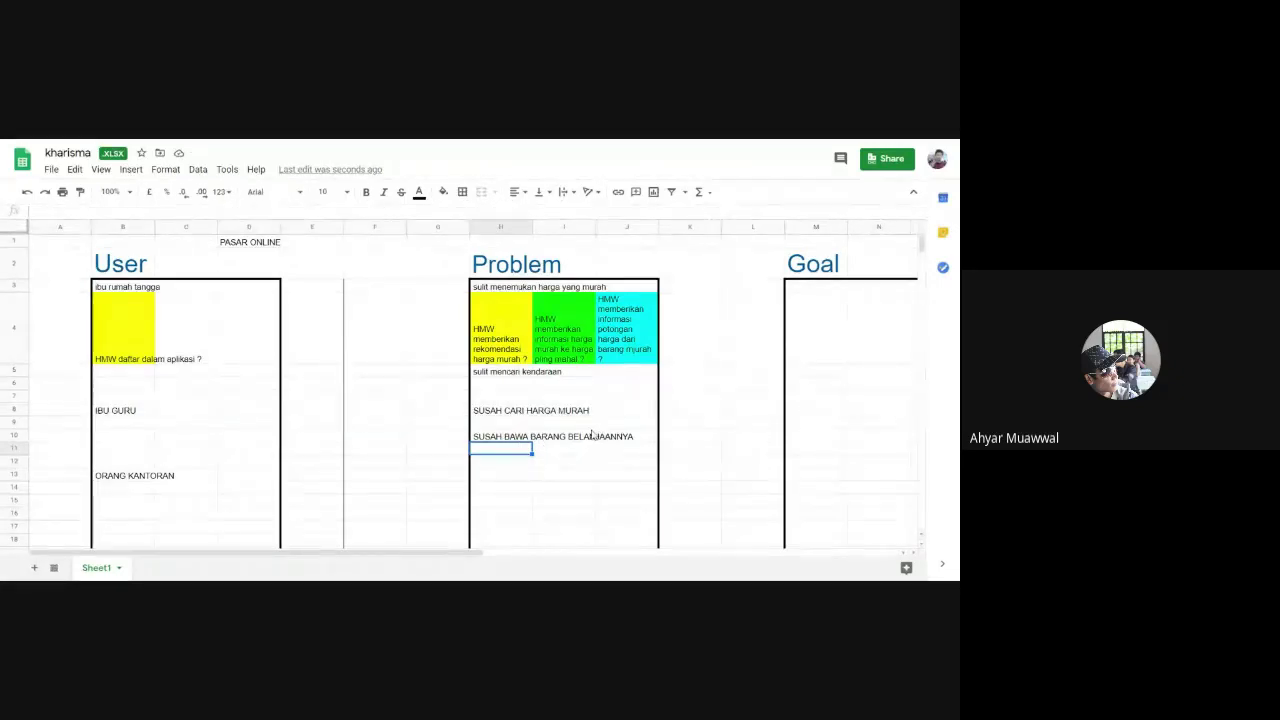
text(HM)
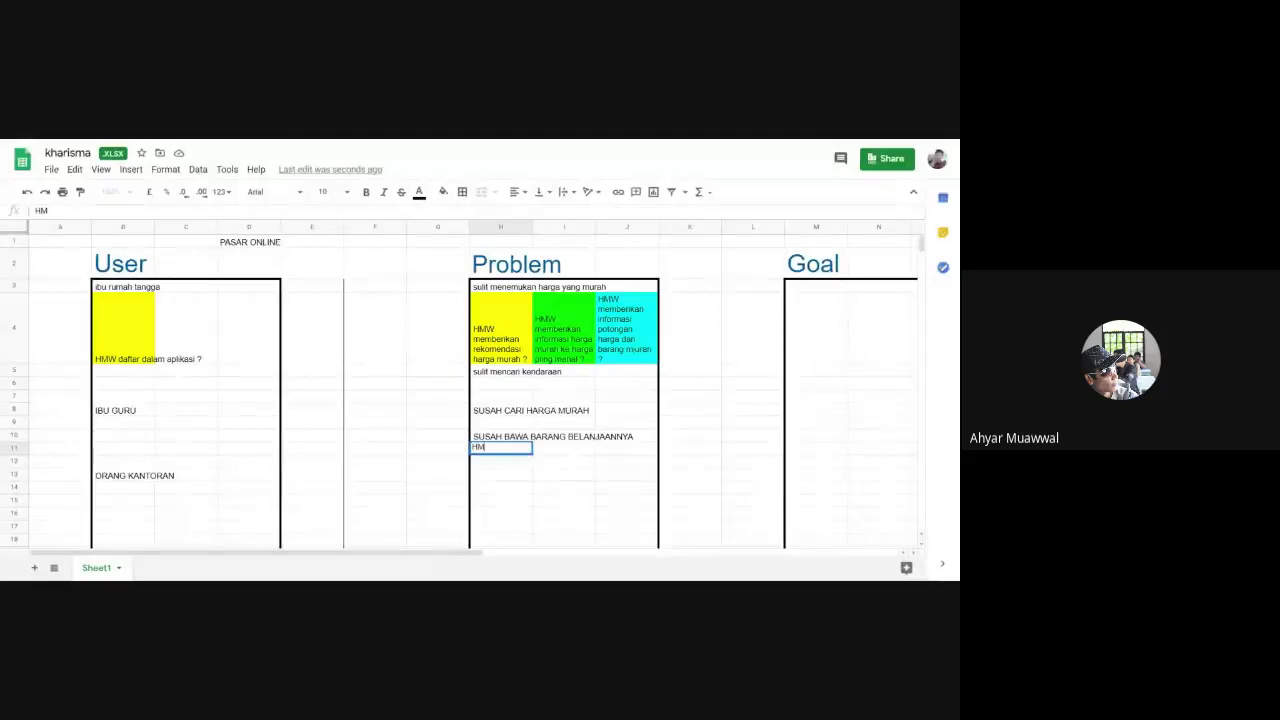
text(W memberikan)
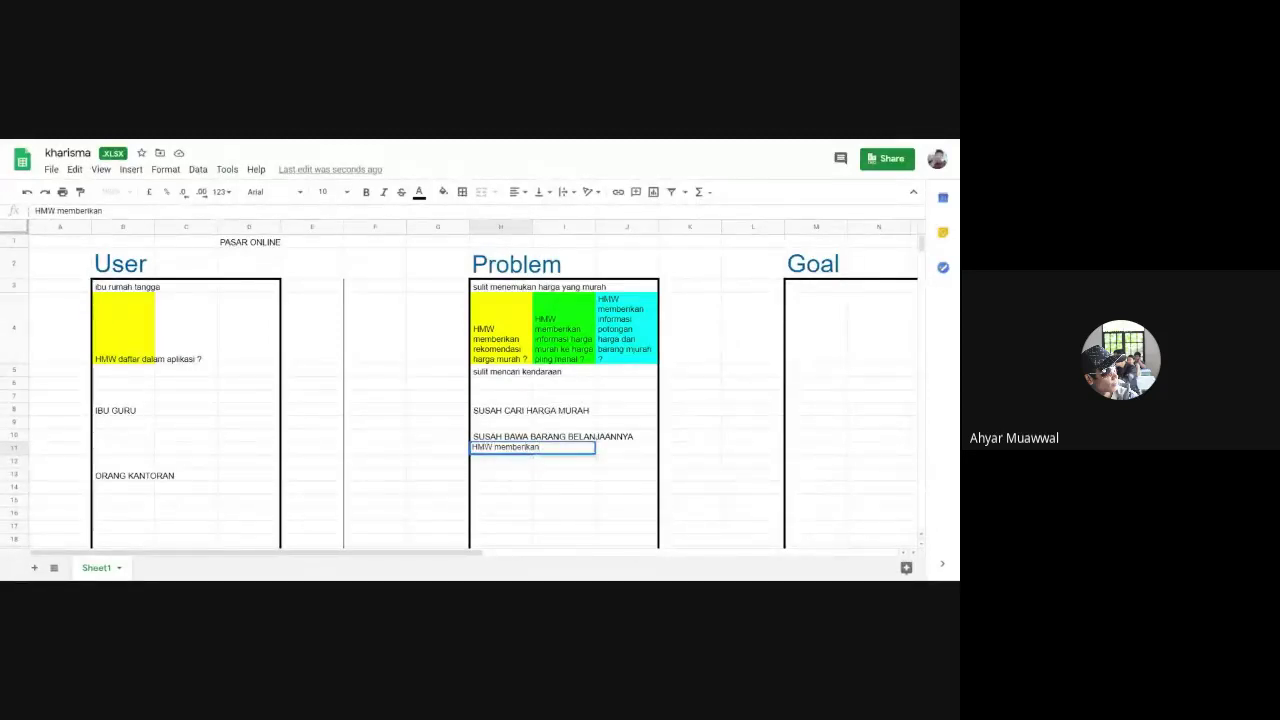
text( rekomendasi pengiriman b)
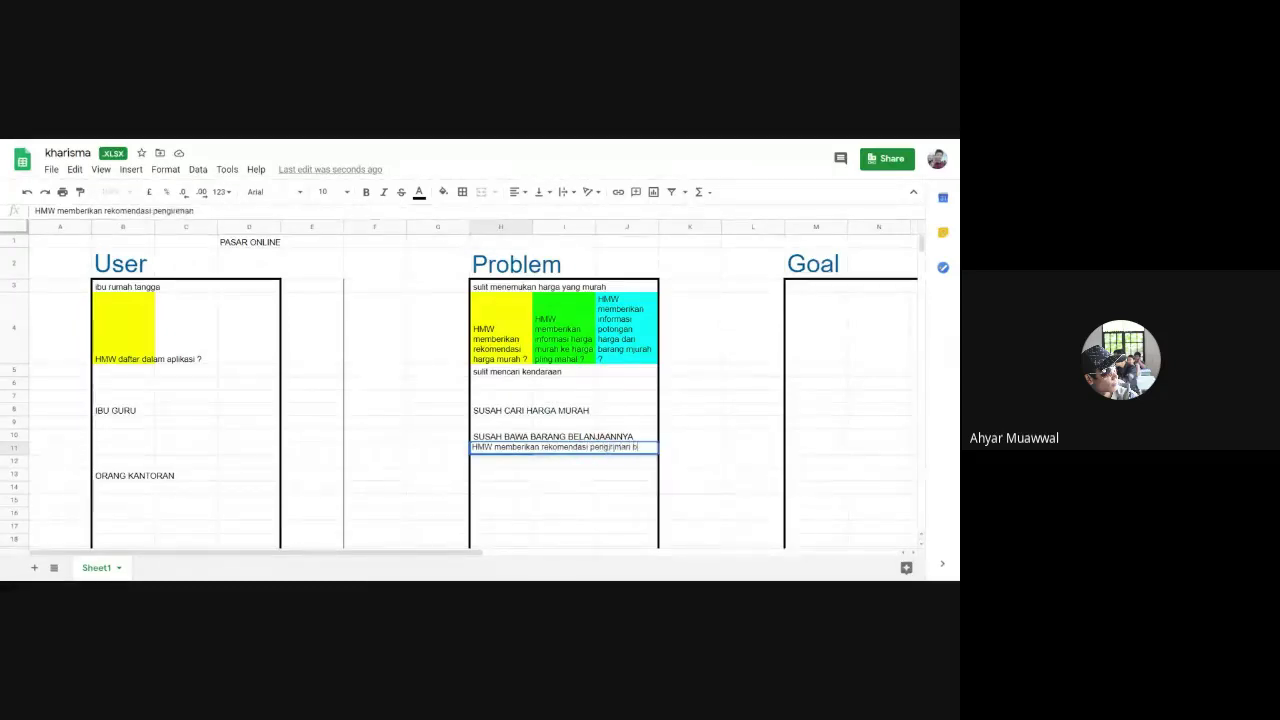
text(arang be)
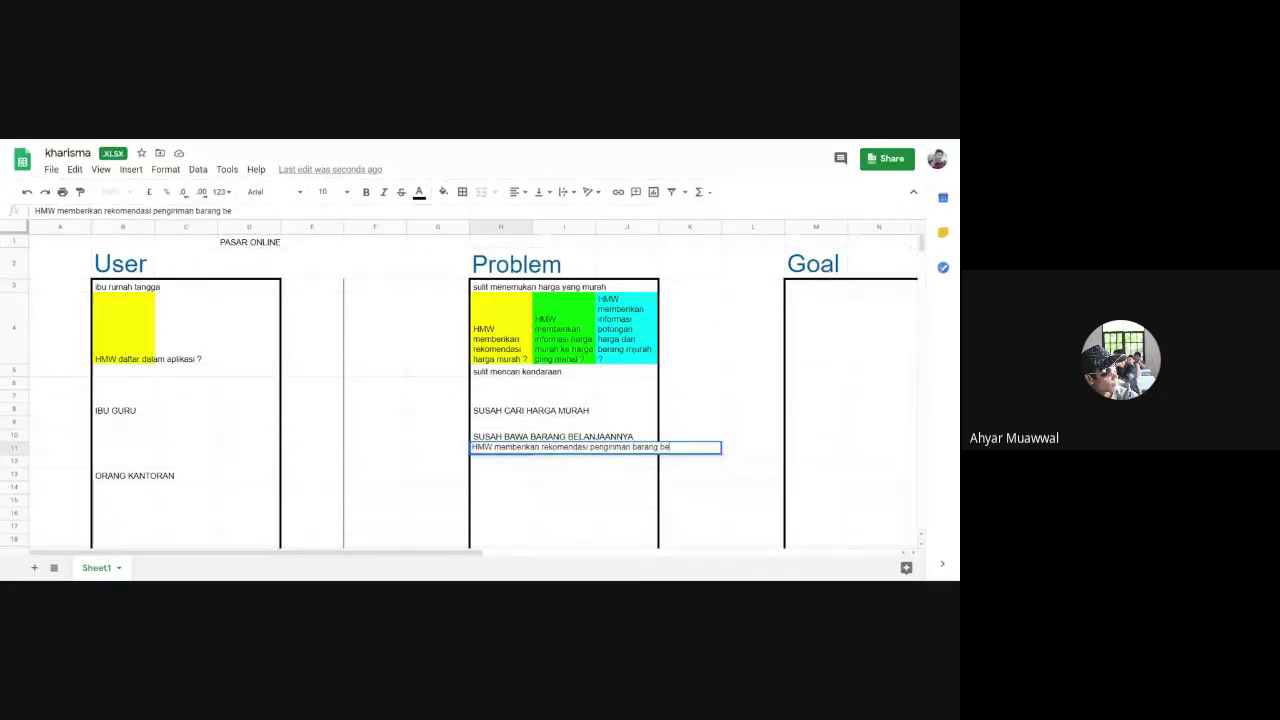
text(lanjaan)
key(Return)
key(Up)
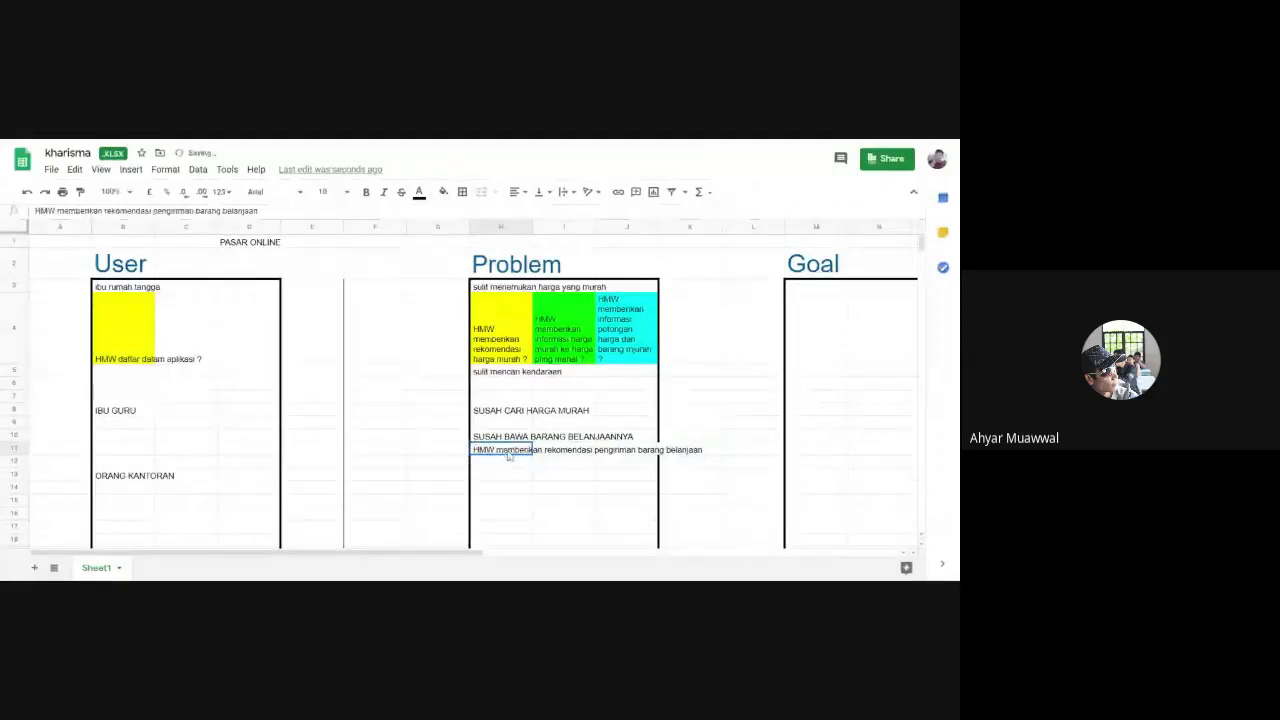
Wrap the HMW text in H11 and make row 11 tall enough to show all of it.
click(22, 455)
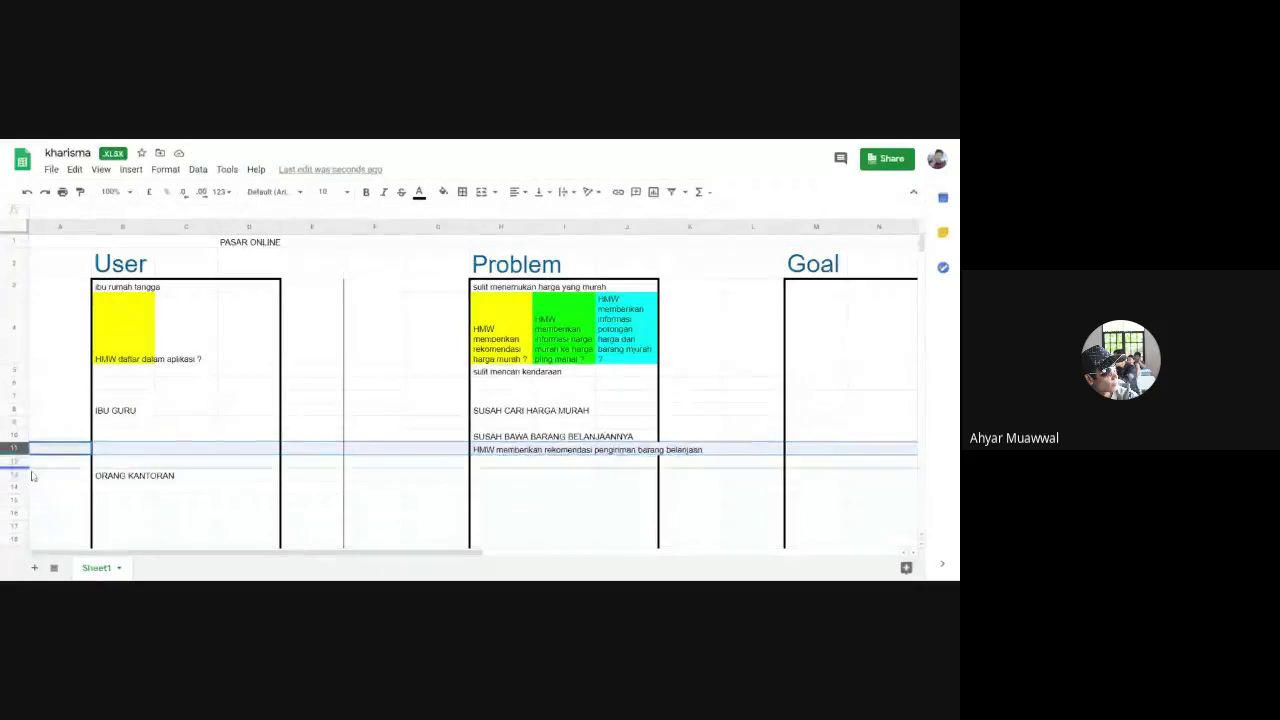
drag(22, 467, 22, 490)
click(506, 469)
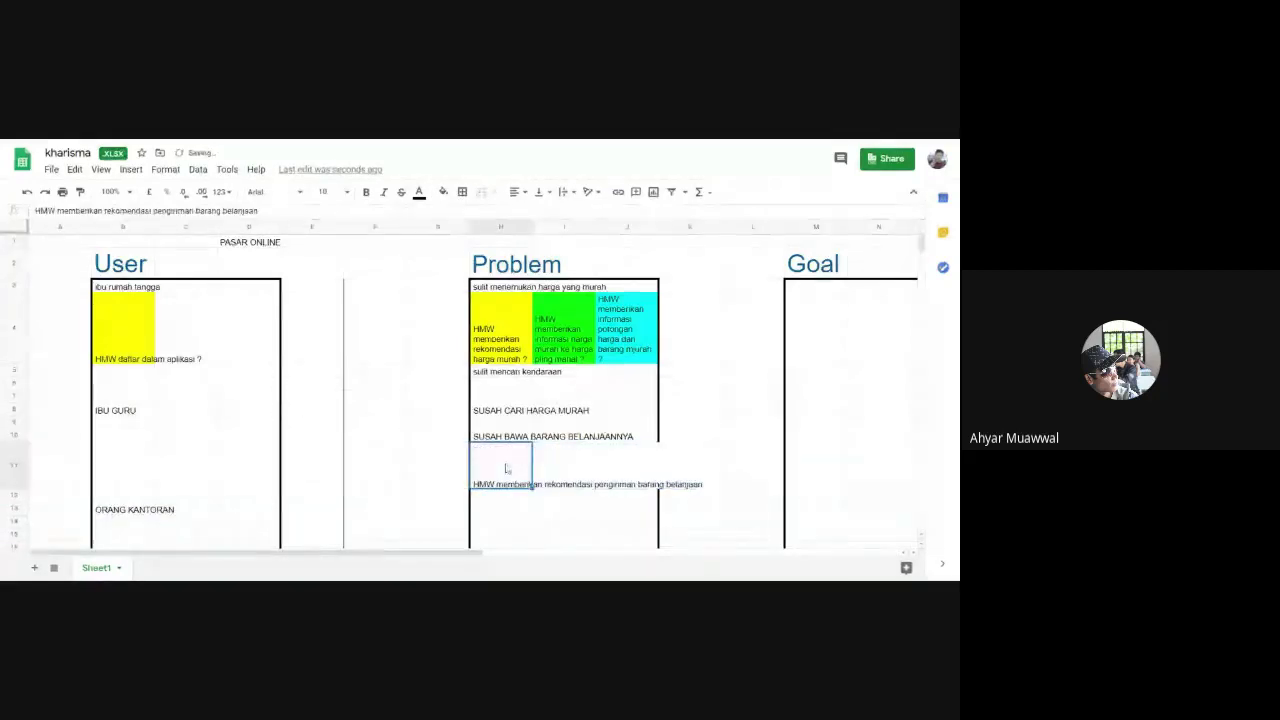
click(570, 192)
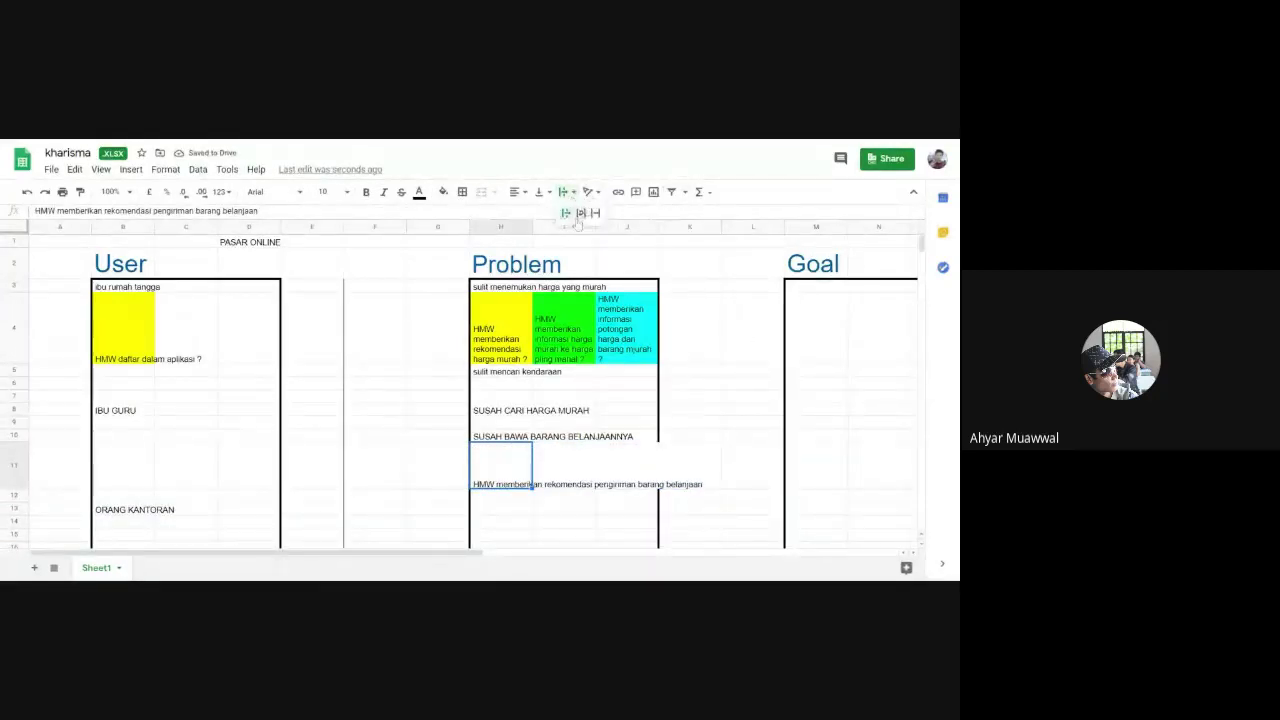
click(580, 213)
click(572, 463)
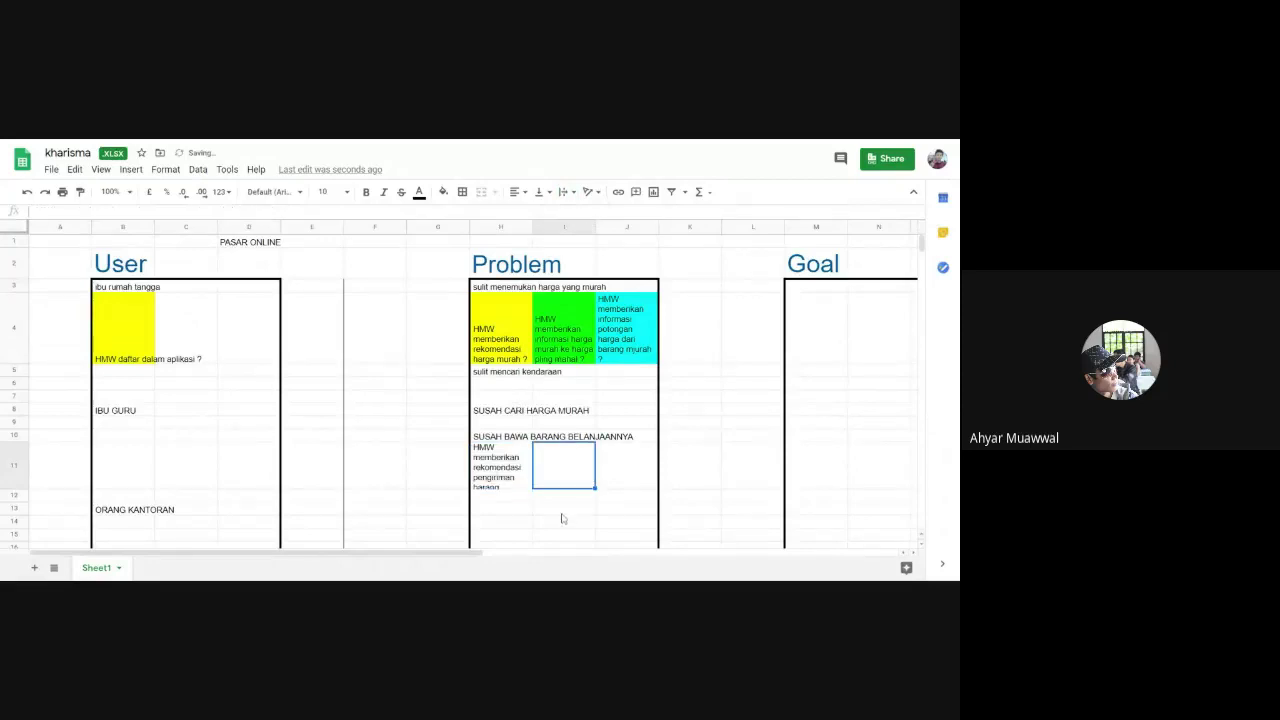
drag(20, 489, 20, 507)
click(520, 455)
click(506, 438)
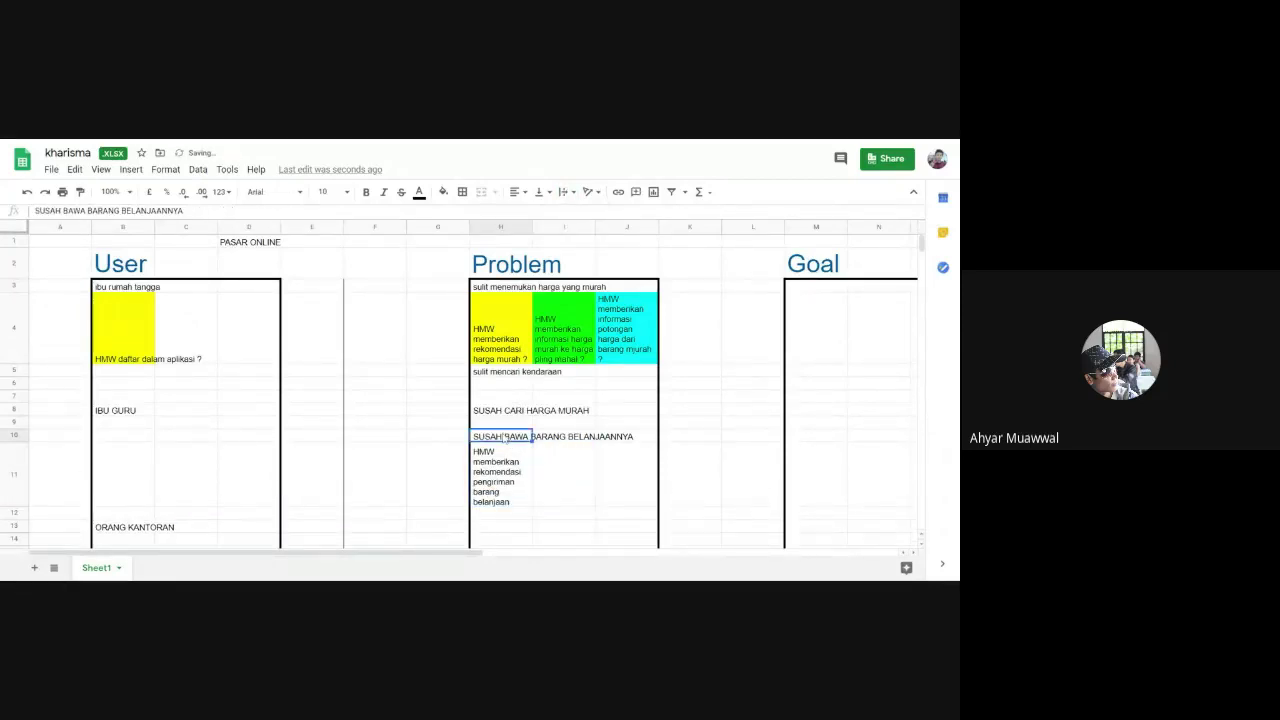
Fill the HMW cell H11 with yellow and the empty cell I11 beside it with green.
click(565, 480)
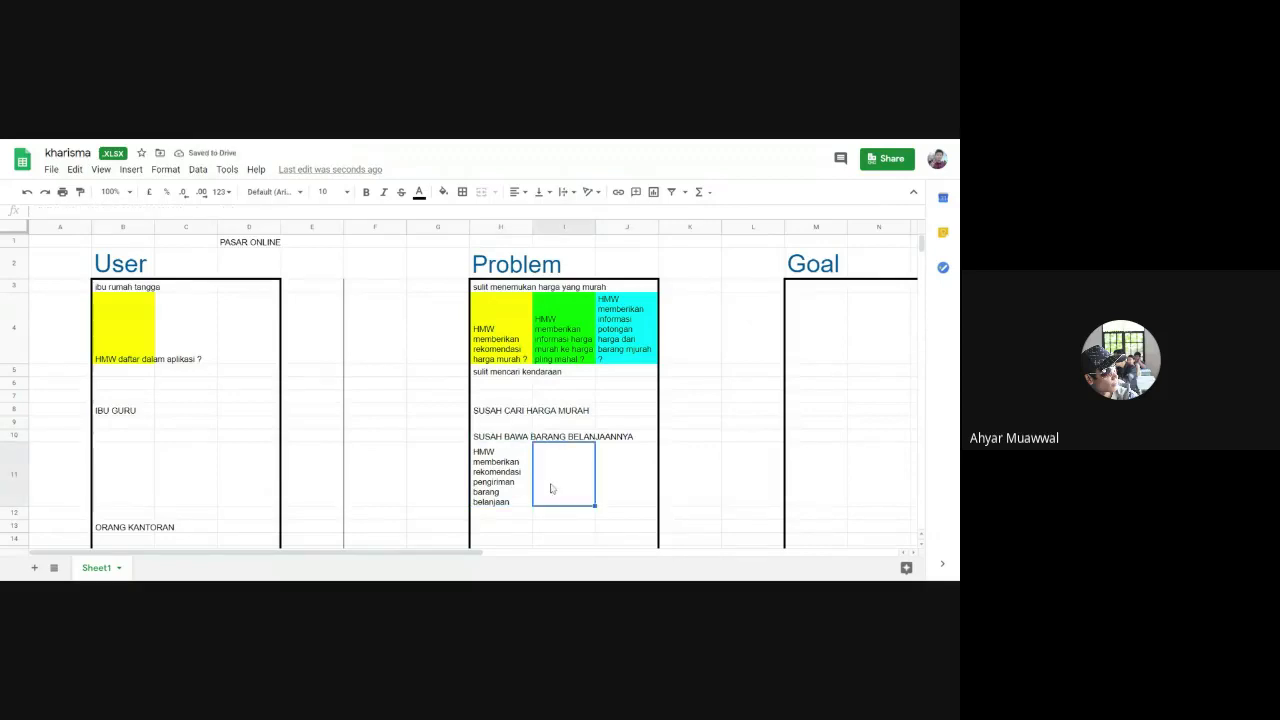
click(626, 486)
click(697, 475)
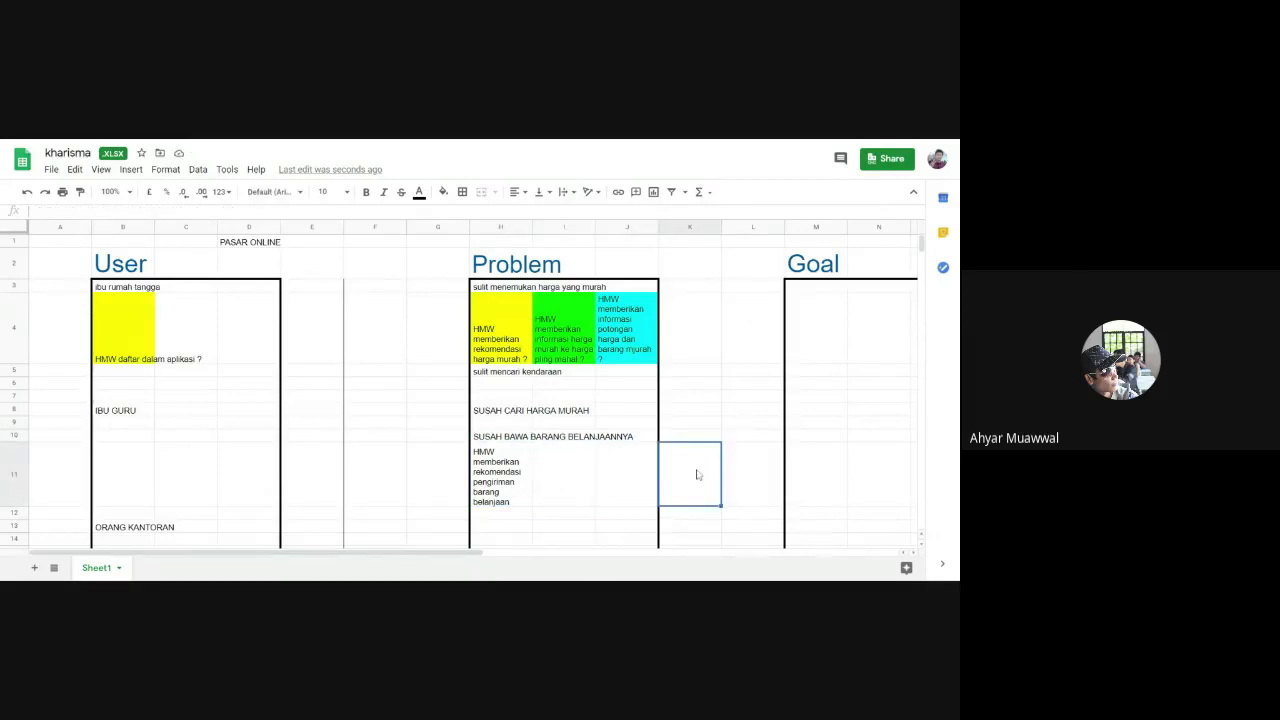
click(484, 440)
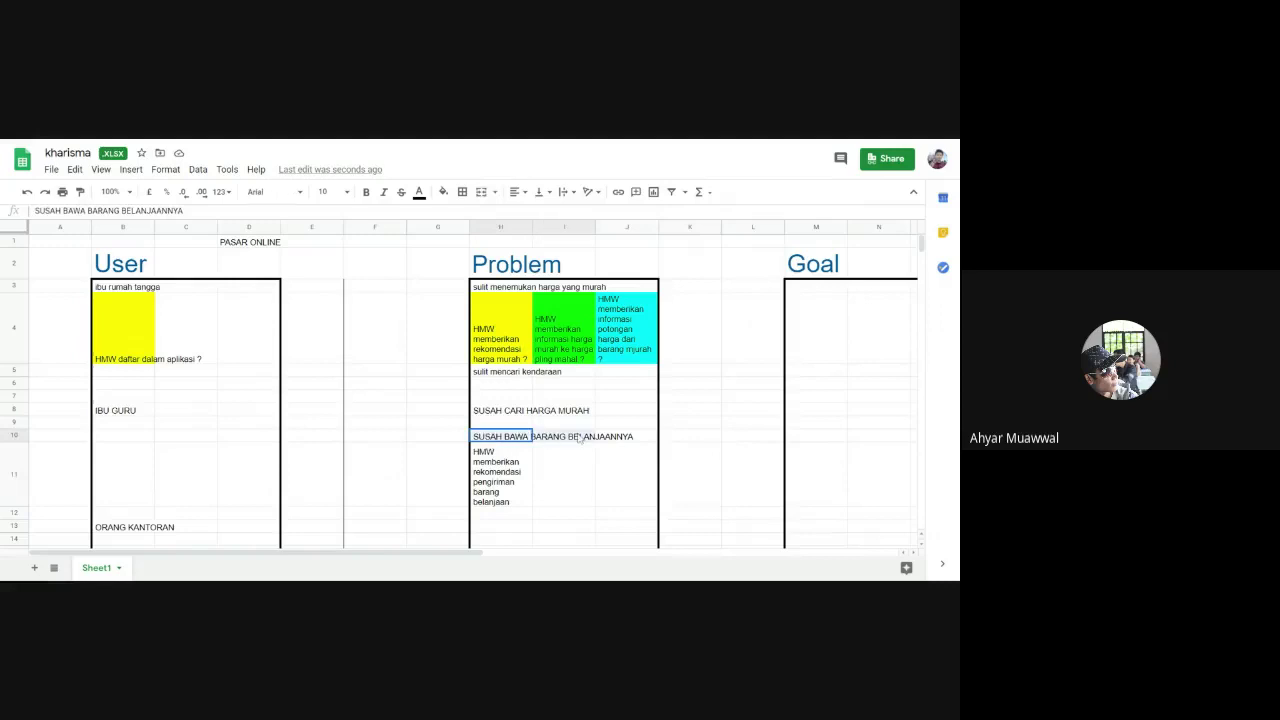
click(492, 478)
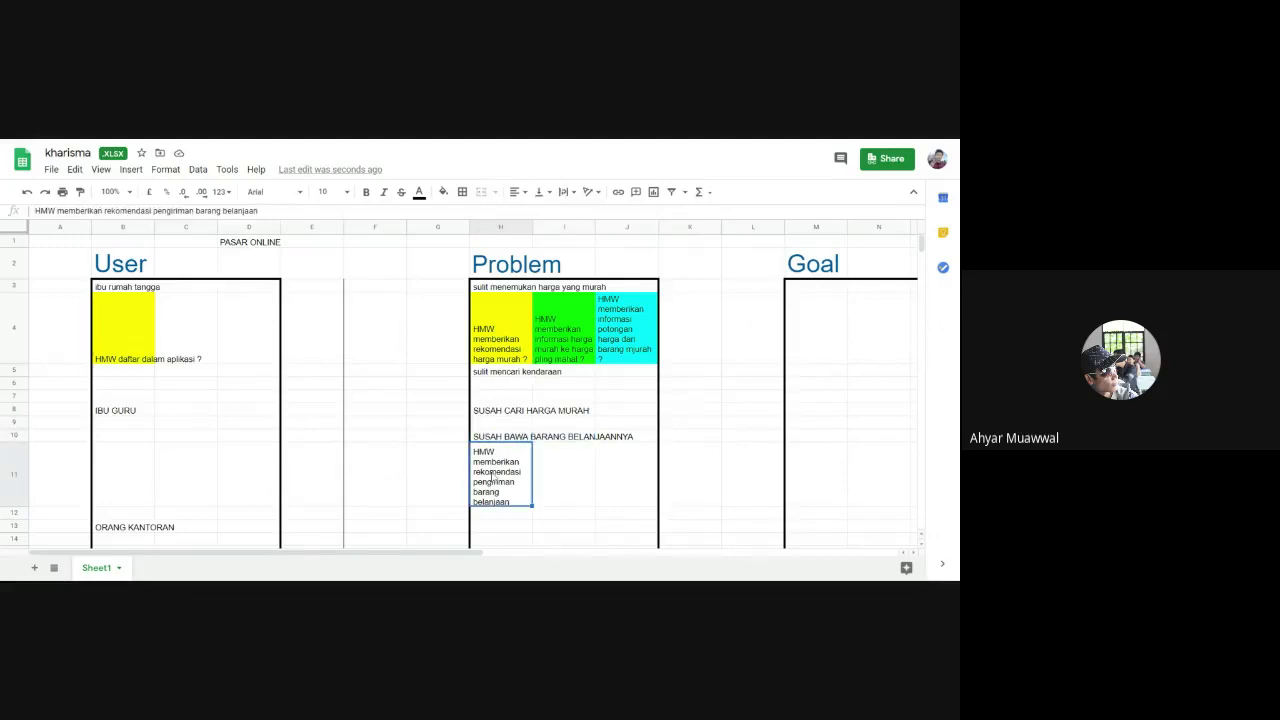
click(443, 192)
click(490, 249)
click(571, 477)
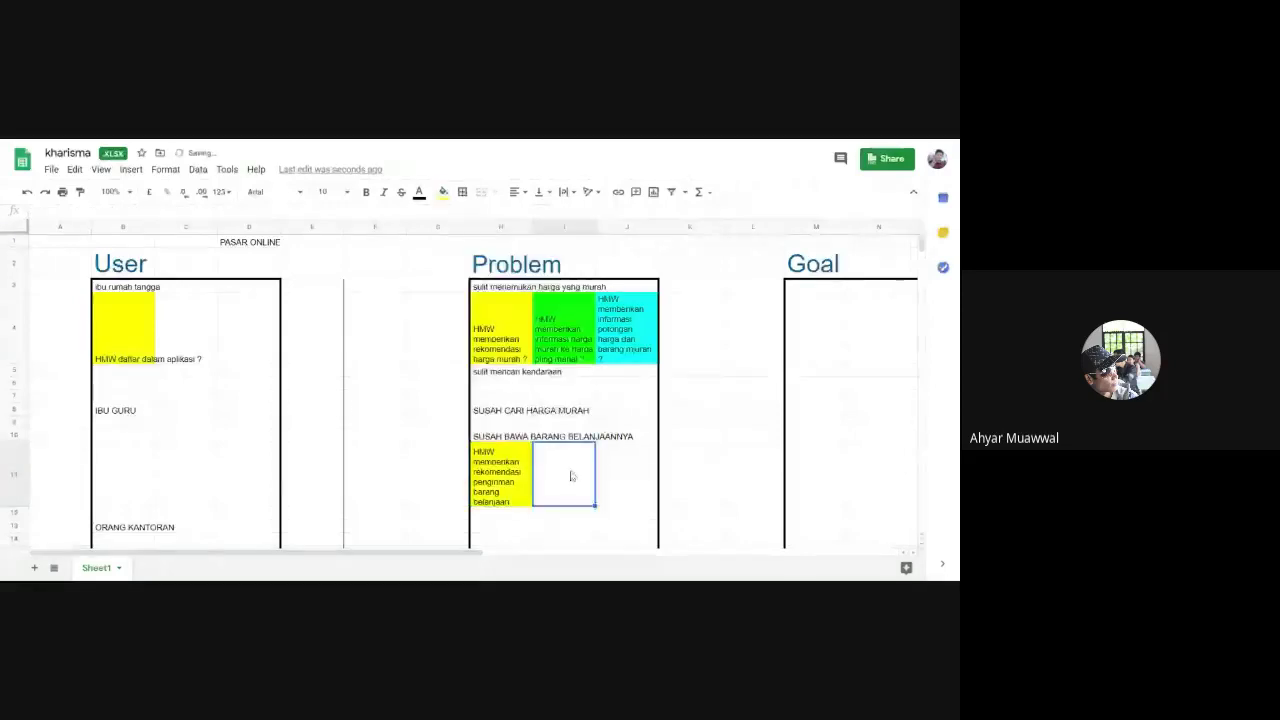
click(443, 192)
click(504, 249)
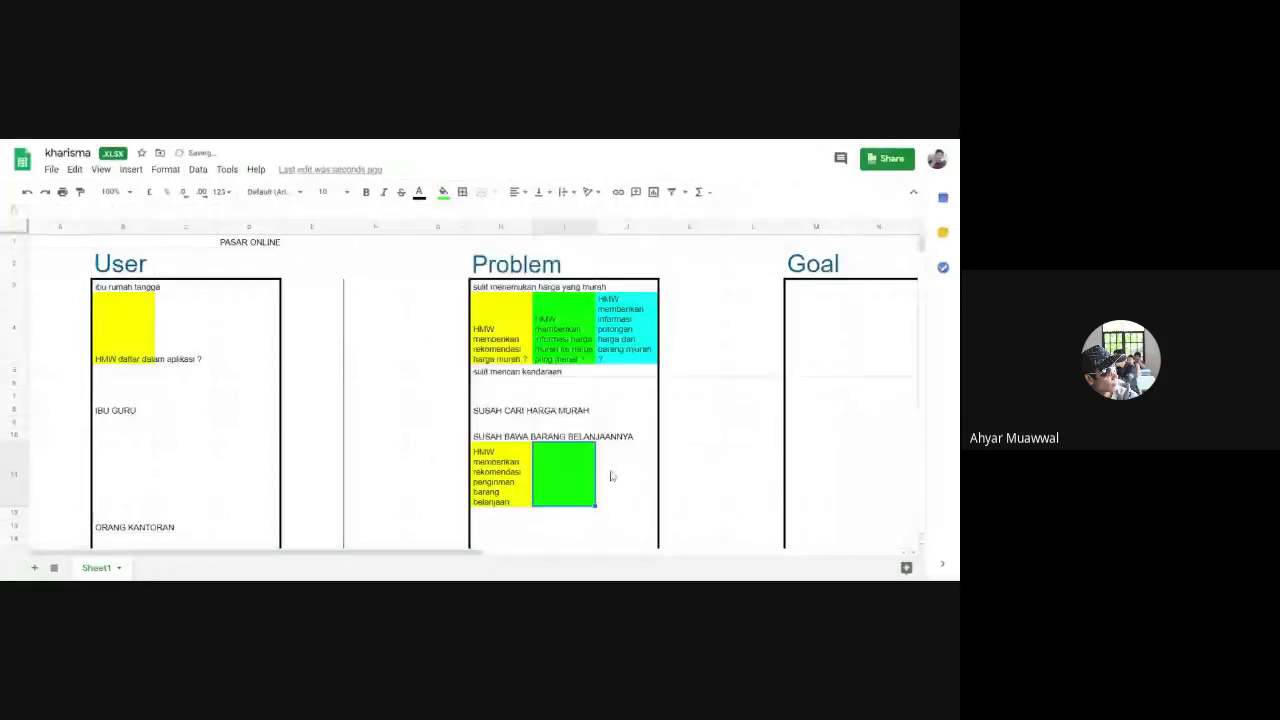
Fill the empty cell J11, beside the green cell under the SUSAH BAWA BARANG BELANJAANNYA problem, with cyan.
click(614, 477)
click(443, 192)
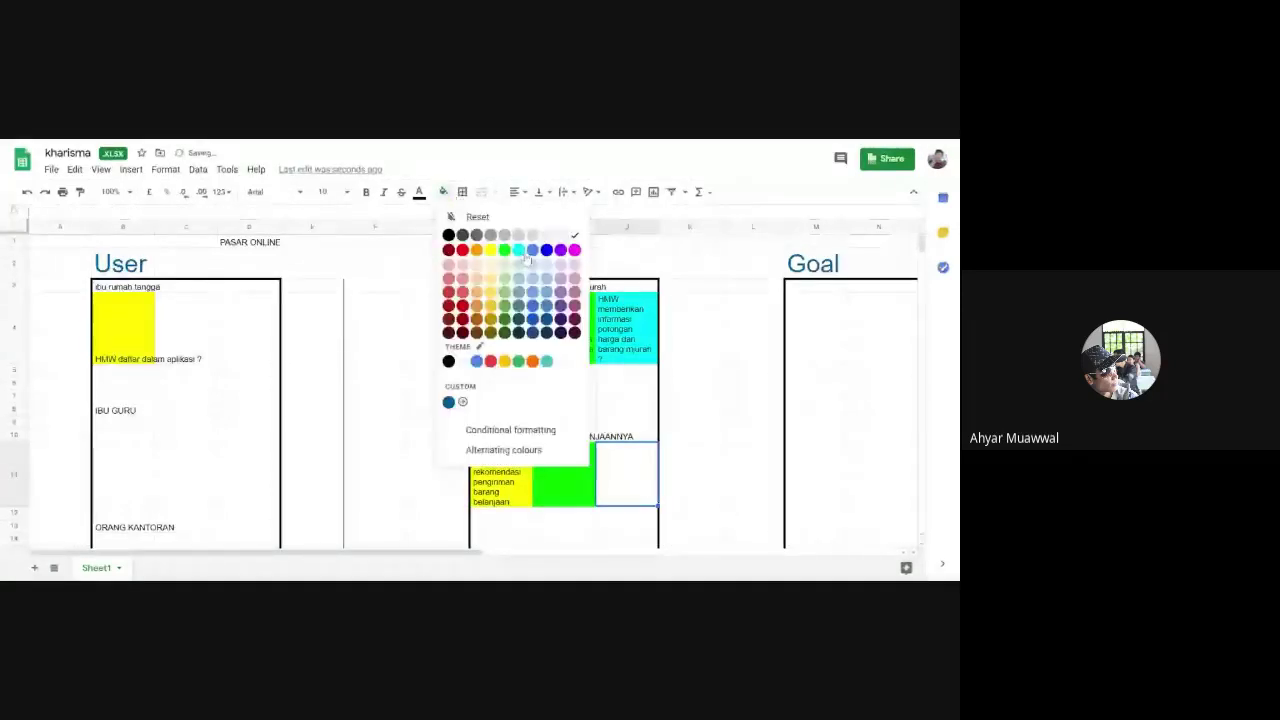
click(518, 249)
click(500, 437)
click(561, 457)
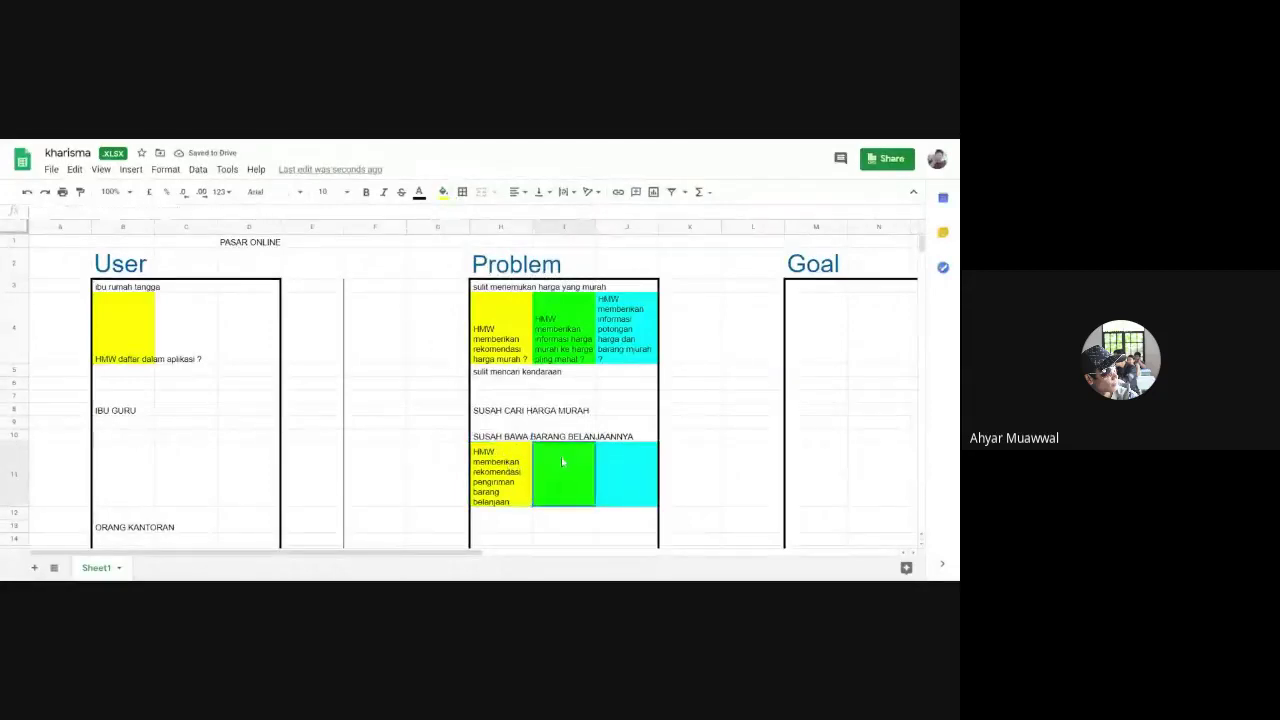
key(Right)
click(492, 440)
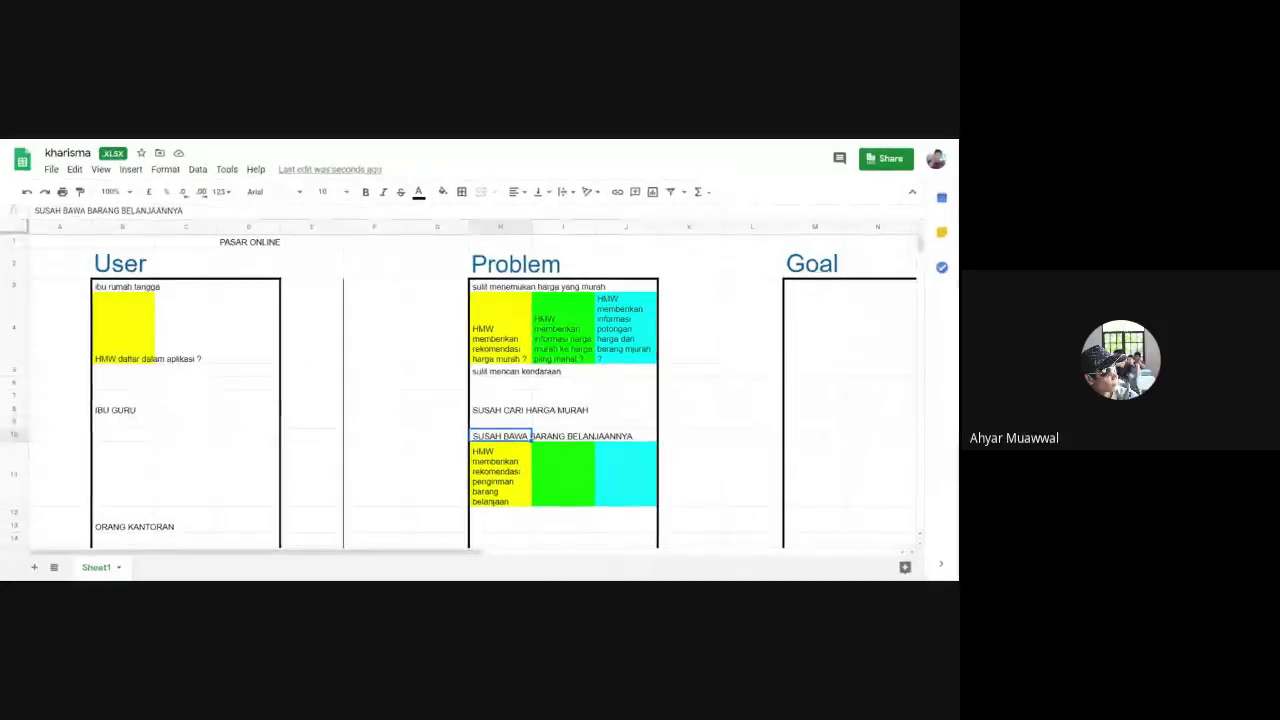
click(572, 488)
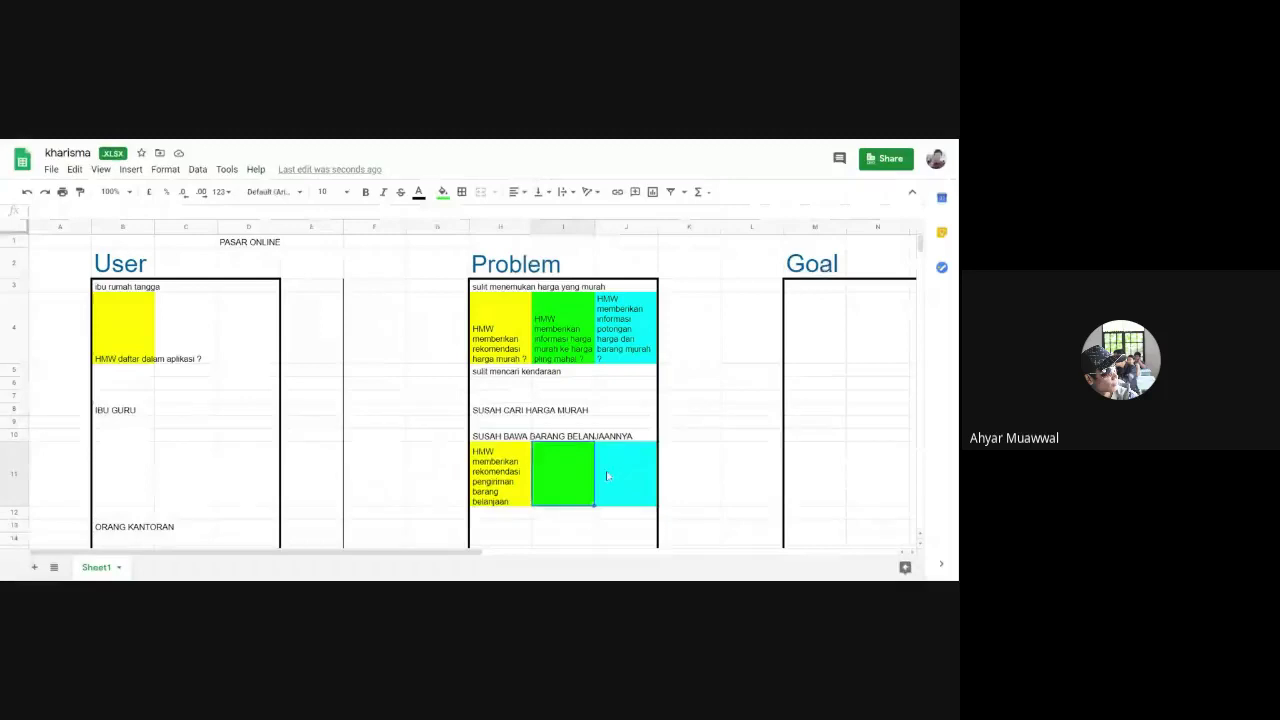
click(604, 480)
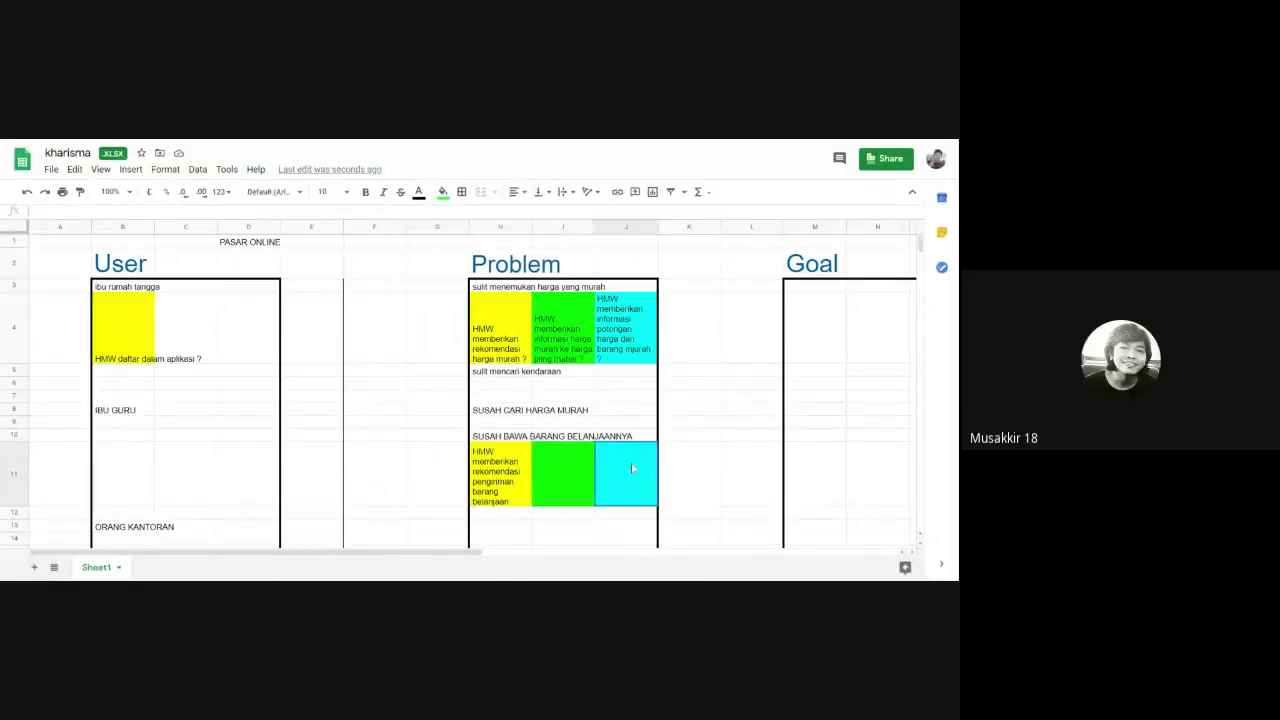
click(550, 475)
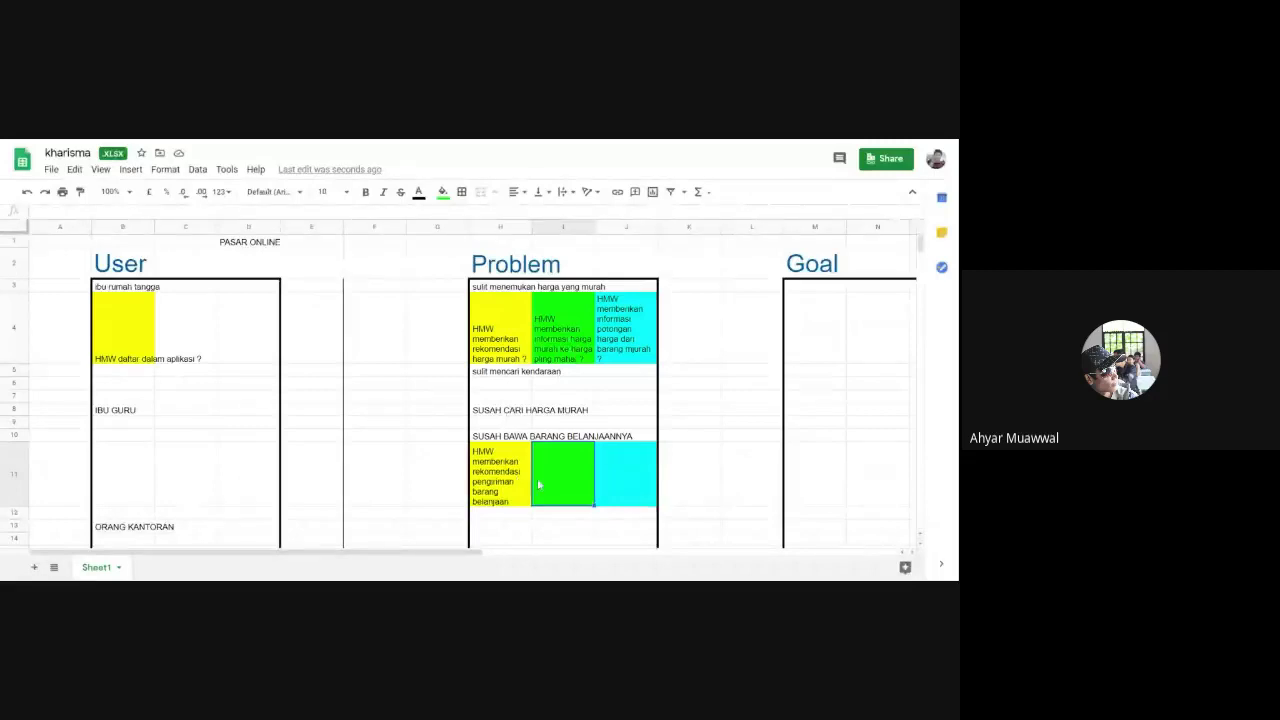
Examine the coloured HMW cells in the Problem column, comparing the filled row 4 with the green and cyan cells of row 11.
click(625, 475)
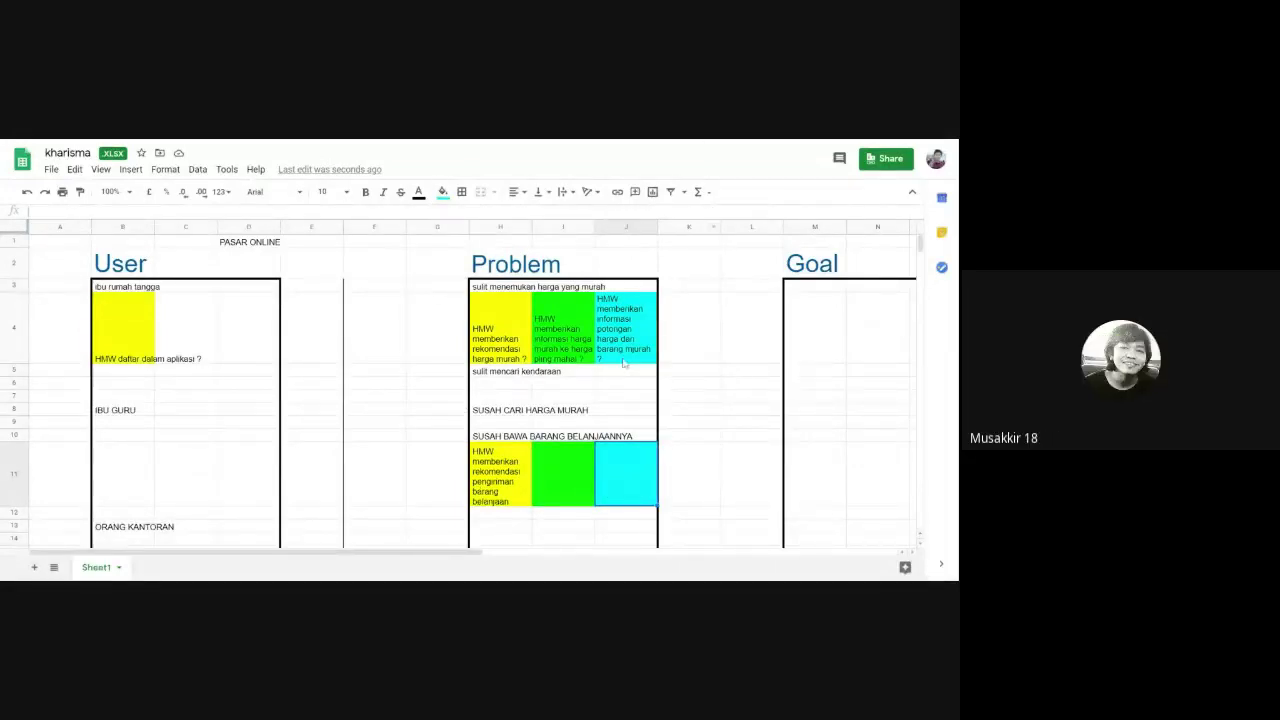
click(573, 357)
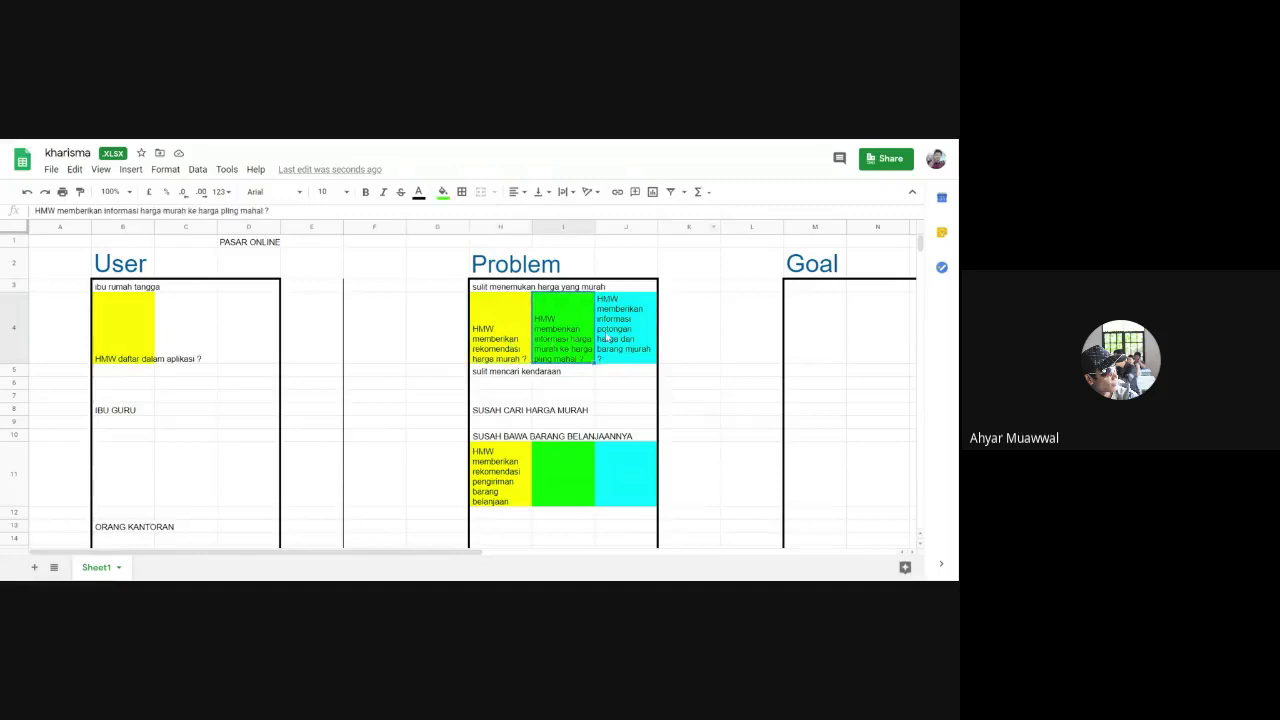
click(610, 488)
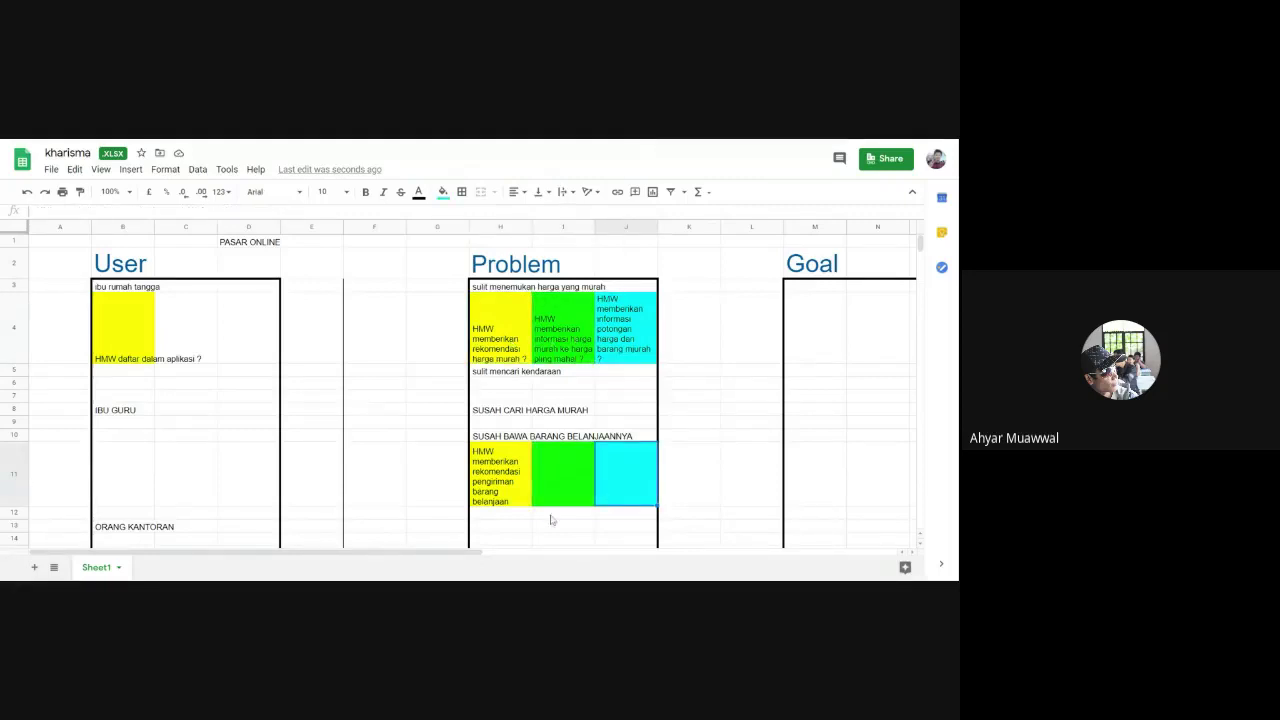
click(514, 486)
click(565, 468)
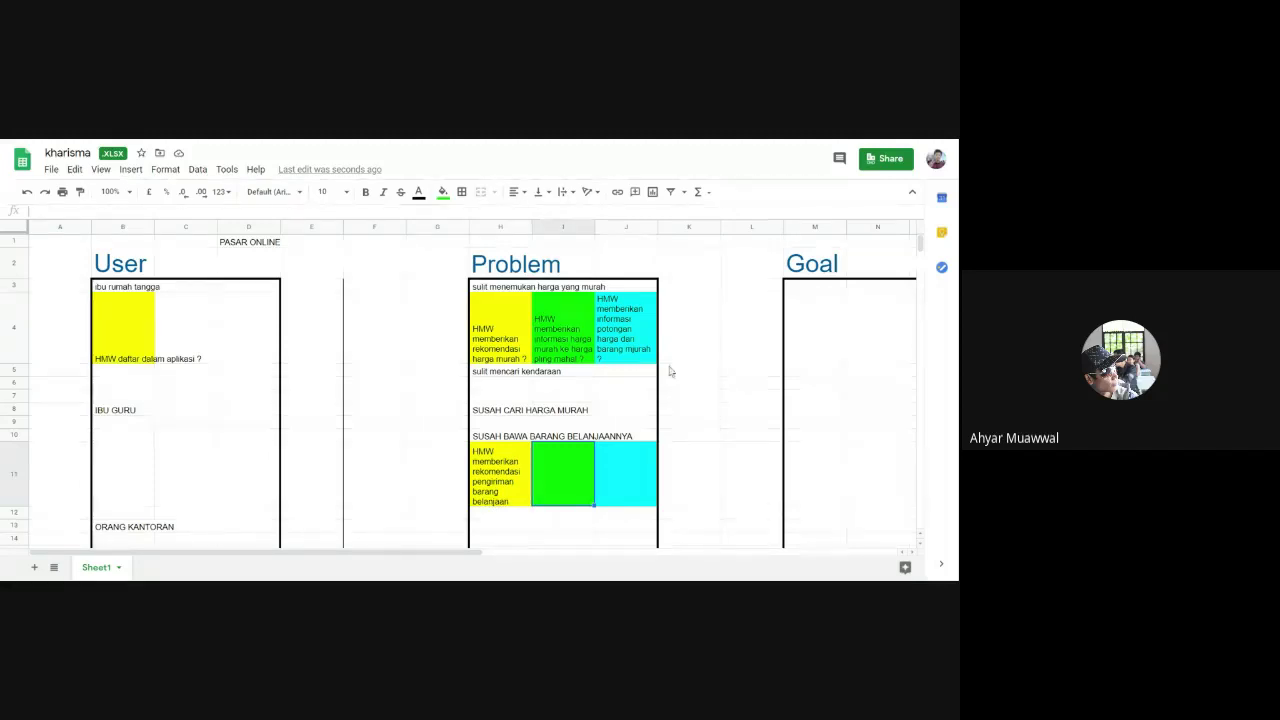
key(Right)
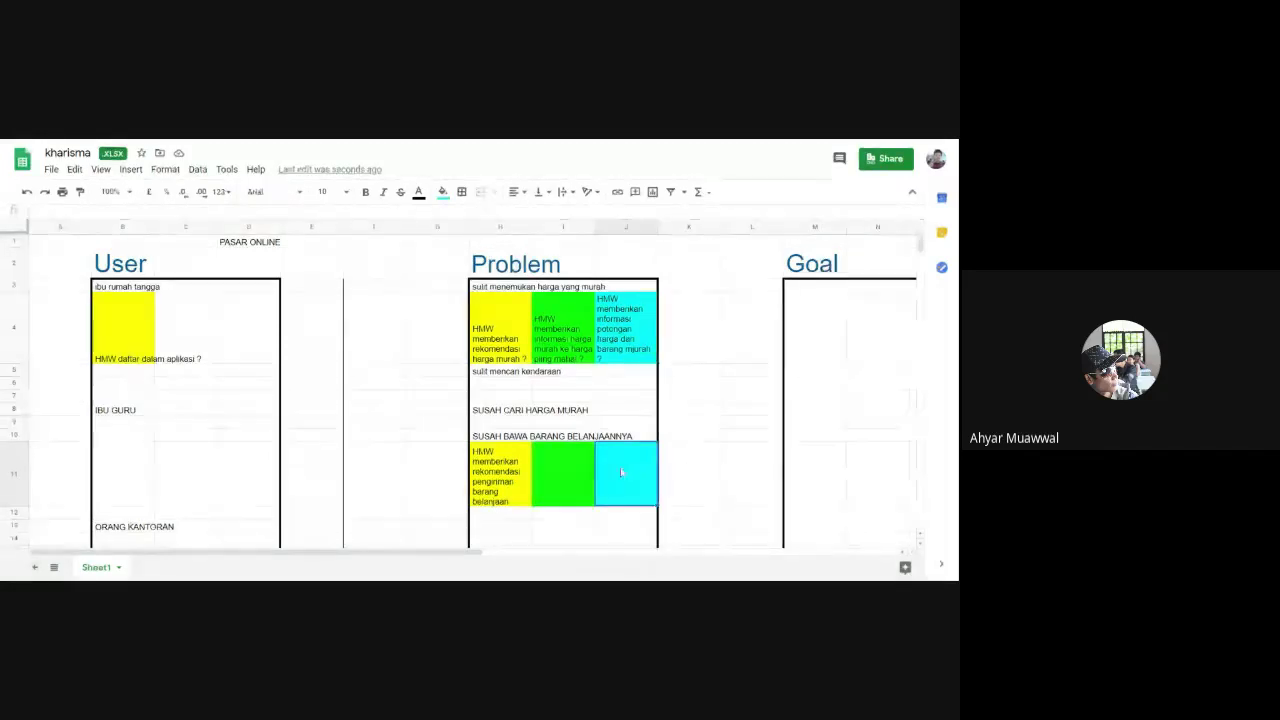
key(Left)
key(Left)
key(Right)
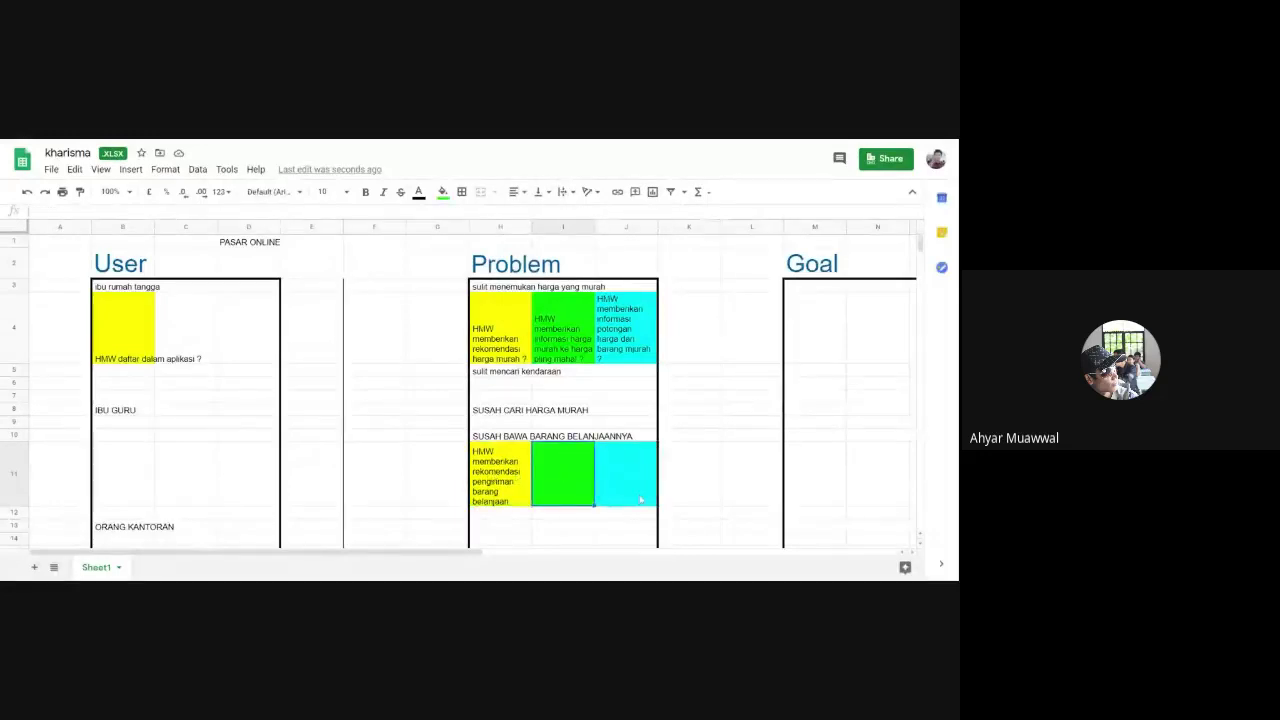
click(694, 472)
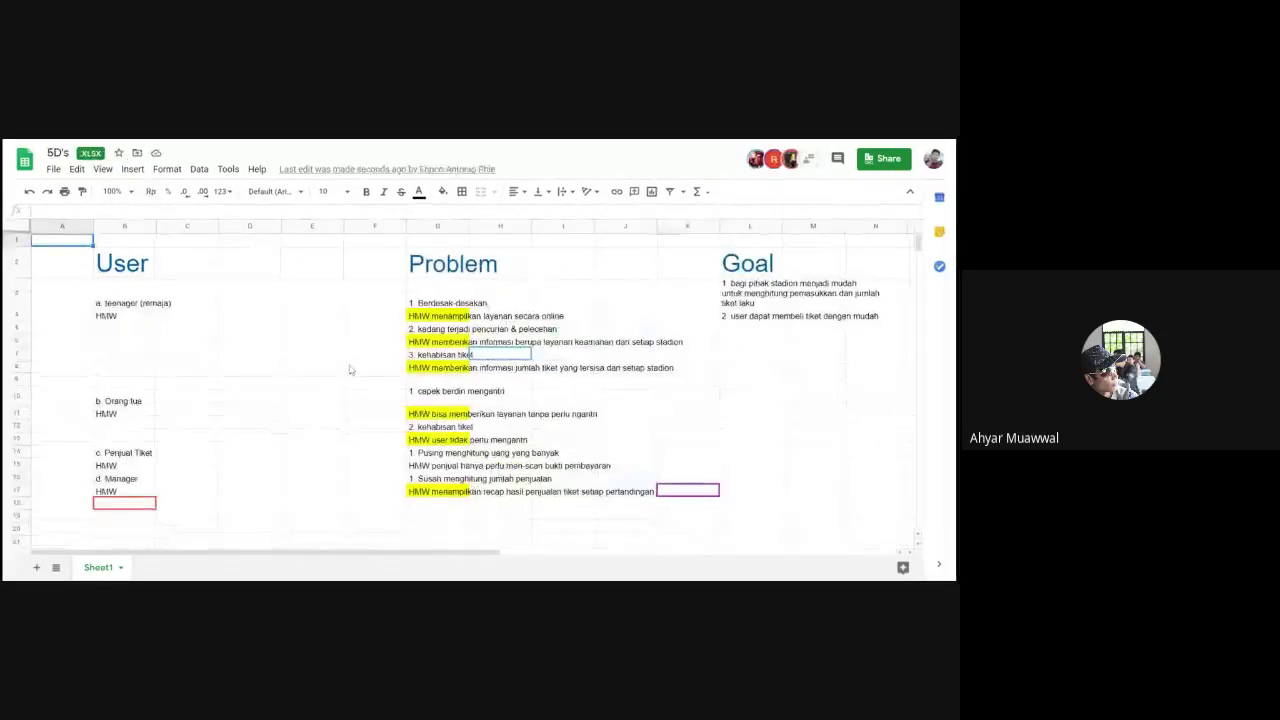
Review the HMW entries under each user type in the 5D's sheet, from teenager and Orang tua to Penjual Tiket and Manager.
click(185, 416)
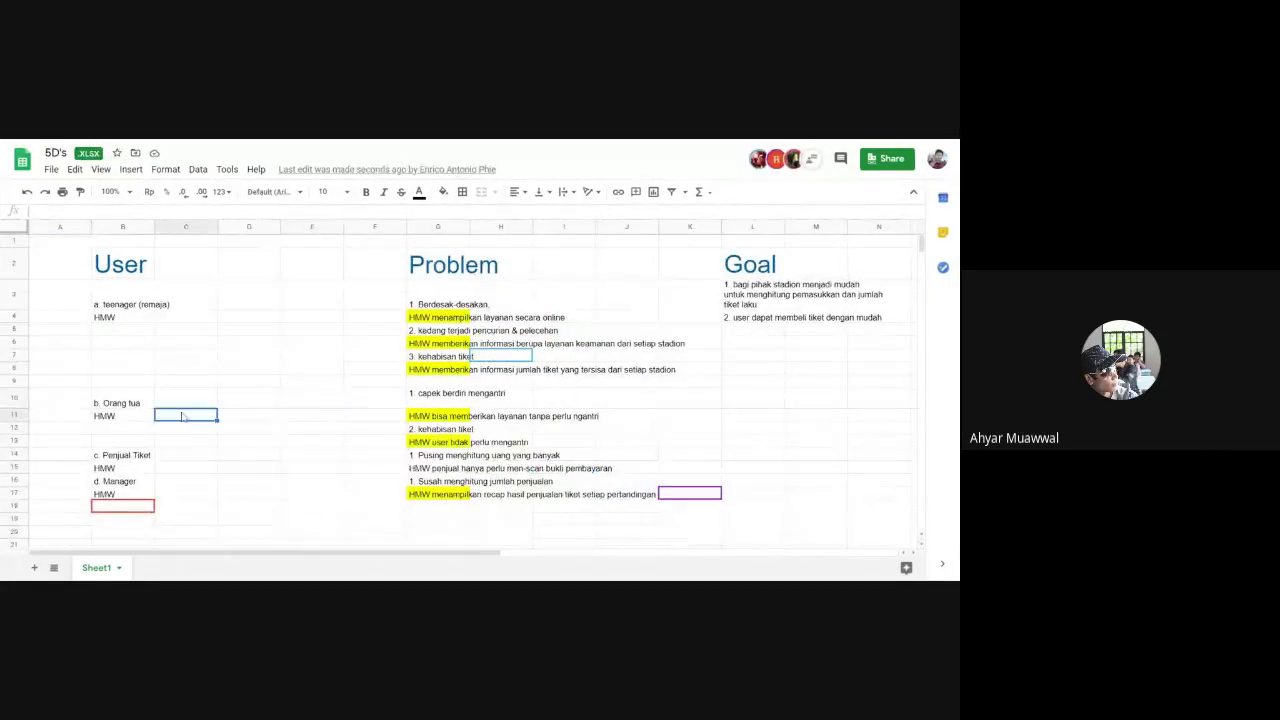
click(120, 318)
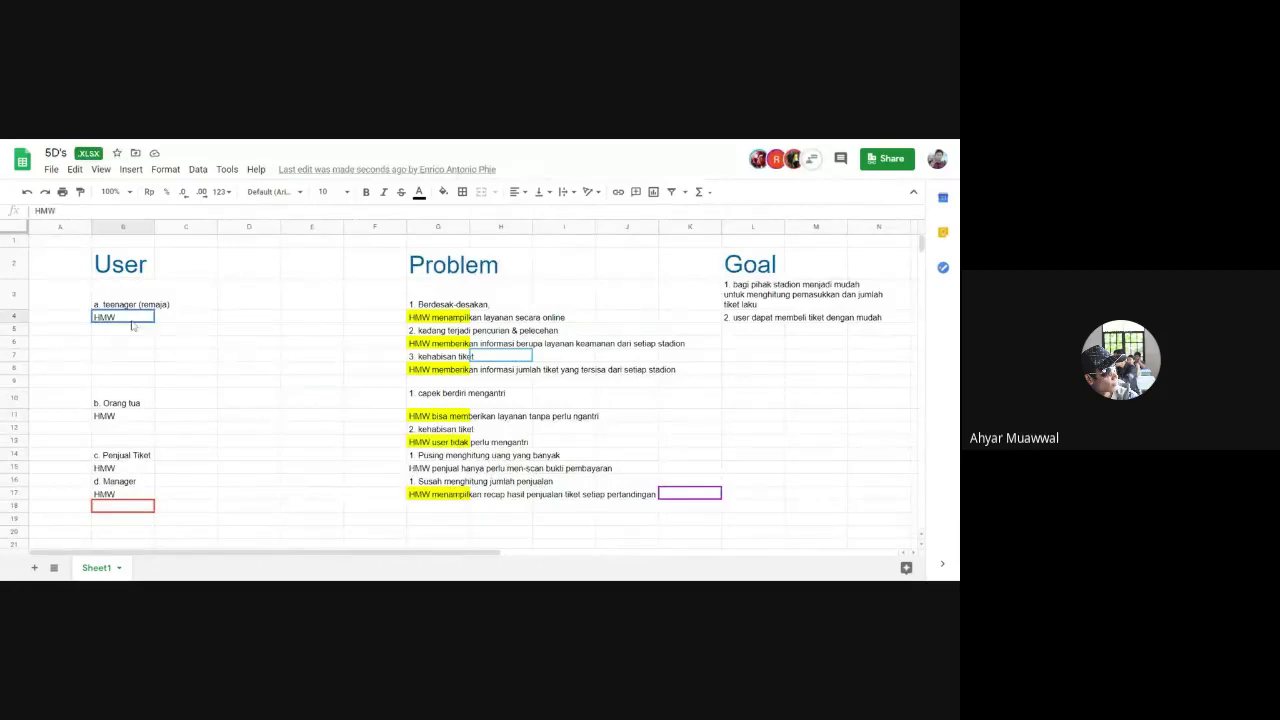
click(131, 415)
click(120, 316)
click(148, 417)
click(130, 320)
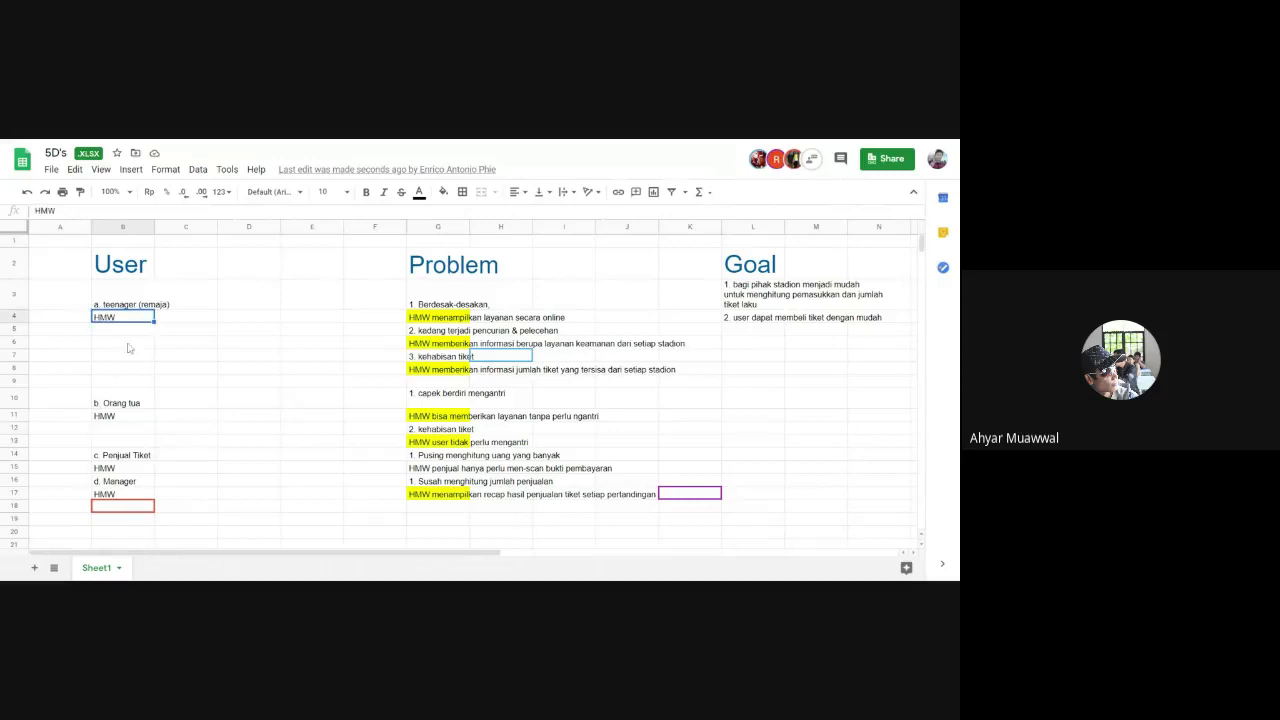
click(124, 418)
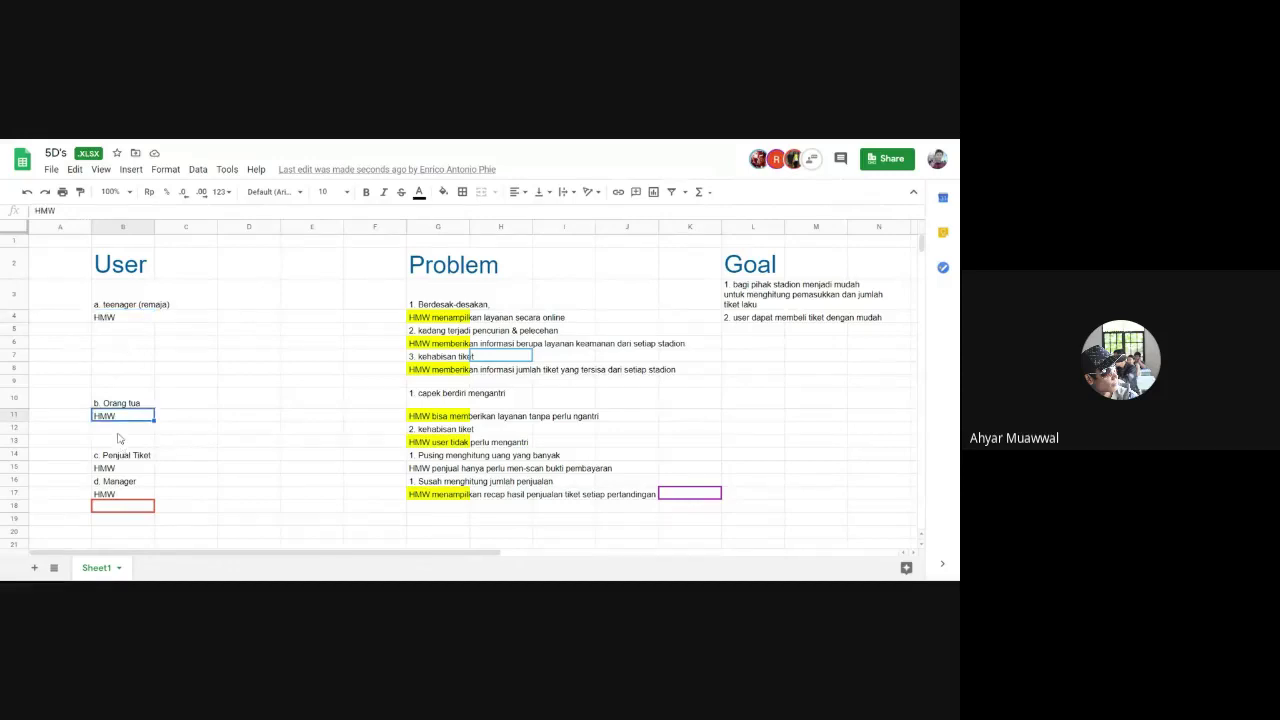
click(611, 459)
click(484, 320)
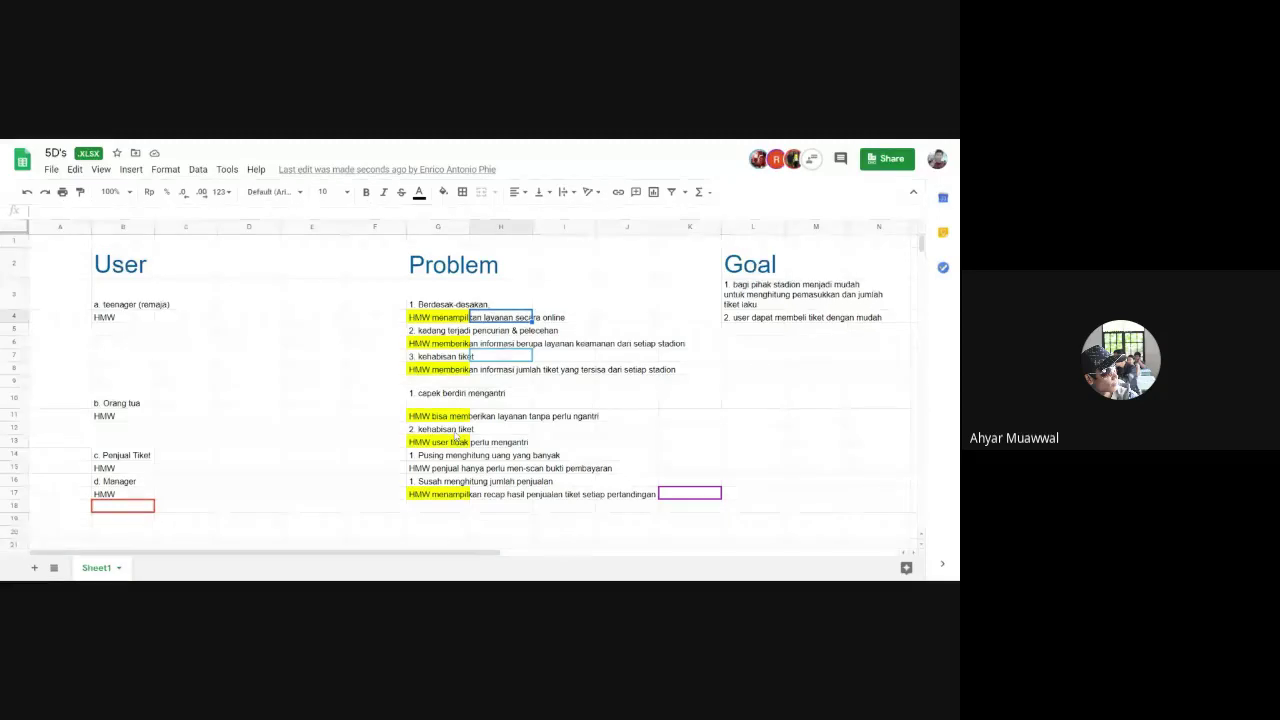
click(141, 319)
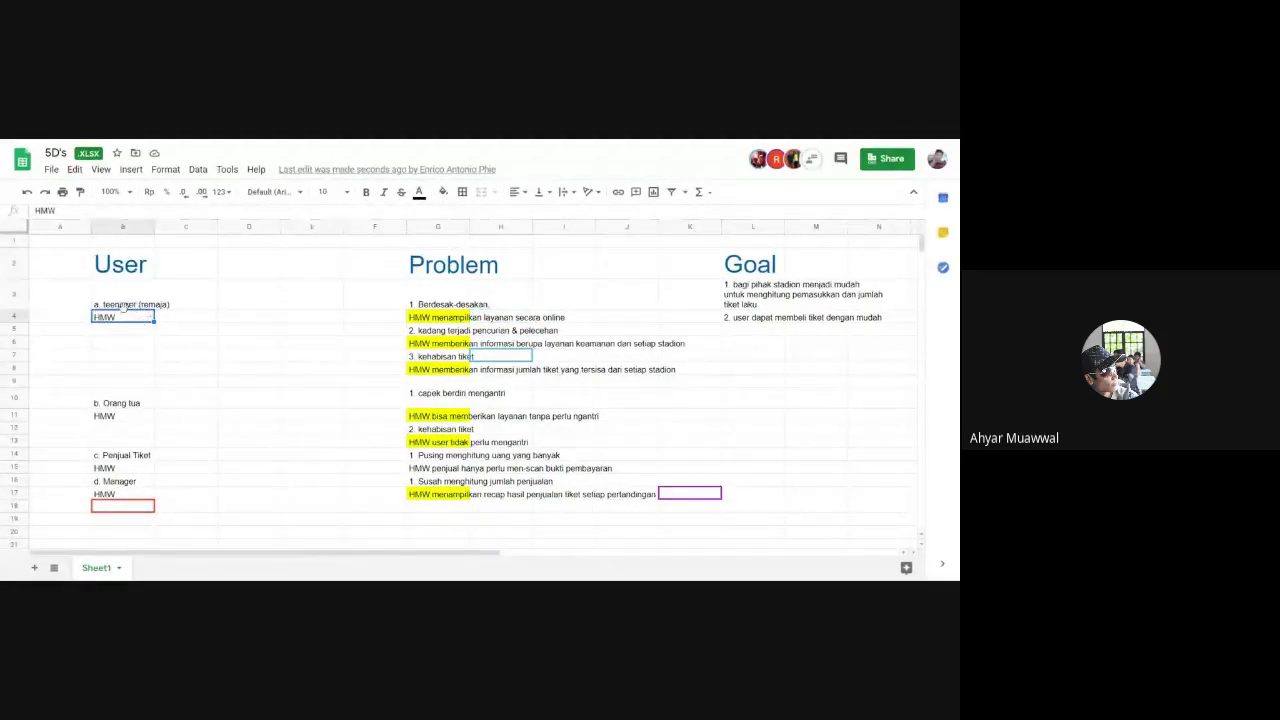
click(130, 305)
click(141, 322)
click(145, 418)
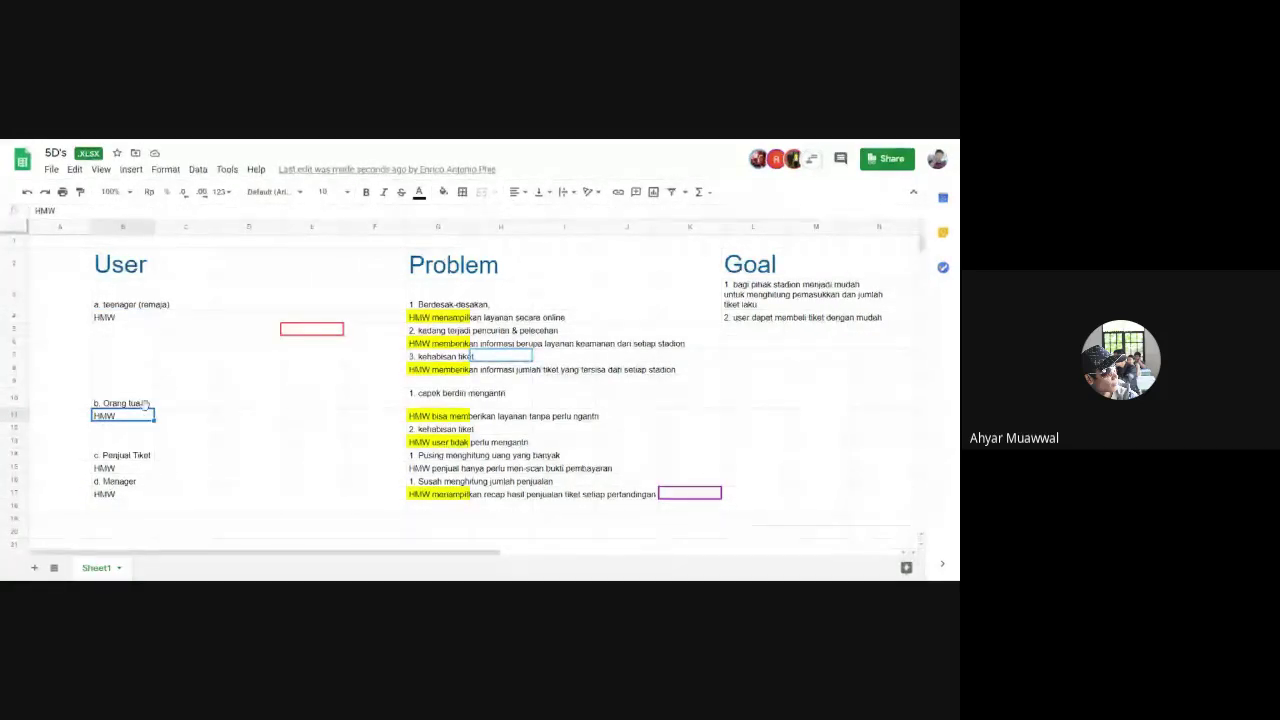
click(130, 470)
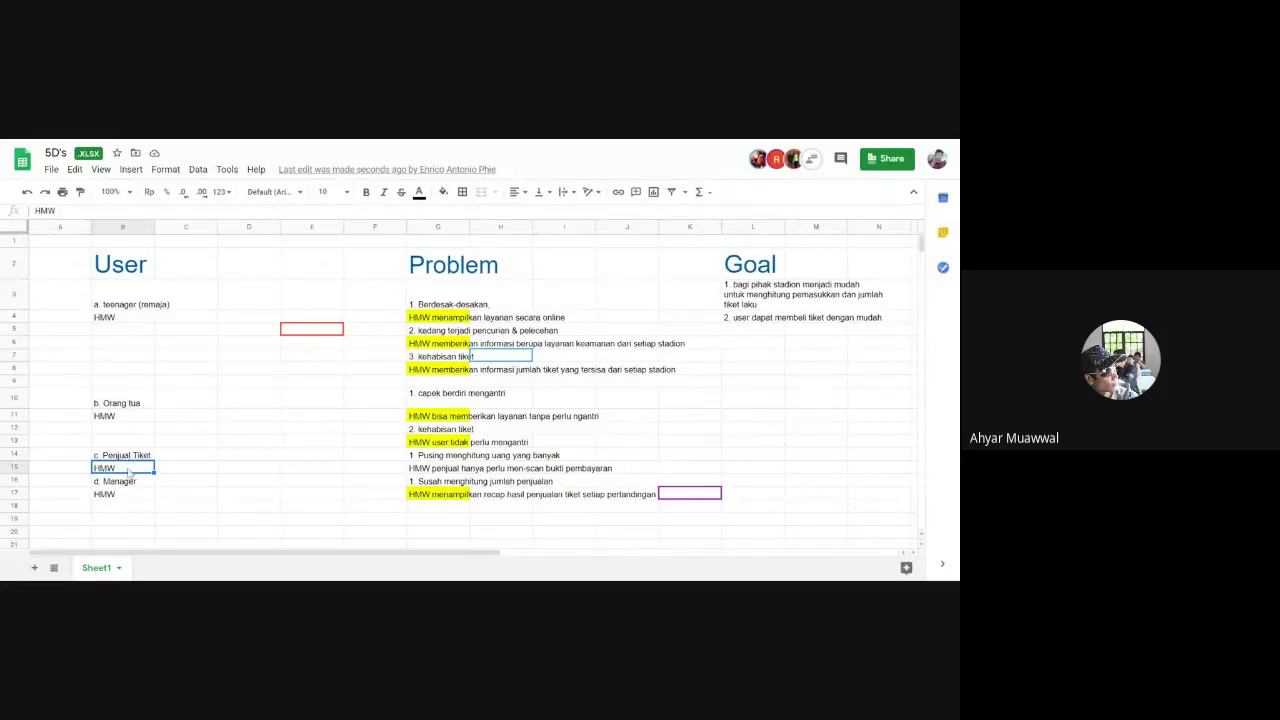
click(119, 495)
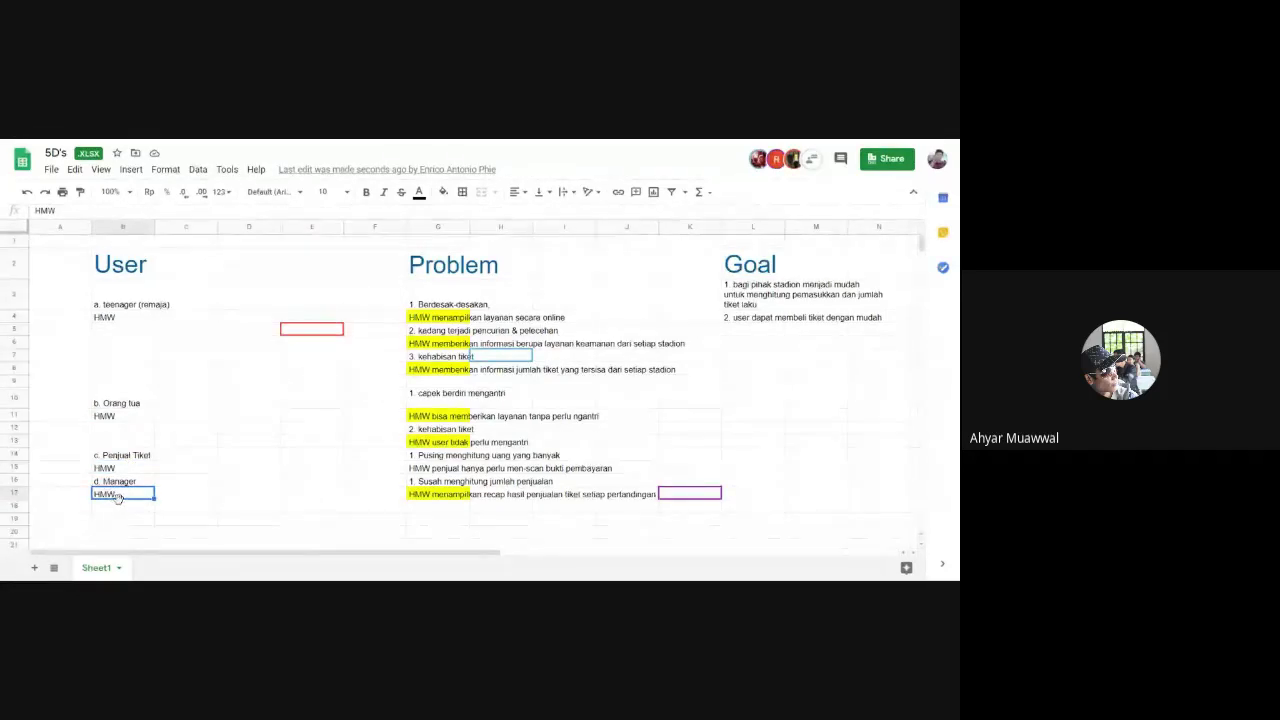
click(172, 496)
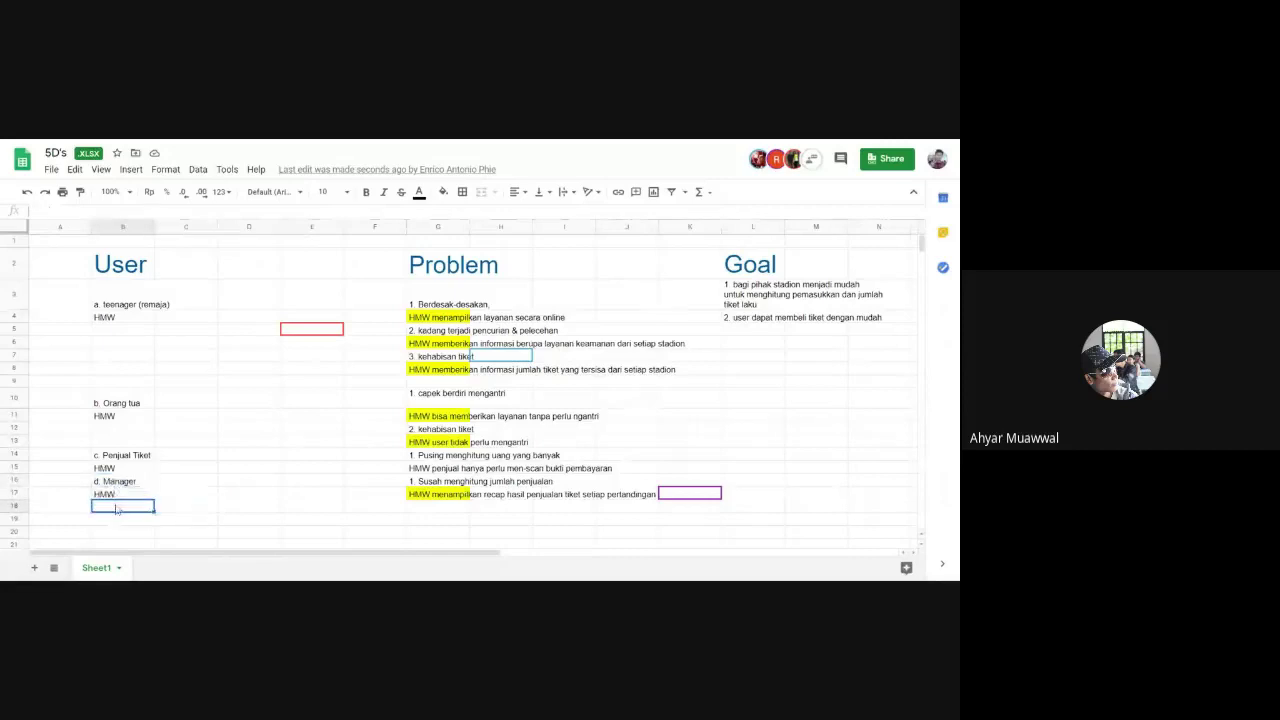
Examine the list of user types in the User column, including teenager, Orang tua and Penjual Tiket.
drag(118, 302, 158, 548)
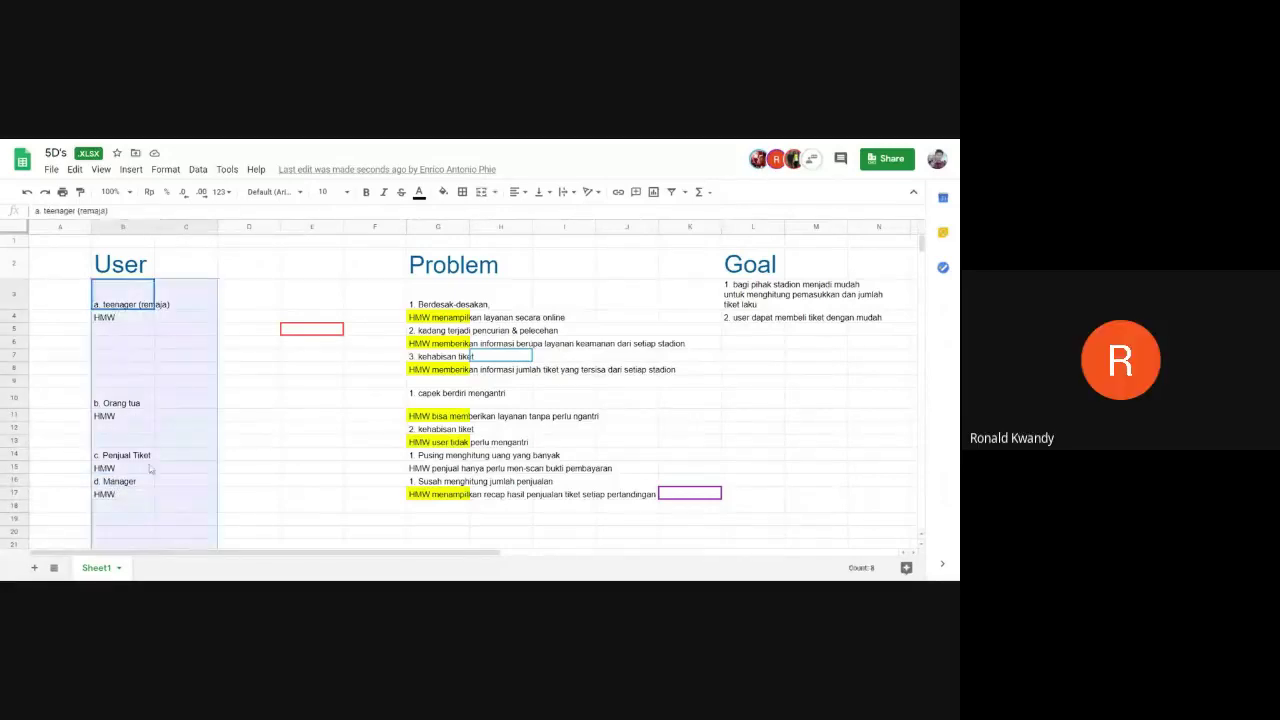
click(300, 369)
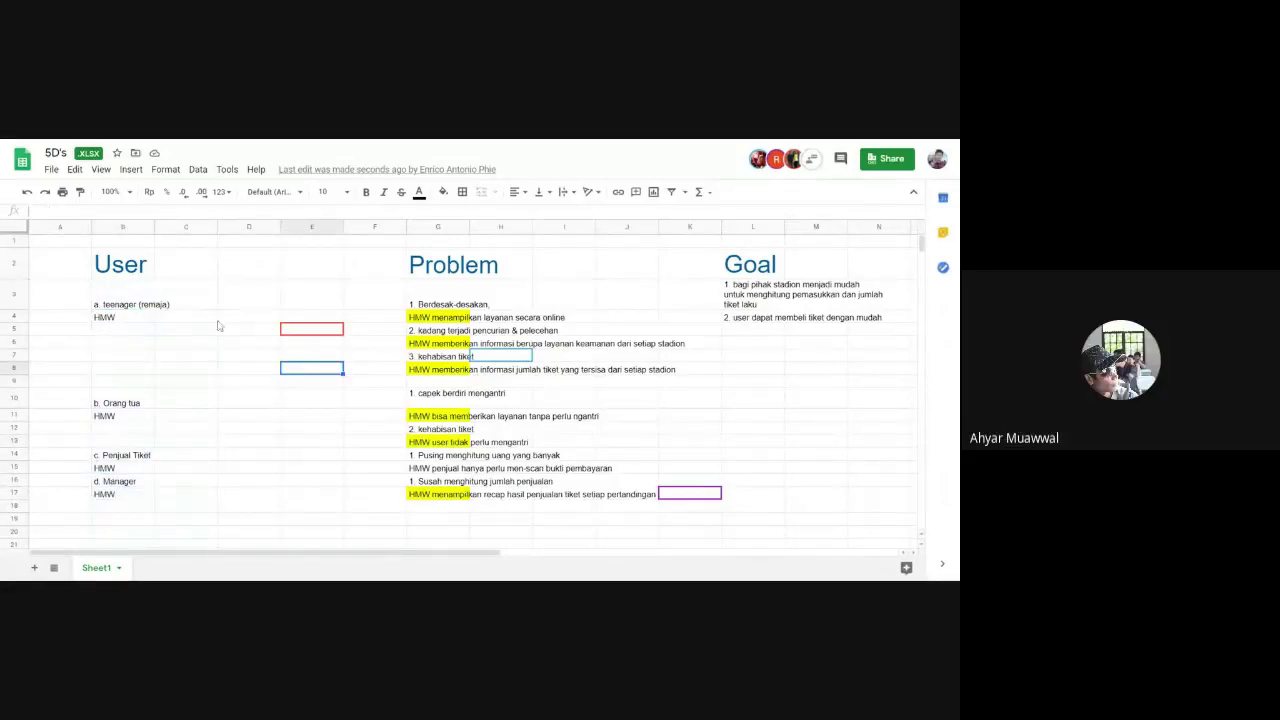
click(121, 343)
click(150, 306)
click(146, 403)
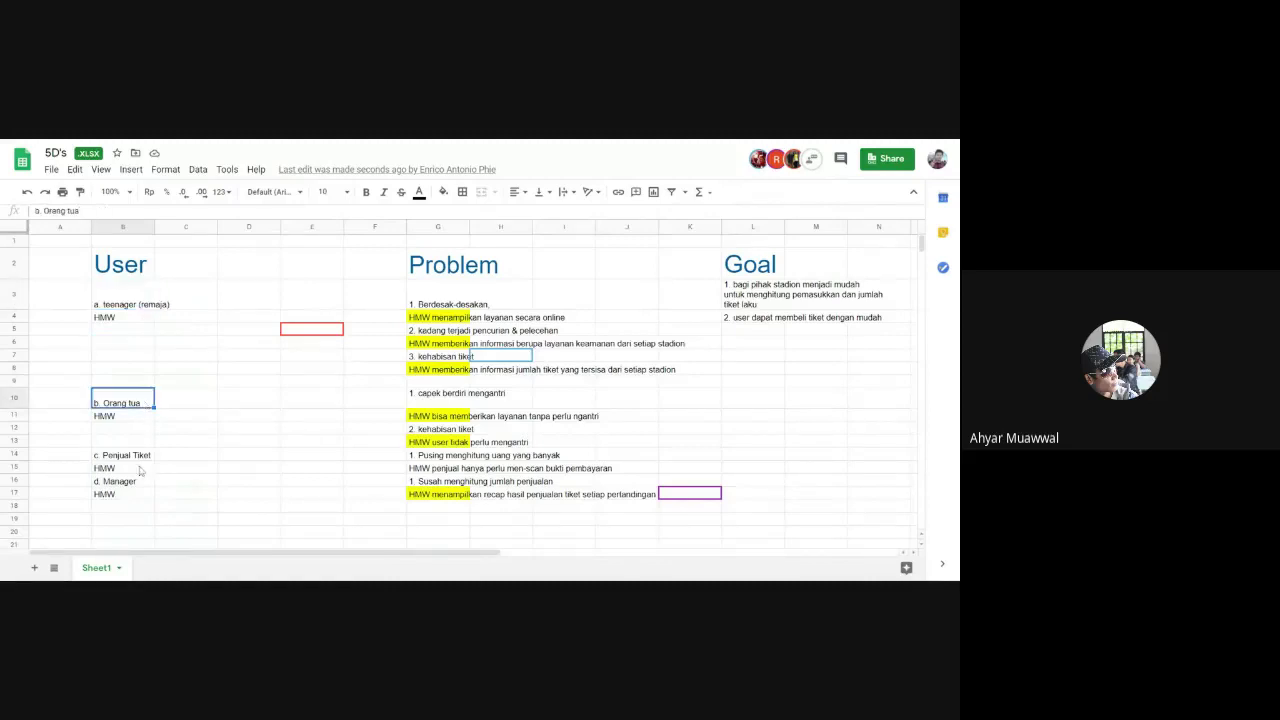
click(141, 469)
click(139, 456)
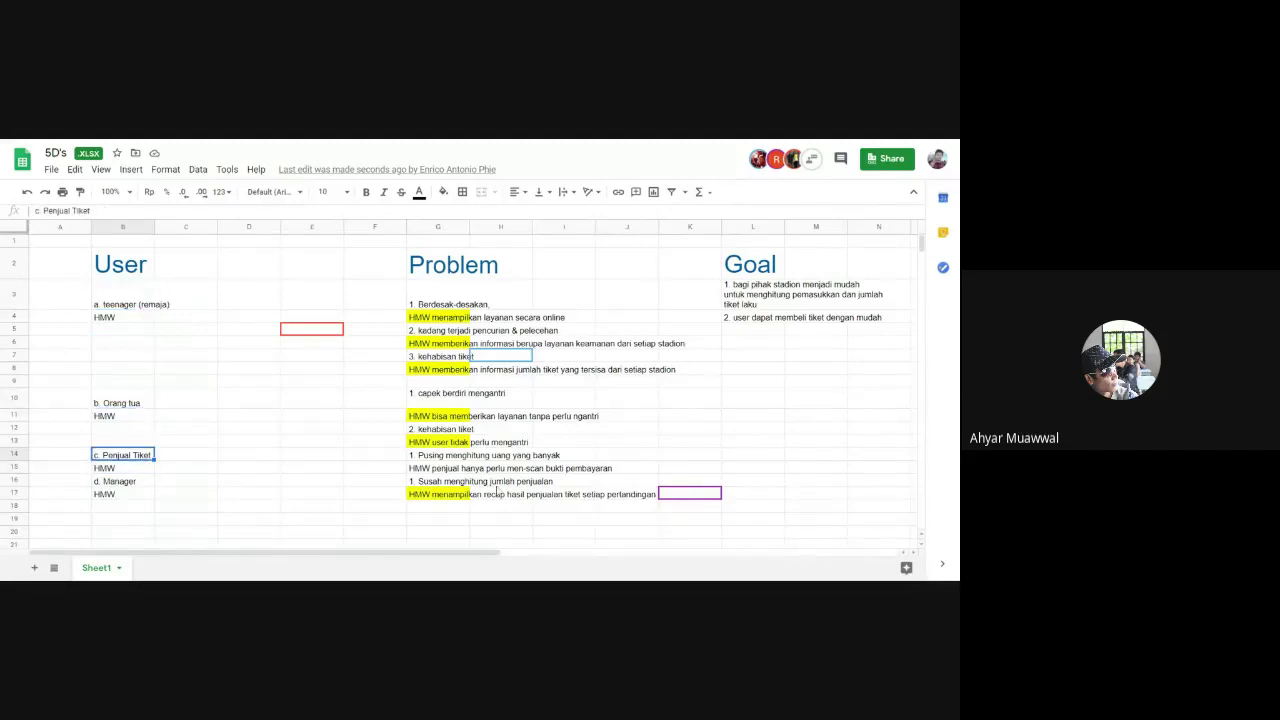
Compare each listed problem with its highlighted HMW statement in the Problem column, starting with "Berdesak-desakan".
click(452, 318)
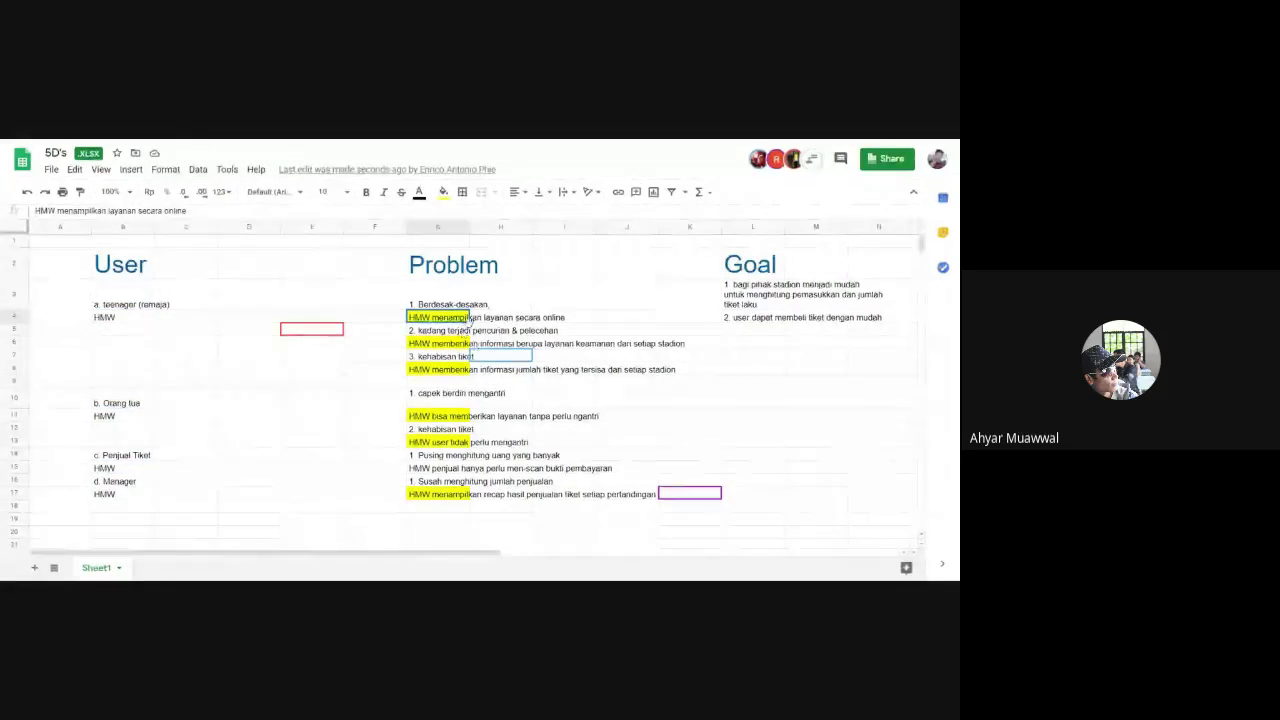
click(447, 308)
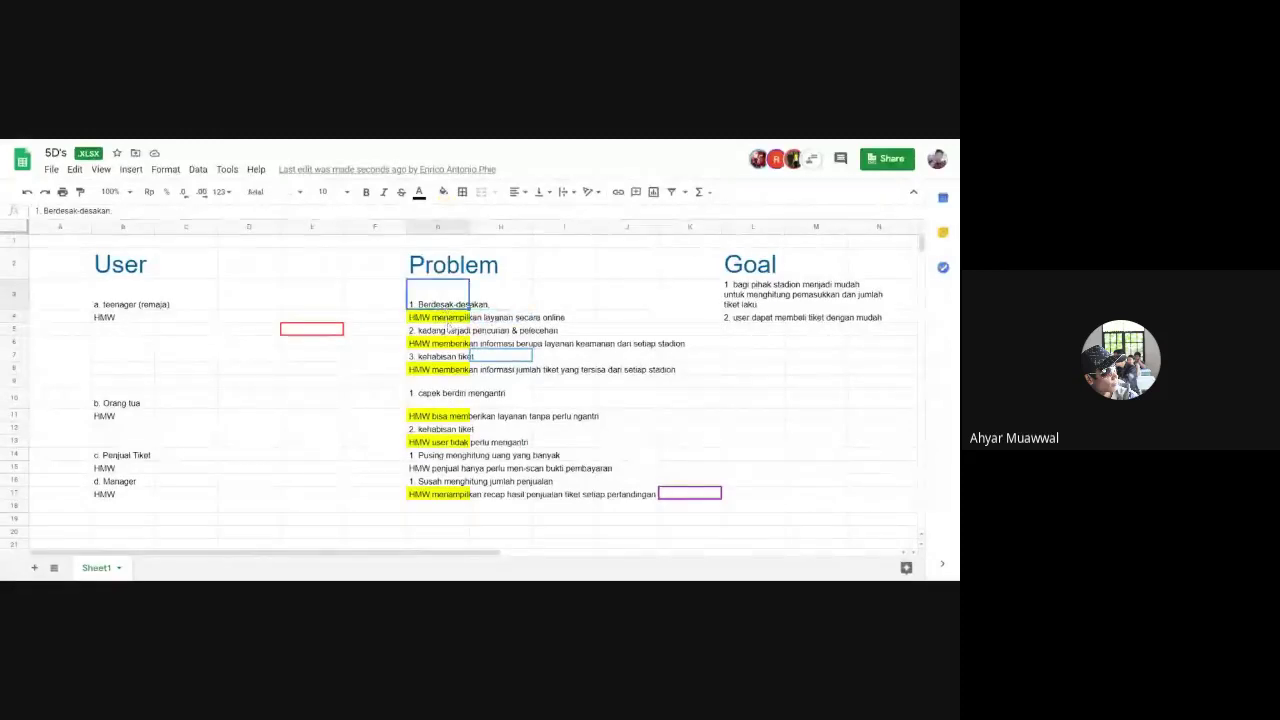
click(446, 320)
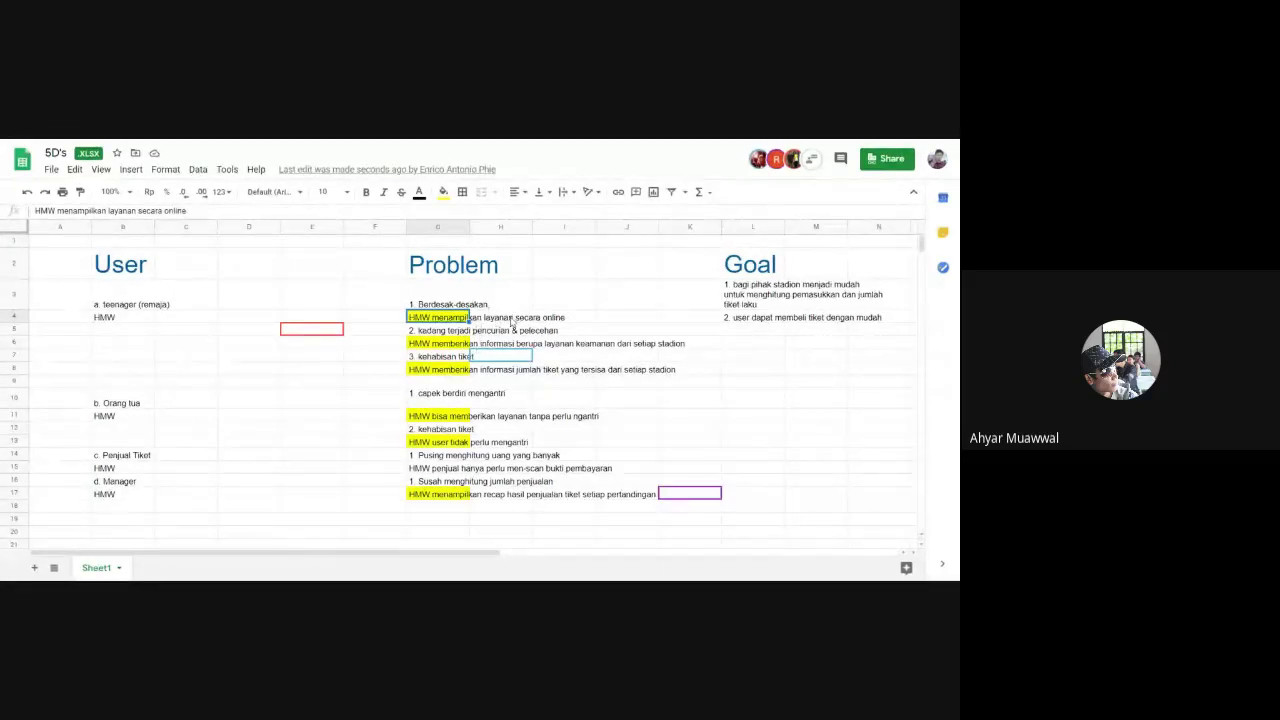
click(455, 301)
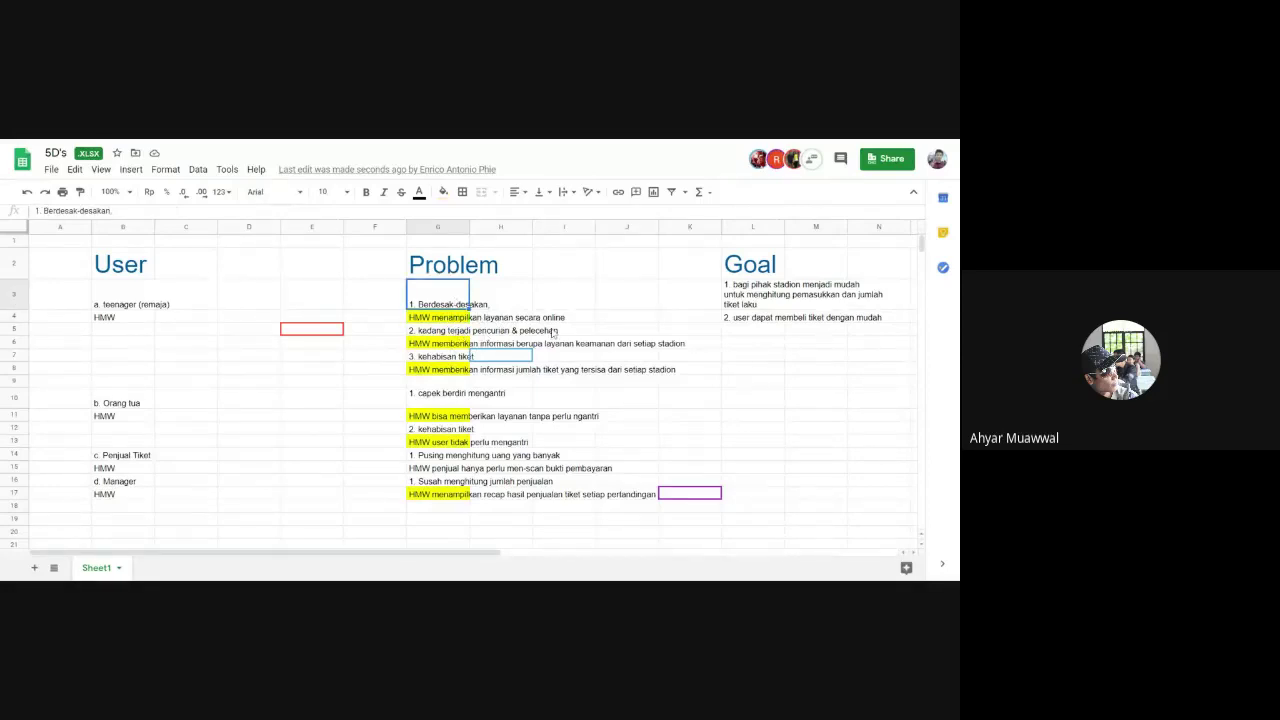
click(459, 344)
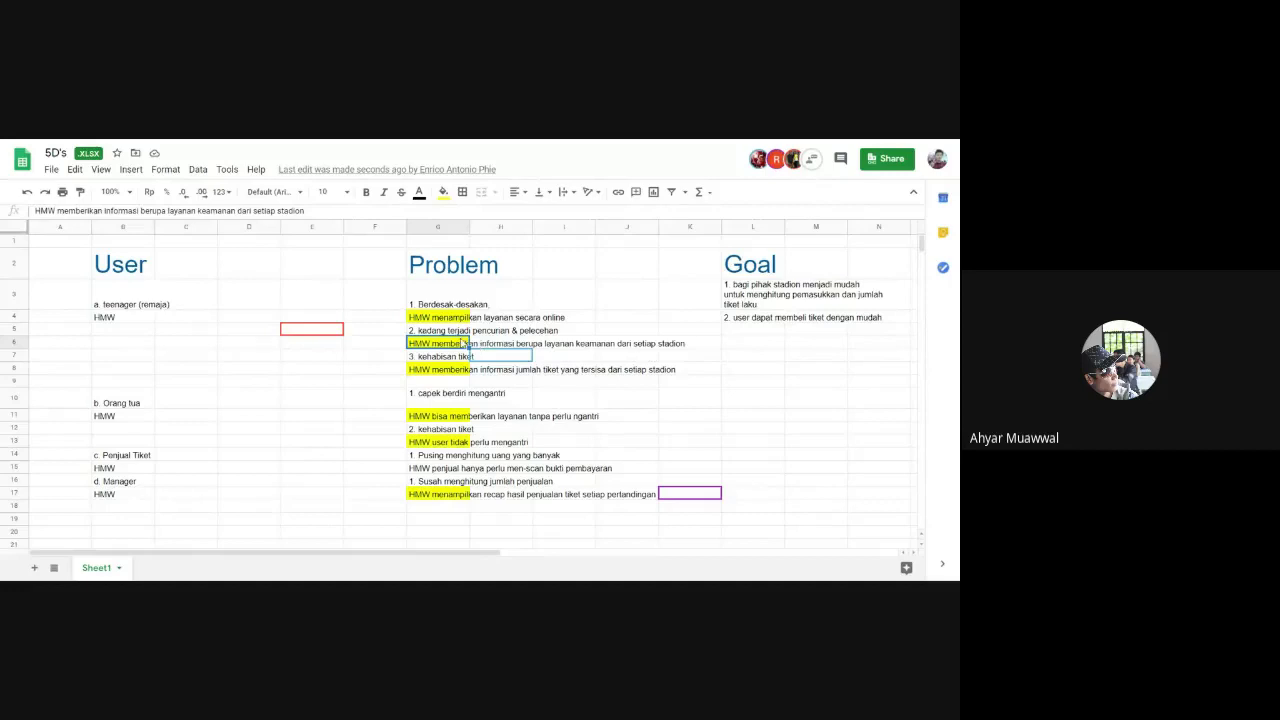
click(440, 332)
click(450, 381)
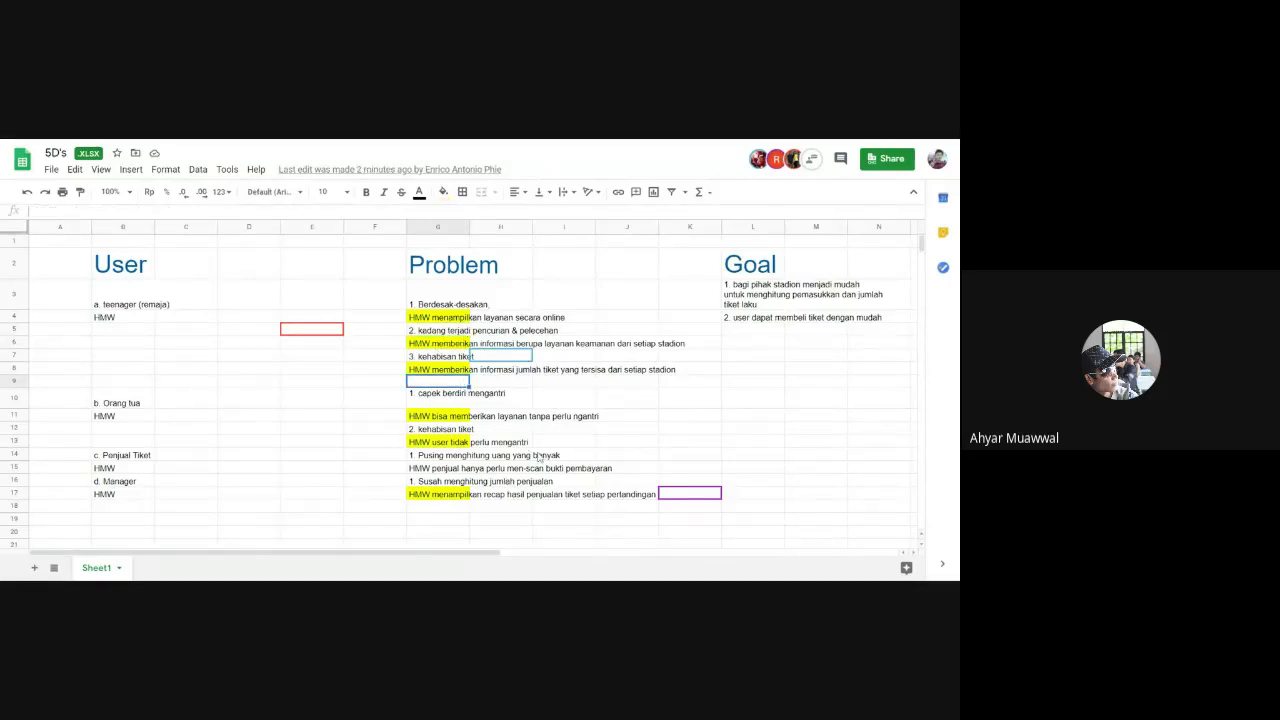
click(519, 425)
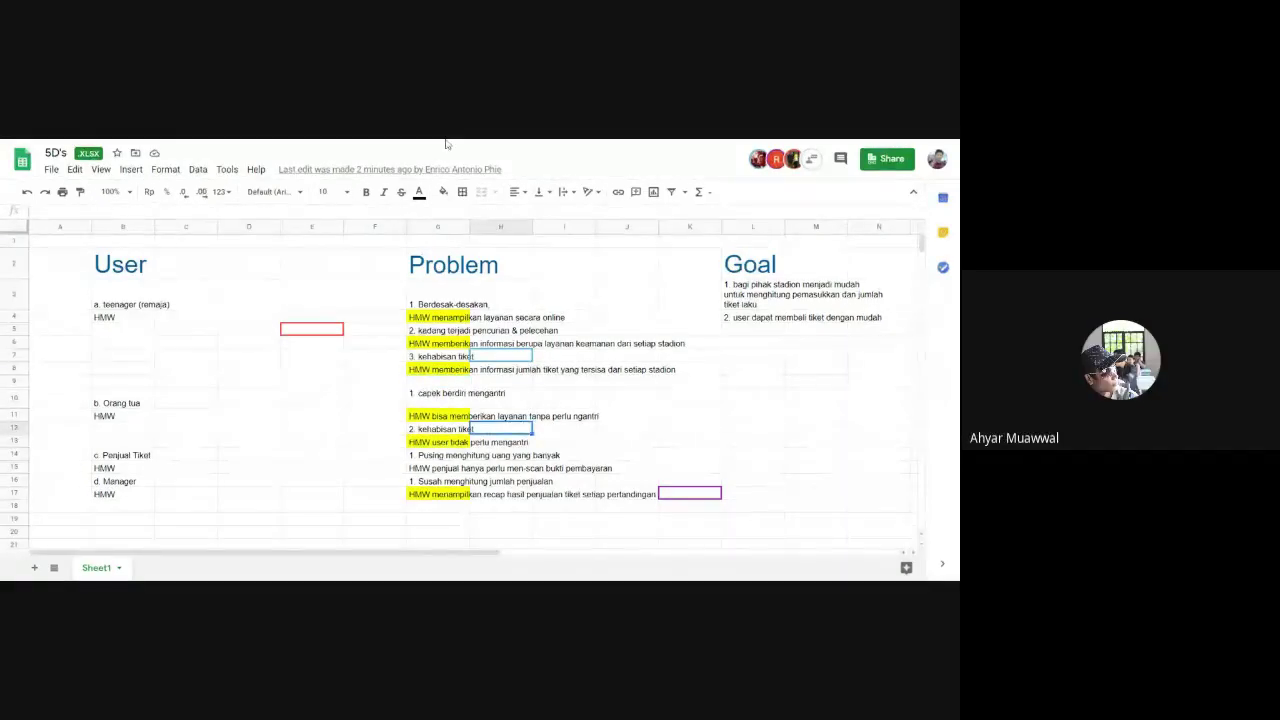
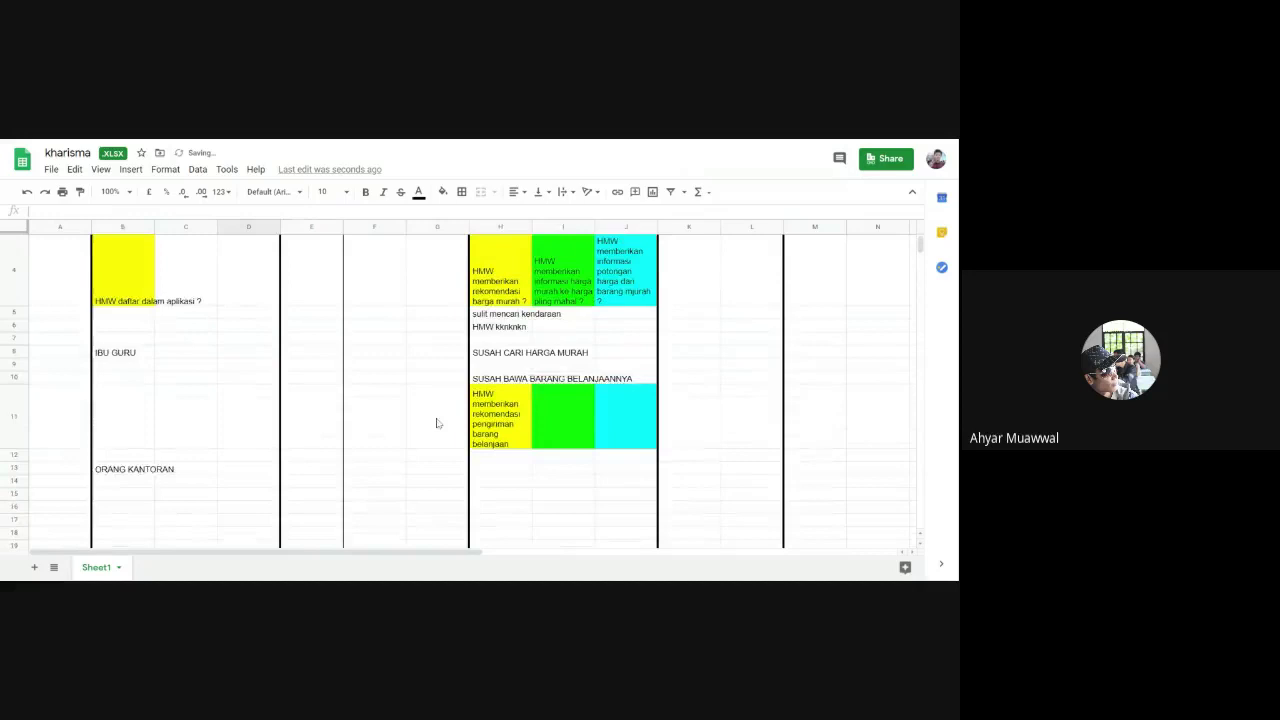
Review the HMW cells in the User and Problem columns of the kharisma sheet, especially the yellow and green price questions.
scroll(533, 428, up, 2)
click(530, 460)
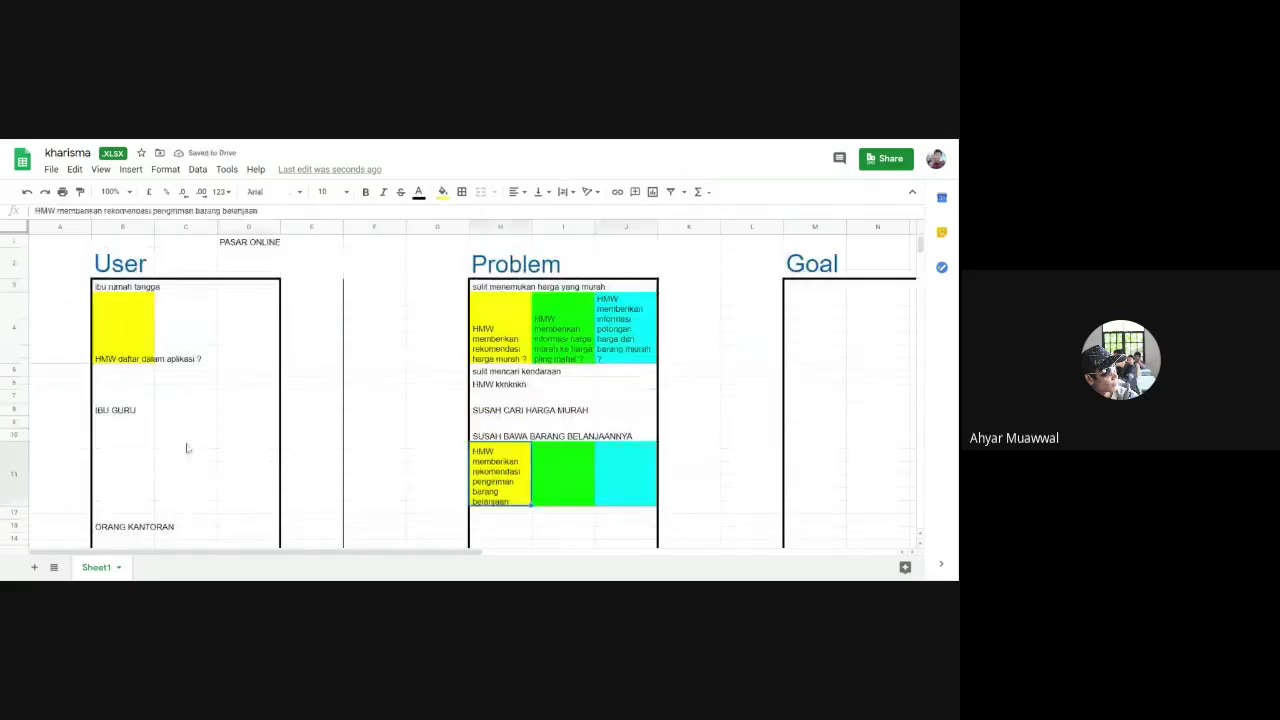
click(120, 349)
scroll(131, 403, down, 5)
scroll(221, 437, up, 5)
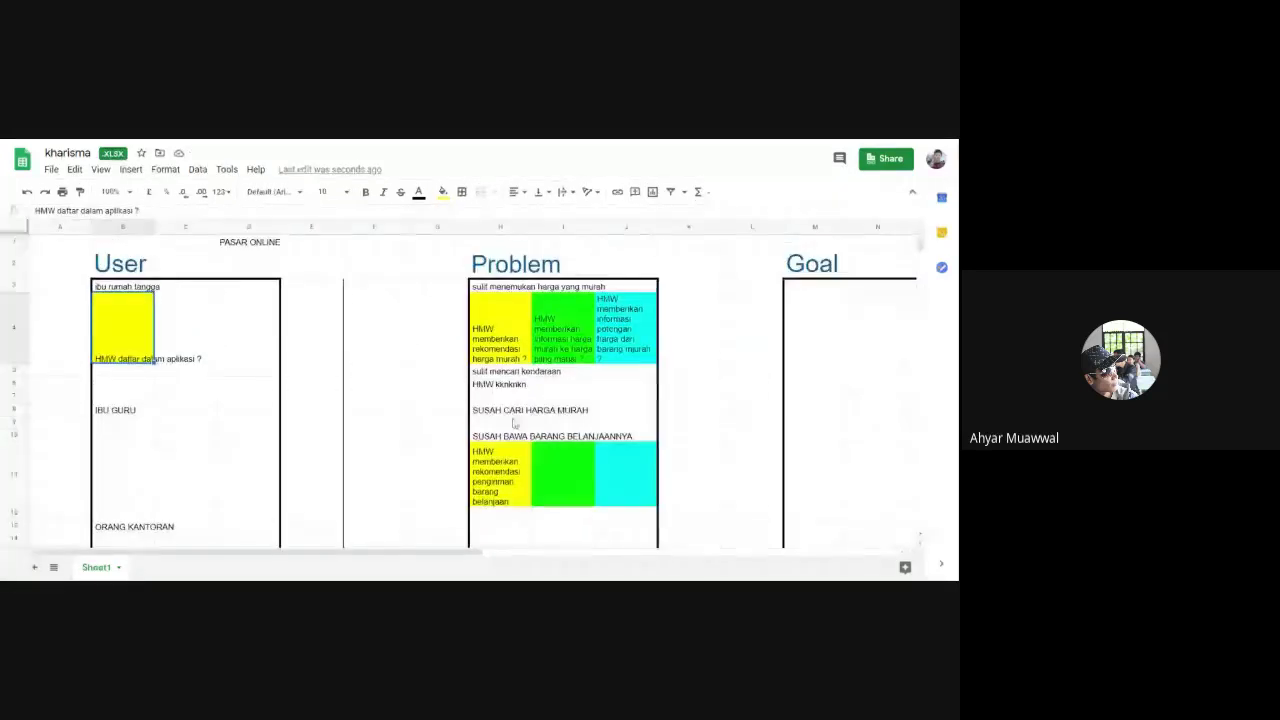
click(570, 350)
click(500, 351)
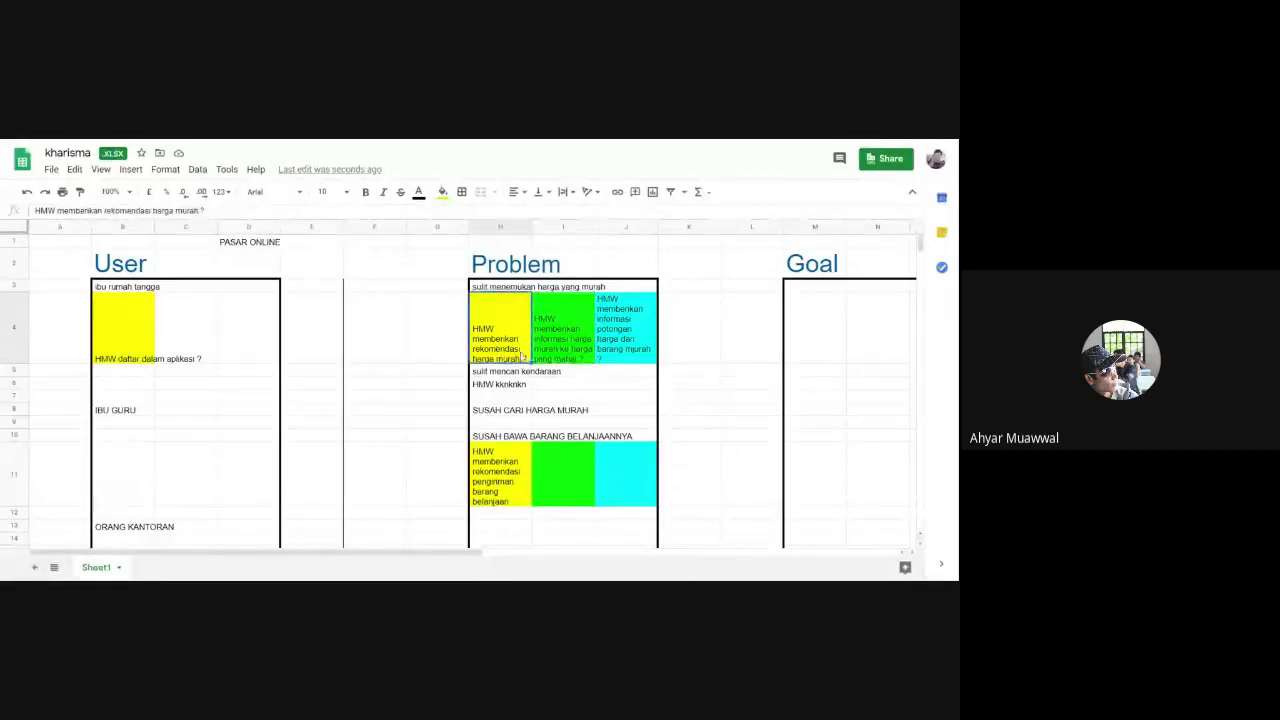
click(572, 352)
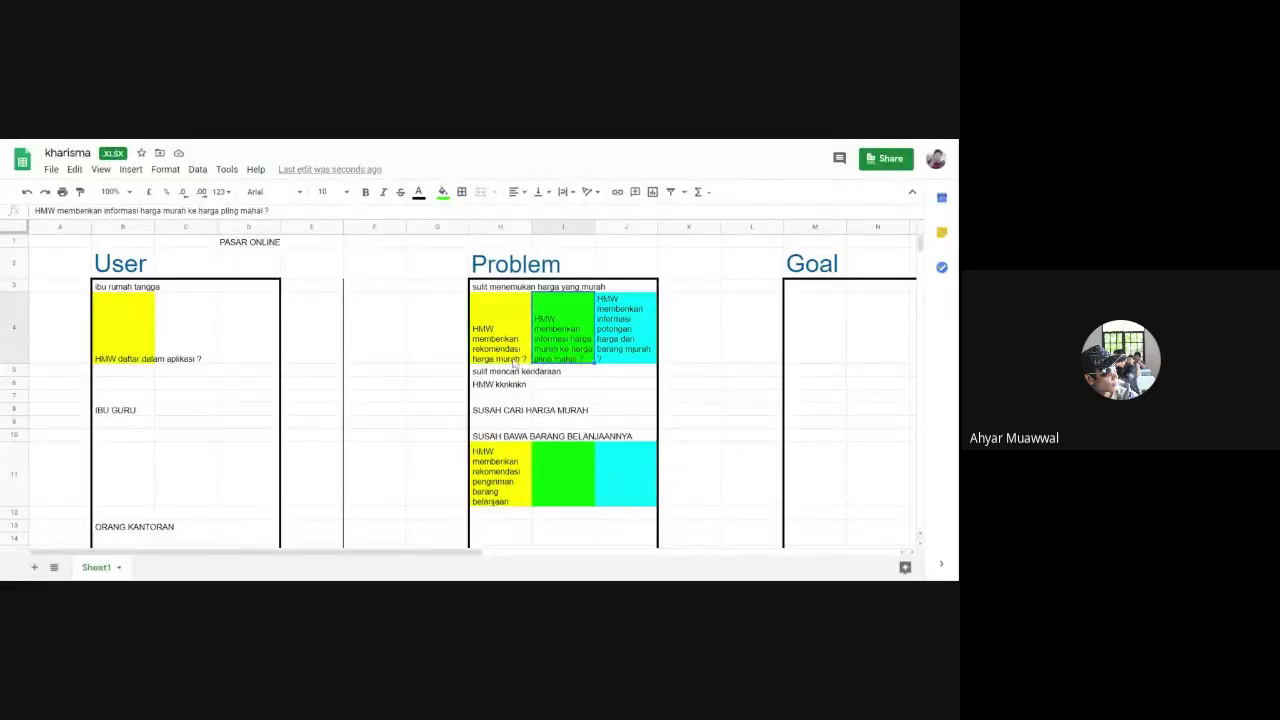
click(505, 355)
Add the heading PRICING in cell D27, below the User box.
scroll(290, 428, down, 3)
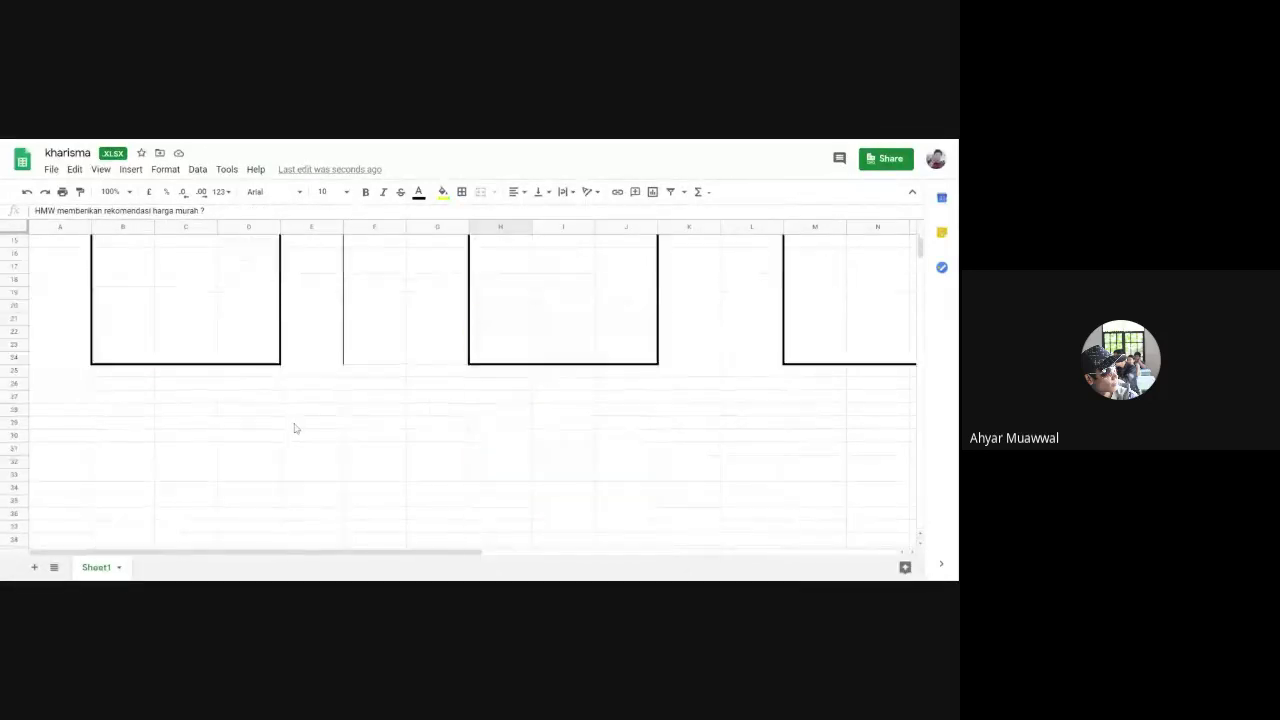
click(240, 399)
text(PRICIN)
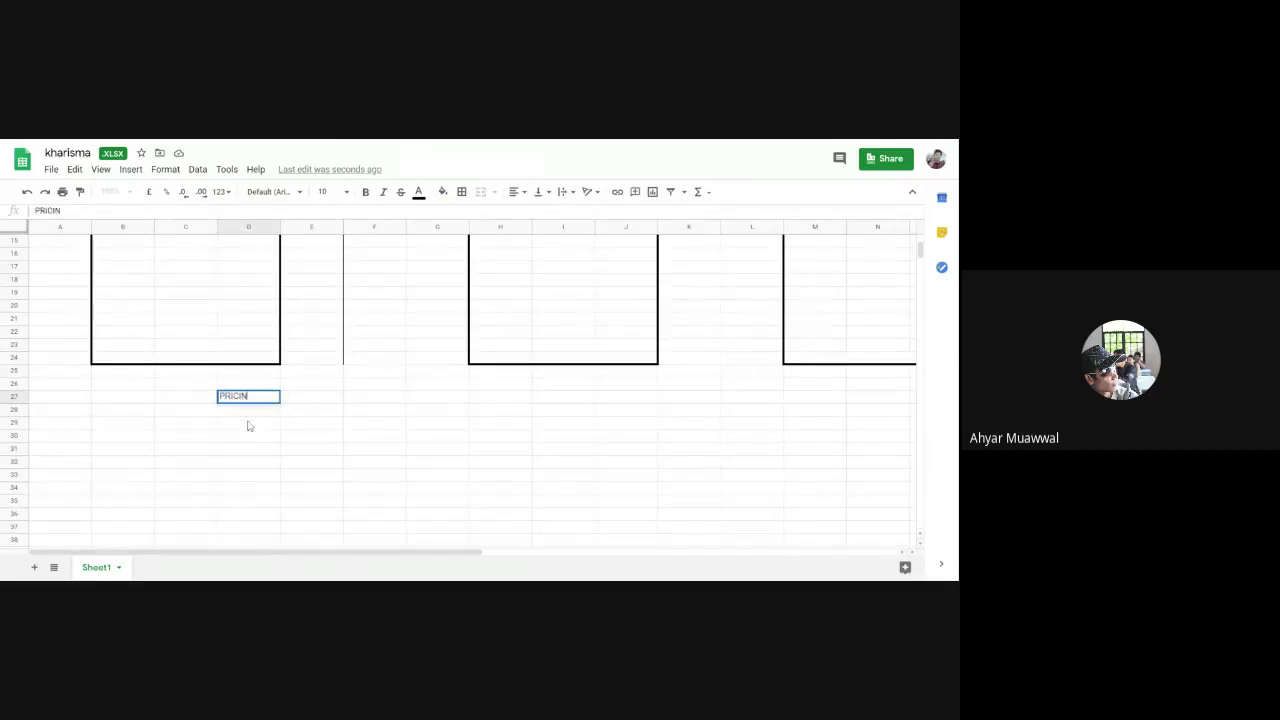
text(G)
key(Return)
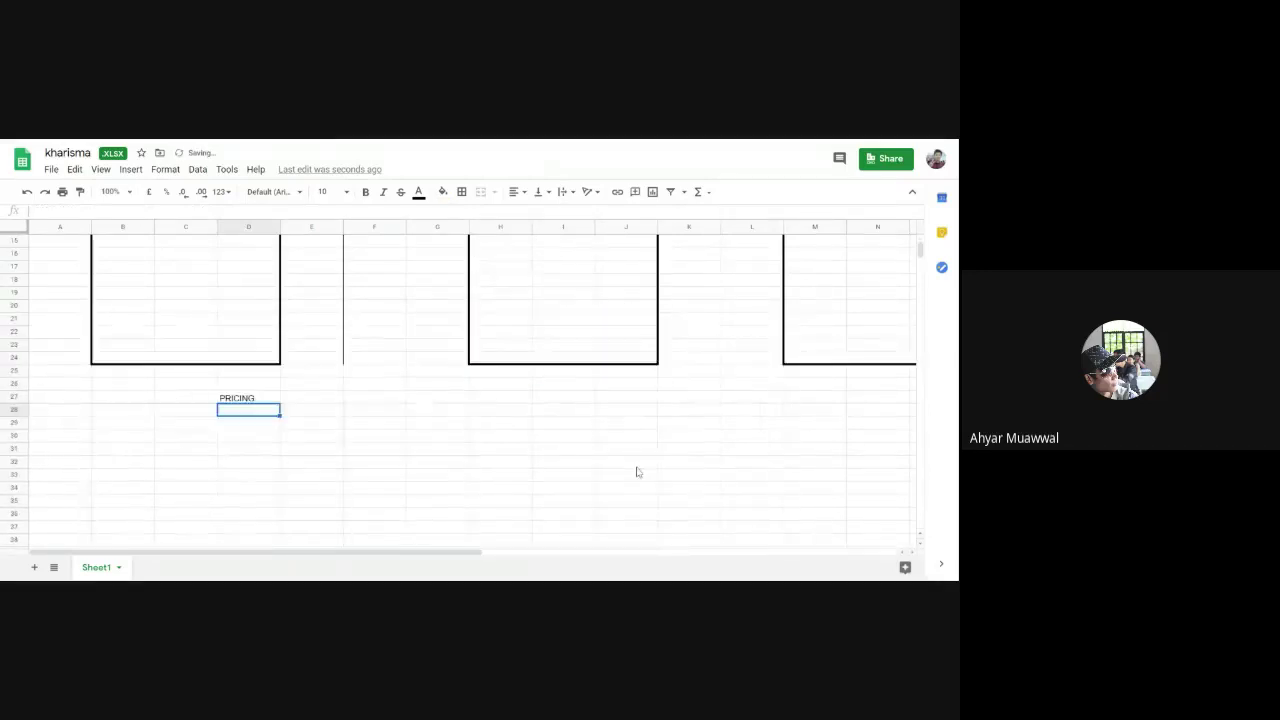
Copy the yellow "HMW memberikan rekomendasi harga murah ?" cell from the Problem column into D28 under PRICING.
scroll(640, 472, up, 2)
scroll(632, 472, up, 5)
click(500, 312)
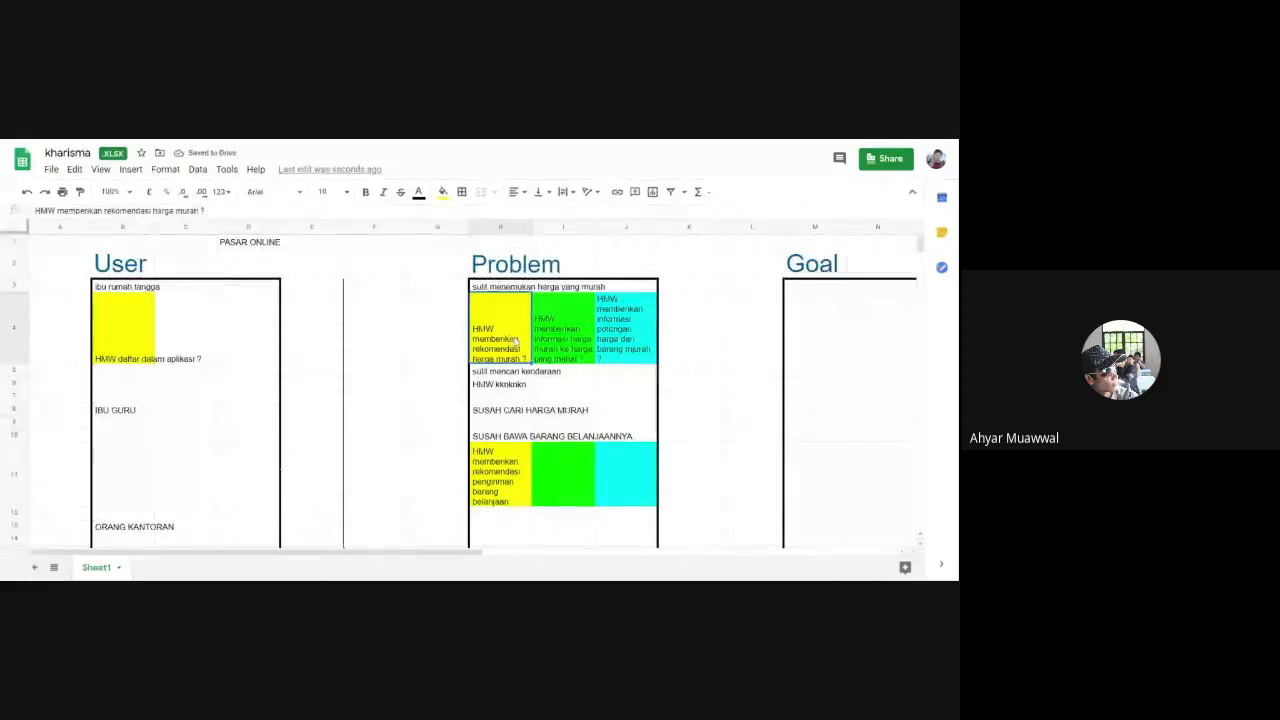
scroll(380, 386, down, 5)
click(270, 376)
text(HMW memberikan rekomendasi harga murah ?)
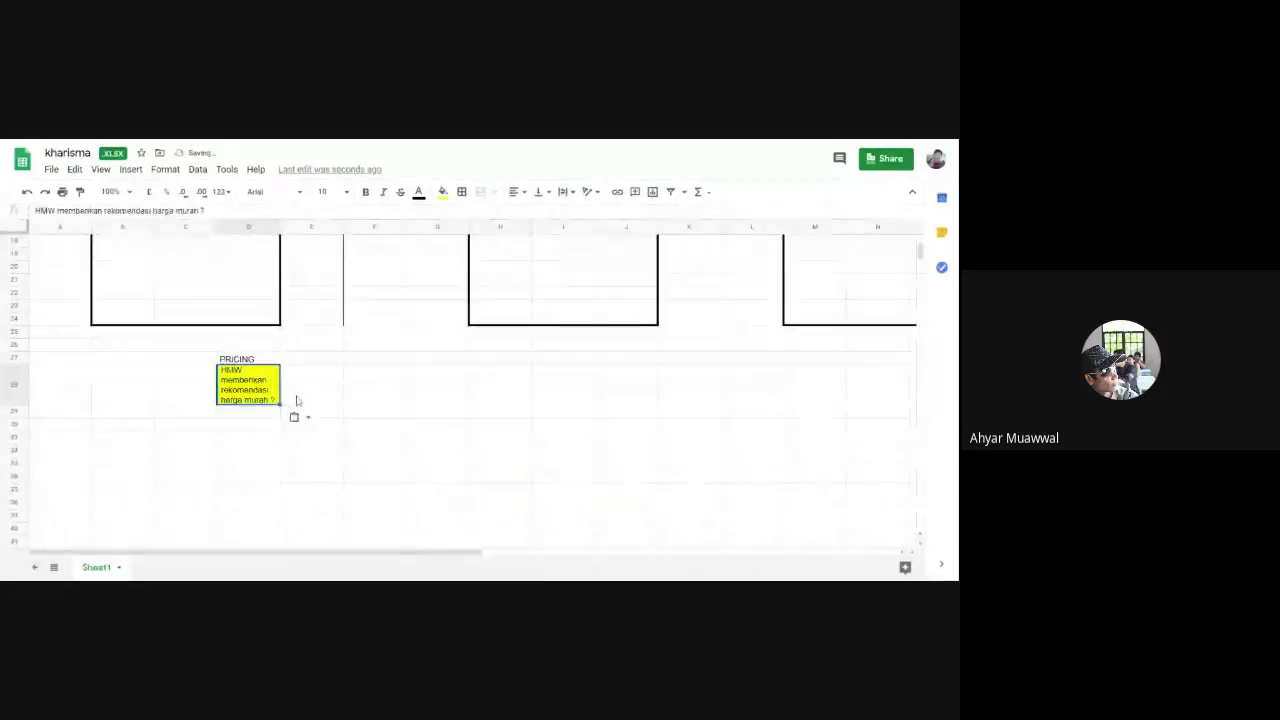
Copy the cyan HMW cell about "informasi potongan harga" from the Problem column into E28, beside the yellow PRICING entry.
scroll(291, 414, up, 5)
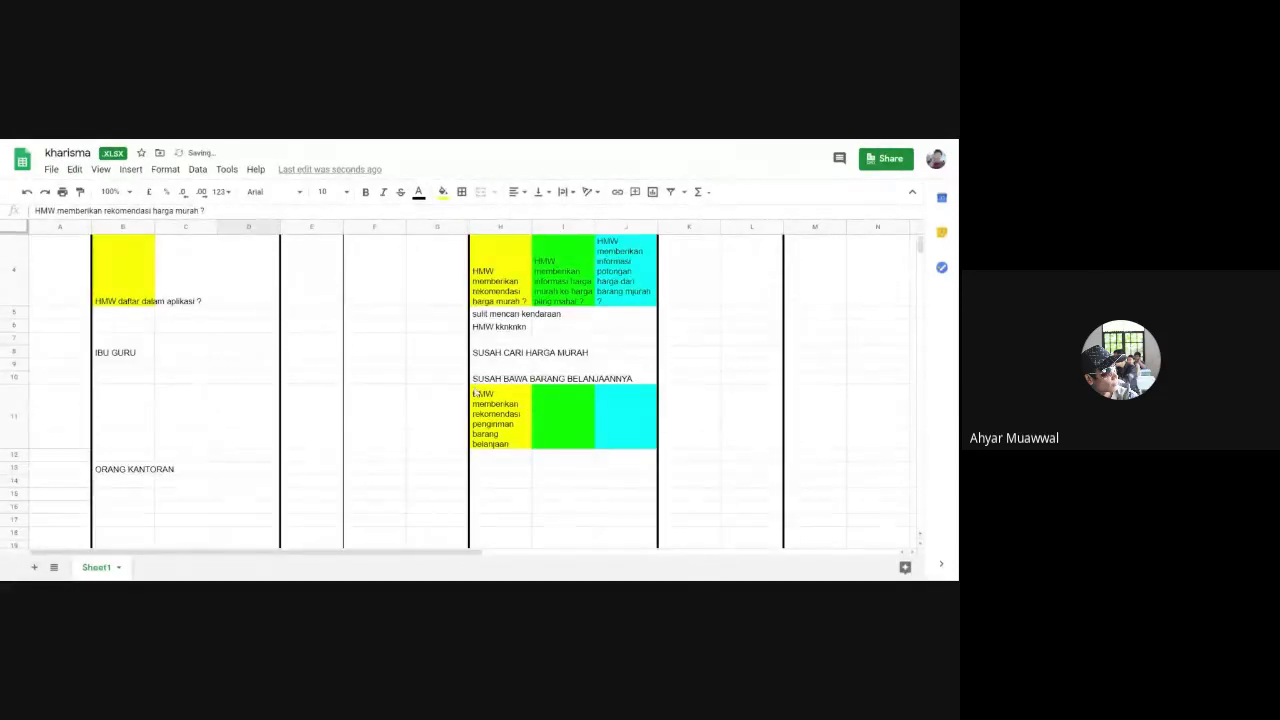
scroll(479, 438, up, 5)
click(622, 330)
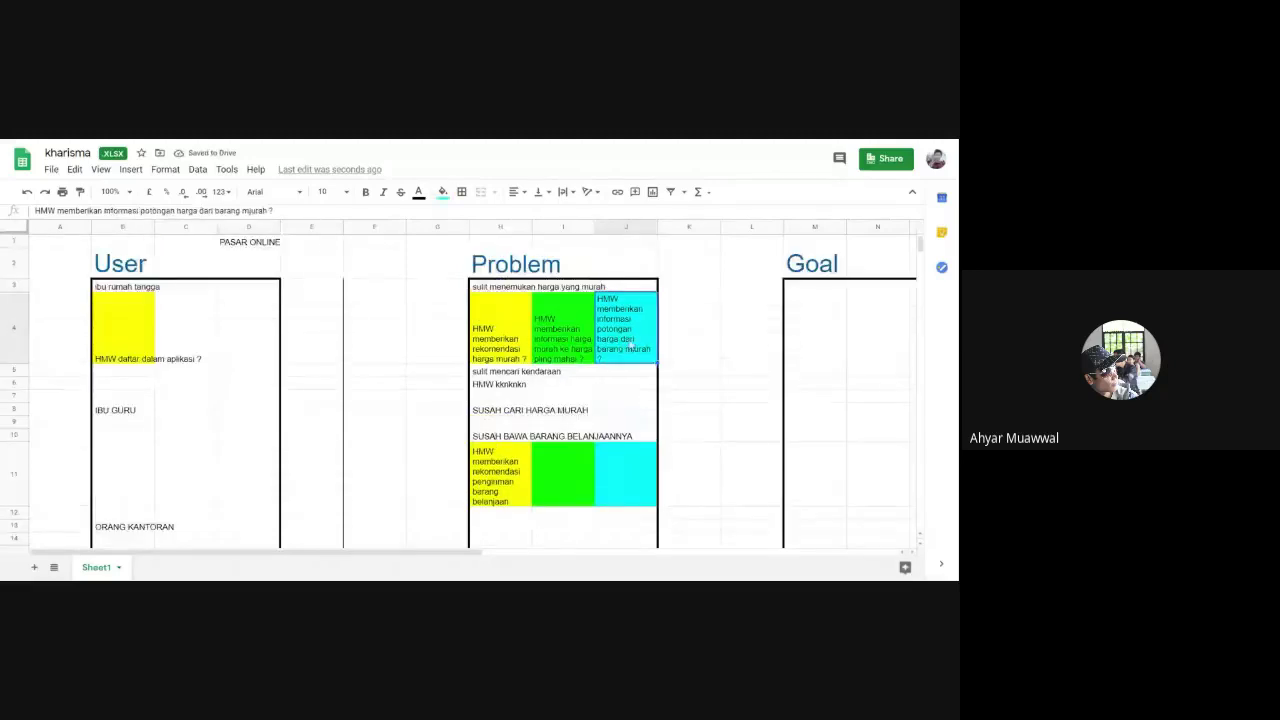
key(ctrl+c)
scroll(306, 429, down, 5)
click(330, 470)
key(ctrl+v)
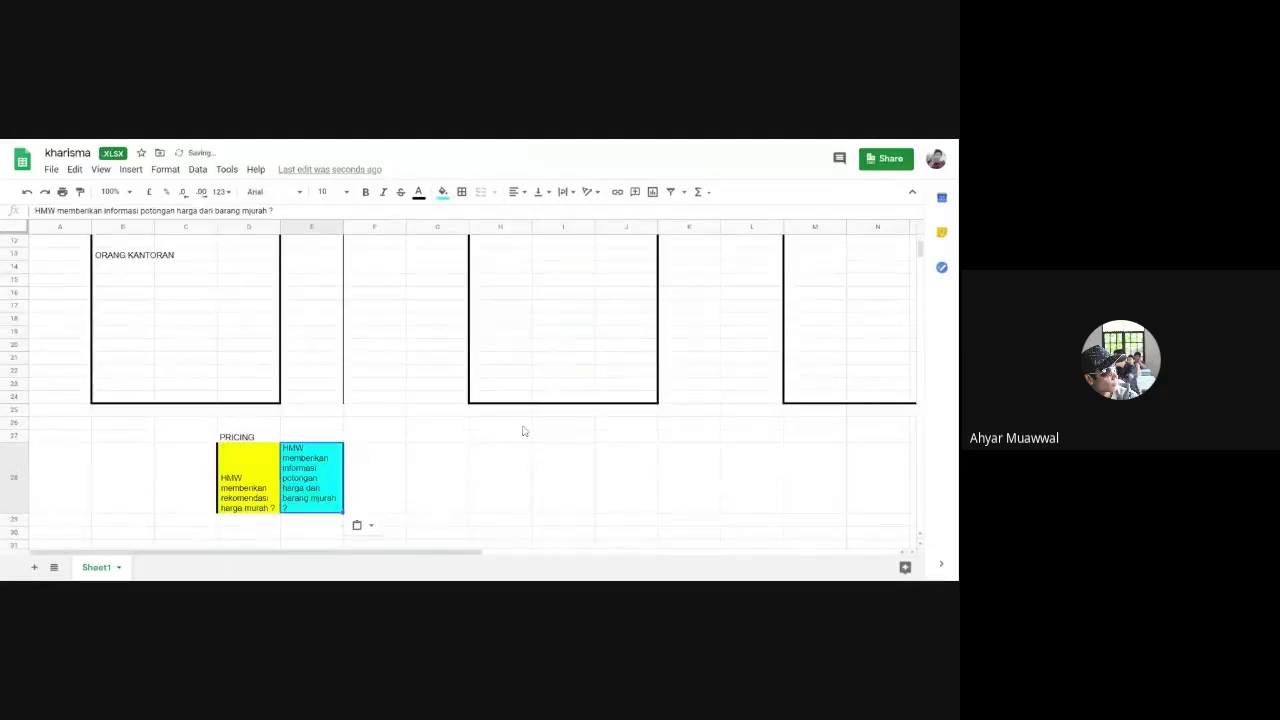
Add the heading REGISTER in cell D30, below the PRICING group.
scroll(423, 449, down, 2)
click(272, 418)
text(RWEGI)
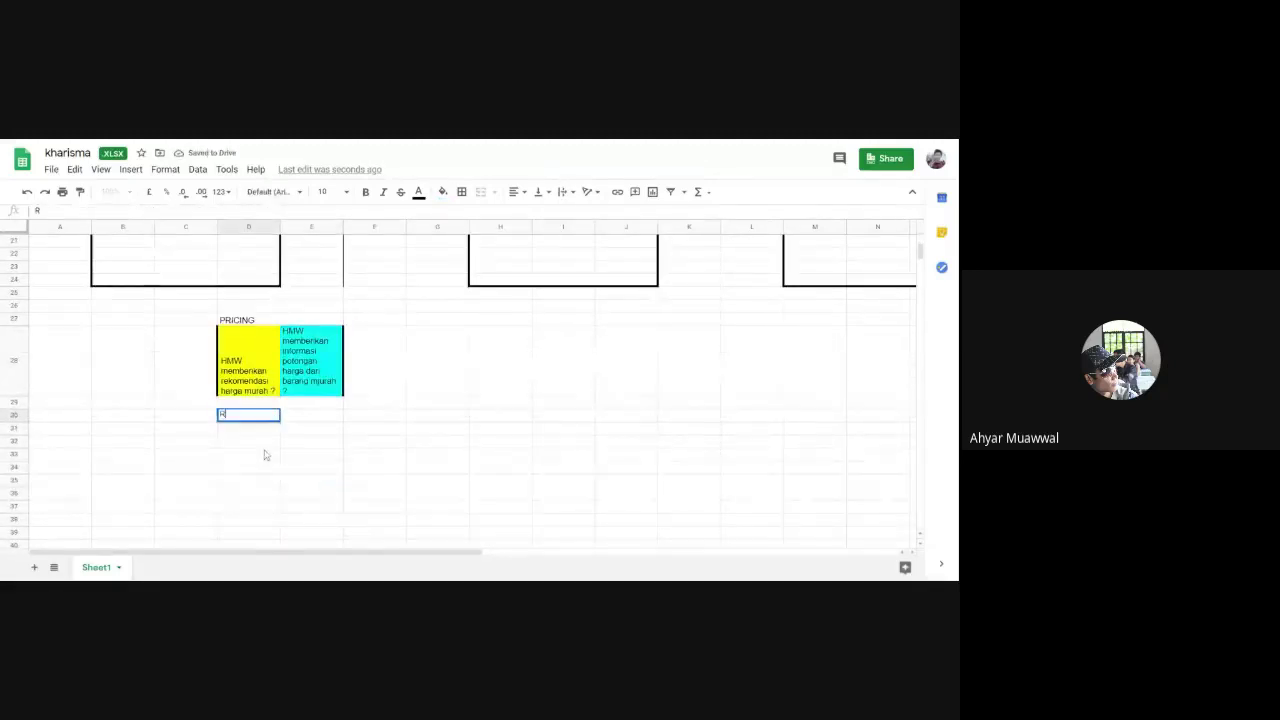
key(BackSpace)
key(BackSpace)
text(EGISTER)
key(Return)
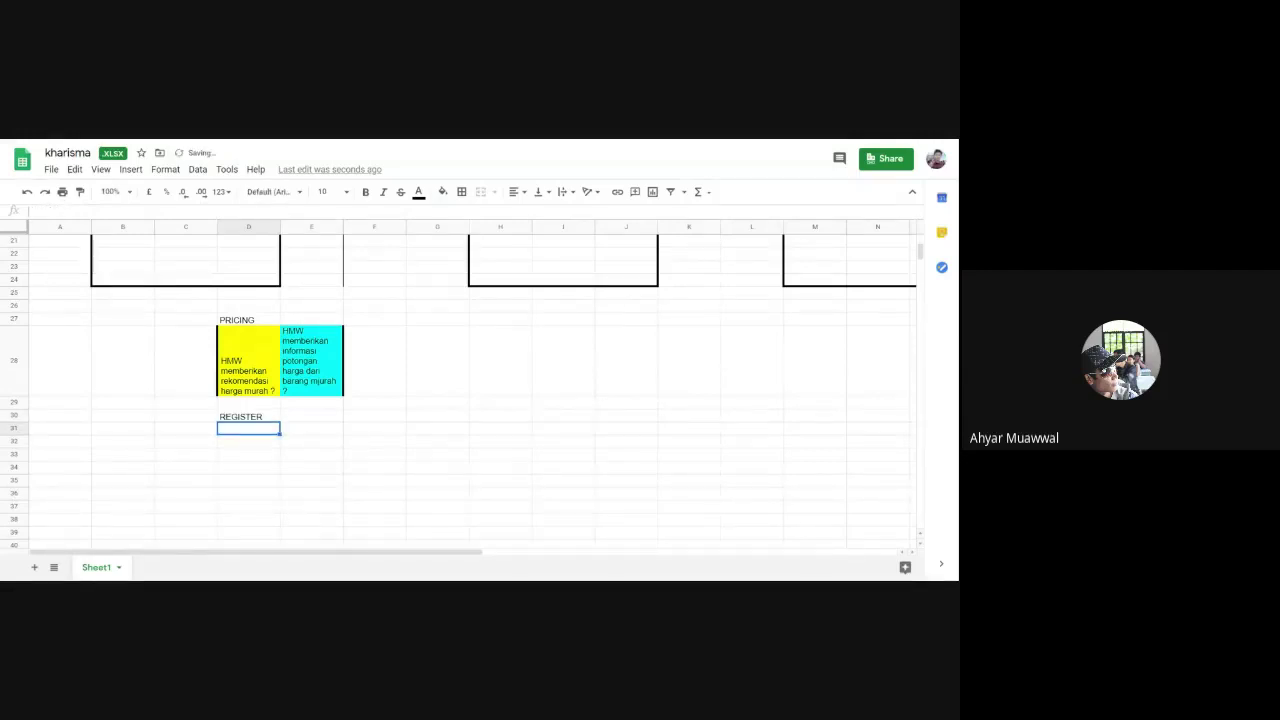
Copy the yellow "HMW daftar dalam aplikasi ?" cell from the User column into D31 under REGISTER.
scroll(311, 433, up, 5)
scroll(311, 433, up, 4)
click(142, 350)
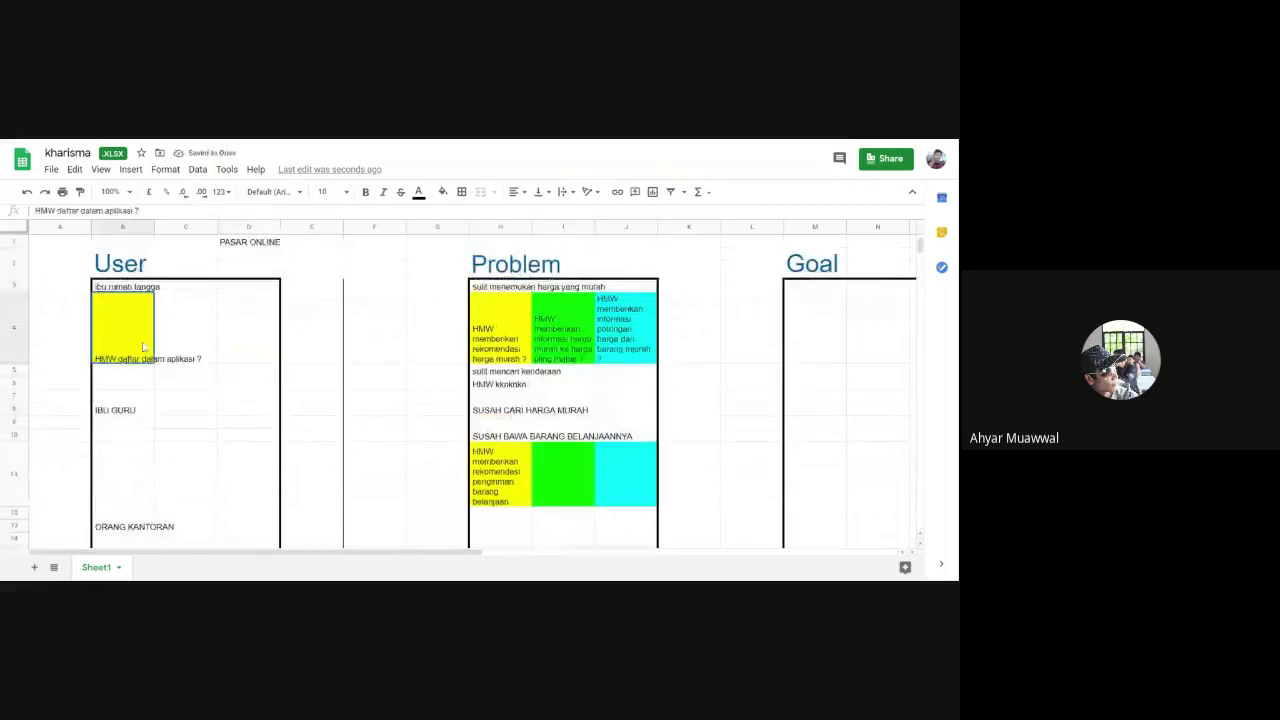
scroll(149, 400, down, 1)
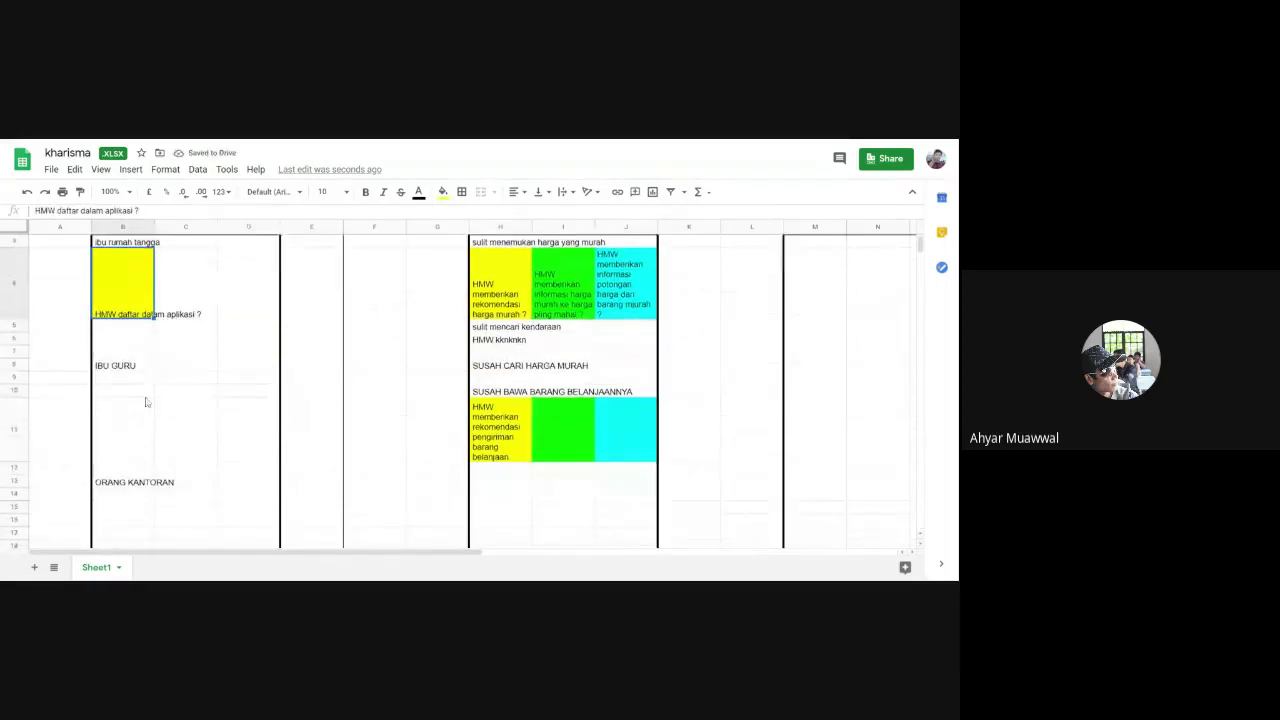
scroll(147, 400, up, 1)
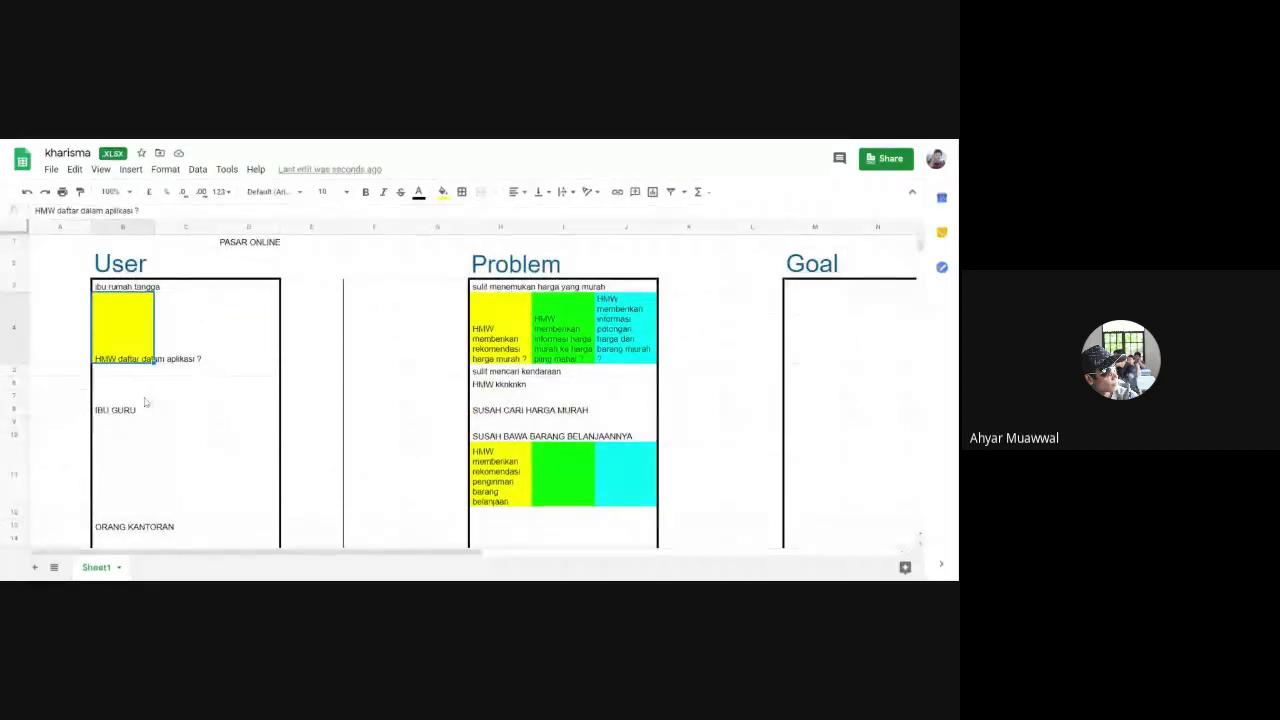
scroll(260, 428, down, 4)
scroll(260, 428, down, 2)
click(250, 338)
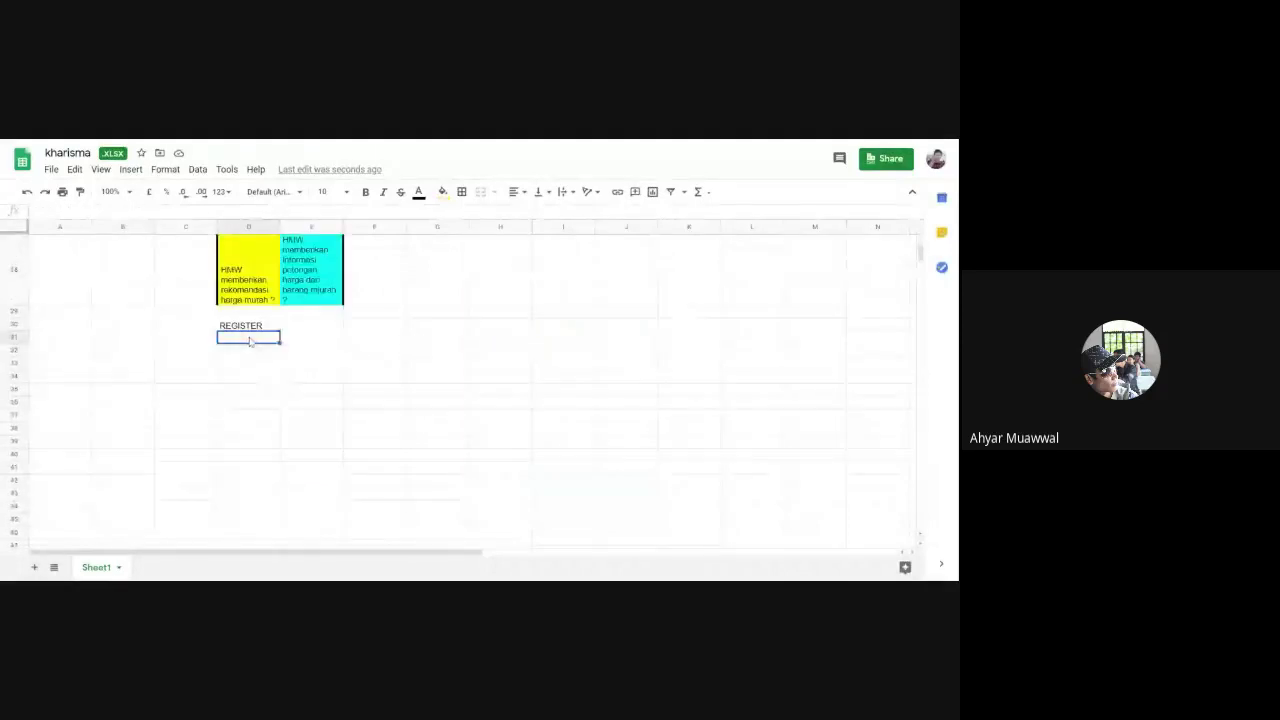
key(ctrl+v)
click(262, 388)
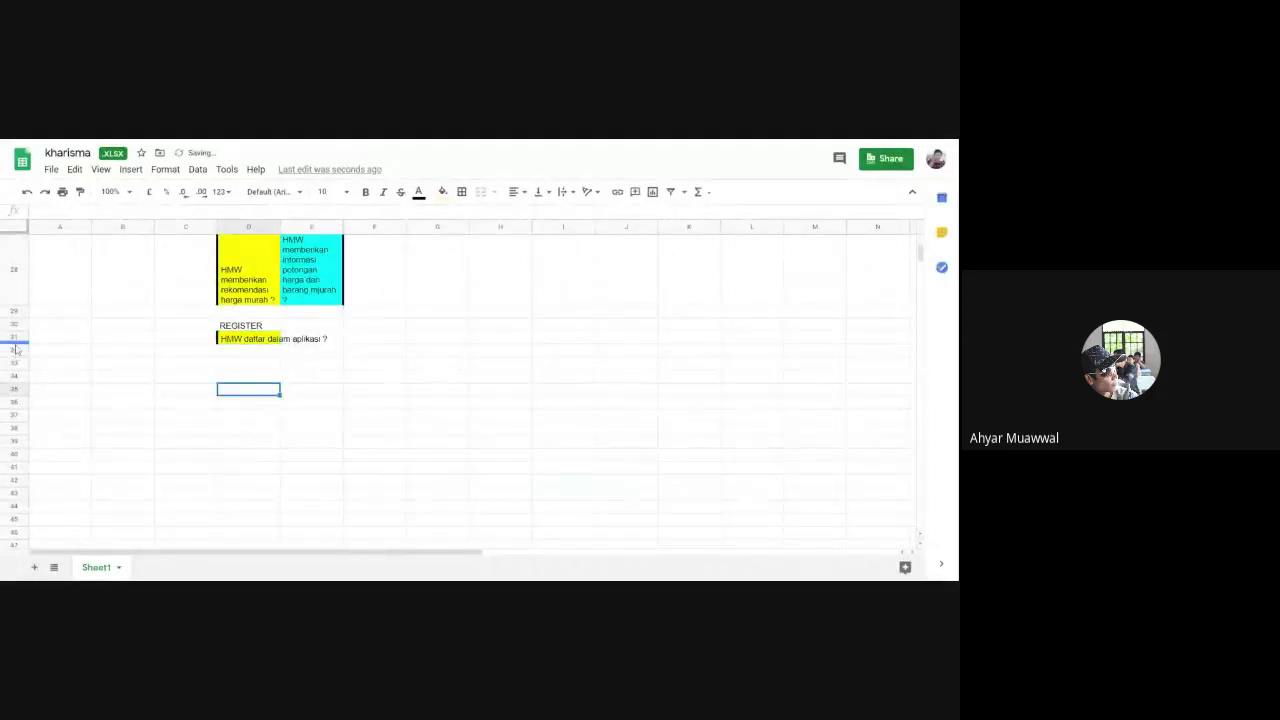
Make row 31 taller and wrap the text of the "HMW daftar dalam aplikasi ?" cell under REGISTER.
drag(14, 345, 14, 396)
click(336, 390)
key(Left)
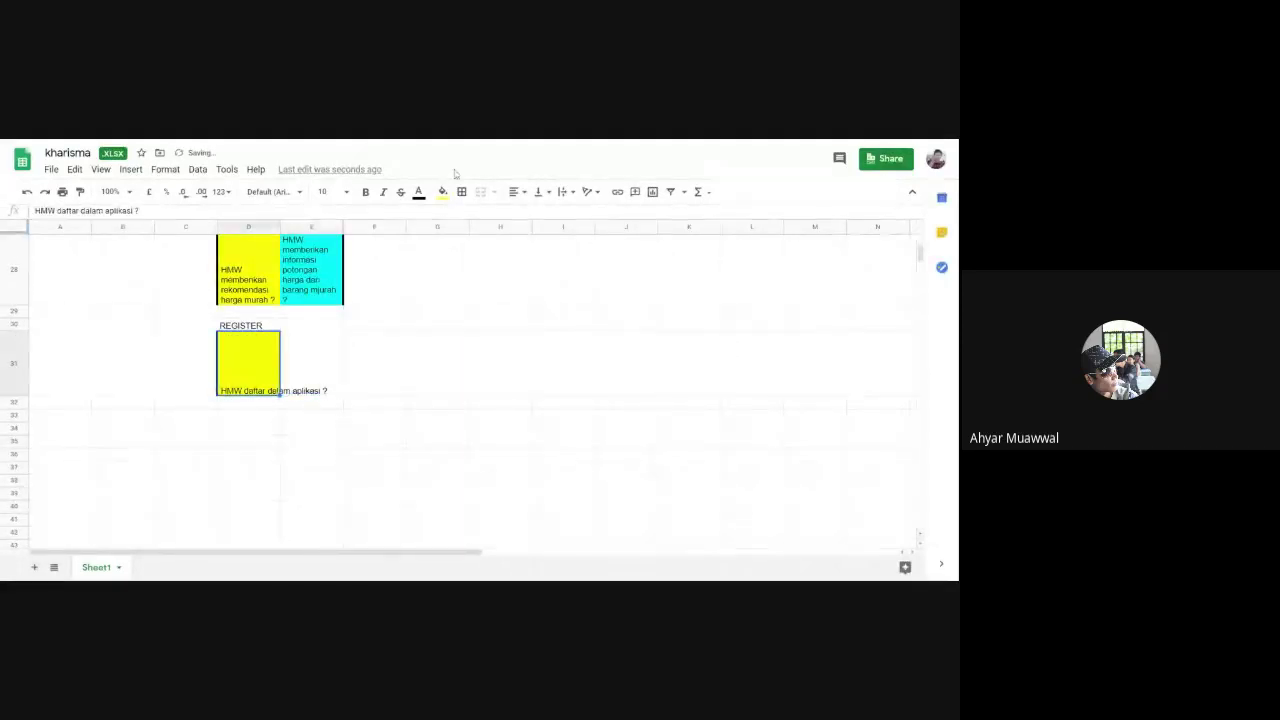
click(589, 197)
click(562, 191)
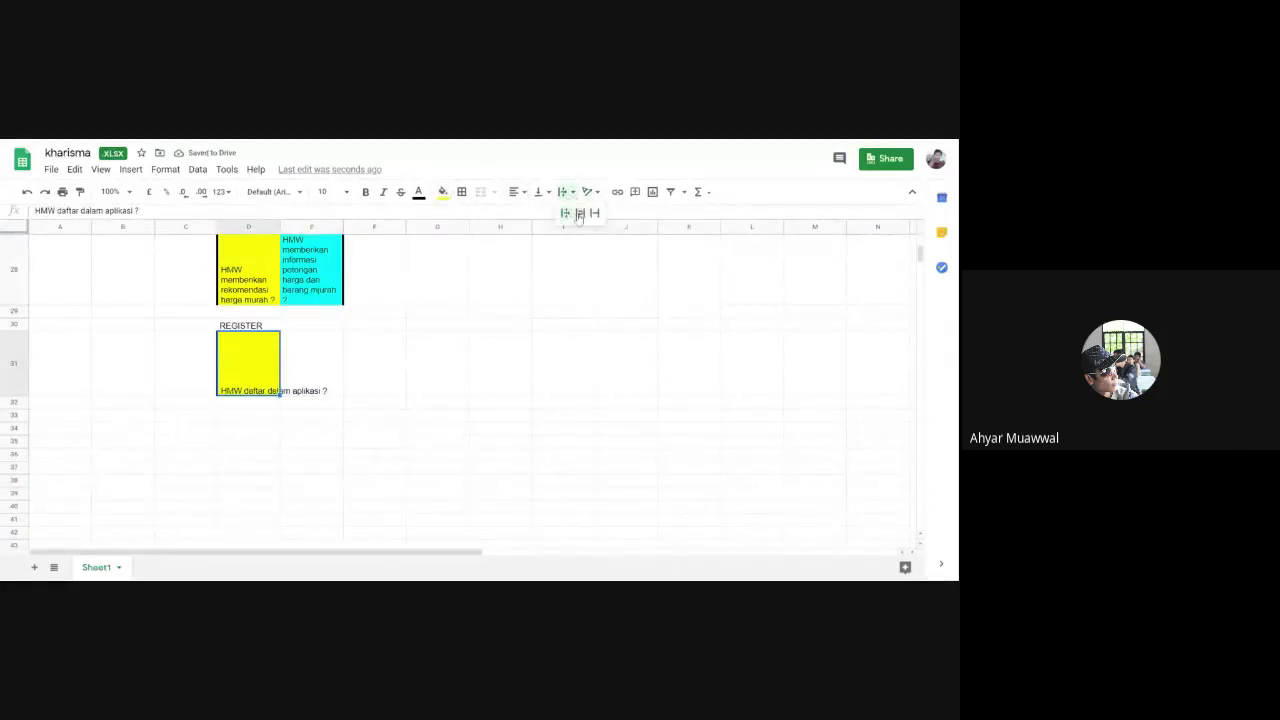
click(583, 214)
click(418, 402)
click(270, 376)
scroll(323, 385, up, 2)
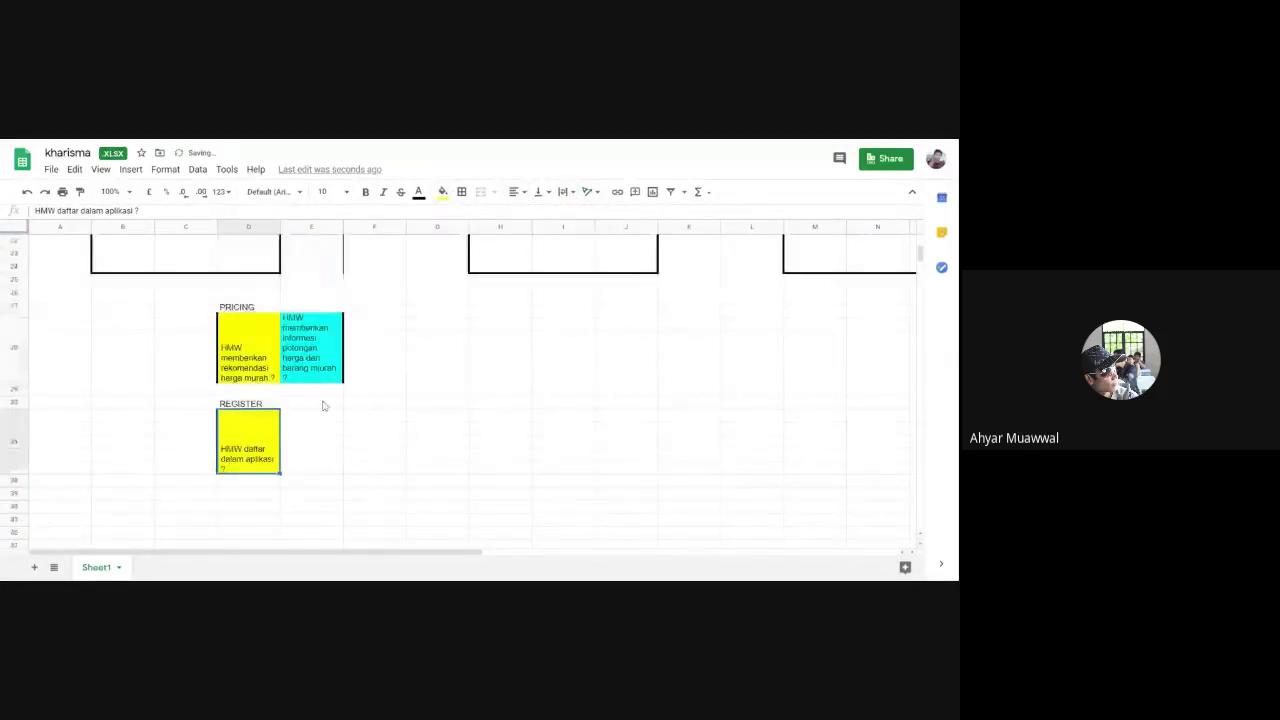
click(288, 452)
key(Left)
key(Right)
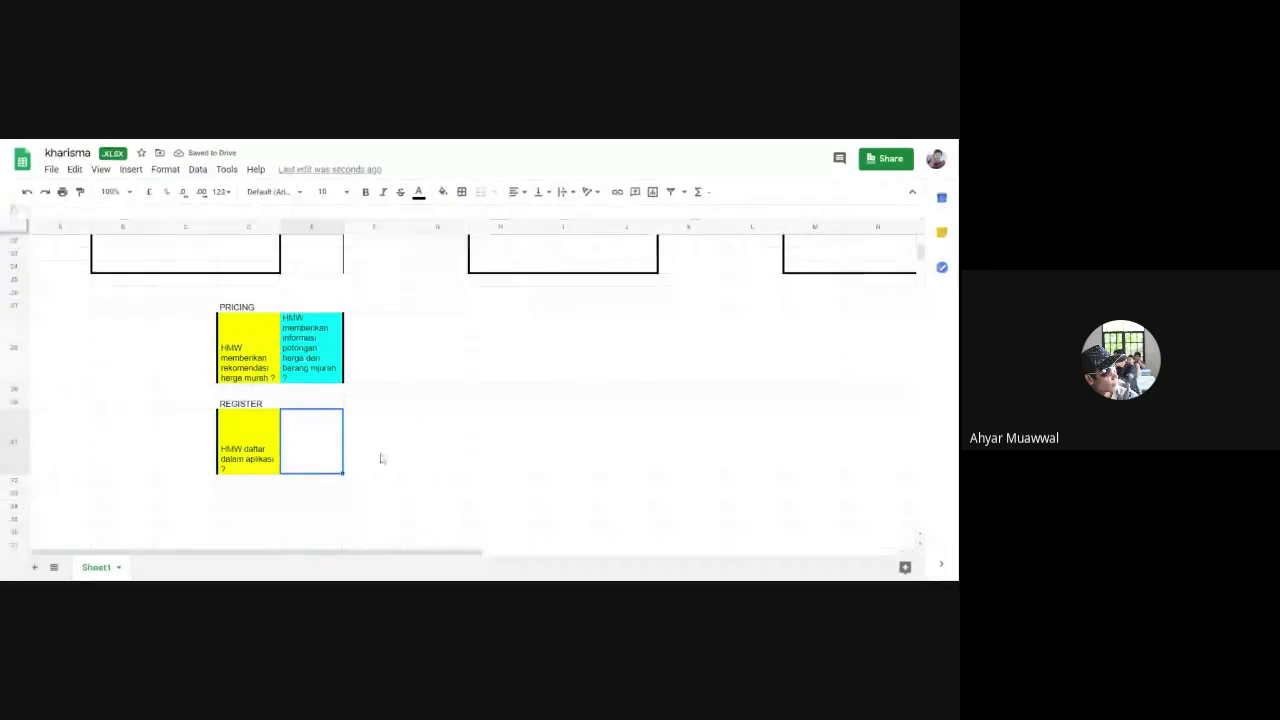
click(380, 451)
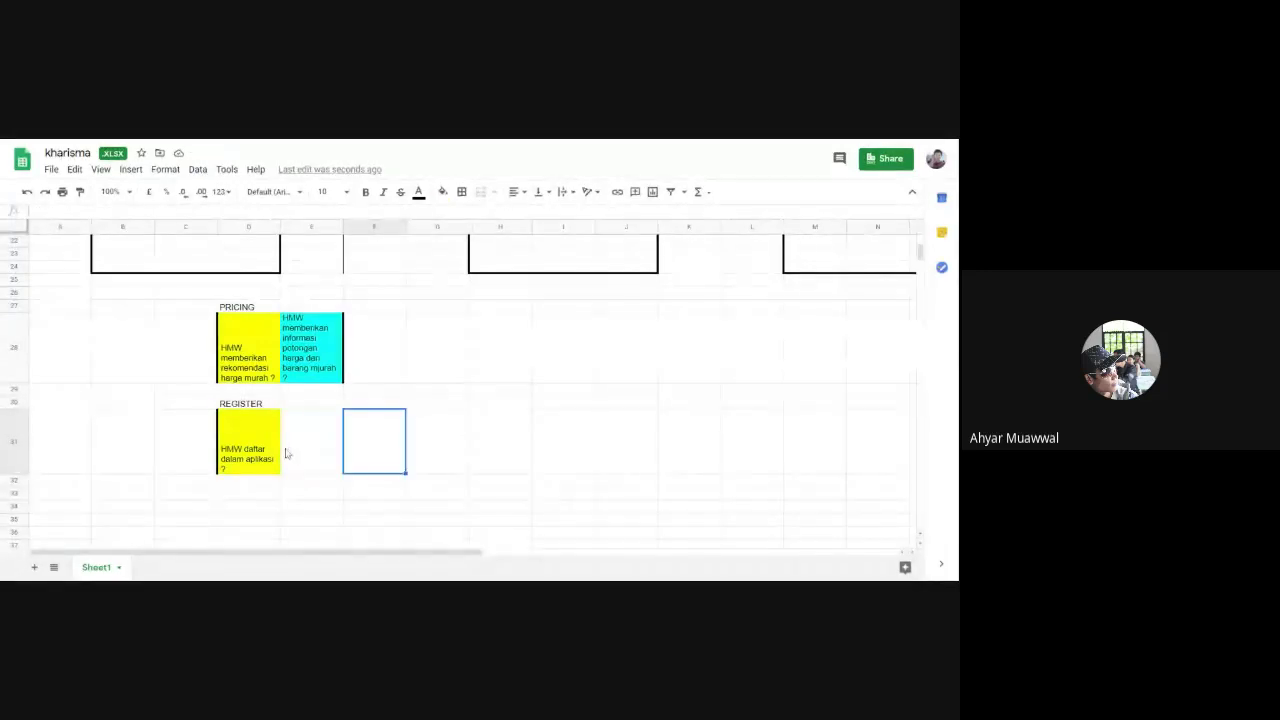
scroll(286, 449, up, 3)
scroll(281, 475, down, 3)
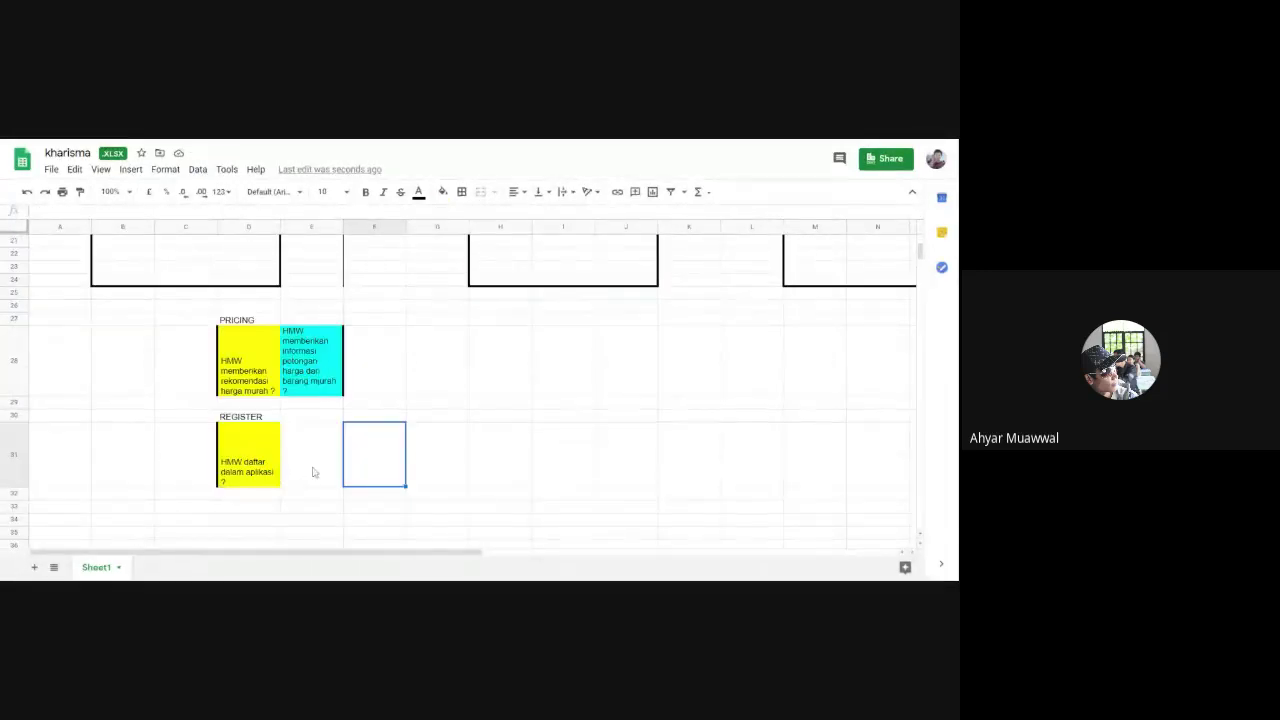
click(314, 471)
key(Left)
key(Right)
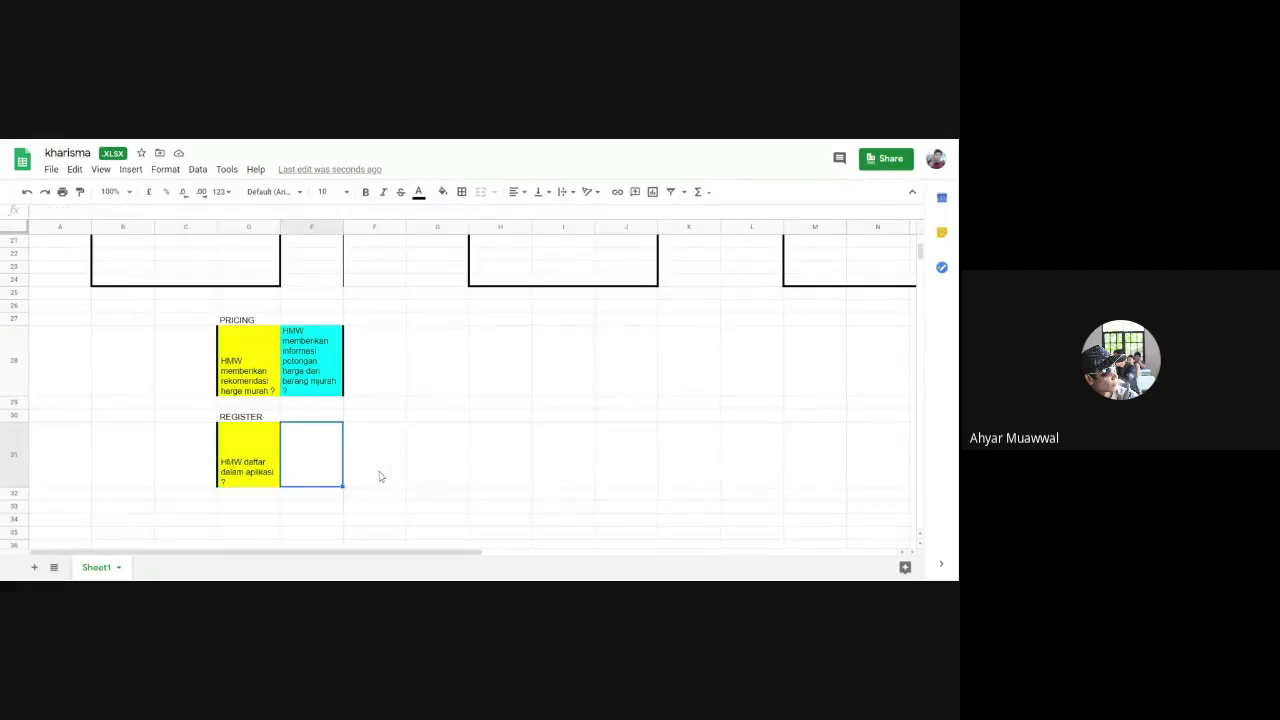
Compare the PRICING and REGISTER headings and the HMW statements grouped beneath them.
scroll(375, 473, up, 1)
click(236, 364)
click(259, 459)
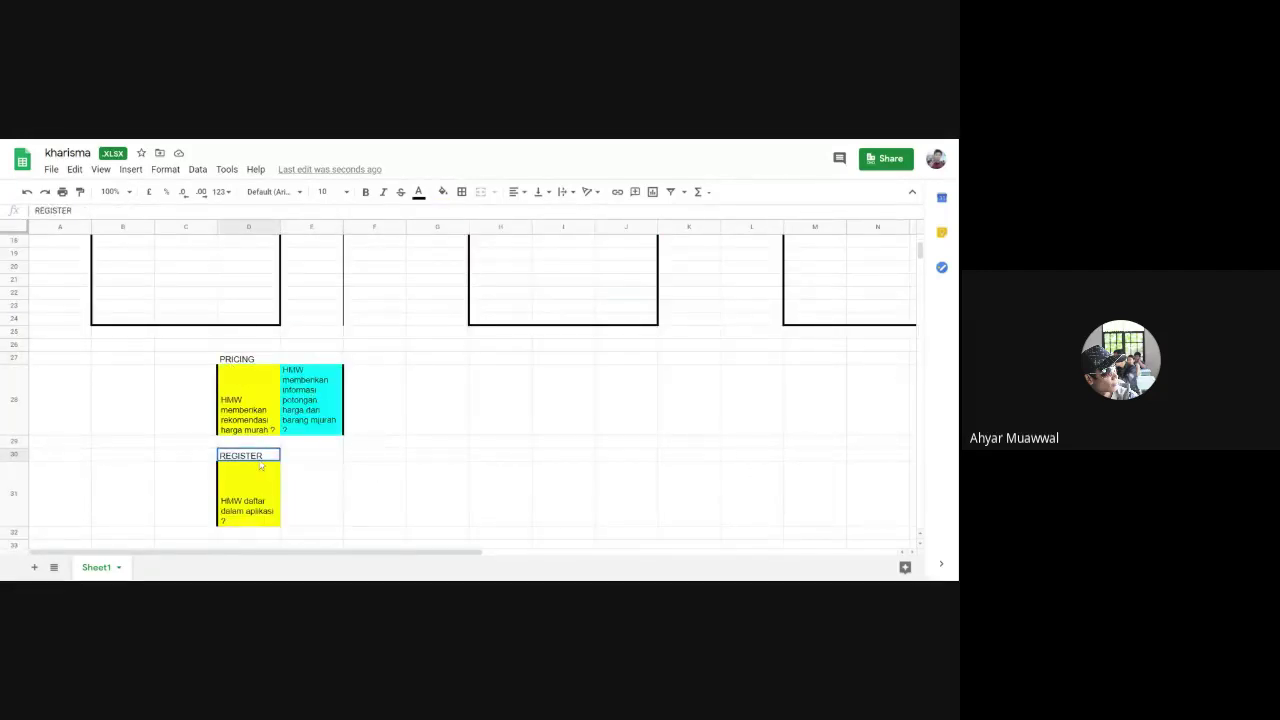
click(252, 362)
click(259, 455)
click(253, 362)
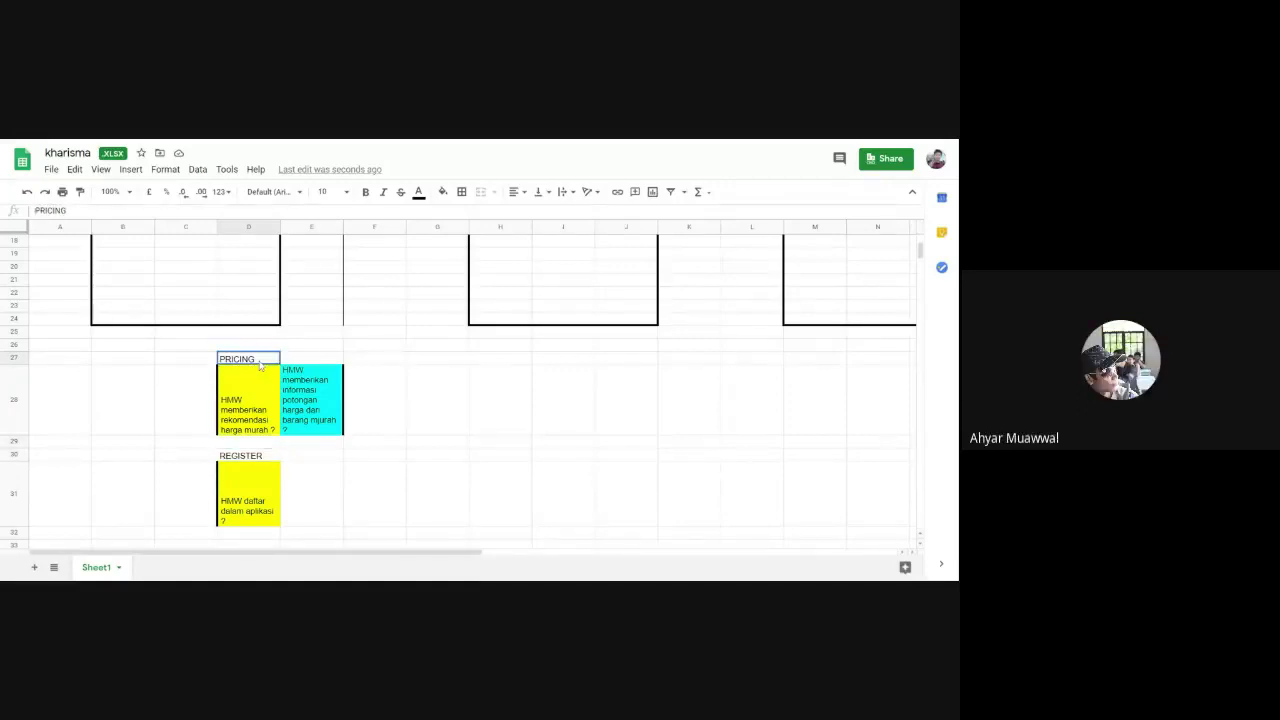
click(267, 459)
click(256, 362)
click(320, 478)
click(427, 389)
click(455, 358)
click(548, 414)
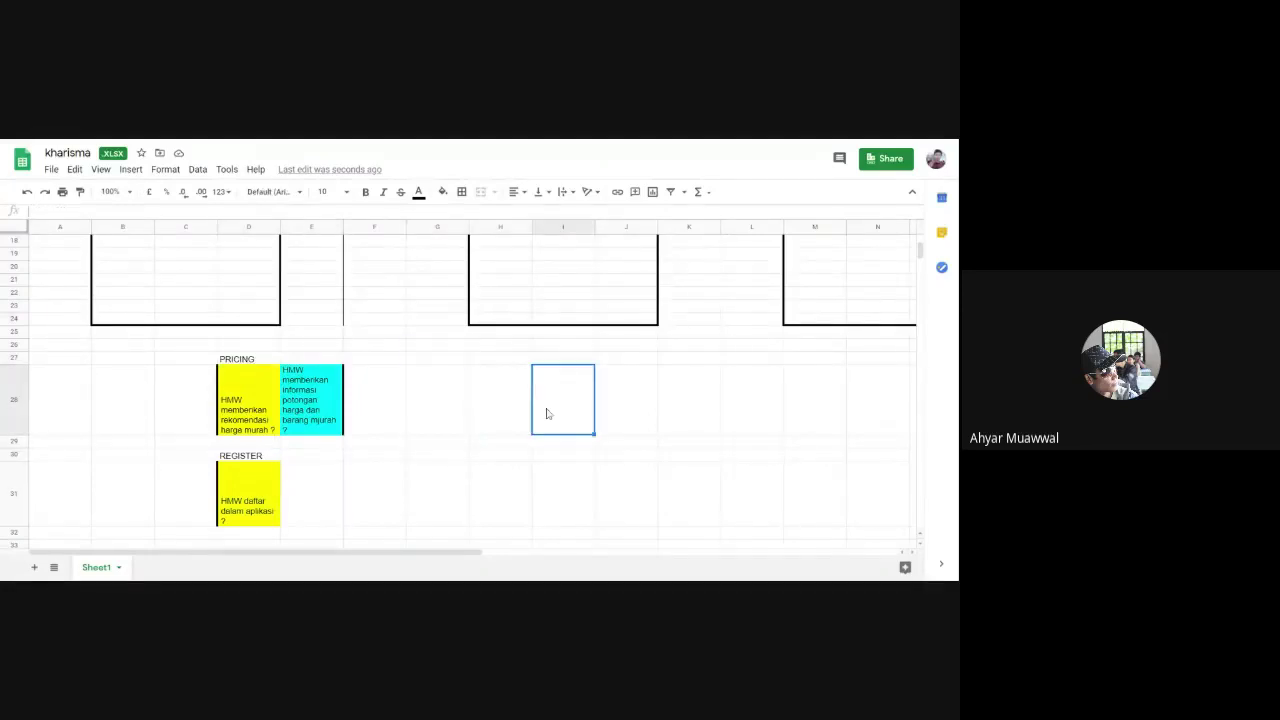
scroll(489, 432, up, 3)
scroll(489, 432, up, 3)
click(489, 432)
scroll(492, 430, down, 6)
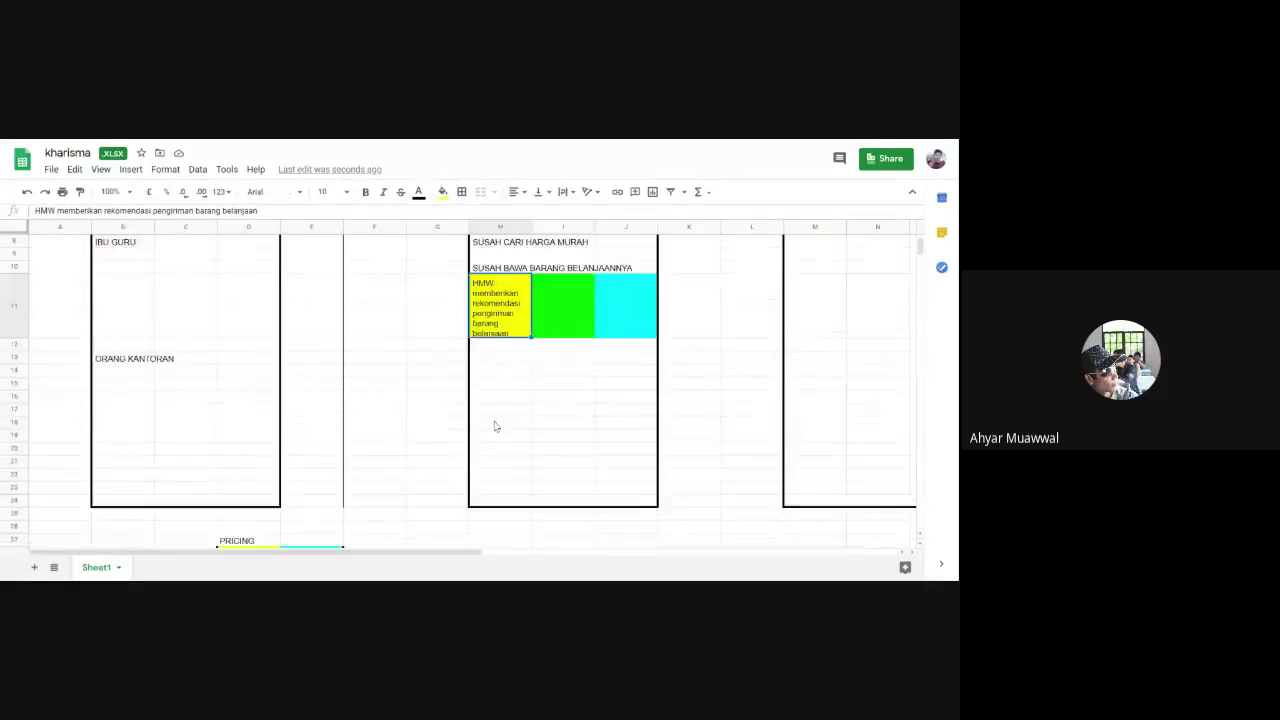
click(489, 374)
key(ctrl+c)
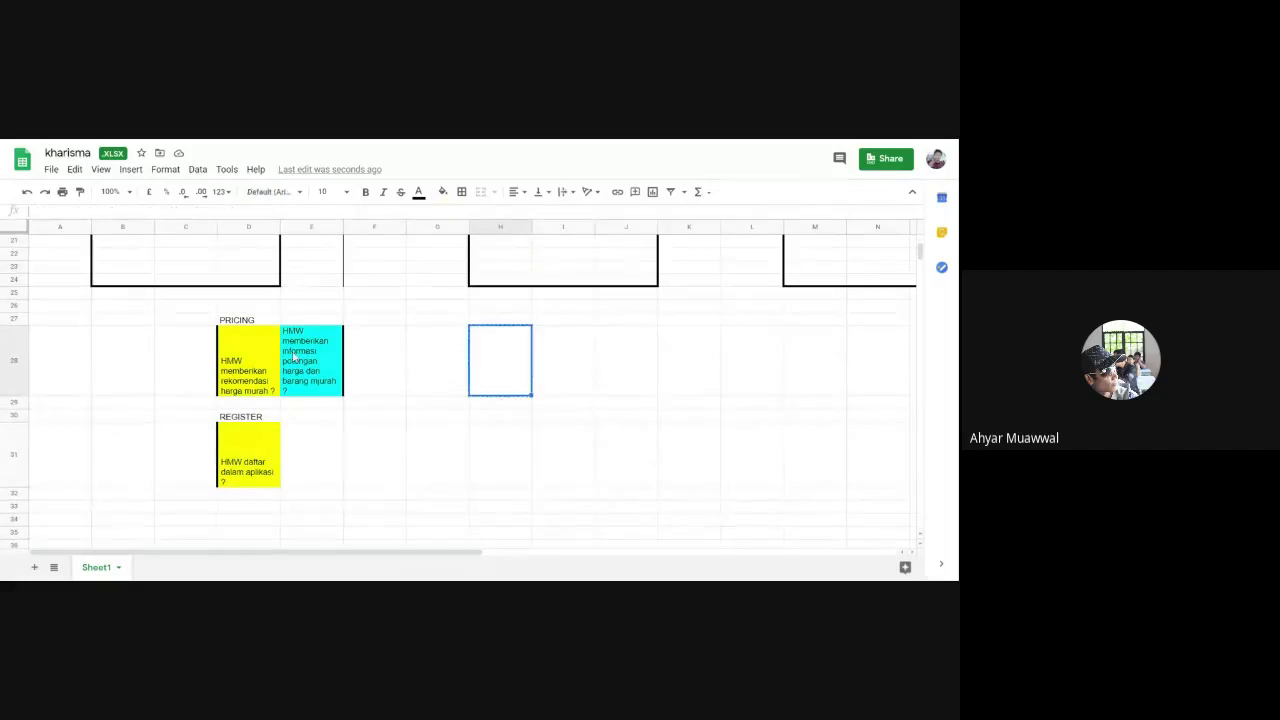
click(243, 321)
click(494, 436)
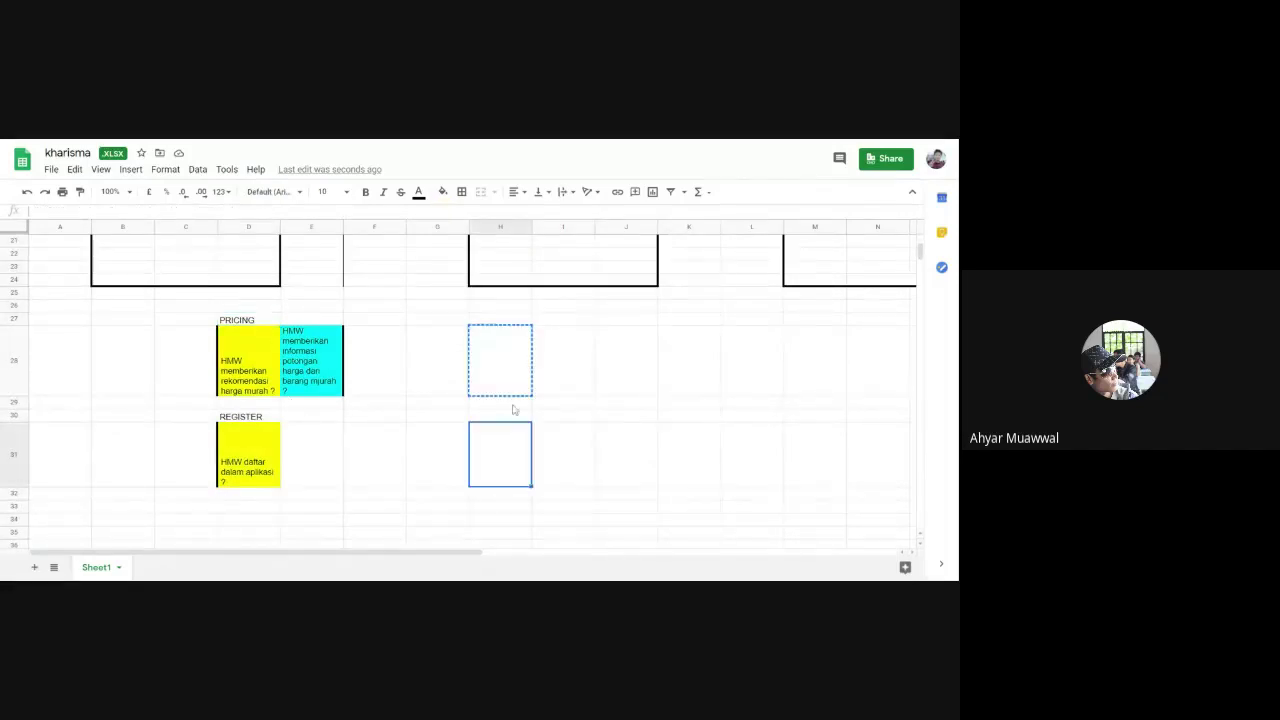
click(506, 358)
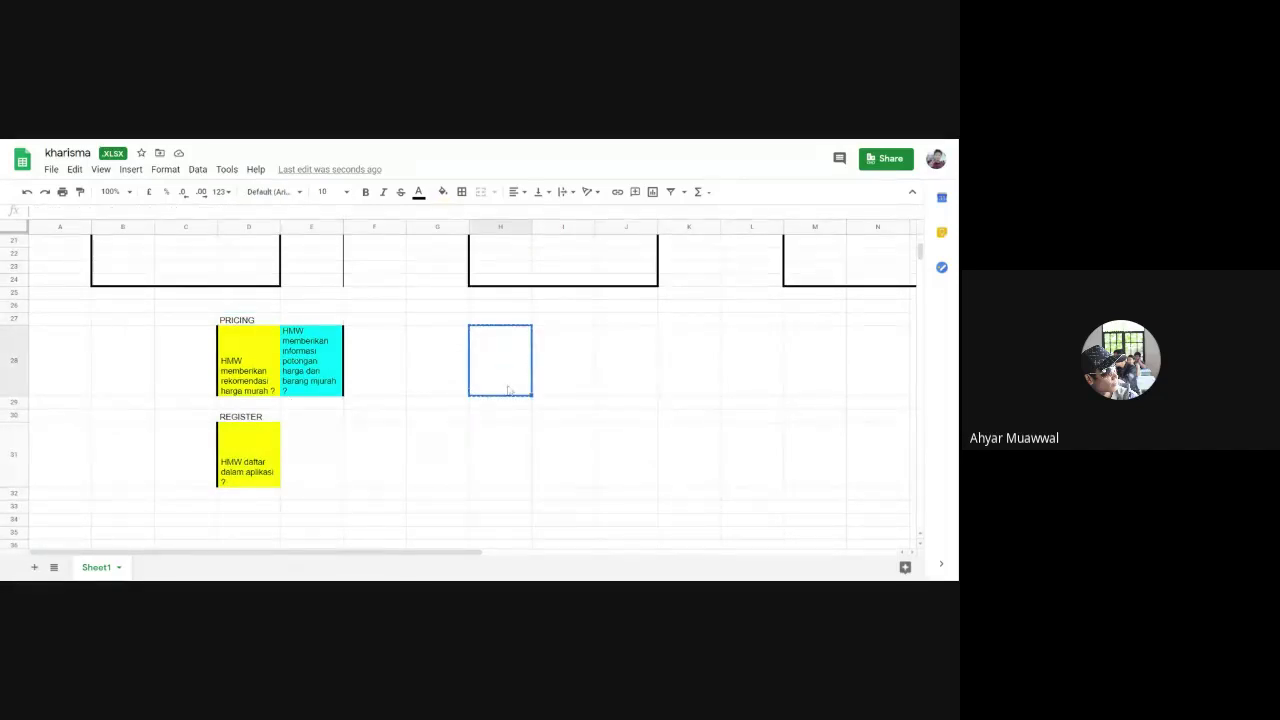
click(502, 321)
scroll(502, 324, up, 3)
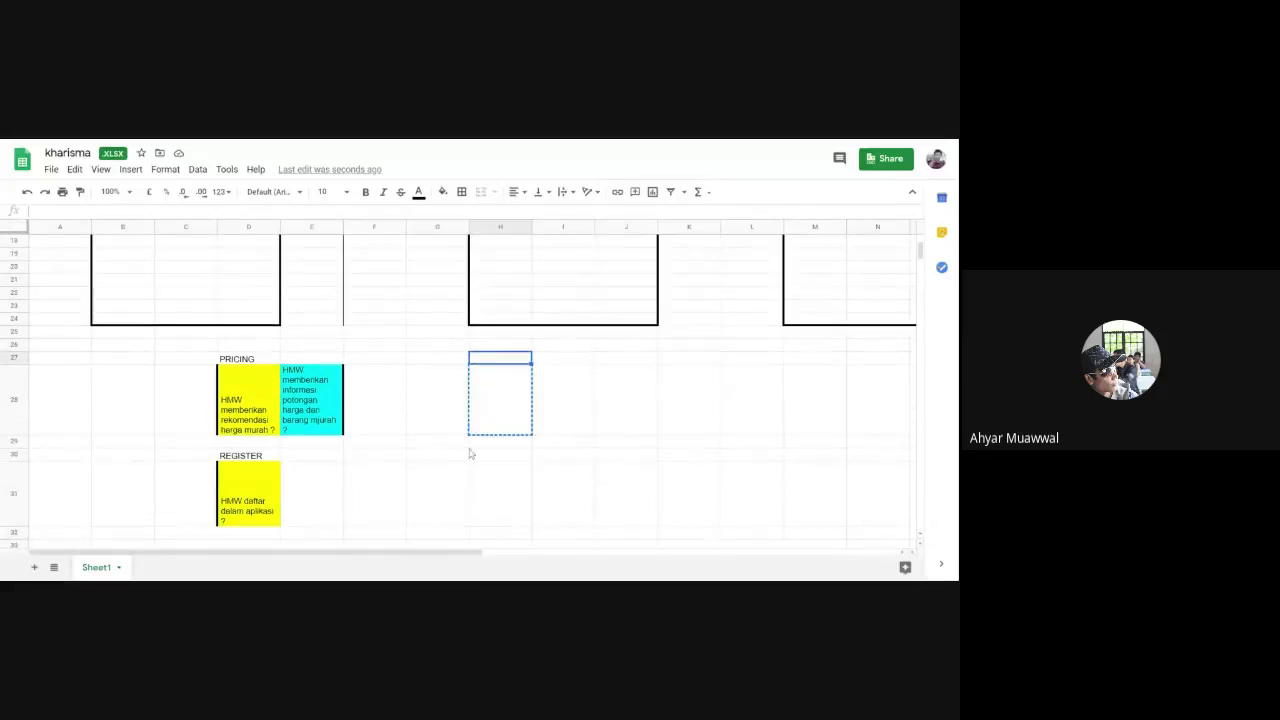
scroll(504, 393, down, 3)
click(504, 393)
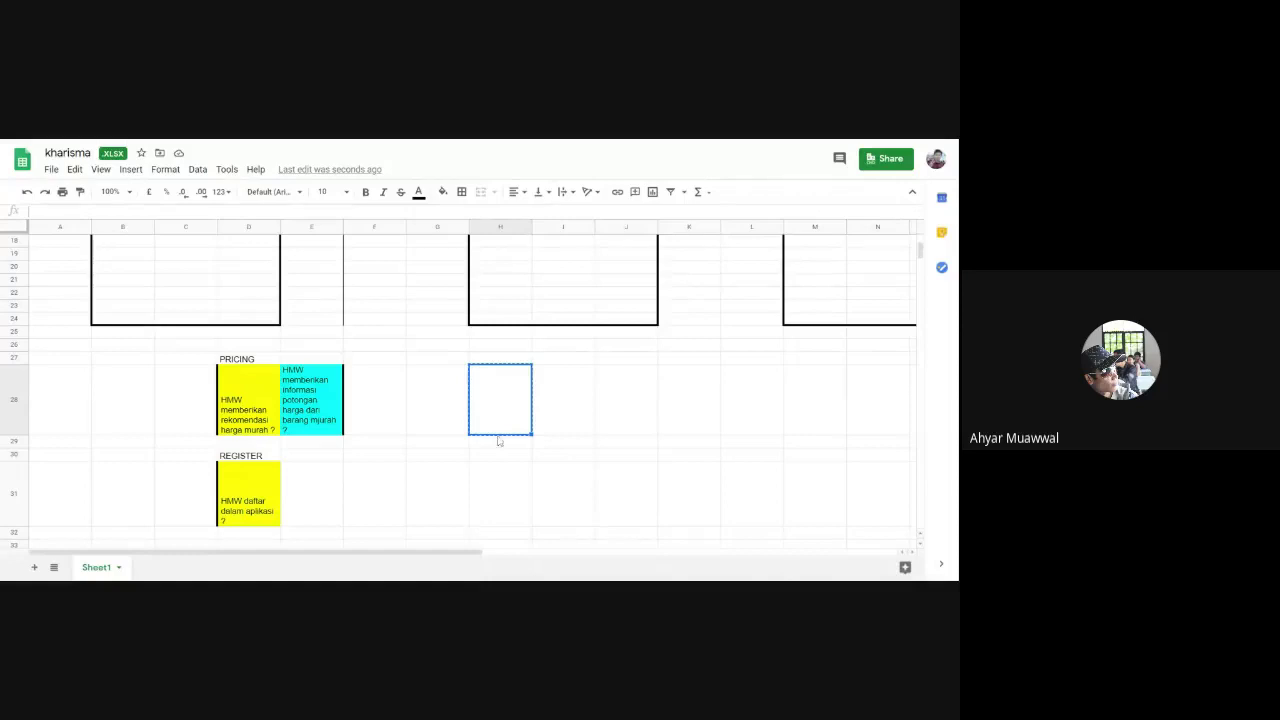
click(563, 424)
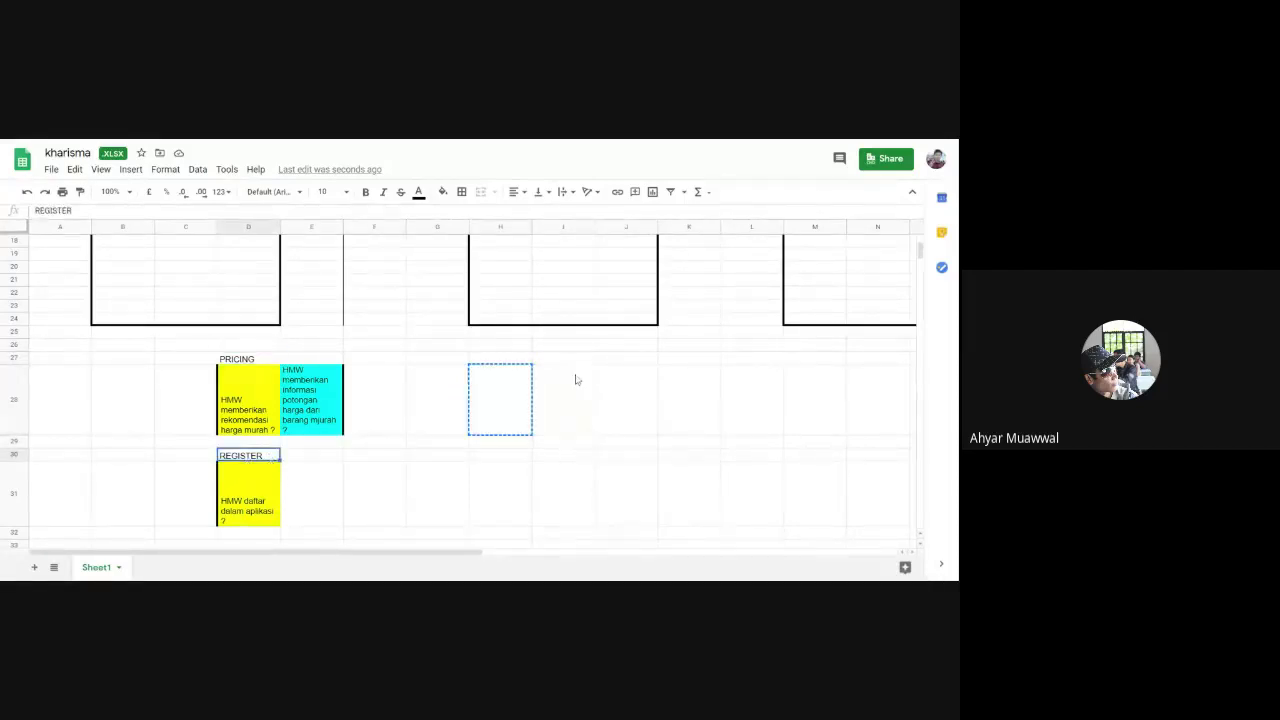
click(528, 360)
click(263, 360)
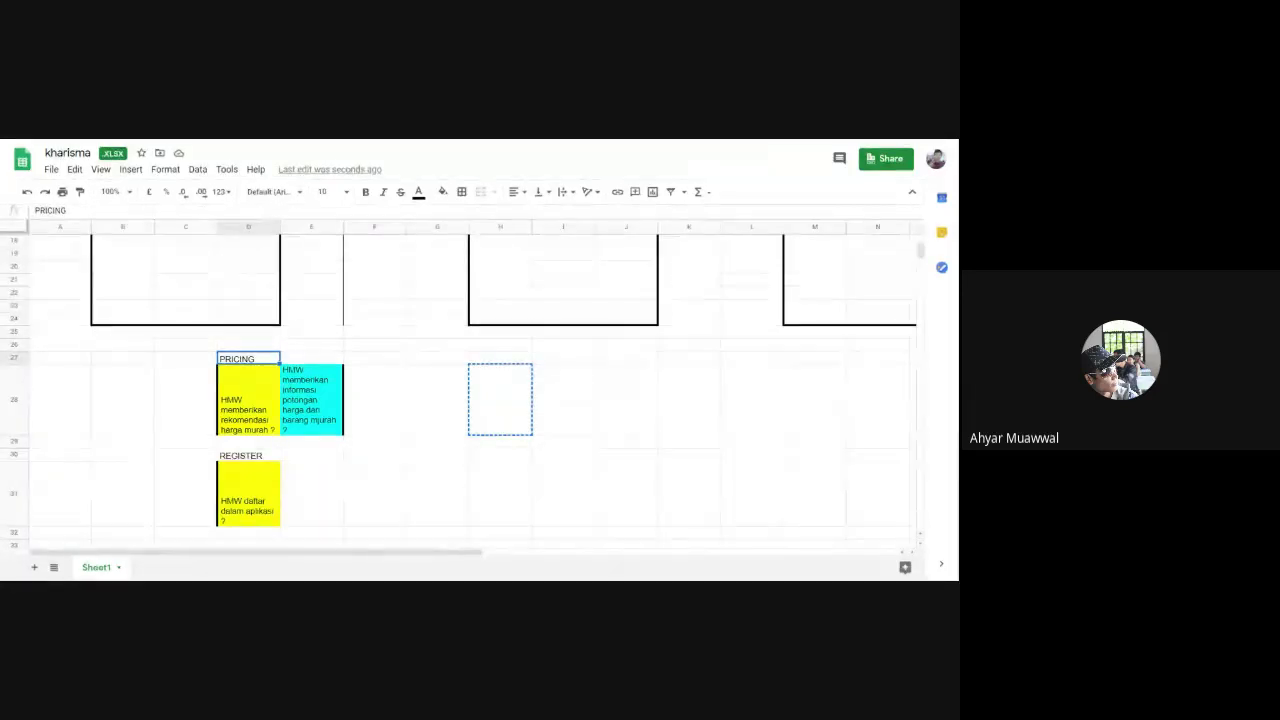
click(576, 410)
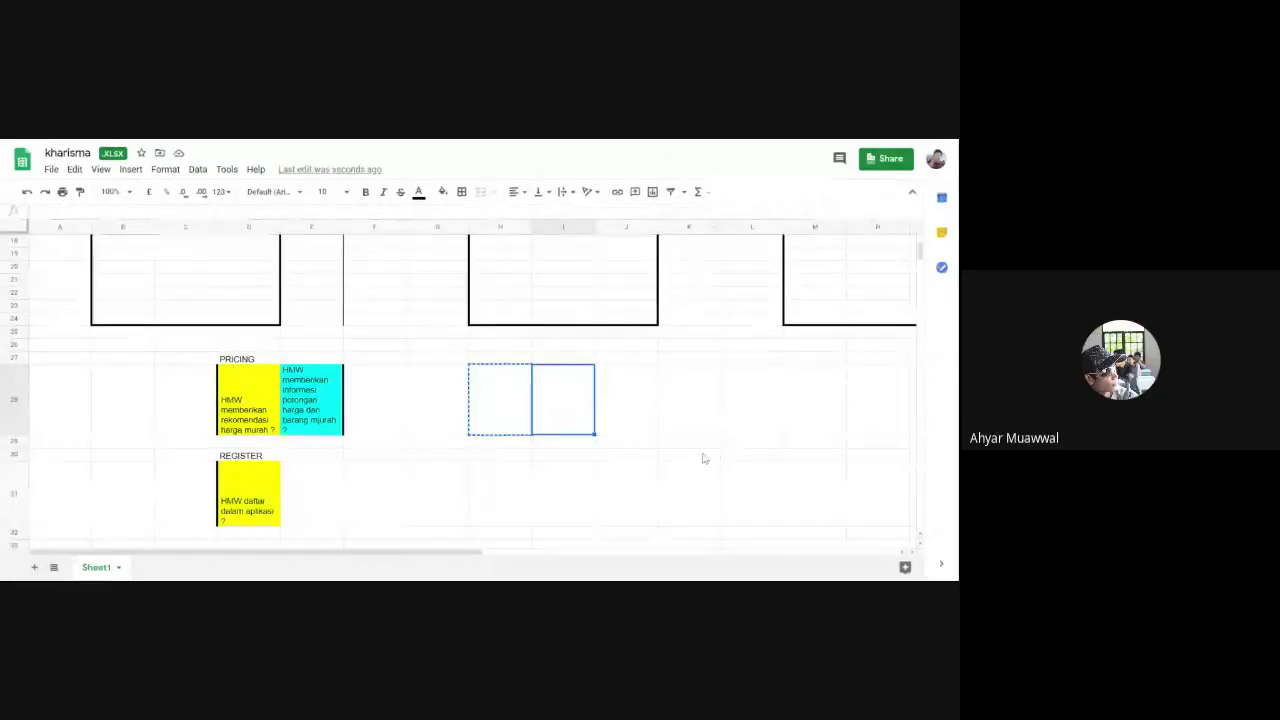
click(431, 400)
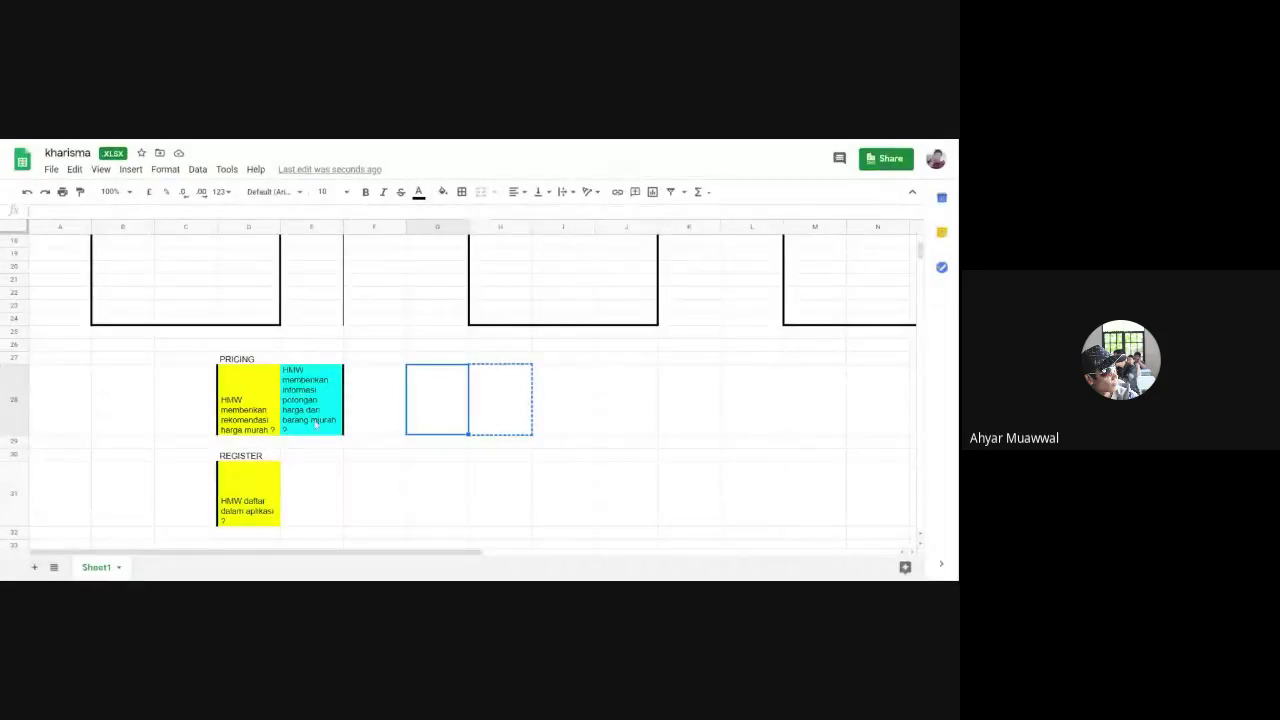
Check the countdown on the online timer page and return to the kharisma sheet.
click(446, 360)
click(432, 430)
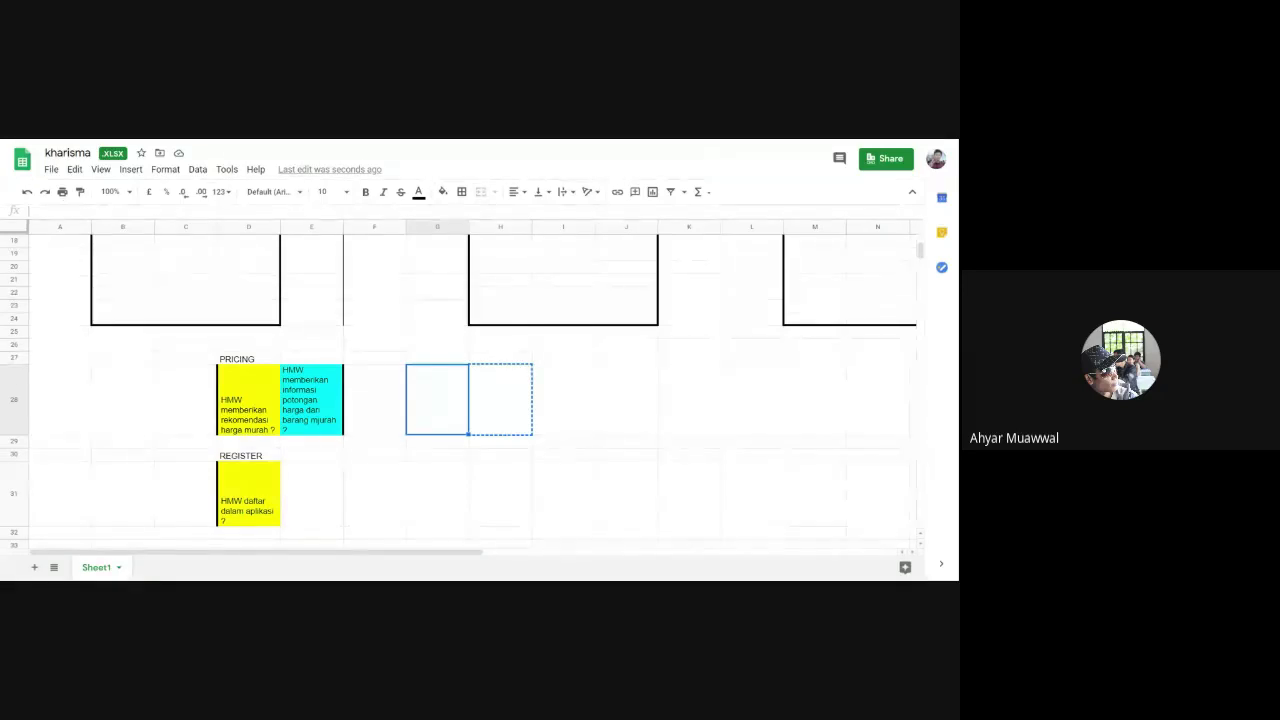
key(ctrl+Tab)
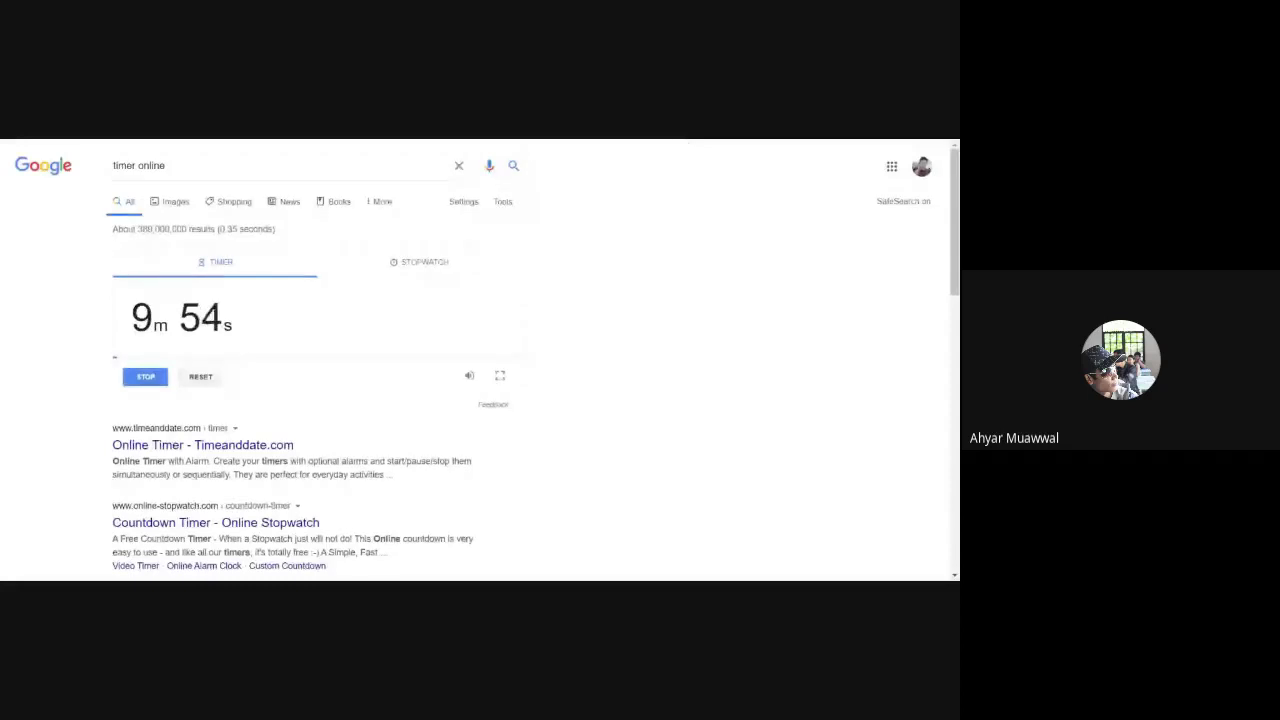
key(ctrl+shift+Tab)
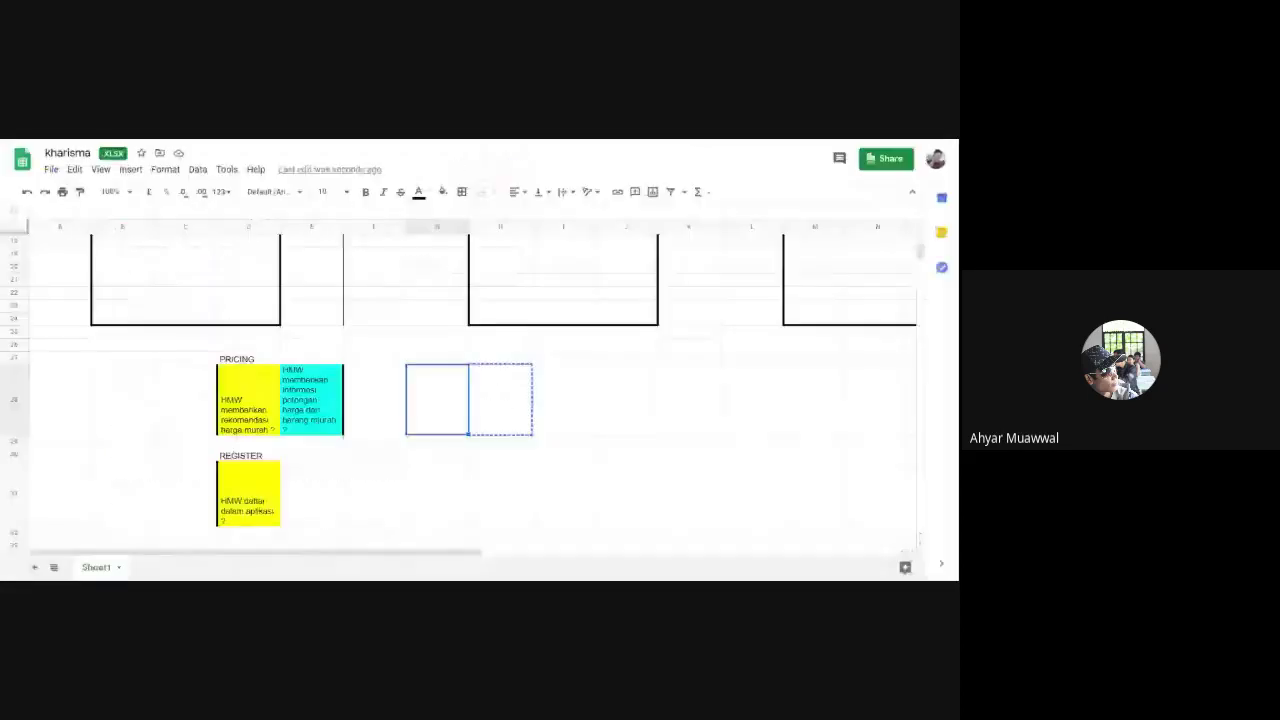
Review the HMW statements grouped under the PRICING and REGISTER headings.
click(400, 490)
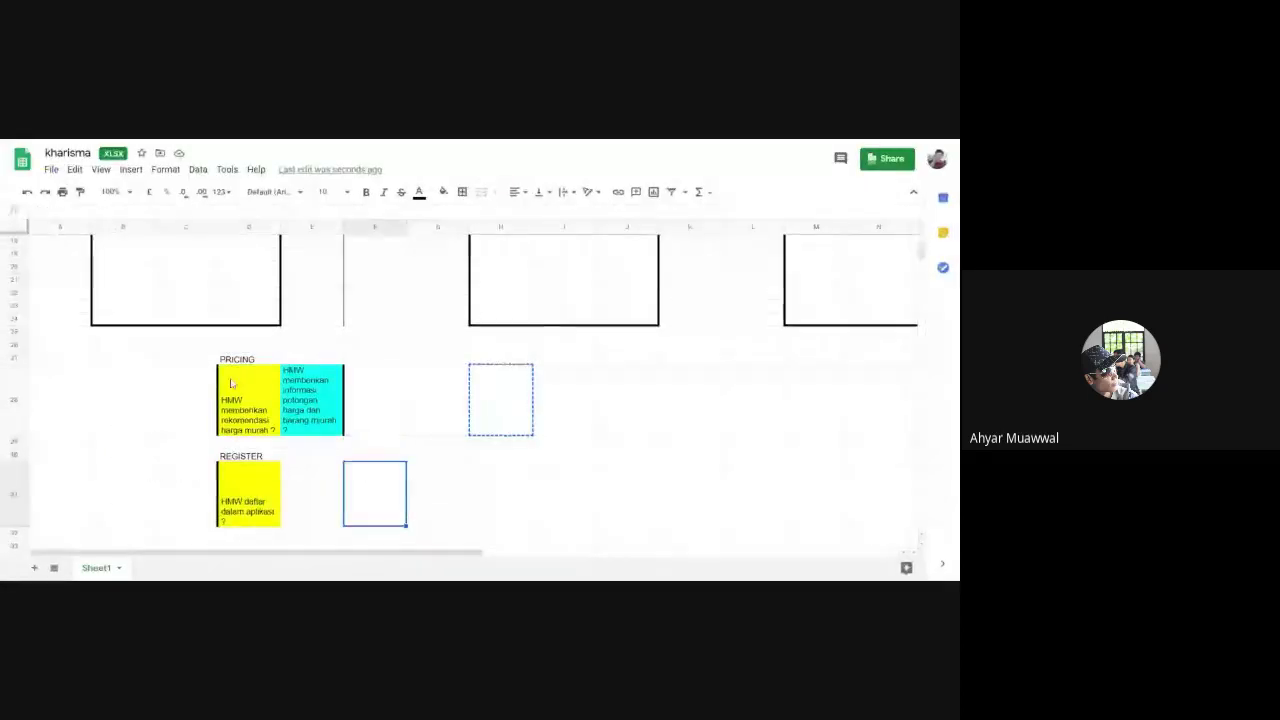
drag(122, 357, 671, 540)
click(517, 371)
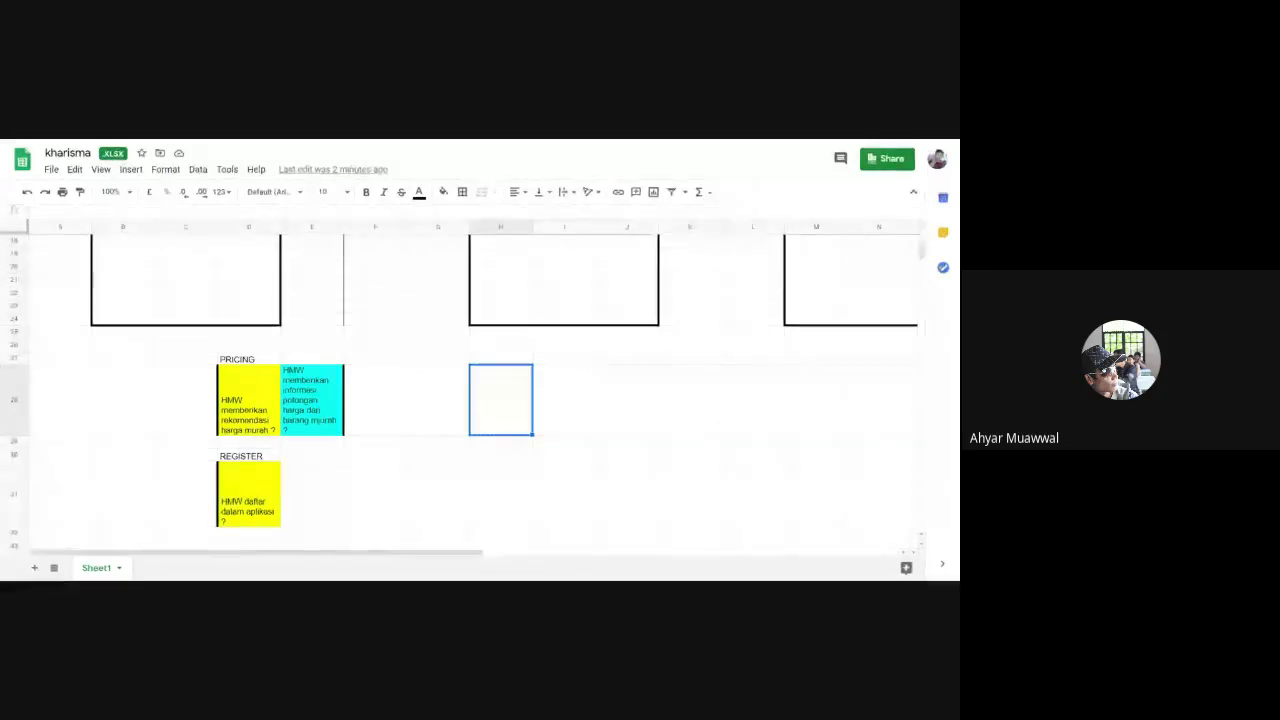
click(252, 366)
scroll(260, 420, down, 2)
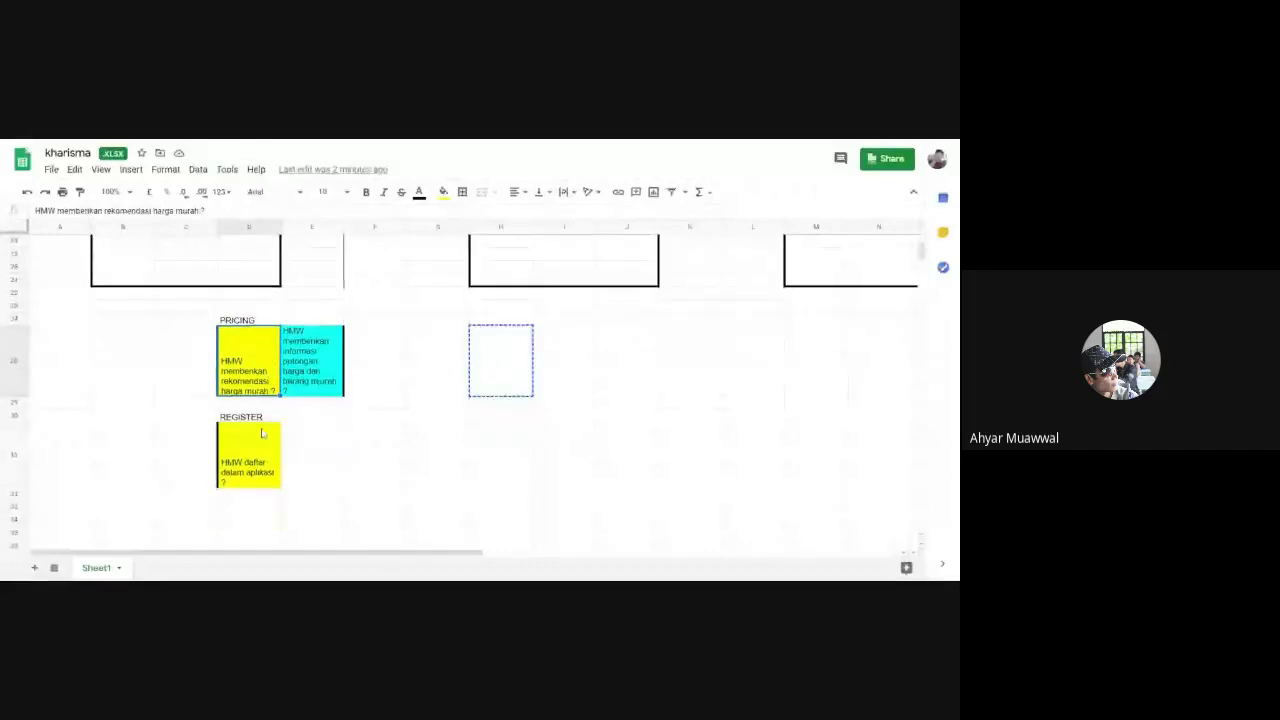
click(258, 430)
click(245, 484)
scroll(248, 430, up, 2)
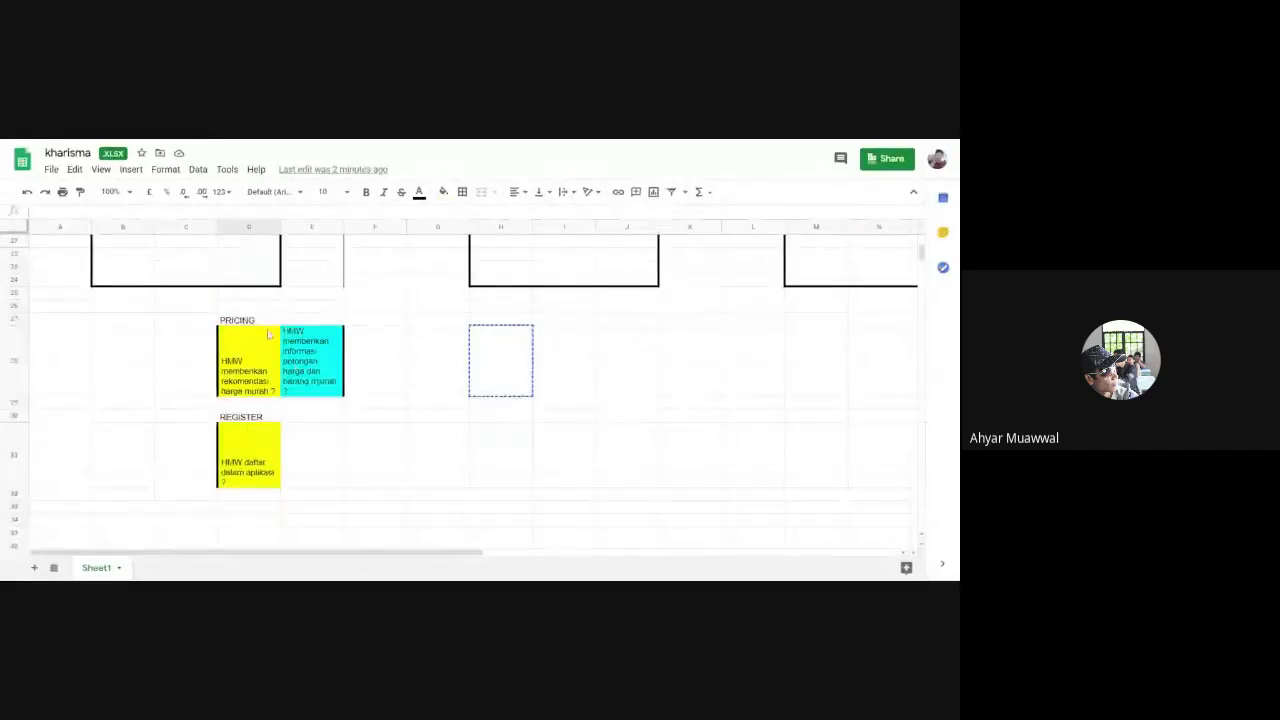
click(262, 322)
click(258, 410)
scroll(258, 410, down, 2)
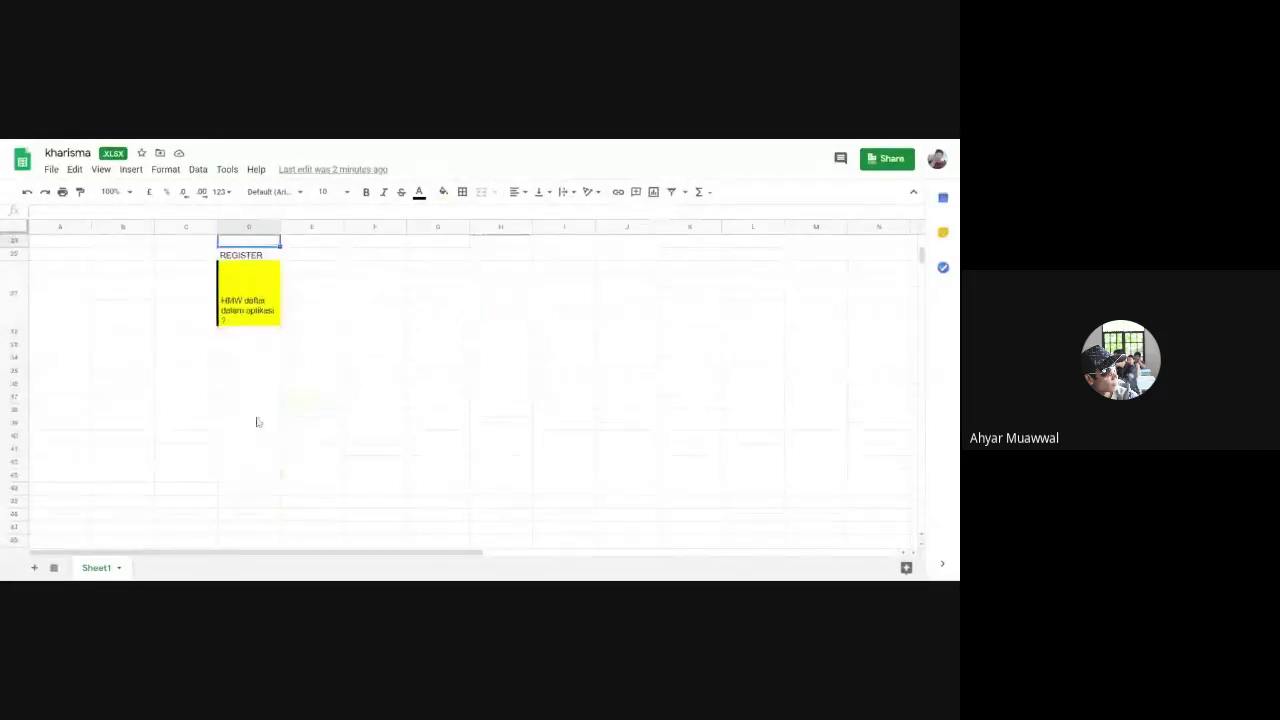
Look over the PRICING and REGISTER headings and the empty rows below the REGISTER group.
click(264, 362)
click(258, 439)
click(257, 480)
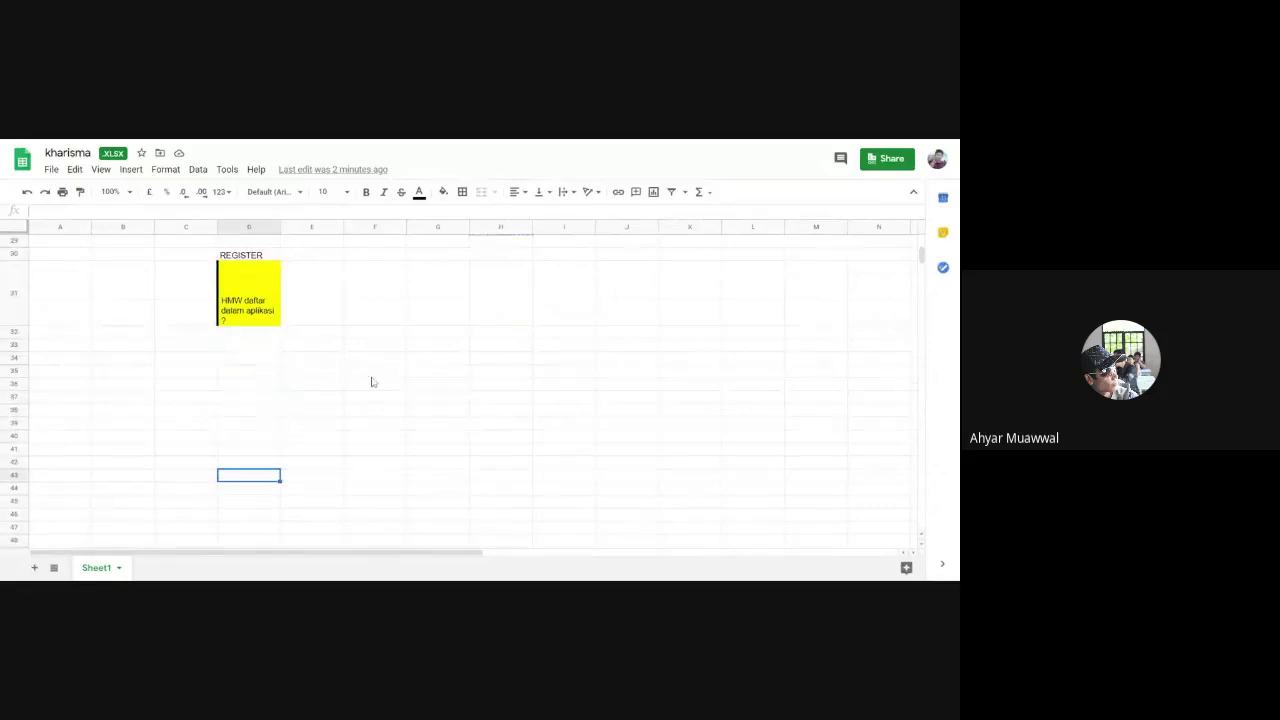
scroll(371, 382, up, 3)
click(250, 386)
scroll(255, 400, down, 3)
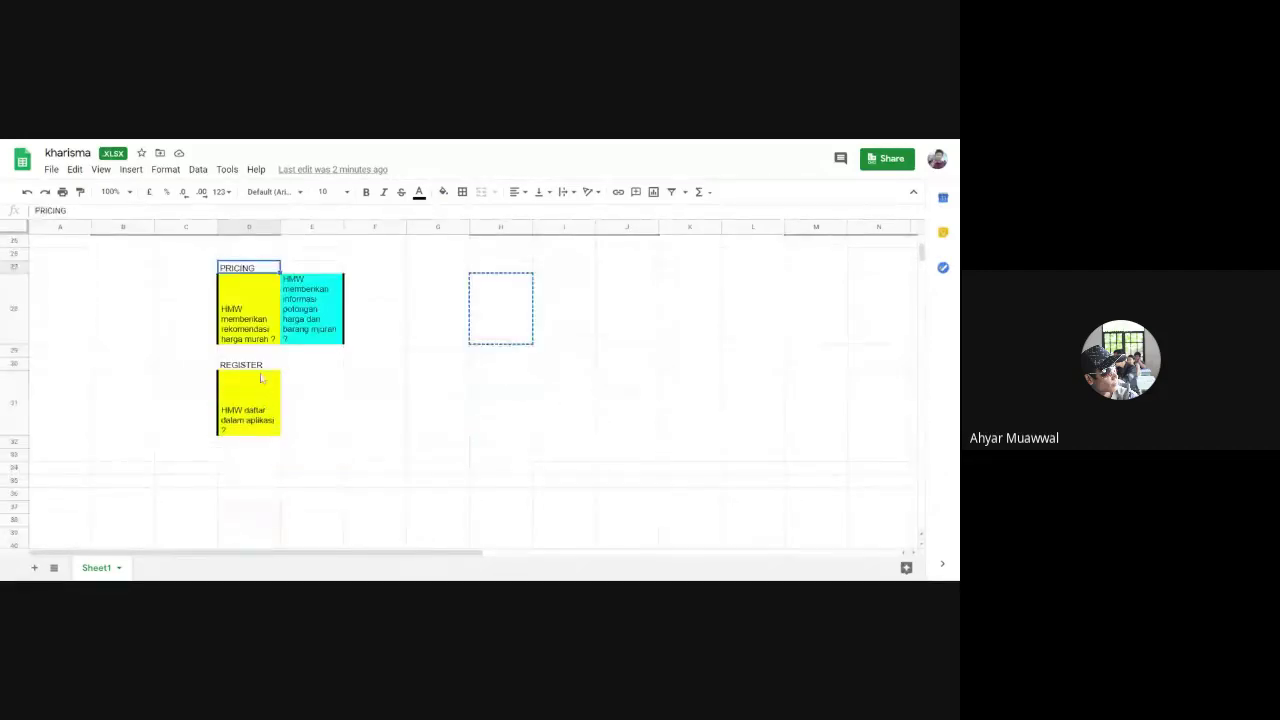
click(250, 365)
scroll(270, 420, down, 1)
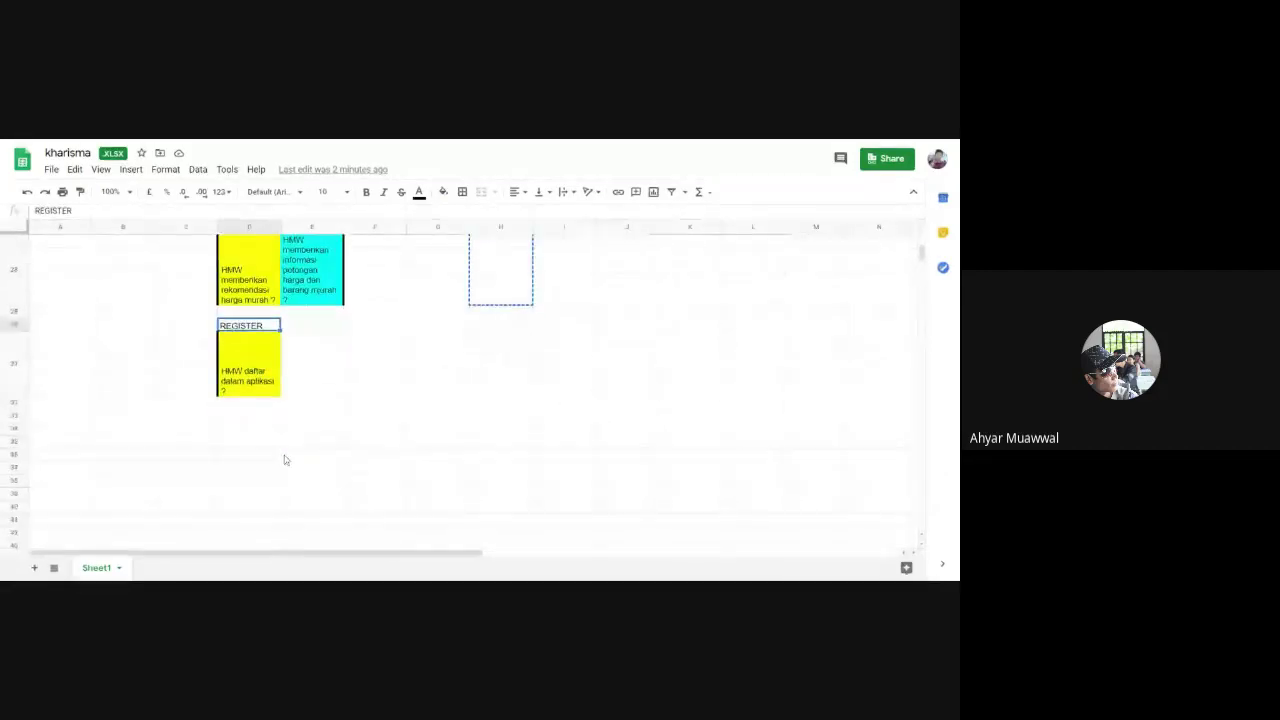
key(Down)
key(Down)
key(Down)
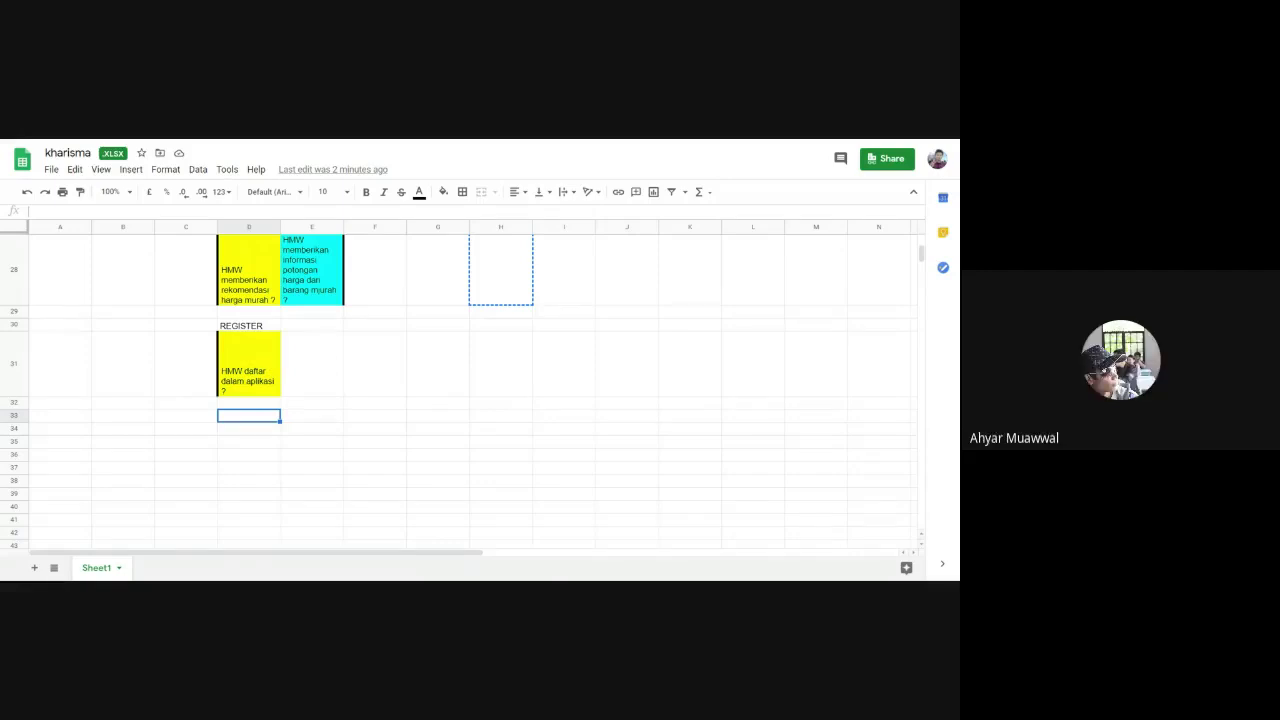
Examine the yellow, green and cyan HMW cells in rows 4 and 11 of the Problem column.
scroll(514, 432, up, 5)
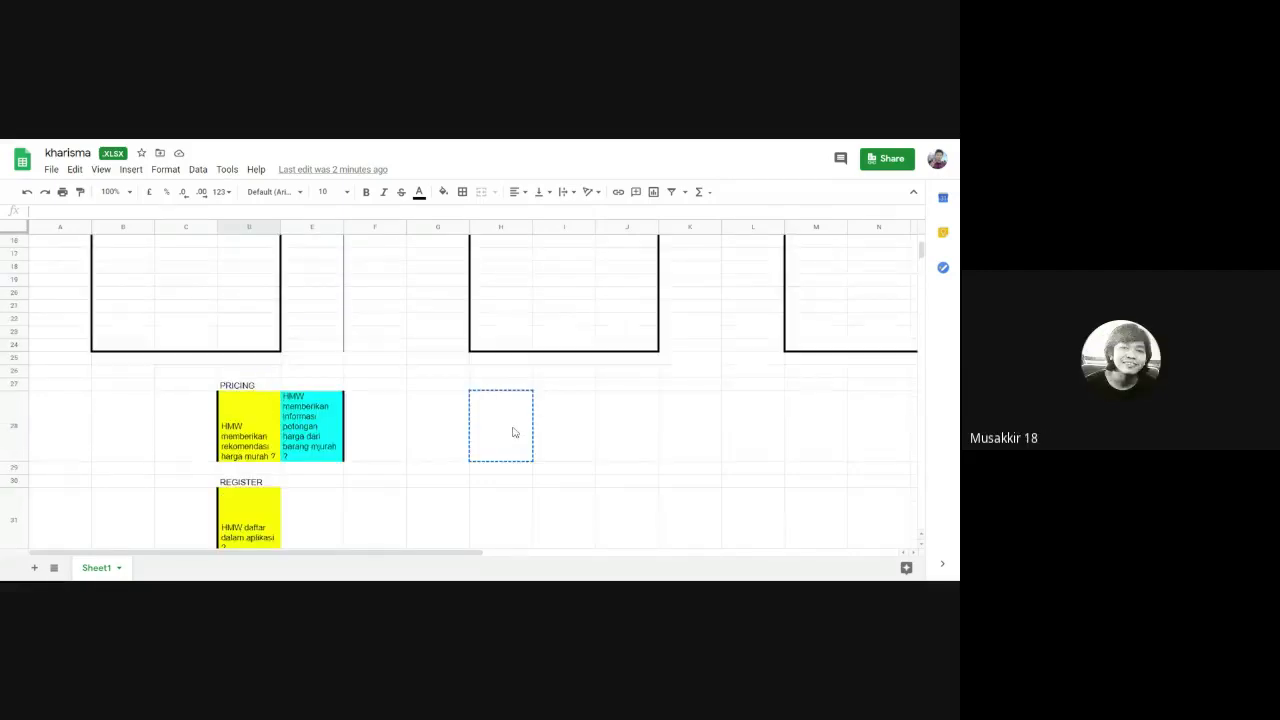
scroll(514, 432, up, 5)
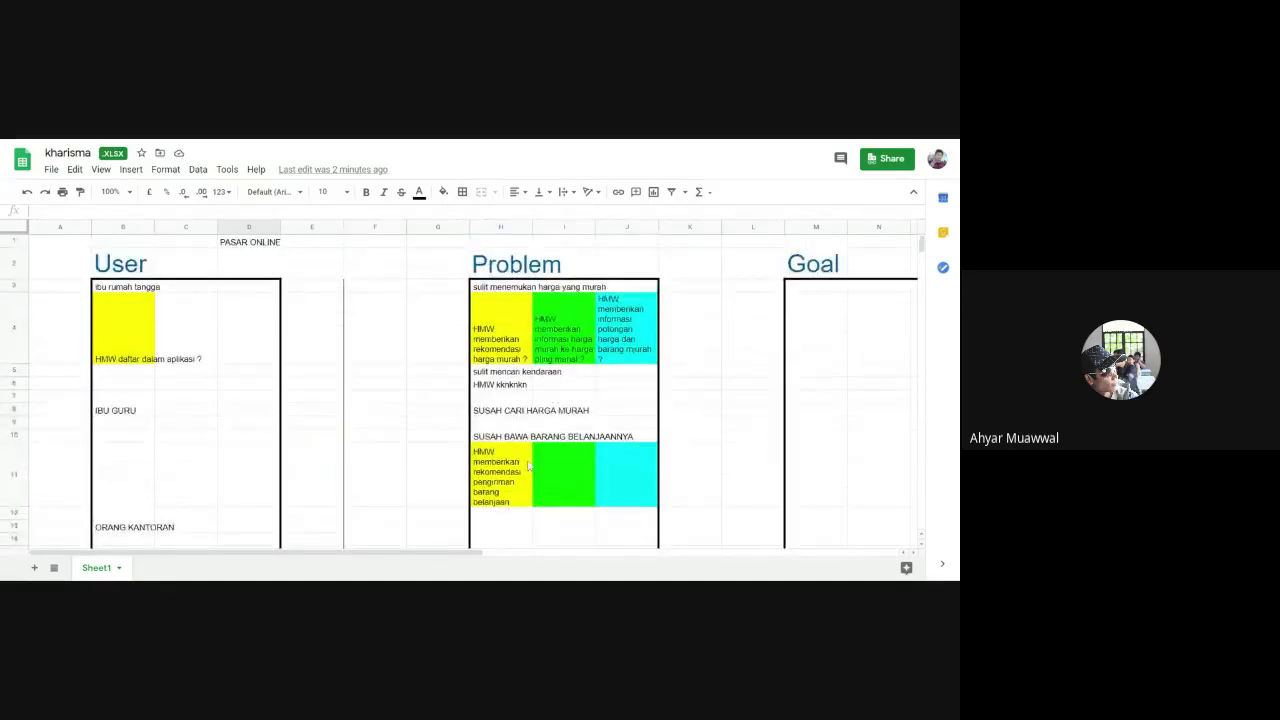
scroll(528, 462, down, 3)
click(504, 377)
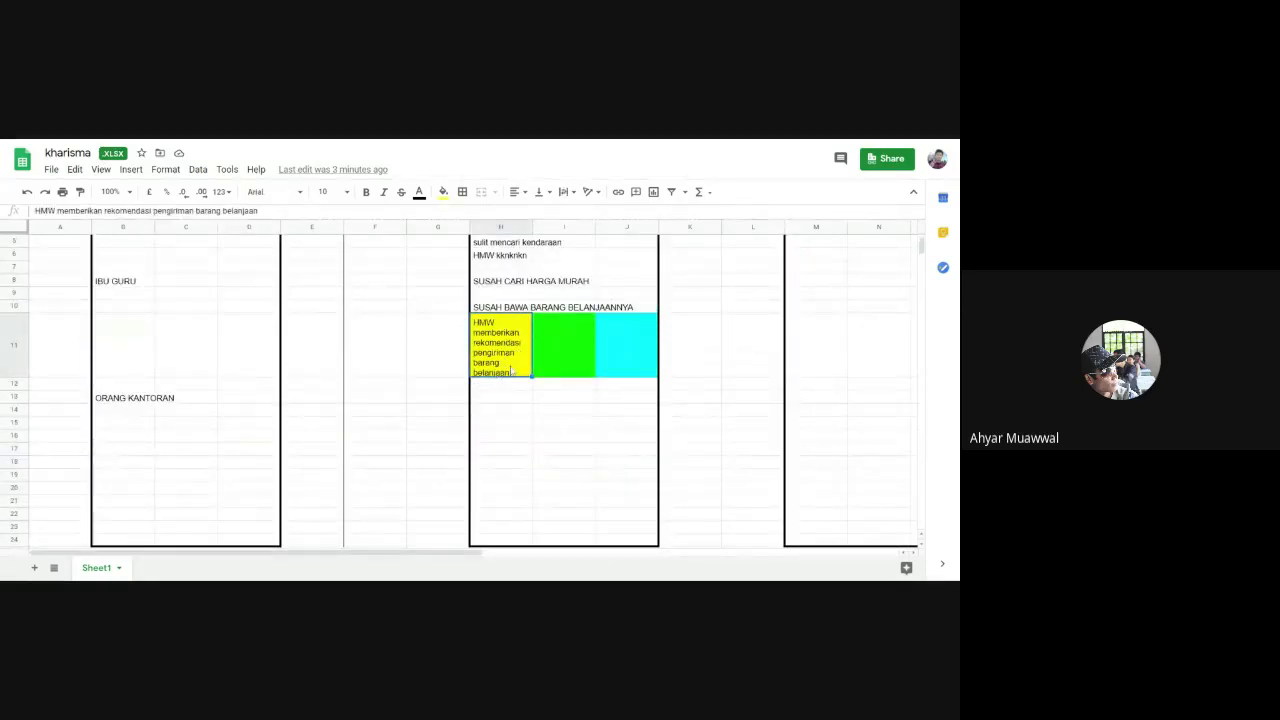
scroll(540, 420, up, 1)
click(605, 465)
click(516, 470)
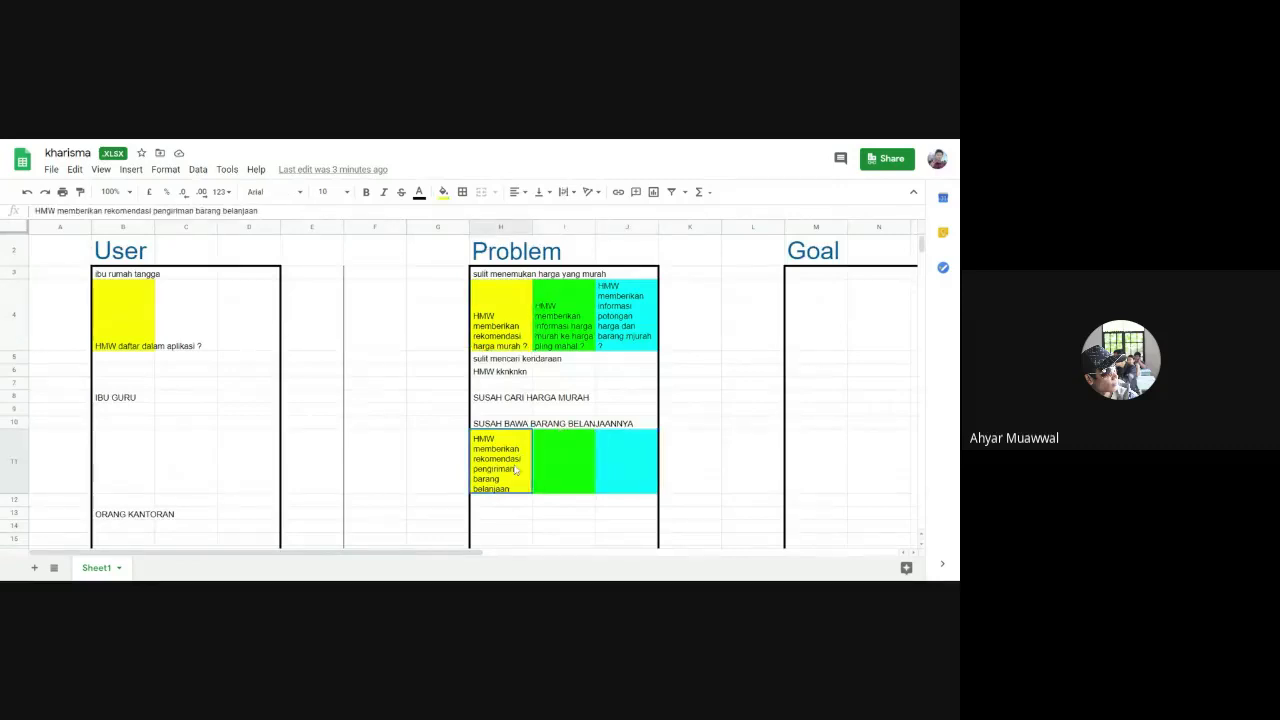
click(562, 475)
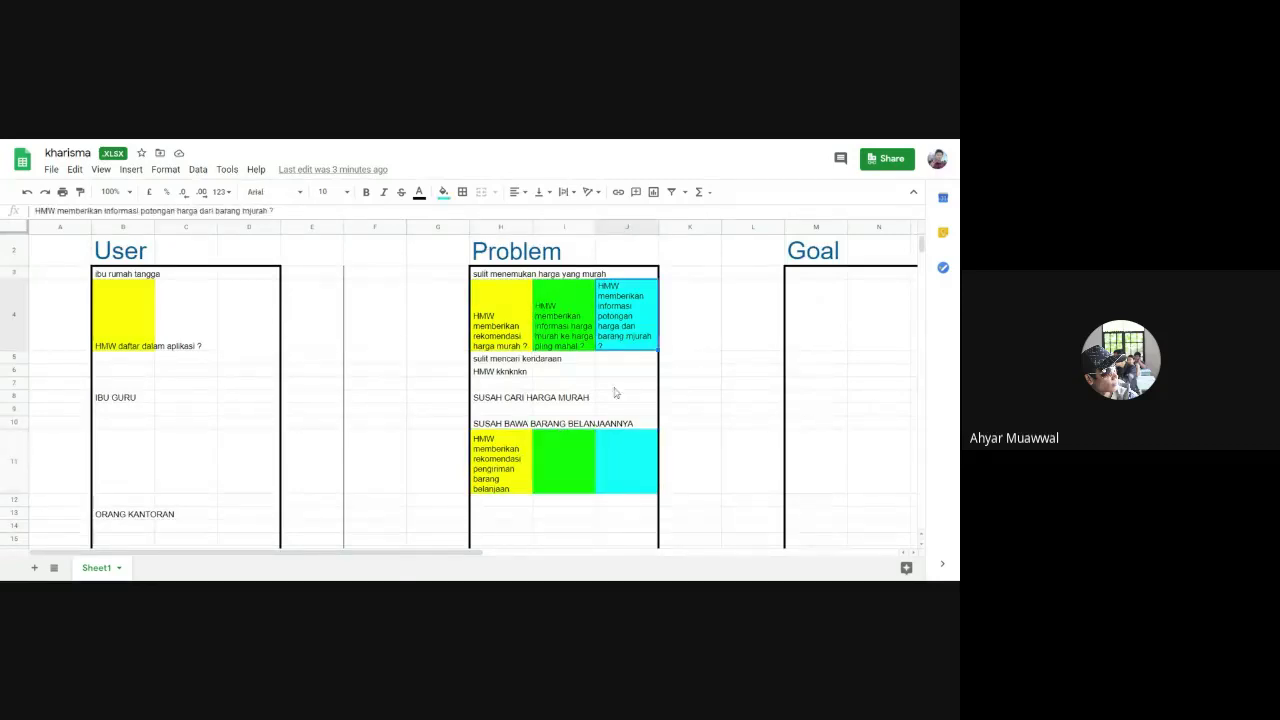
click(521, 452)
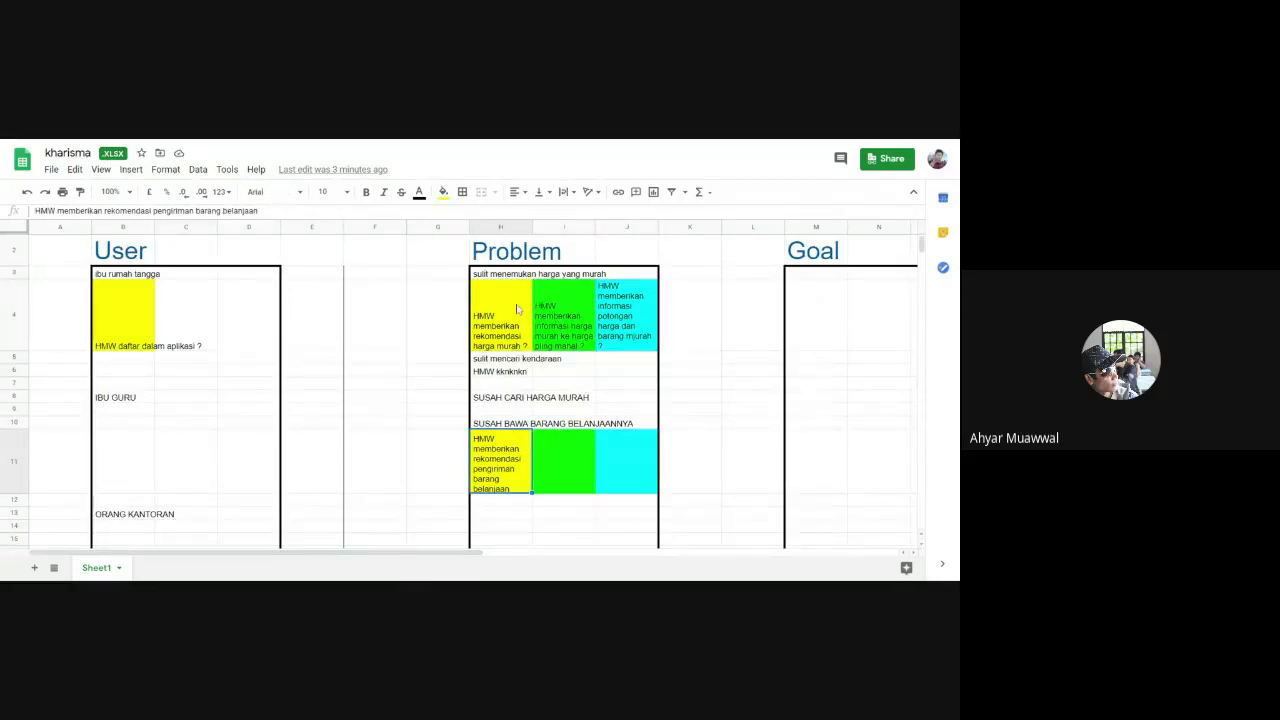
click(520, 310)
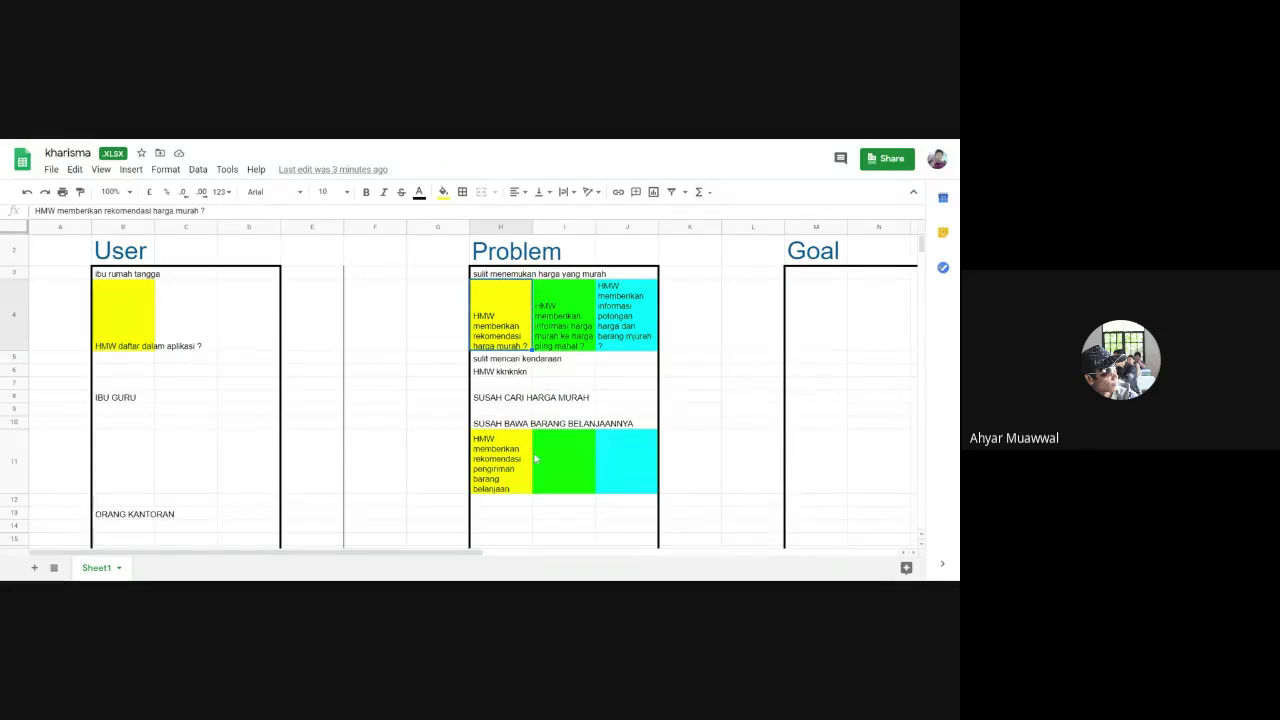
Check the PRICING heading and the yellow and cyan statements grouped beneath it.
scroll(560, 400, down, 10)
click(262, 344)
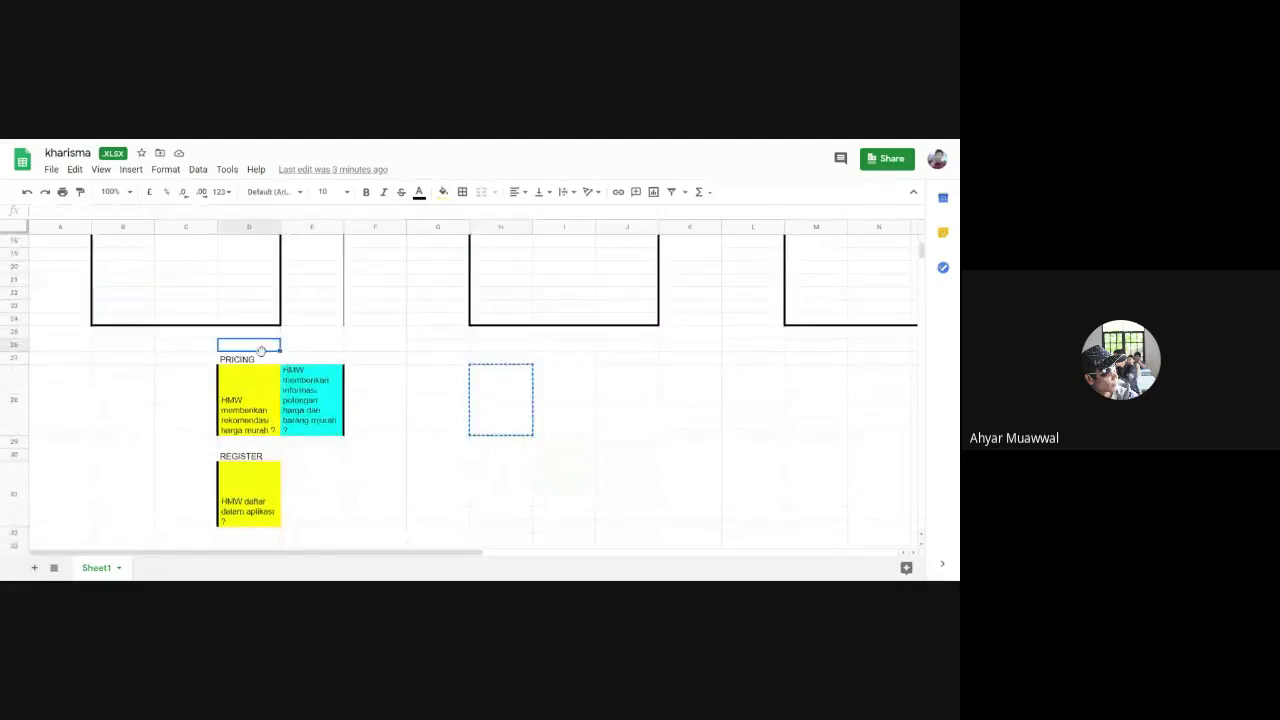
key(Down)
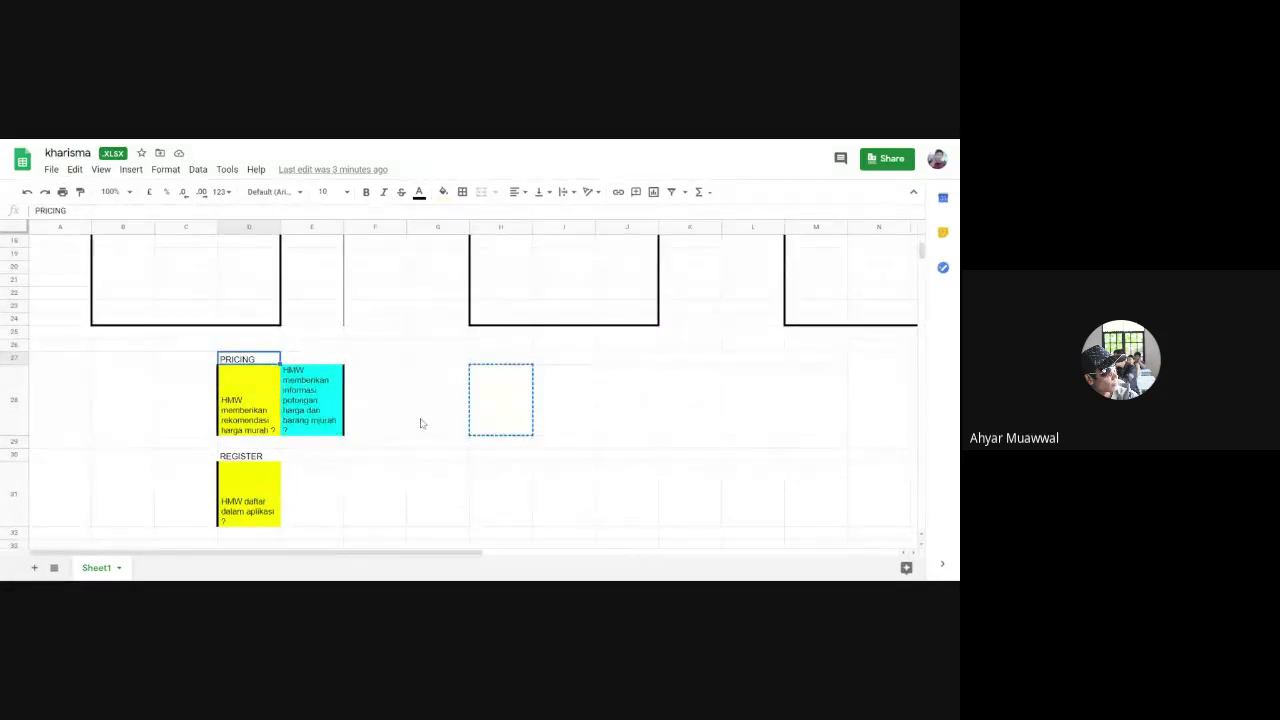
scroll(271, 423, up, 1)
scroll(271, 423, up, 3)
scroll(277, 489, down, 3)
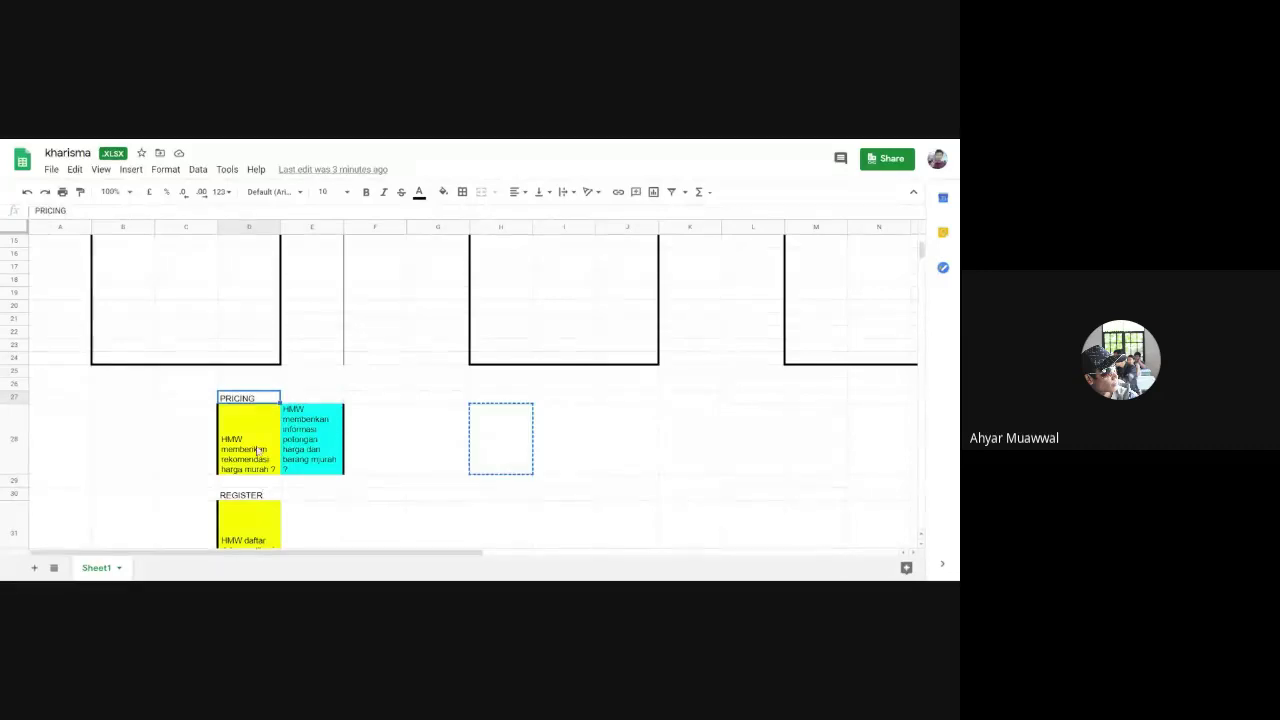
scroll(474, 487, up, 1)
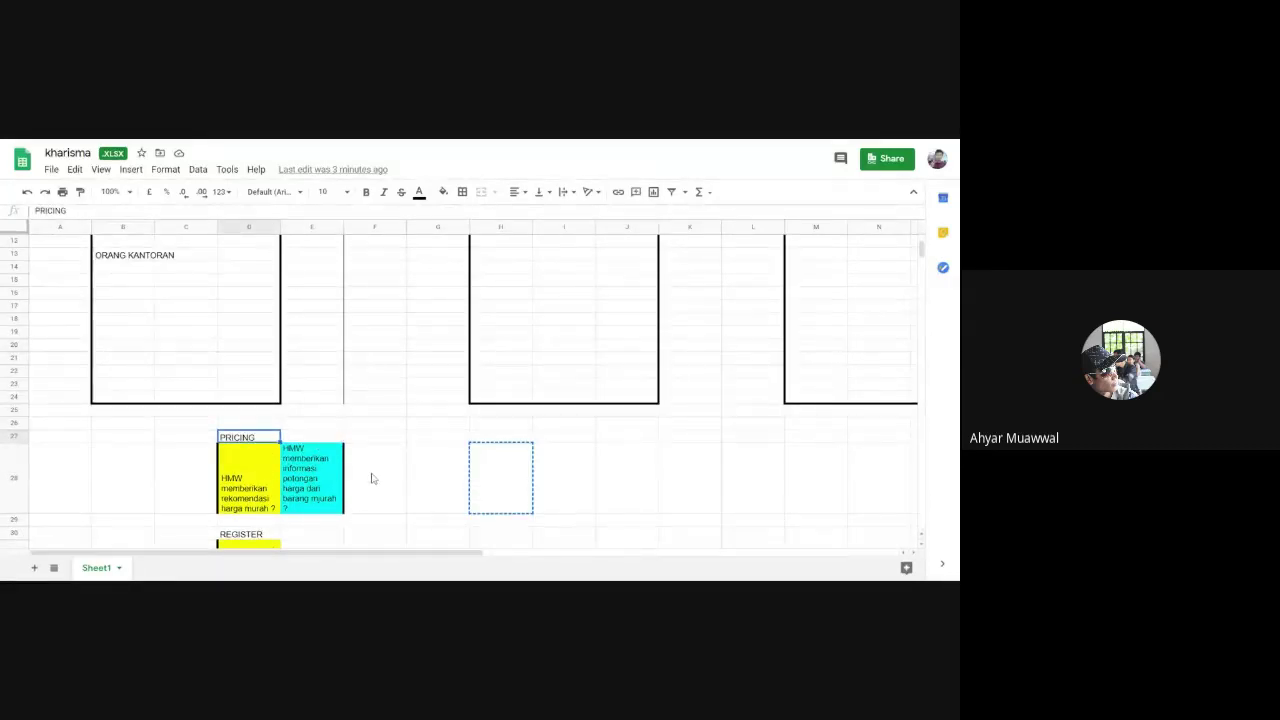
Copy the yellow "HMW memberikan rekomendasi harga murah ?" cell from the Problem column into D28 under PRICING.
scroll(372, 478, up, 8)
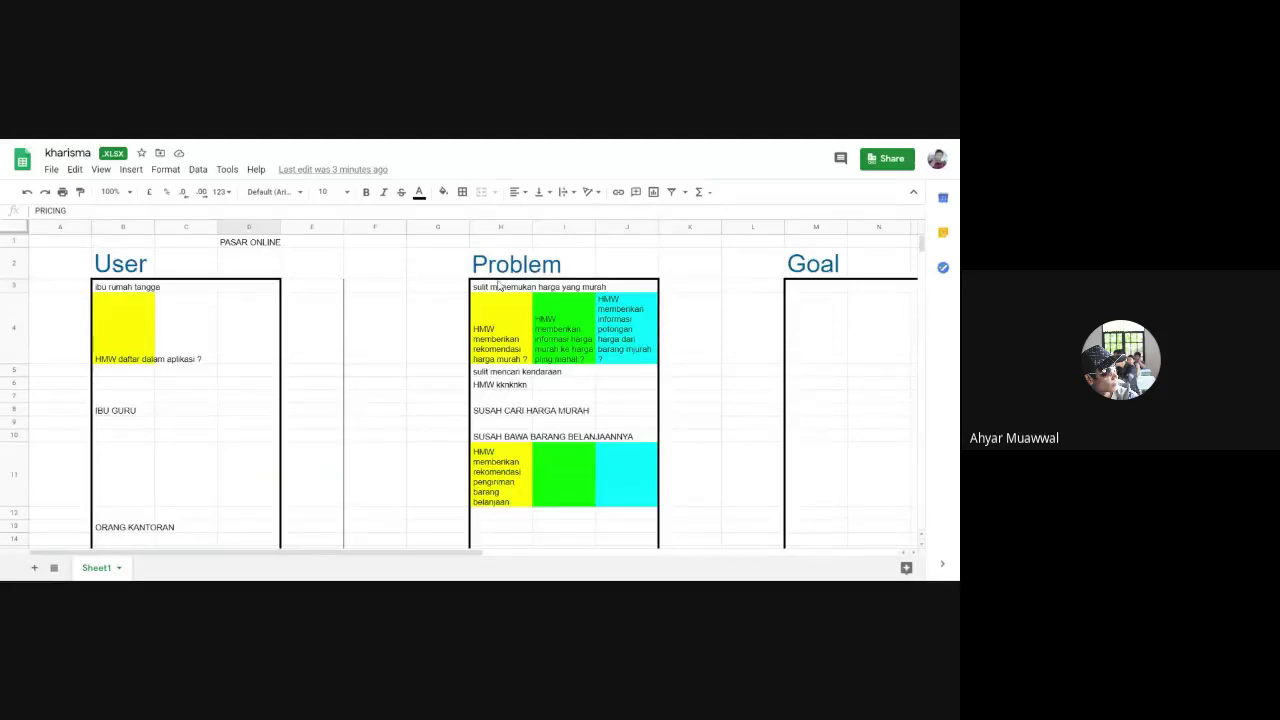
click(506, 328)
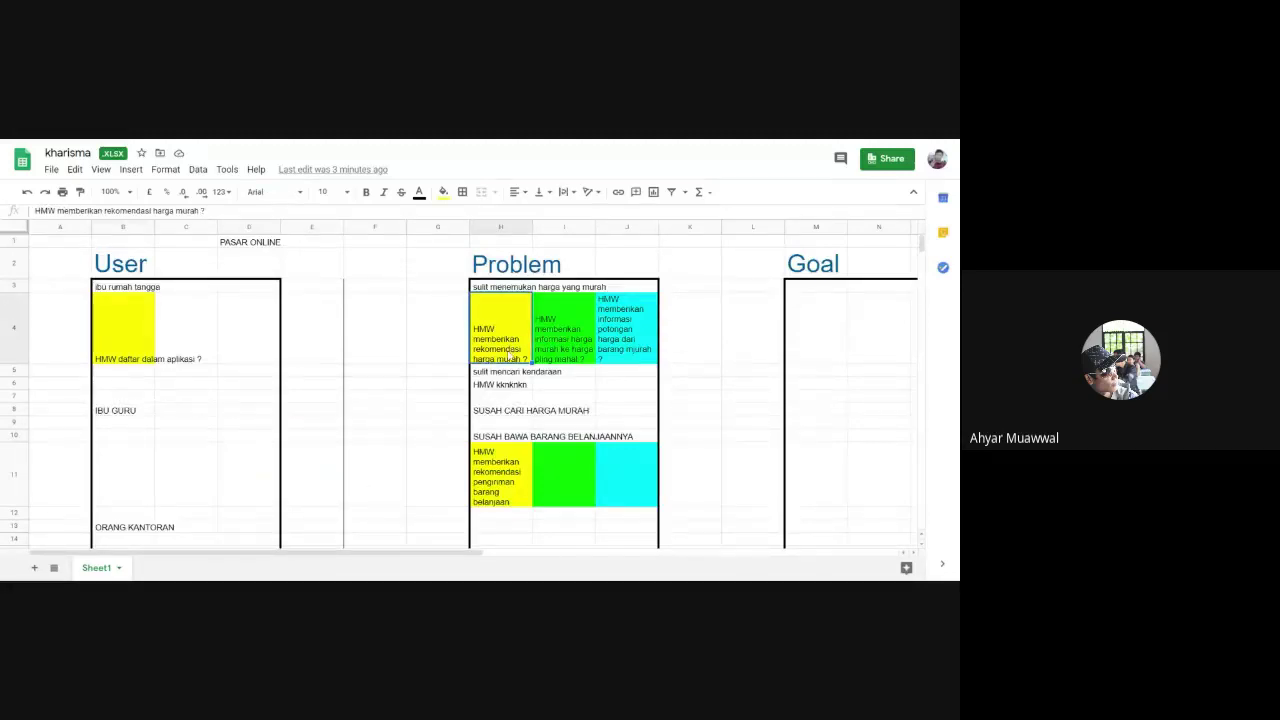
scroll(329, 371, down, 5)
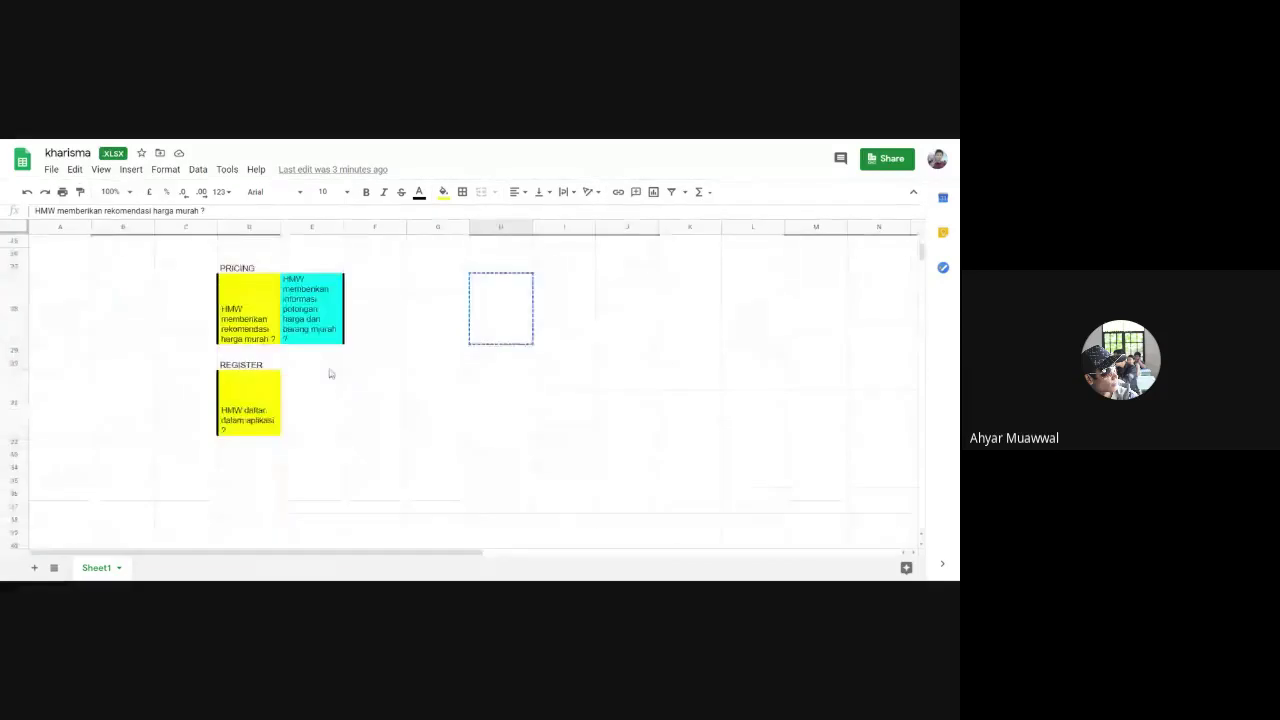
scroll(380, 354, up, 5)
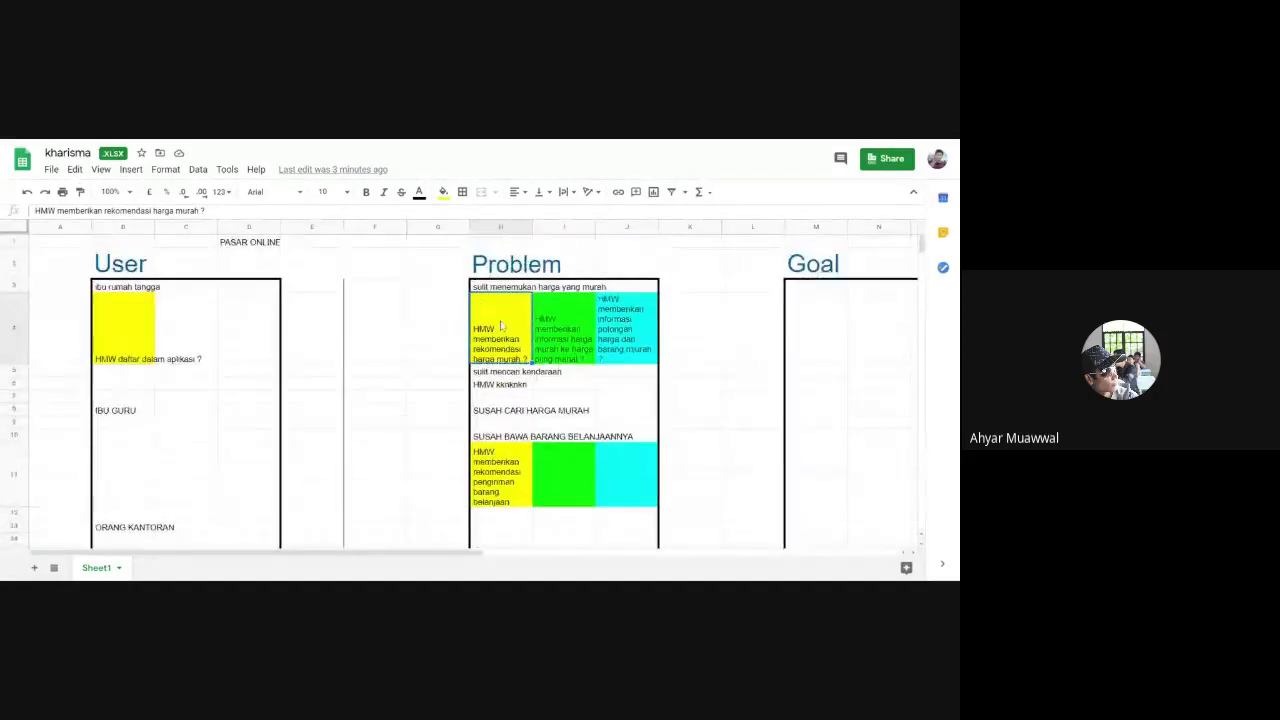
right_click(501, 324)
click(533, 208)
scroll(394, 354, down, 10)
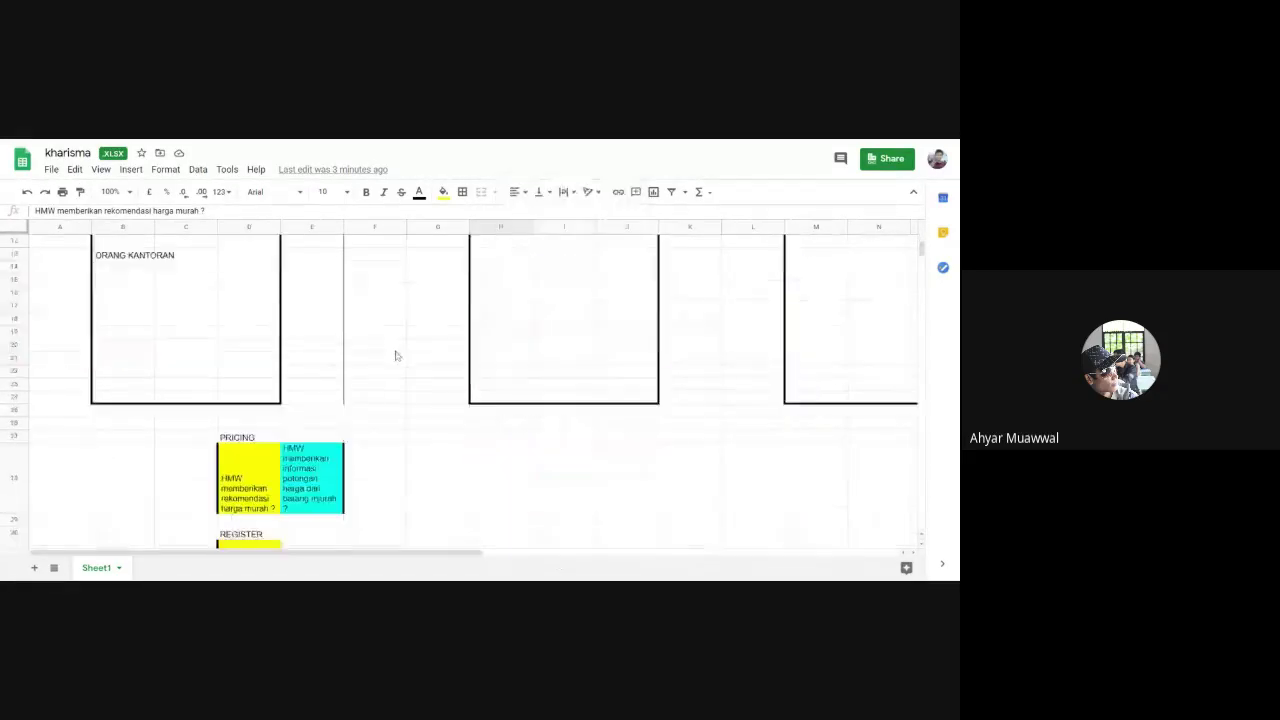
click(258, 355)
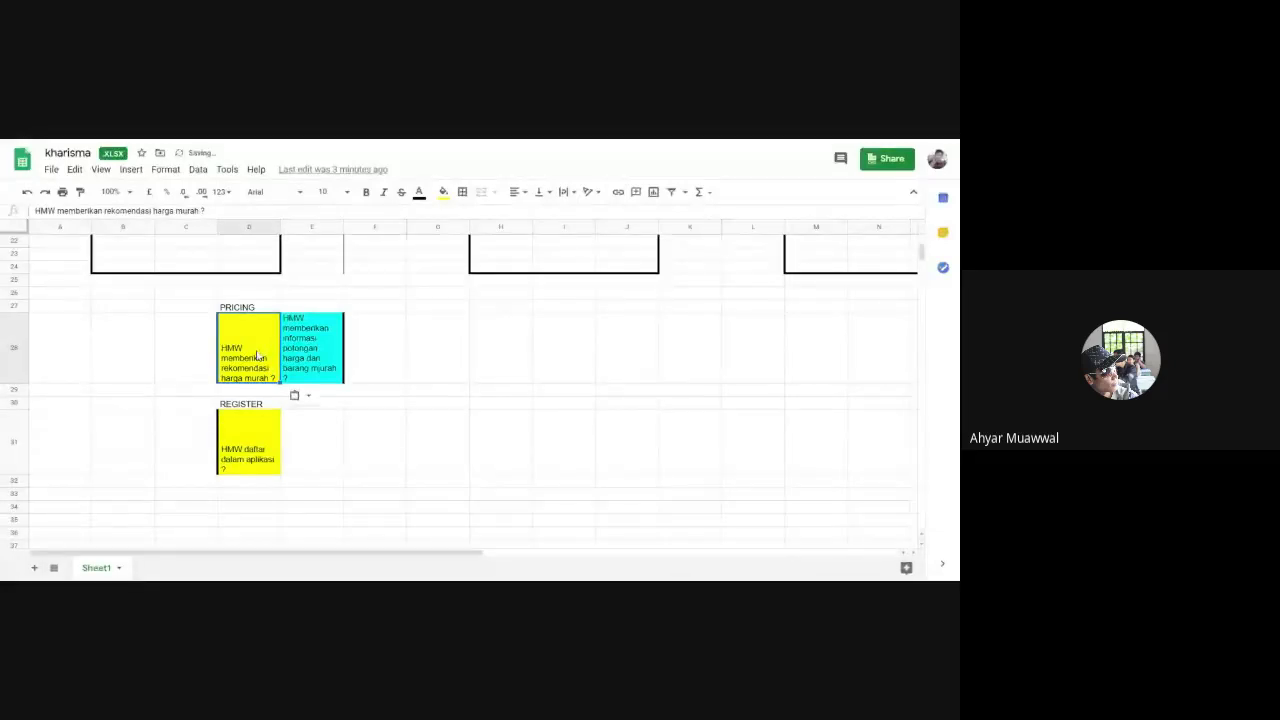
Compare the PRICING group's cyan statement with the remaining HMW statements in the Problem column.
click(248, 309)
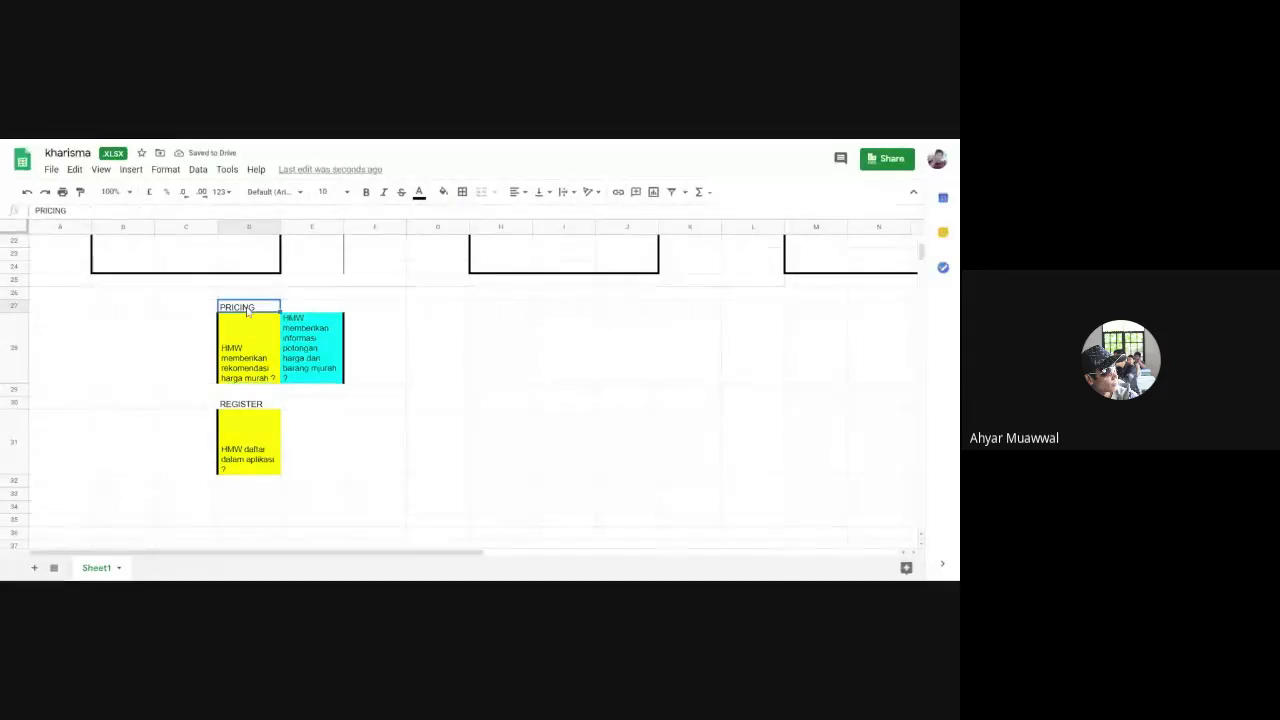
click(335, 350)
scroll(424, 379, up, 6)
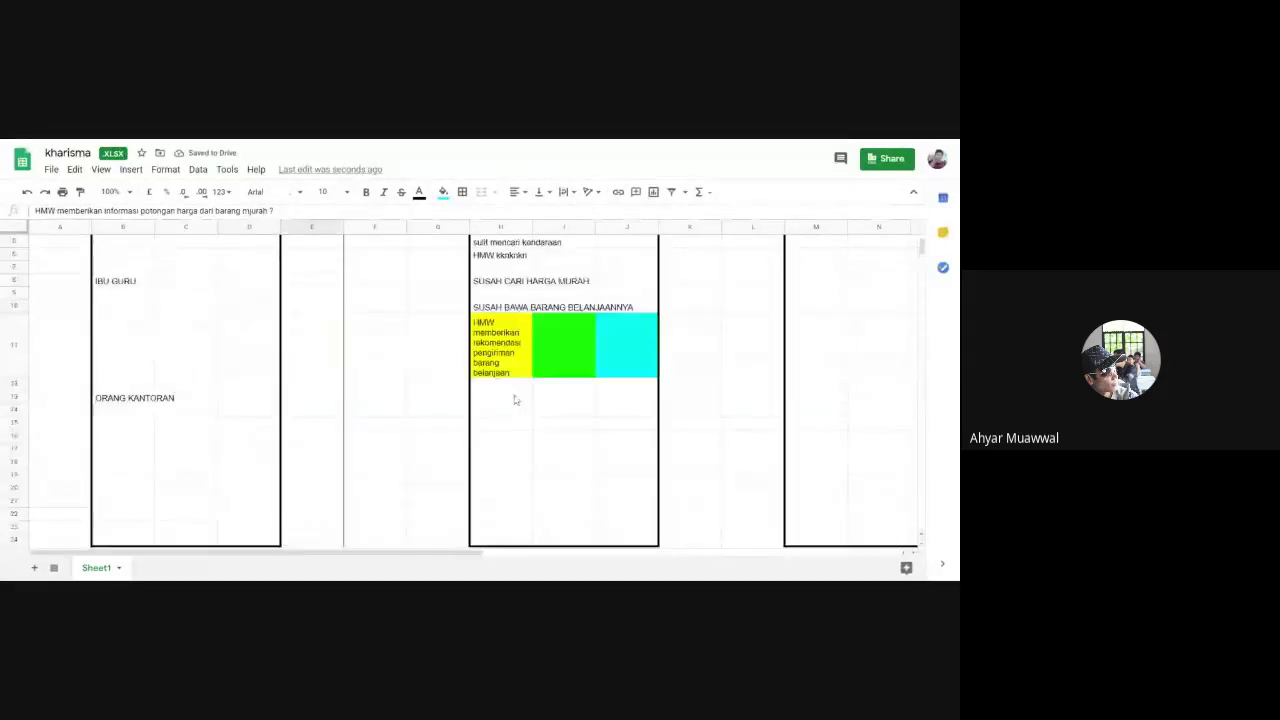
click(500, 340)
click(502, 364)
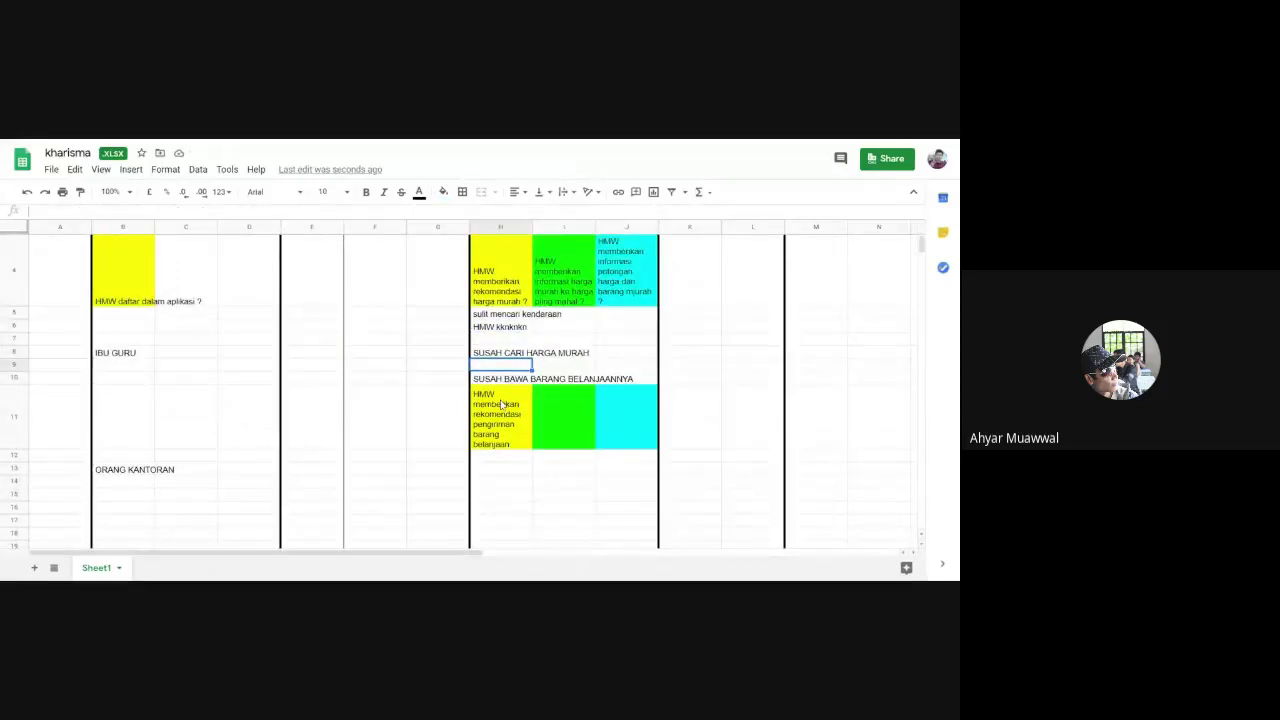
key(Down)
key(Down)
key(Down)
key(Down)
key(Down)
key(Down)
key(Down)
key(Down)
key(Down)
Copy the cyan "HMW memberikan informasi potongan harga dari barang mjurah ?" cell from the Problem column into F28 under PRICING.
scroll(513, 440, up, 2)
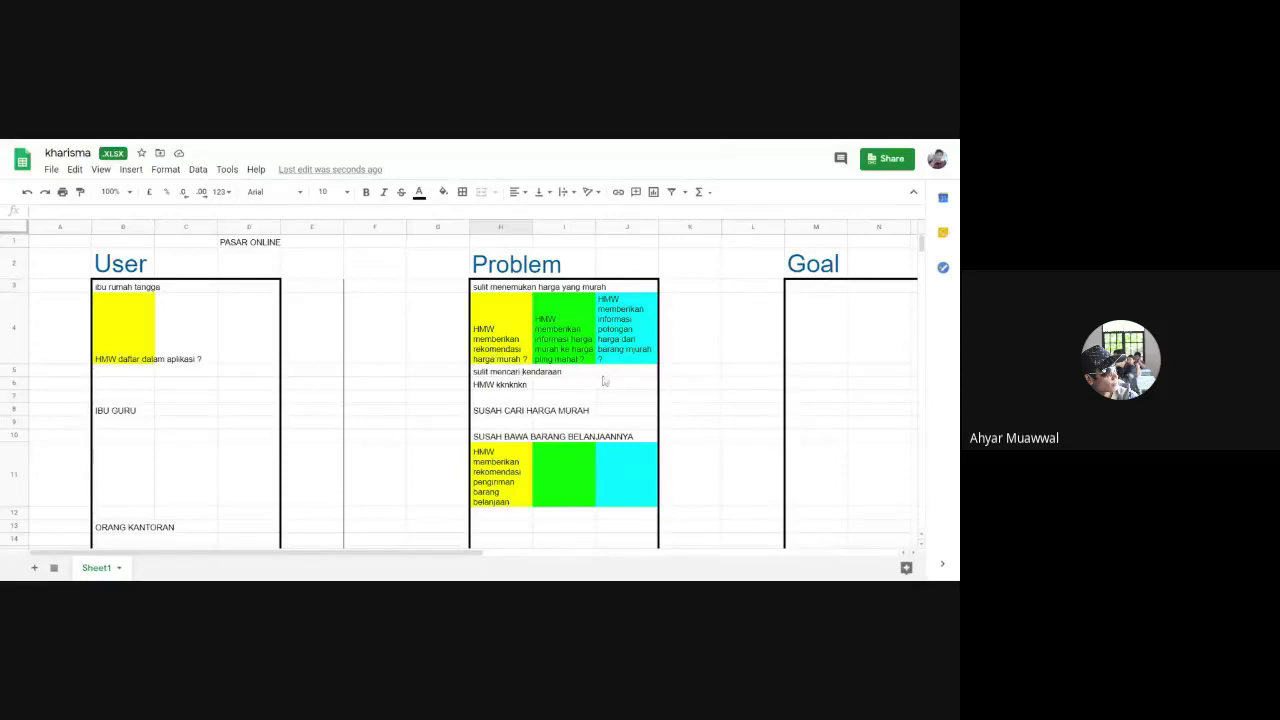
click(610, 355)
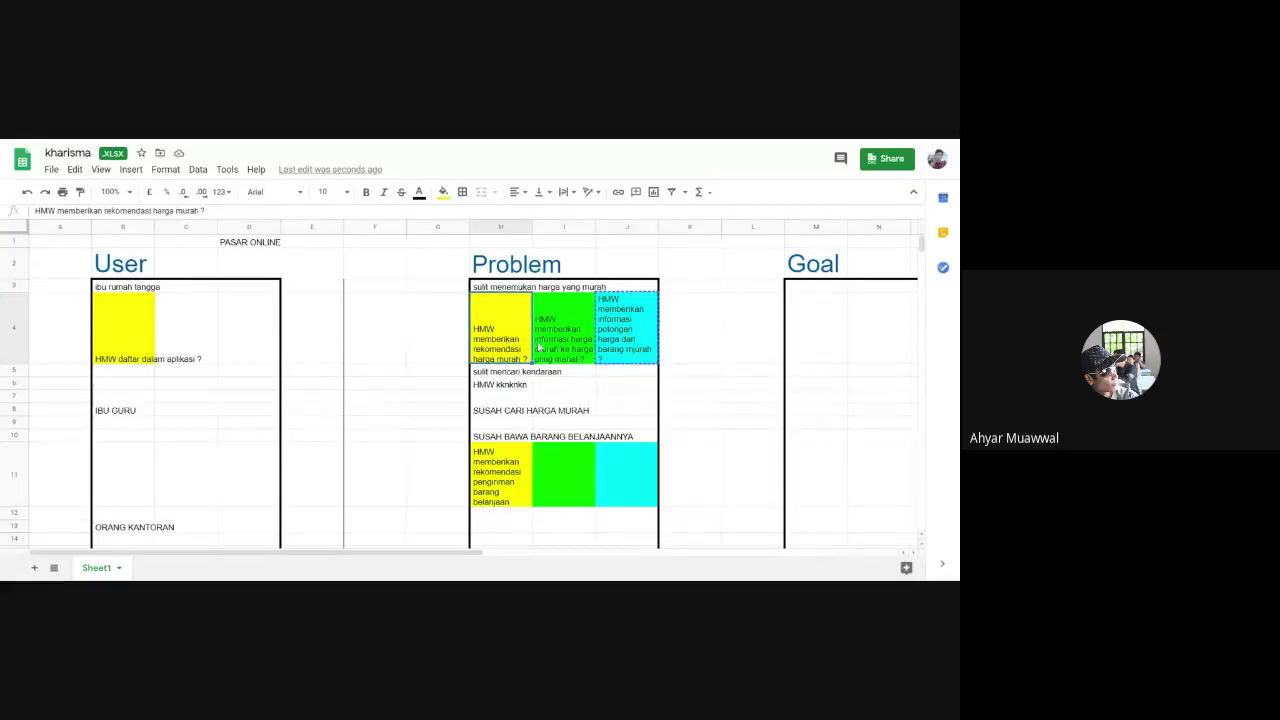
key(ctrl+c)
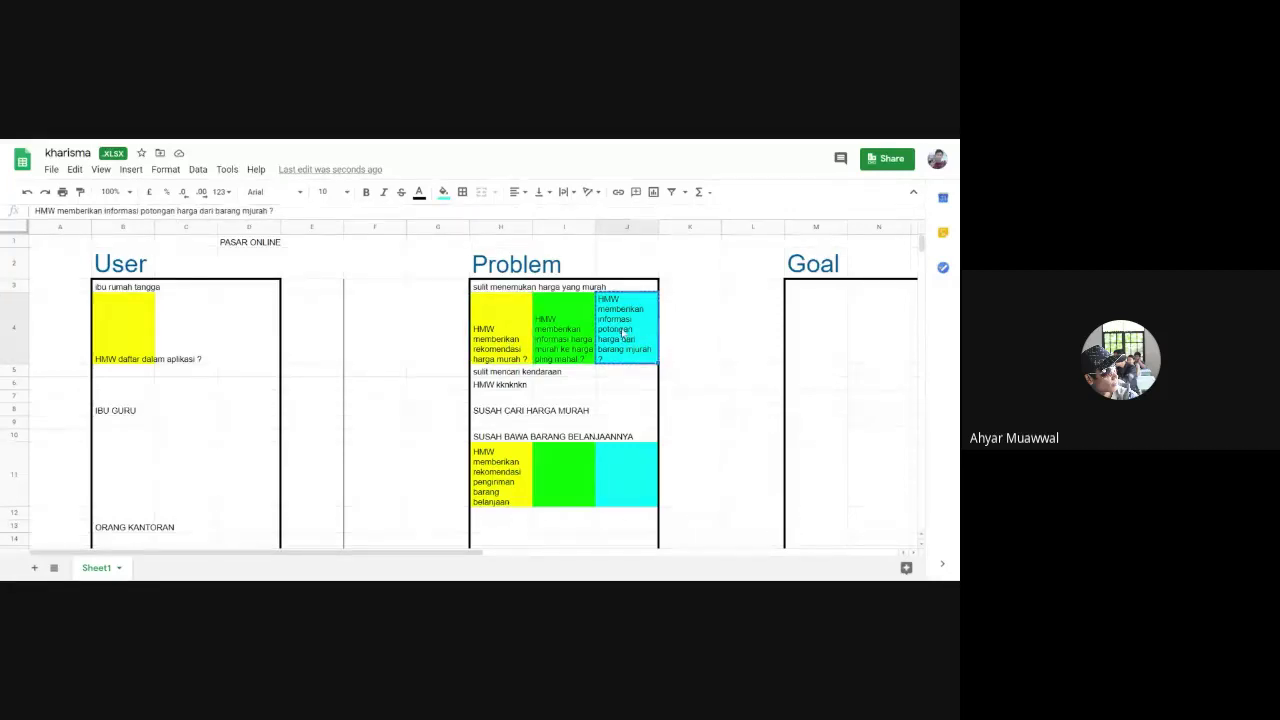
scroll(624, 343, down, 10)
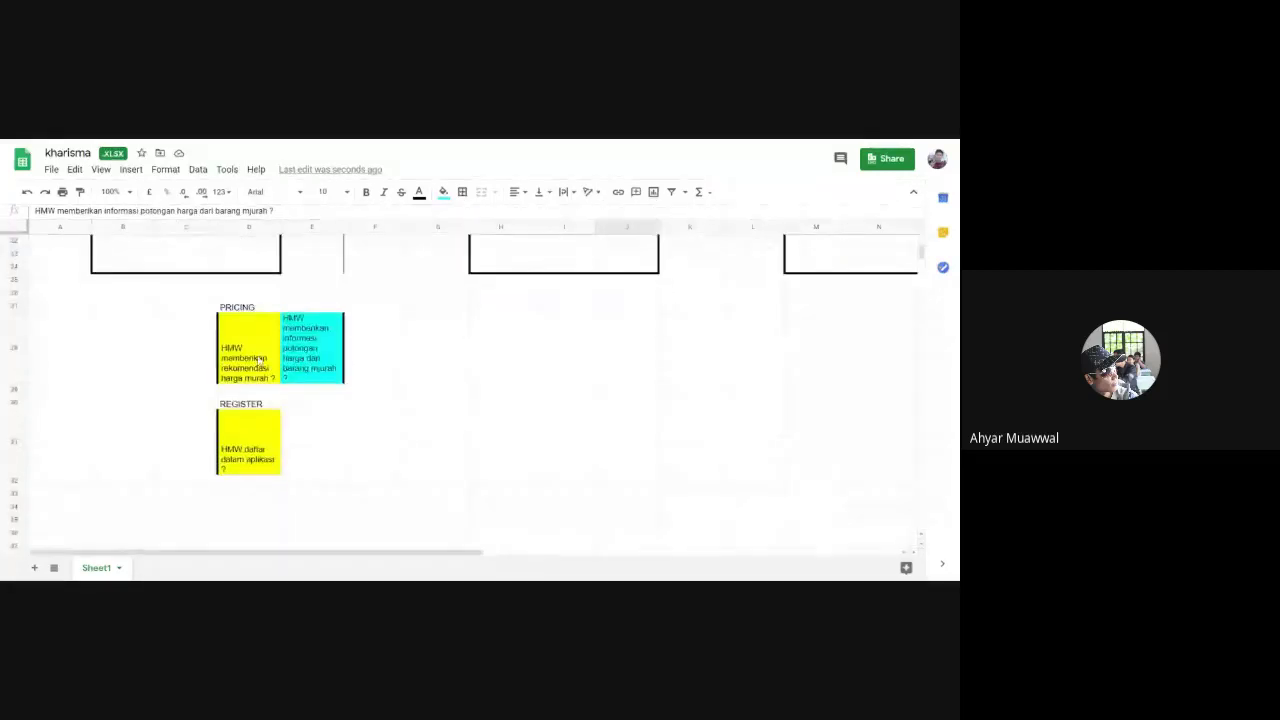
click(382, 347)
key(ctrl+v)
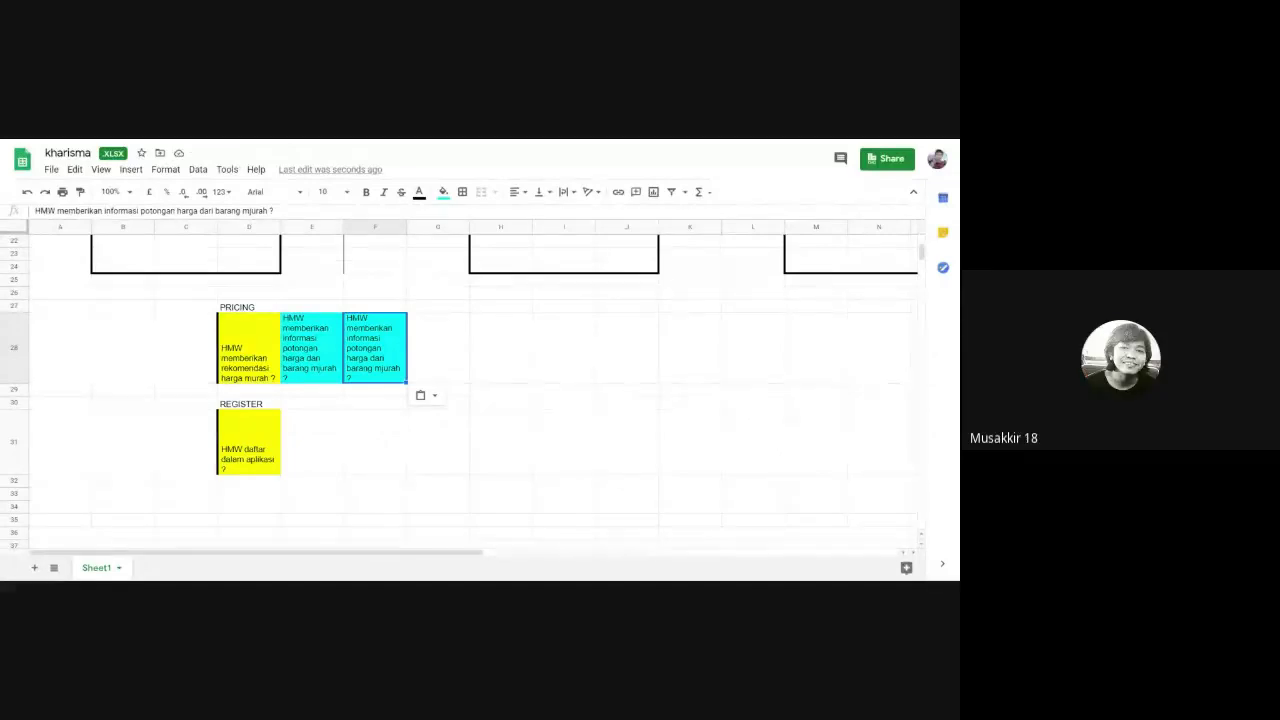
Replace the REGISTER heading in D30 with PENGANTARAN.
click(270, 406)
text(PE)
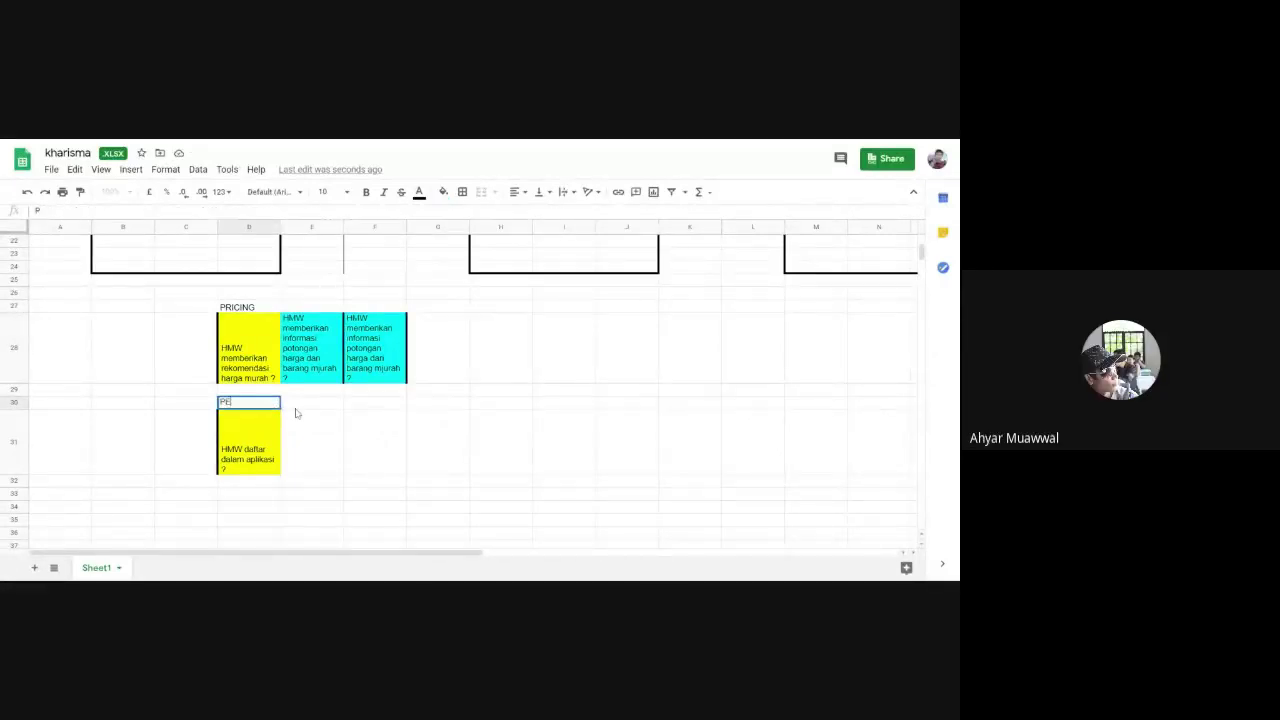
text(NGANTARAN)
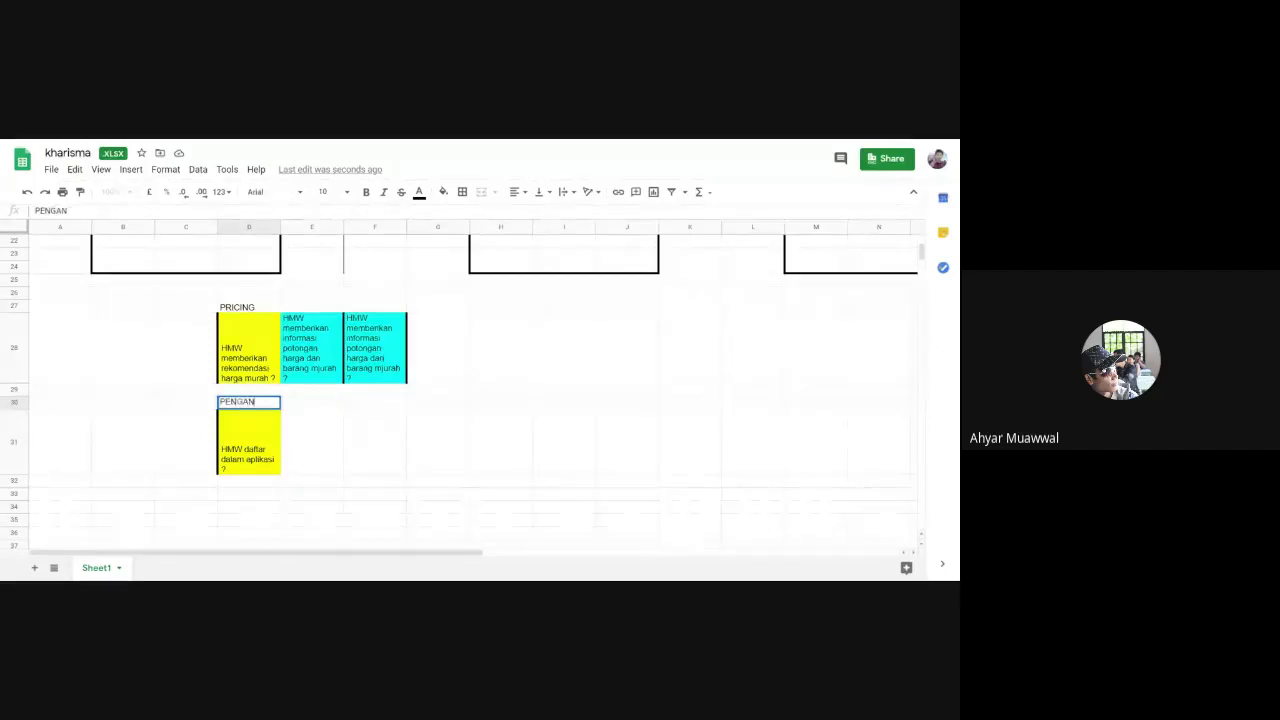
click(444, 486)
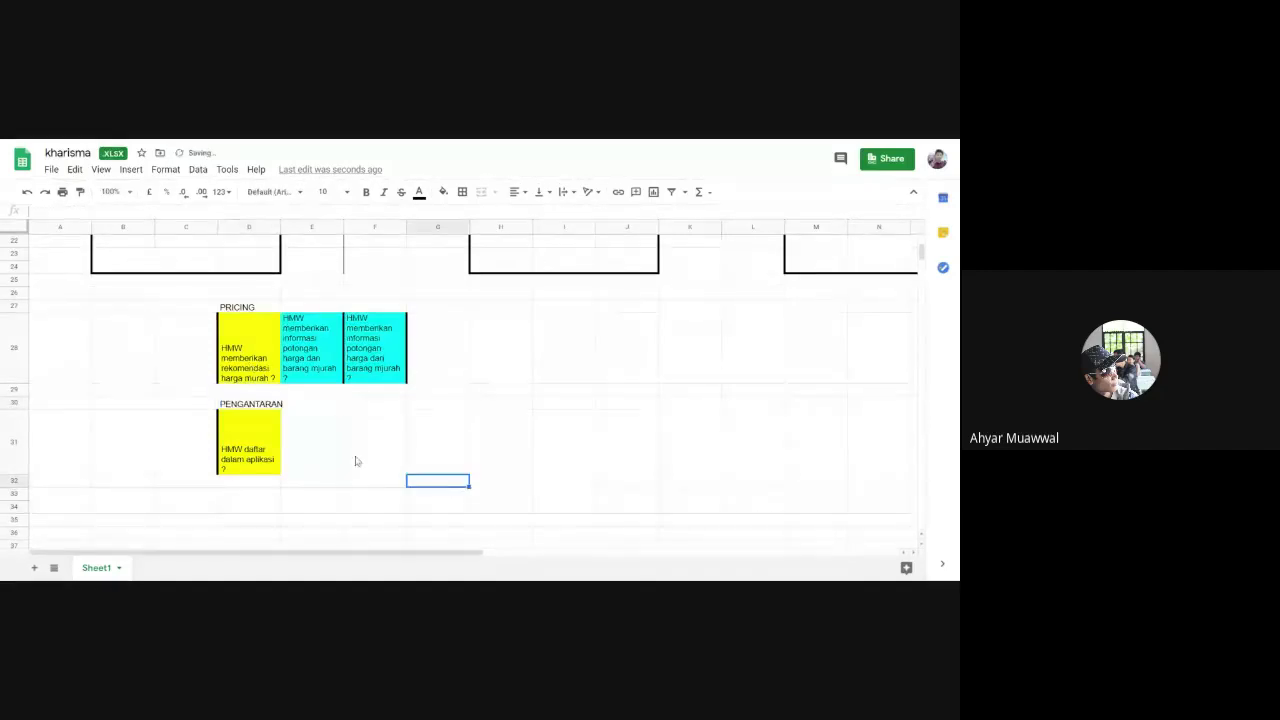
Replace the placeholder statement under "sulit mencari kendaraan" in H6 with "HMW menampilkan kurir pengantaran ?".
scroll(420, 414, up, 10)
click(499, 394)
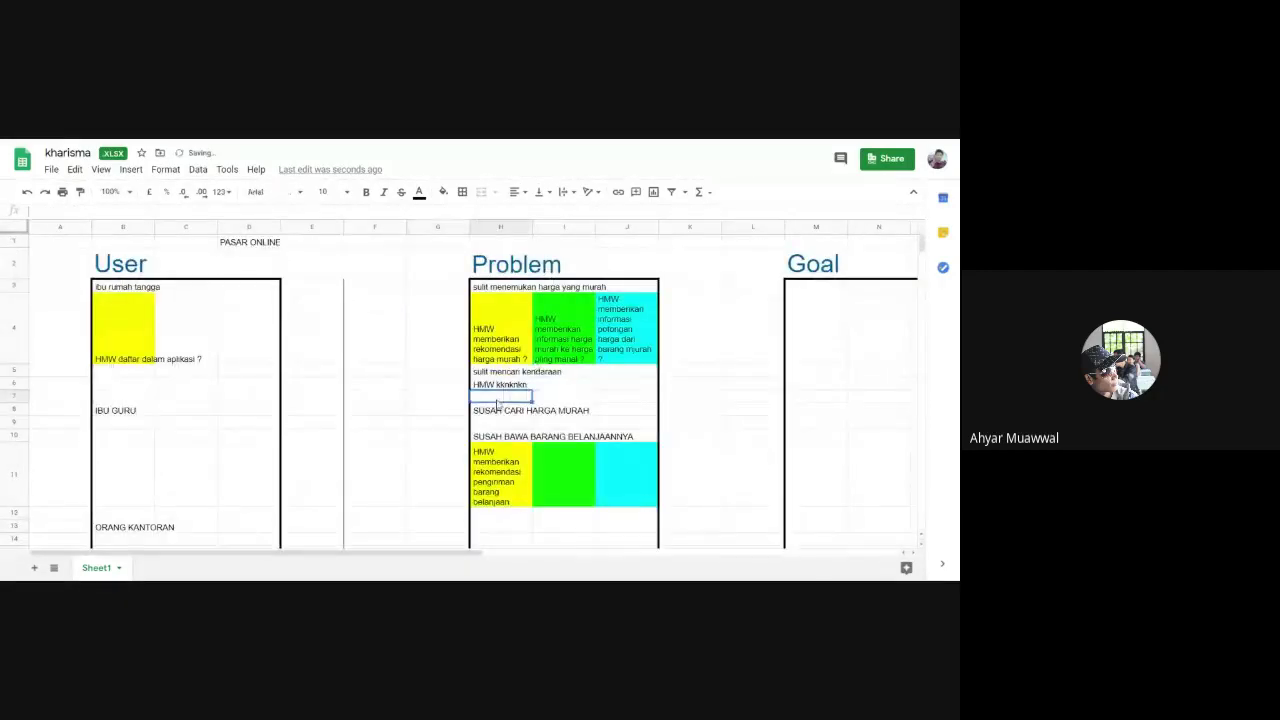
key(Up)
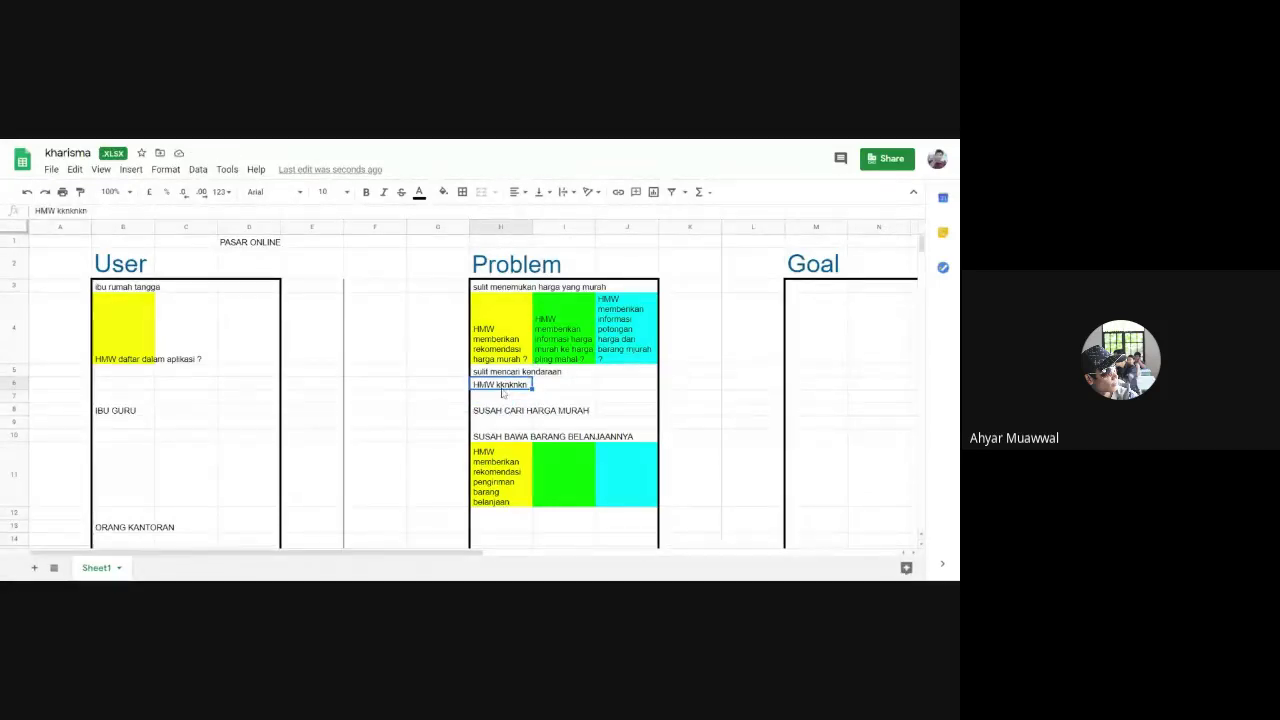
double_click(505, 385)
double_click(510, 382)
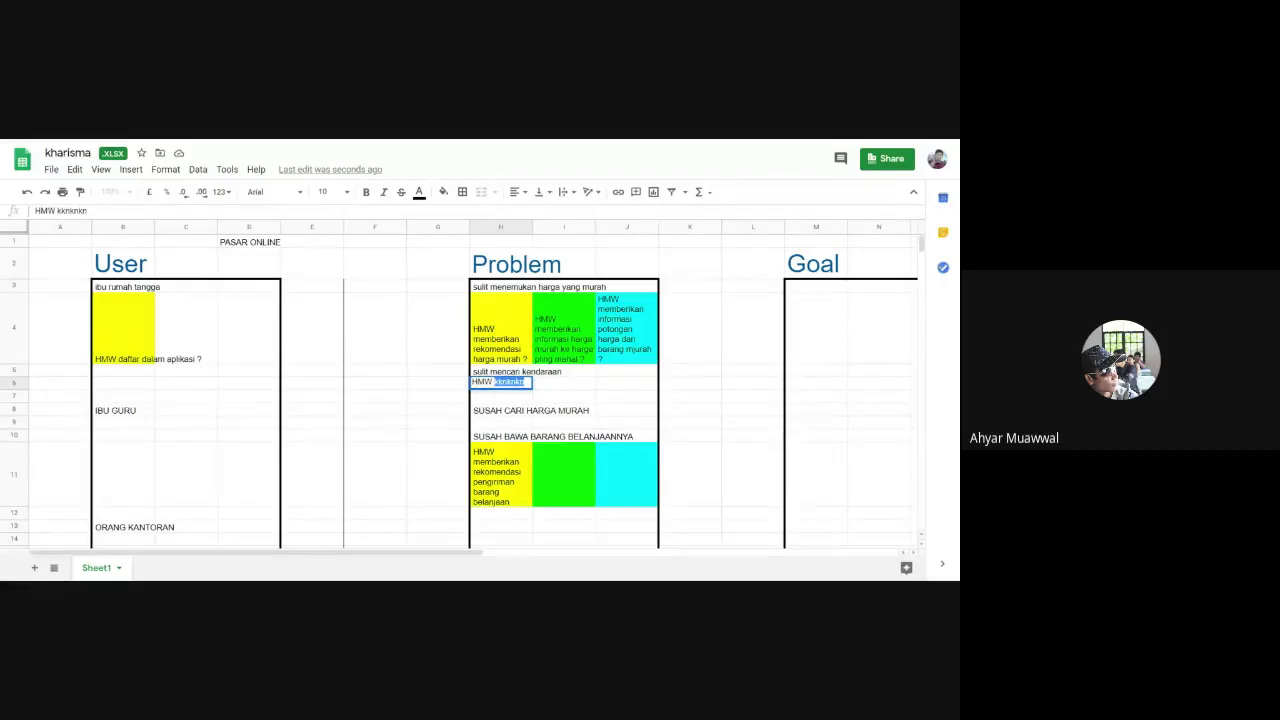
text(menampilkan ku)
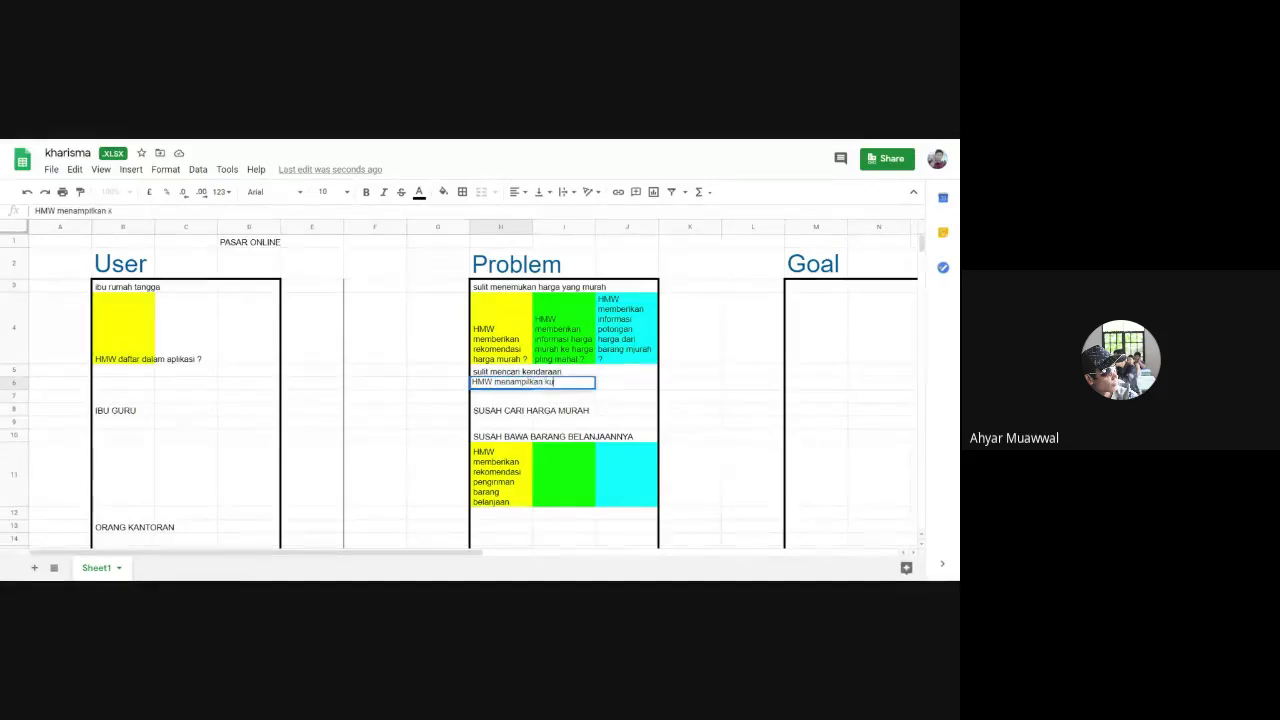
text(rir pengantaran)
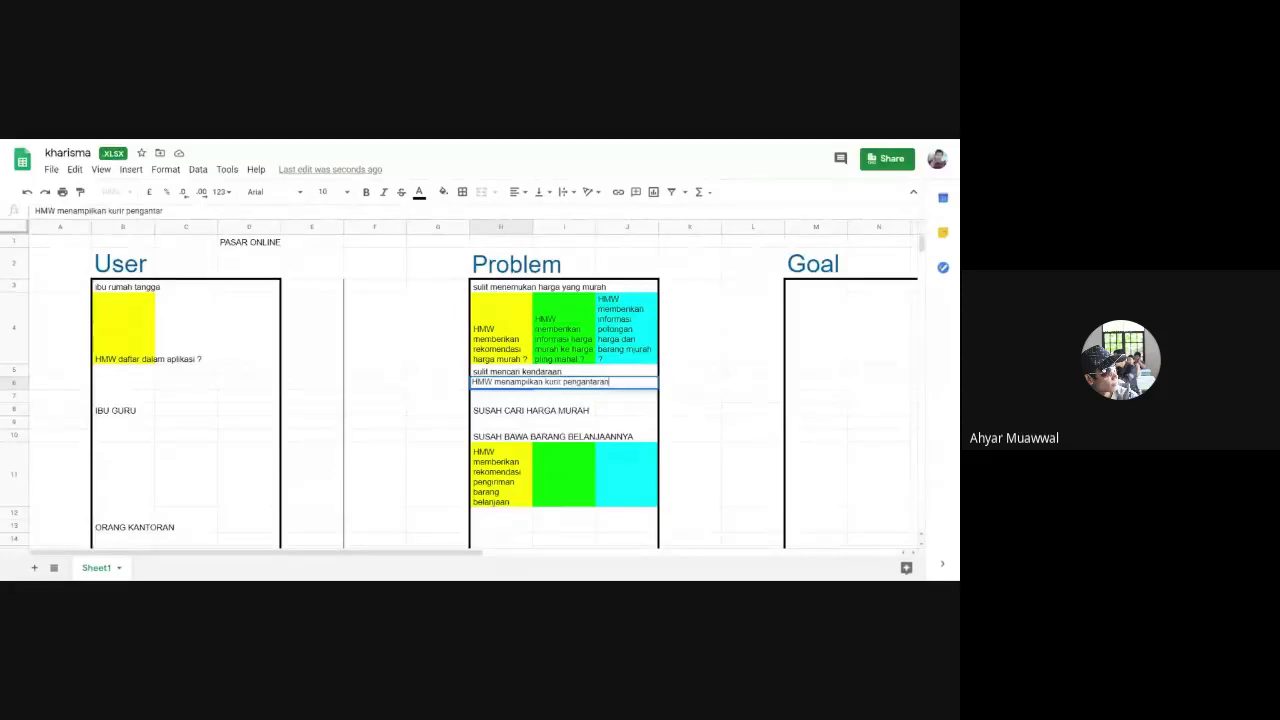
text( ?)
key(Return)
Copy the "HMW menampilkan kurir pengantaran ?" statement from H6 into E31 under PENGANTARAN.
click(526, 384)
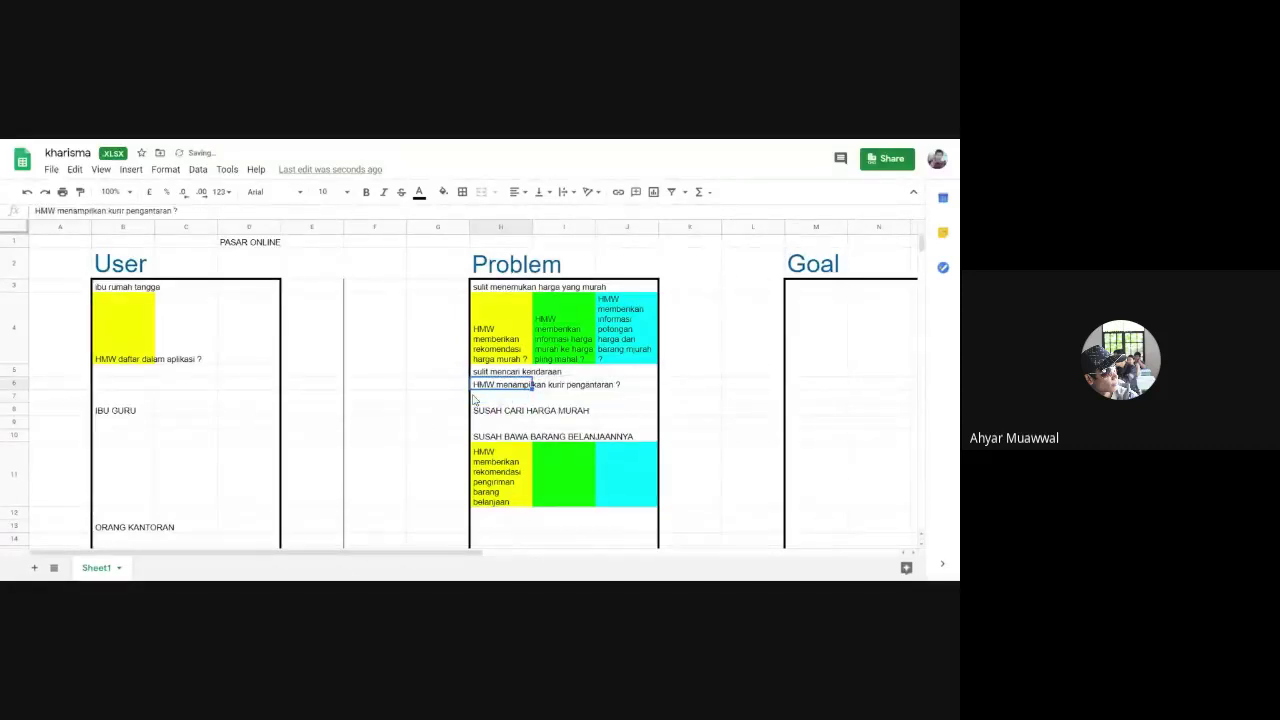
scroll(526, 384, down, 5)
click(312, 427)
key(ctrl+v)
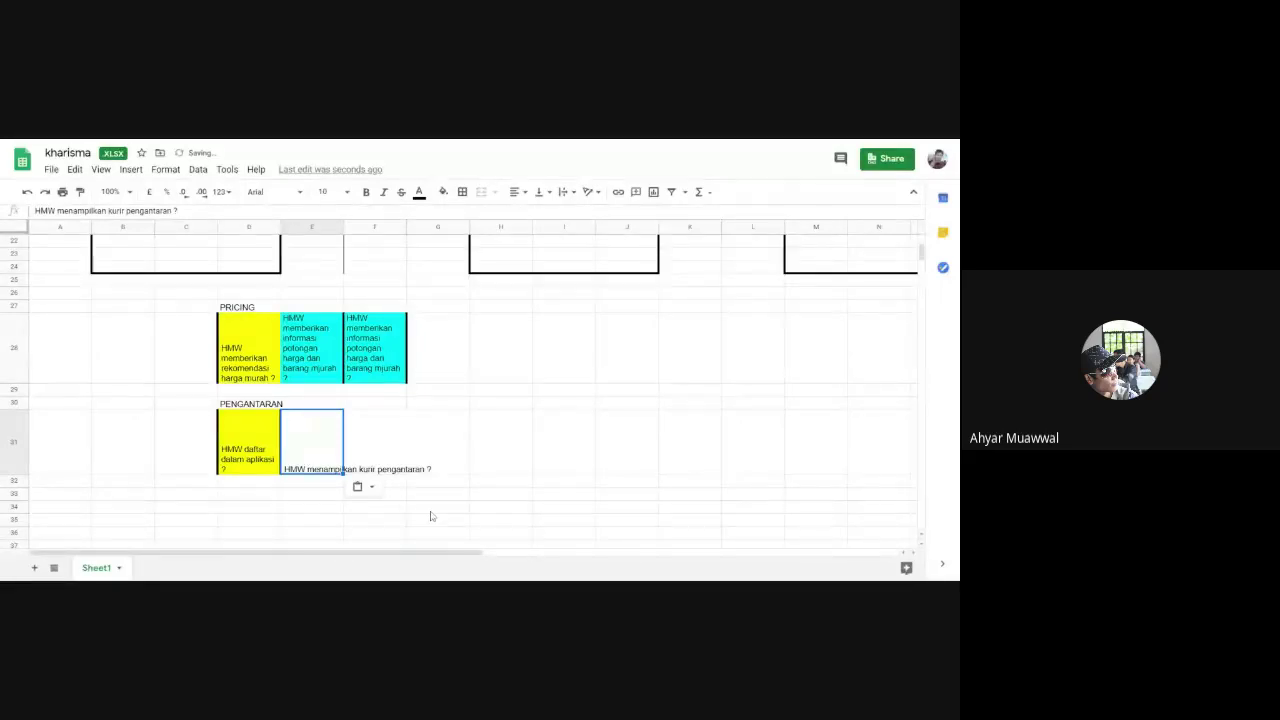
Move the yellow "HMW daftar dalam aplikasi ?" cell from D31 to D33.
click(245, 432)
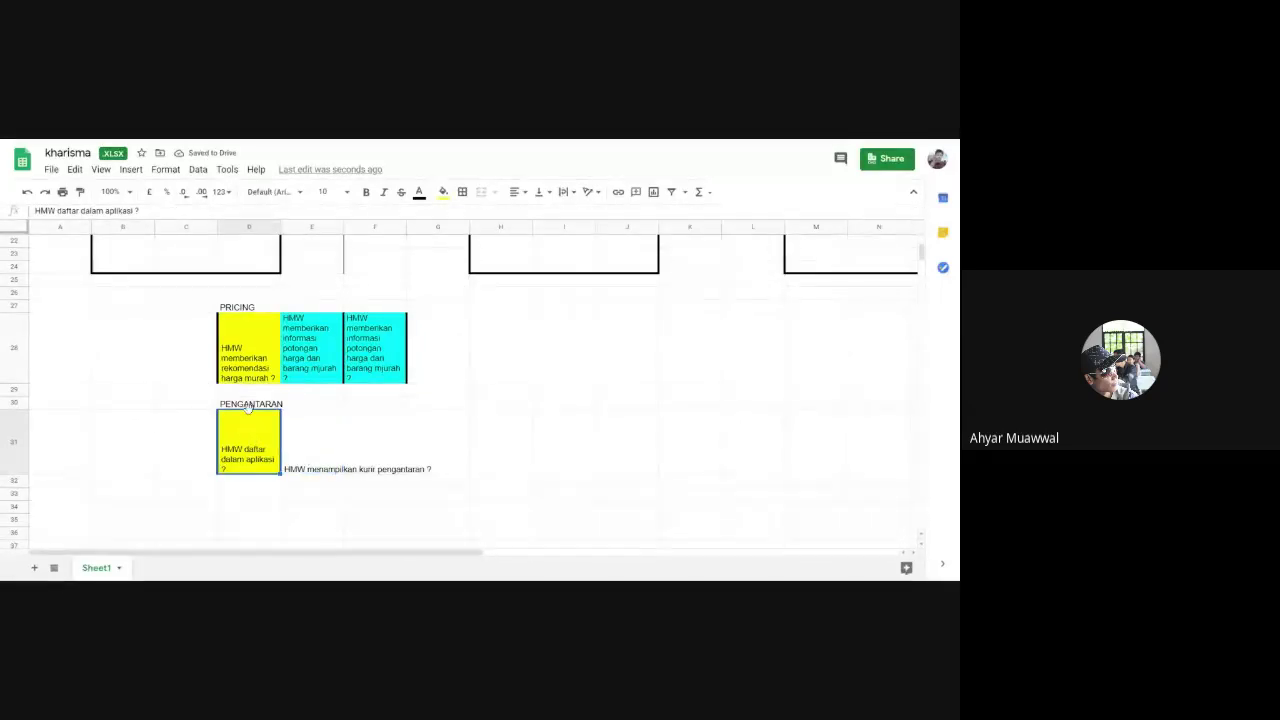
key(ctrl+c)
click(262, 494)
key(ctrl+v)
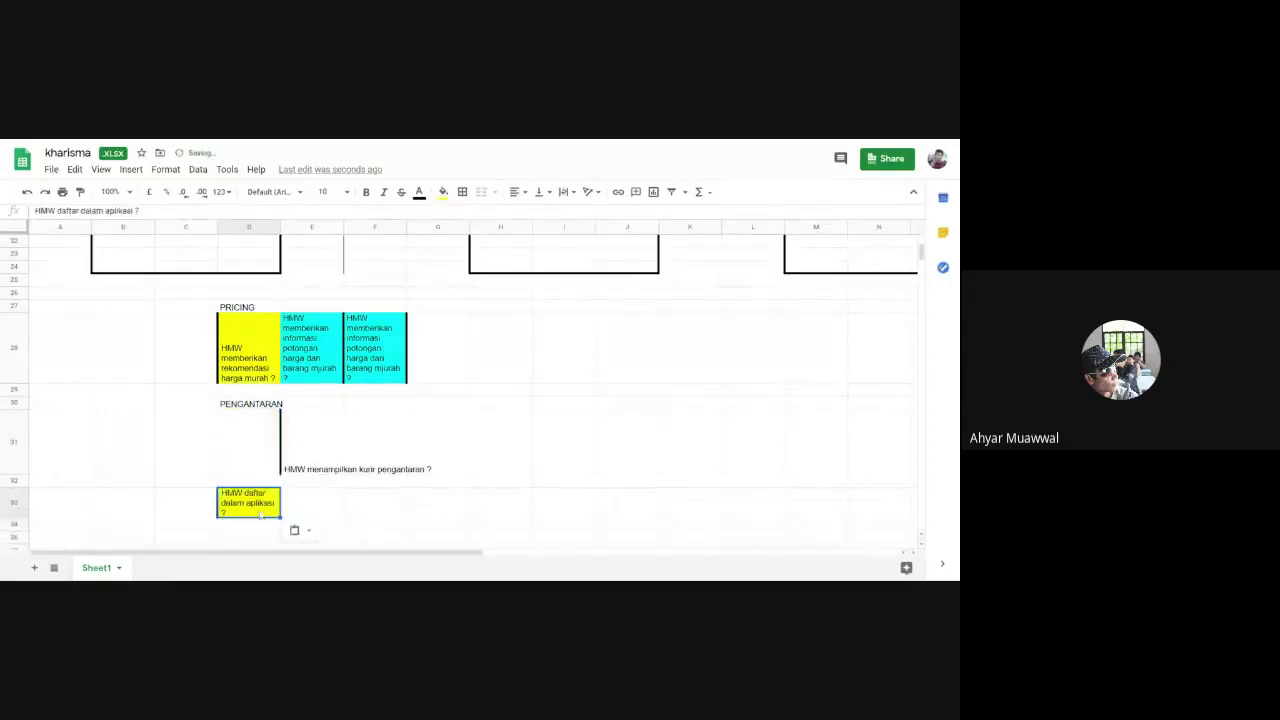
Add the heading REGISTER in D32 above the moved yellow statement.
click(250, 484)
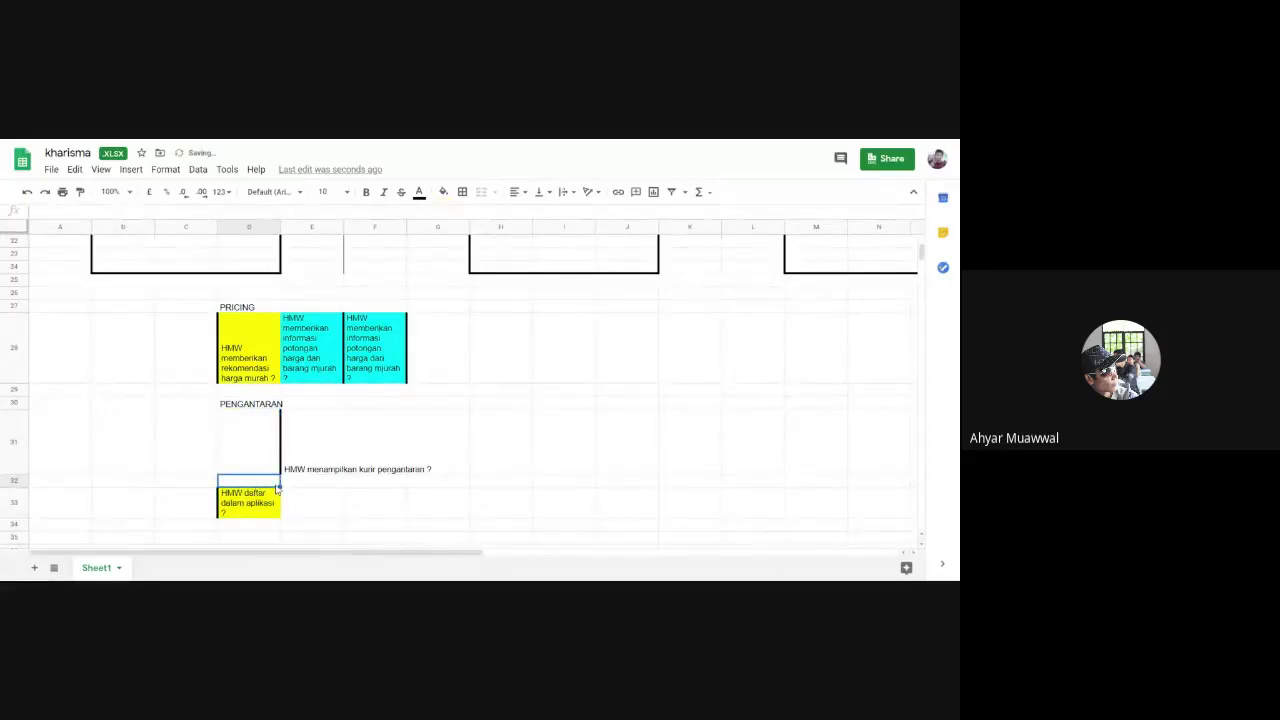
text(REG)
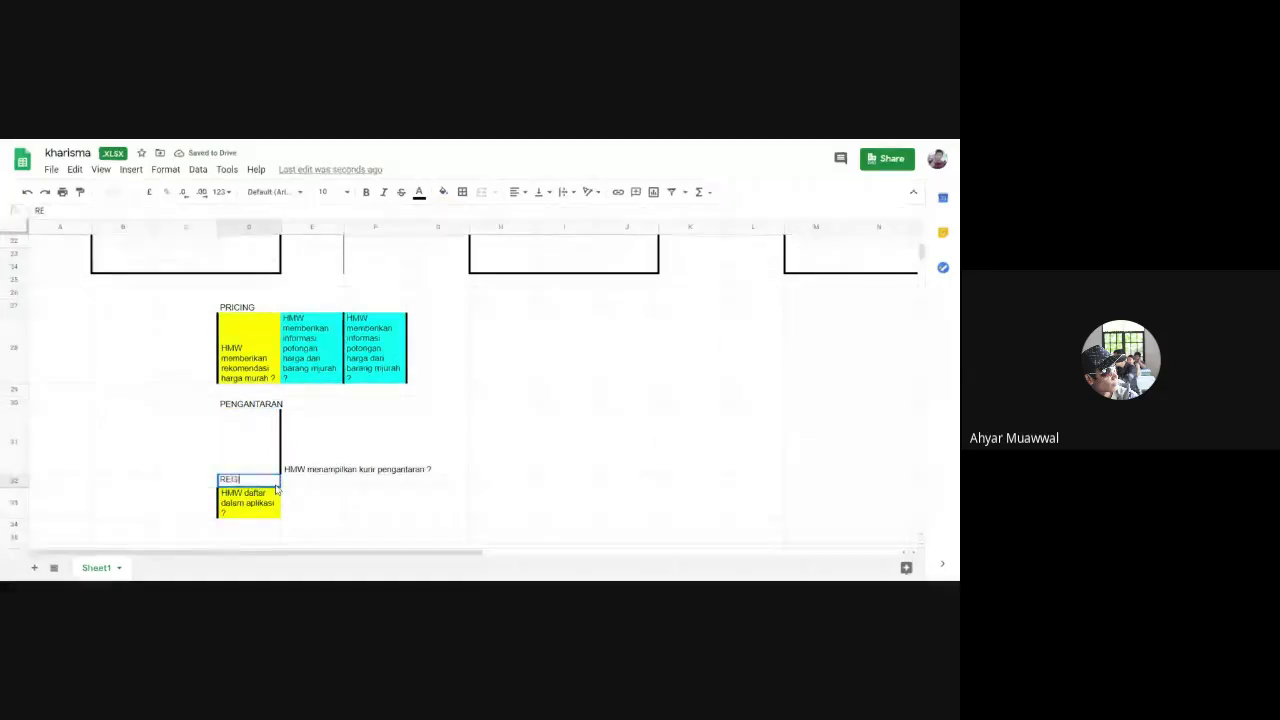
text(ISTER)
key(Return)
click(310, 525)
Compare the REGISTER group's yellow statement with the User column's HMW cell and its IBU GURU and ORANG KANTORAN entries.
click(248, 512)
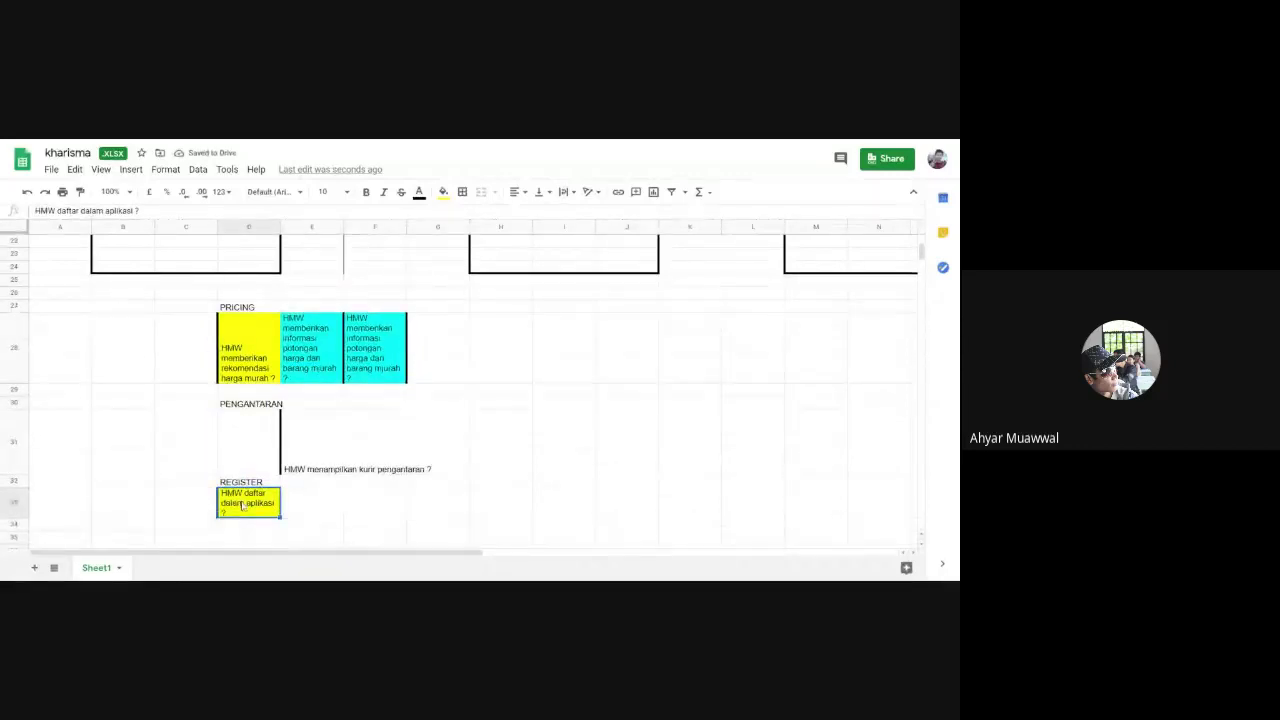
scroll(180, 512, up, 10)
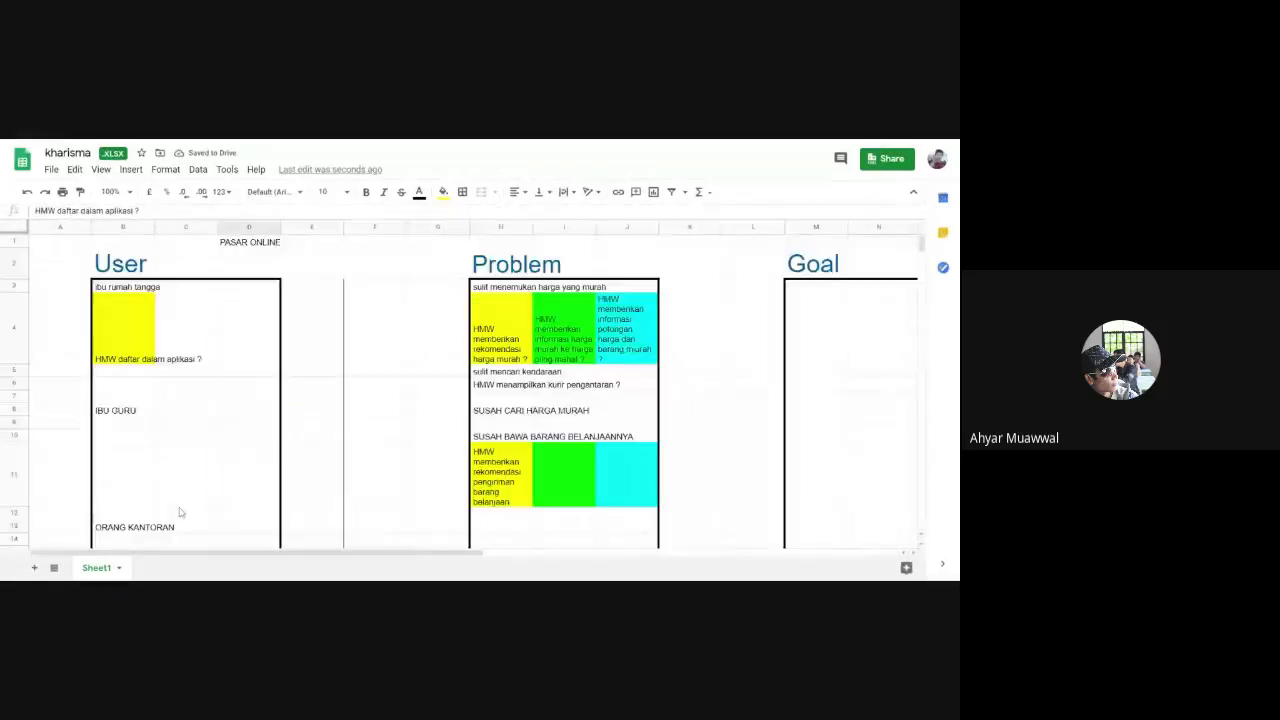
click(127, 320)
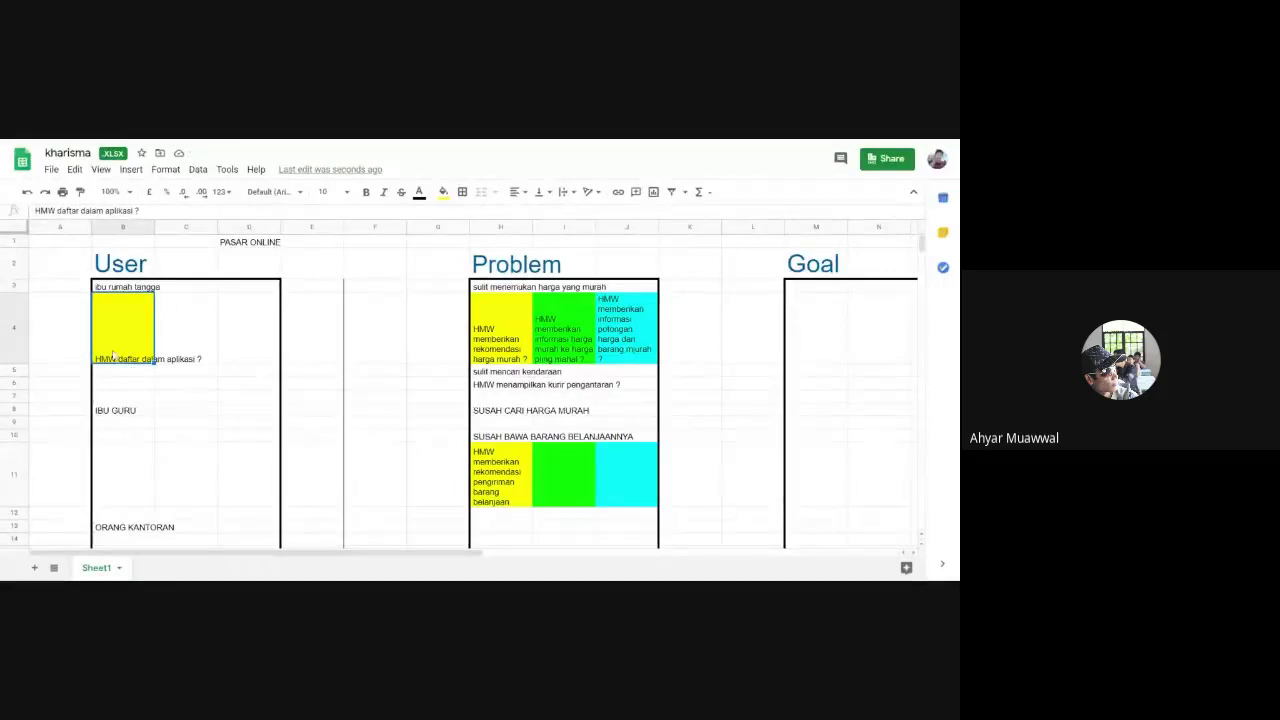
click(101, 432)
scroll(101, 432, down, 4)
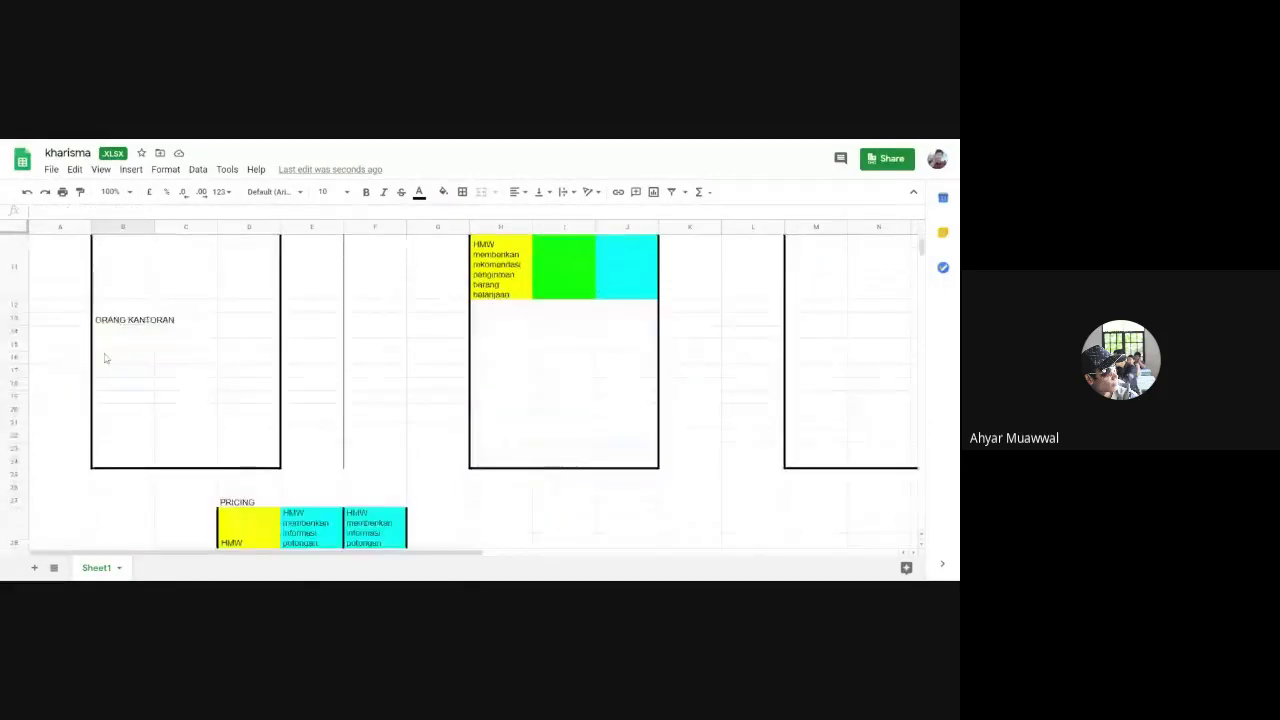
click(115, 325)
scroll(234, 486, down, 5)
scroll(291, 304, up, 3)
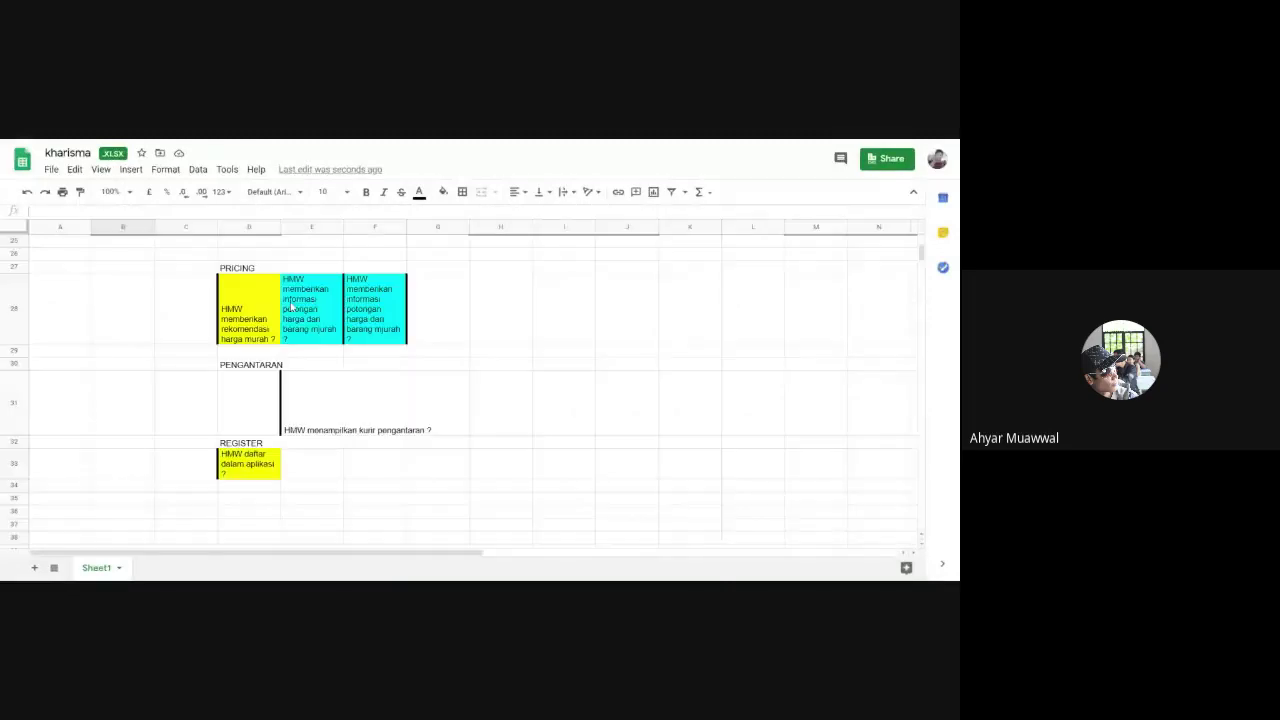
click(311, 463)
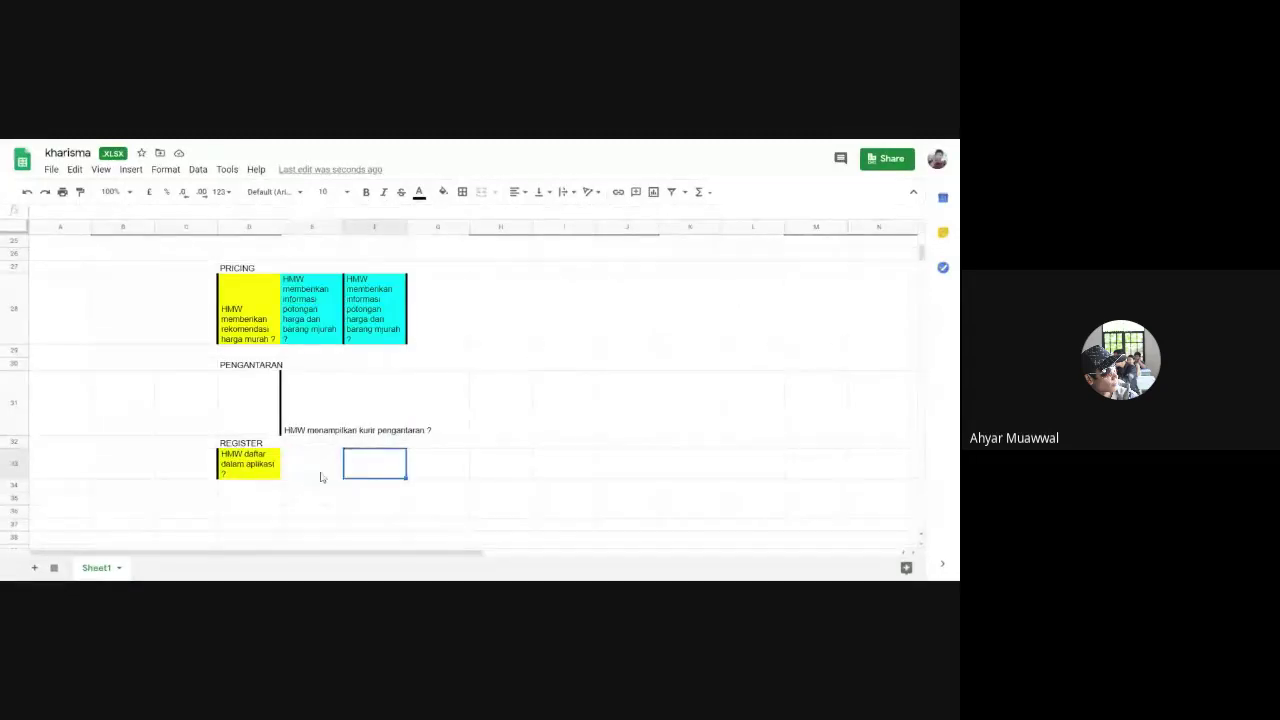
click(358, 473)
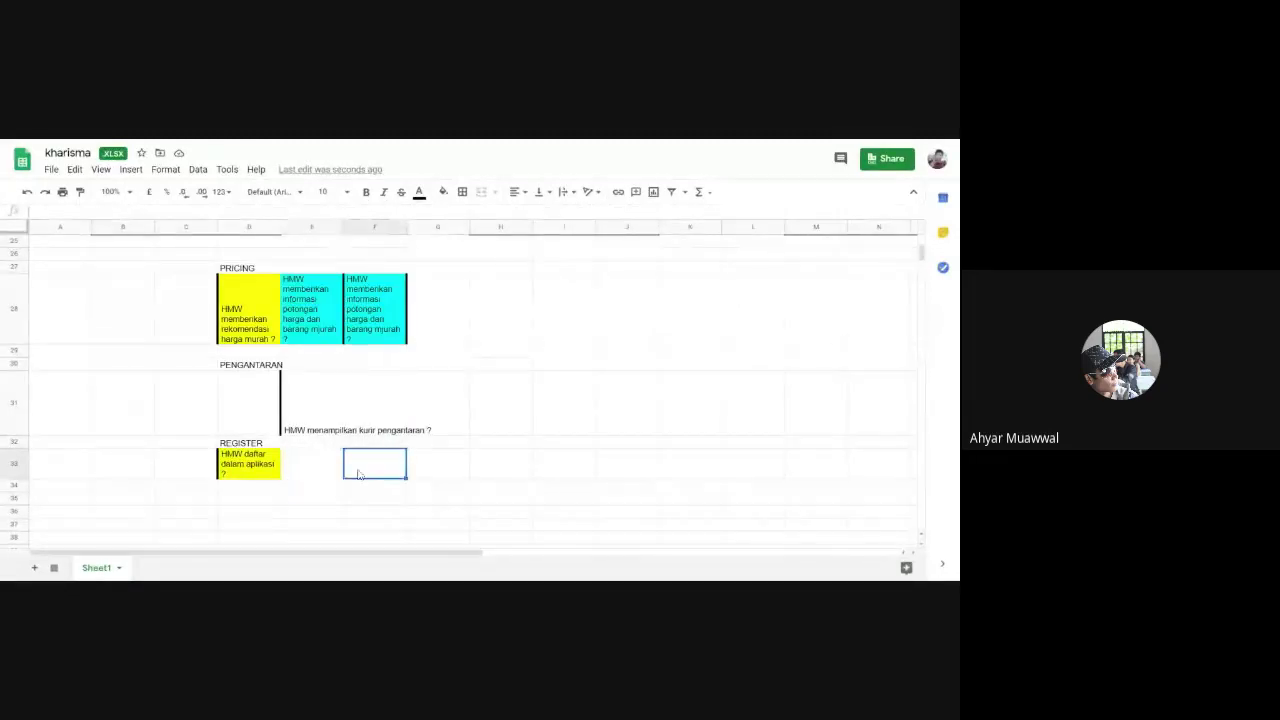
Check the REGISTER, PENGANTARAN and PRICING headings one after another, from the lowest group up.
click(257, 443)
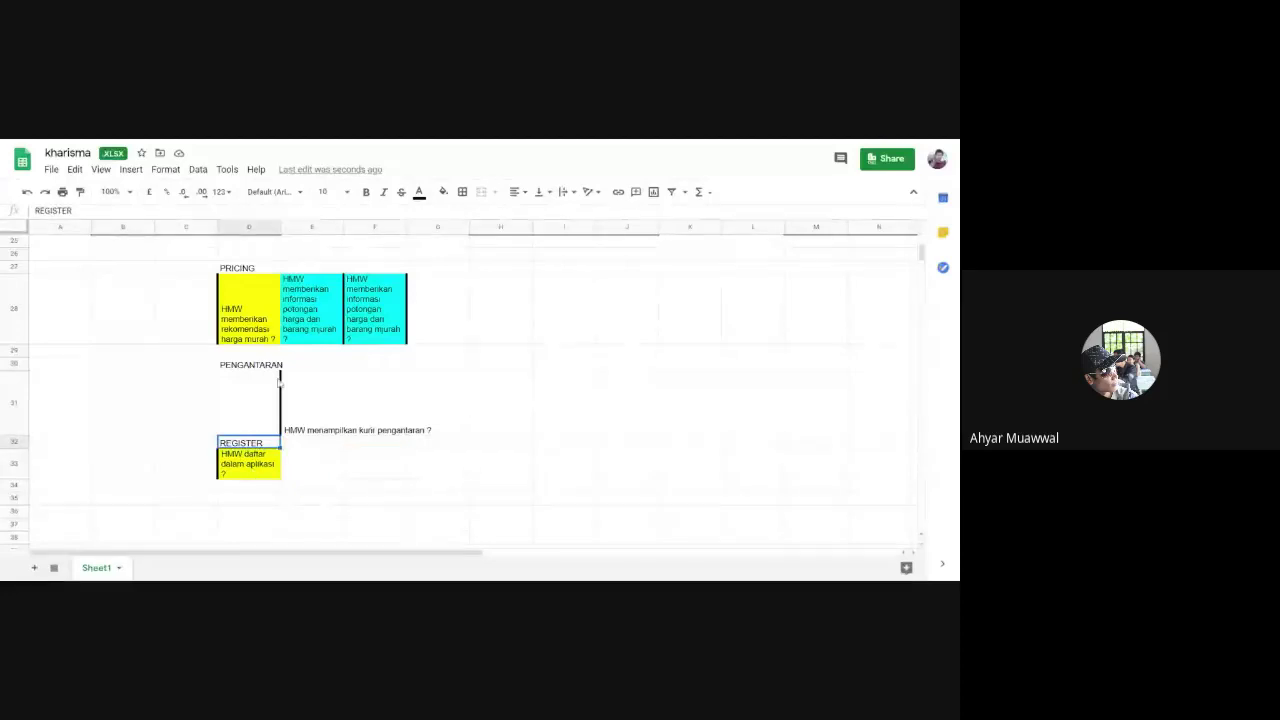
key(Up)
key(Up)
scroll(250, 426, up, 2)
scroll(251, 456, up, 1)
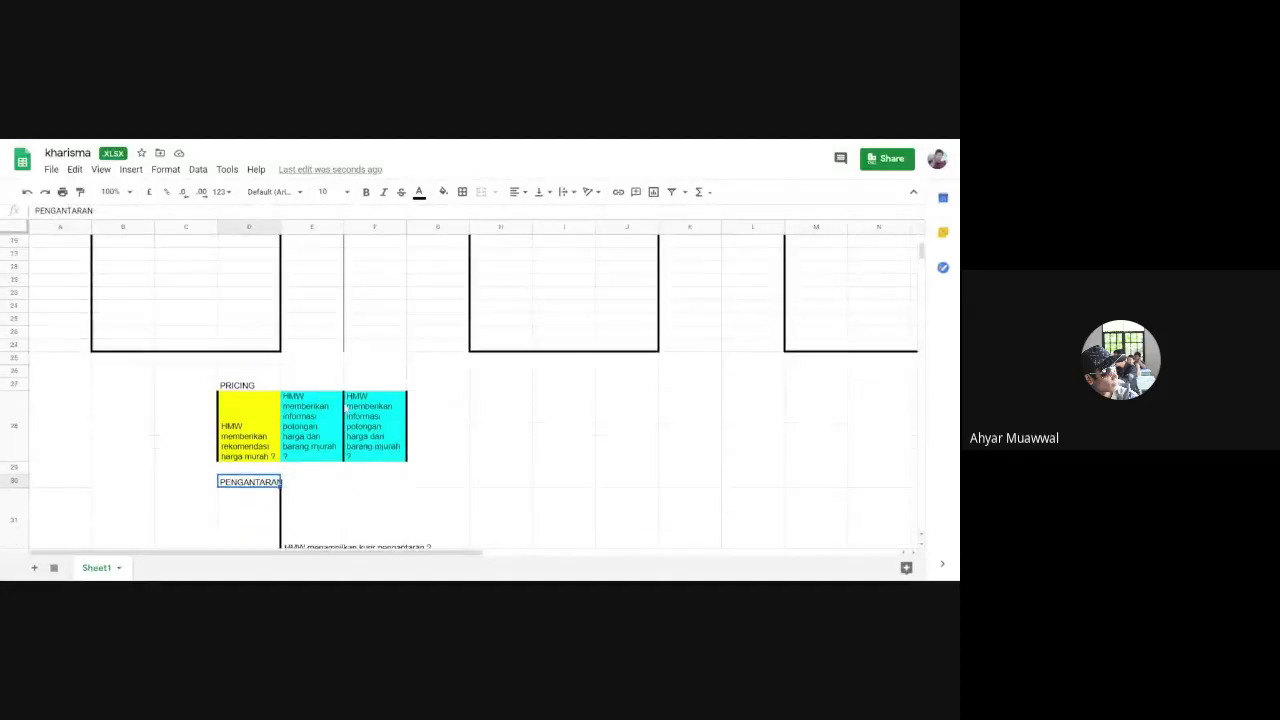
key(Up)
key(Up)
key(Up)
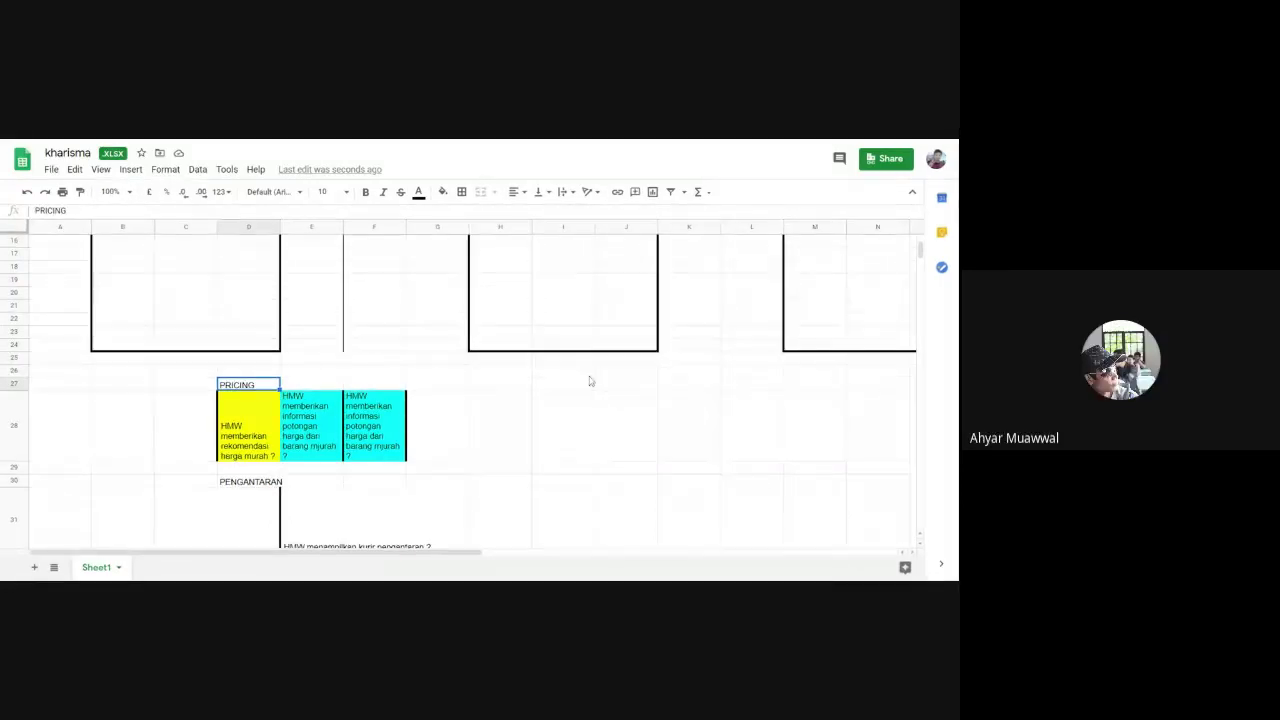
Compare the yellow, green and cyan cells in row 11 of the Problem column with the statements in the PRICING group.
scroll(477, 406, down, 3)
scroll(477, 406, up, 10)
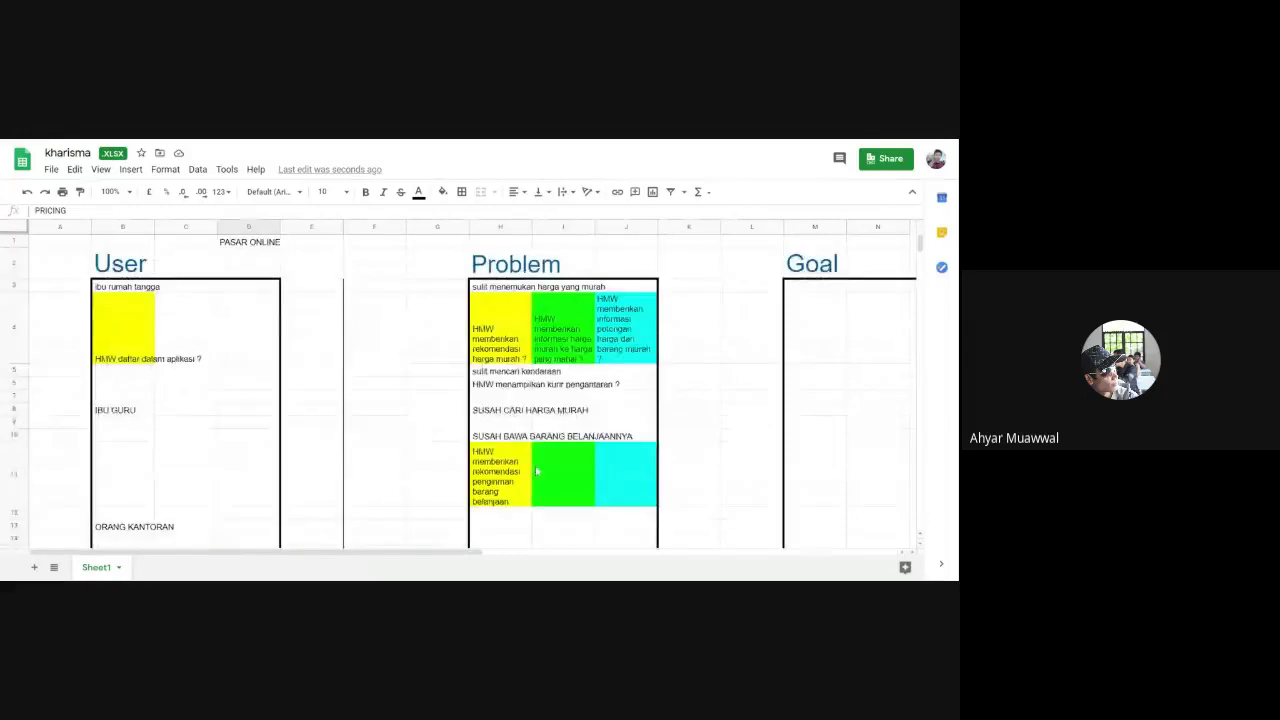
click(606, 469)
click(495, 469)
scroll(495, 468, down, 5)
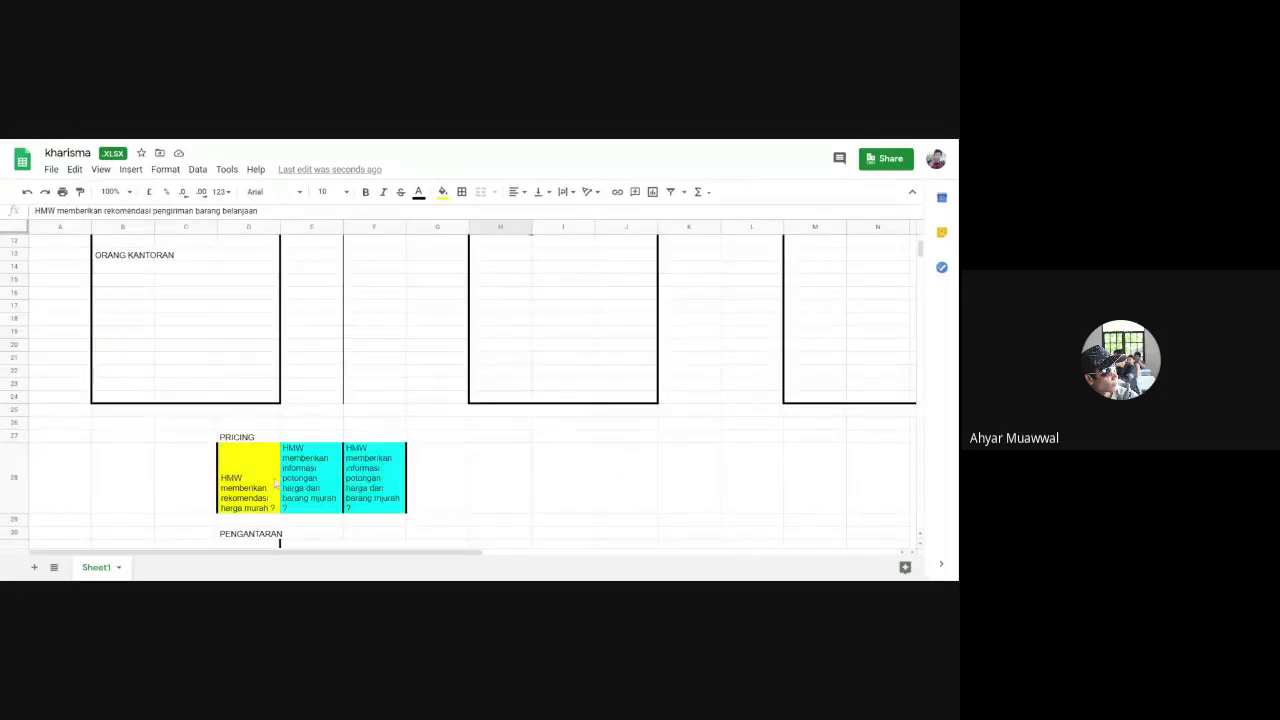
click(285, 480)
click(375, 478)
scroll(586, 503, up, 5)
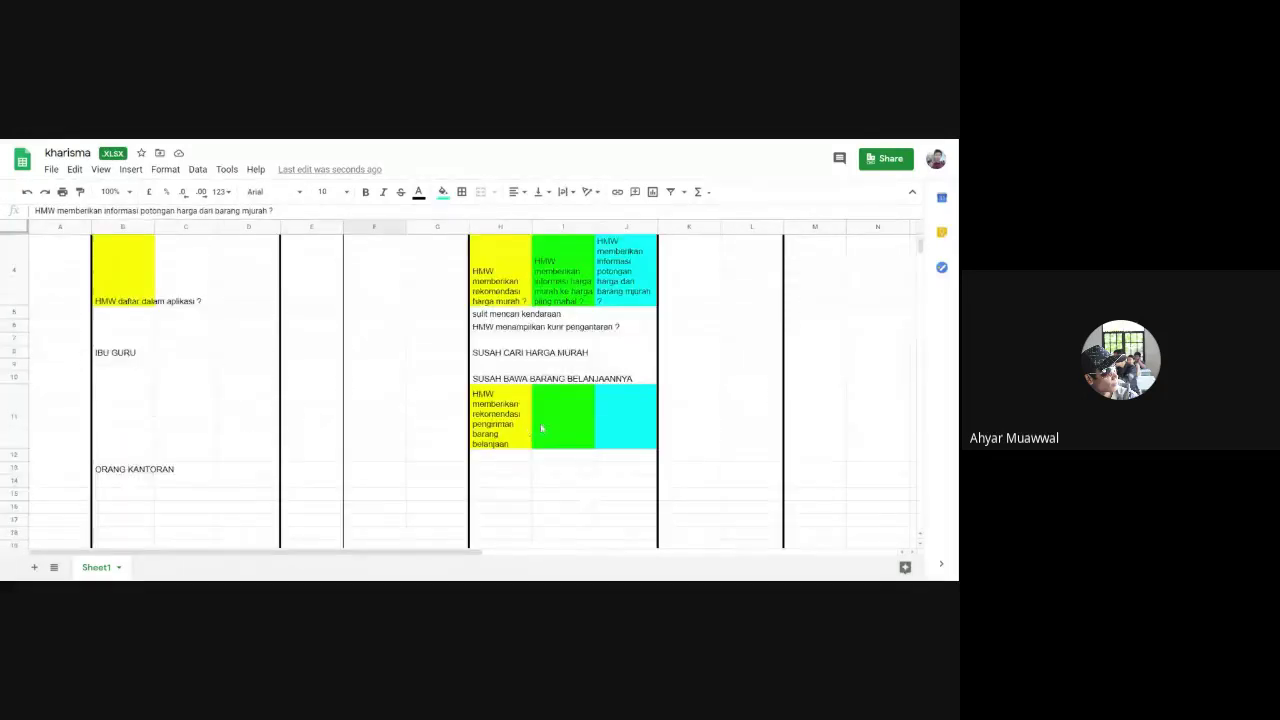
click(541, 428)
scroll(461, 494, down, 1)
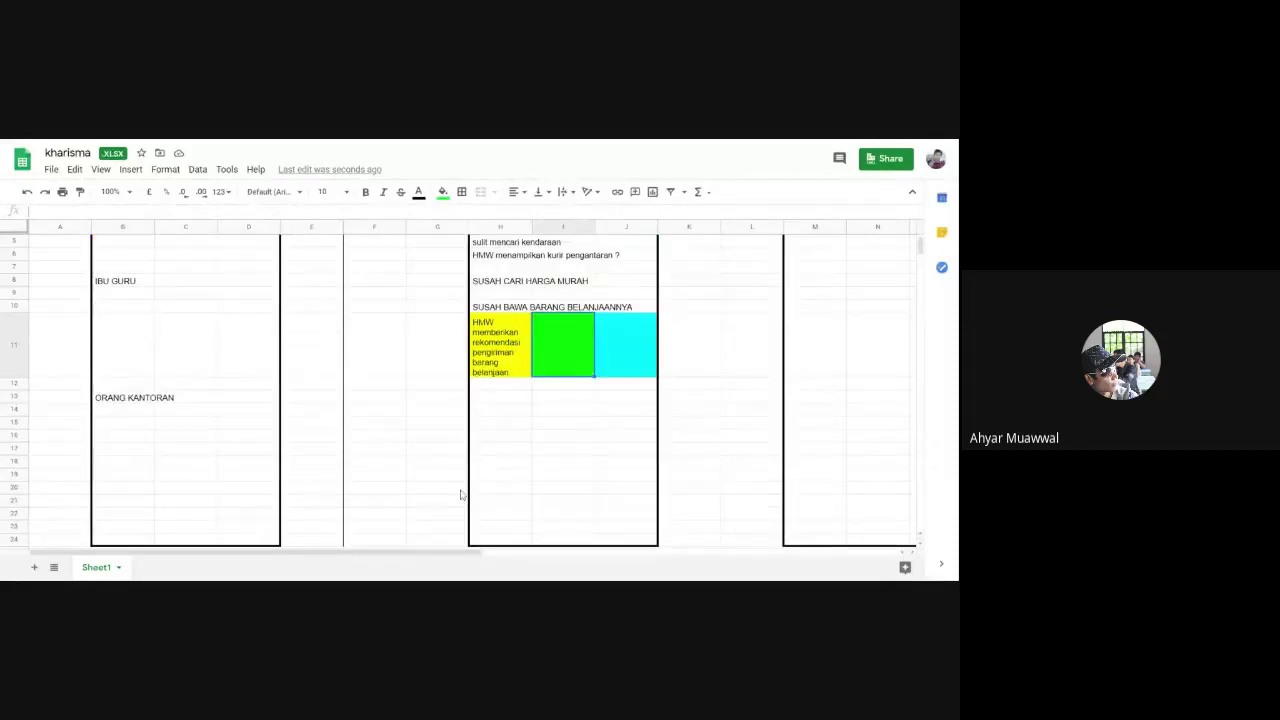
Review the three theme headings in order: PRICING, PENGANTARAN and REGISTER.
scroll(460, 494, down, 5)
click(248, 296)
click(252, 392)
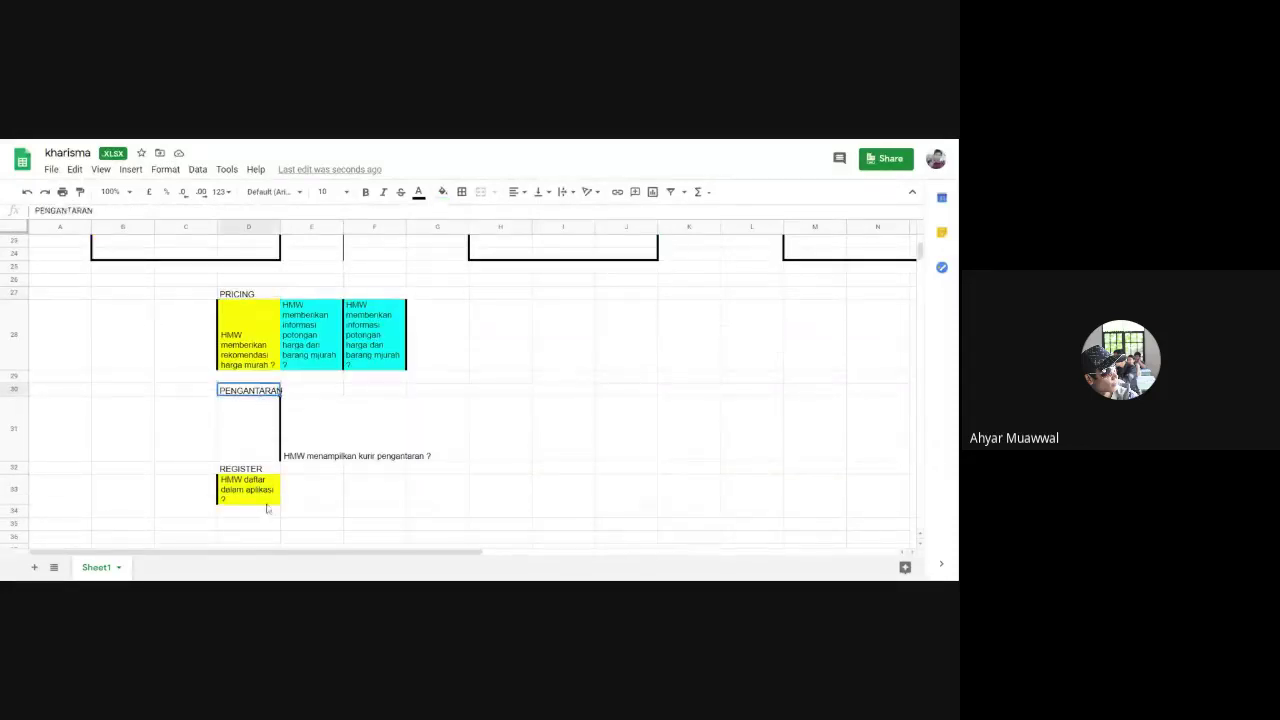
click(248, 469)
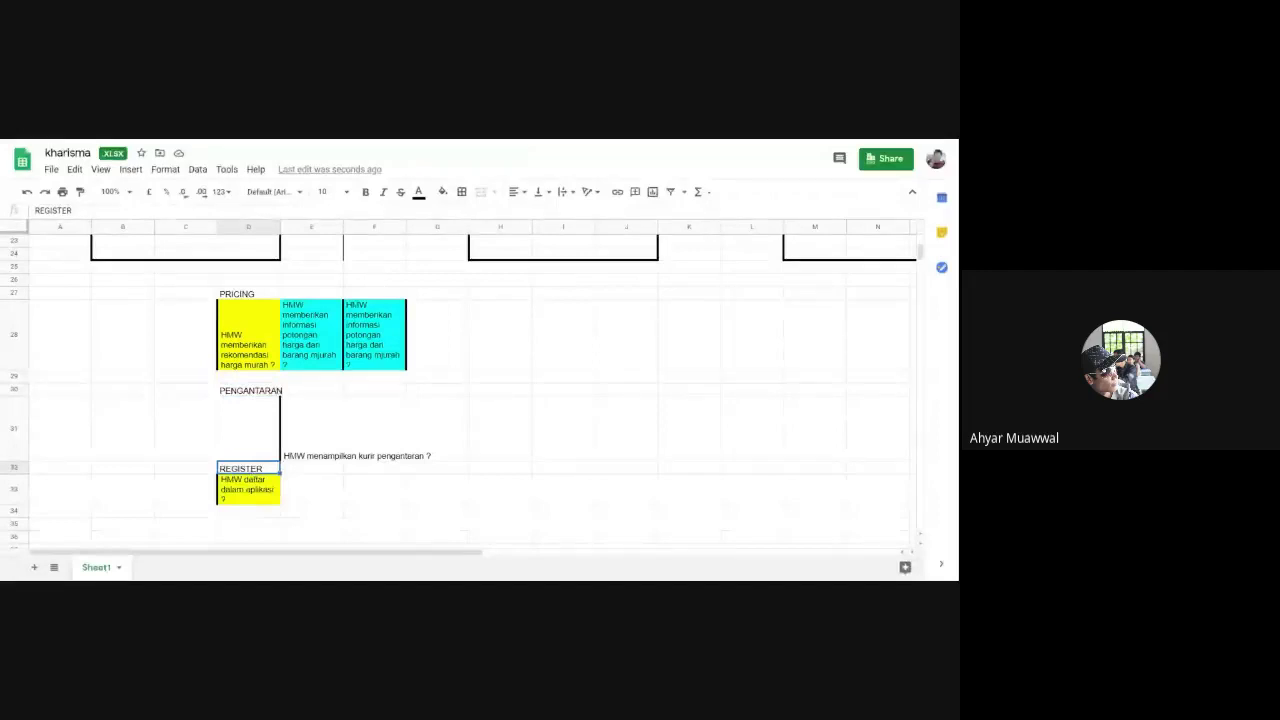
Compare the row 11 cells of the Problem column with its cyan discount statement in row 4.
scroll(440, 457, up, 5)
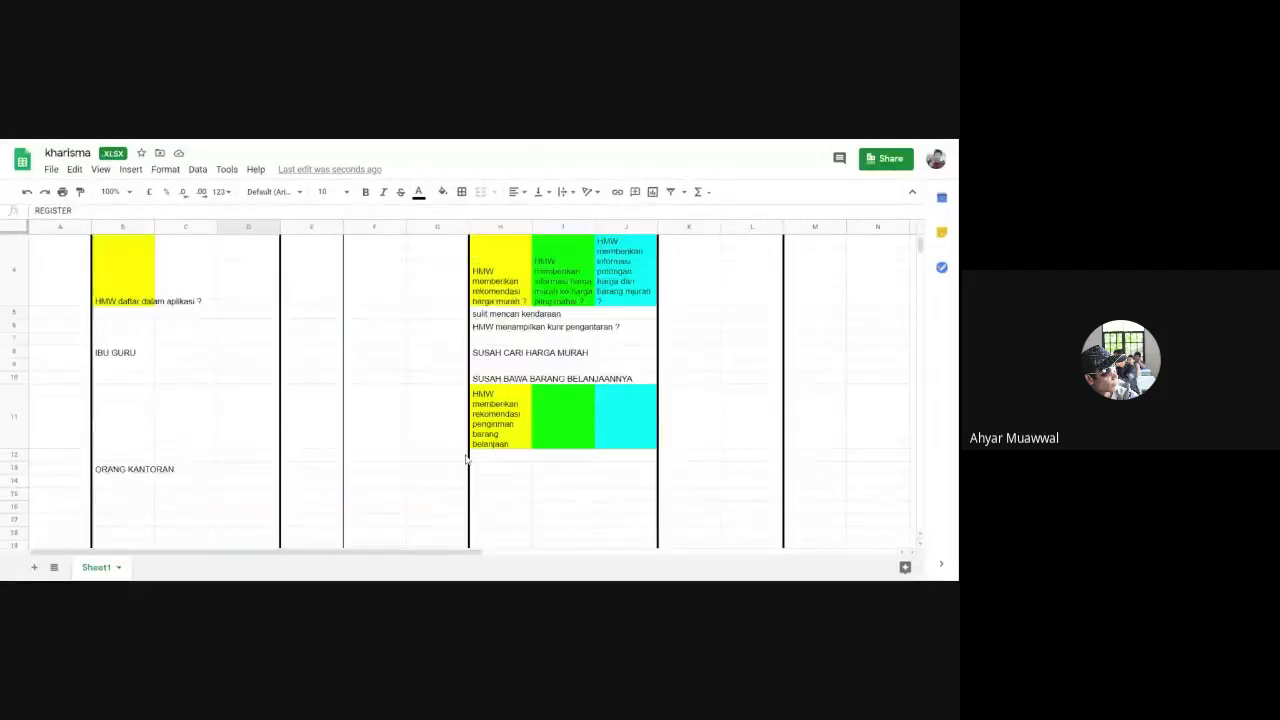
scroll(466, 459, up, 2)
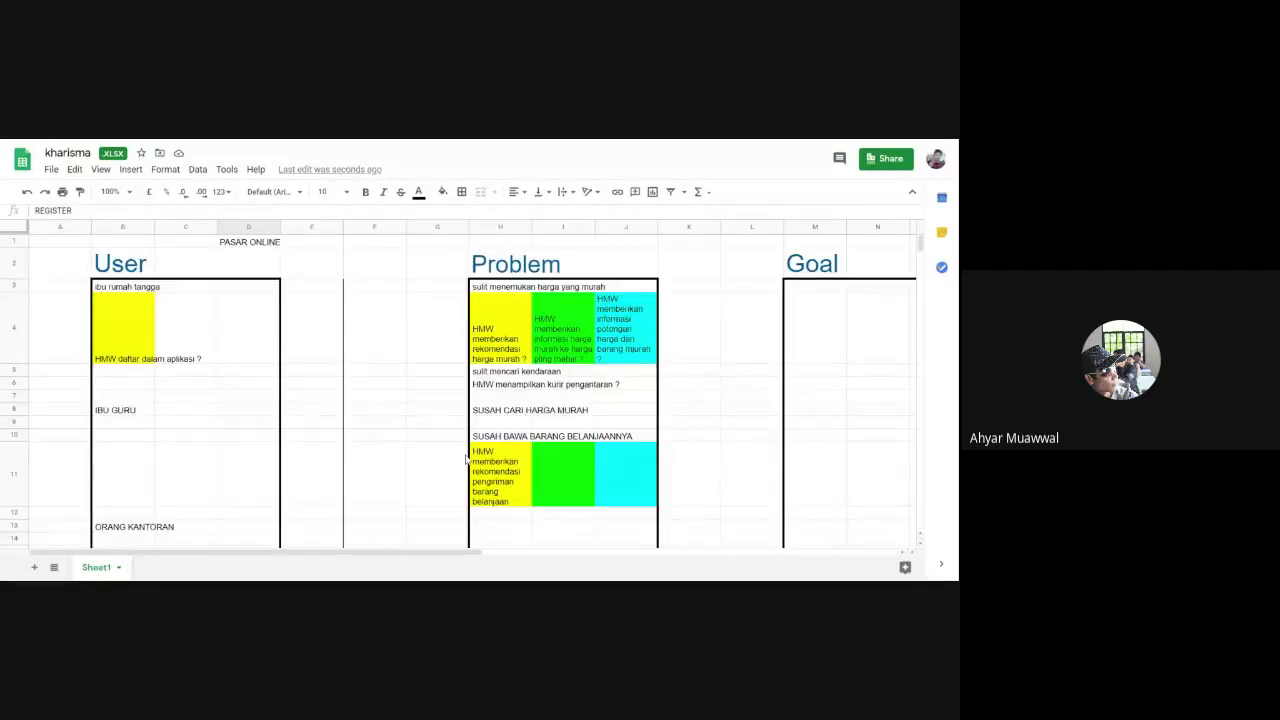
scroll(470, 450, down, 3)
scroll(489, 417, up, 2)
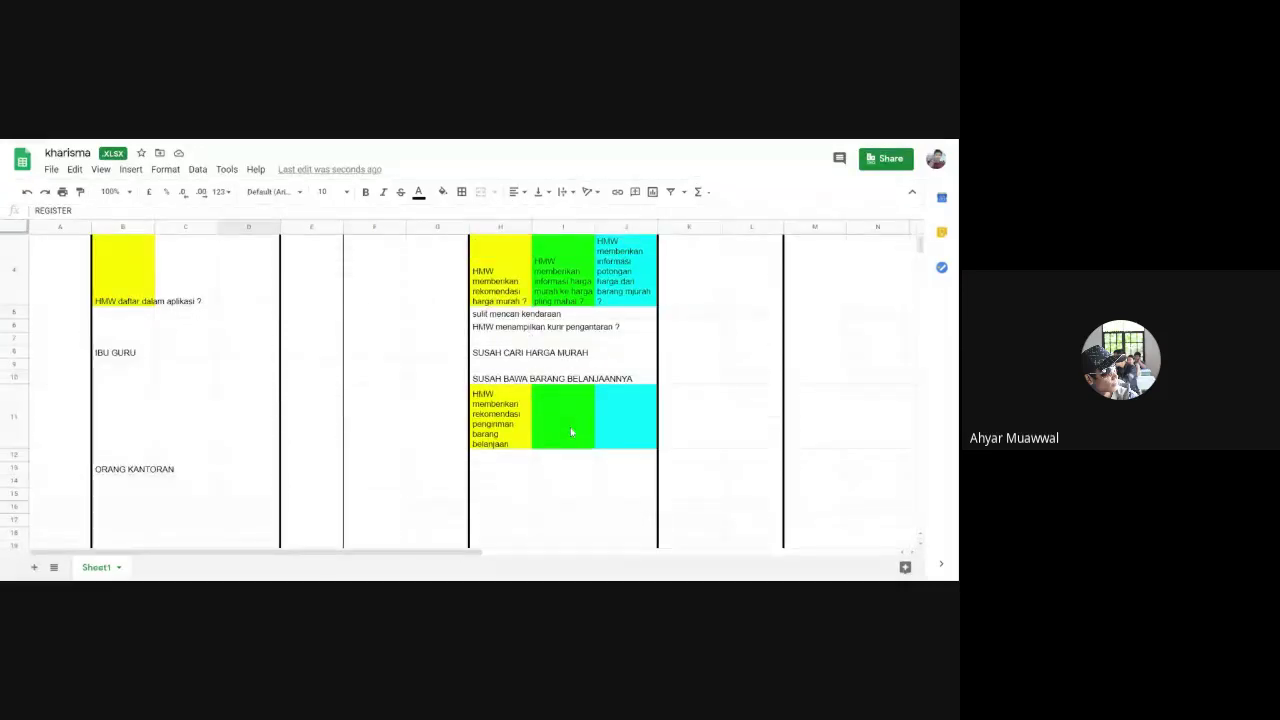
click(573, 433)
scroll(545, 471, up, 1)
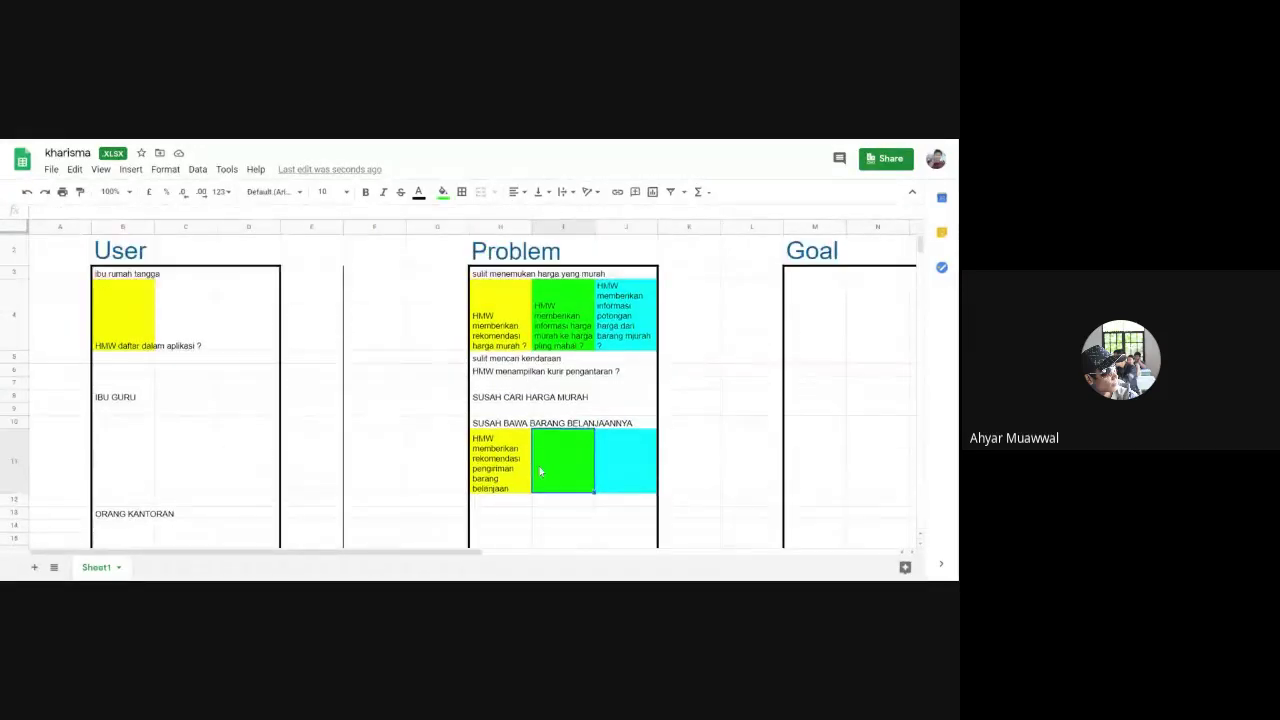
scroll(540, 471, up, 1)
click(624, 341)
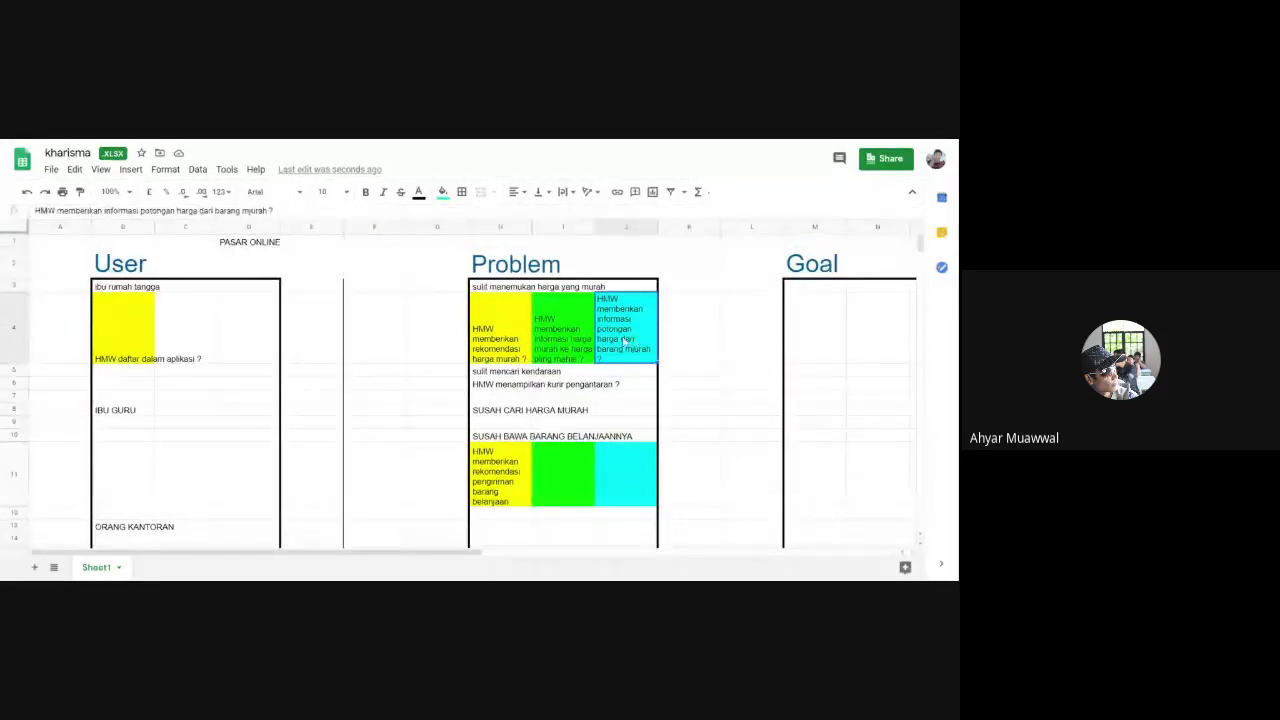
Check the yellow and cyan statements in the PRICING group one after another.
scroll(600, 409, down, 10)
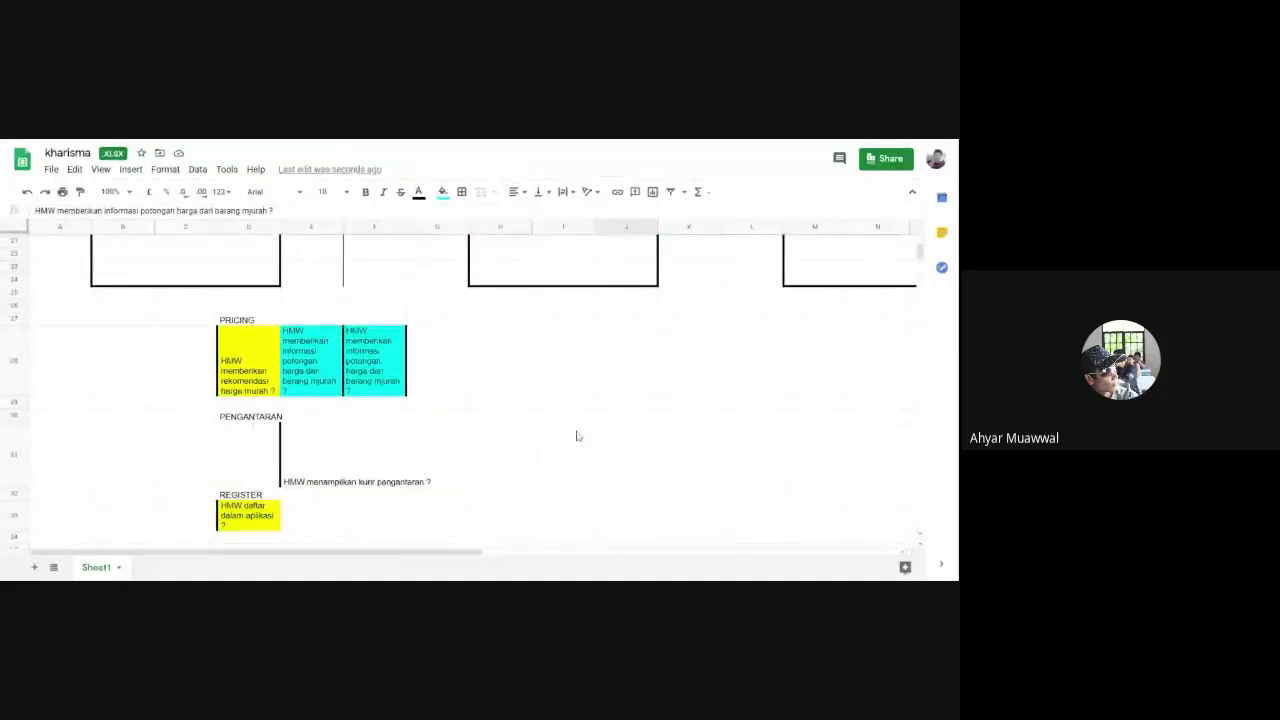
click(412, 381)
key(Left)
key(Left)
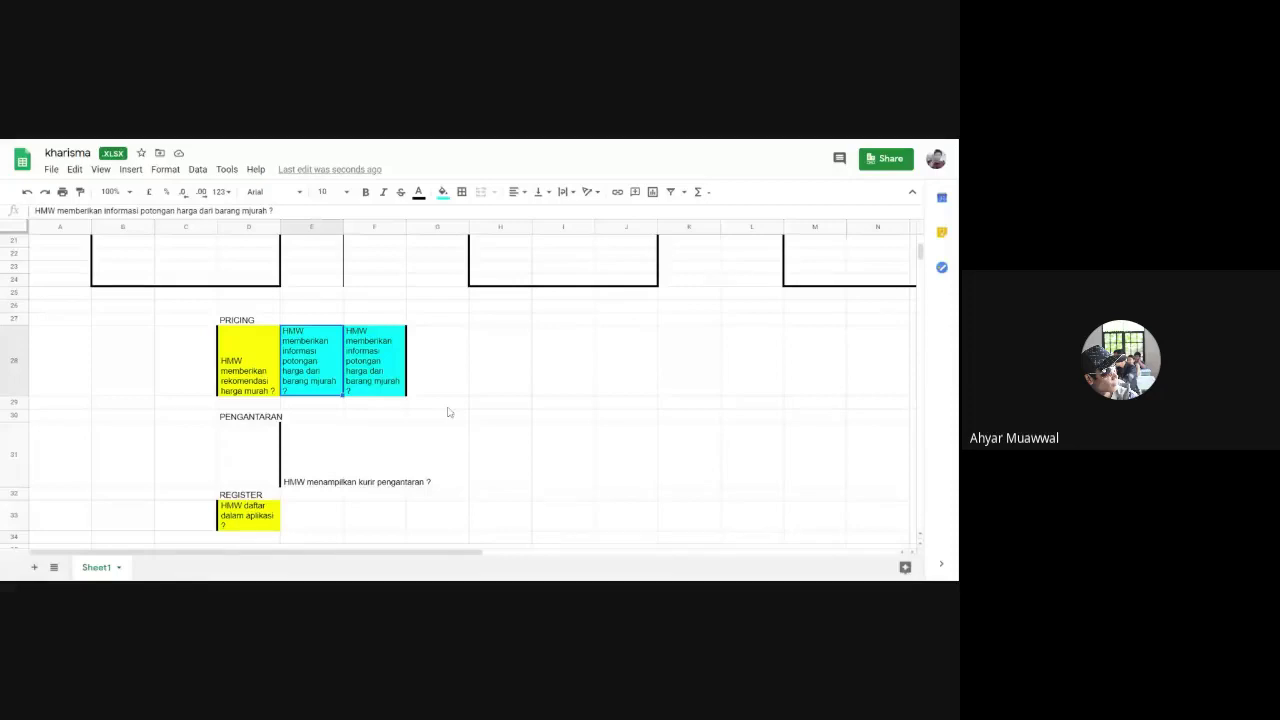
scroll(449, 412, down, 2)
click(374, 437)
scroll(374, 437, up, 1)
click(259, 310)
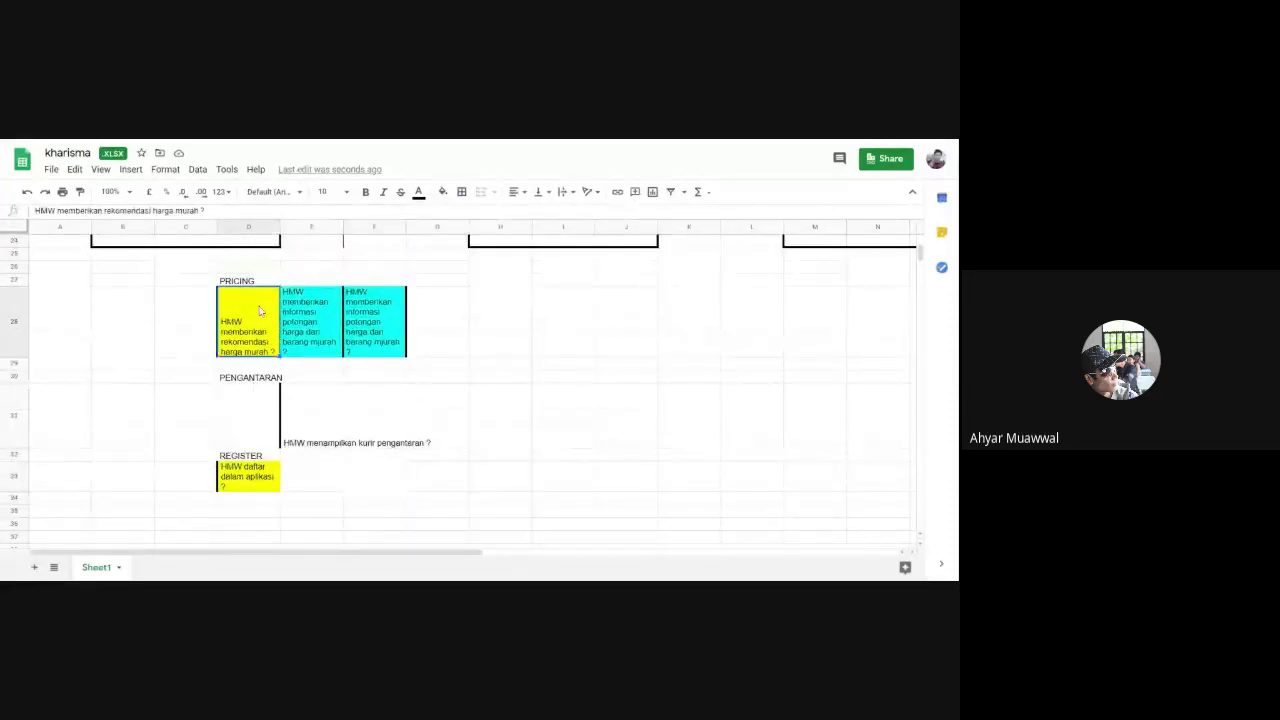
click(401, 351)
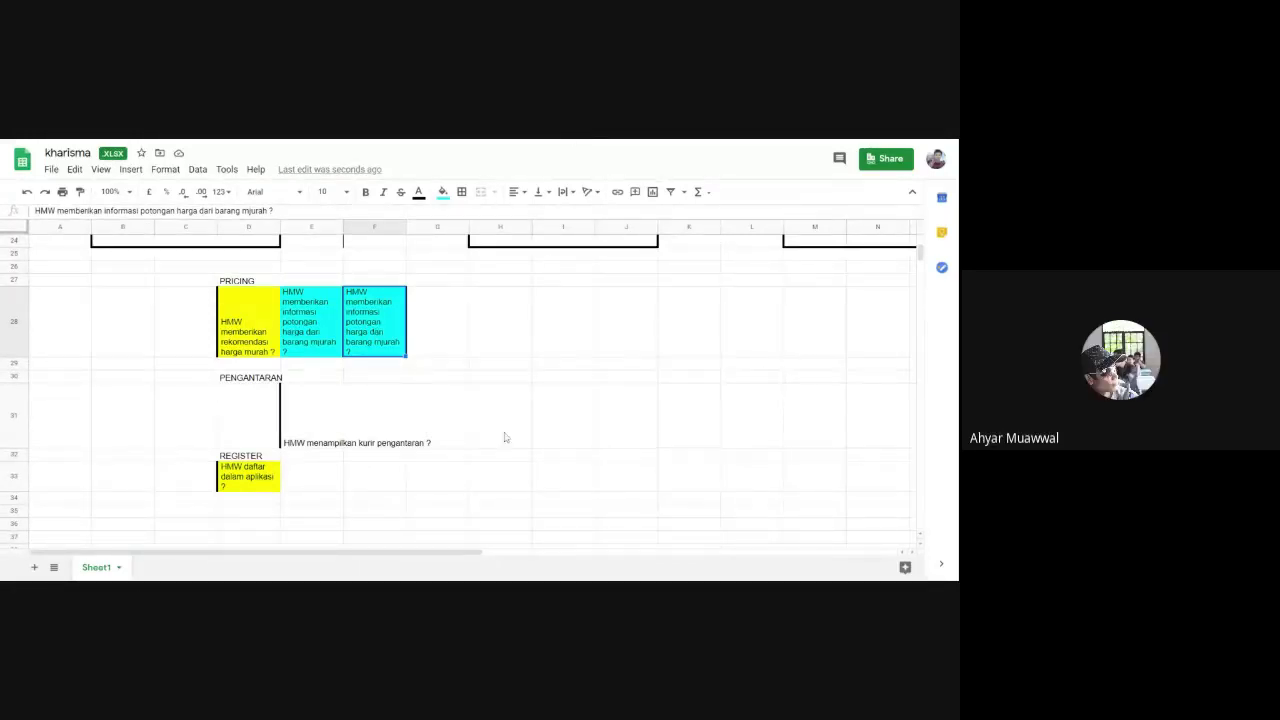
Review the User and Problem columns against the theme groups below them.
scroll(503, 437, up, 10)
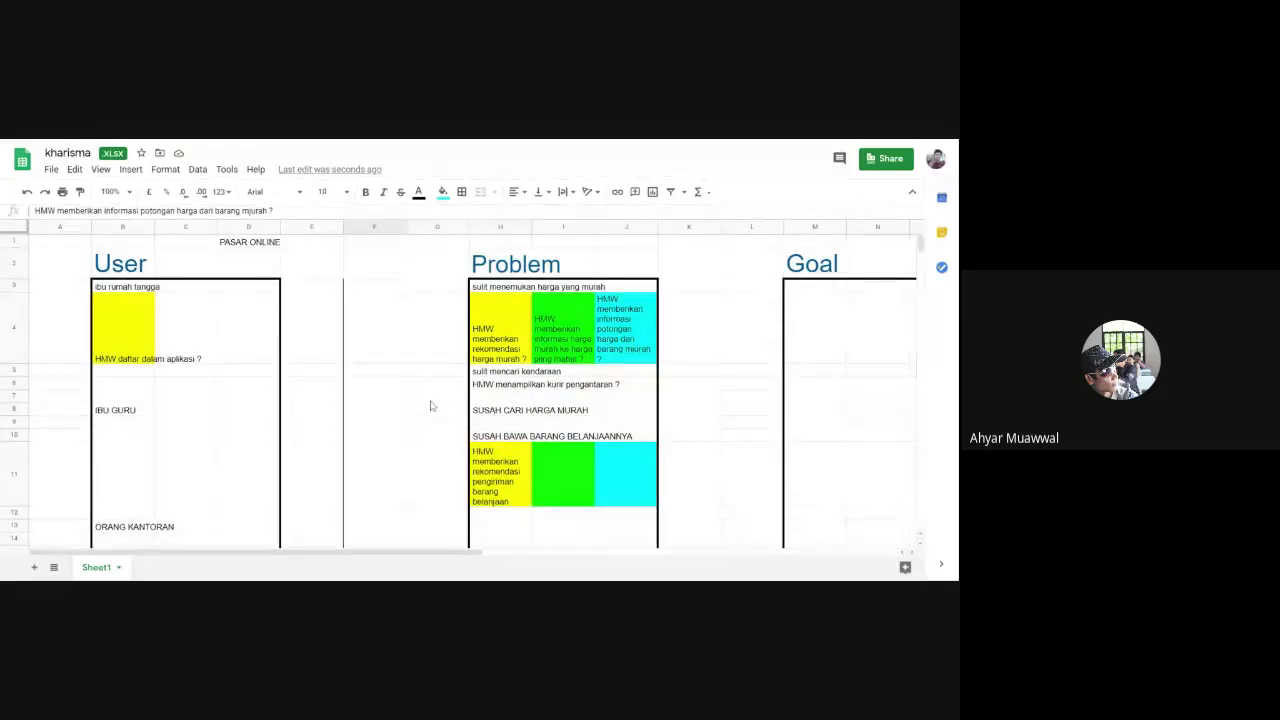
scroll(335, 273, down, 12)
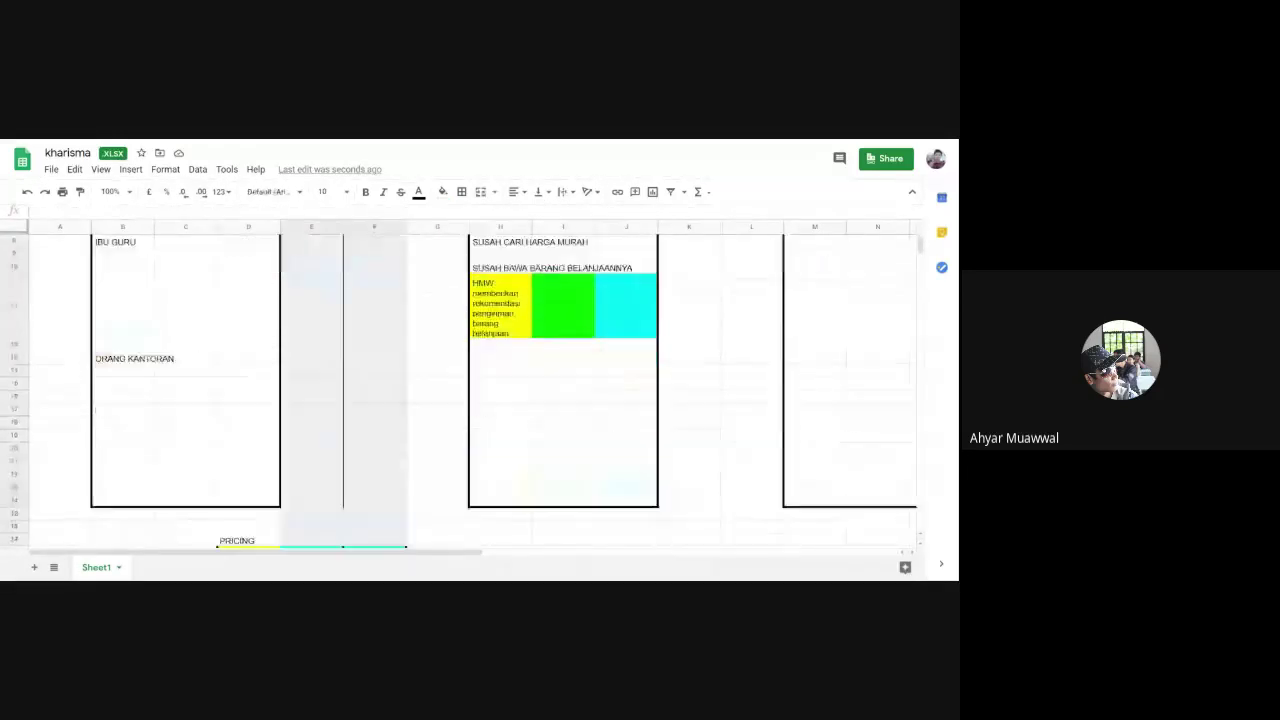
scroll(378, 308, up, 10)
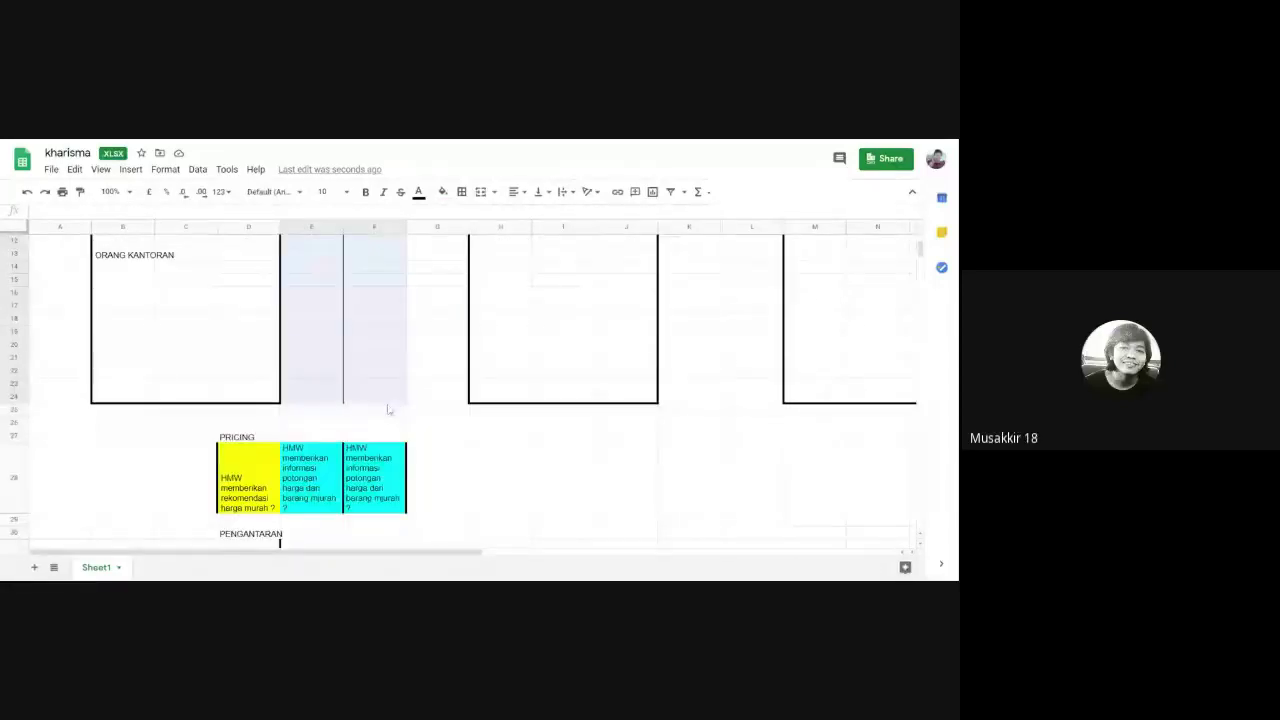
scroll(390, 410, up, 4)
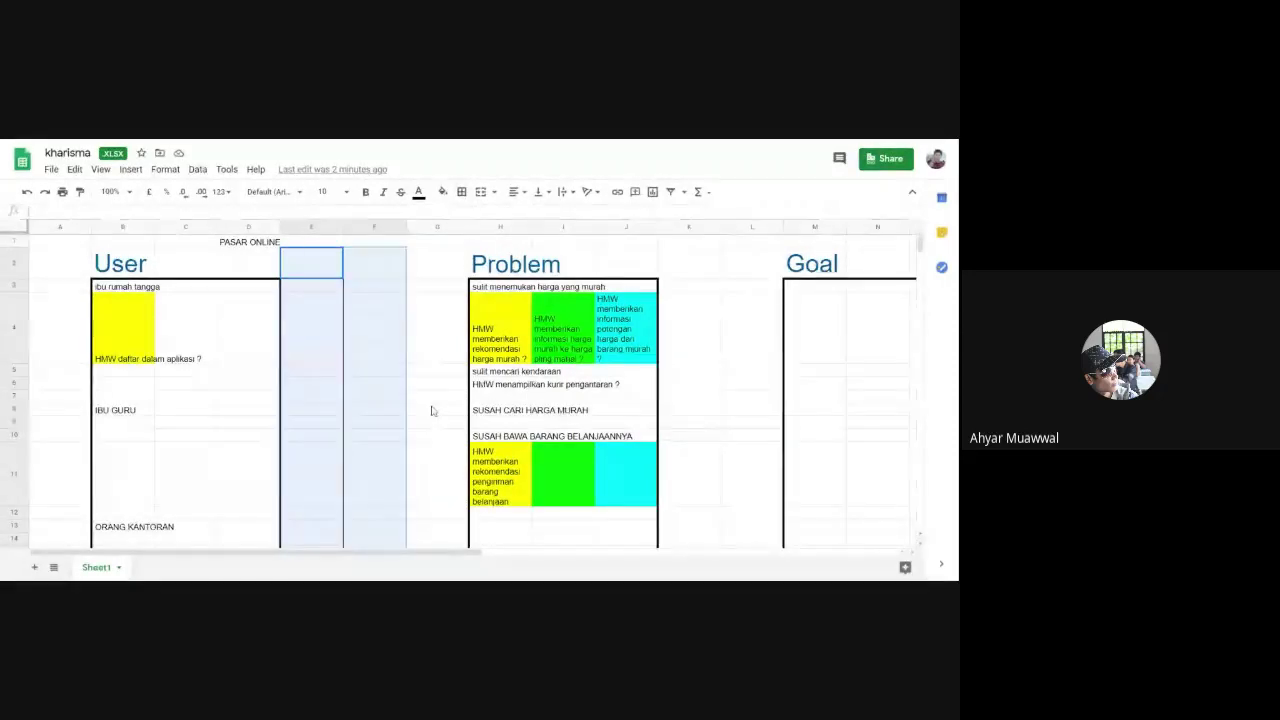
scroll(432, 410, down, 5)
scroll(432, 415, down, 2)
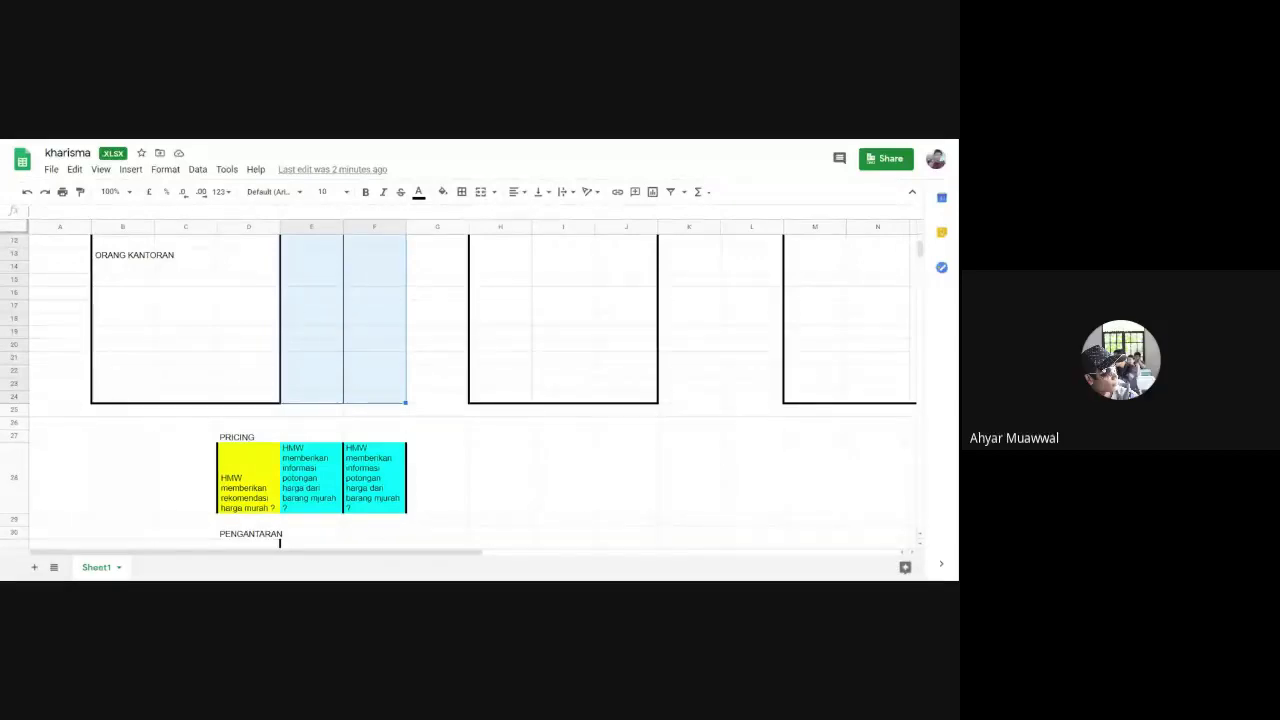
scroll(580, 400, up, 5)
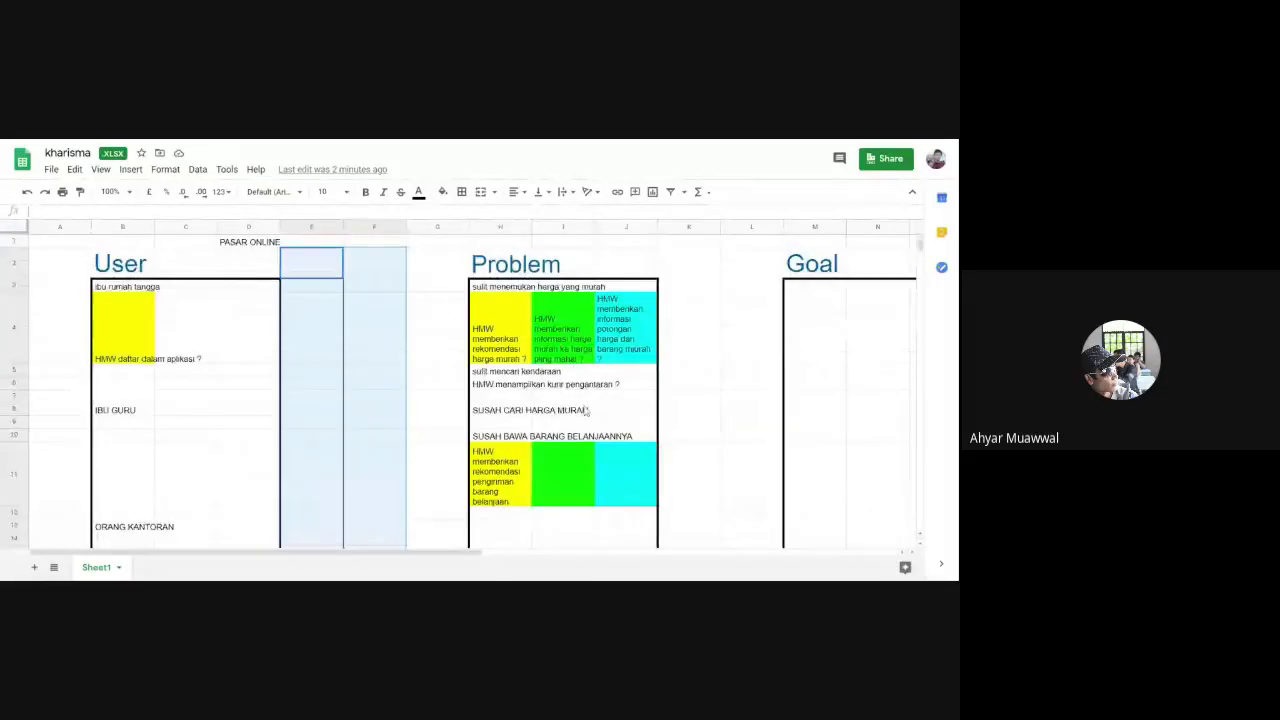
scroll(574, 414, down, 4)
scroll(571, 417, up, 4)
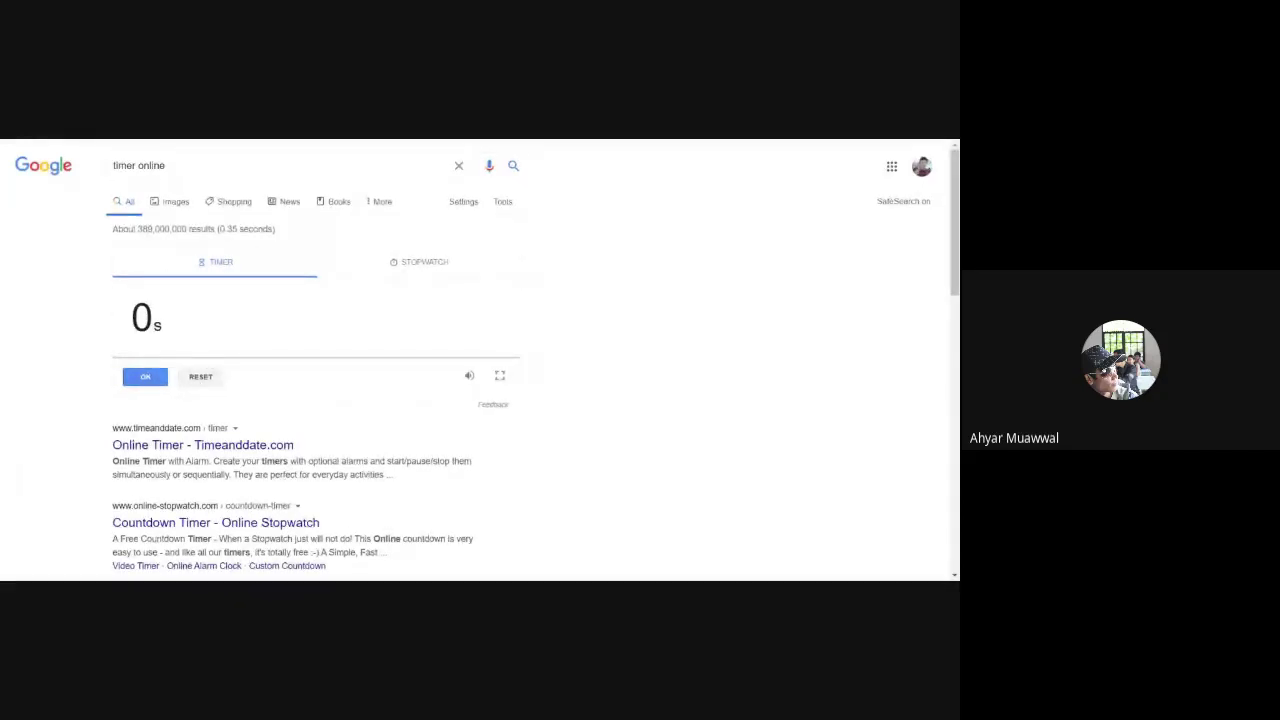
Switch to the GUSAN sheet and check its Pricing, Pengantaran and Registrasi groups.
key(ctrl+Tab)
scroll(508, 366, down, 10)
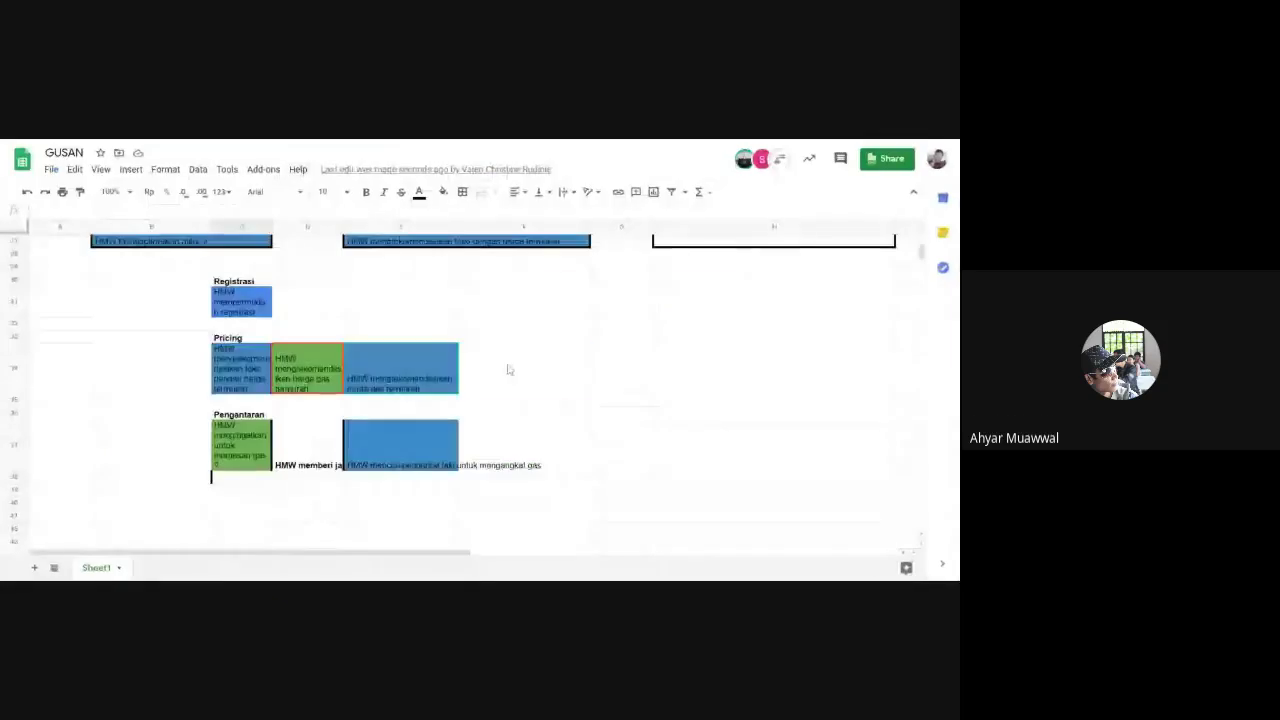
click(329, 354)
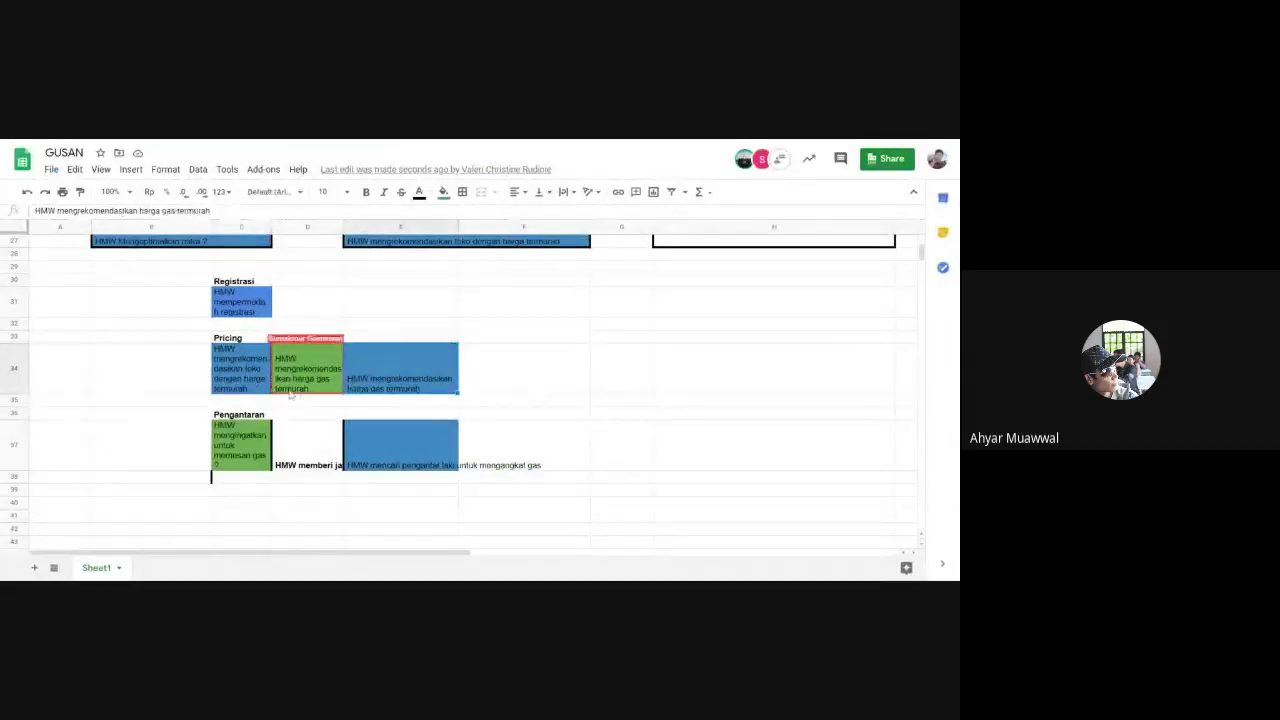
click(238, 414)
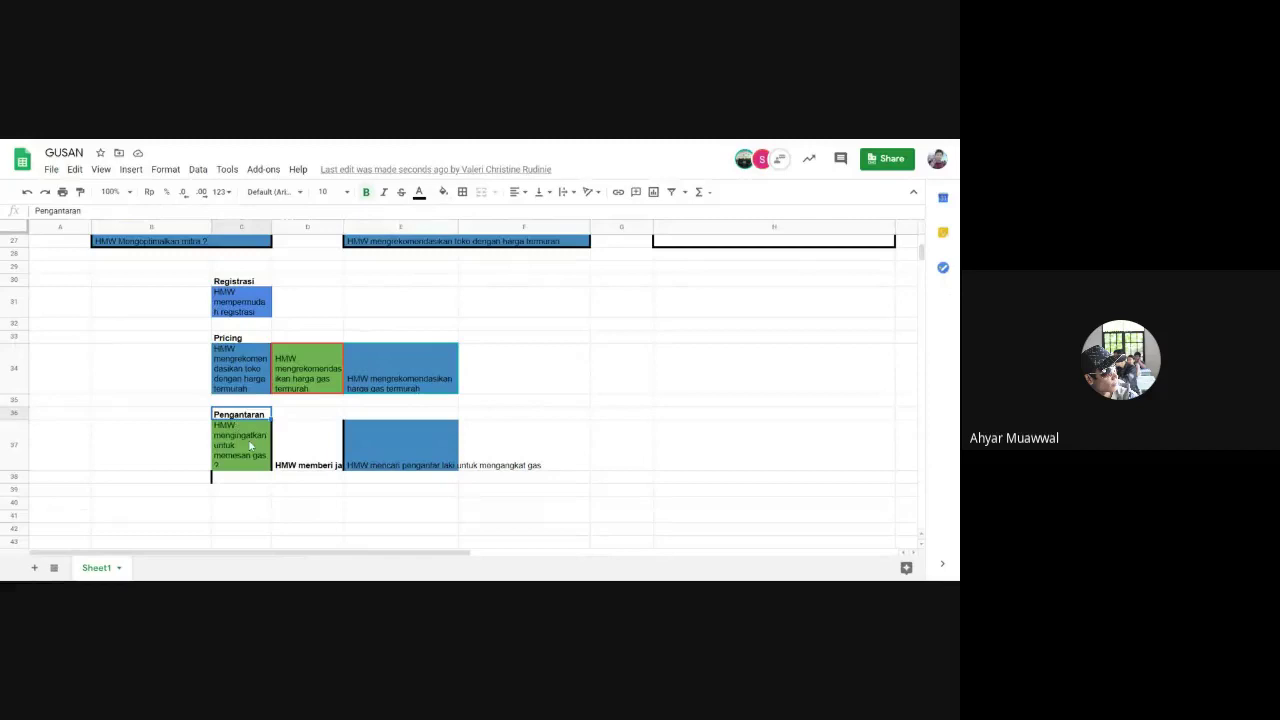
key(Up)
key(Up)
key(Up)
key(Up)
key(Up)
key(Up)
Compare the GUSAN sheet's theme groups with the HMW statements in the columns above them.
scroll(295, 397, up, 4)
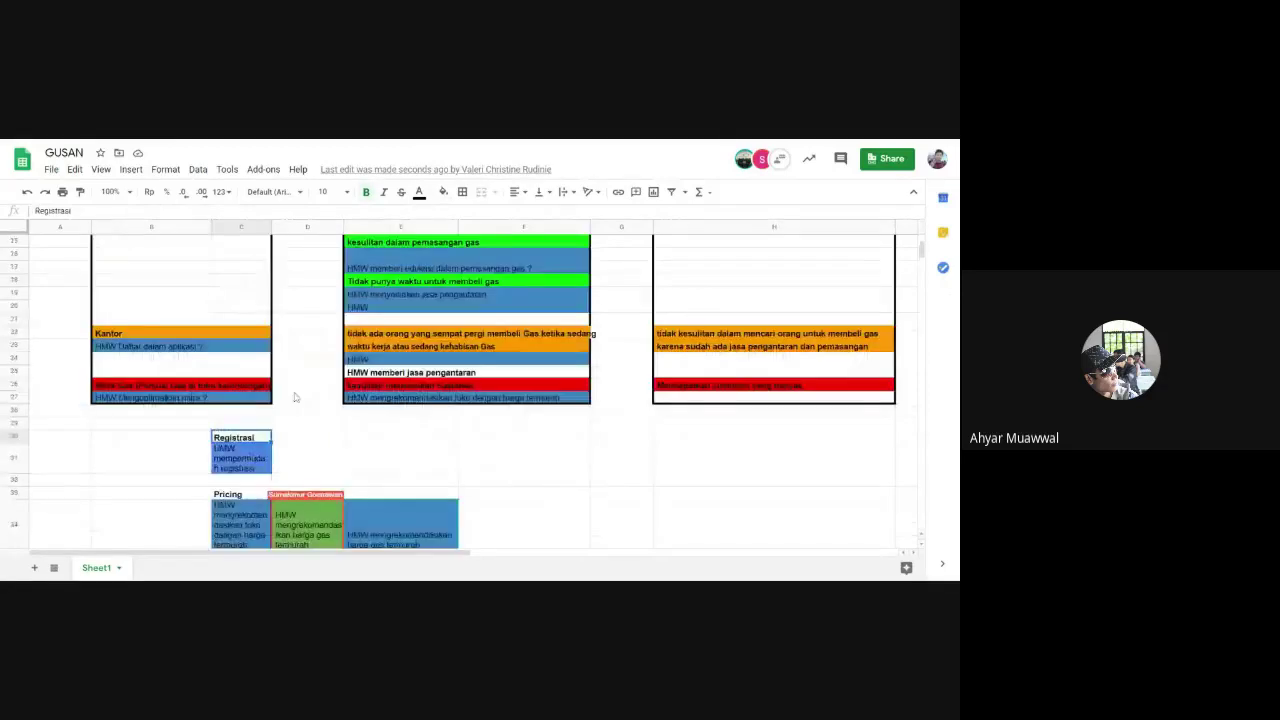
scroll(293, 405, up, 5)
scroll(293, 414, down, 8)
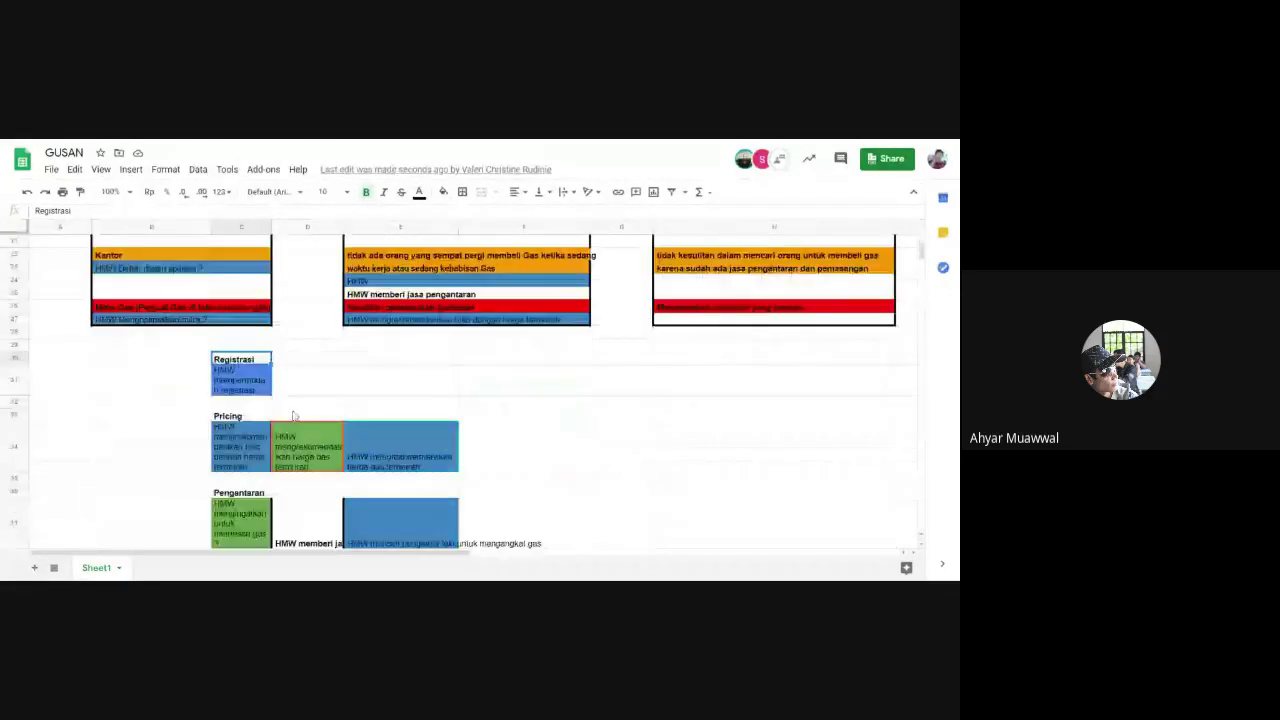
click(305, 378)
Check the HMW statement under REGISTER in the FAR sheet.
scroll(305, 378, down, 2)
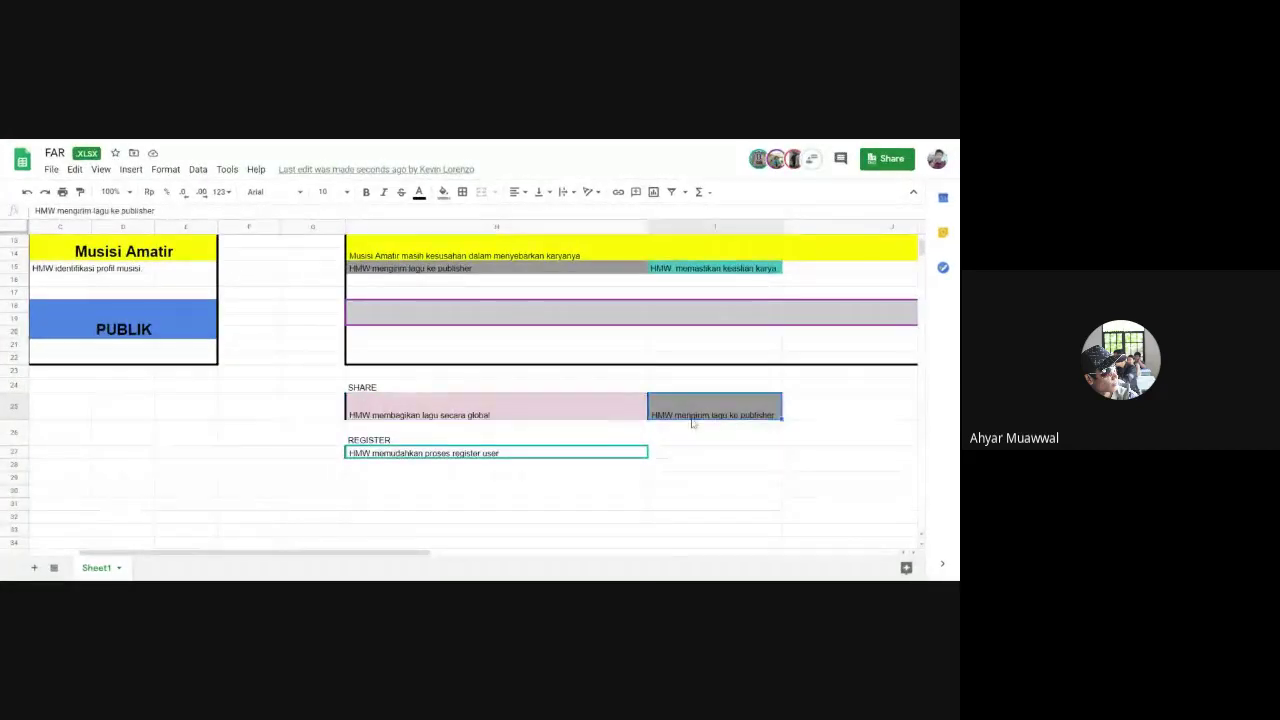
click(627, 455)
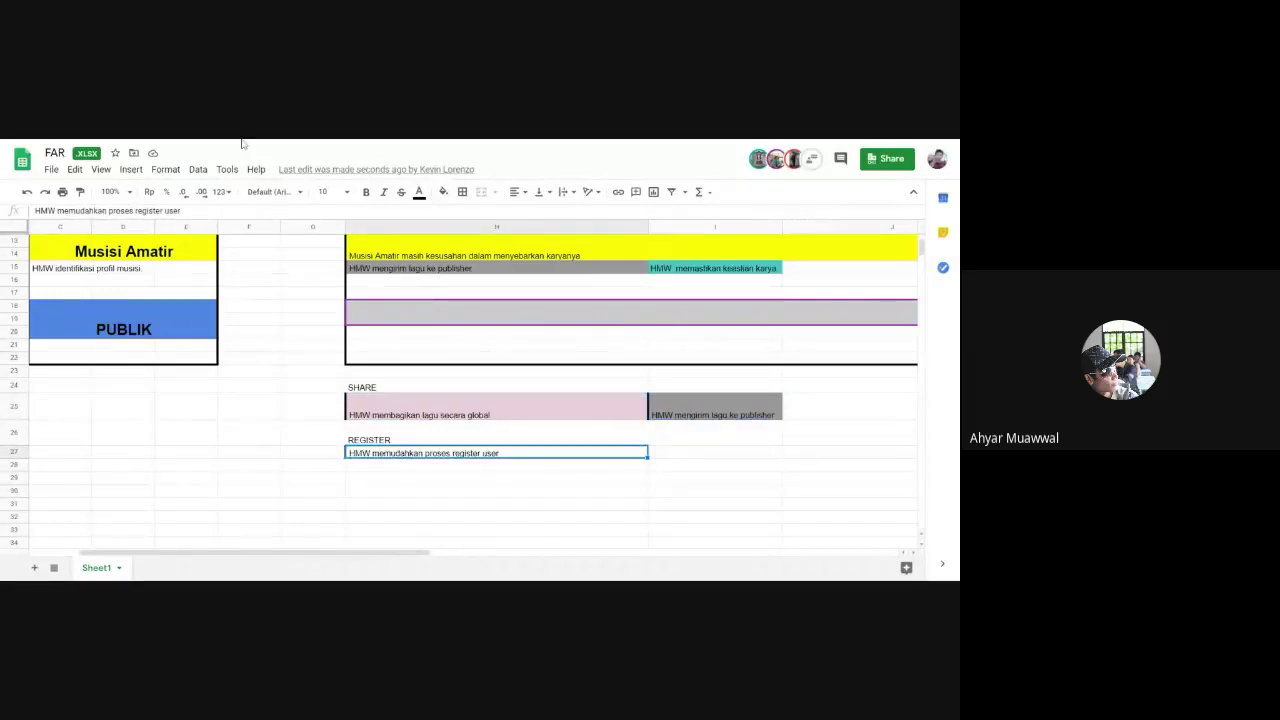
Switch to the NUCOM sheet and check its REGISTER statement and PRICING heading.
key(ctrl+Tab)
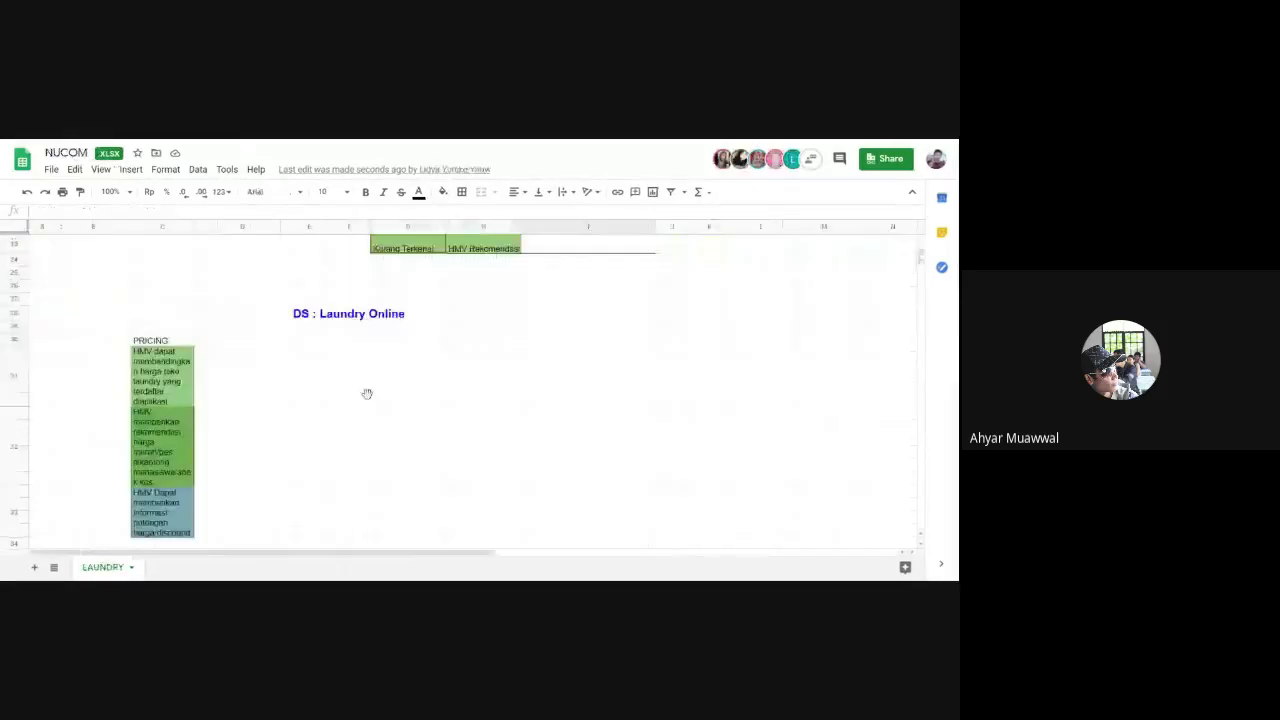
scroll(366, 391, down, 10)
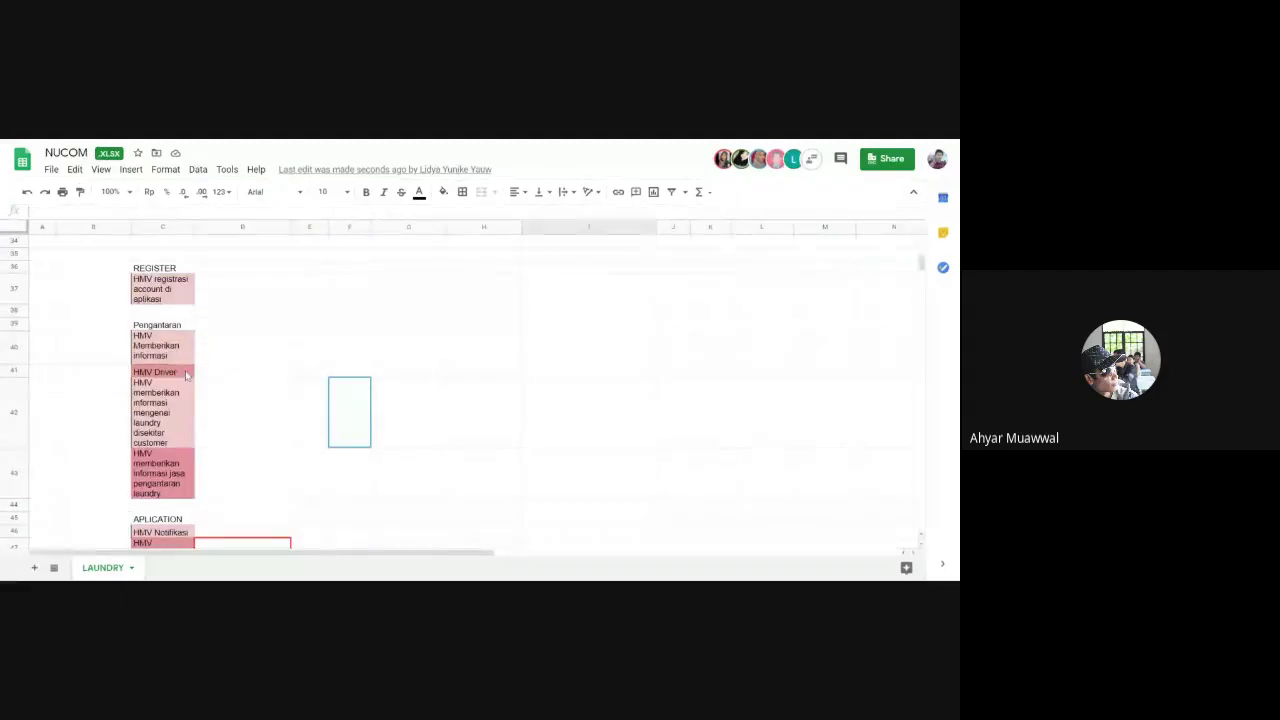
click(163, 288)
scroll(180, 348, up, 3)
click(162, 269)
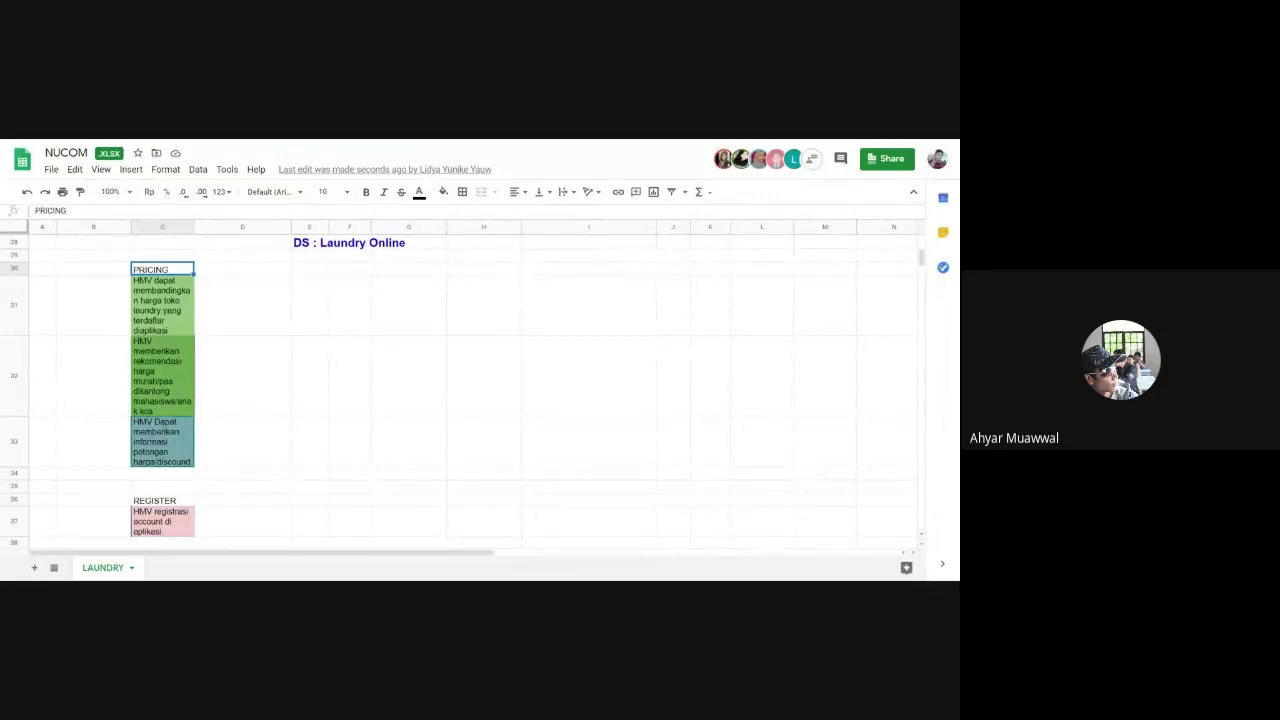
Review the Pengantaran, APLICATION, CUSTOMER and FACILITY headings down the NUCOM sheet in order.
scroll(236, 446, down, 3)
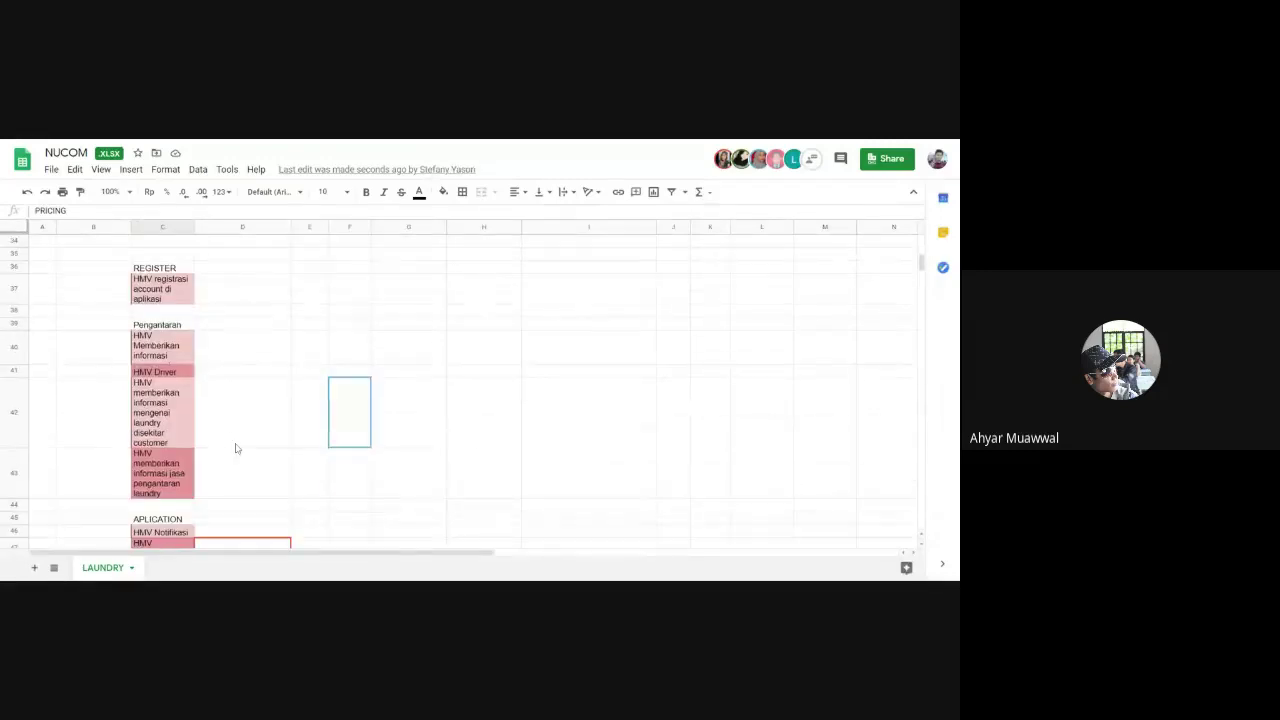
click(157, 324)
scroll(180, 380, down, 3)
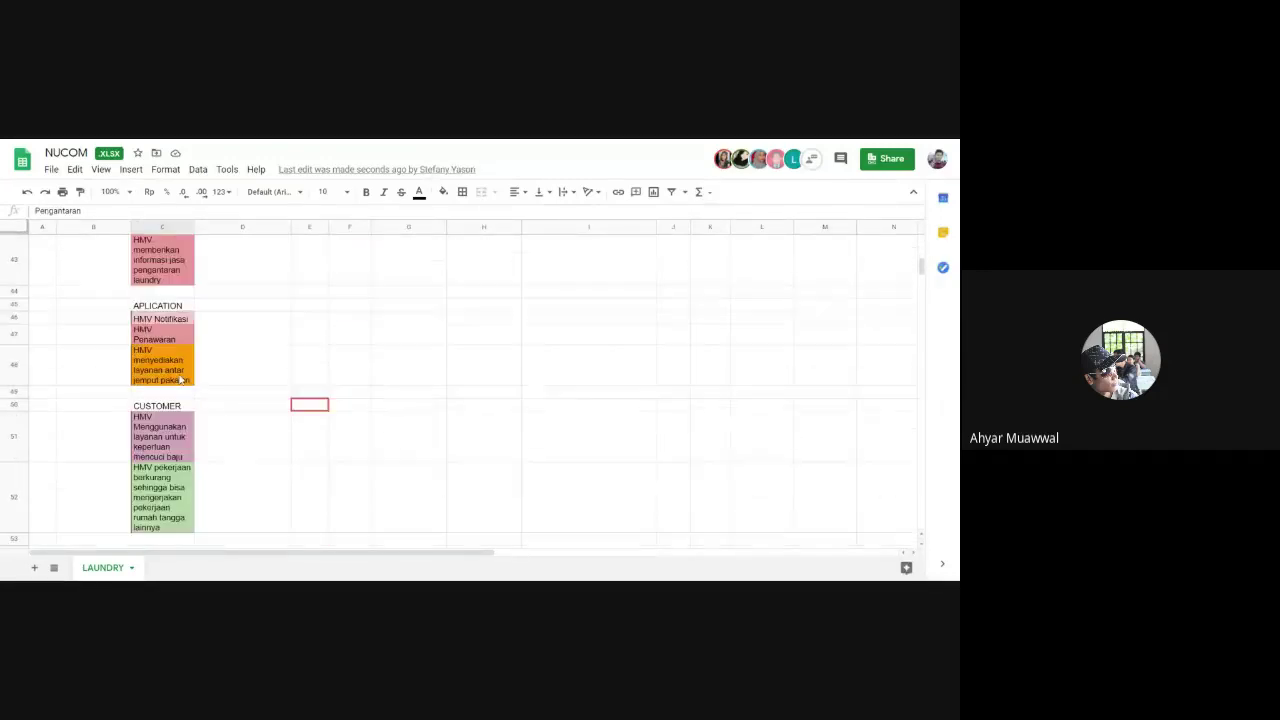
click(162, 308)
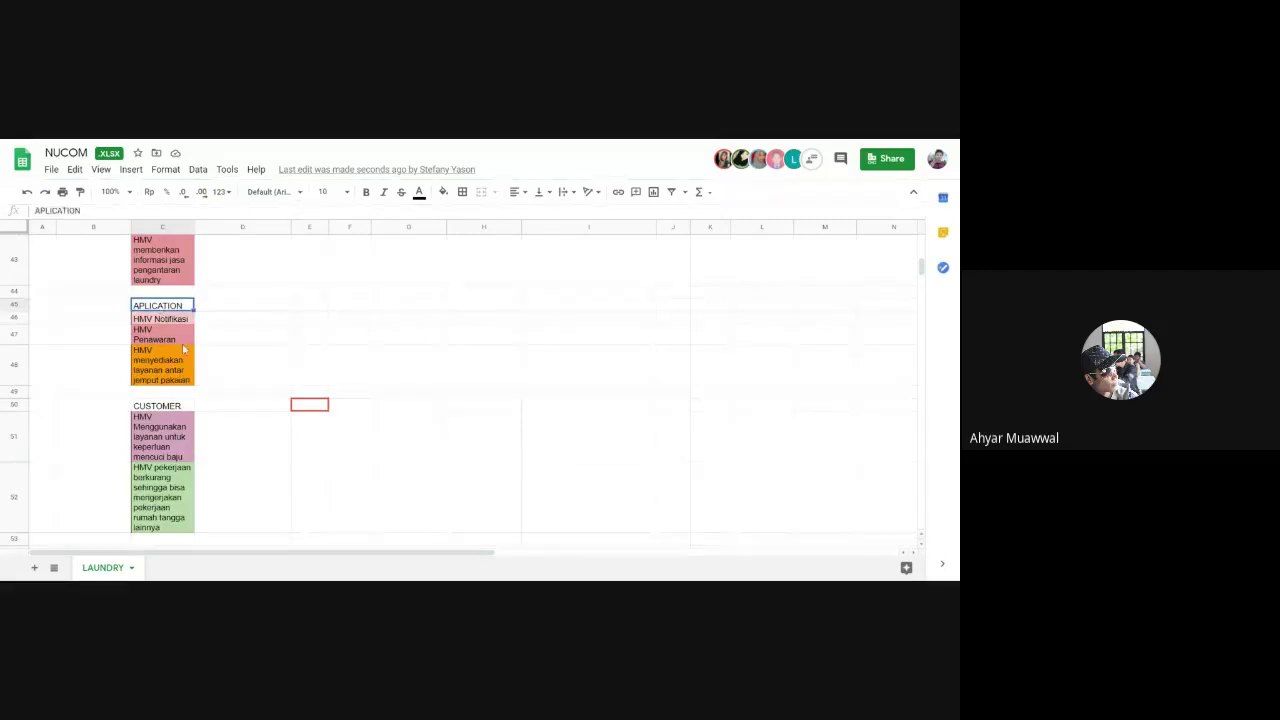
scroll(183, 348, down, 2)
click(160, 314)
scroll(215, 428, down, 2)
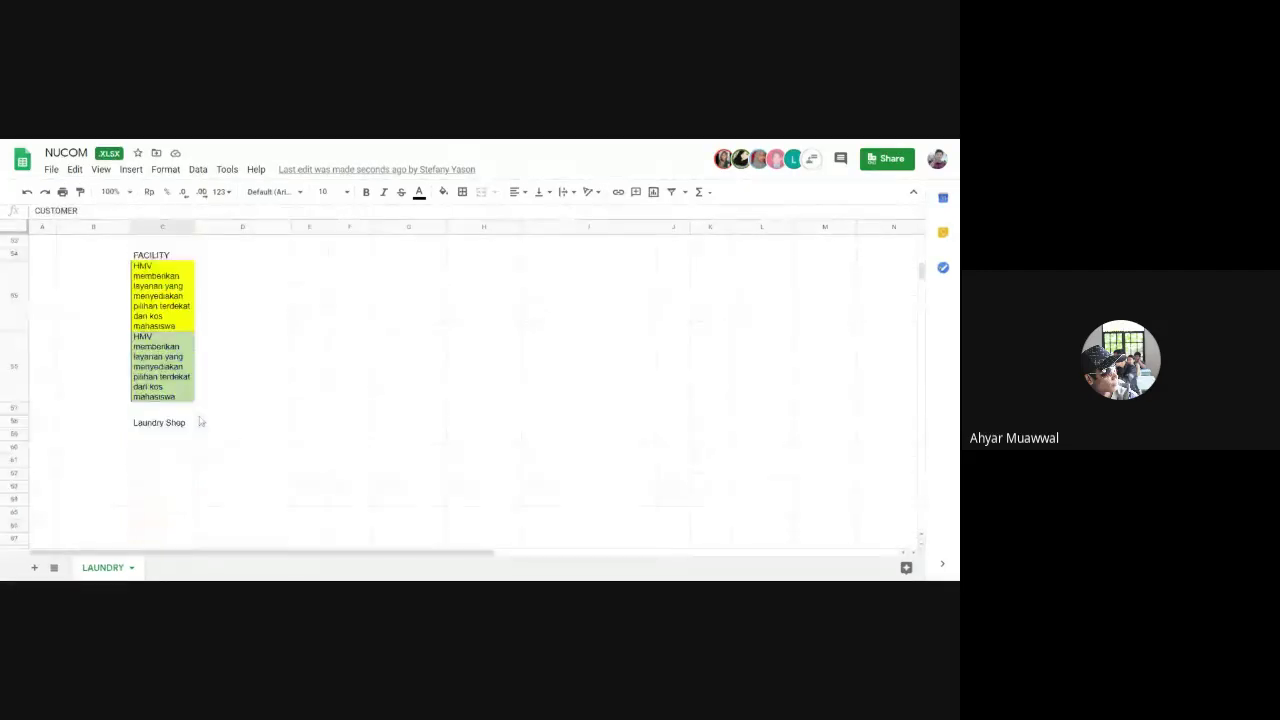
click(165, 256)
Review the NUCOM sheet's PRICING statements against the table above and the REGISTER and Pengantaran groups below.
scroll(252, 494, up, 10)
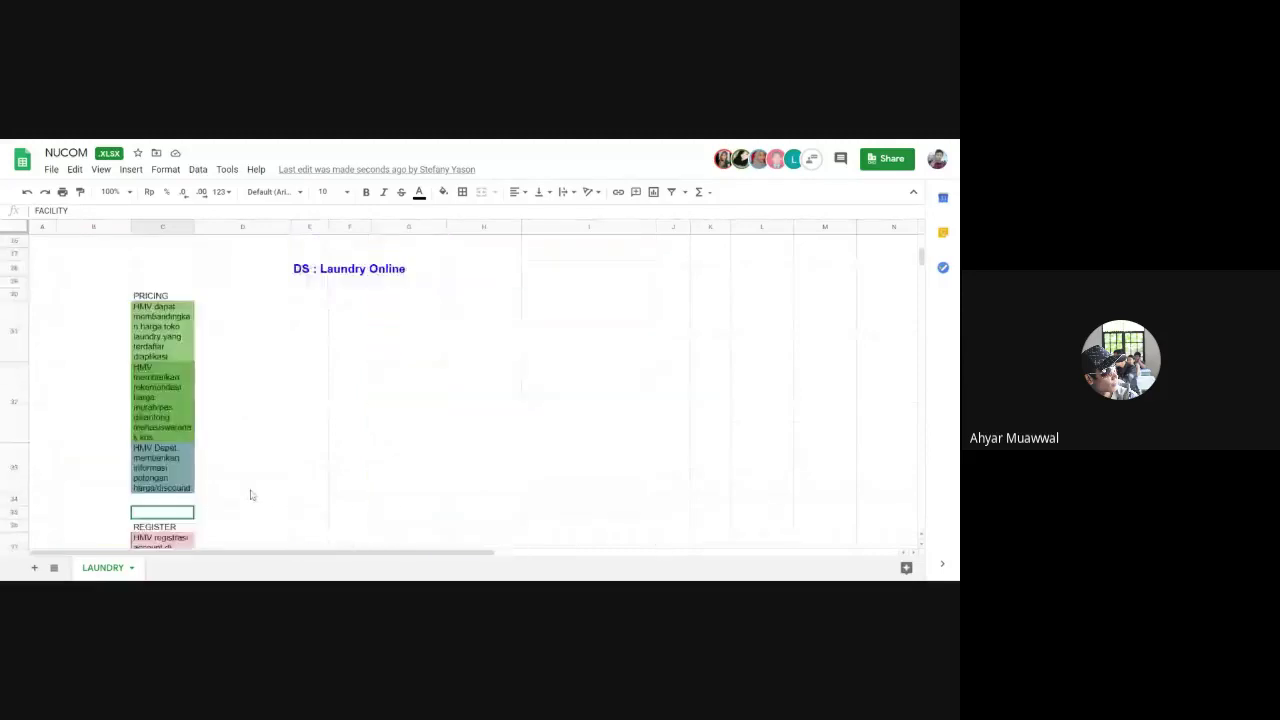
scroll(240, 488, down, 3)
scroll(234, 486, up, 3)
scroll(236, 486, up, 3)
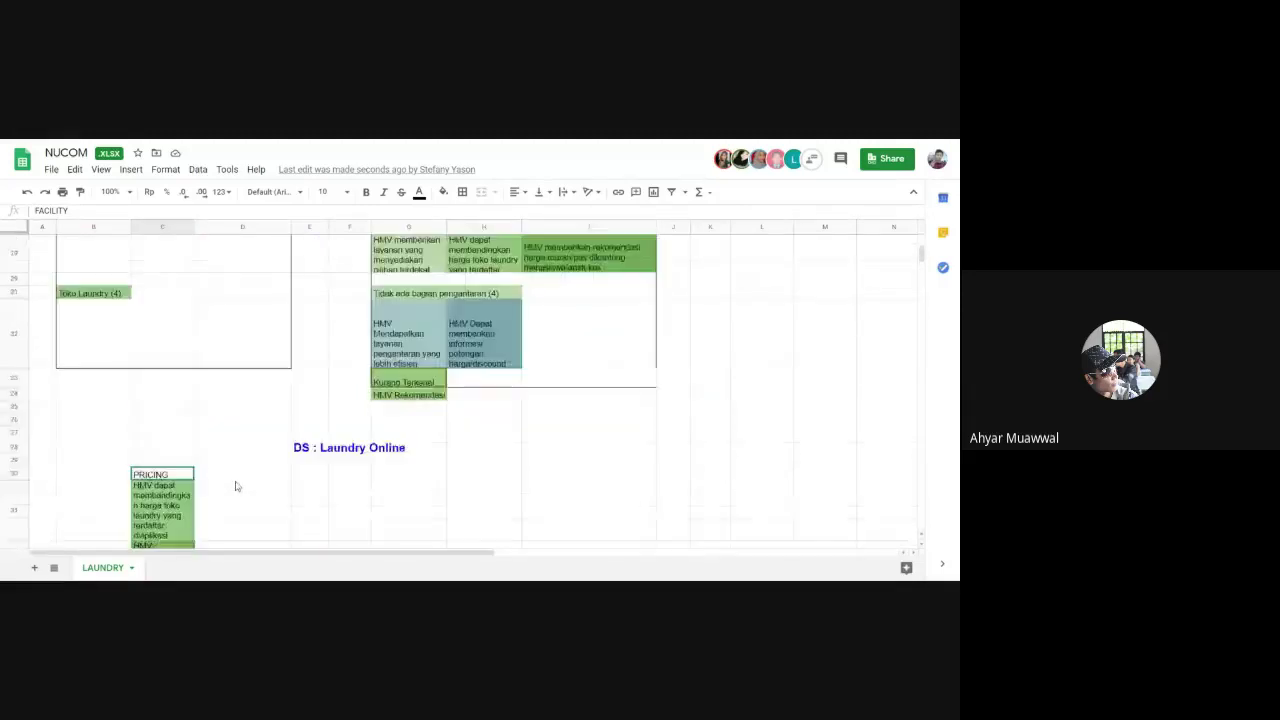
scroll(236, 486, down, 3)
click(170, 358)
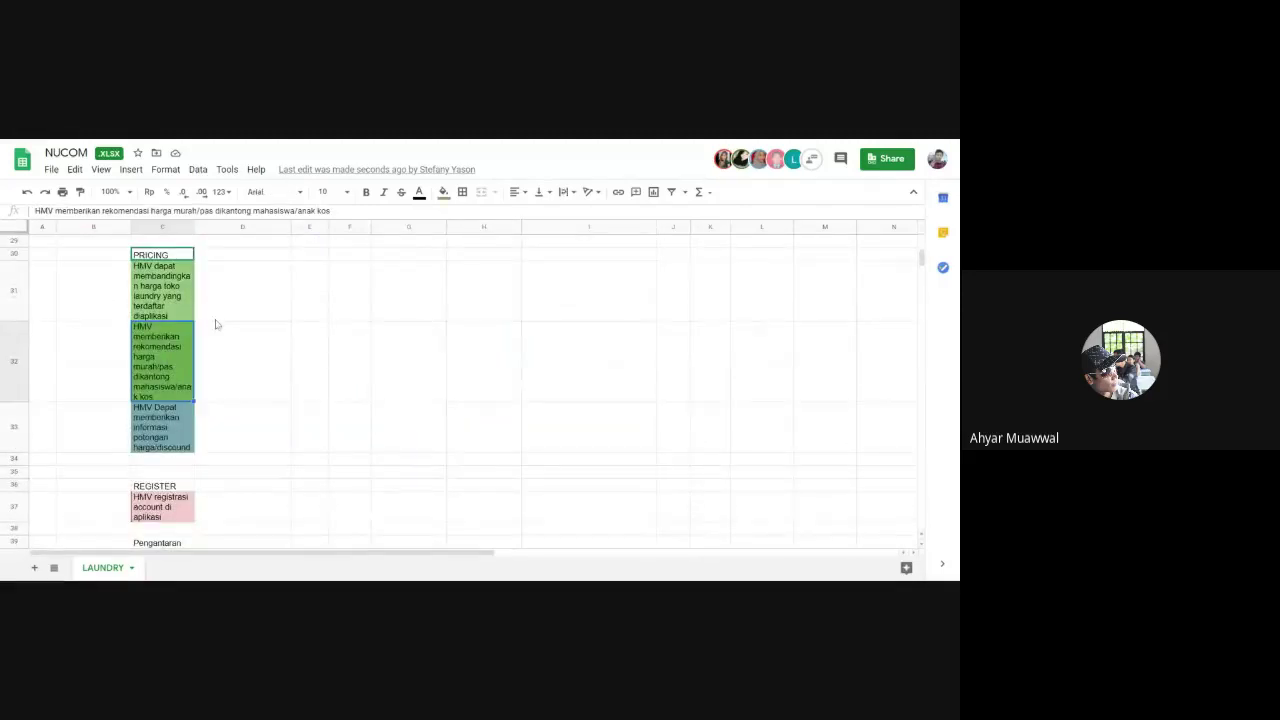
click(240, 300)
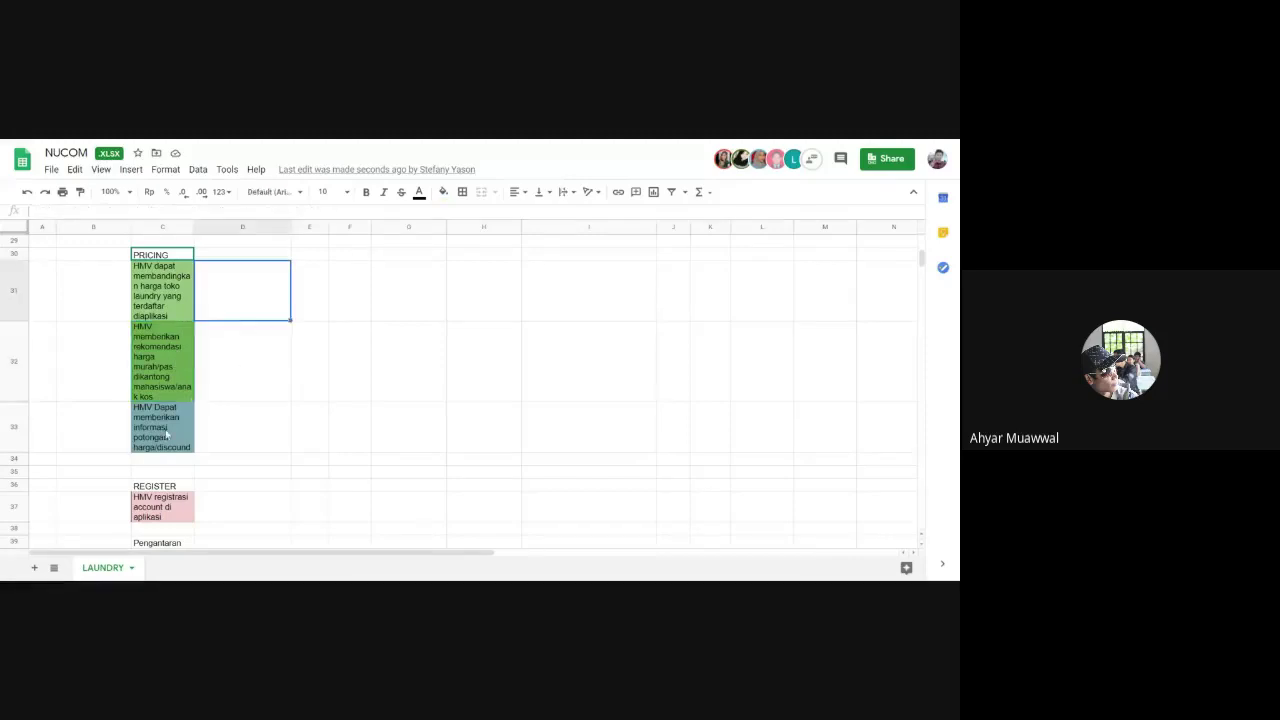
click(317, 303)
scroll(277, 436, down, 2)
scroll(277, 436, down, 2)
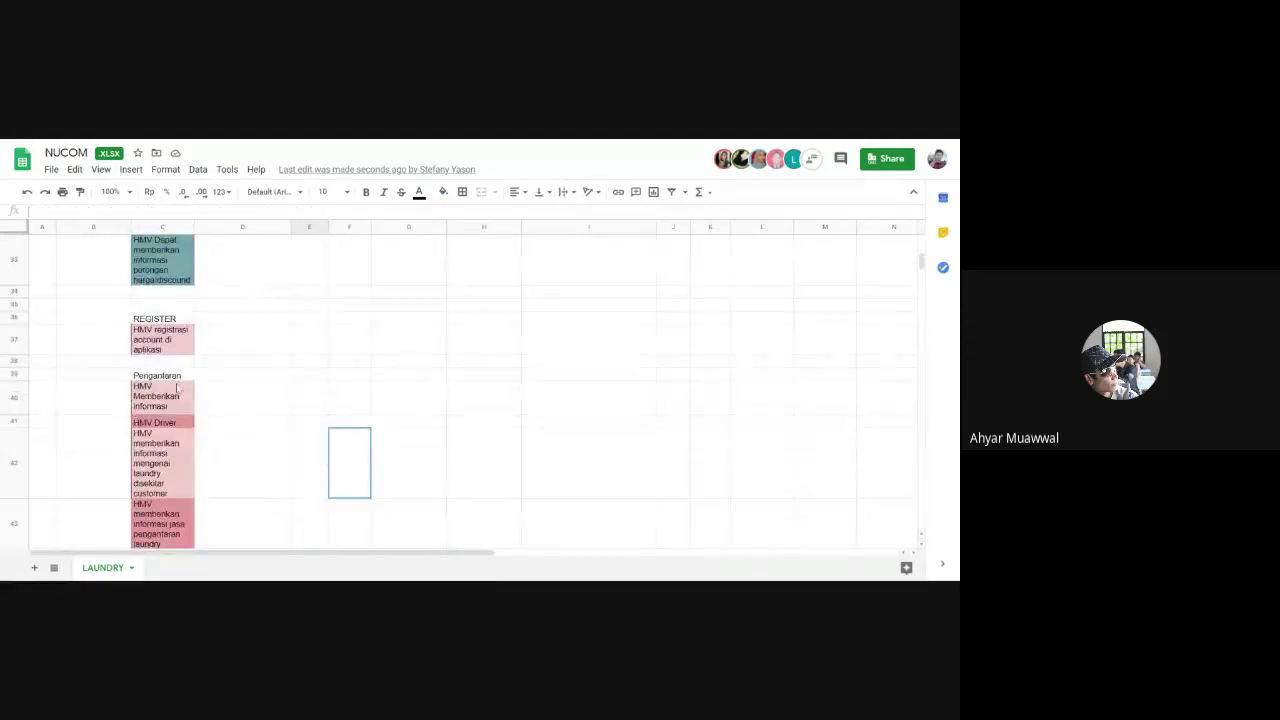
Review the statements under Pengantaran, CUSTOMER and FACILITY in the NUCOM sheet.
click(172, 423)
click(206, 406)
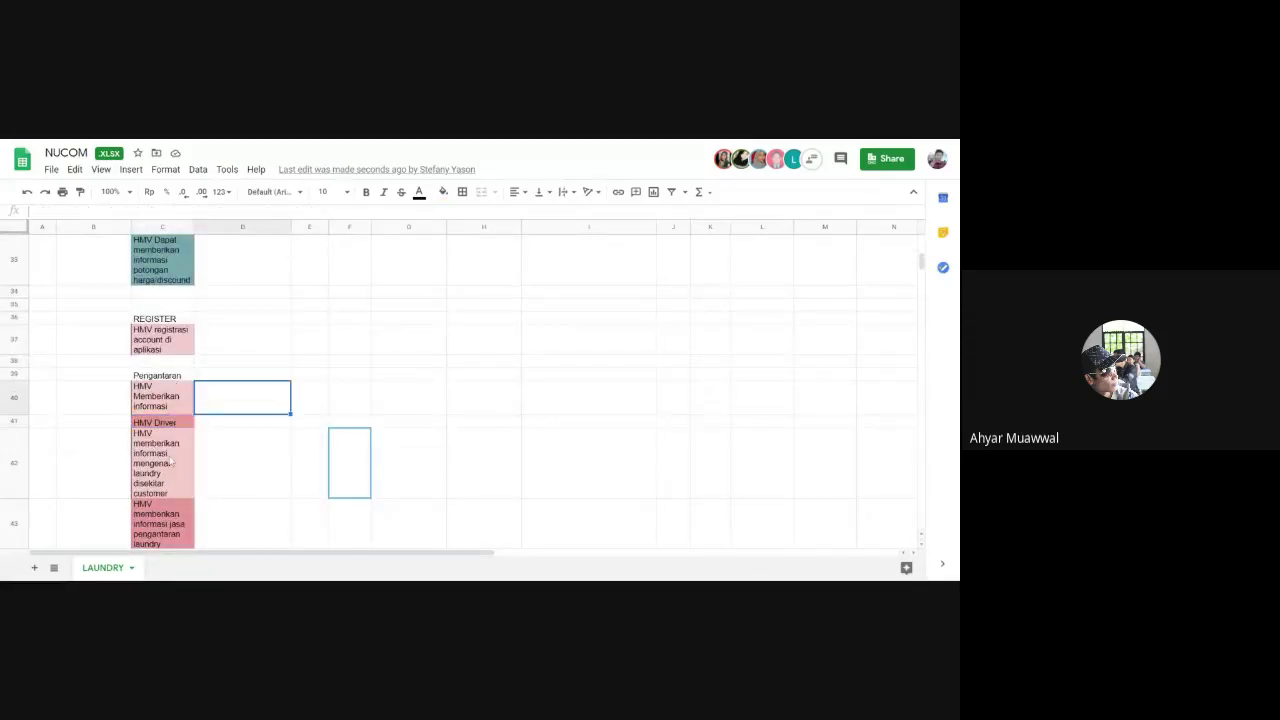
click(170, 462)
click(340, 400)
scroll(316, 409, down, 5)
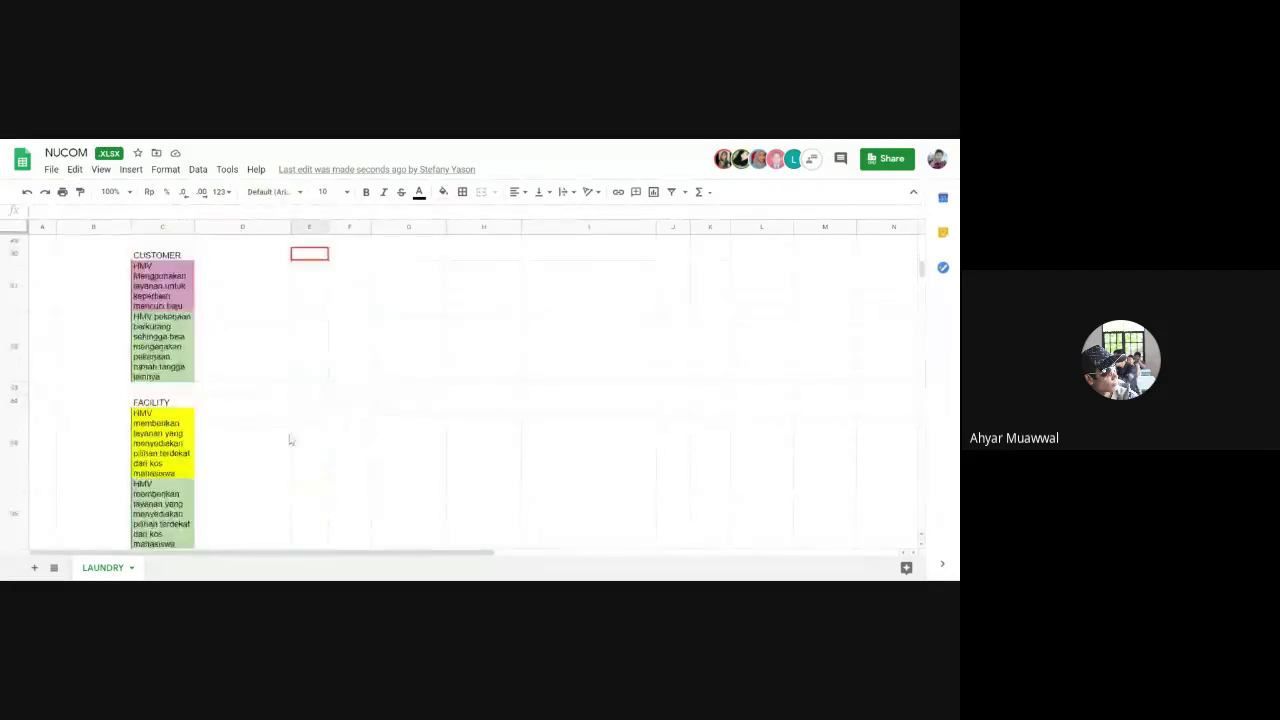
drag(191, 290, 500, 290)
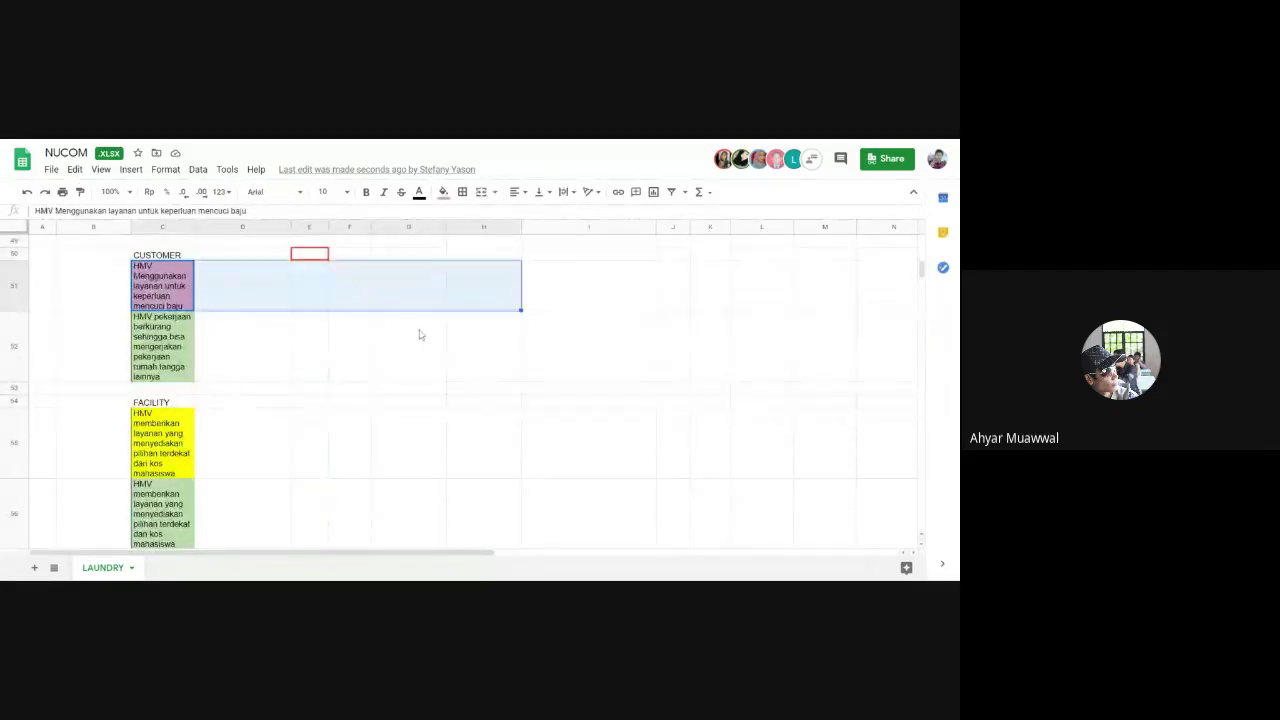
scroll(357, 449, up, 1)
scroll(319, 494, down, 3)
scroll(316, 493, up, 15)
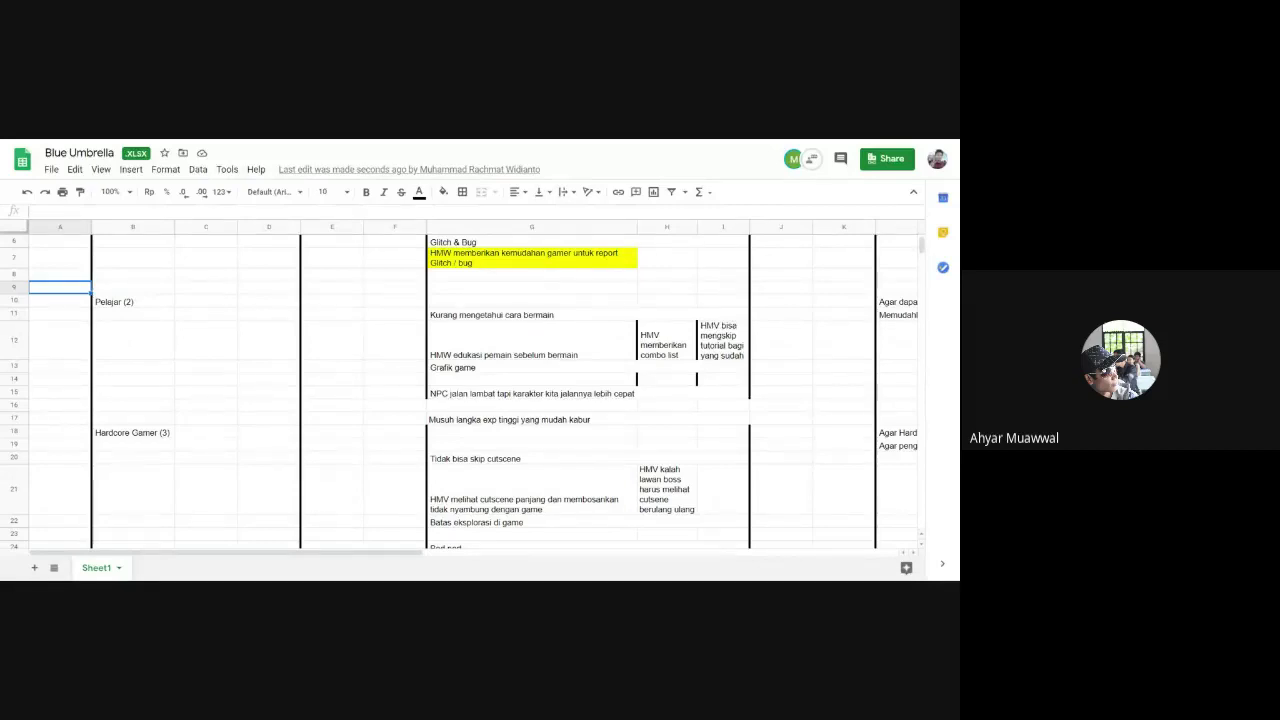
Look over the User and Problem columns in the Blue Umbrella sheet and return to the NUCOM sheet.
scroll(375, 377, down, 10)
scroll(369, 377, up, 15)
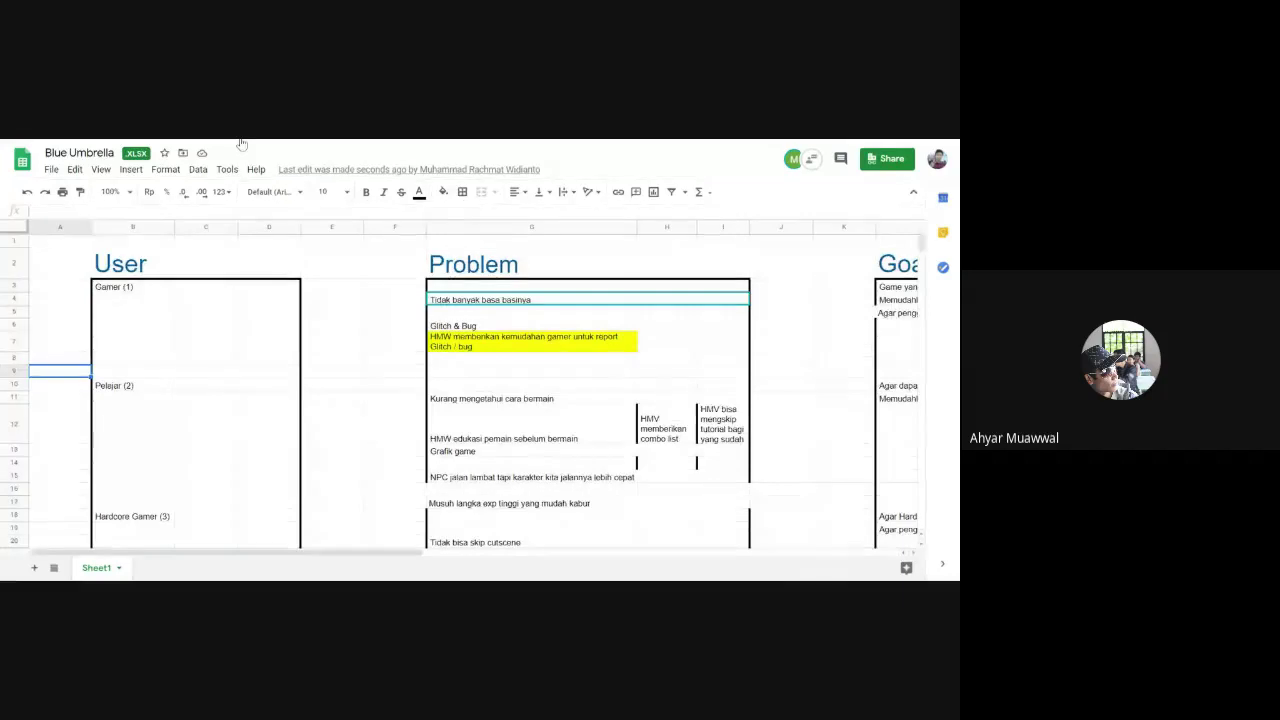
key(ctrl+Tab)
Review the three PRICING statements in the NUCOM sheet one by one against the empty cells beside them.
scroll(270, 254, down, 10)
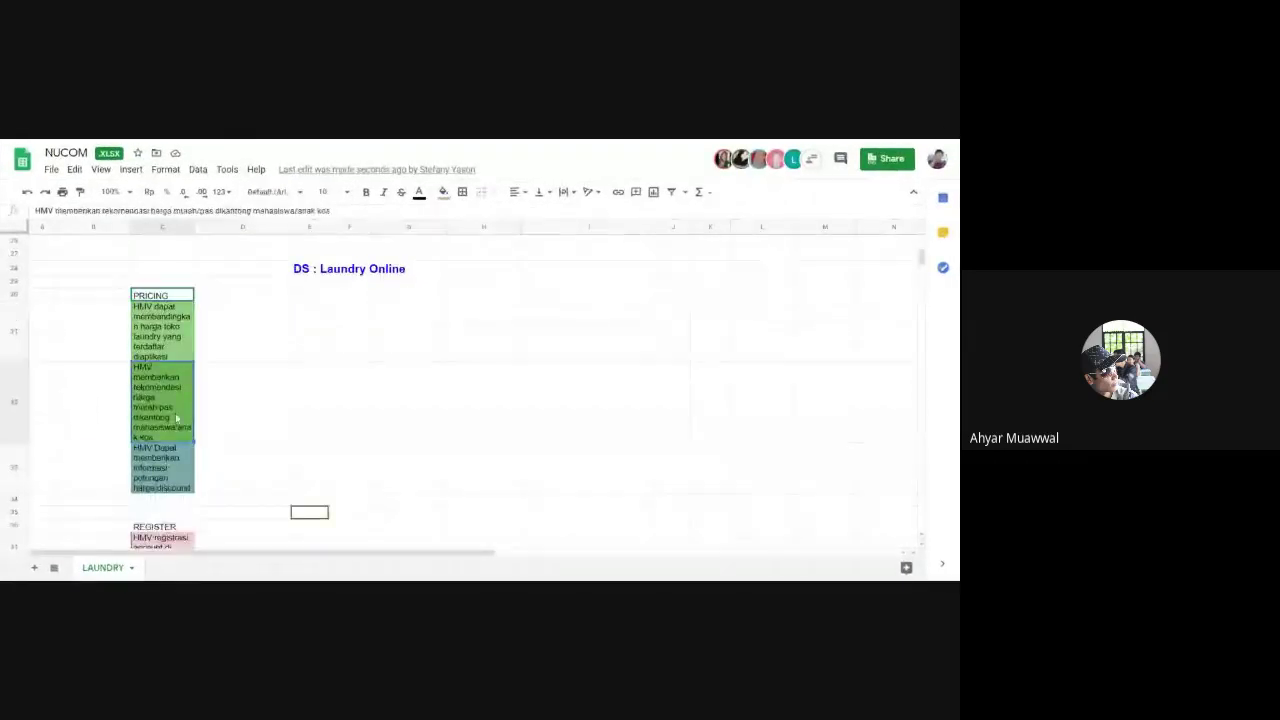
drag(165, 355, 250, 340)
click(311, 346)
click(162, 330)
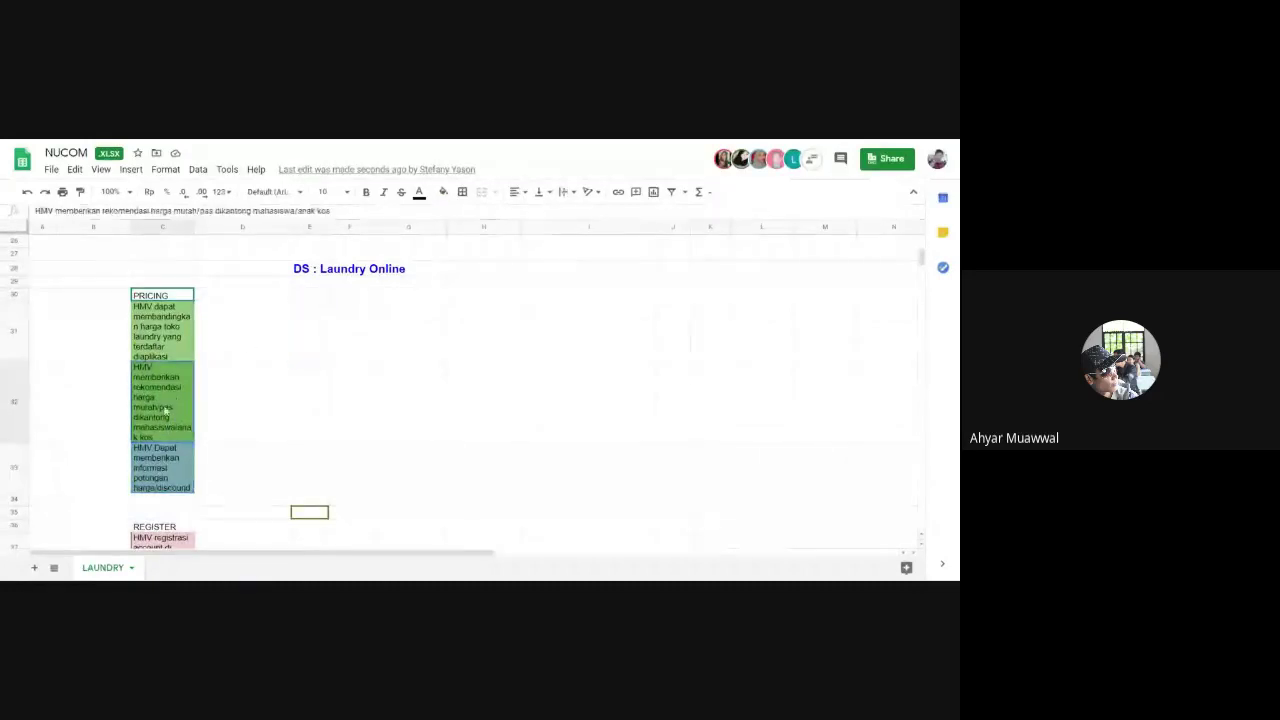
click(250, 346)
click(162, 467)
click(305, 344)
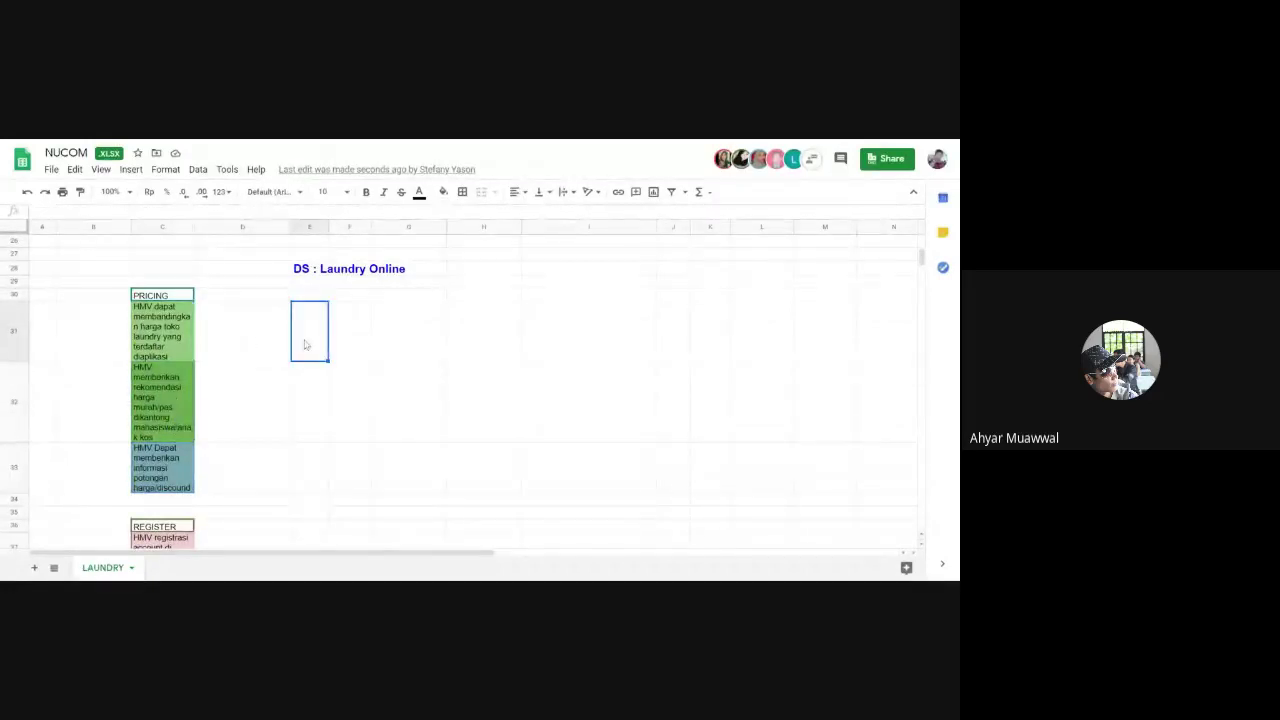
Try to move the second PRICING statement into the column beside the first one.
click(186, 395)
drag(186, 395, 235, 345)
click(254, 386)
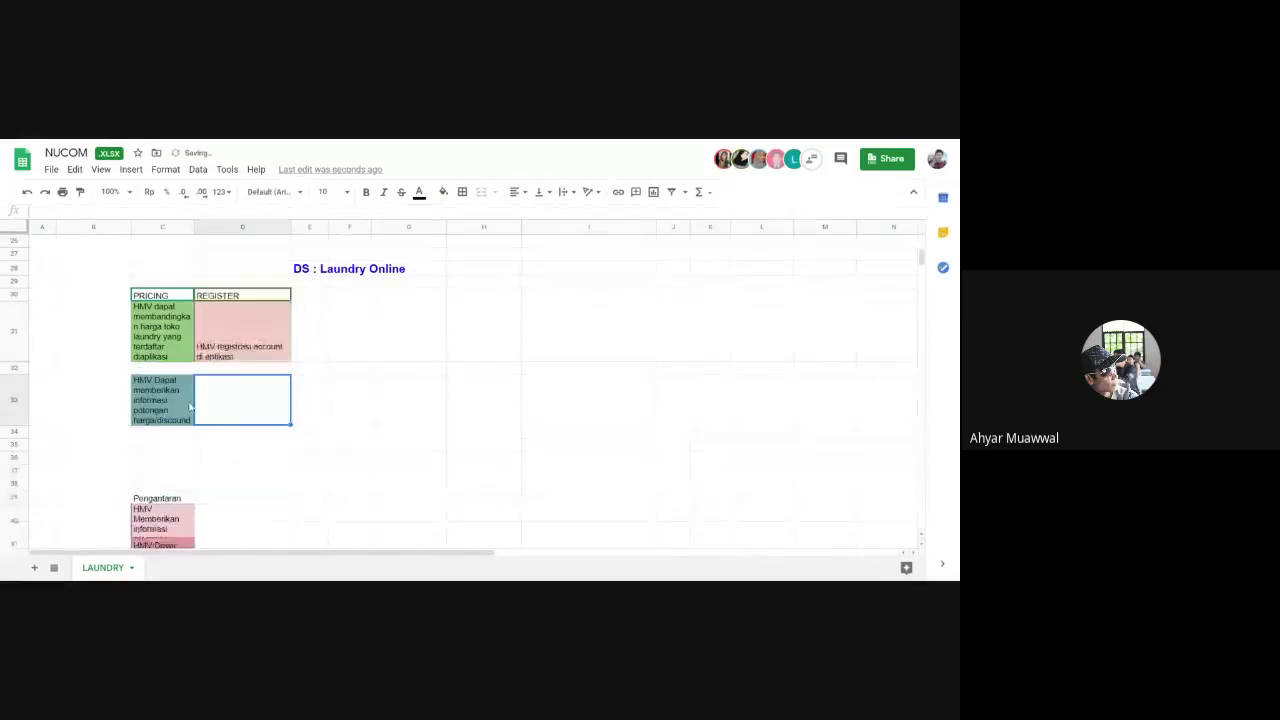
key(Left)
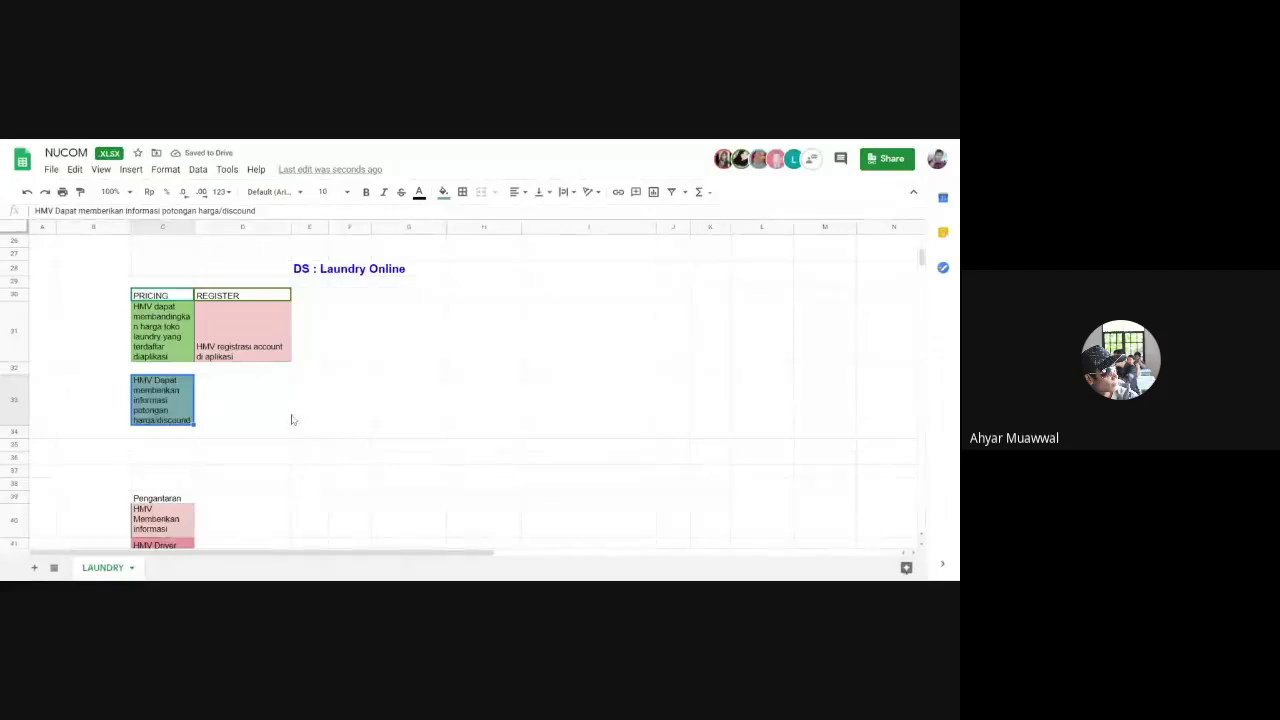
click(275, 428)
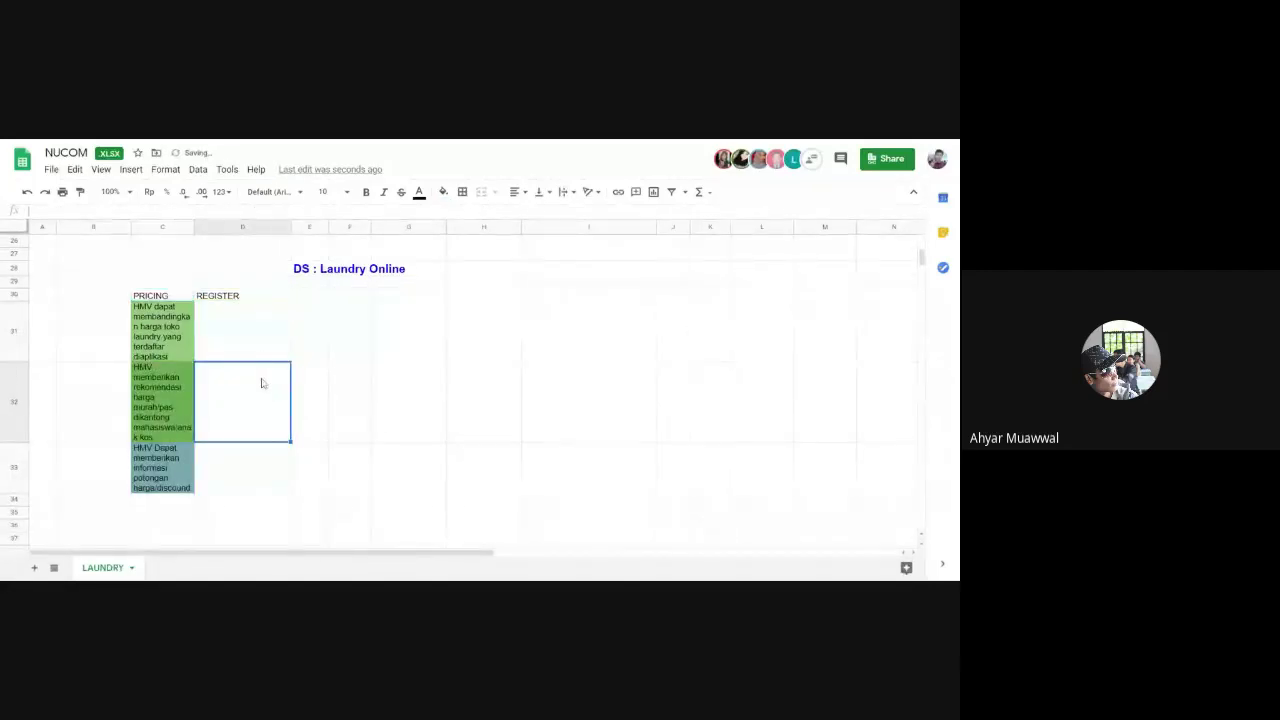
key(ctrl+z)
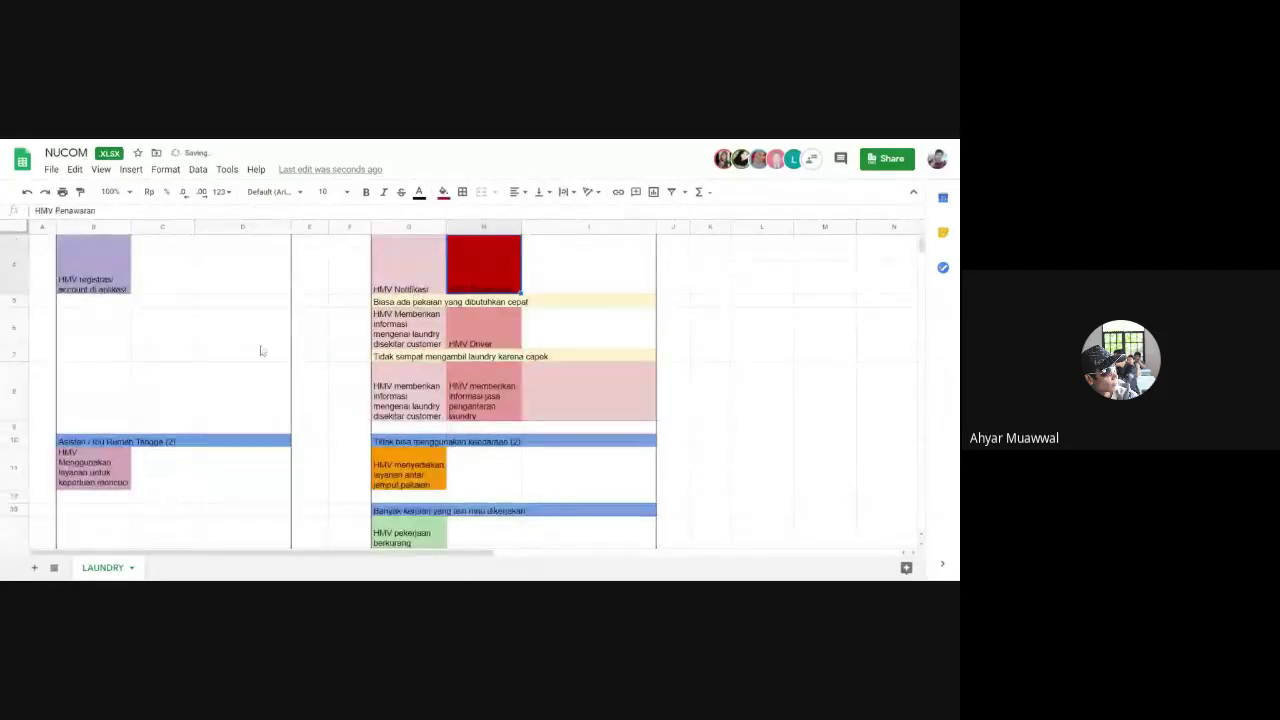
Check the NUCOM sheet's User and Problem table against the theme groups below it, ending at PRICING.
scroll(263, 352, up, 1)
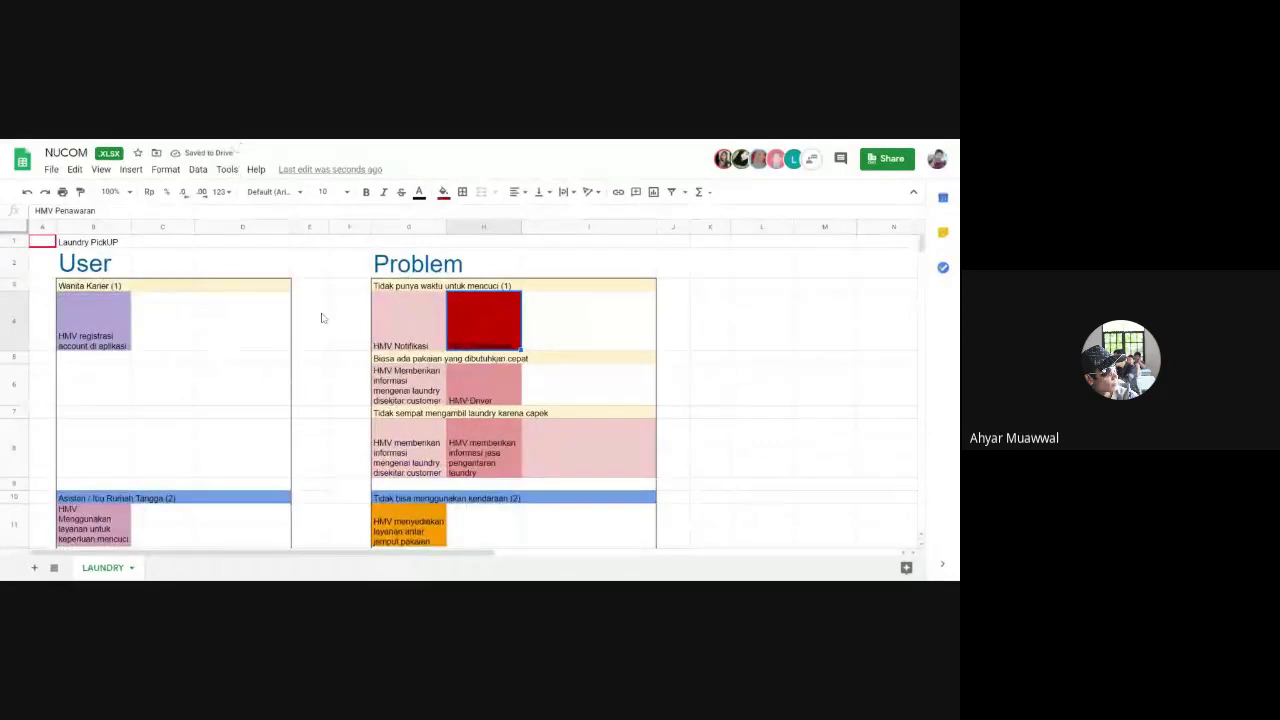
scroll(321, 318, down, 15)
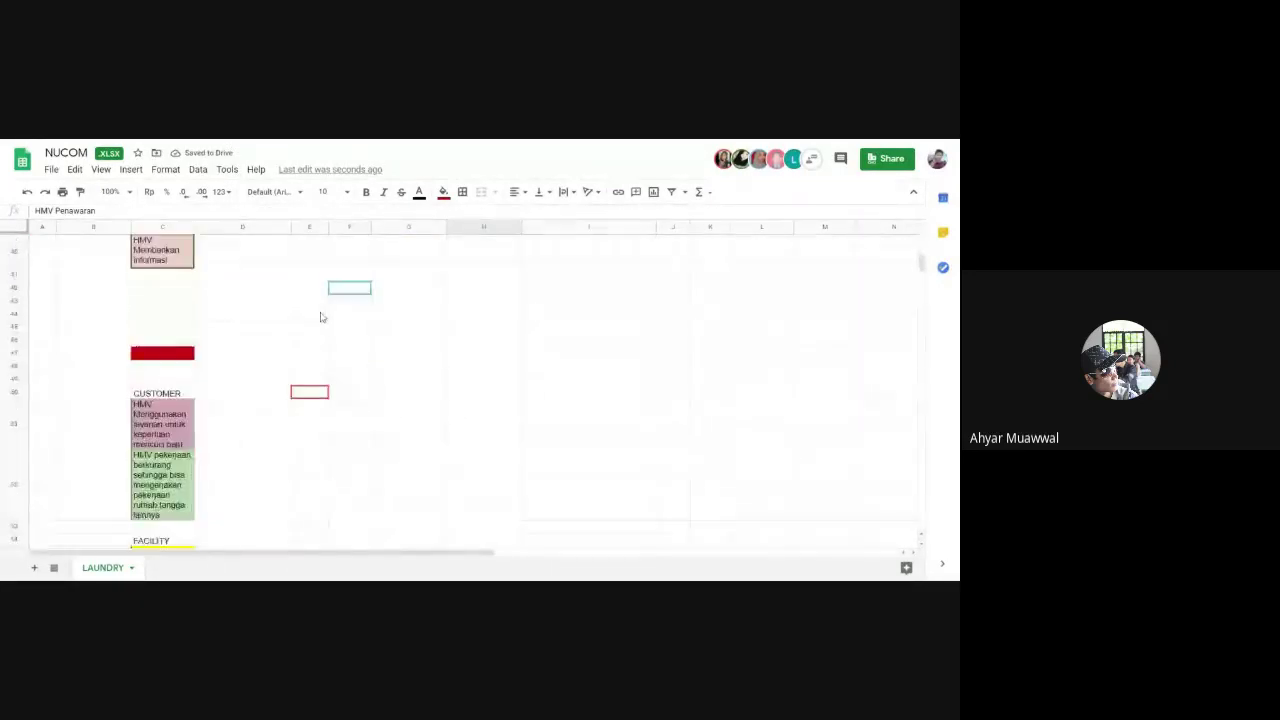
scroll(321, 318, up, 5)
click(170, 360)
click(268, 313)
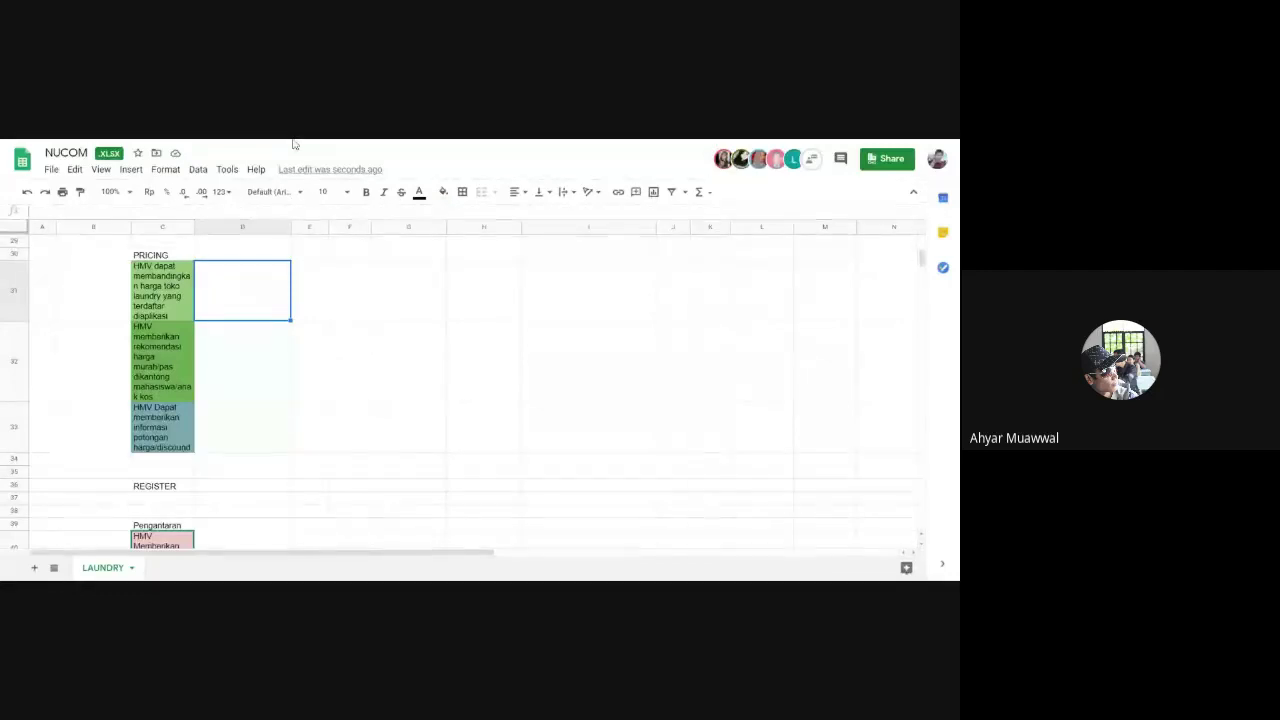
Switch to the Blue Umbrella sheet and examine the Problem statements and the PRICING heading below the table.
scroll(280, 306, down, 10)
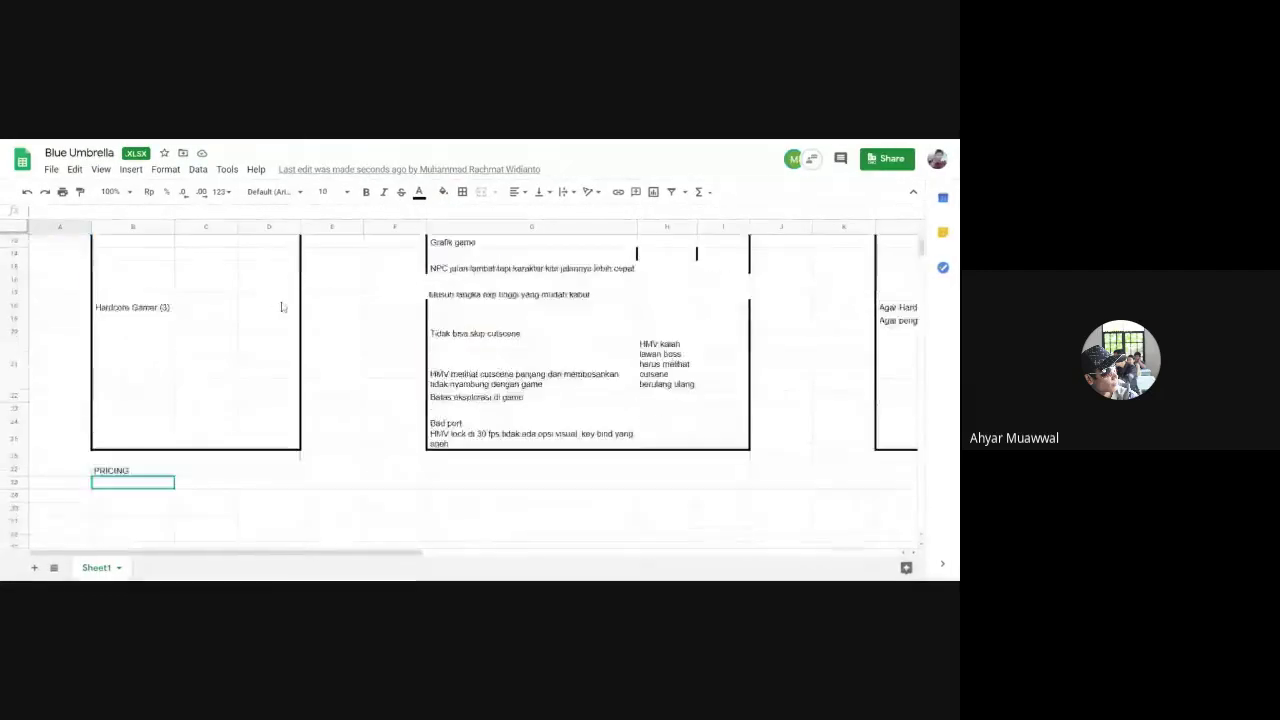
scroll(286, 317, up, 5)
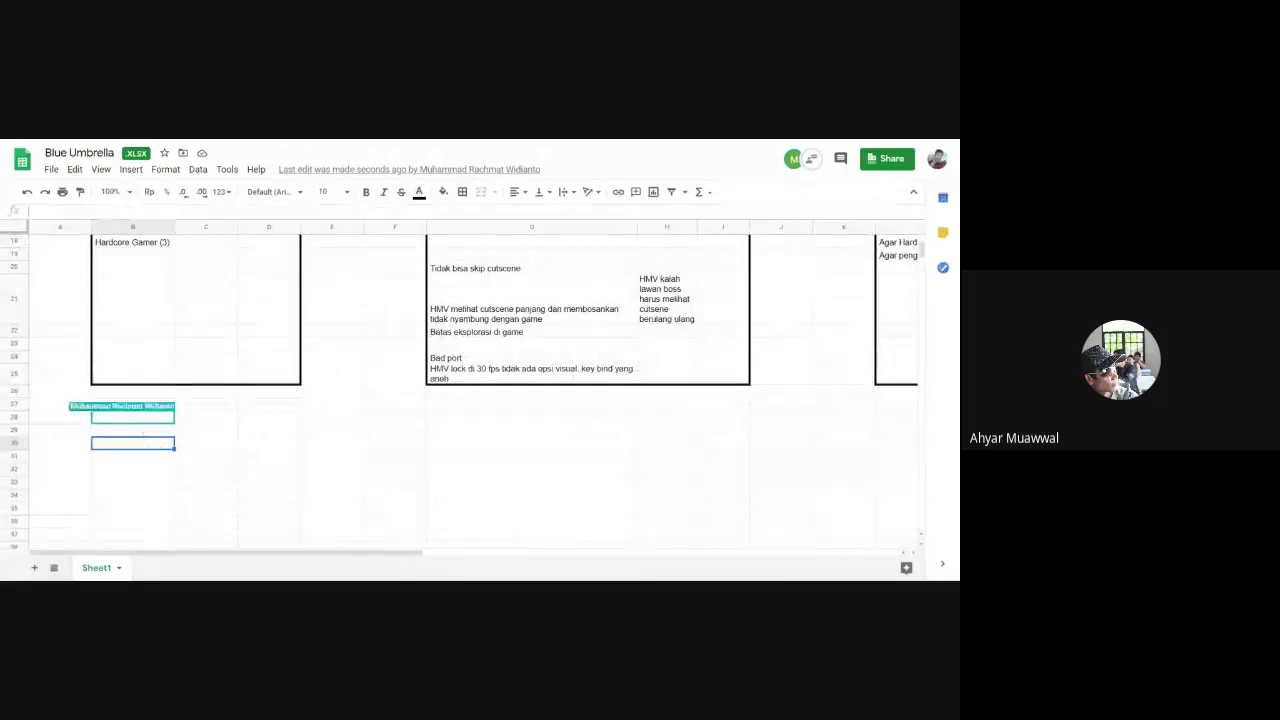
click(252, 474)
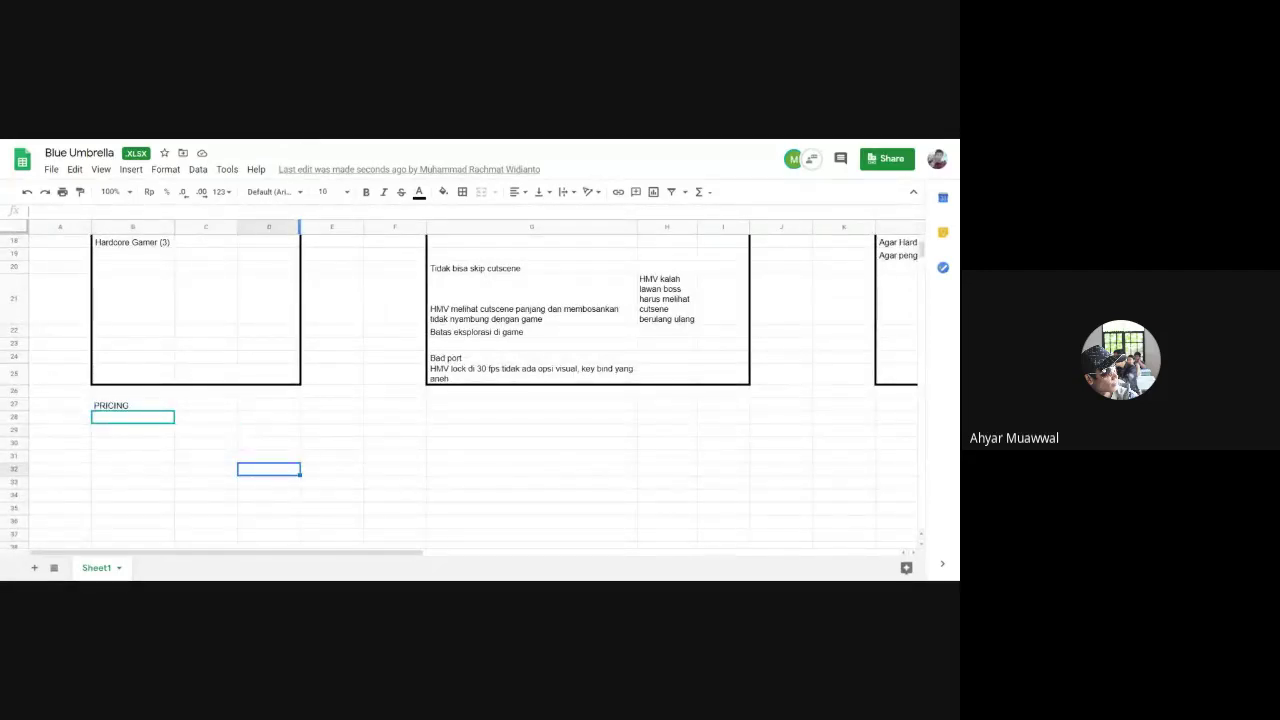
scroll(323, 340, up, 5)
scroll(323, 340, down, 5)
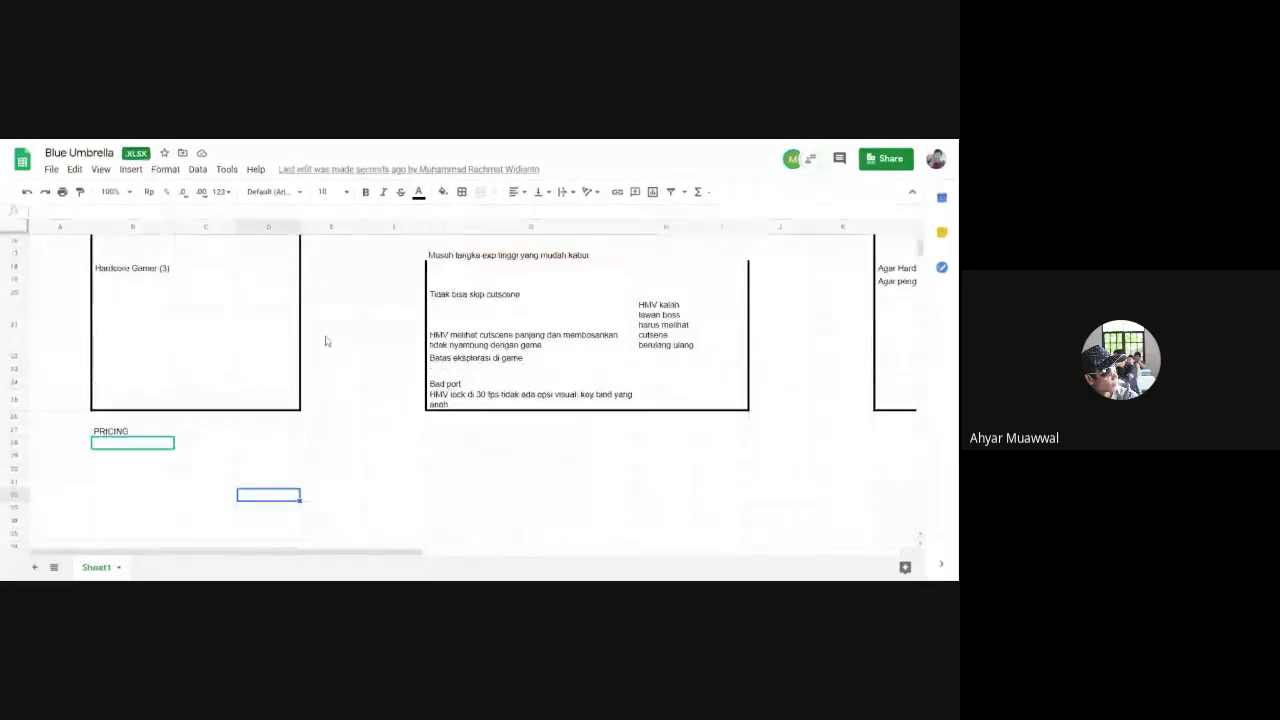
click(372, 430)
click(232, 455)
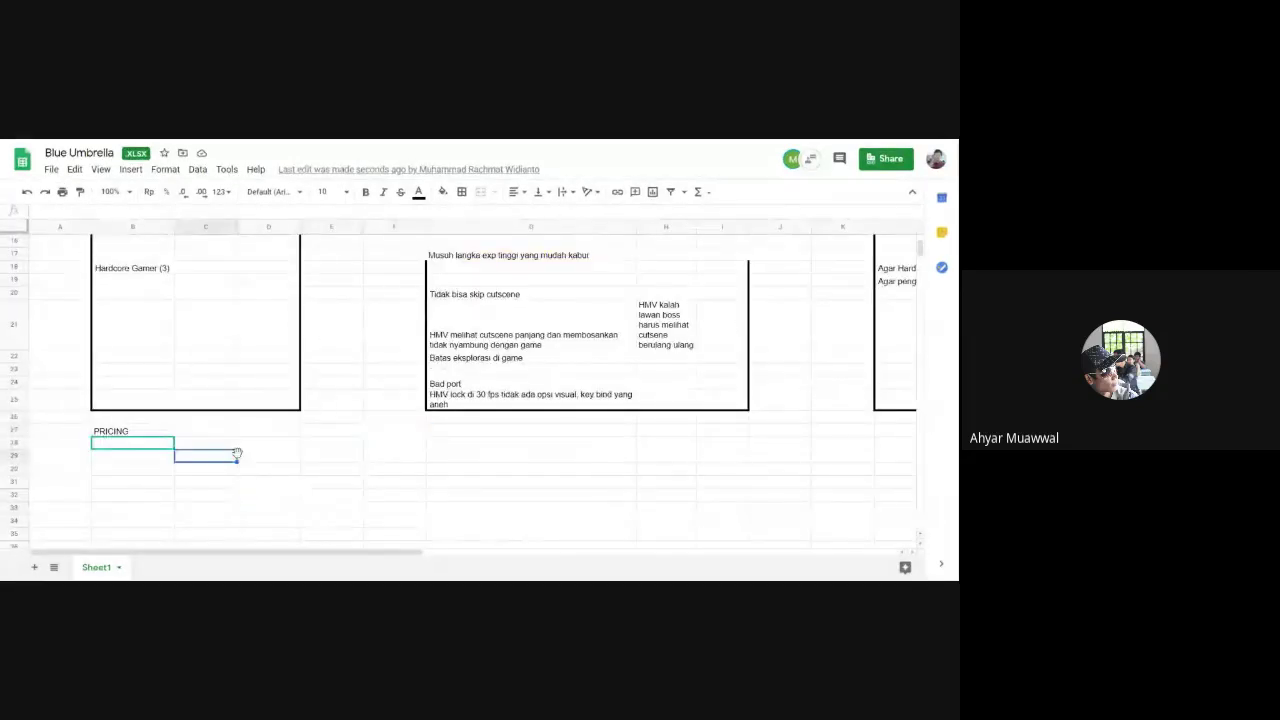
click(266, 430)
click(276, 452)
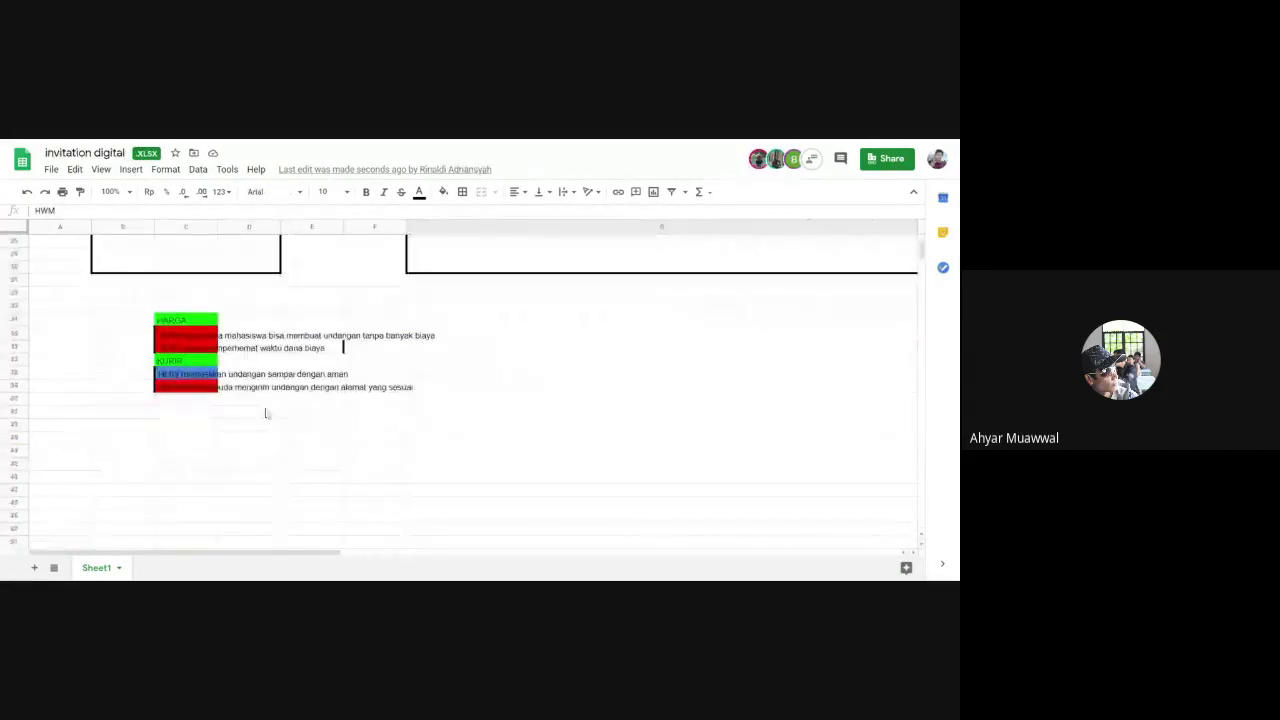
In the invitation digital sheet, make row 35, which holds the first HARGA statement, taller.
click(249, 447)
click(194, 402)
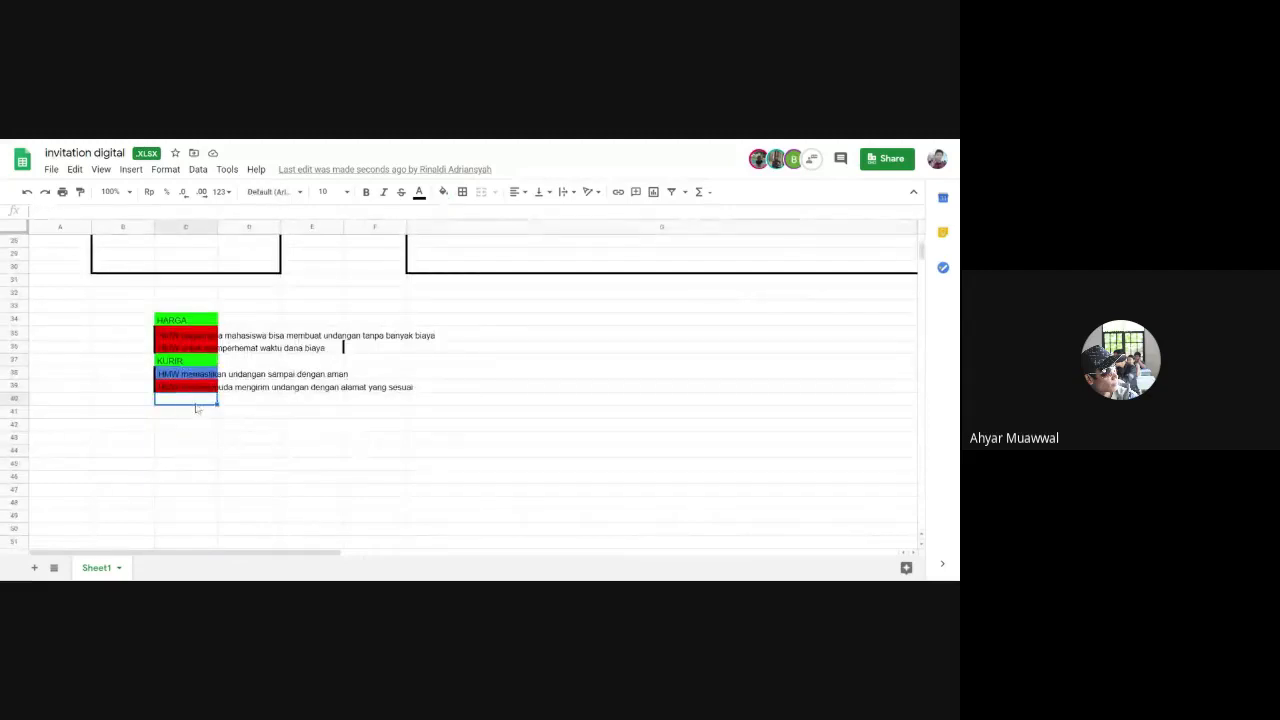
click(198, 338)
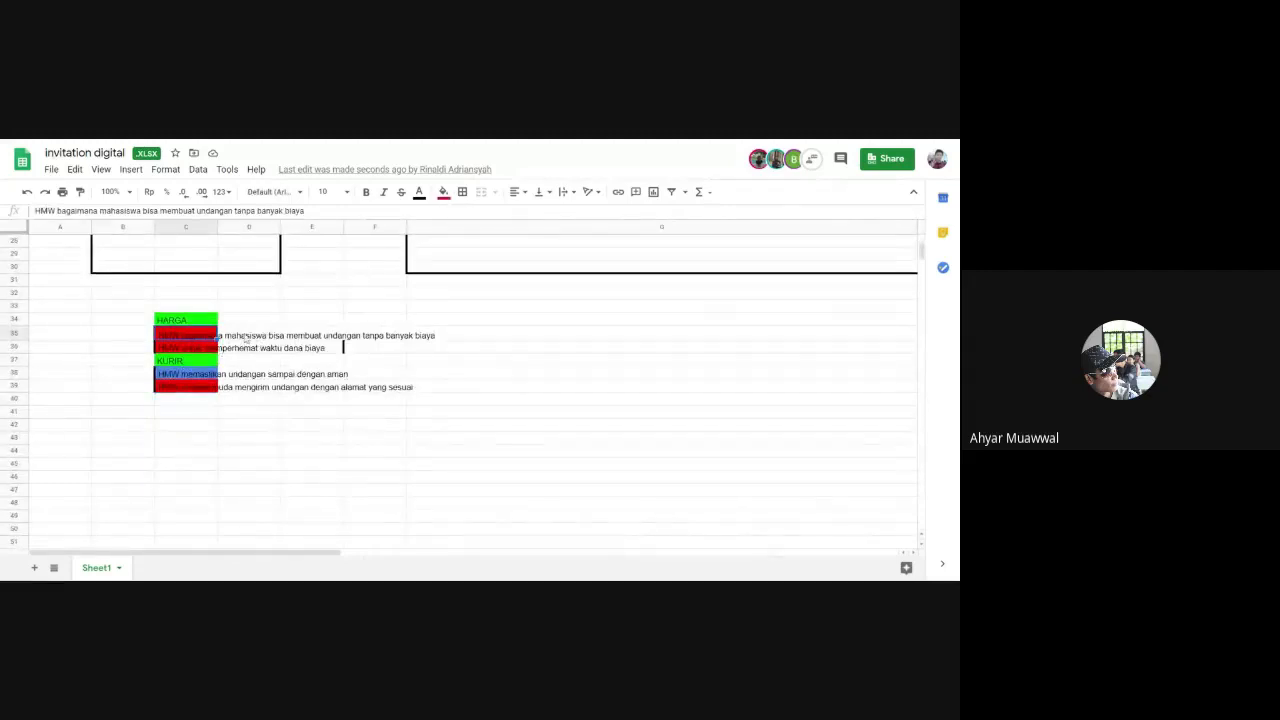
click(245, 339)
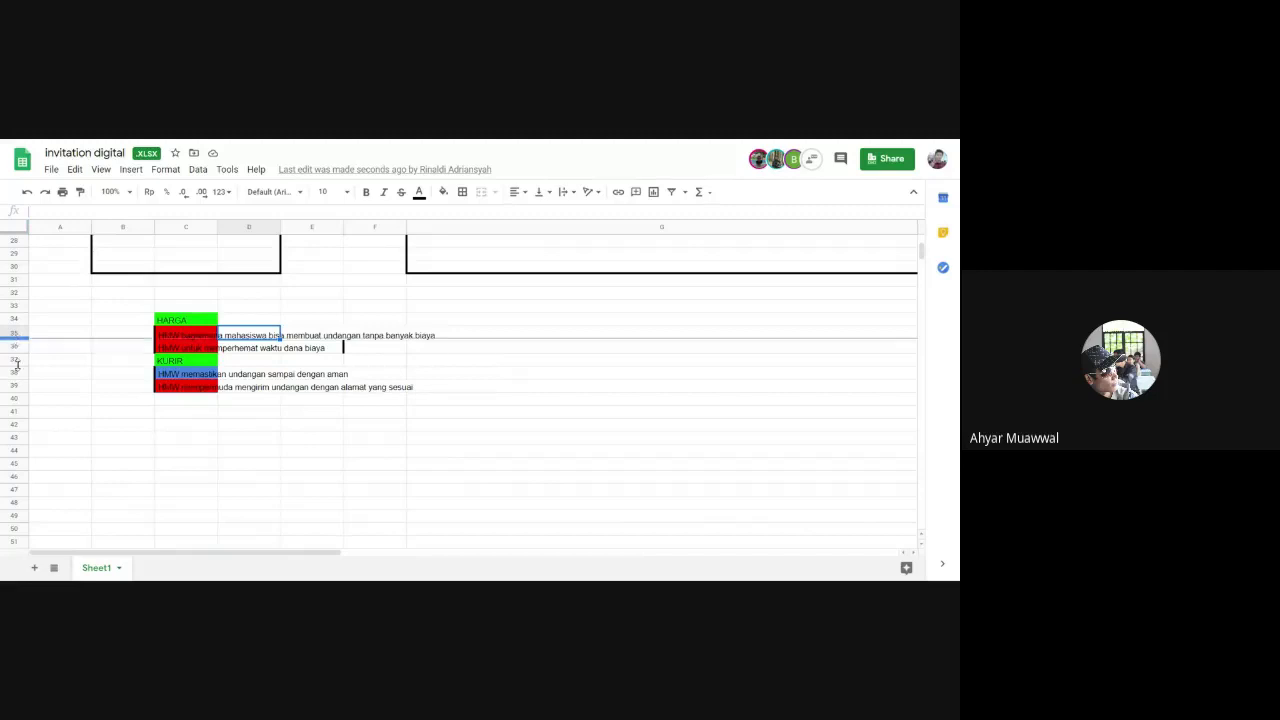
drag(17, 364, 17, 393)
Move the statement "HMW untuk memperhemat waktu dana biaya" to cell D35, beside the first HARGA statement.
click(188, 401)
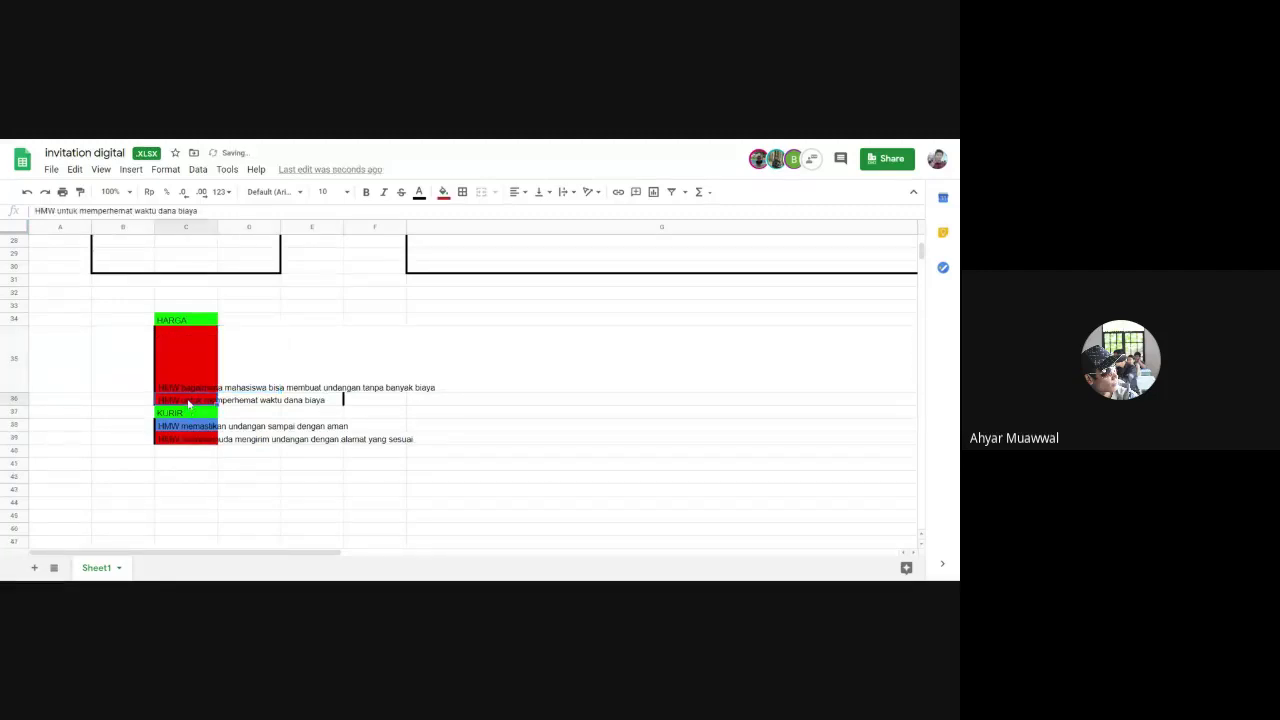
click(243, 363)
click(207, 404)
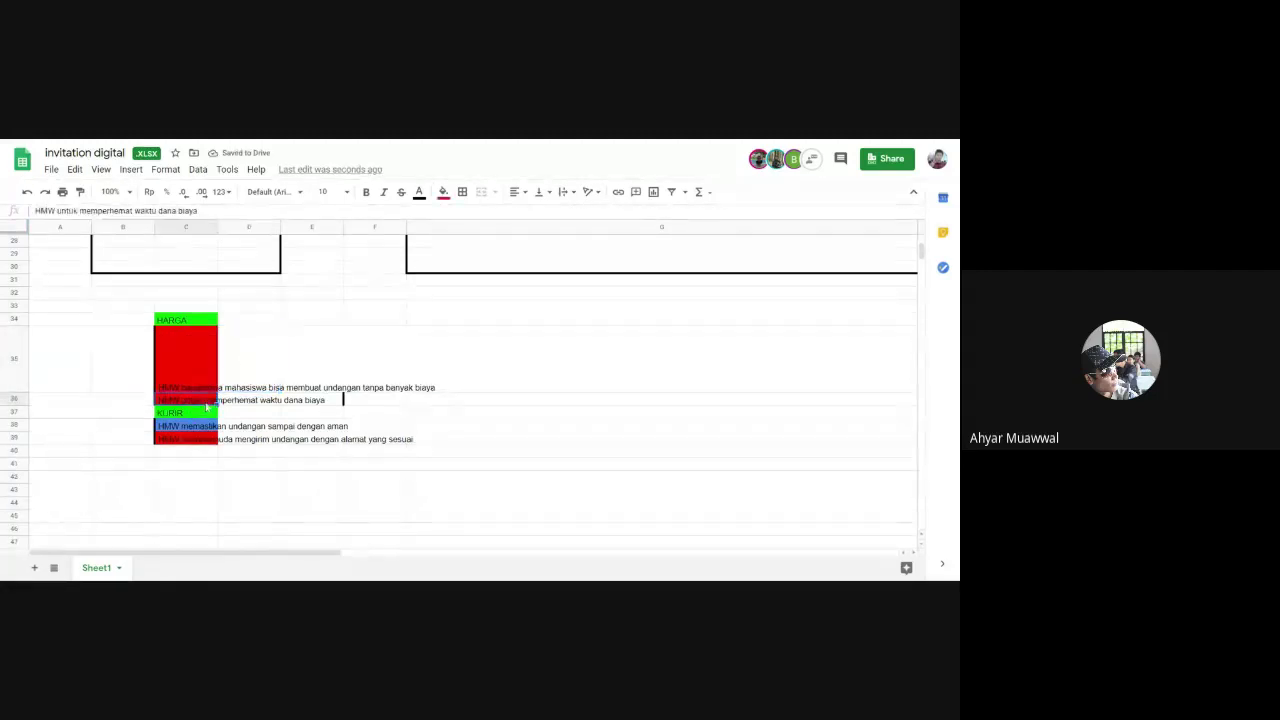
drag(207, 404, 249, 345)
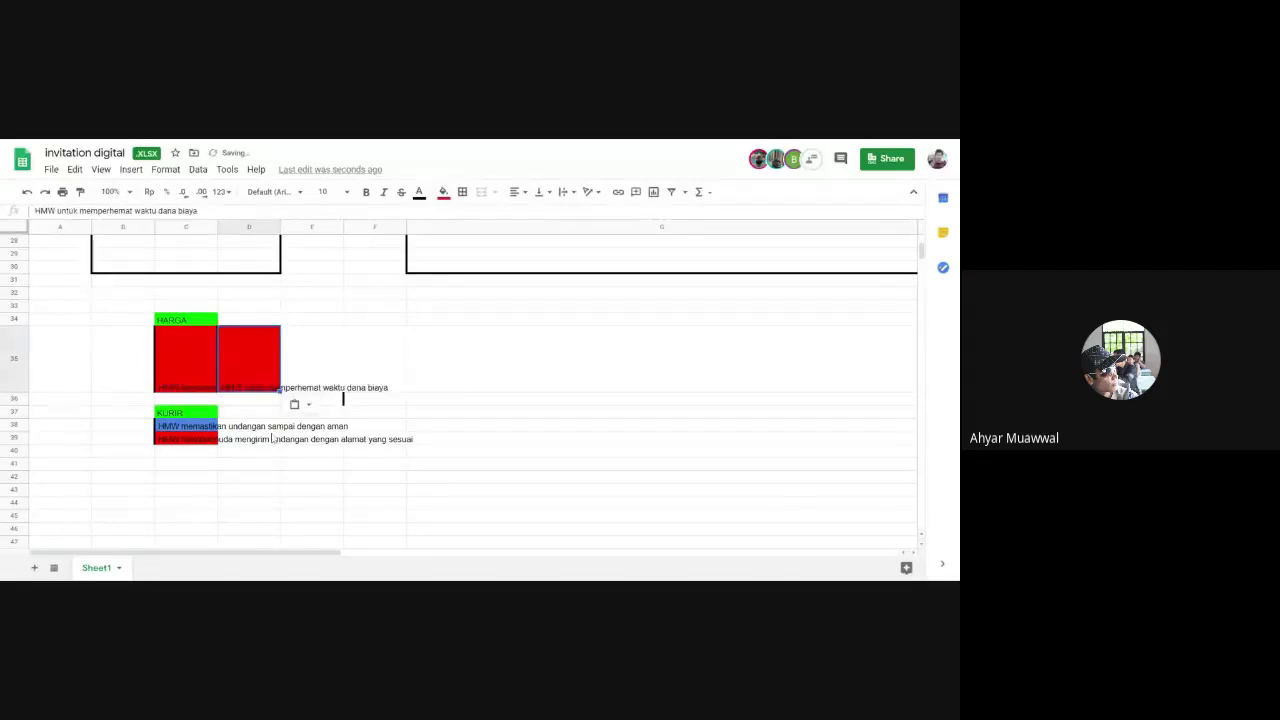
Wrap the text of both HARGA statements in cells C35 and D35.
click(197, 371)
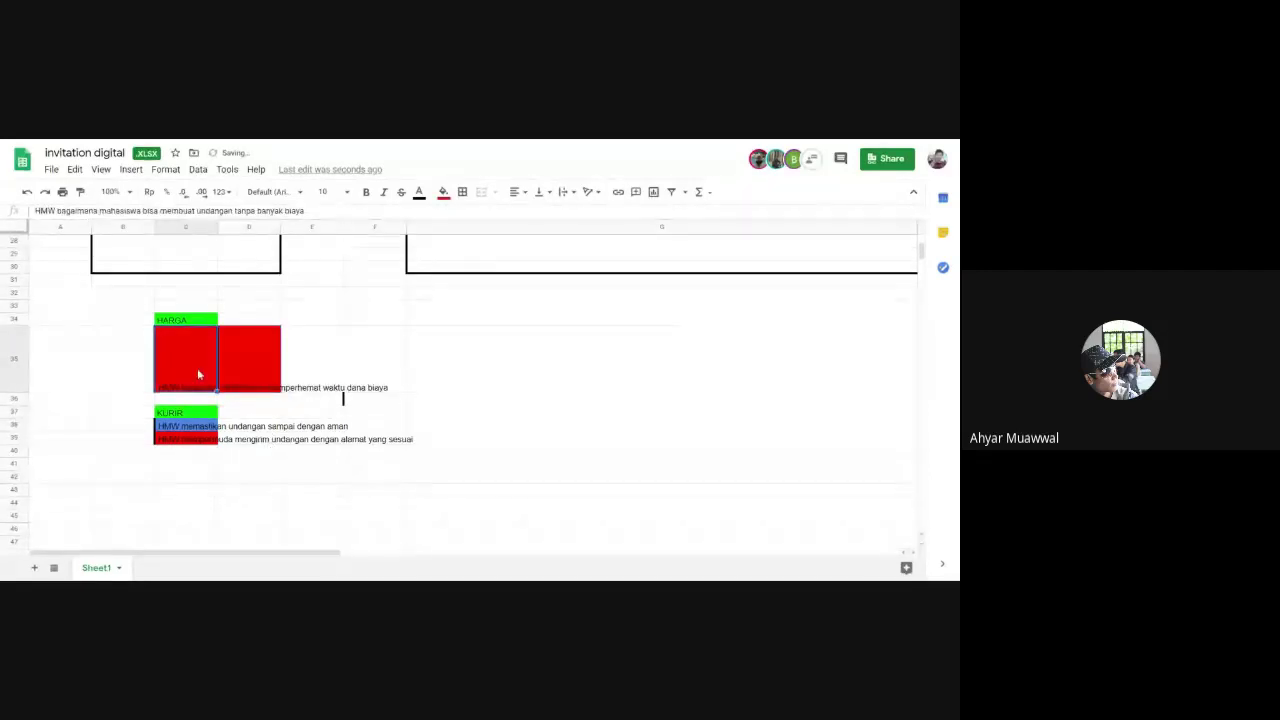
click(578, 192)
click(577, 214)
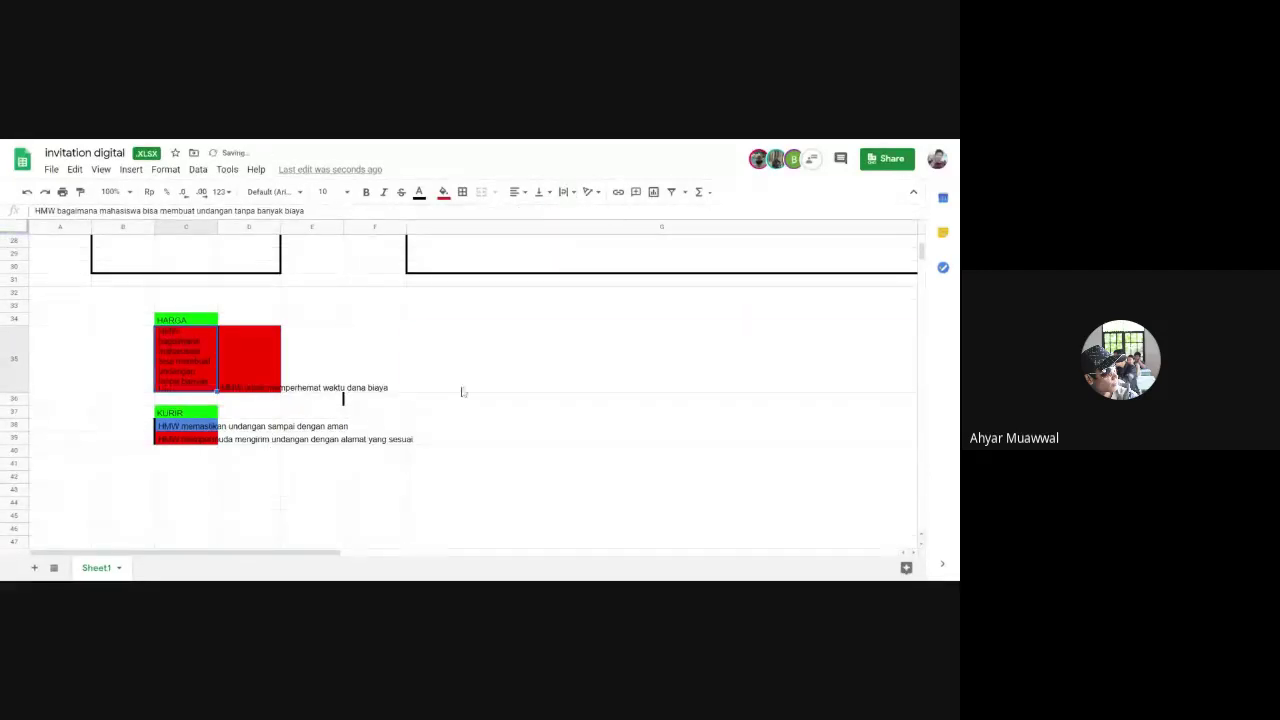
key(Right)
click(565, 192)
click(577, 212)
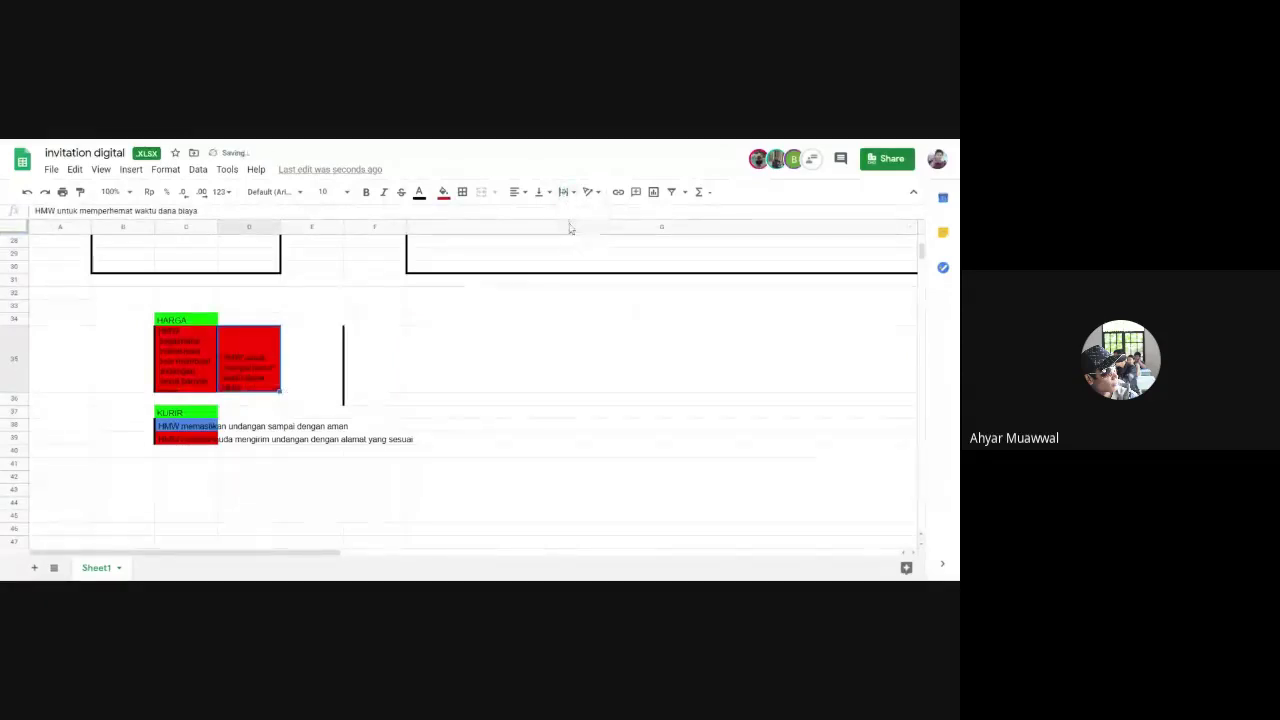
click(560, 355)
Fill the first HARGA statement in C35 with yellow and the second in D35 with light blue.
click(200, 352)
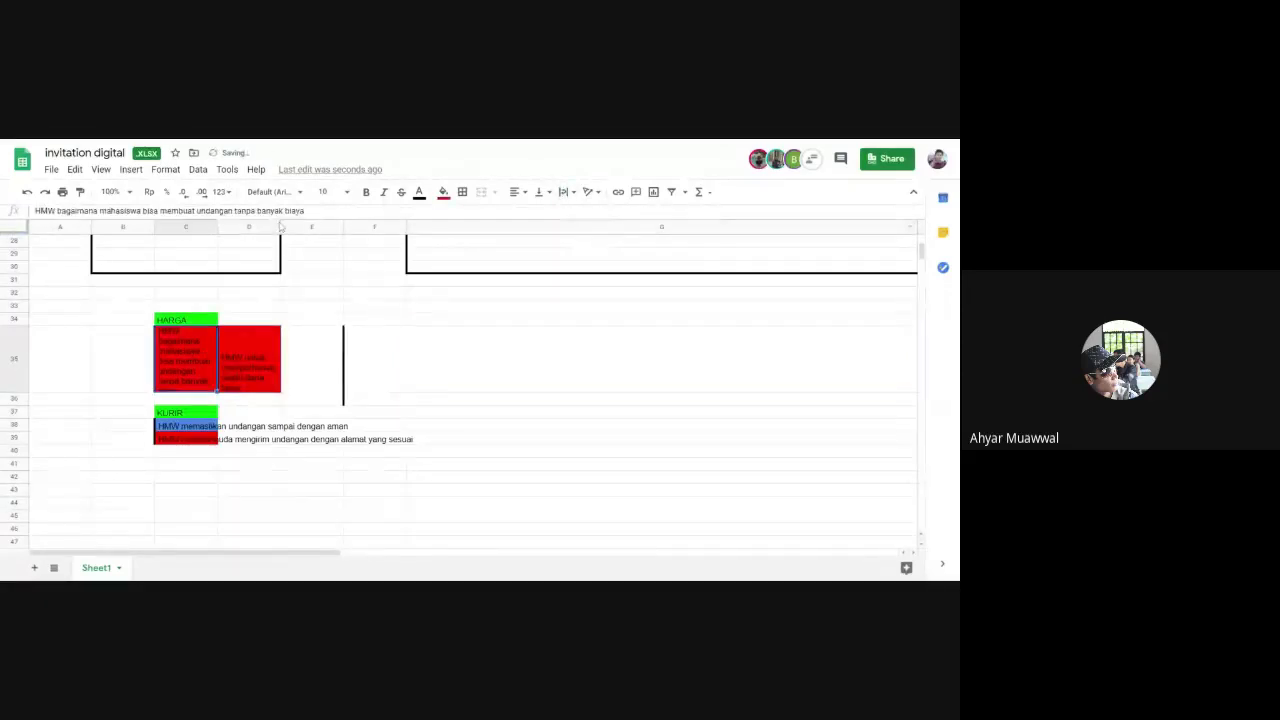
click(444, 191)
click(492, 255)
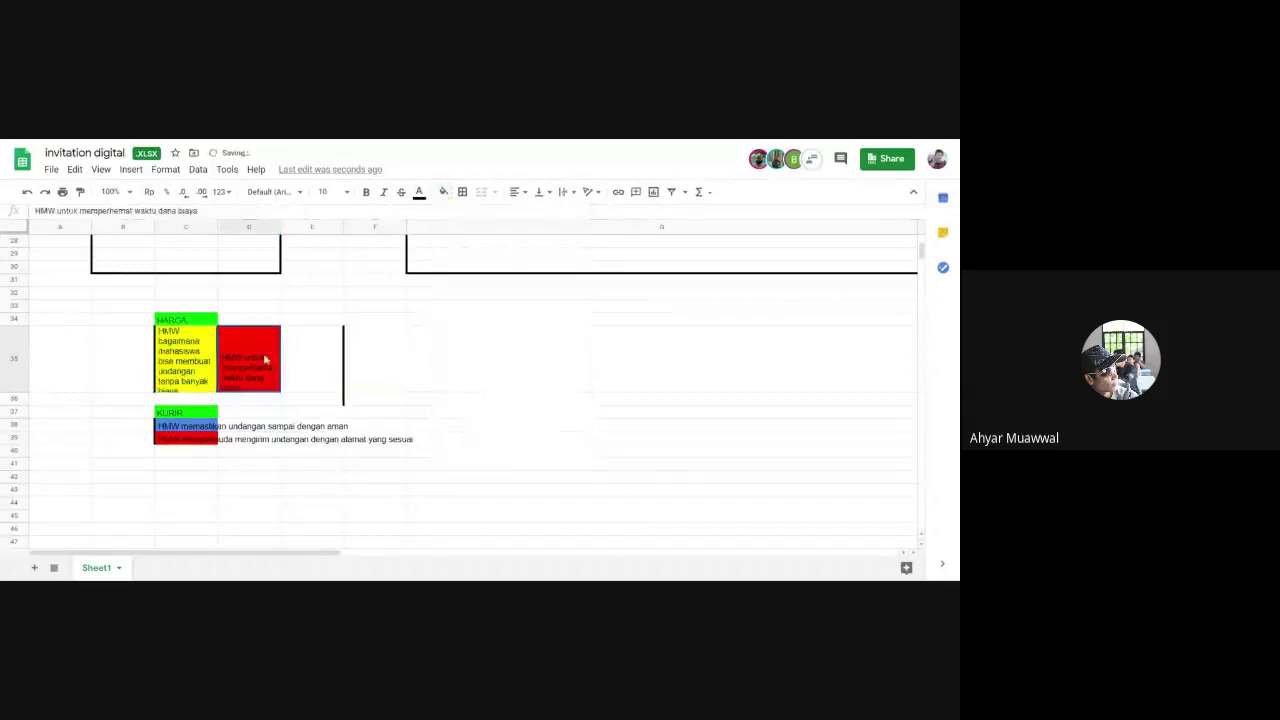
click(444, 191)
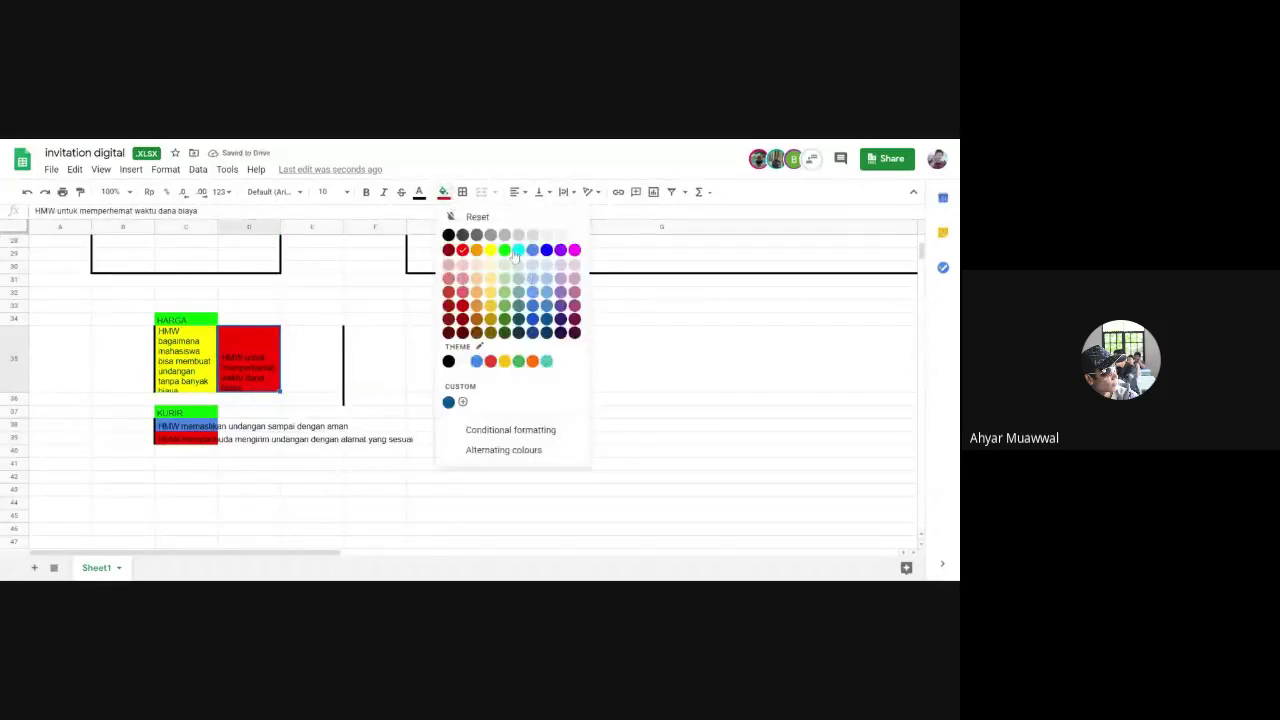
click(532, 264)
click(454, 398)
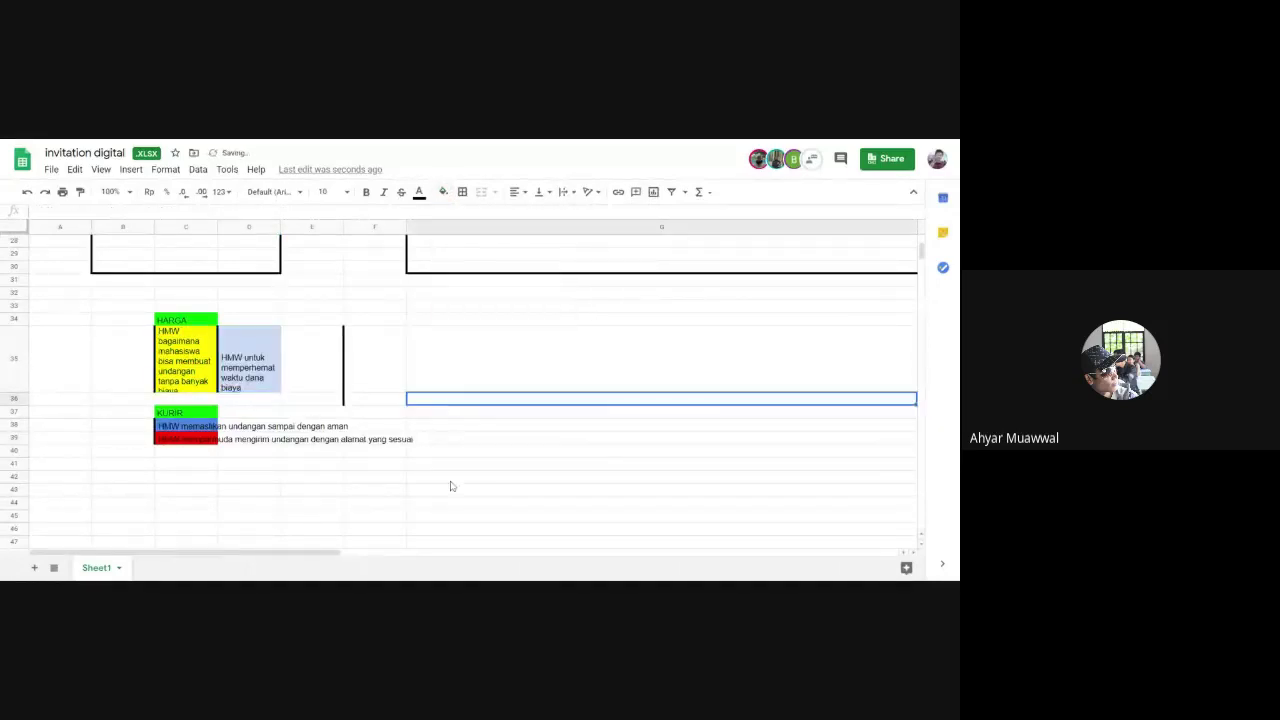
click(330, 352)
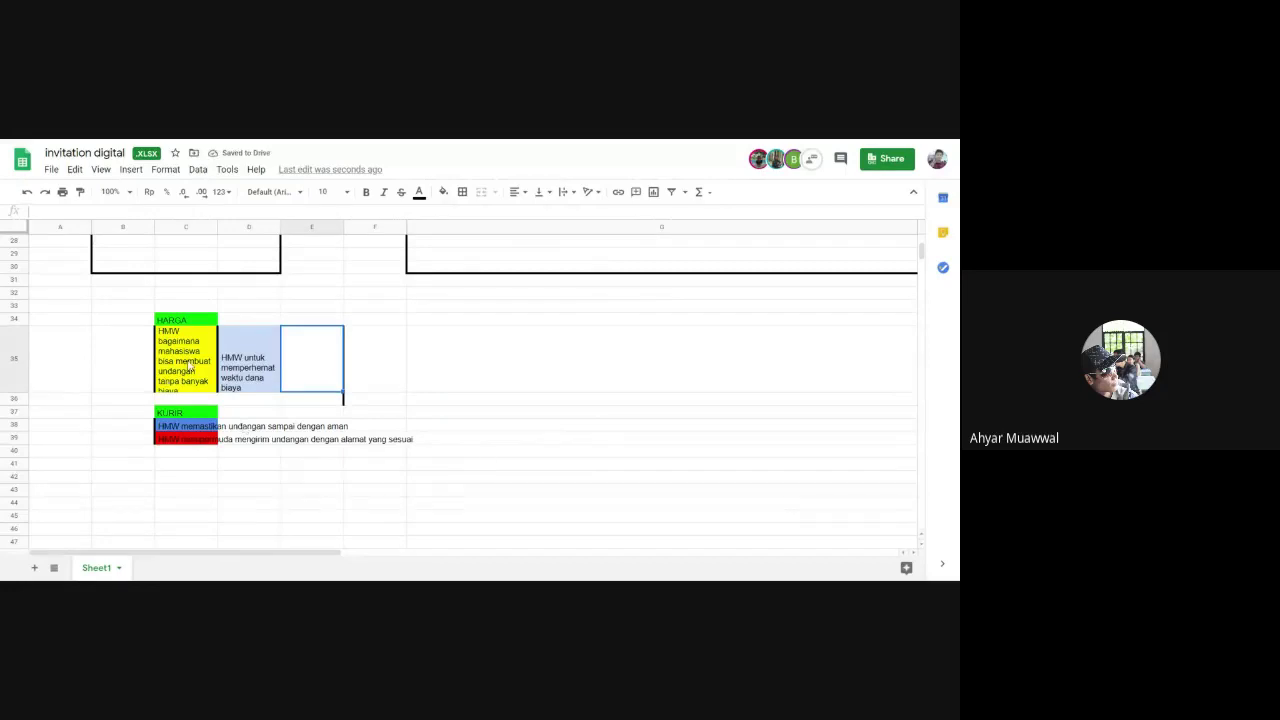
Check the HARGA and KURIR groups of statements in the invitation digital sheet.
click(244, 380)
click(305, 378)
click(486, 380)
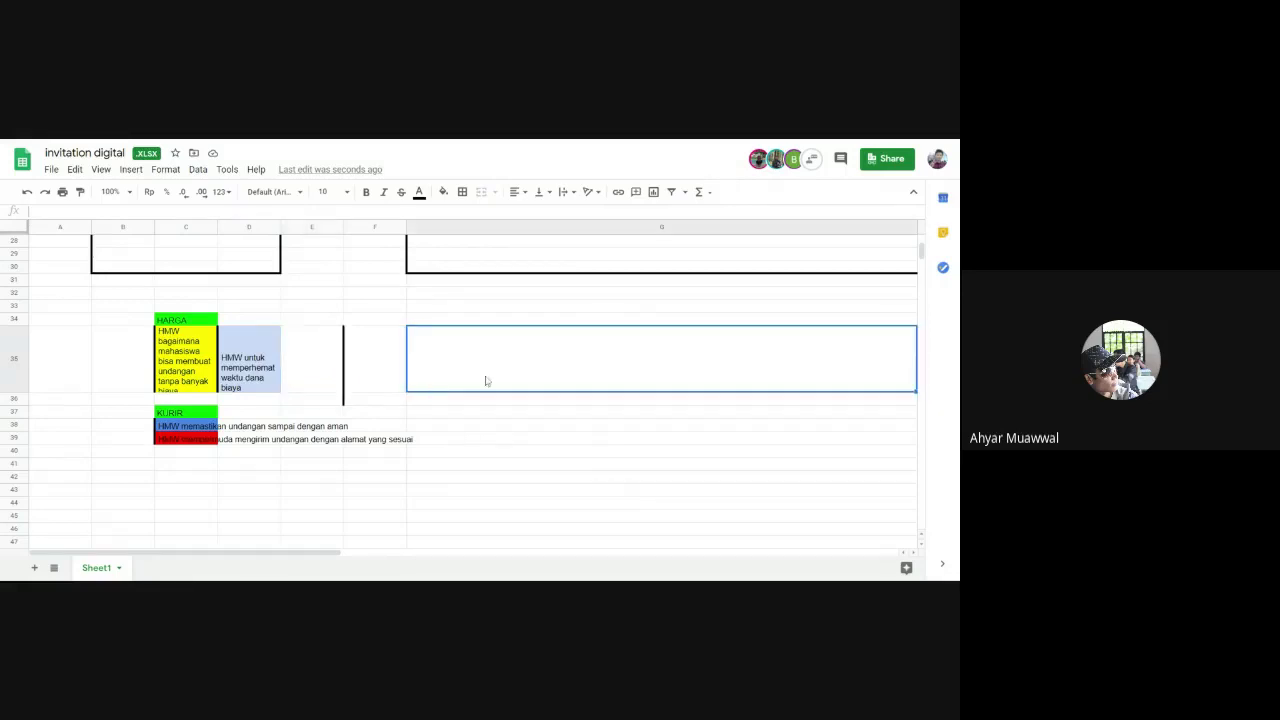
click(212, 484)
click(260, 516)
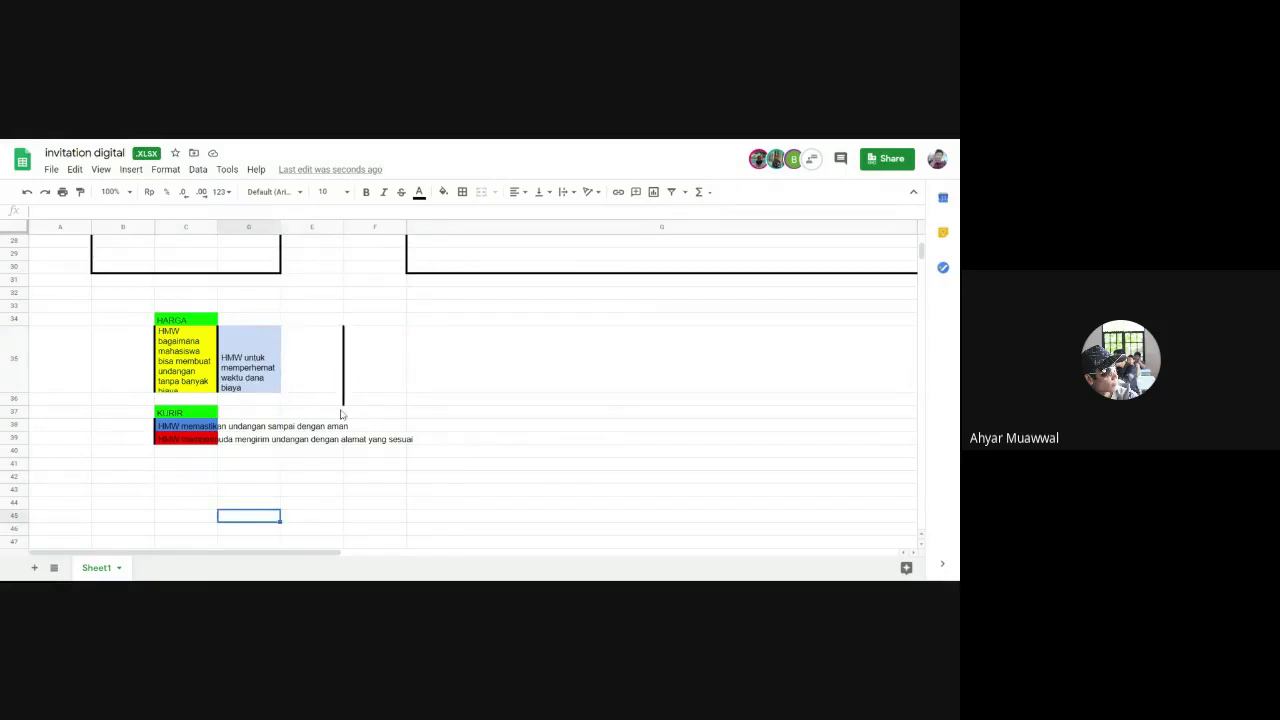
click(423, 410)
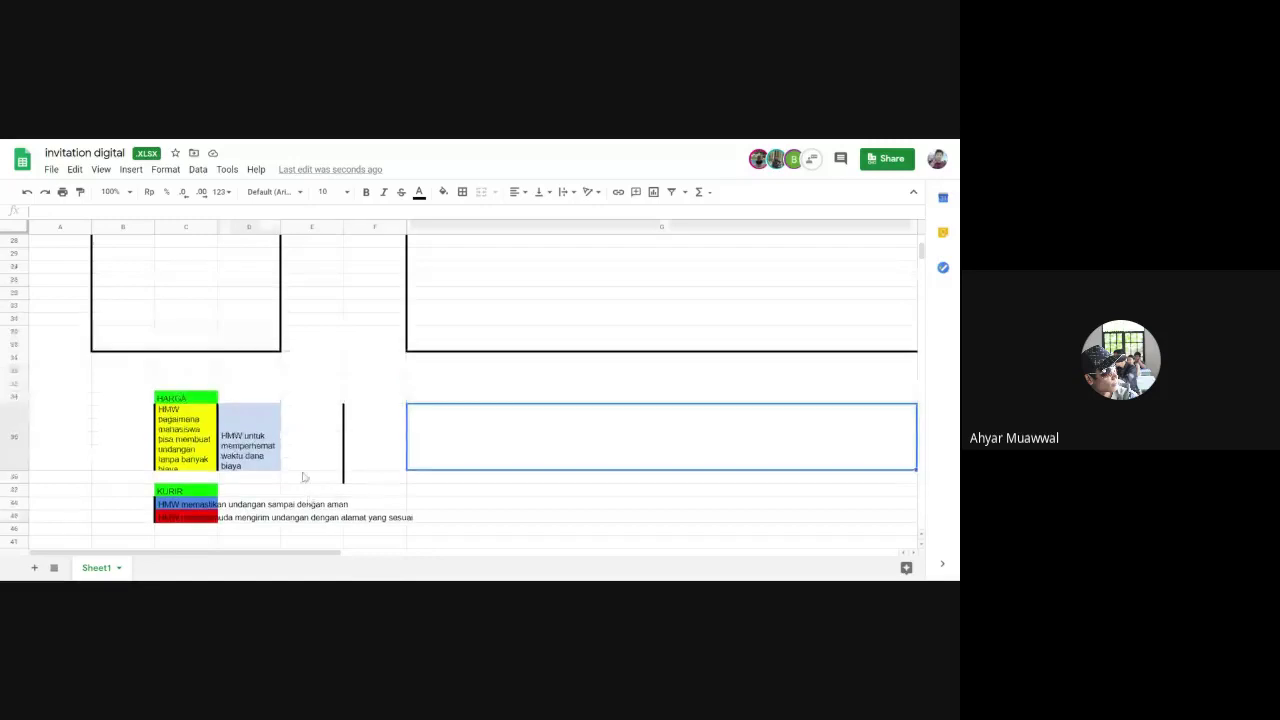
click(184, 517)
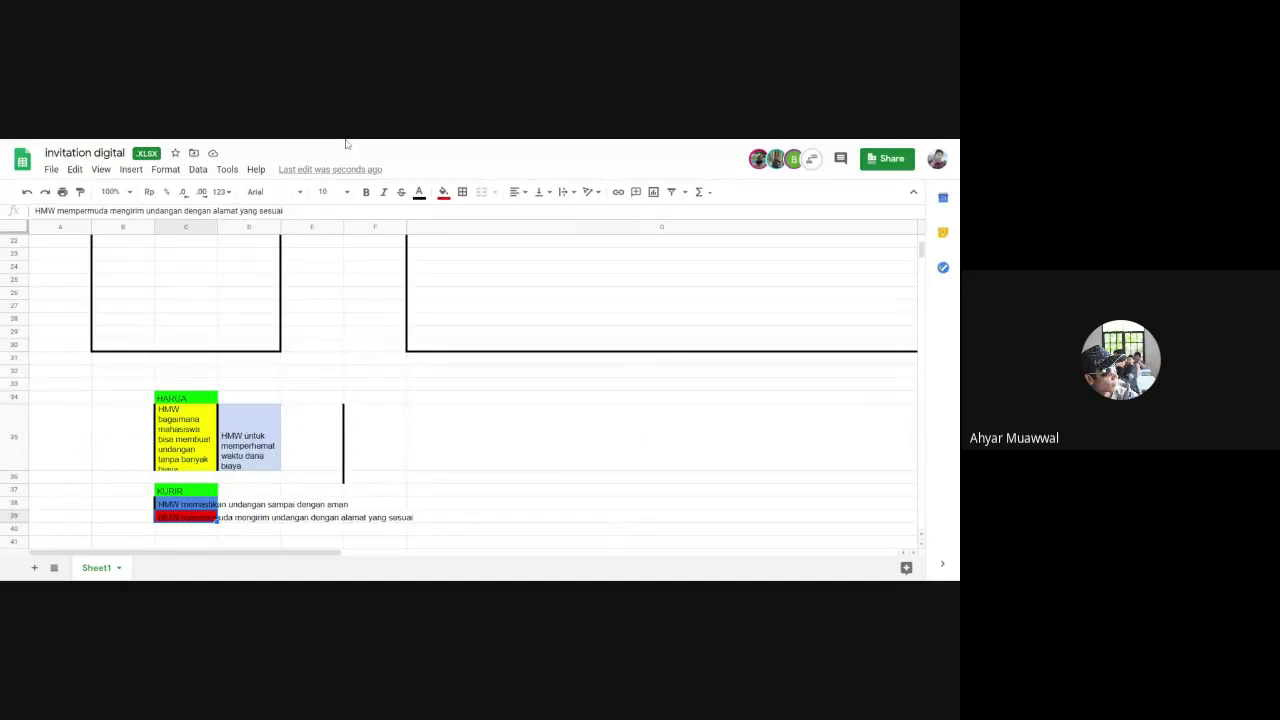
Switch to the Healthy sheet and review its Register, Informasi and Layanan groups of HMW statements.
key(ctrl+Tab)
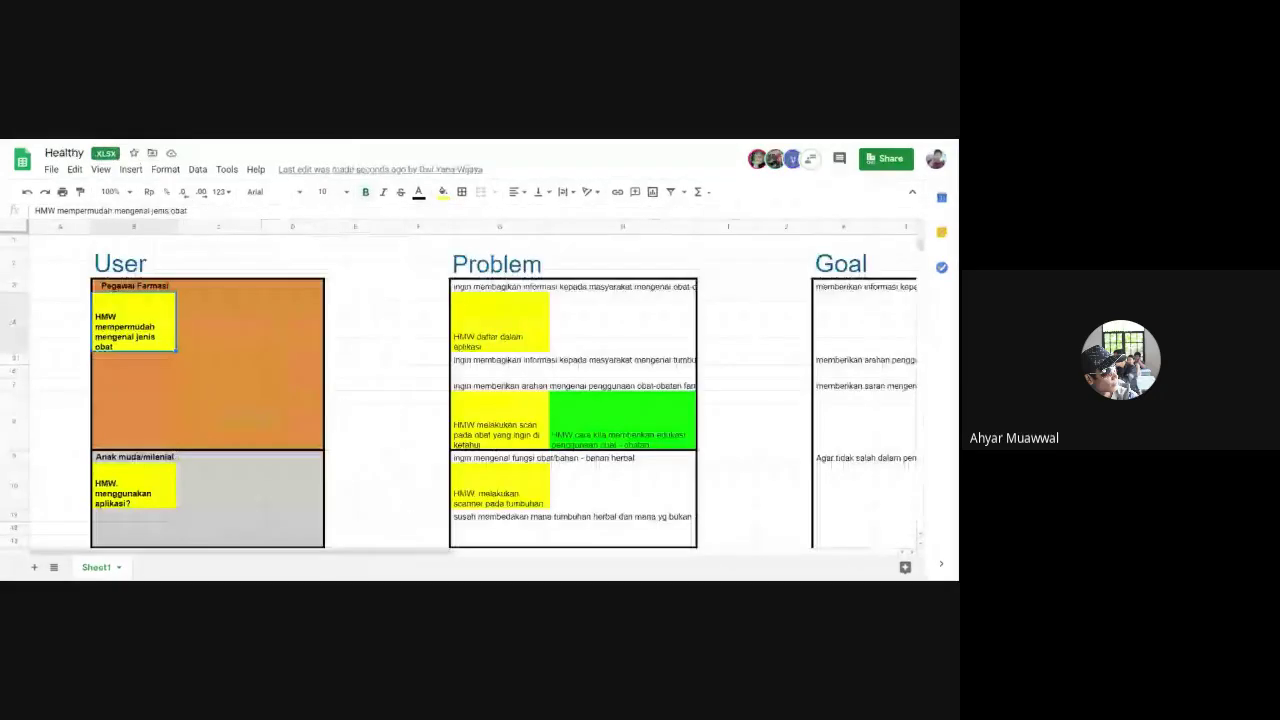
scroll(375, 369, down, 1)
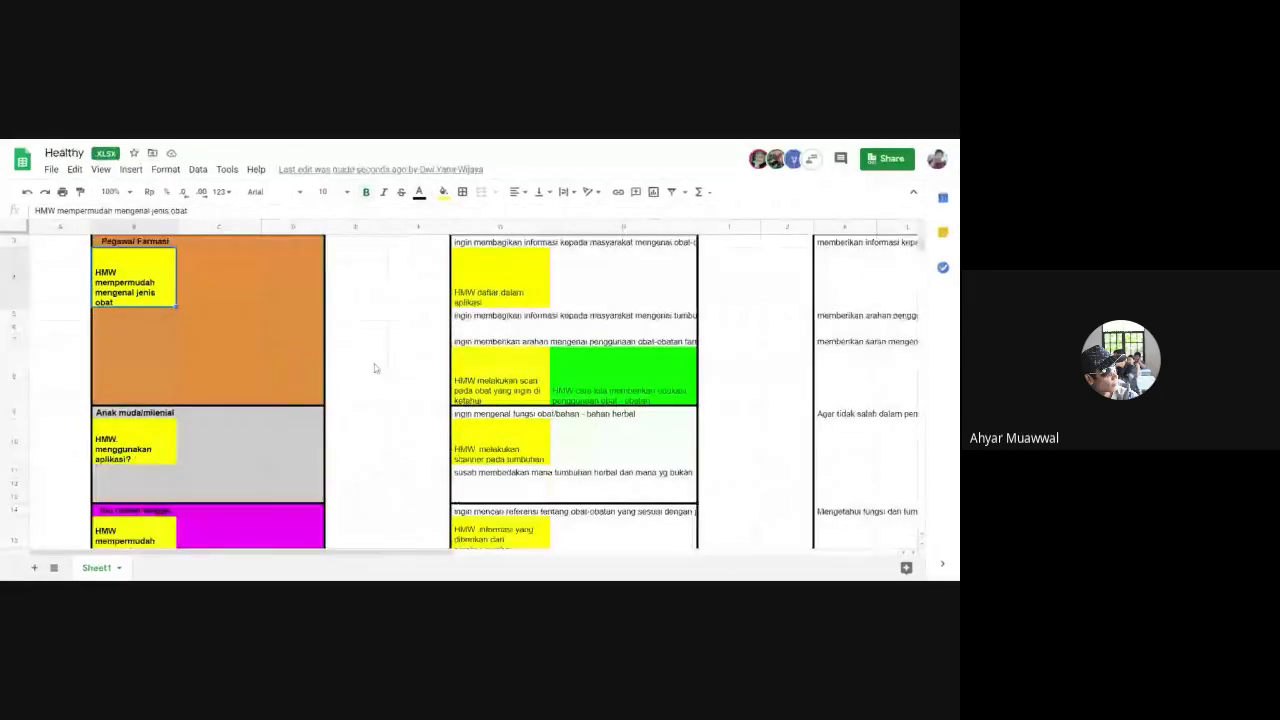
scroll(375, 369, down, 5)
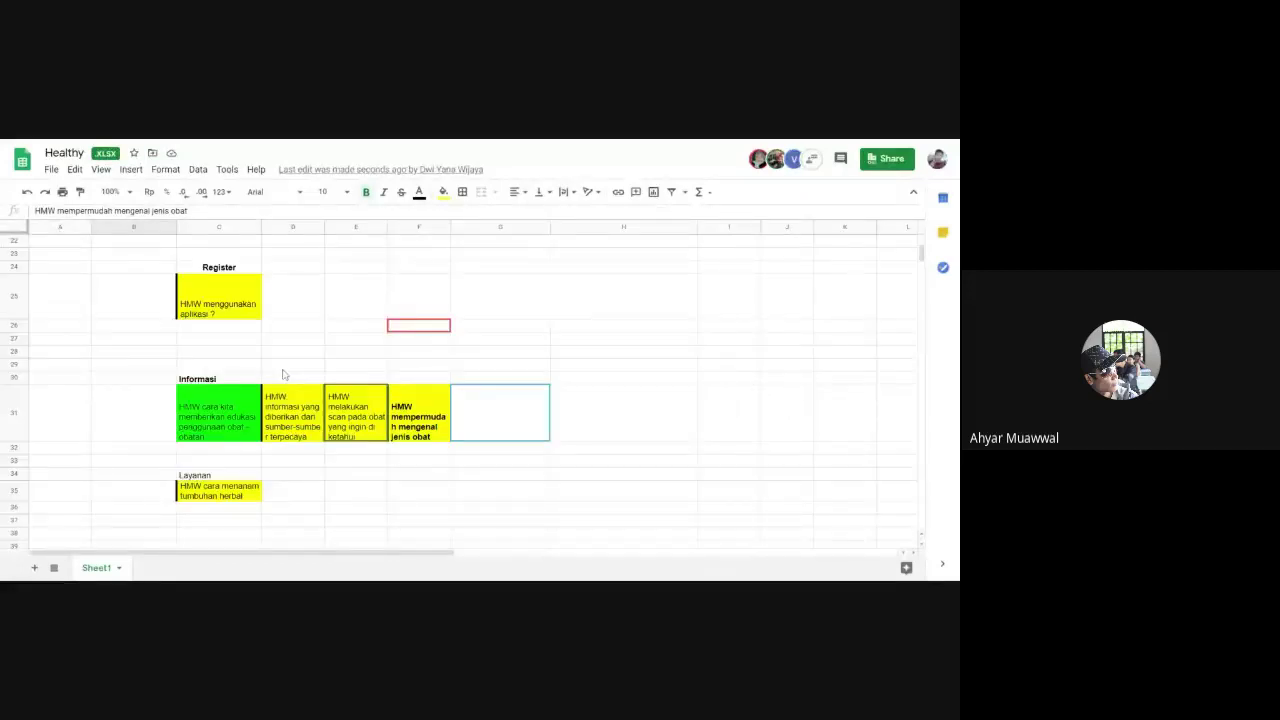
click(218, 475)
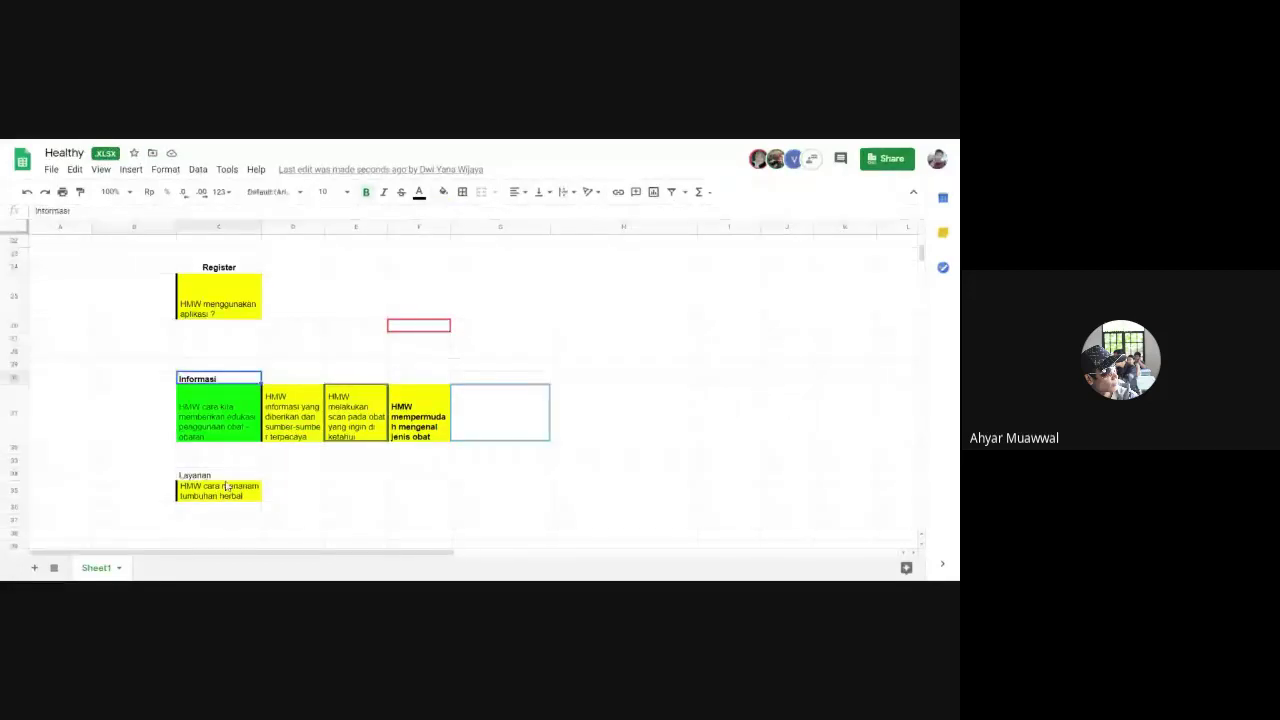
scroll(237, 506, up, 3)
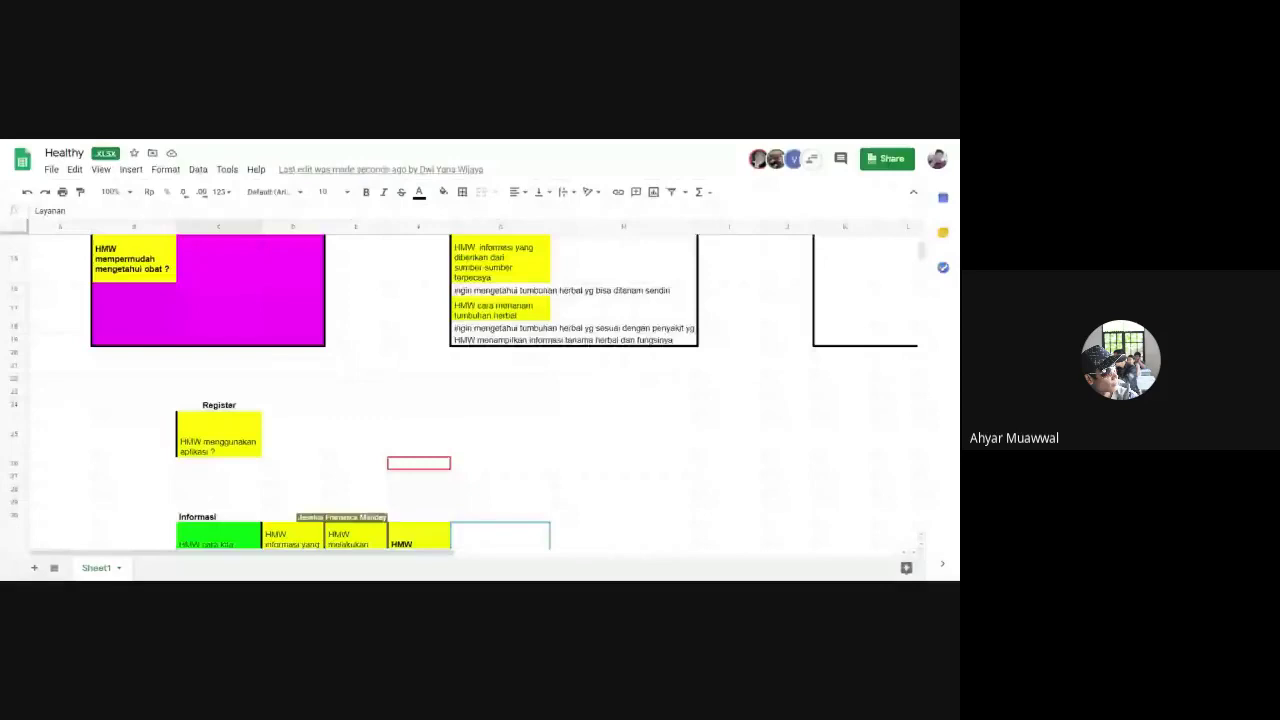
Switch to the 5D's sheet and compare its Application, Validation, Reporting and Booking groups with the statements in the User and Problem boxes.
key(ctrl+Tab)
key(ctrl+Tab)
scroll(320, 322, down, 4)
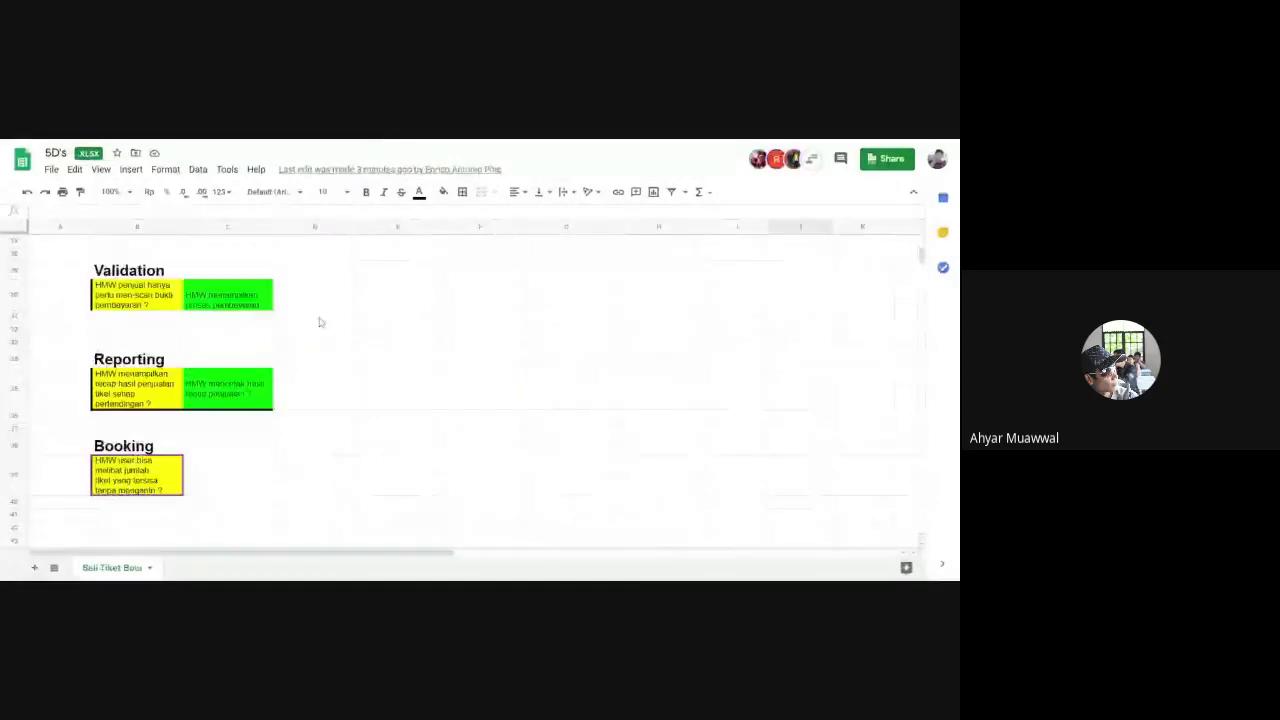
scroll(320, 322, down, 1)
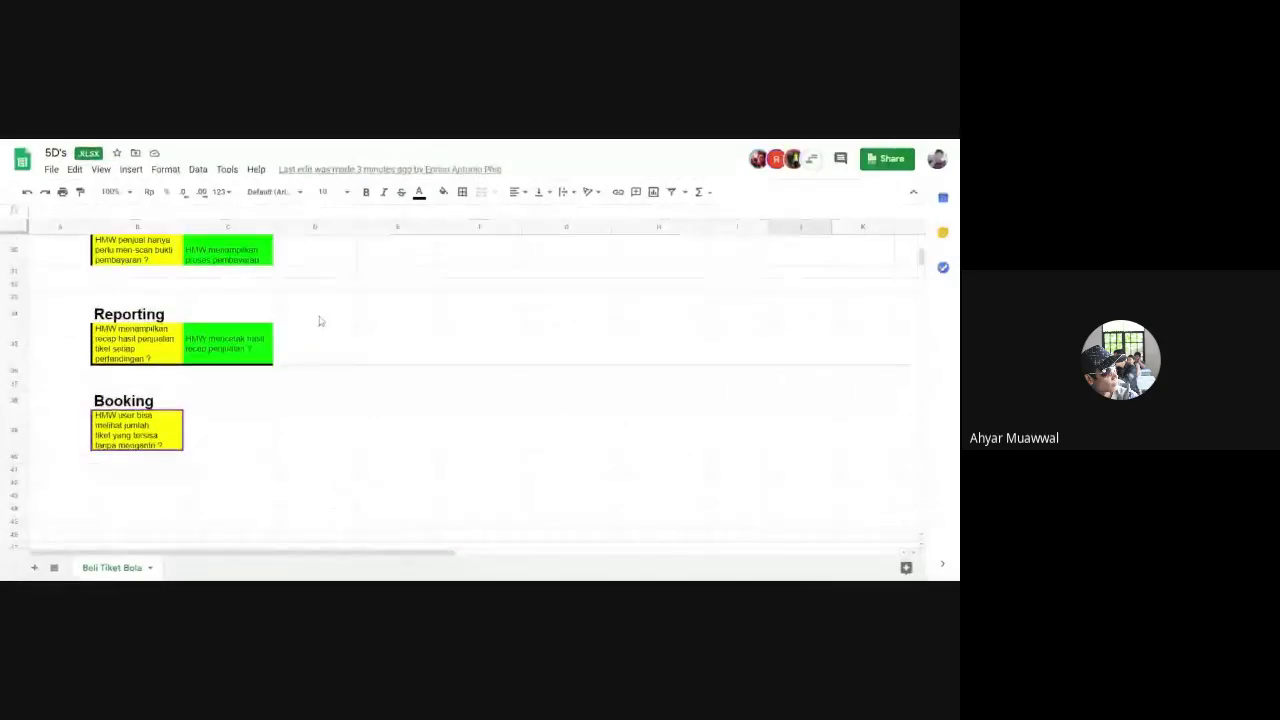
scroll(320, 321, up, 10)
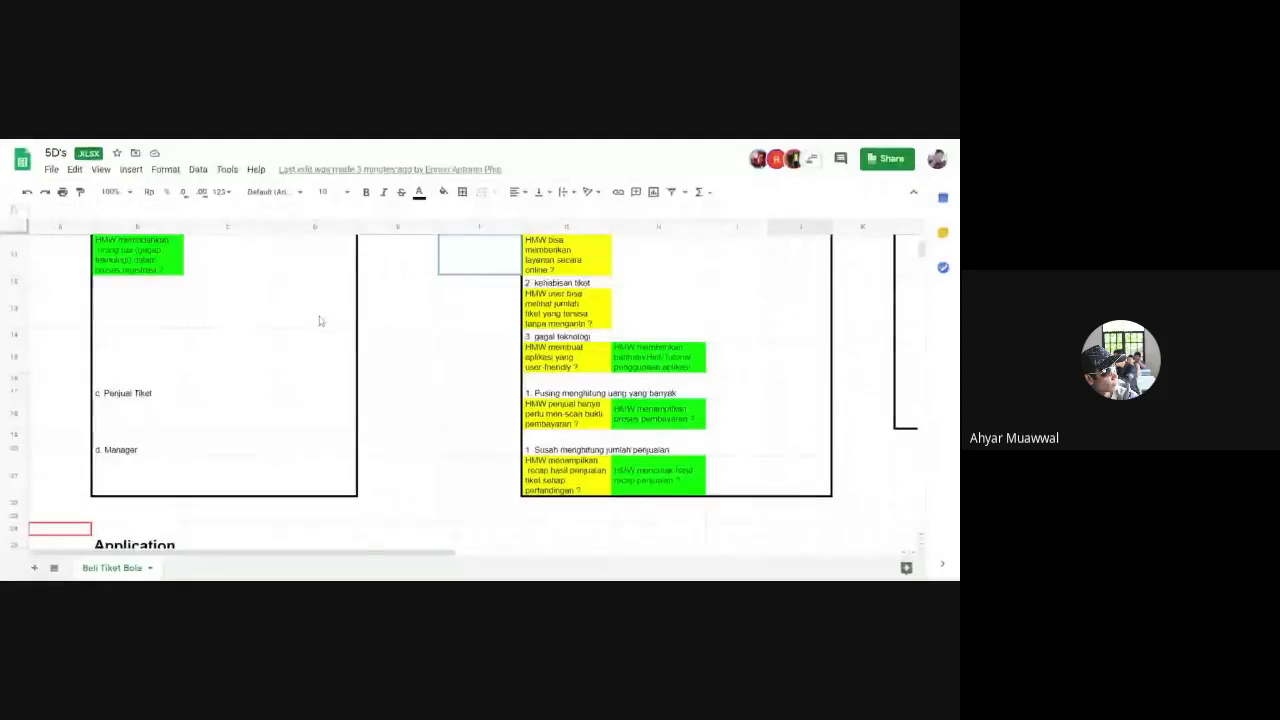
scroll(320, 321, down, 5)
click(137, 313)
click(134, 283)
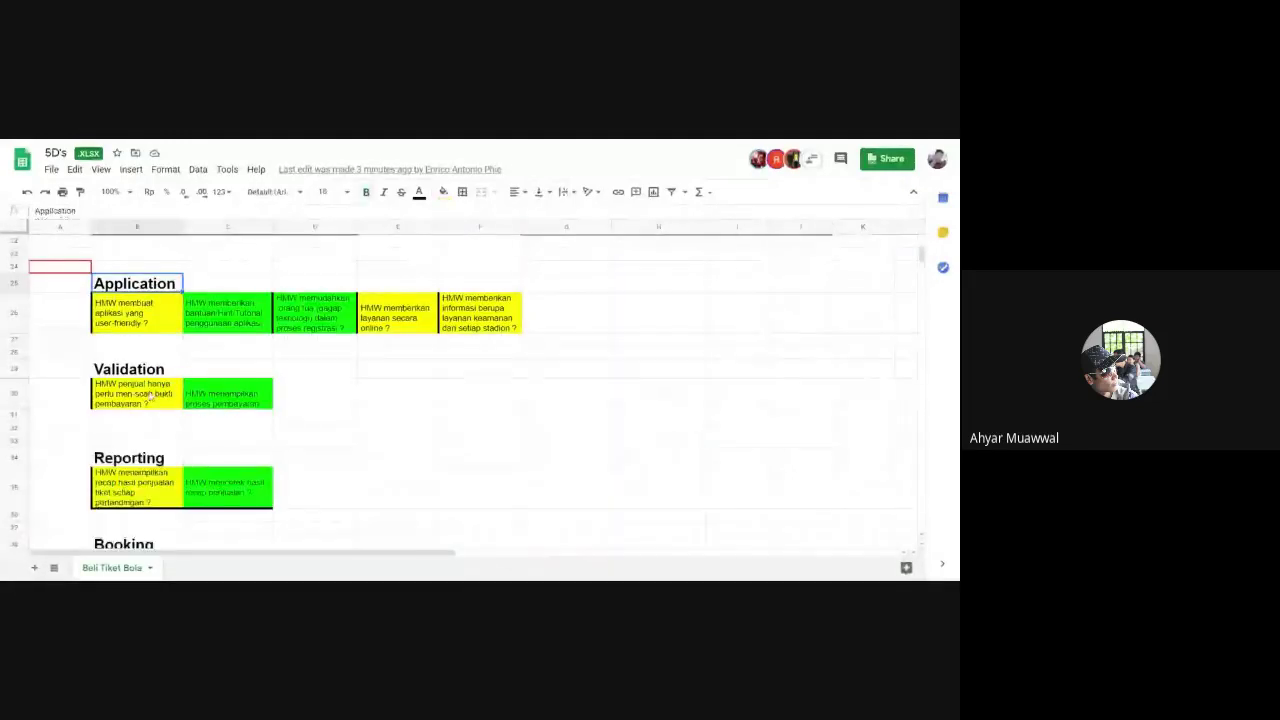
click(147, 371)
click(150, 457)
scroll(265, 416, up, 10)
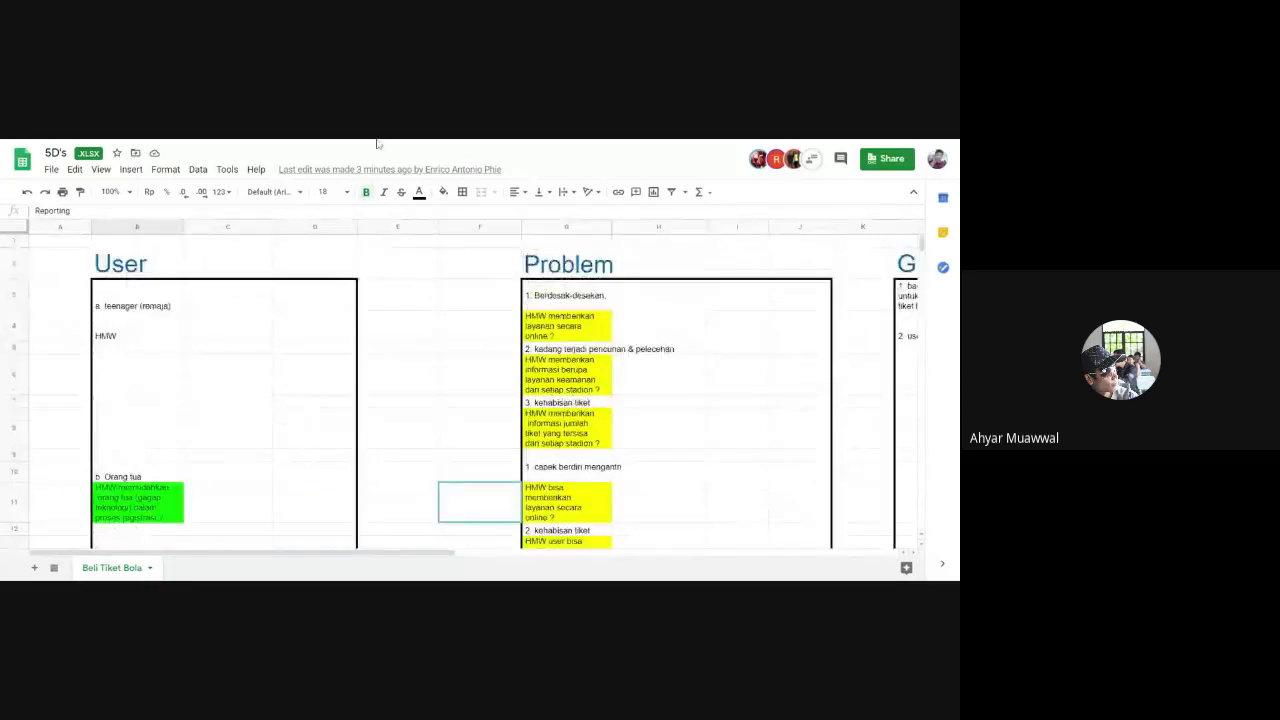
Switch to the NARA sheet and review its grouped HMW statements, especially the two under PRICING.
key(ctrl+Tab)
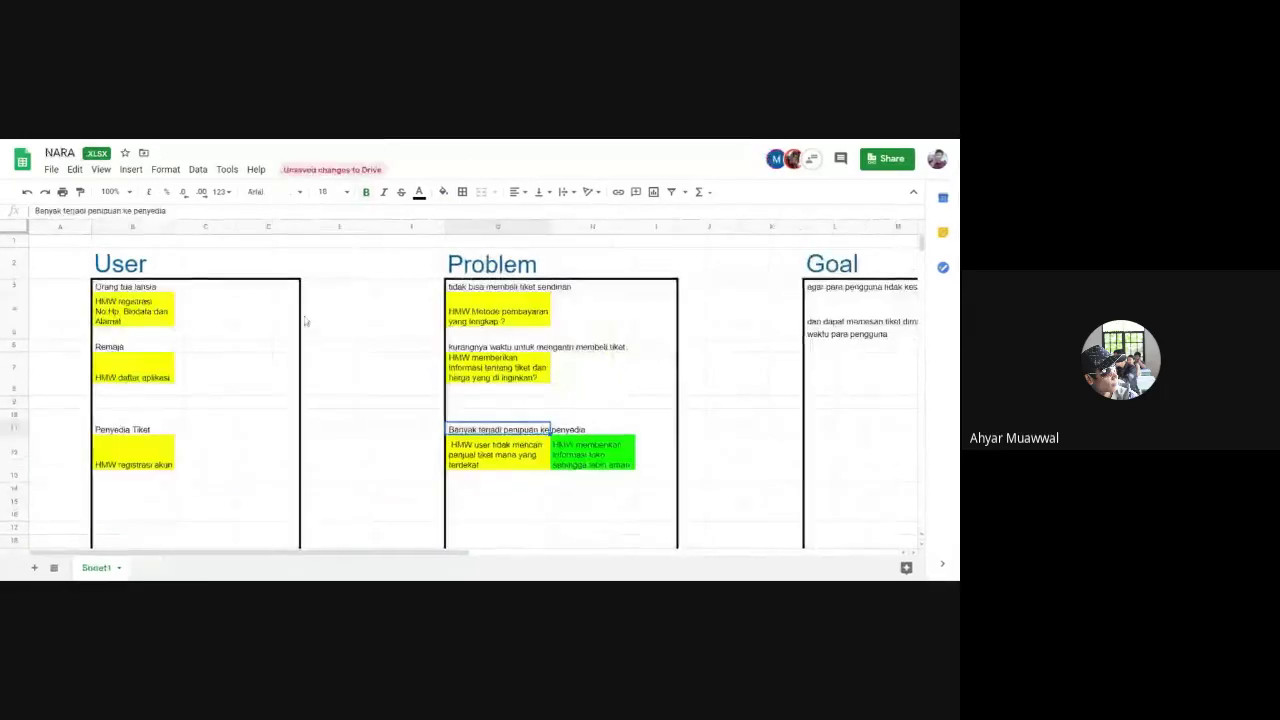
scroll(306, 323, down, 10)
scroll(312, 341, up, 3)
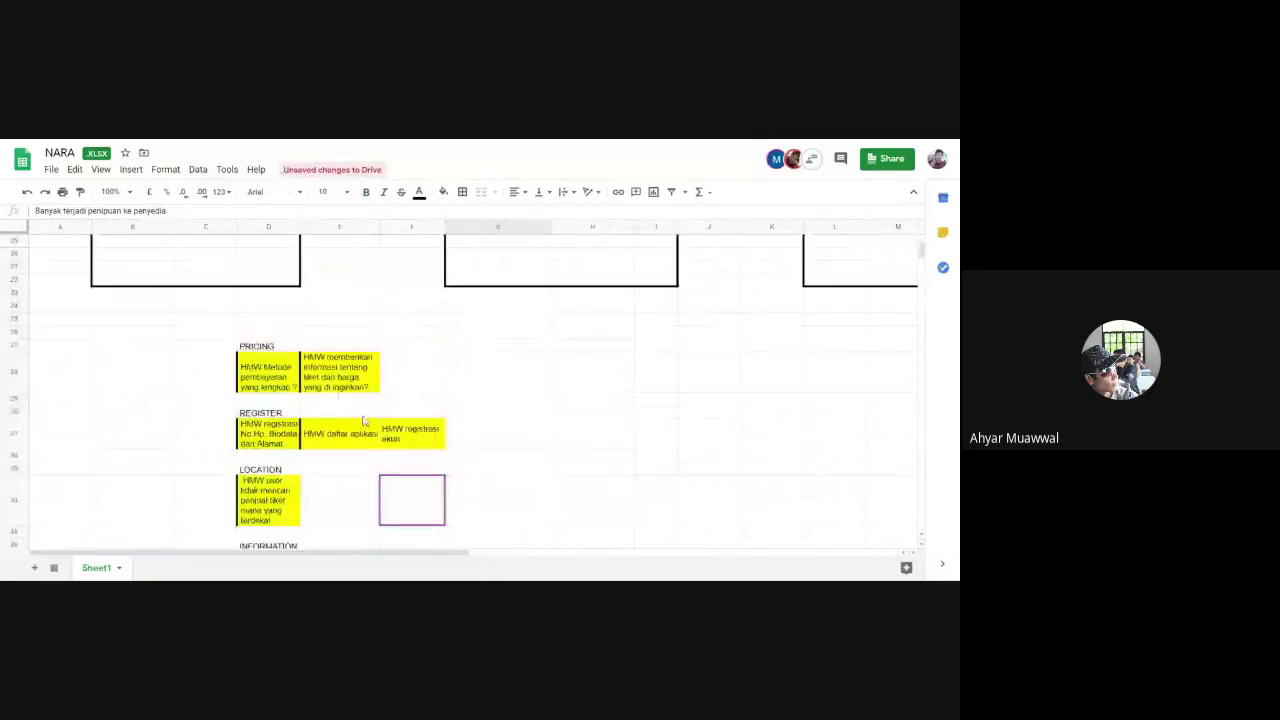
click(268, 371)
click(346, 382)
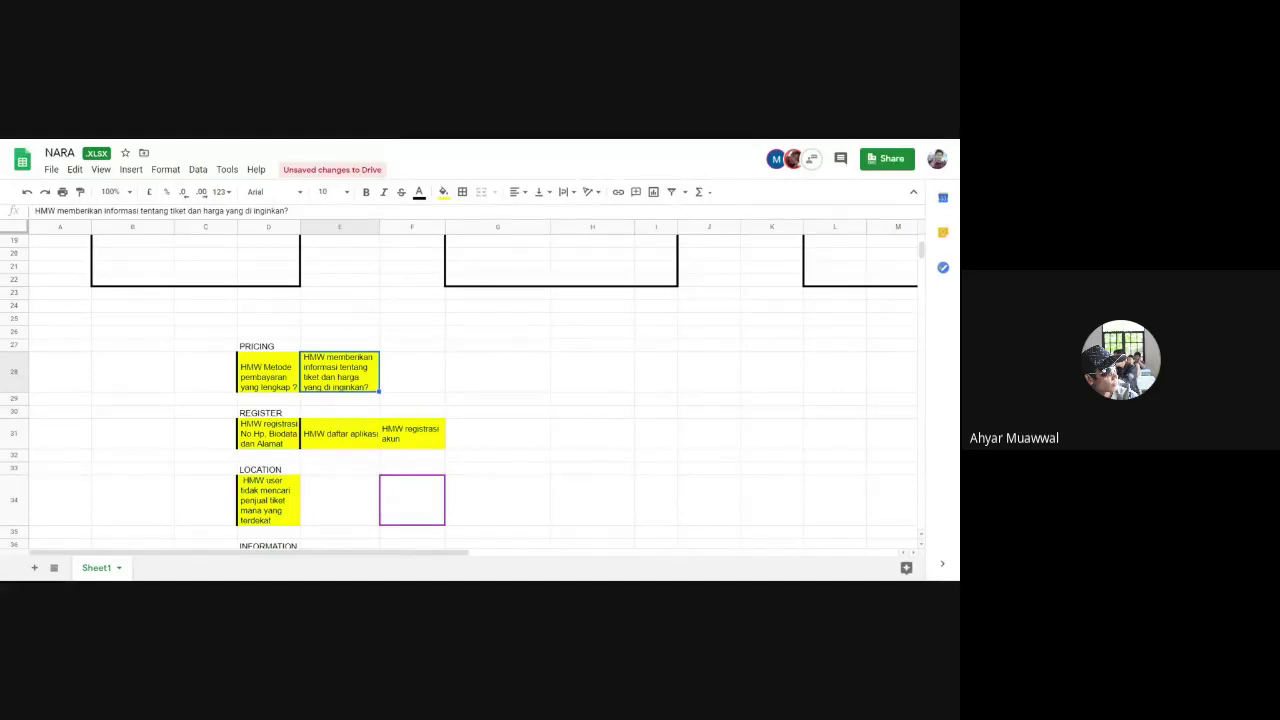
Switch to the ICE SEA sheet and review its PROCESS, INFORMATION and INTERFACE groups against the statements above them.
key(ctrl+Tab)
scroll(406, 378, down, 8)
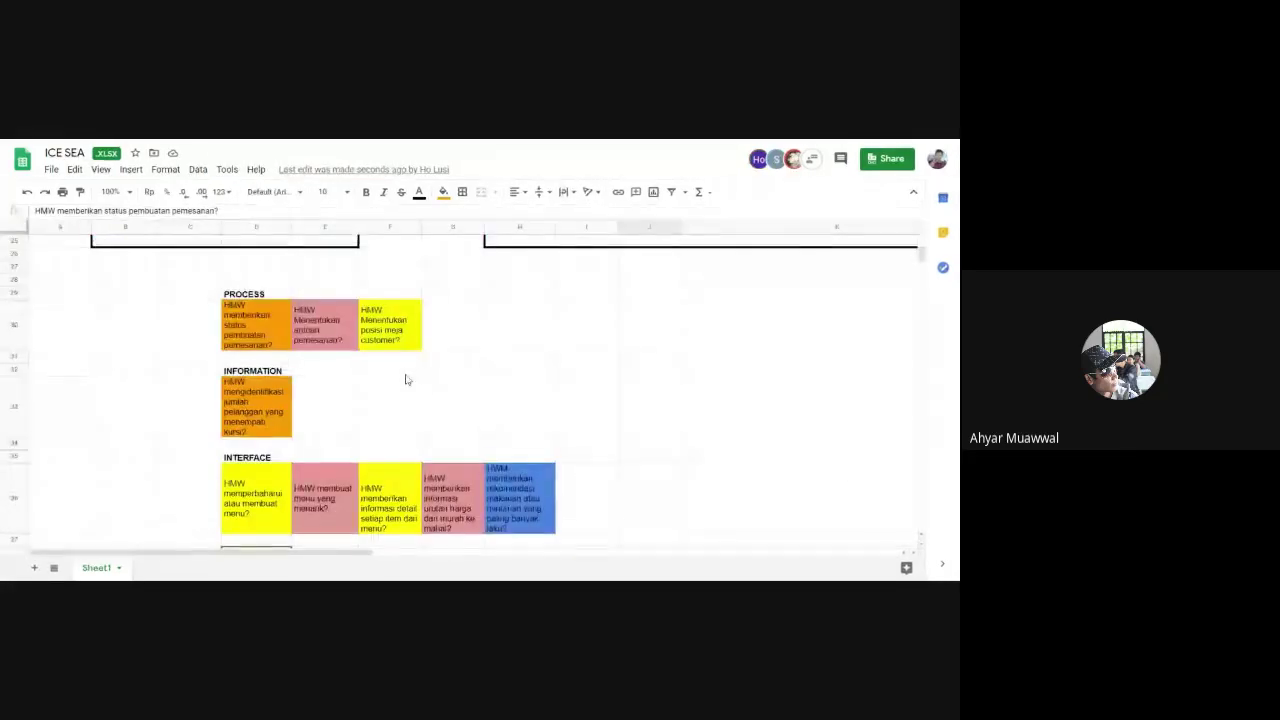
scroll(406, 378, up, 3)
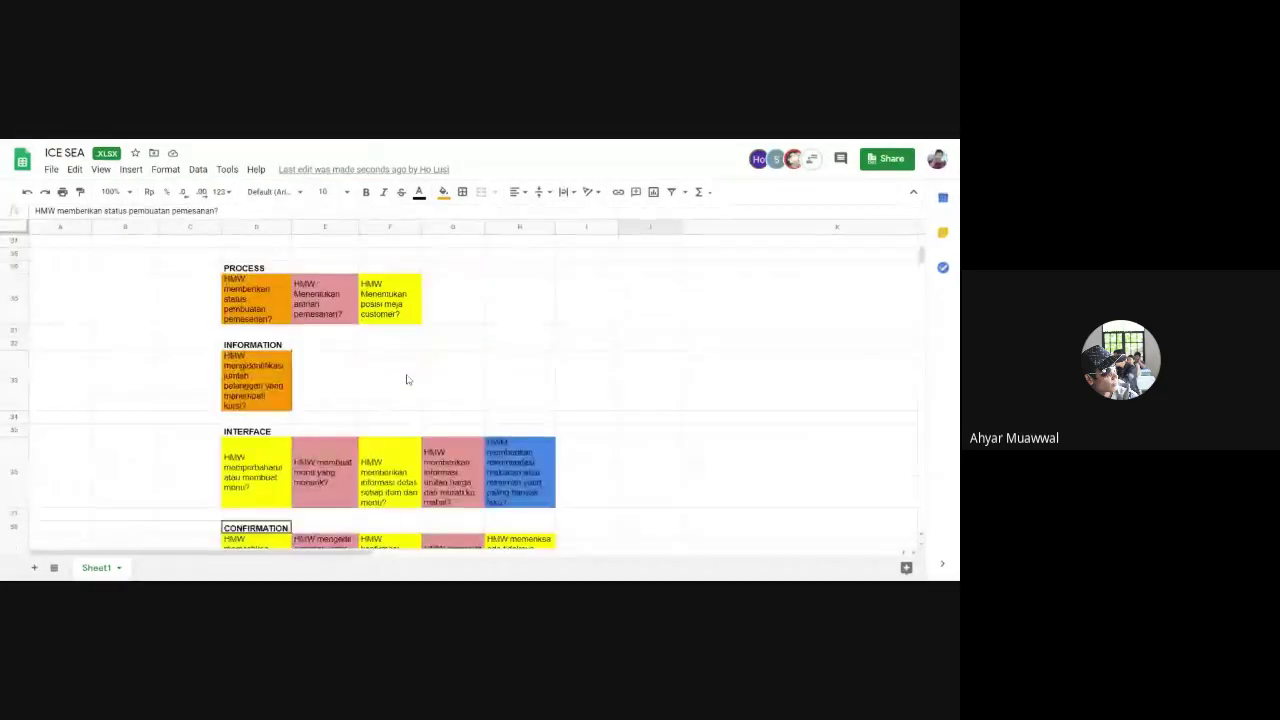
scroll(406, 378, up, 4)
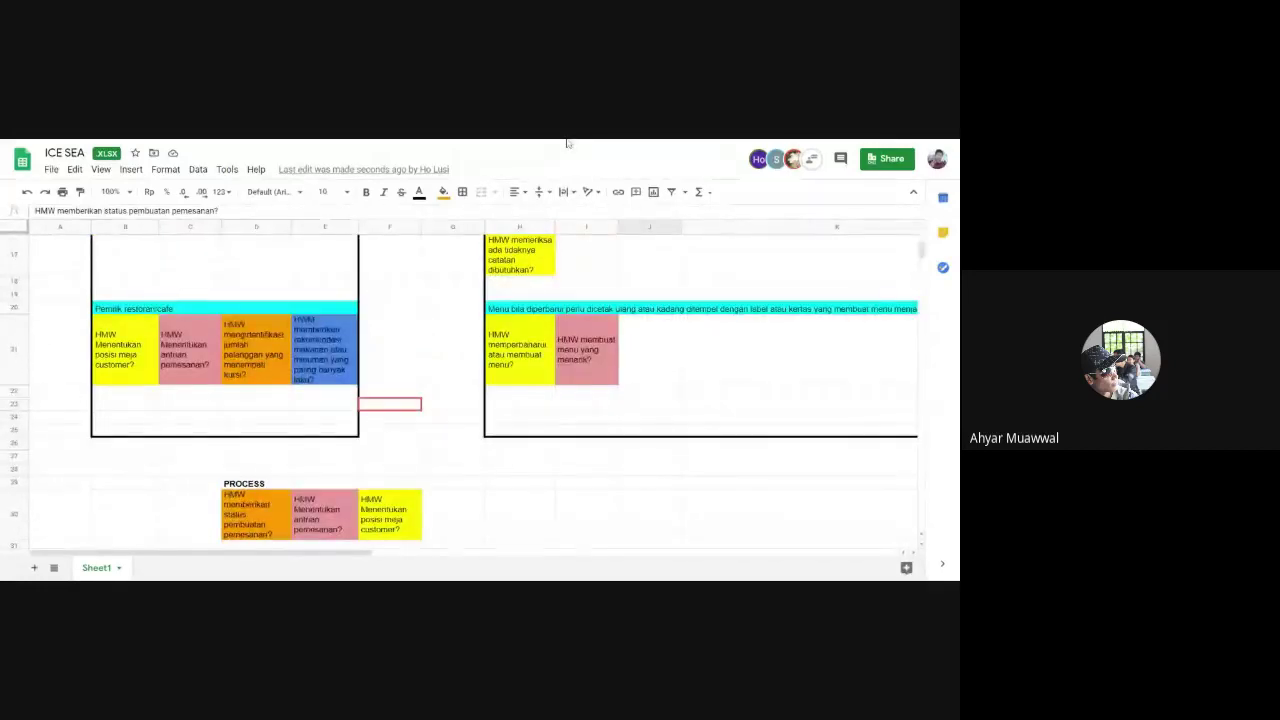
In the Tim_Servio_Supeon sheet, make row 15, which holds the statement "HMW : Menyediakan jasa antar jemput barang yang akan di service", taller.
key(ctrl+Tab)
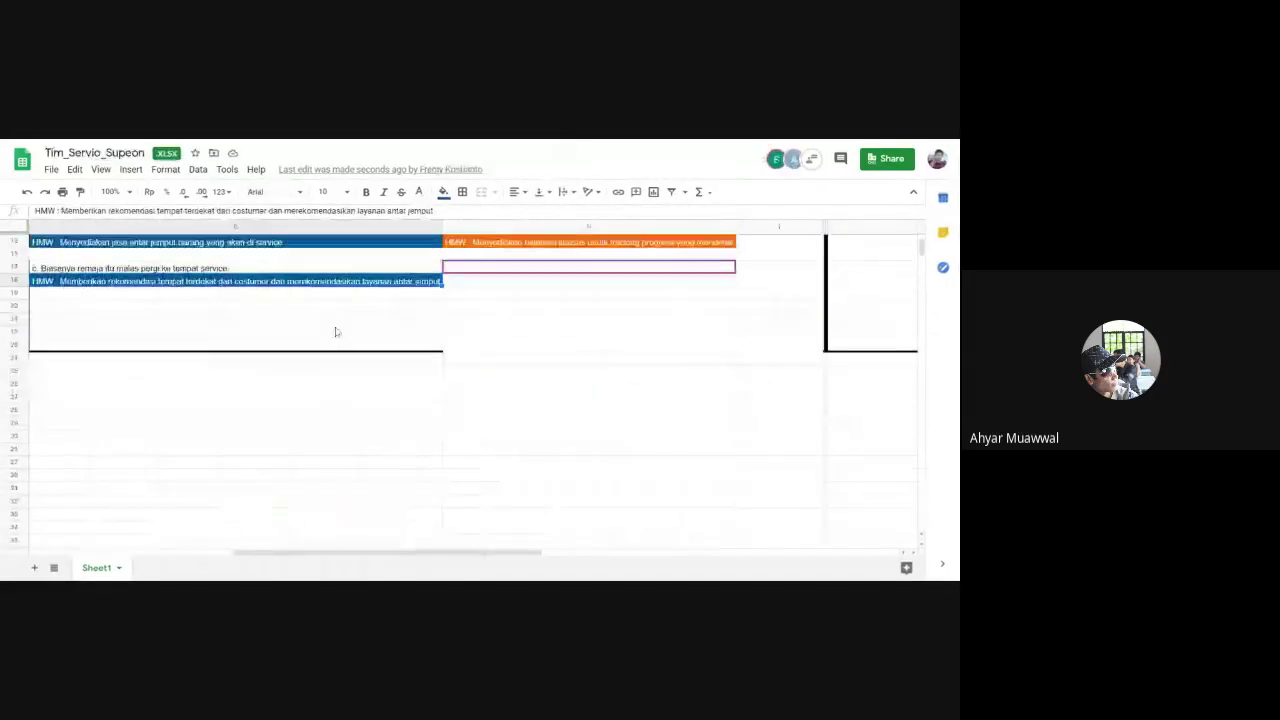
scroll(336, 332, up, 3)
click(30, 398)
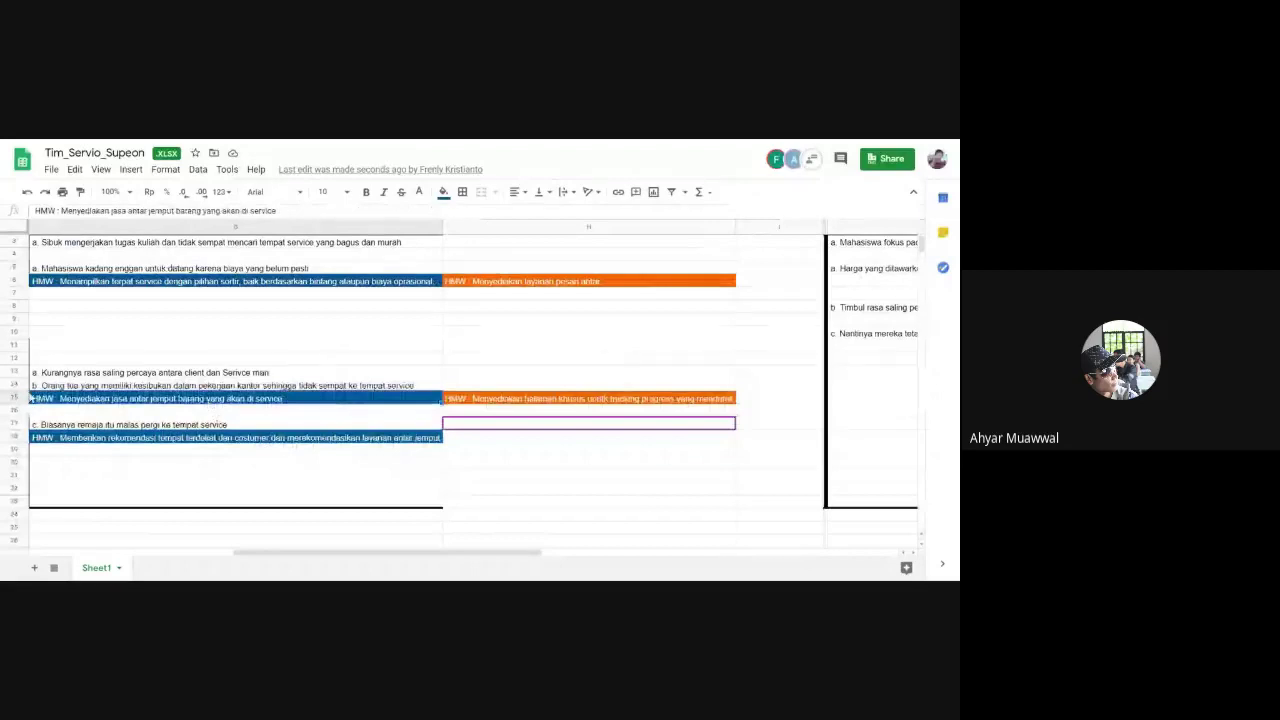
drag(14, 417, 14, 420)
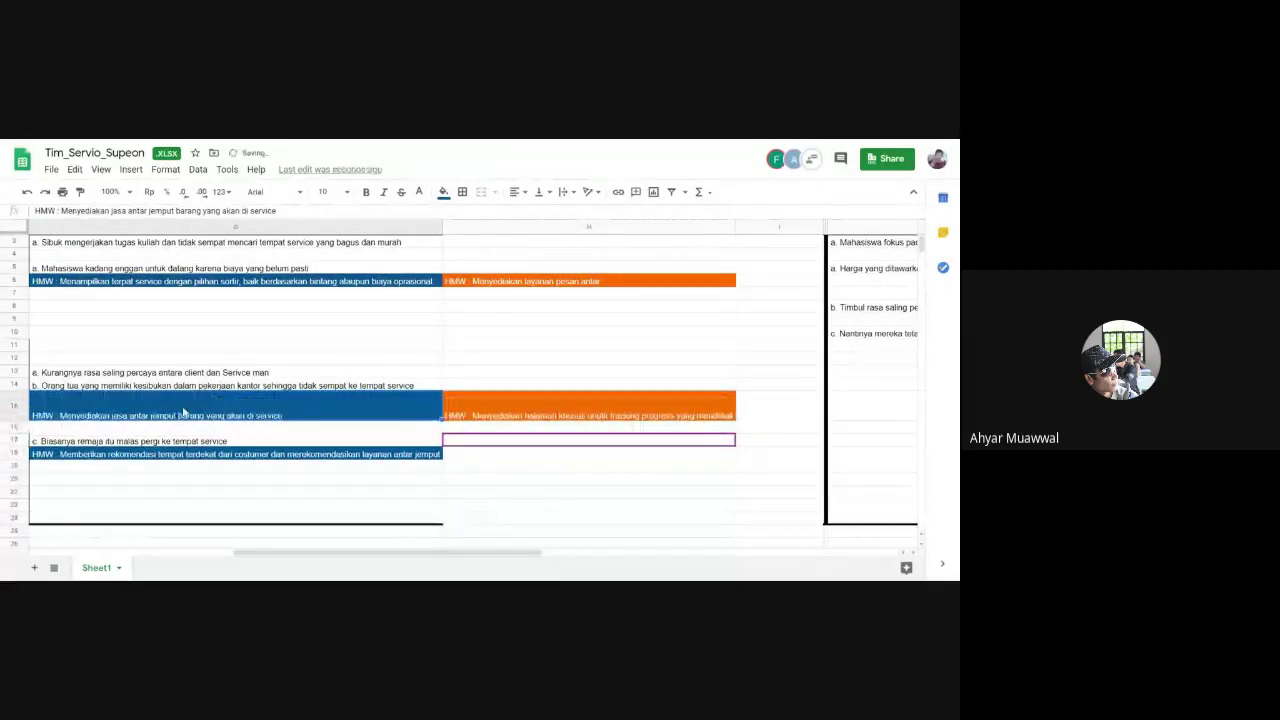
scroll(475, 484, up, 1)
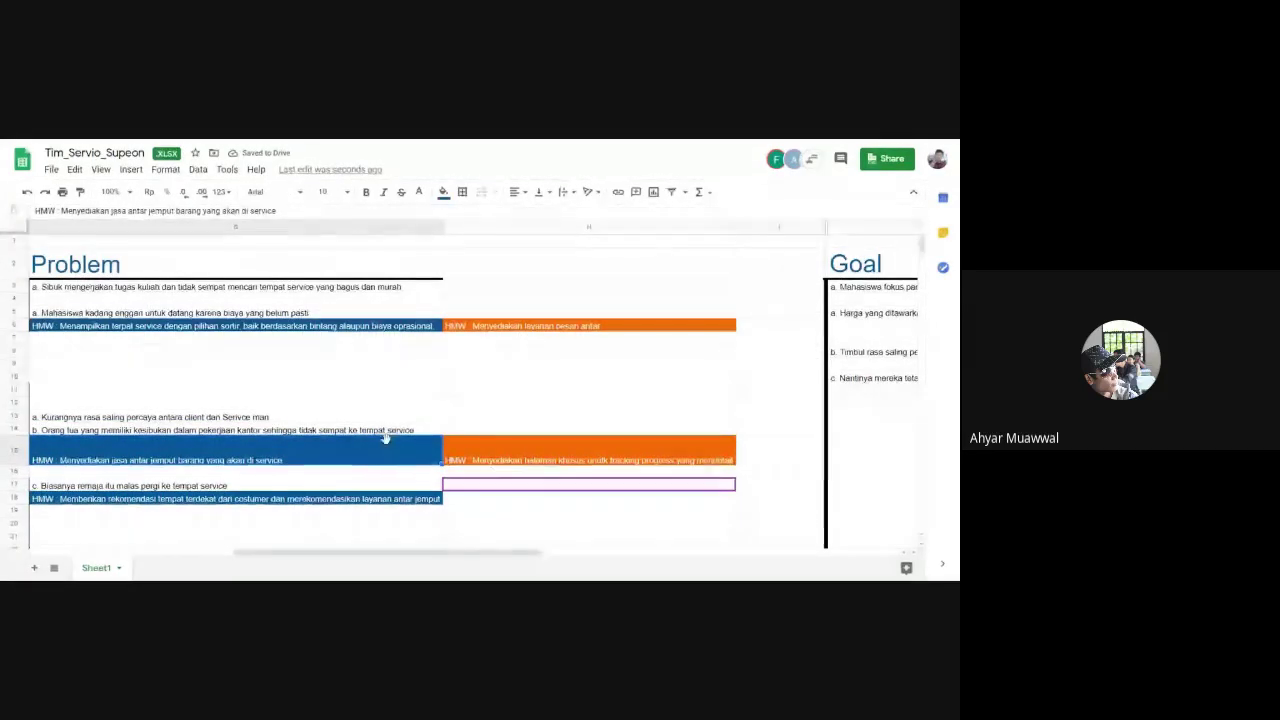
Narrow column G, the first Problem column, and wrap the text of the blue statement in G15.
drag(443, 227, 218, 227)
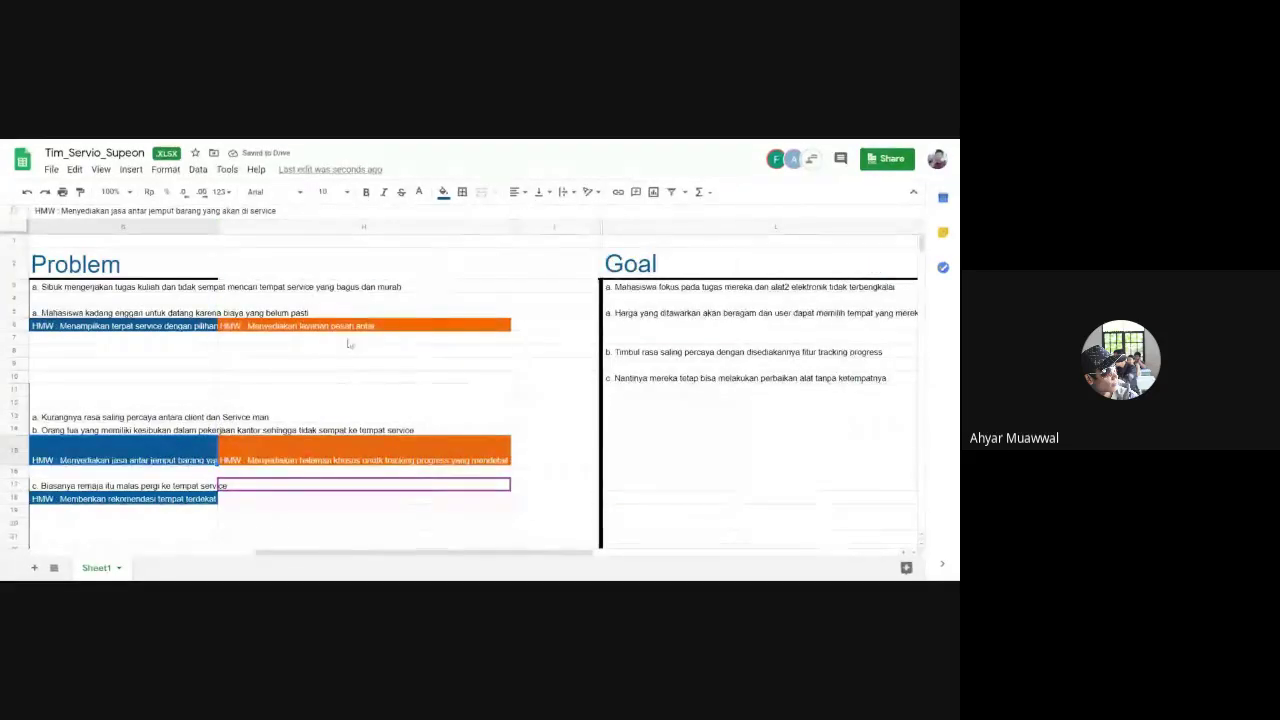
click(575, 192)
click(577, 222)
click(320, 498)
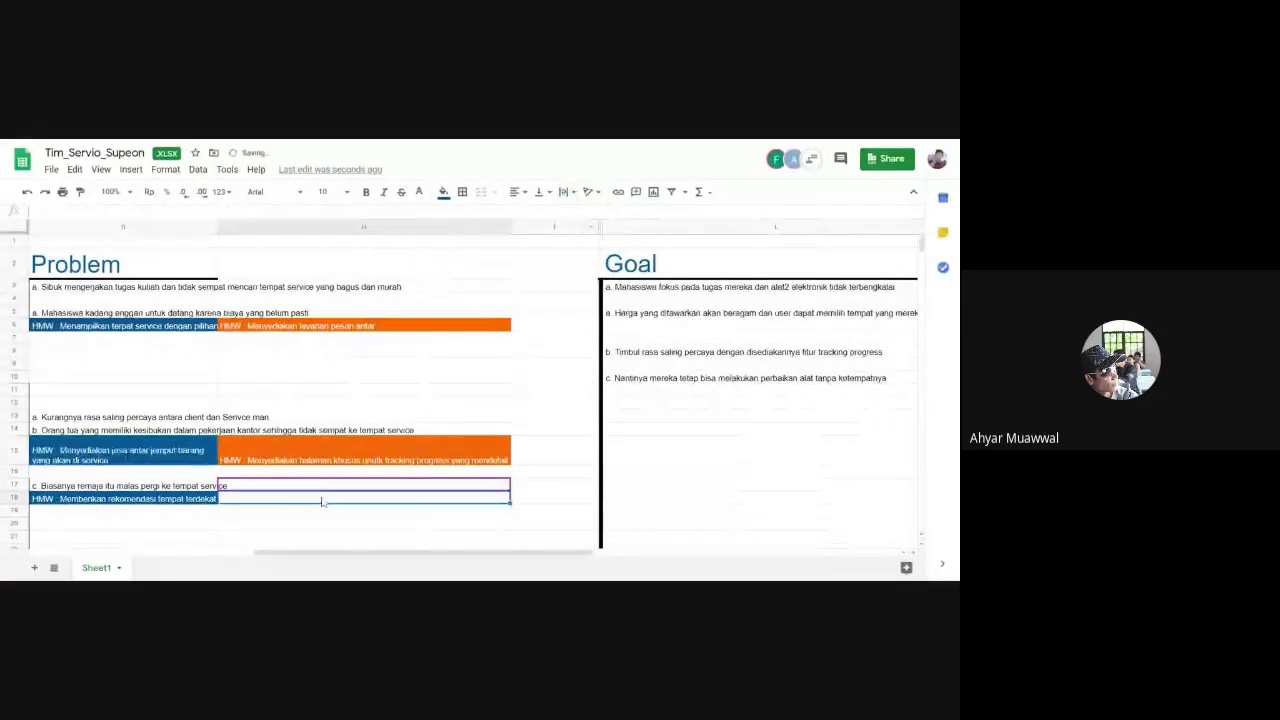
click(285, 509)
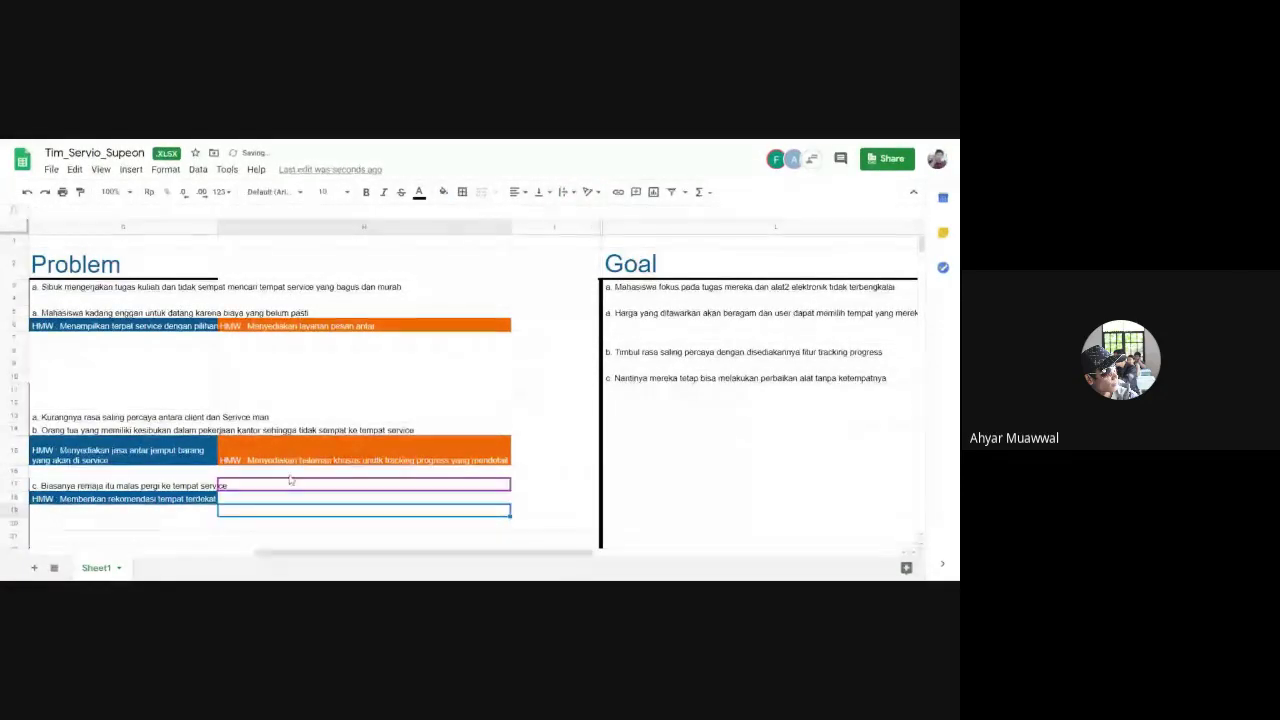
Switch to the SEGITIGA PEMUDA sheet and review its User and Problem boxes and the pricing theme below them.
click(498, 140)
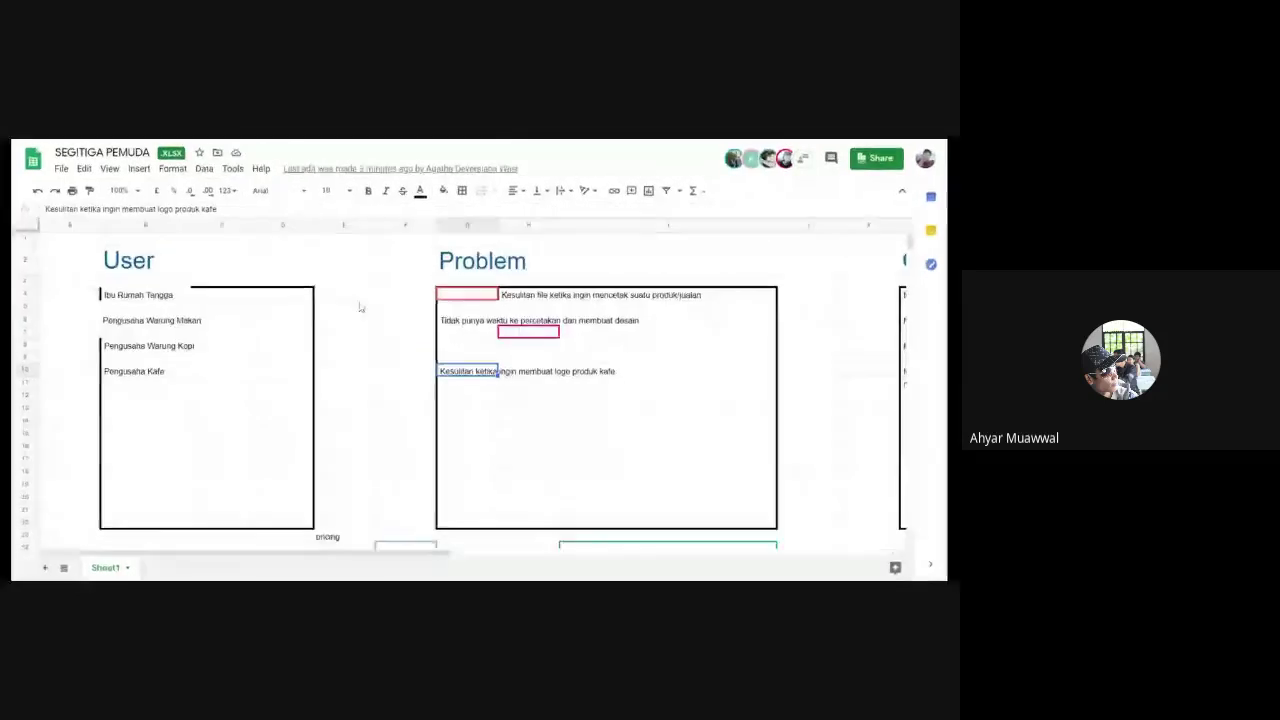
scroll(363, 326, down, 3)
scroll(382, 402, up, 3)
scroll(382, 402, down, 3)
click(345, 388)
scroll(474, 466, up, 3)
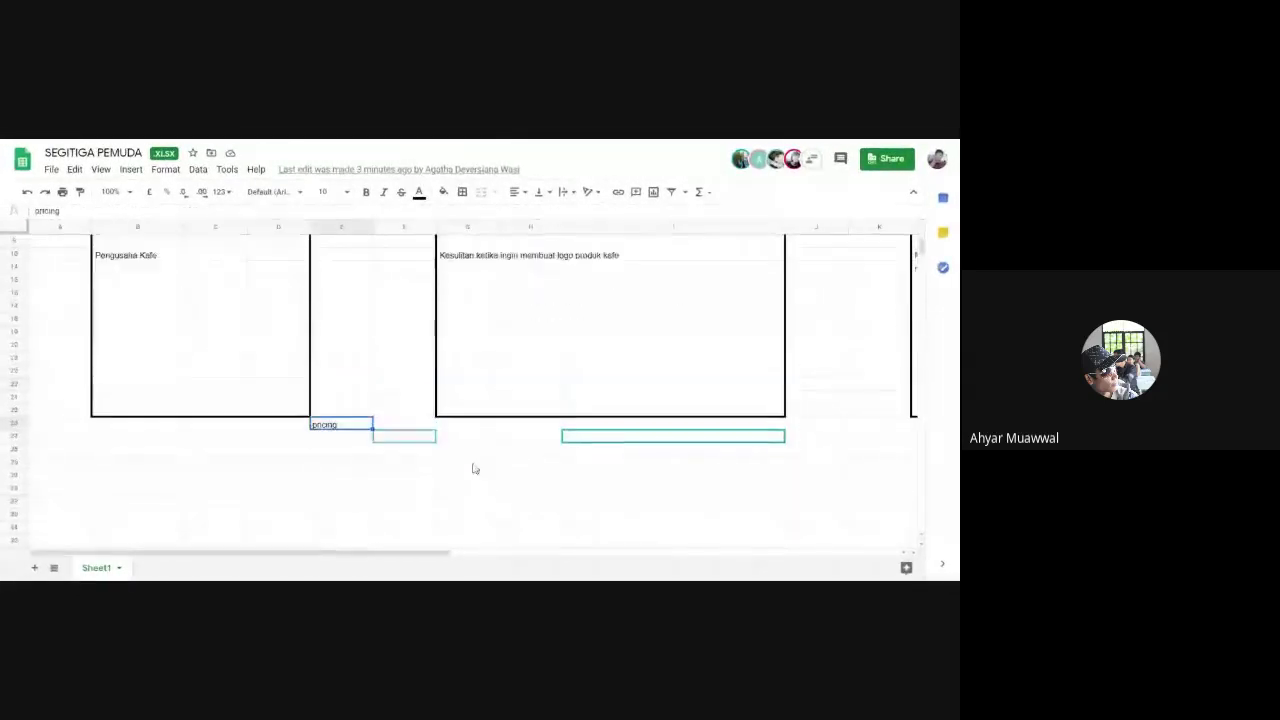
click(418, 338)
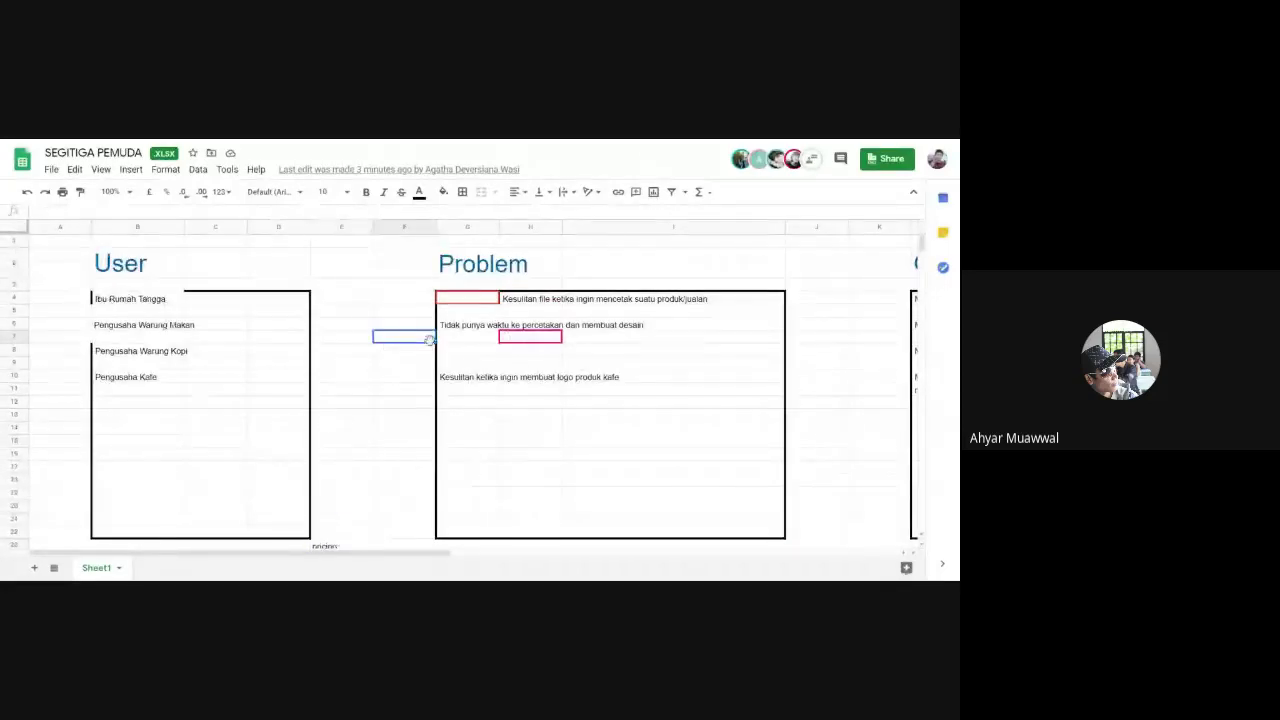
click(404, 401)
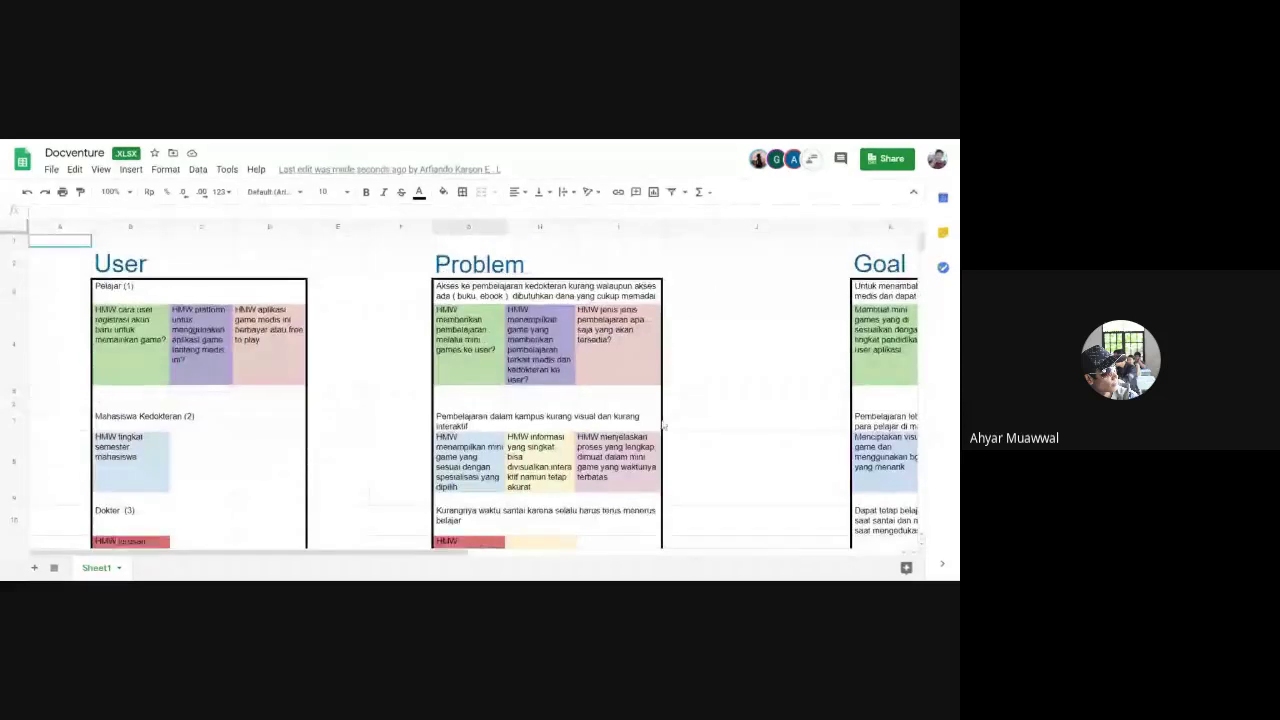
In the Docventure sheet, review the REGISTER & DOWNLOAD, GAMEPLAY, UPDATE and PRICING groups.
scroll(548, 484, down, 10)
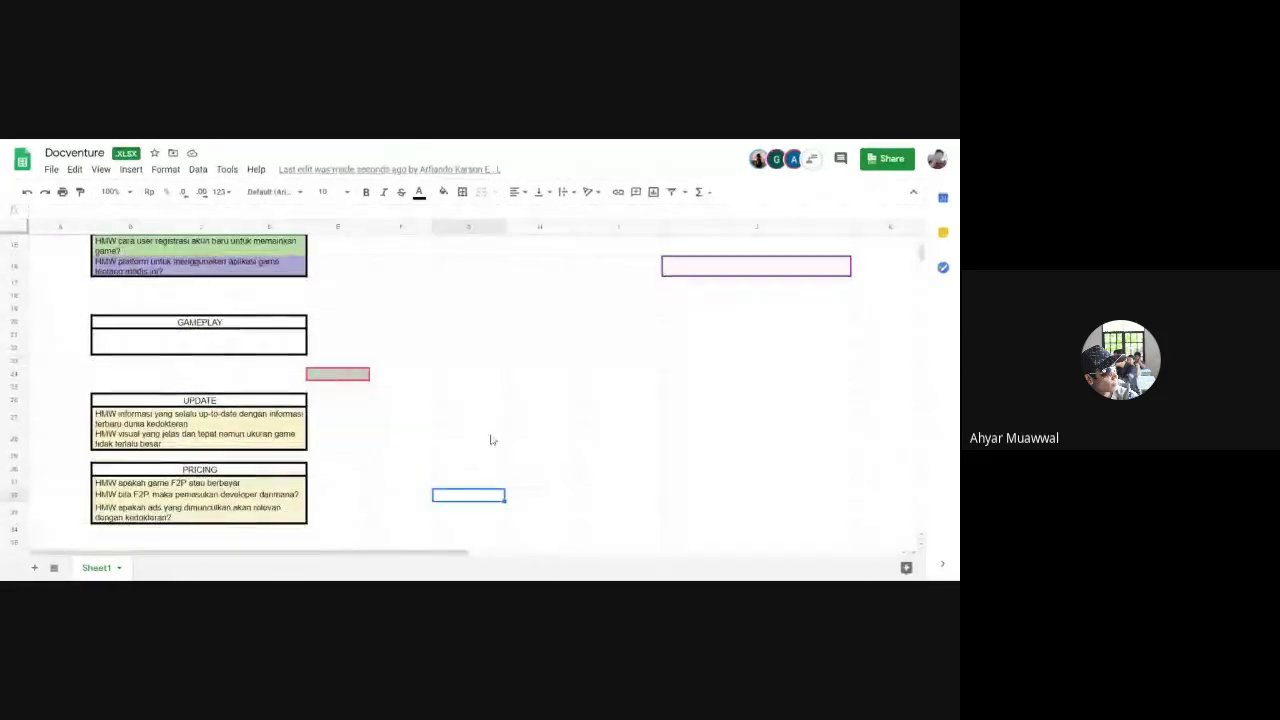
scroll(488, 437, up, 2)
click(292, 360)
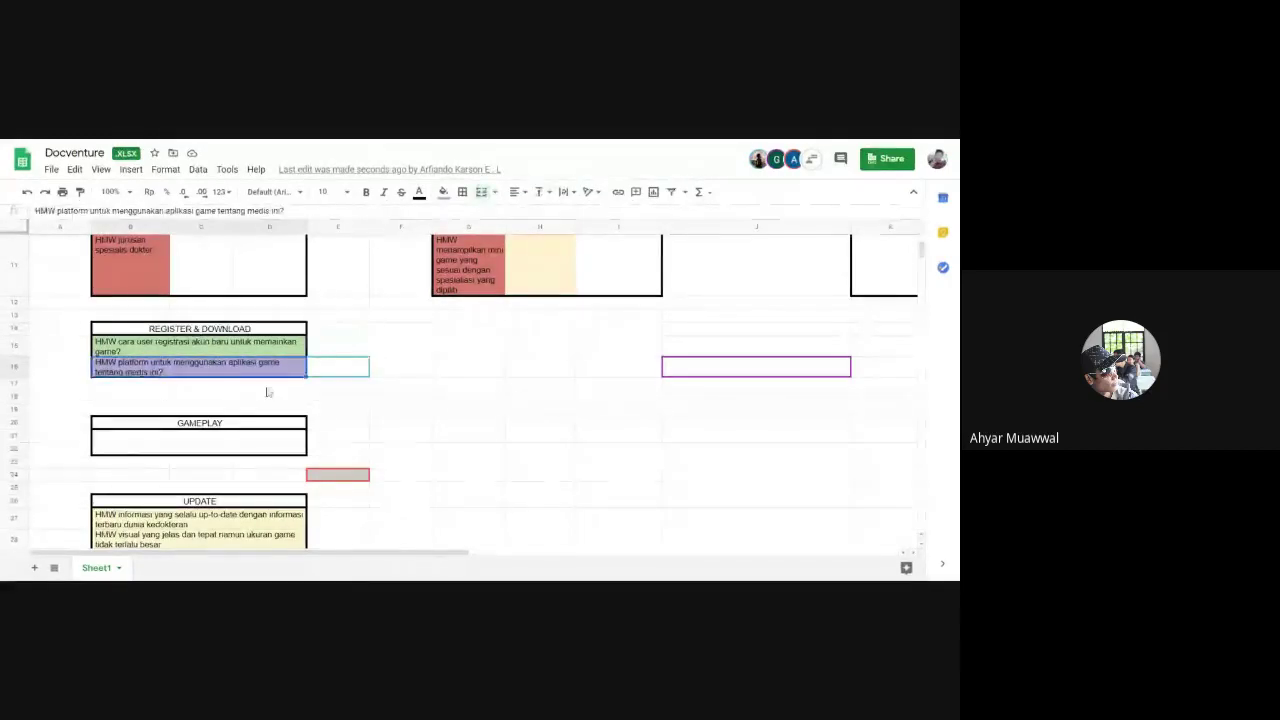
scroll(495, 416, down, 2)
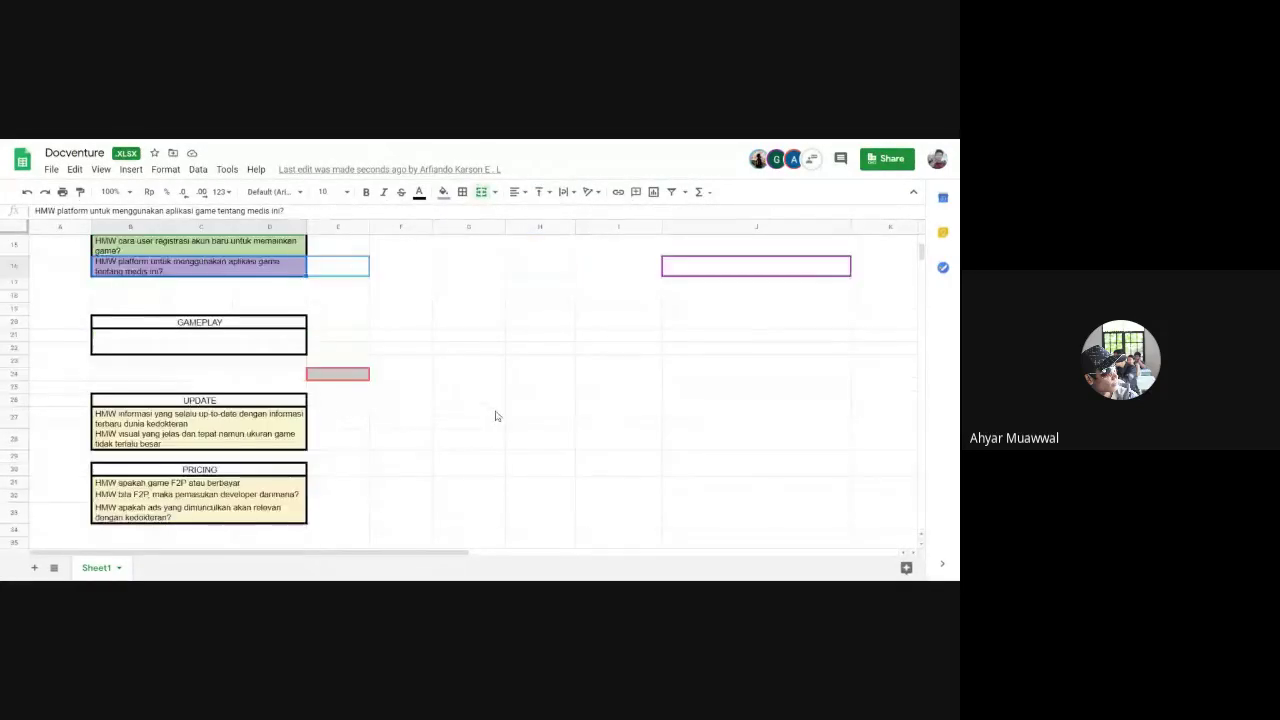
scroll(495, 416, down, 1)
scroll(495, 416, up, 5)
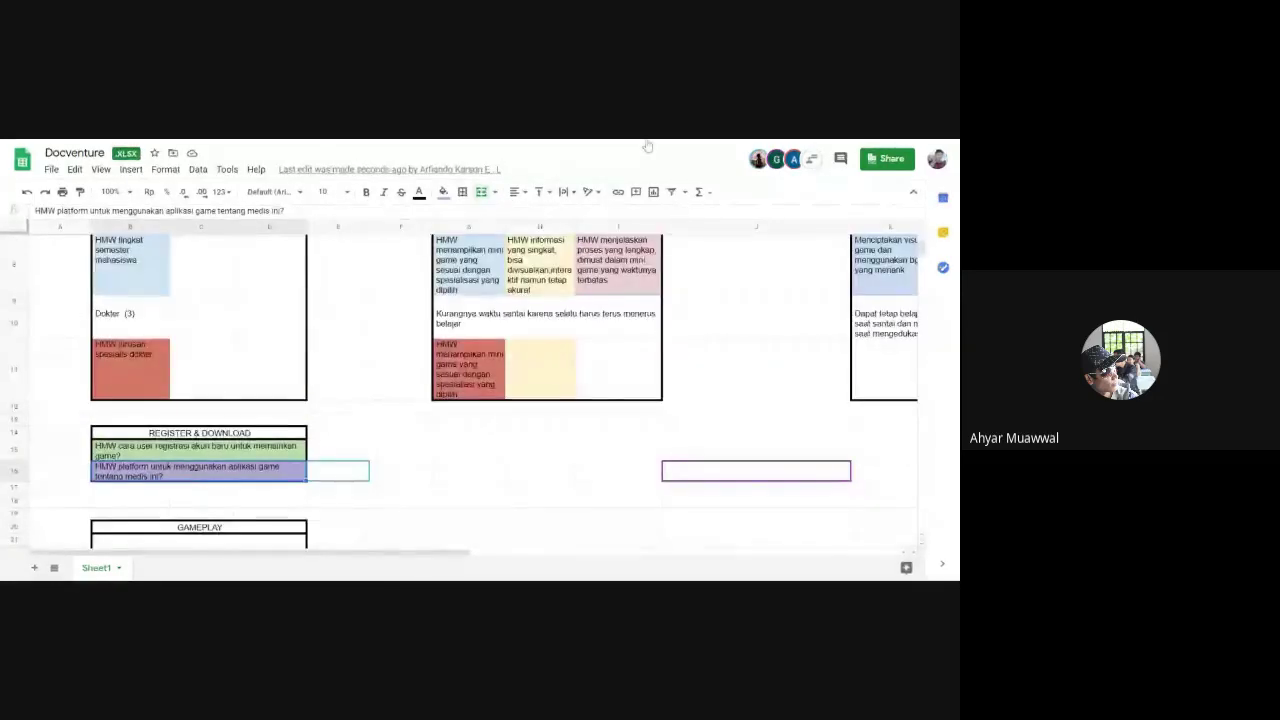
Compare Docventure's HMW statements under the first problem with the theme groups below the boxes.
scroll(349, 451, up, 3)
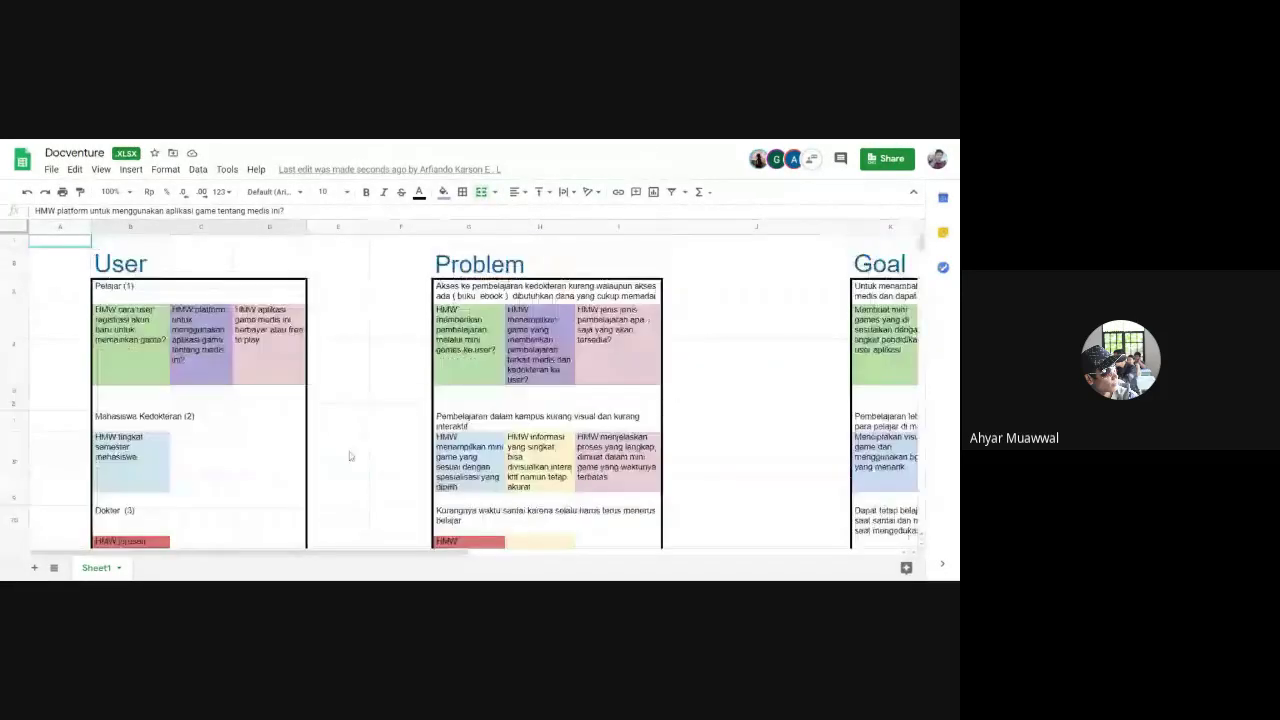
click(487, 378)
click(657, 340)
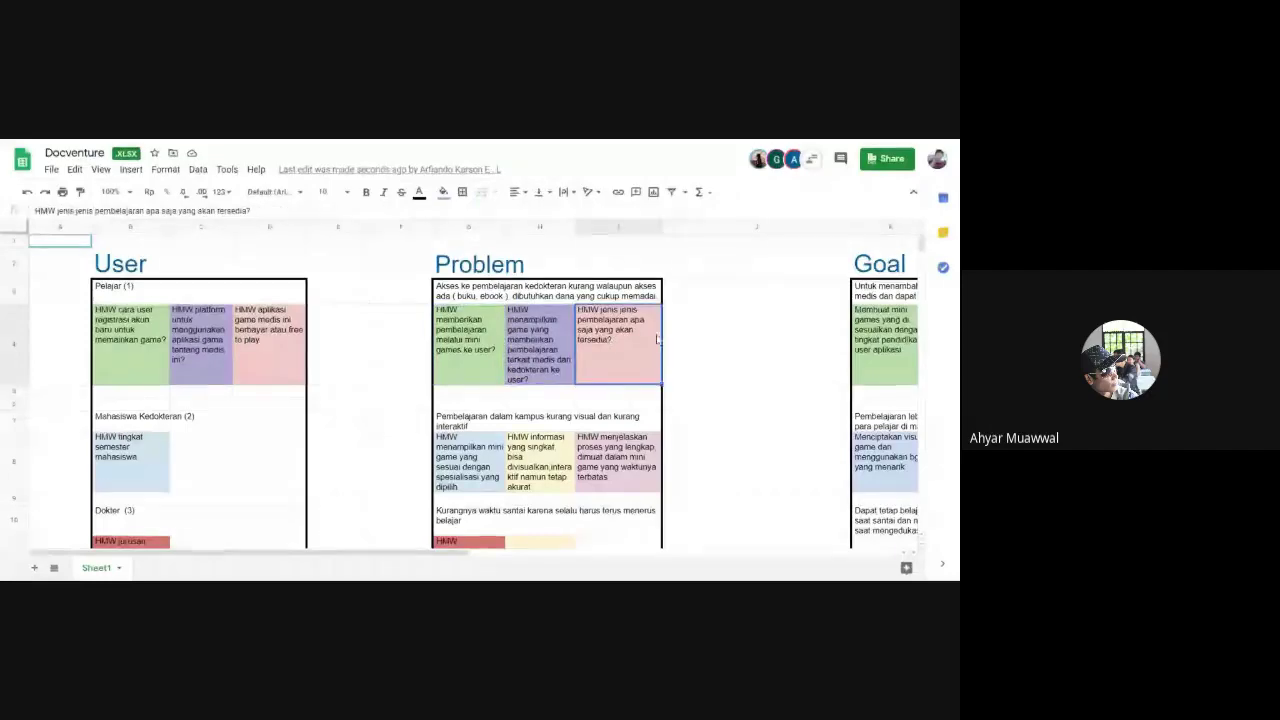
scroll(657, 340, down, 4)
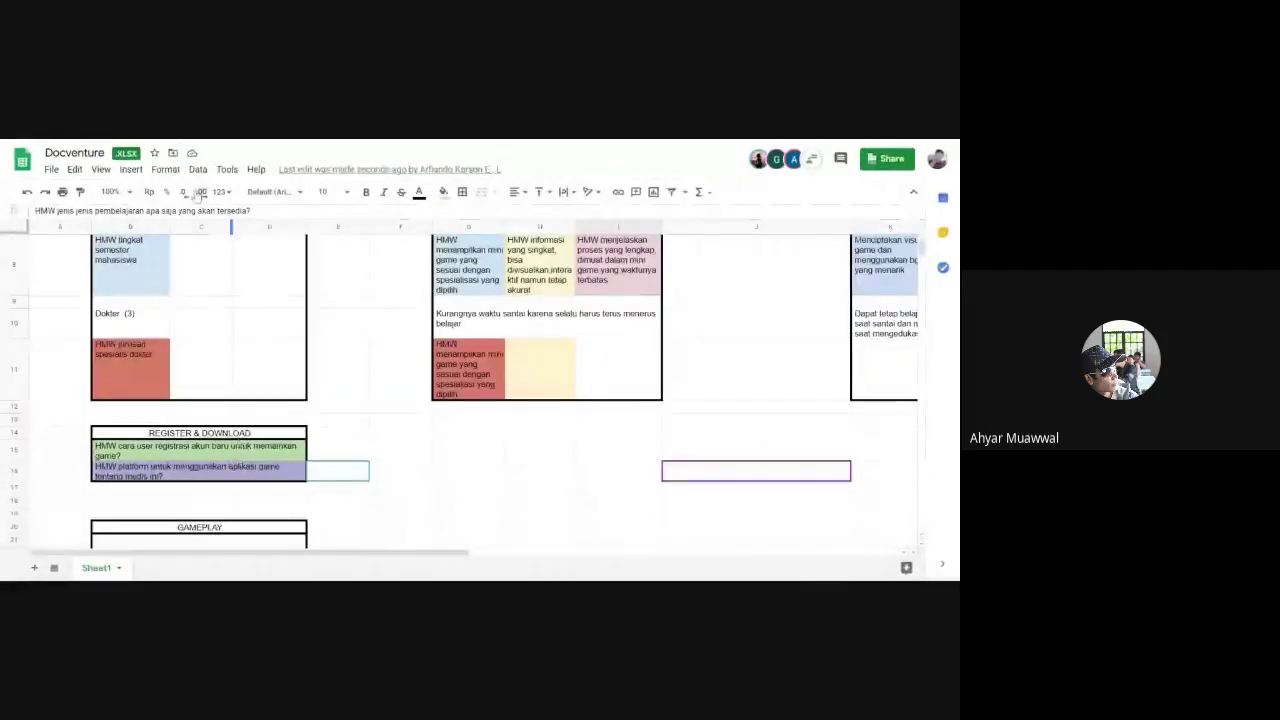